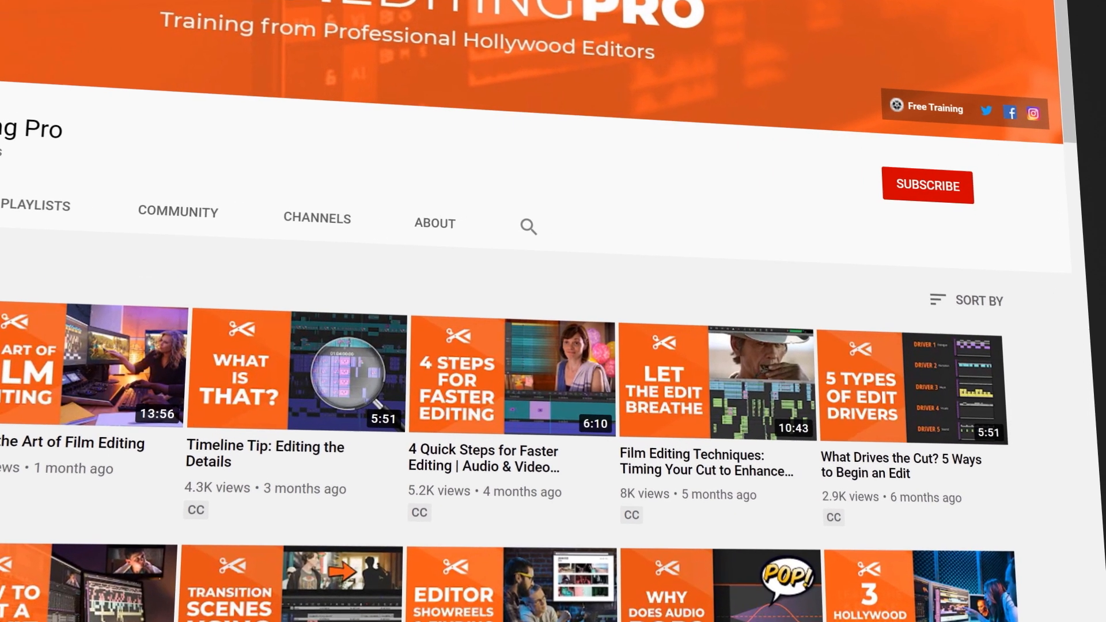
Step: Subscribe to the film-editing training channel and set its bell to All notifications
{"action": "left_click", "coordinate": [944, 189]}
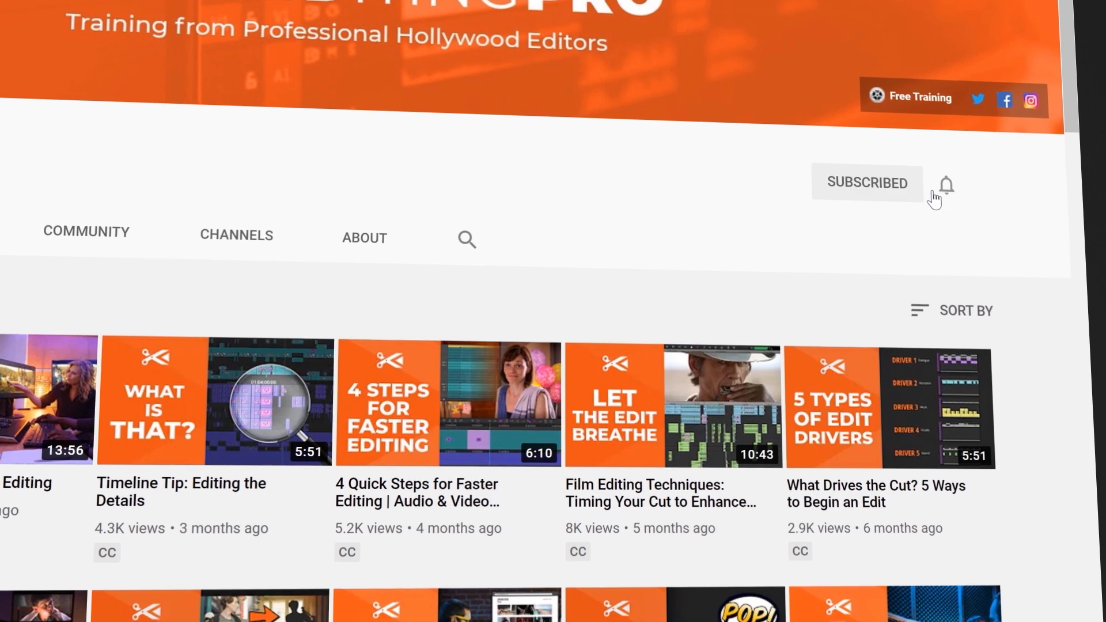
{"action": "left_click", "coordinate": [944, 187]}
{"action": "left_click", "coordinate": [869, 232]}
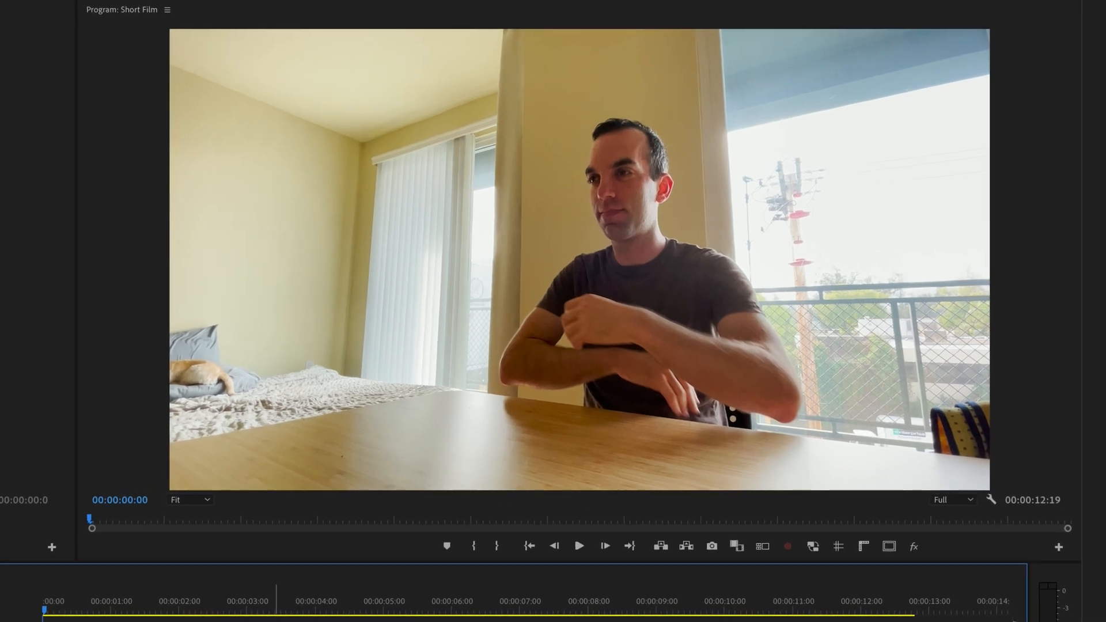
Step: Turn on the multi-camera view in the Program monitor to show every camera angle
{"action": "left_click", "coordinate": [763, 546]}
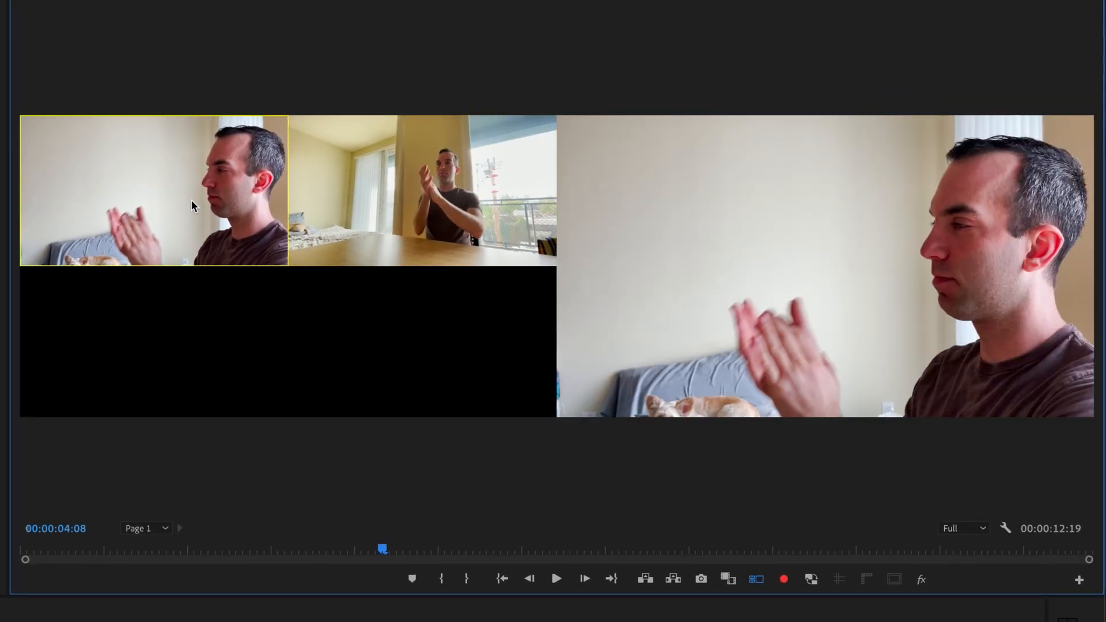
Step: Cut the multicam clip to the wide camera 2 angle, then back to camera 1
{"action": "left_click", "coordinate": [369, 210]}
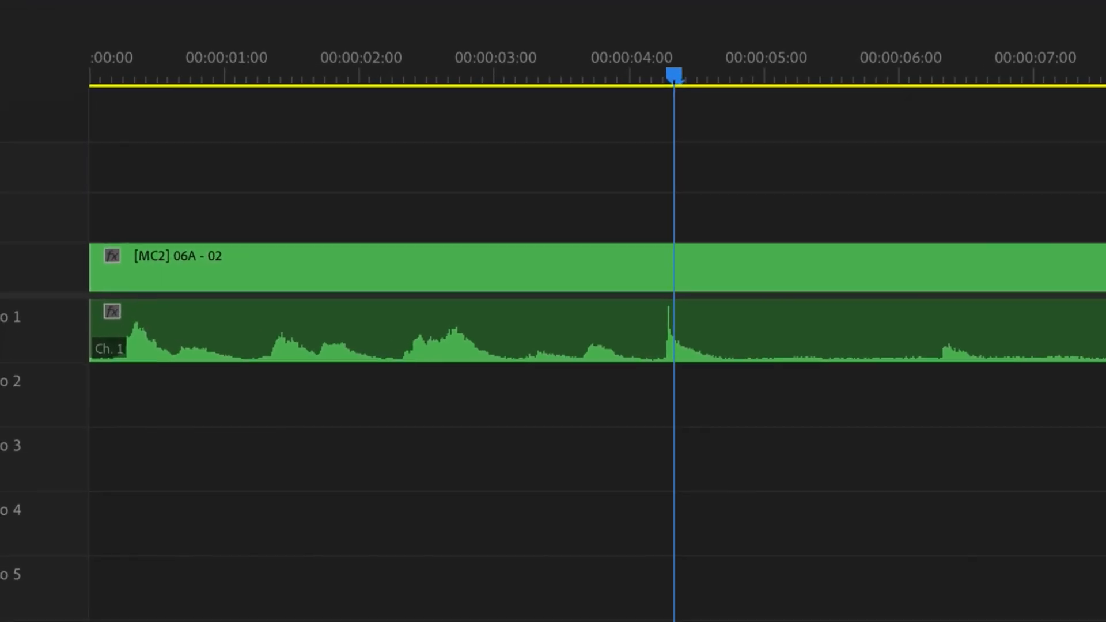
{"action": "key", "text": "1"}
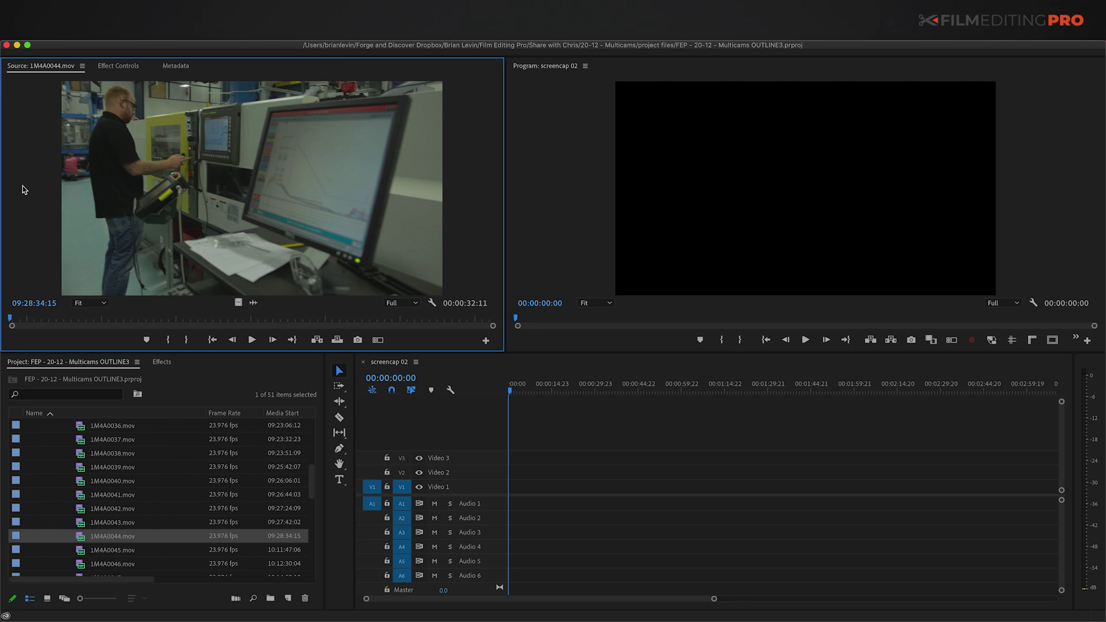
Step: Expand the B008 and B007 bins, load MVI_2827.mov in the Source monitor, and maximise the Project panel
{"action": "left_click_drag", "start_coordinate": [311, 486], "coordinate": [315, 570]}
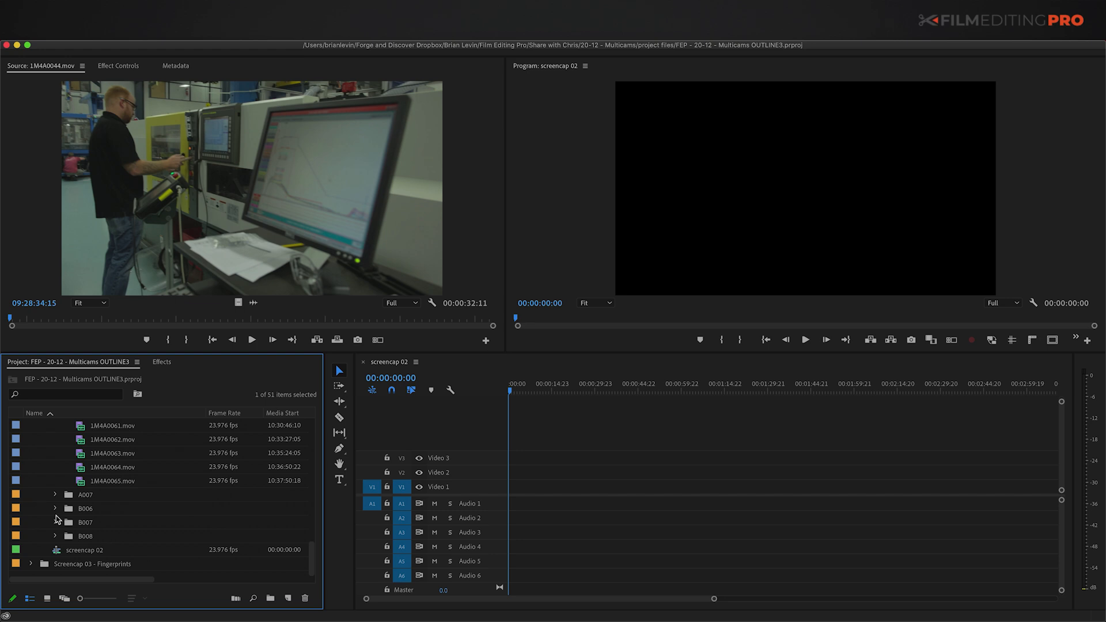
{"action": "left_click", "coordinate": [71, 538]}
{"action": "key", "text": "Right"}
{"action": "left_click", "coordinate": [67, 479]}
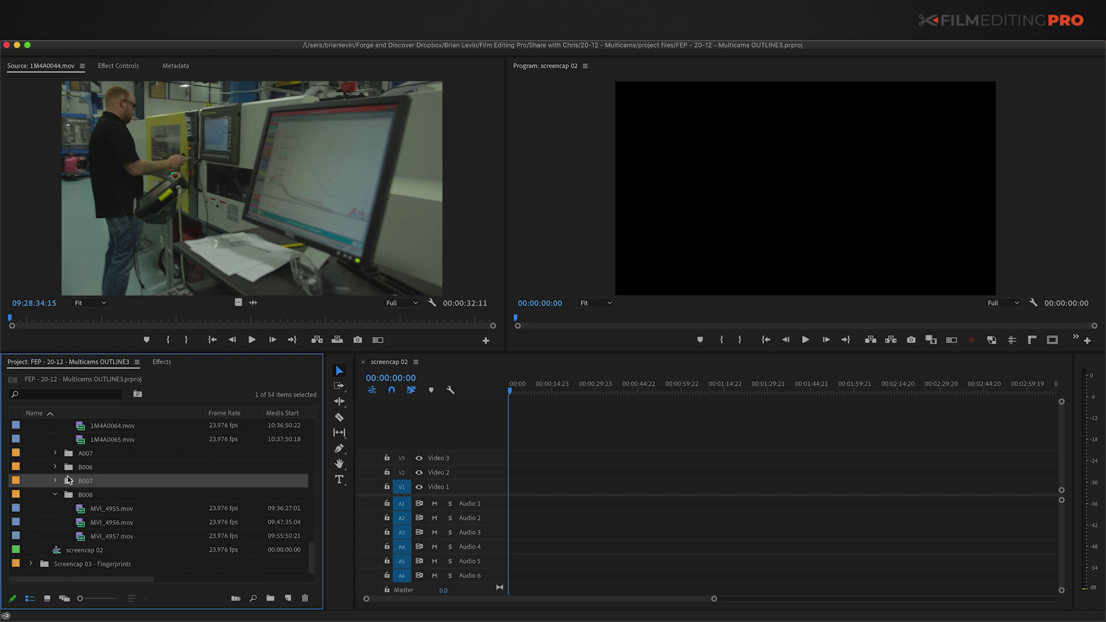
{"action": "key", "text": "Right"}
{"action": "double_click", "coordinate": [79, 522]}
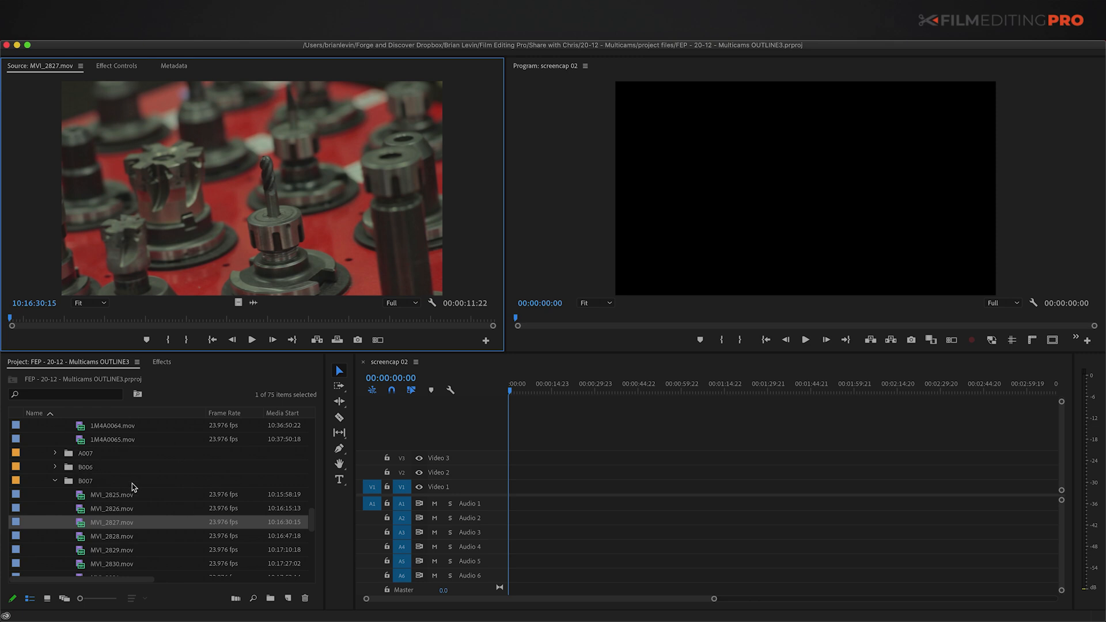
{"action": "key", "text": "grave"}
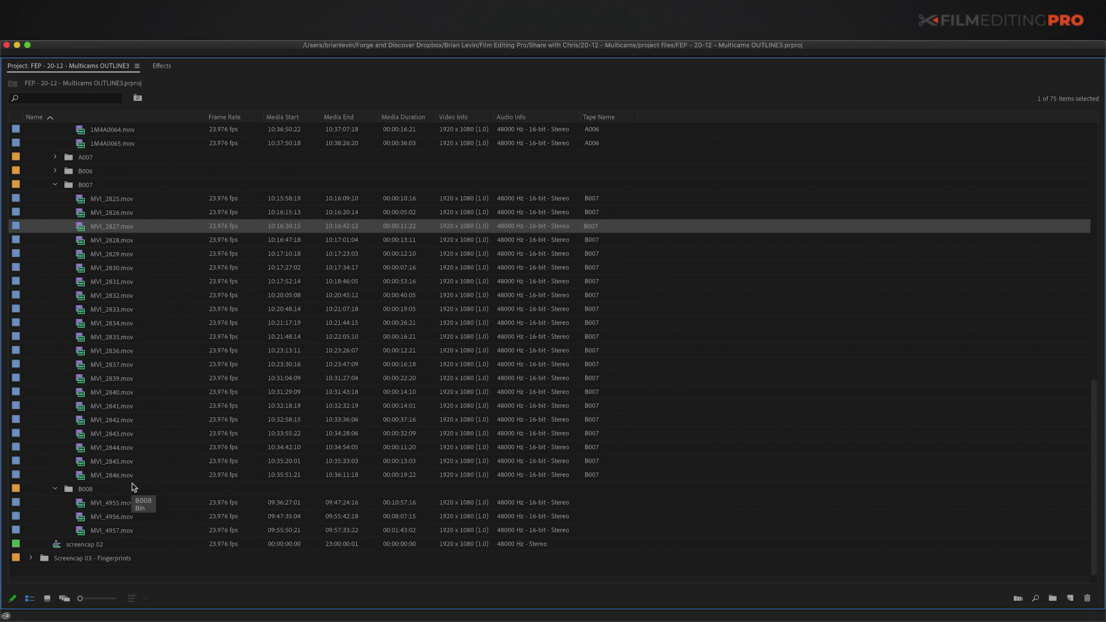
Step: Label the A-camera clips from 1M4A0026.mov through MVI_2850.mov as Purple - A
{"action": "left_click", "coordinate": [68, 168]}
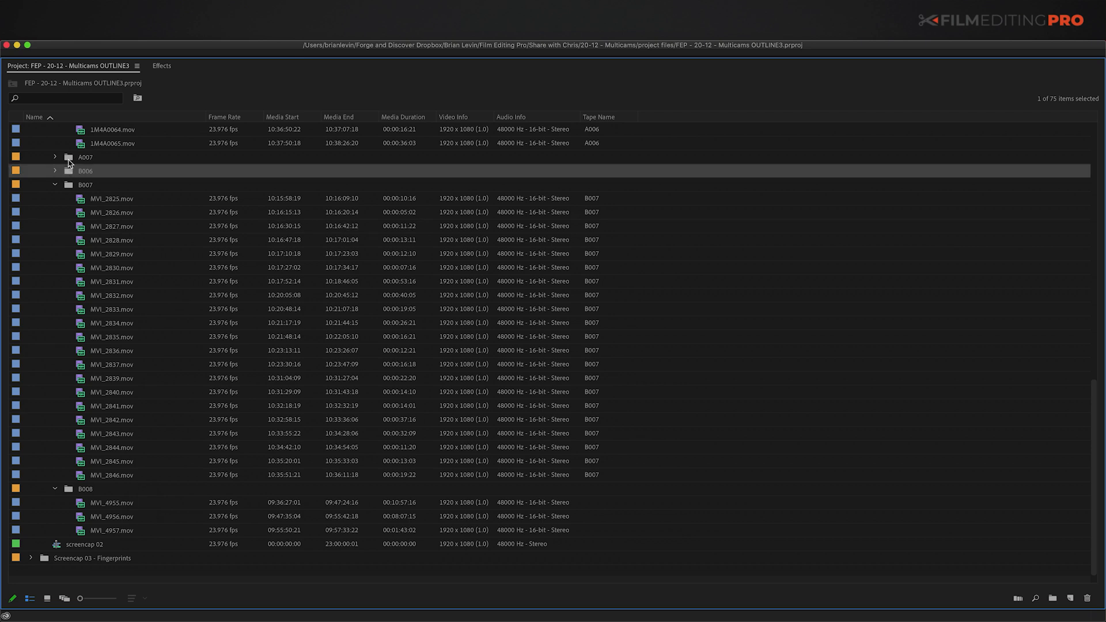
{"action": "key", "text": "Right"}
{"action": "left_click", "coordinate": [68, 161]}
{"action": "key", "text": "Right"}
{"action": "scroll", "coordinate": [69, 327], "scroll_direction": "up", "scroll_amount": 12}
{"action": "scroll", "coordinate": [68, 330], "scroll_direction": "up", "scroll_amount": 3}
{"action": "left_click", "coordinate": [81, 203]}
{"action": "scroll", "coordinate": [82, 396], "scroll_direction": "down", "scroll_amount": 15}
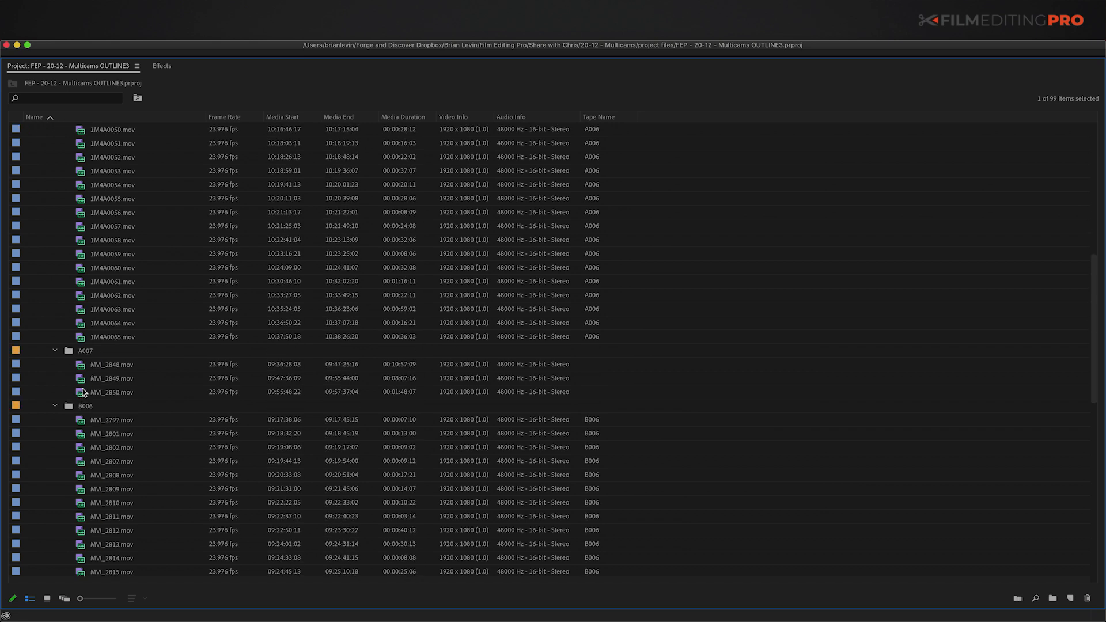
{"action": "left_click", "coordinate": [82, 397], "text": "shift"}
{"action": "left_click", "coordinate": [54, 352], "text": "super"}
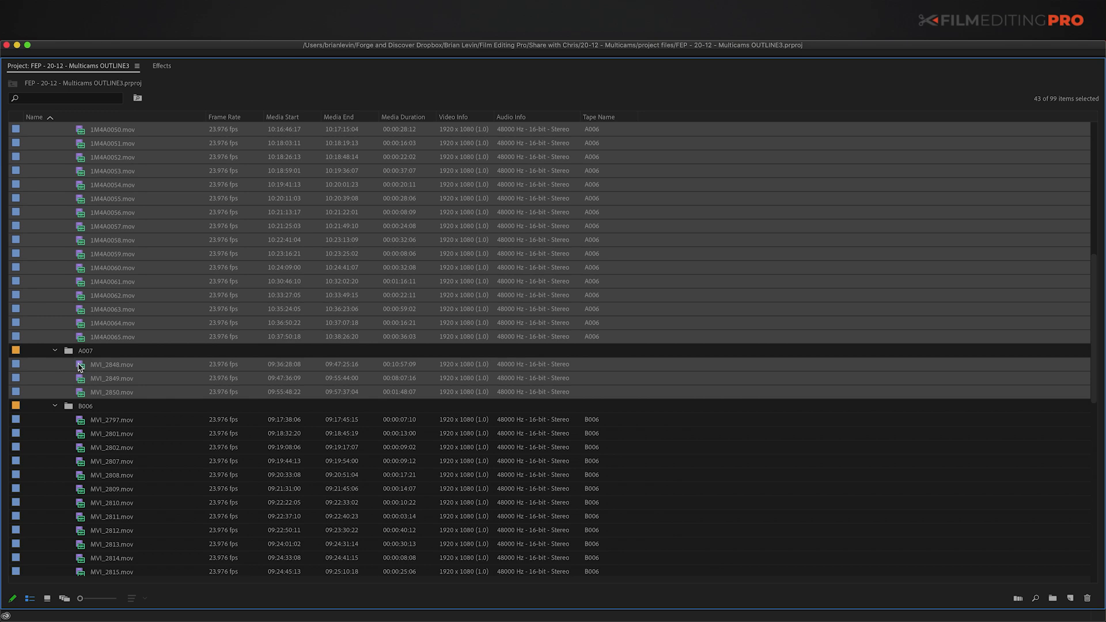
{"action": "right_click", "coordinate": [80, 367]}
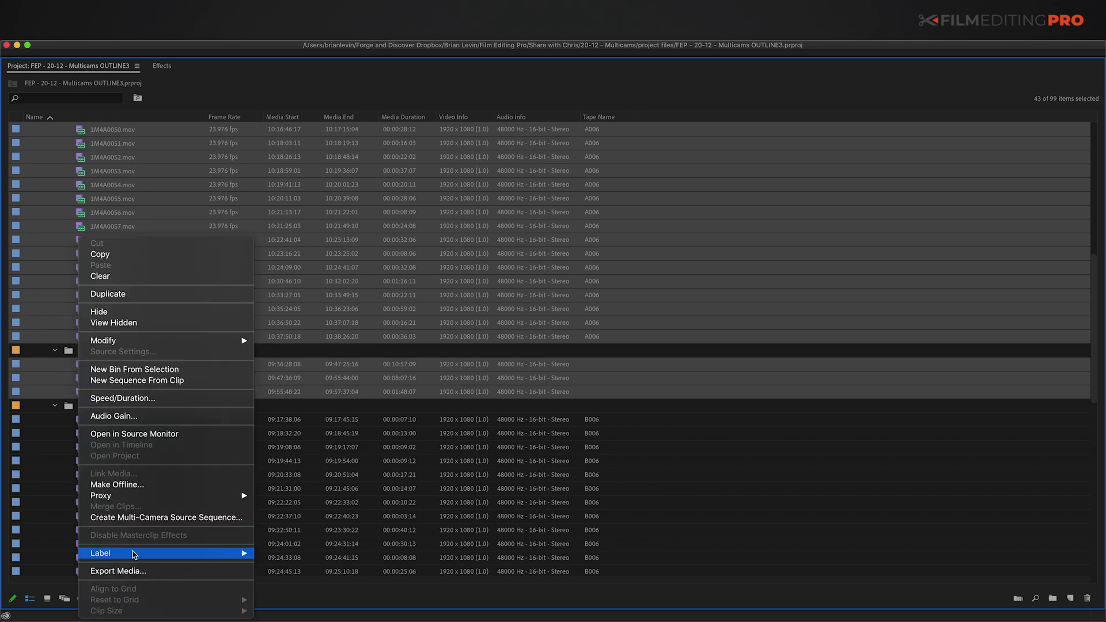
{"action": "mouse_move", "coordinate": [137, 553]}
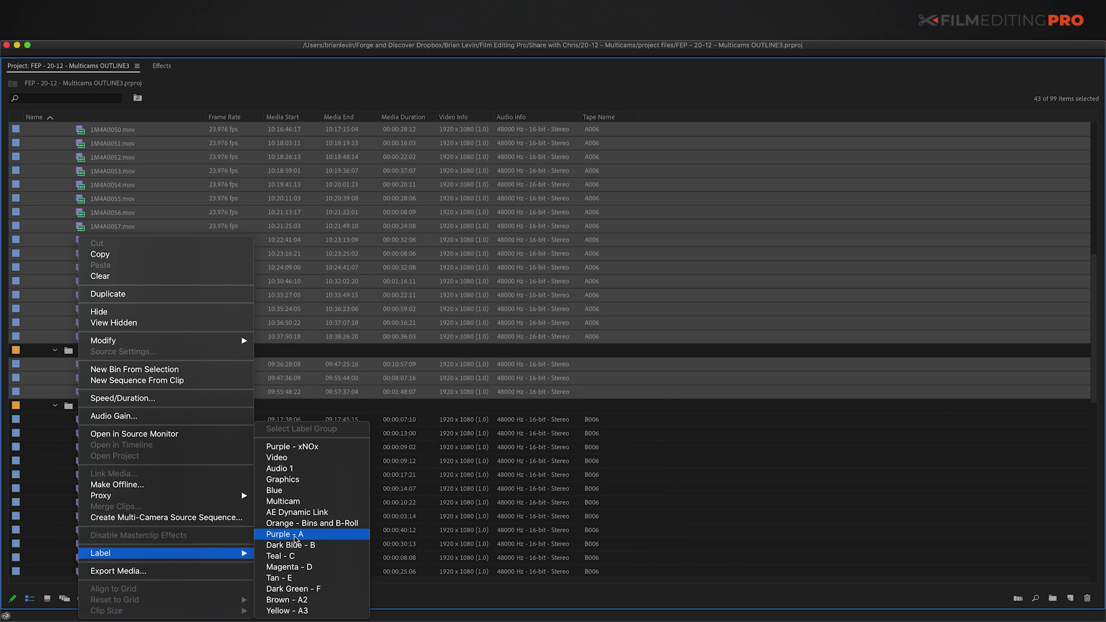
{"action": "left_click", "coordinate": [296, 535]}
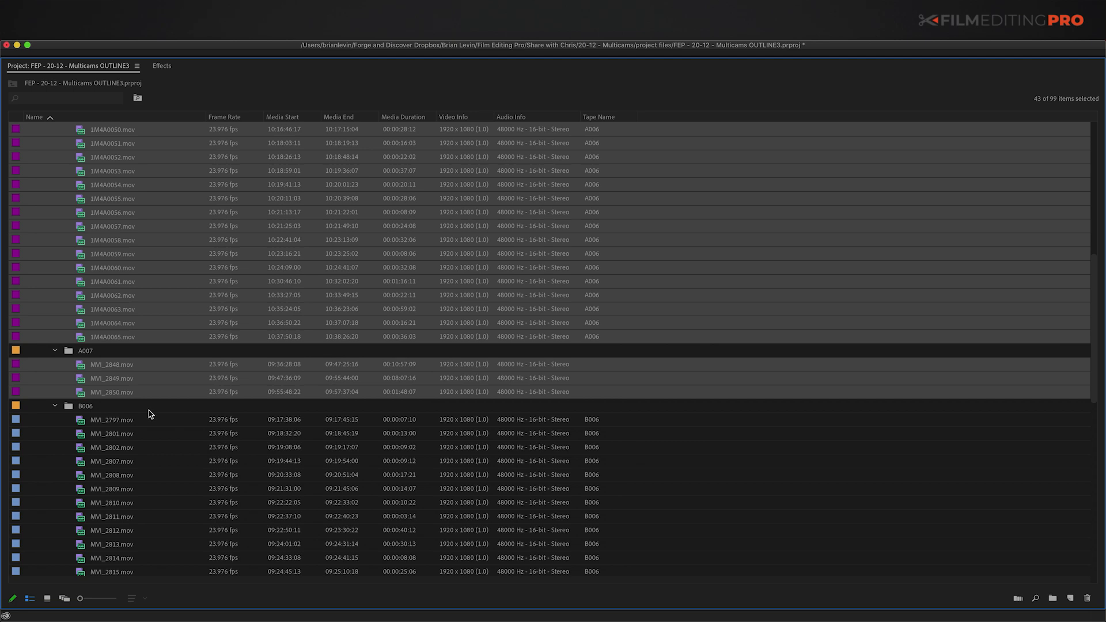
Step: Label the B-camera clips from MVI_2797.mov through MVI_4957.mov as Dark Blue - B, then restore the layout
{"action": "left_click", "coordinate": [85, 424]}
{"action": "scroll", "coordinate": [85, 437], "scroll_direction": "down", "scroll_amount": 10}
{"action": "scroll", "coordinate": [81, 528], "scroll_direction": "down", "scroll_amount": 2}
{"action": "left_click", "coordinate": [81, 530], "text": "shift"}
{"action": "left_click", "coordinate": [70, 488], "text": "super"}
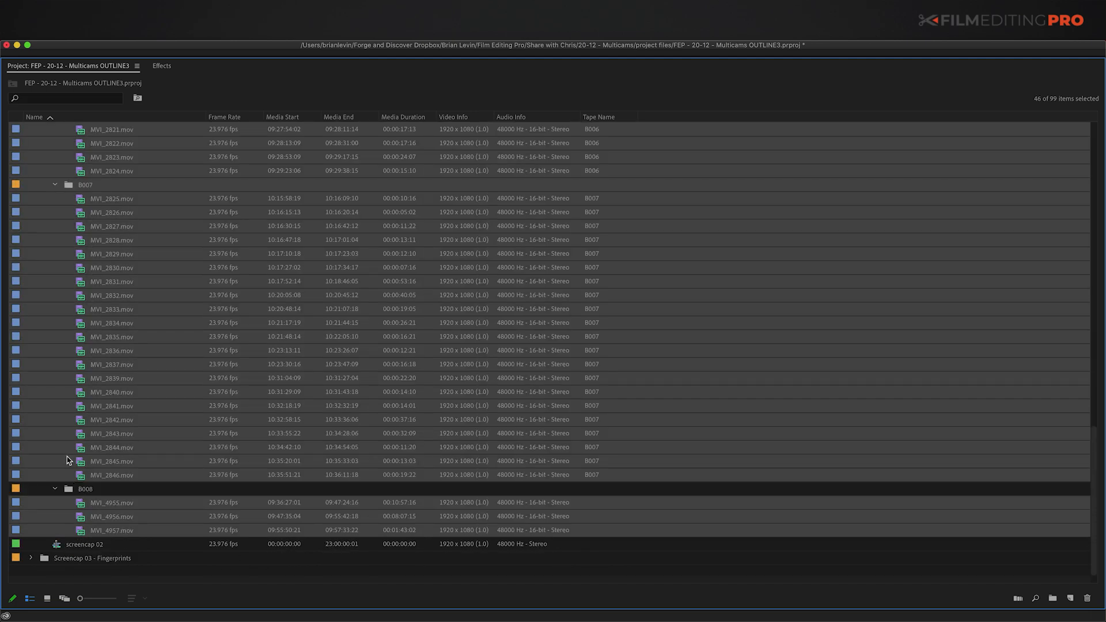
{"action": "left_click", "coordinate": [73, 189], "text": "super"}
{"action": "scroll", "coordinate": [73, 190], "scroll_direction": "up", "scroll_amount": 6}
{"action": "right_click", "coordinate": [63, 395]}
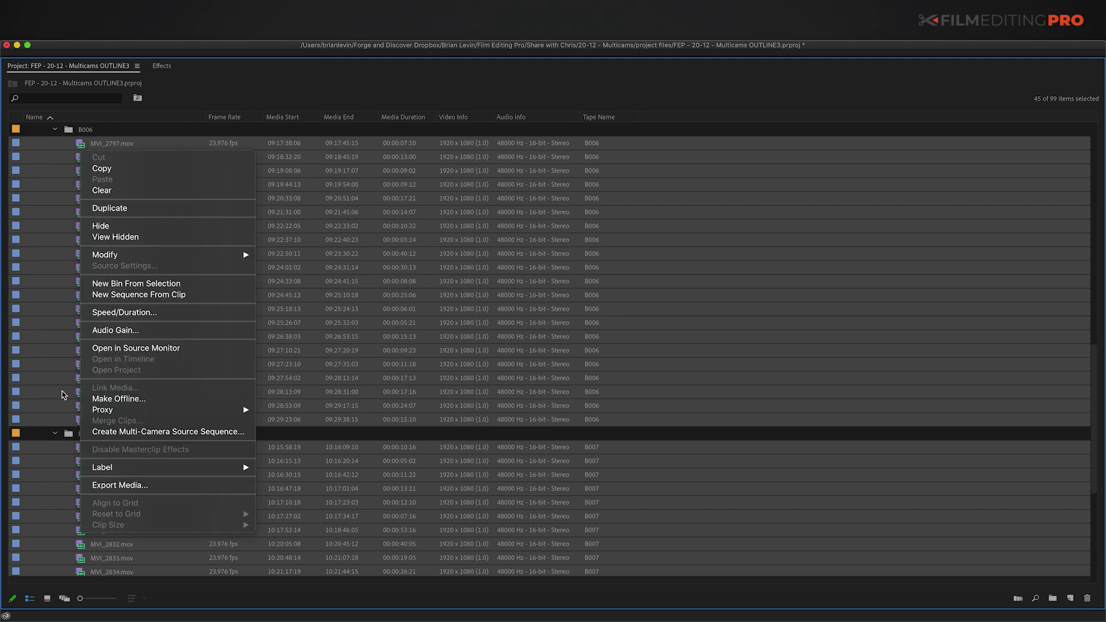
{"action": "mouse_move", "coordinate": [168, 469]}
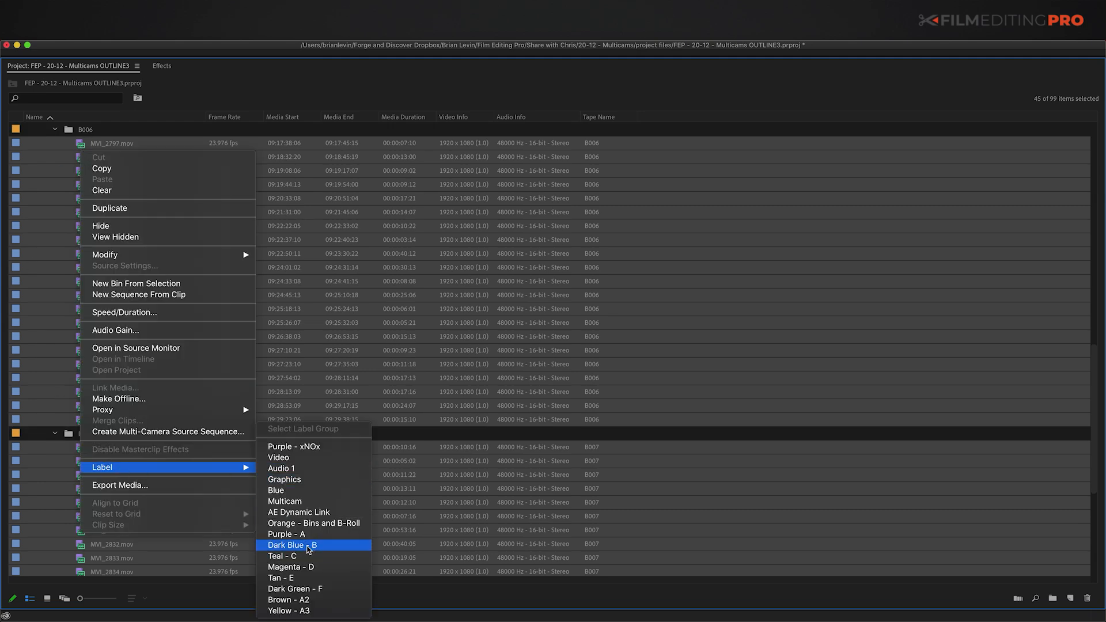
{"action": "left_click", "coordinate": [282, 546]}
{"action": "left_click", "coordinate": [50, 357]}
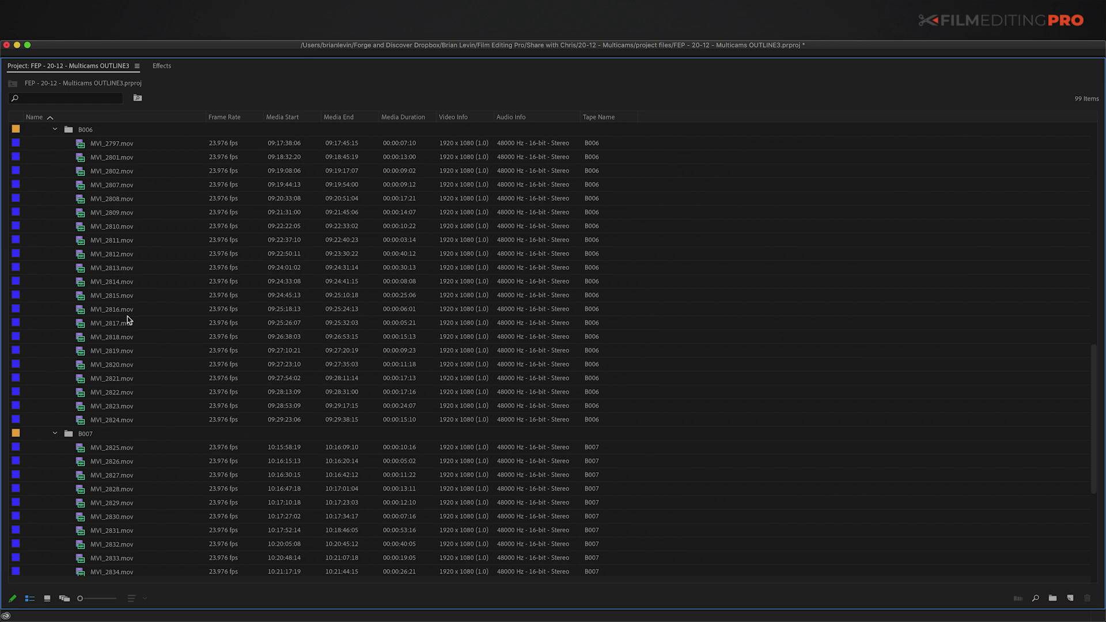
{"action": "key", "text": "grave"}
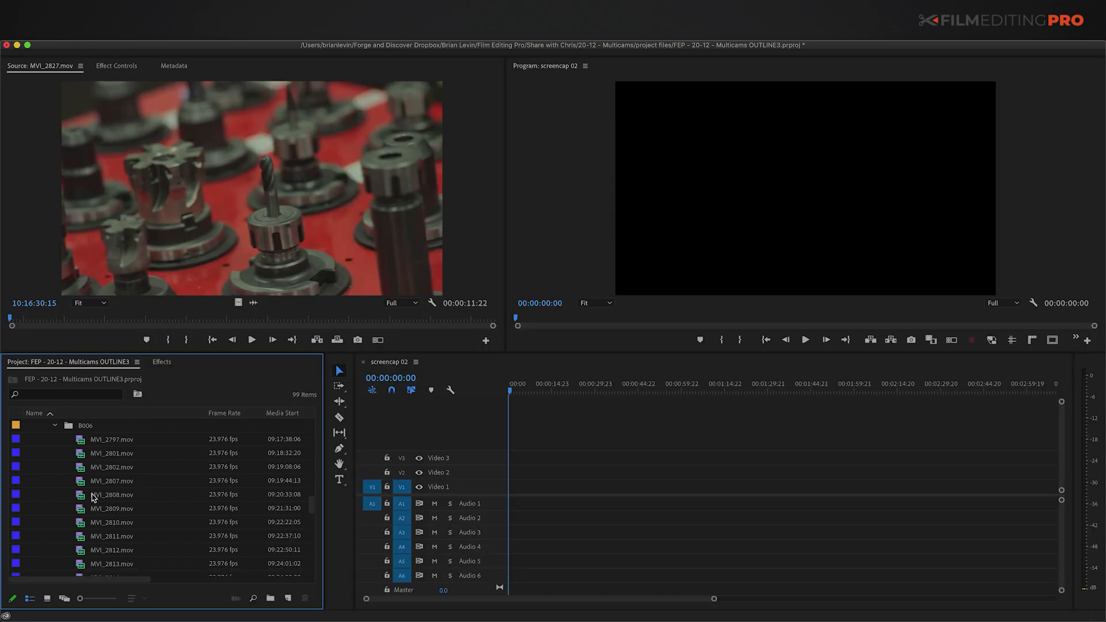
Step: Load MVI_2809.mov in the Source monitor, view its audio waveform, and maximise the Project panel
{"action": "left_click", "coordinate": [82, 510]}
{"action": "double_click", "coordinate": [82, 510]}
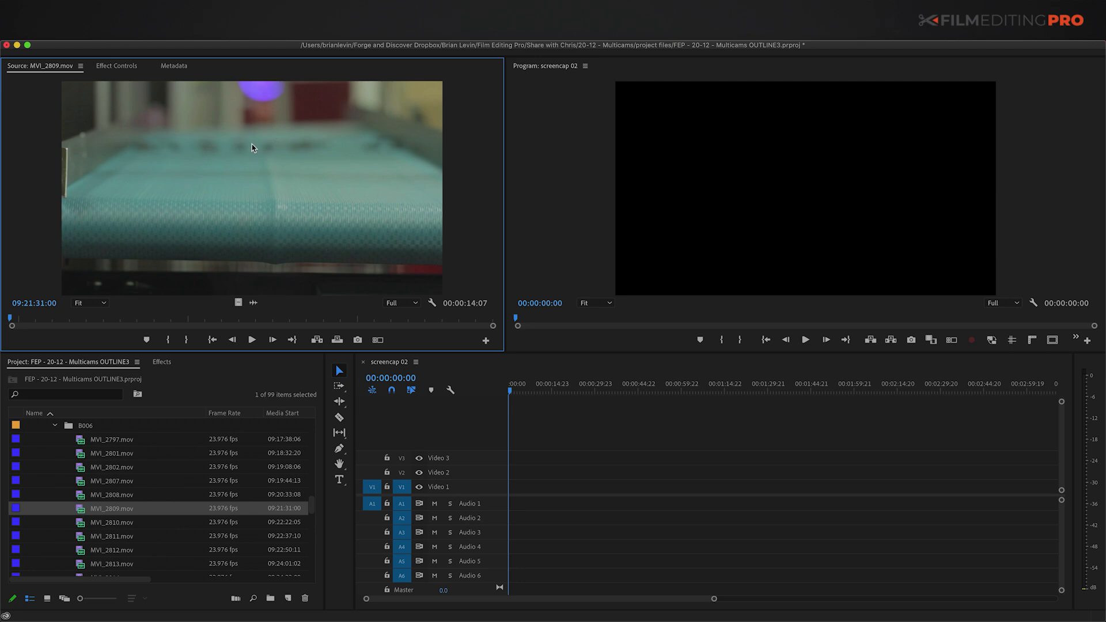
{"action": "left_click", "coordinate": [253, 302]}
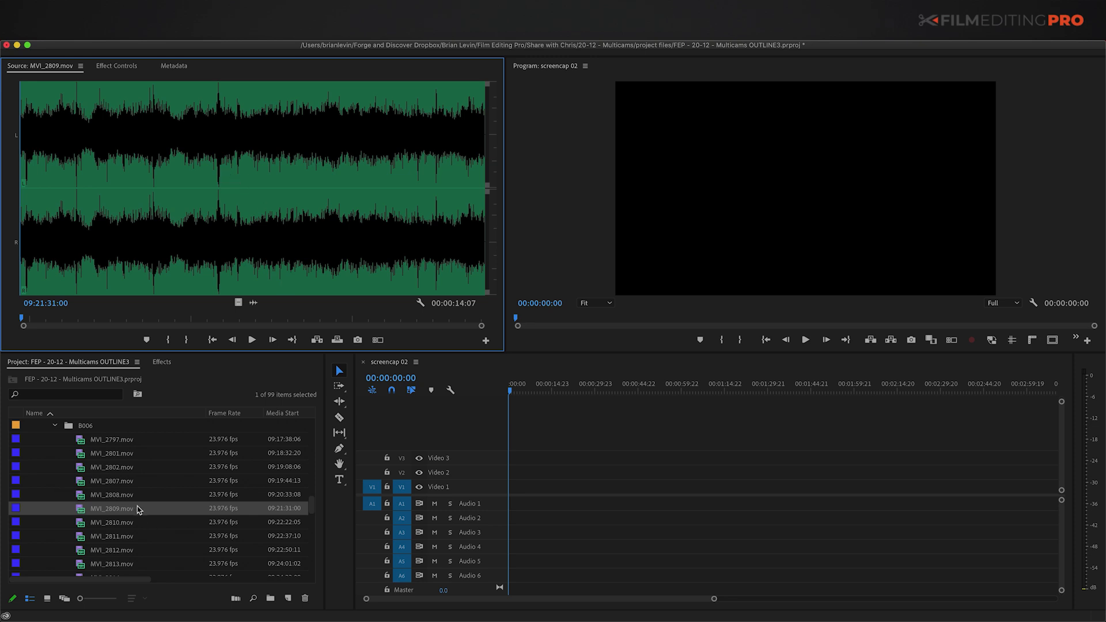
{"action": "key", "text": "grave"}
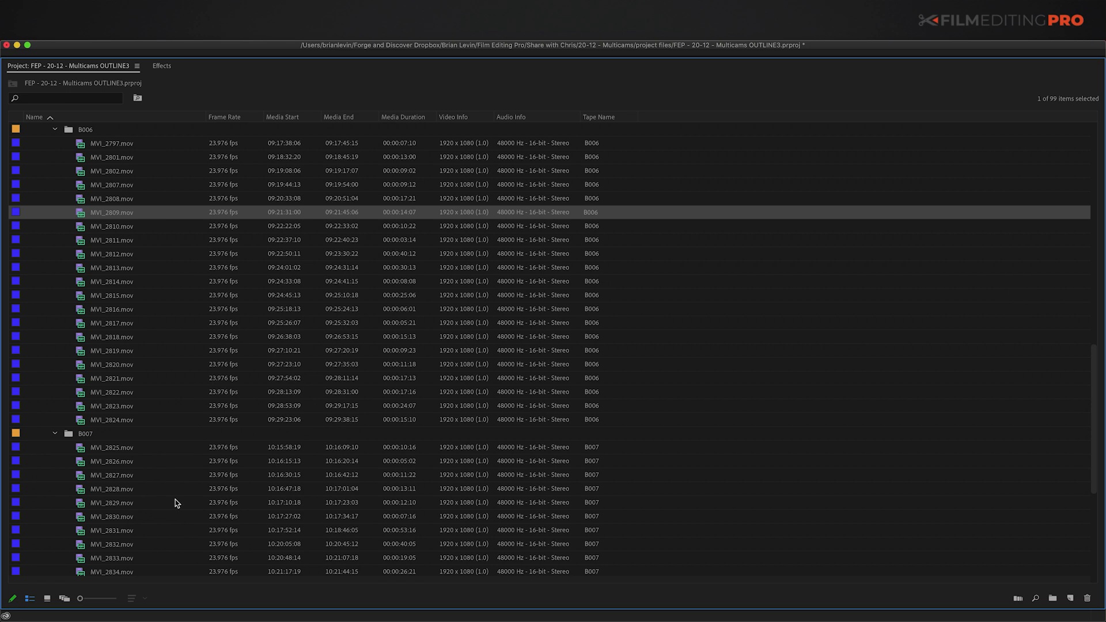
Step: Select all camera clips from 1M4A0026.mov through MVI_4957.mov, excluding the bin folders
{"action": "scroll", "coordinate": [137, 375], "scroll_direction": "up", "scroll_amount": 15}
{"action": "left_click", "coordinate": [84, 201]}
{"action": "scroll", "coordinate": [90, 403], "scroll_direction": "down", "scroll_amount": 12}
{"action": "scroll", "coordinate": [91, 429], "scroll_direction": "down", "scroll_amount": 10}
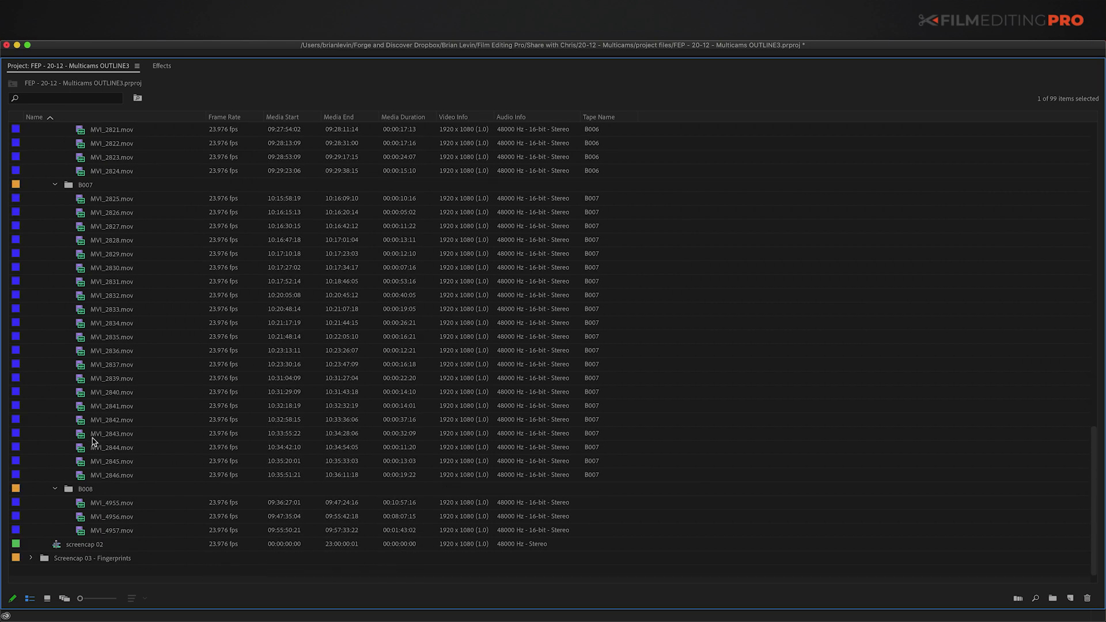
{"action": "left_click", "coordinate": [80, 529], "text": "shift"}
{"action": "left_click", "coordinate": [69, 490], "text": "super"}
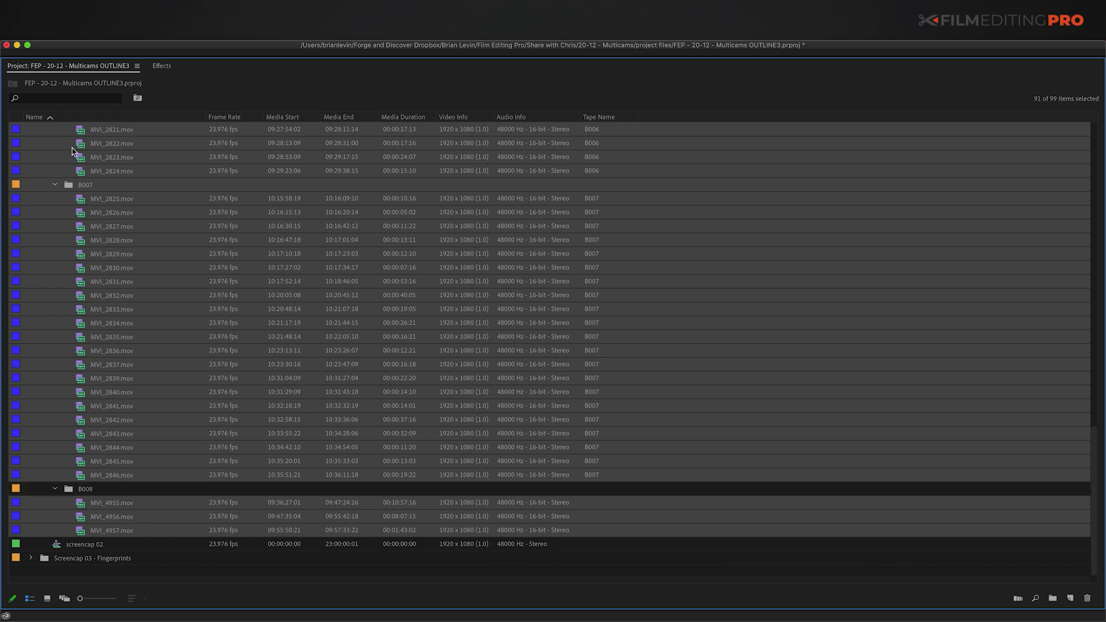
{"action": "left_click", "coordinate": [69, 186], "text": "super"}
{"action": "scroll", "coordinate": [65, 252], "scroll_direction": "up", "scroll_amount": 10}
{"action": "left_click", "coordinate": [69, 310], "text": "super"}
{"action": "left_click", "coordinate": [70, 254], "text": "super"}
{"action": "scroll", "coordinate": [68, 248], "scroll_direction": "up", "scroll_amount": 10}
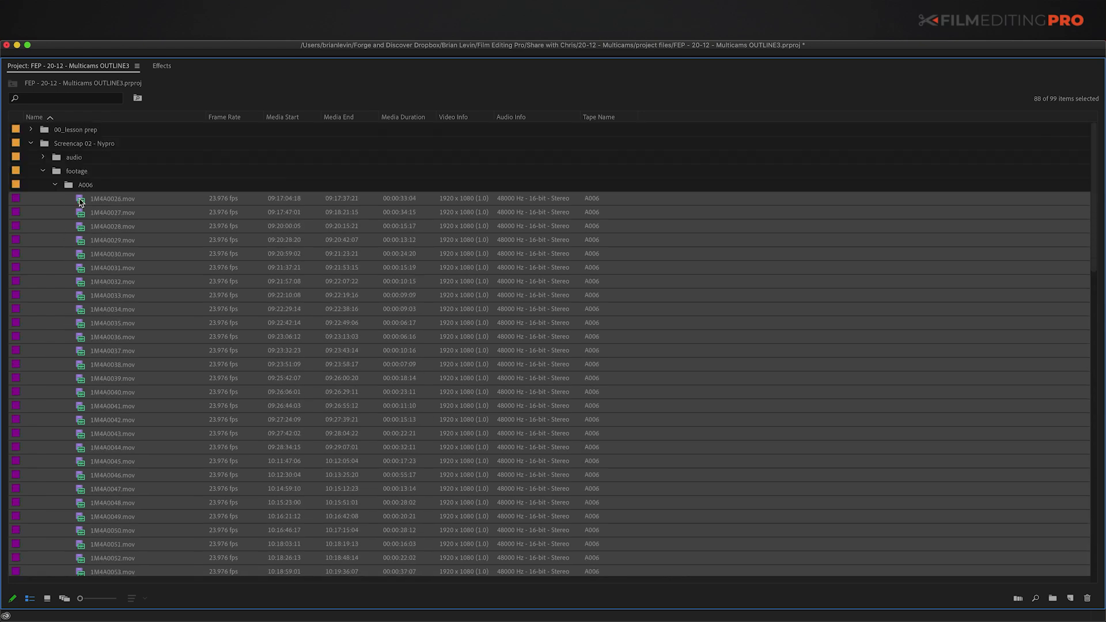
Step: Set the selected clips' audio channels to the Mono (2 audio clips) preset
{"action": "right_click", "coordinate": [81, 201]}
{"action": "mouse_move", "coordinate": [115, 310]}
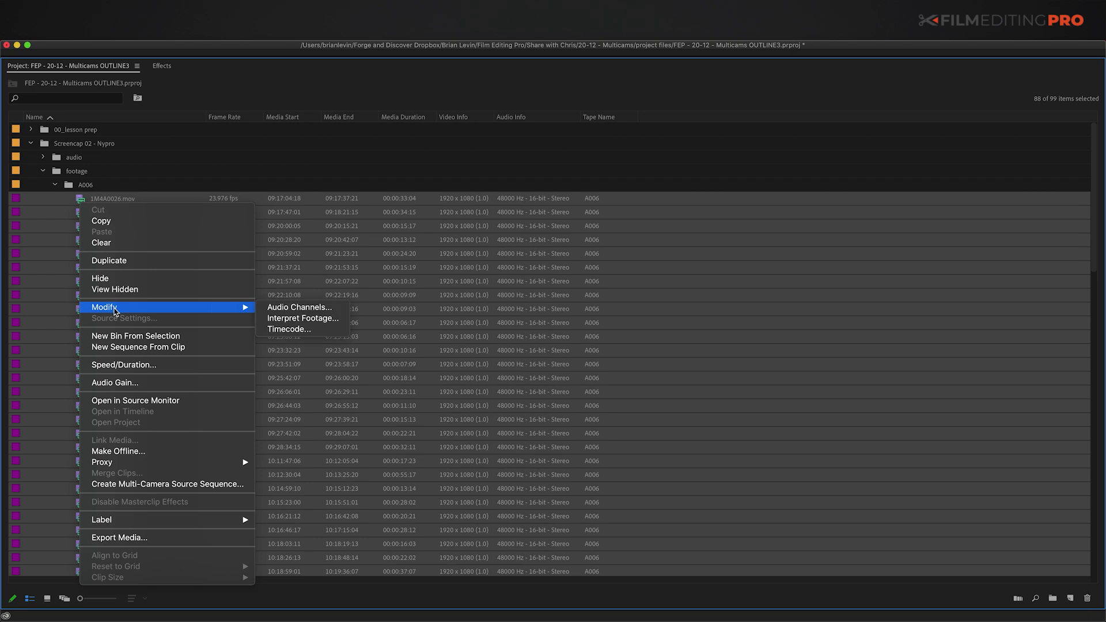
{"action": "left_click", "coordinate": [301, 309]}
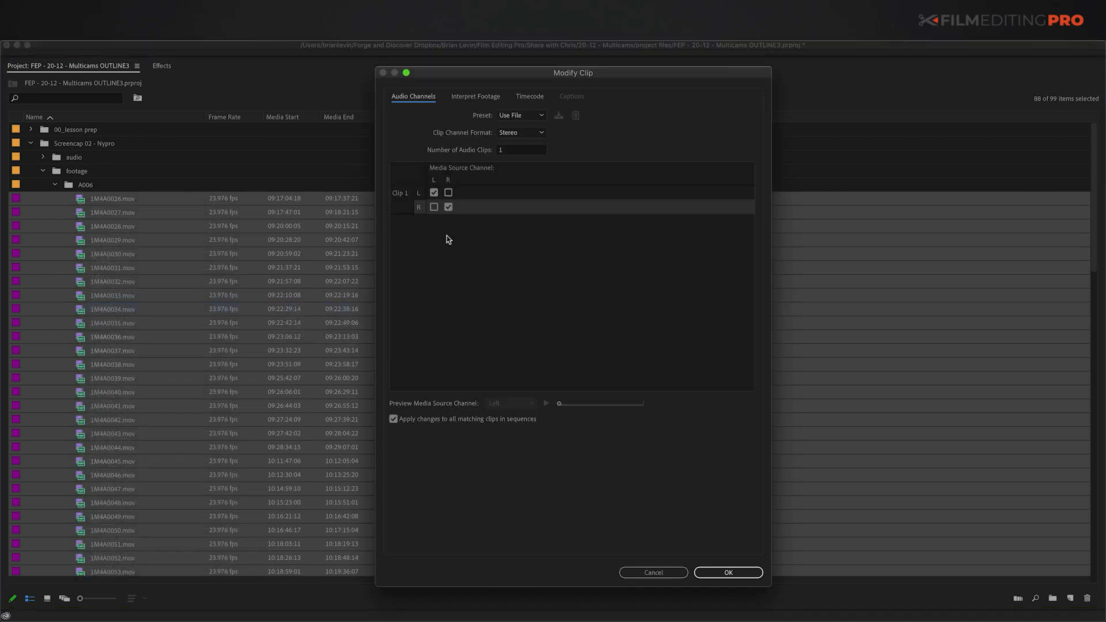
{"action": "left_click", "coordinate": [515, 115]}
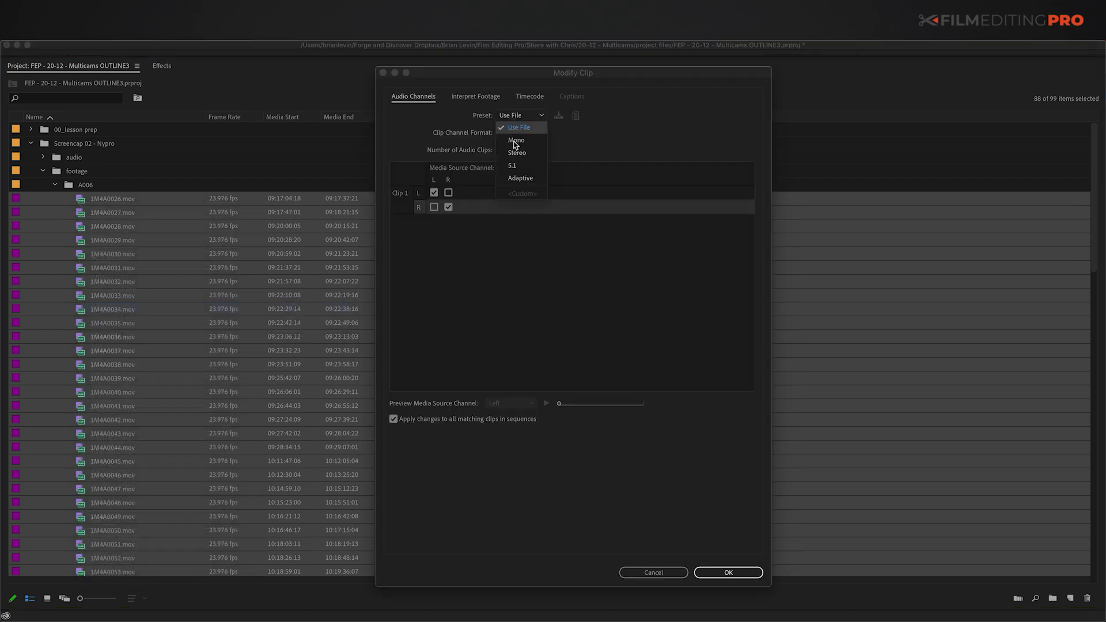
{"action": "left_click", "coordinate": [515, 141]}
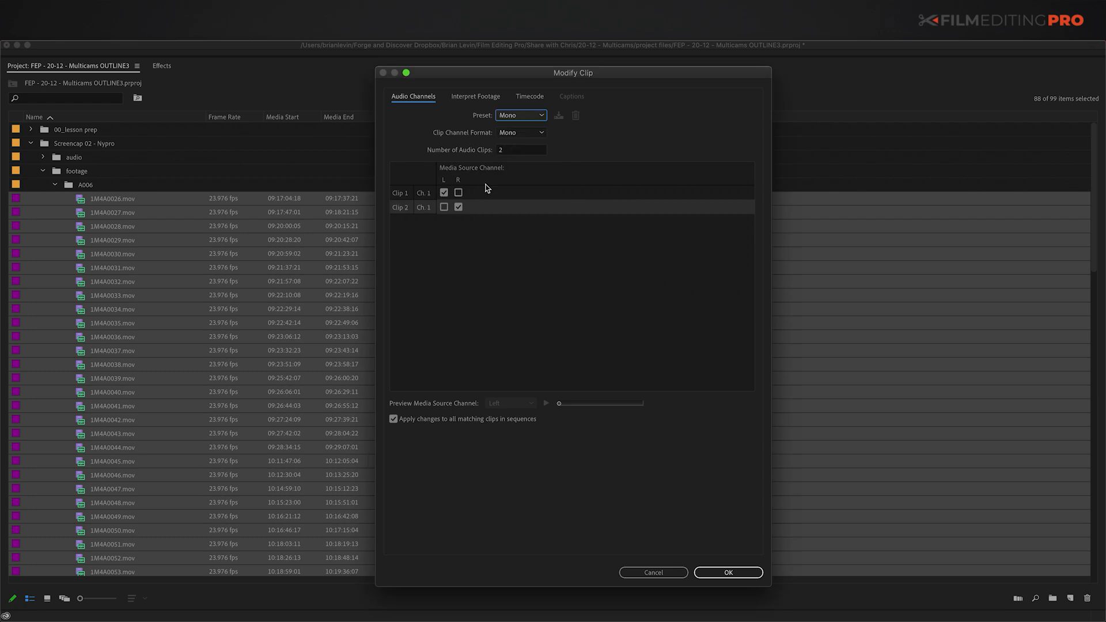
{"action": "left_click", "coordinate": [721, 574]}
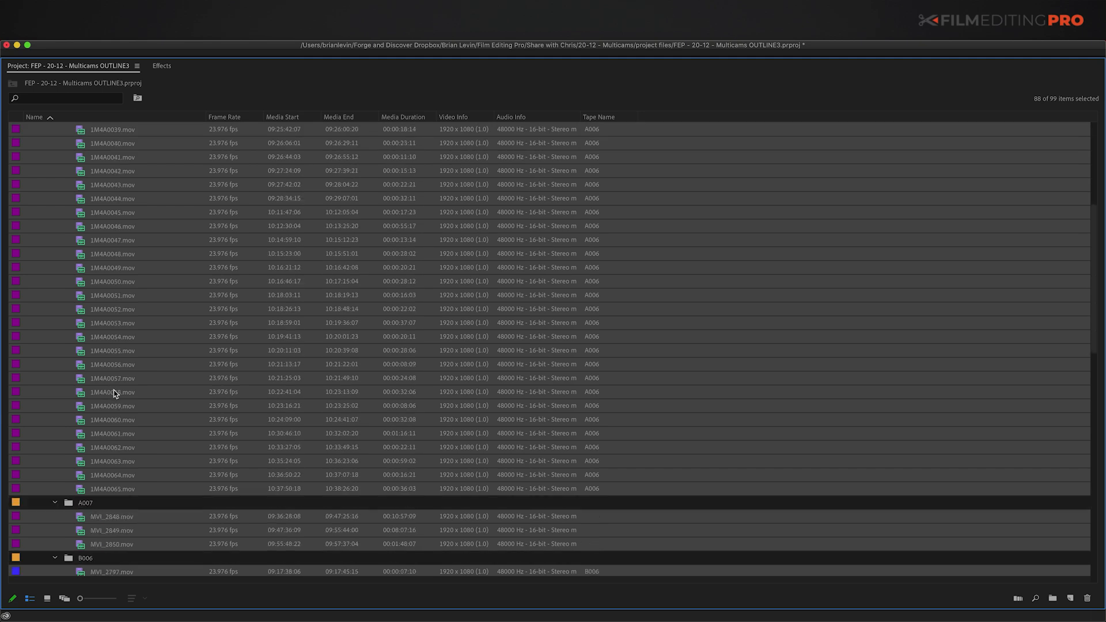
{"action": "scroll", "coordinate": [112, 390], "scroll_direction": "down", "scroll_amount": 15}
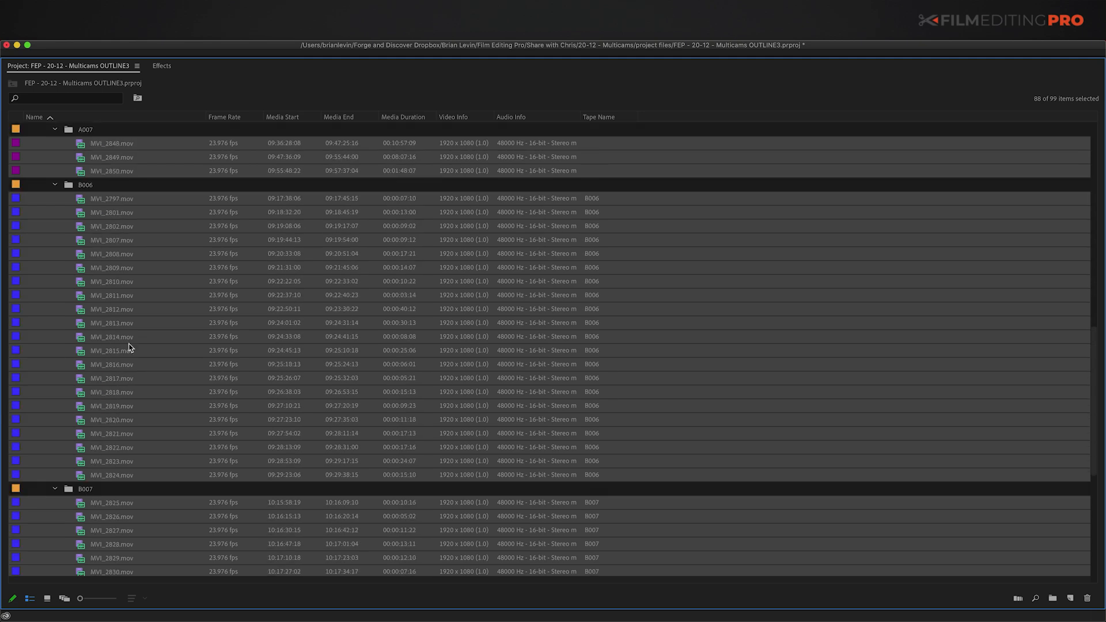
{"action": "mouse_move", "coordinate": [133, 375]}
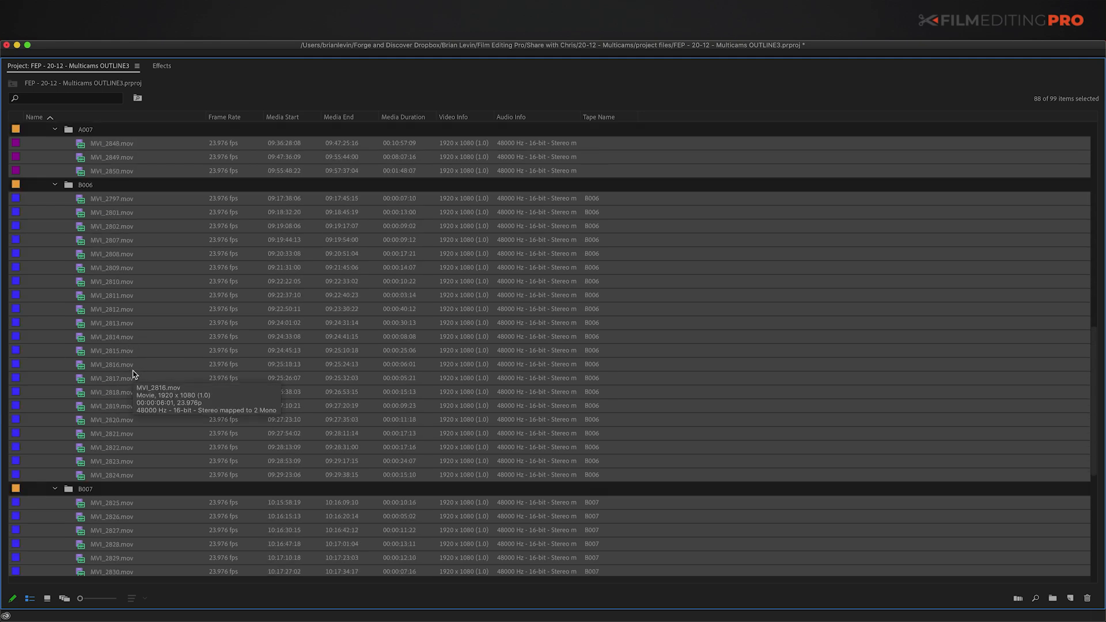
{"action": "scroll", "coordinate": [92, 368], "scroll_direction": "up", "scroll_amount": 15}
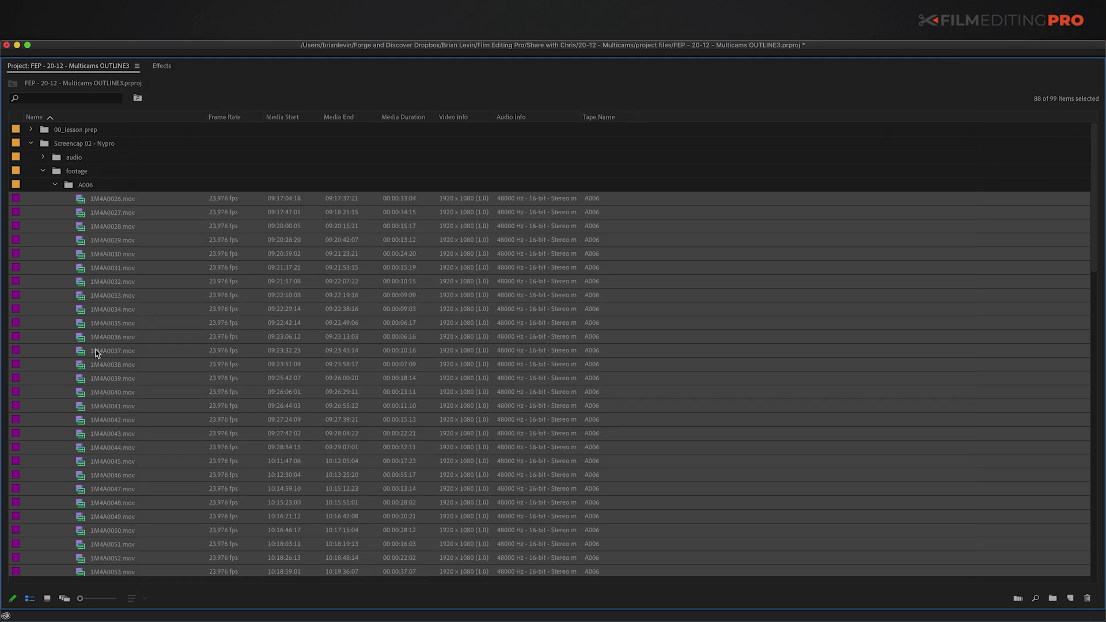
Step: Make a bin named 'footage for syncing' from the selected clips and move it into footage
{"action": "key", "text": "shift+super+b"}
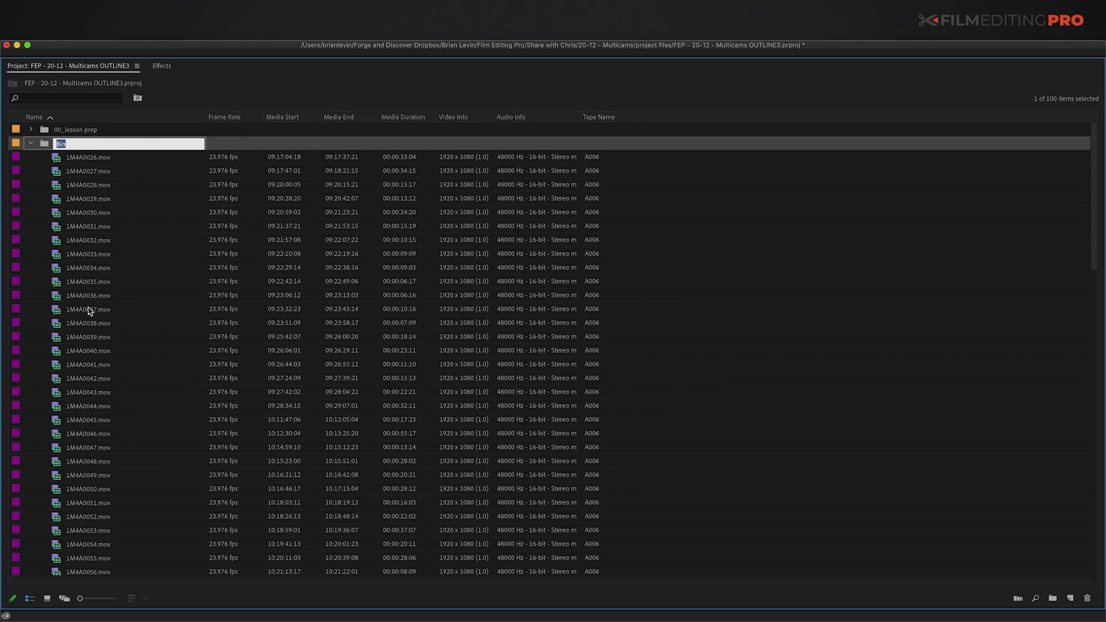
{"action": "type", "text": "footage for syncing"}
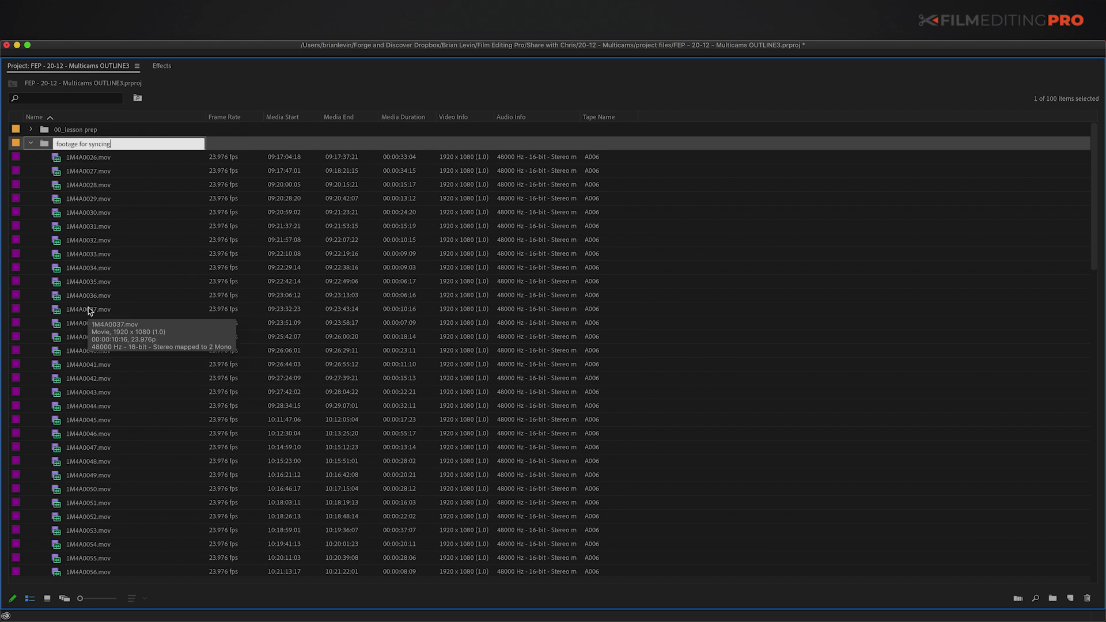
{"action": "key", "text": "Return"}
{"action": "key", "text": "Left"}
{"action": "left_click_drag", "start_coordinate": [46, 146], "coordinate": [63, 184]}
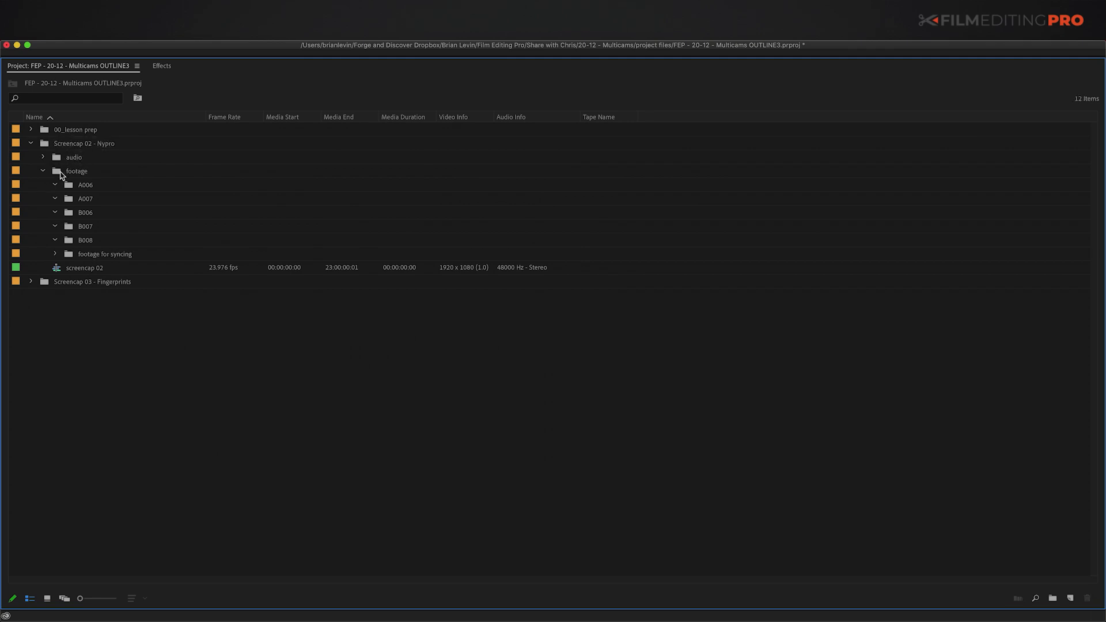
Step: Delete the five old camera bins A006 through B008
{"action": "left_click", "coordinate": [72, 190]}
{"action": "left_click", "coordinate": [76, 242], "text": "shift"}
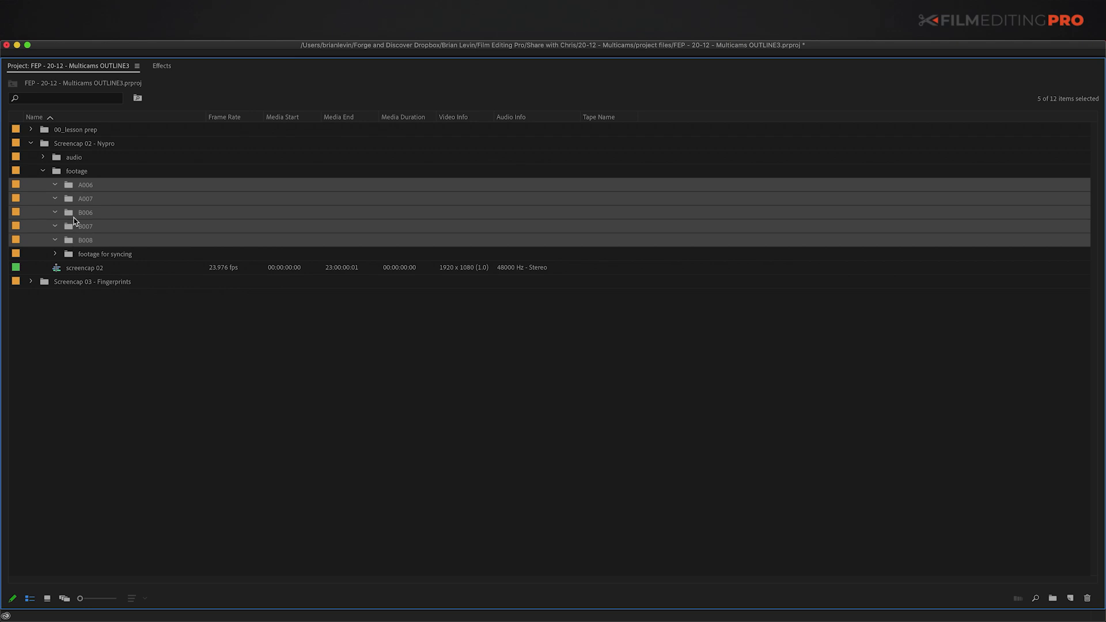
{"action": "key", "text": "Delete"}
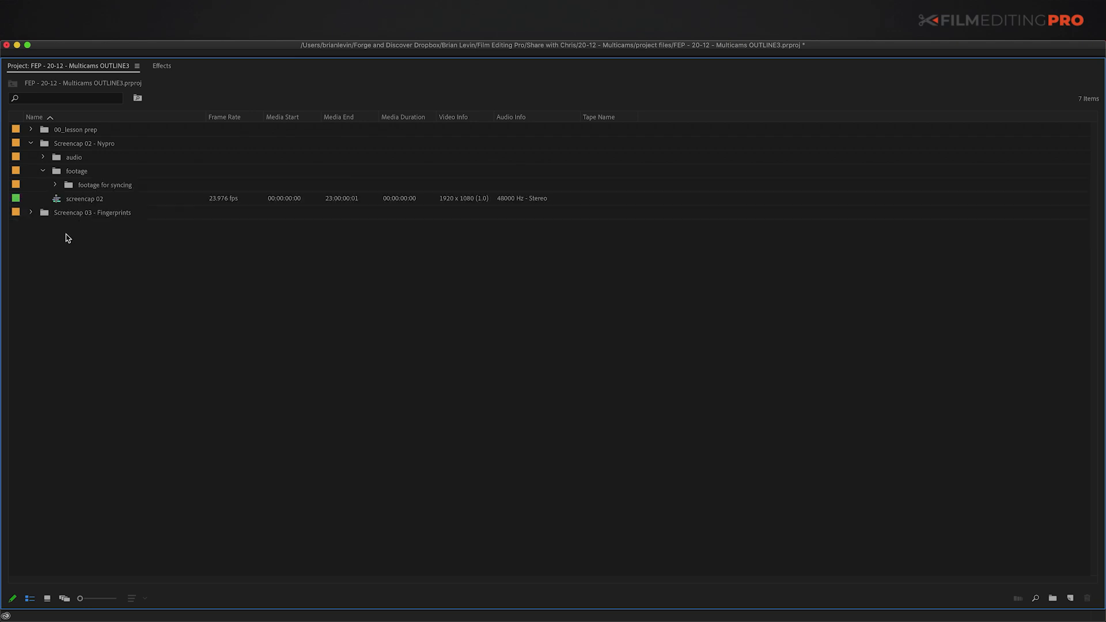
Step: Expand the audio bin and select all 11 wav recordings
{"action": "left_click", "coordinate": [64, 160]}
{"action": "left_click", "coordinate": [52, 147]}
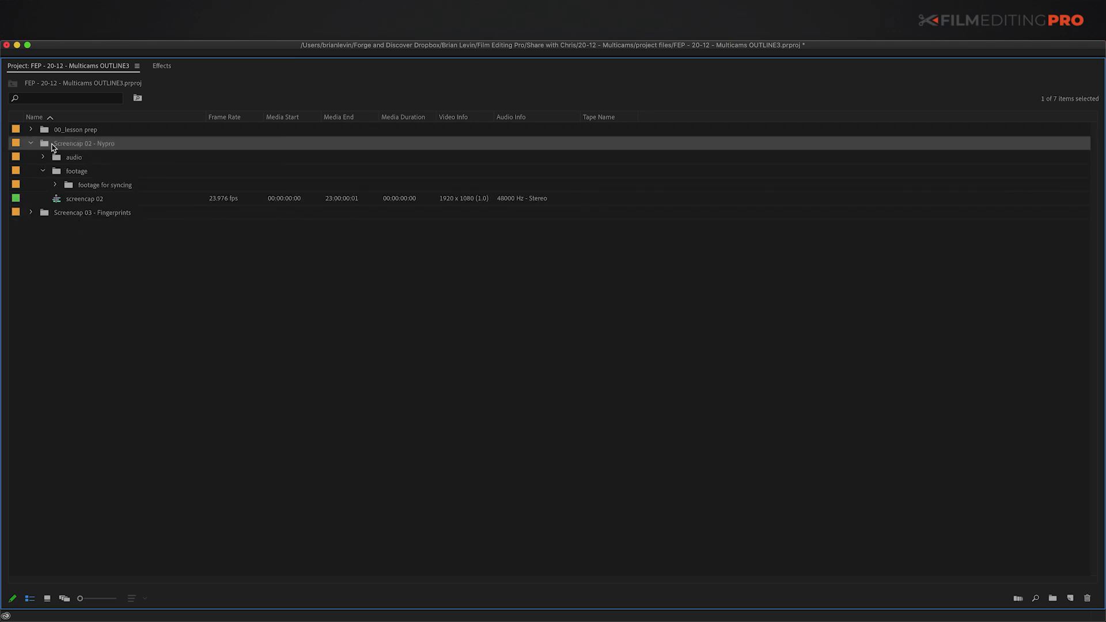
{"action": "double_click", "coordinate": [45, 145]}
{"action": "left_click", "coordinate": [53, 132]}
{"action": "key", "text": "Right"}
{"action": "left_click", "coordinate": [58, 145]}
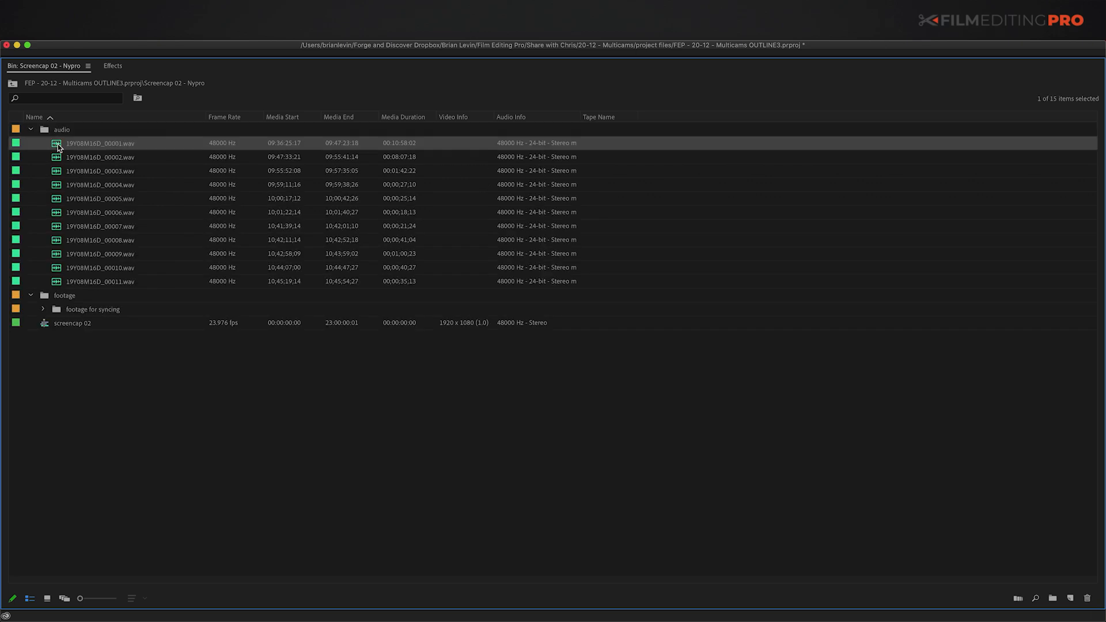
{"action": "left_click", "coordinate": [58, 282], "text": "shift"}
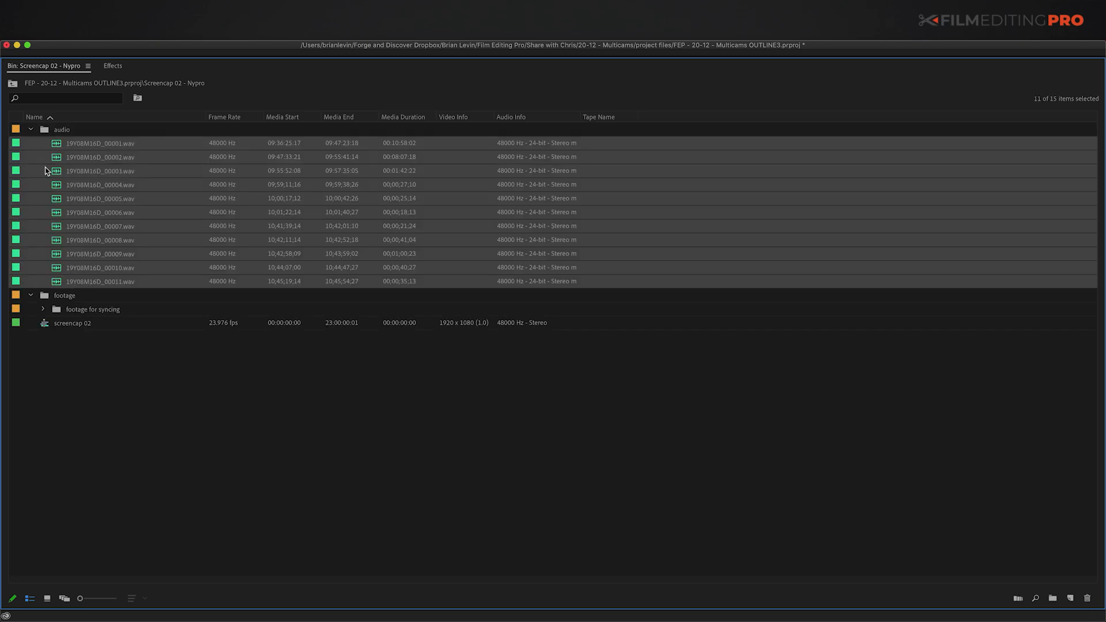
Step: Audition 19Y08M16D_00001.wav and 19Y08M16D_00002.wav in the Source monitor
{"action": "left_click", "coordinate": [39, 161]}
{"action": "left_click", "coordinate": [57, 144]}
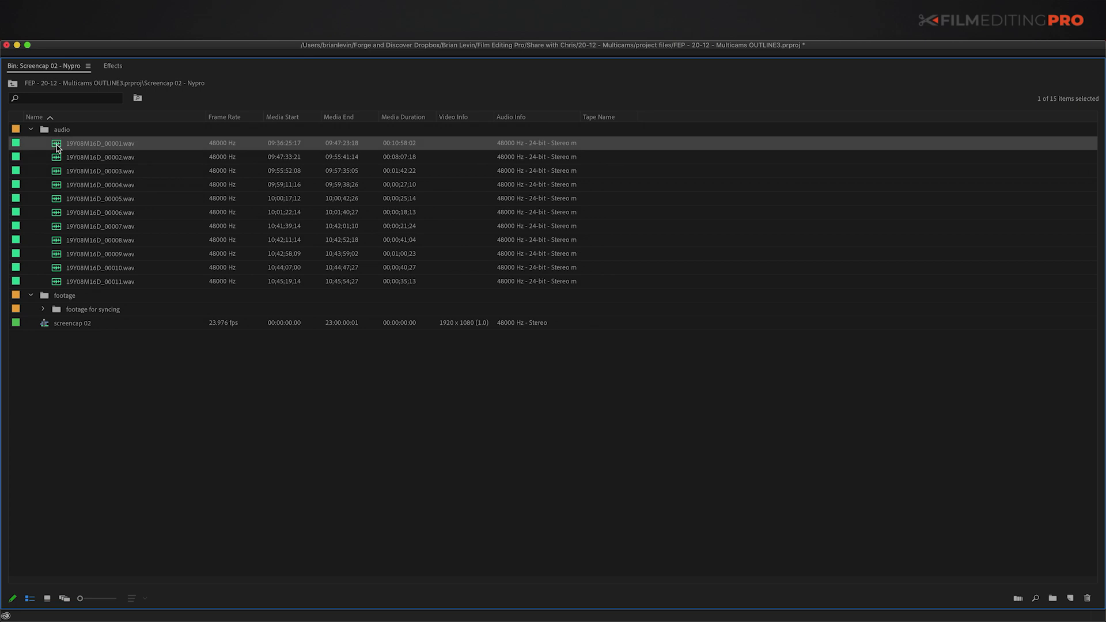
{"action": "double_click", "coordinate": [57, 145]}
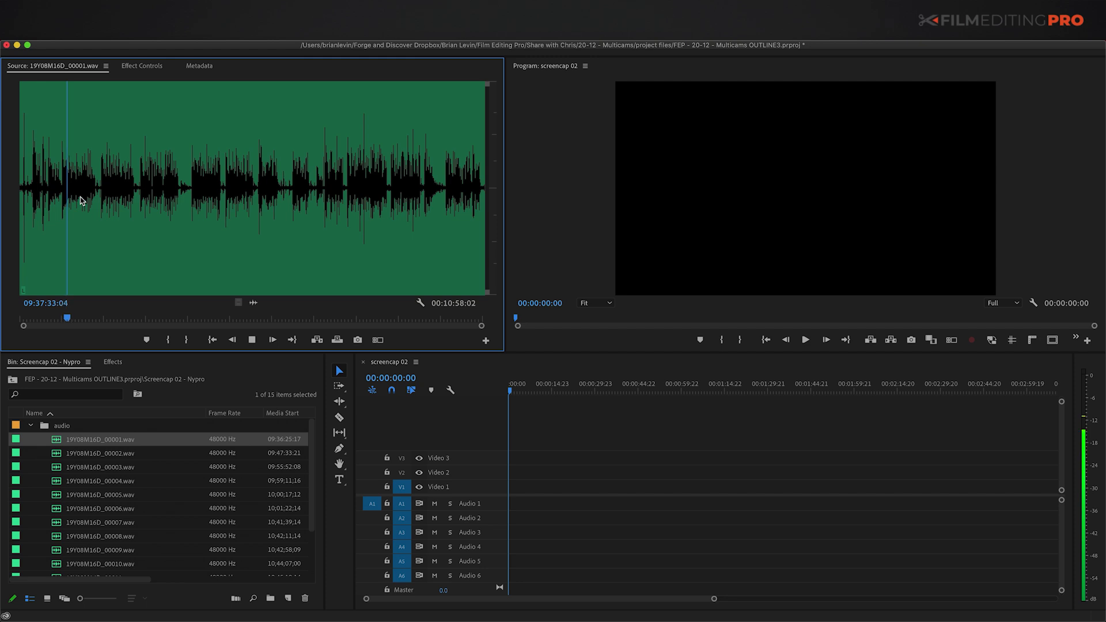
{"action": "key", "text": "space"}
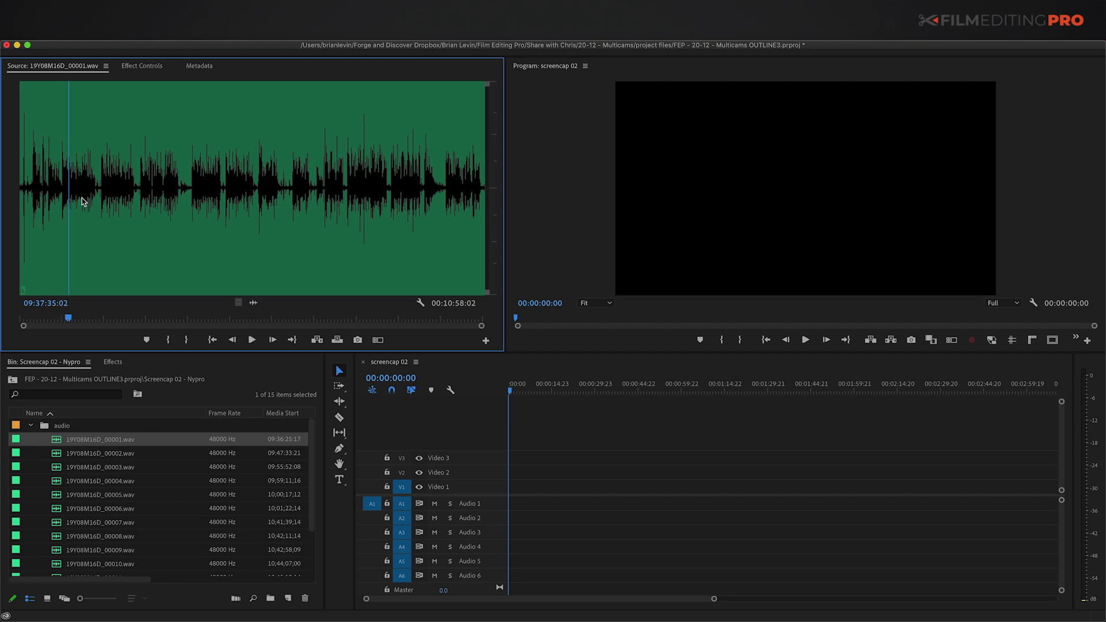
{"action": "double_click", "coordinate": [70, 457]}
{"action": "left_click", "coordinate": [119, 194]}
{"action": "key", "text": "space"}
{"action": "key", "text": "space"}
Step: Audition 19Y08M16D_00008.wav from a point mid-waveform, then select the first wav recording
{"action": "double_click", "coordinate": [53, 533]}
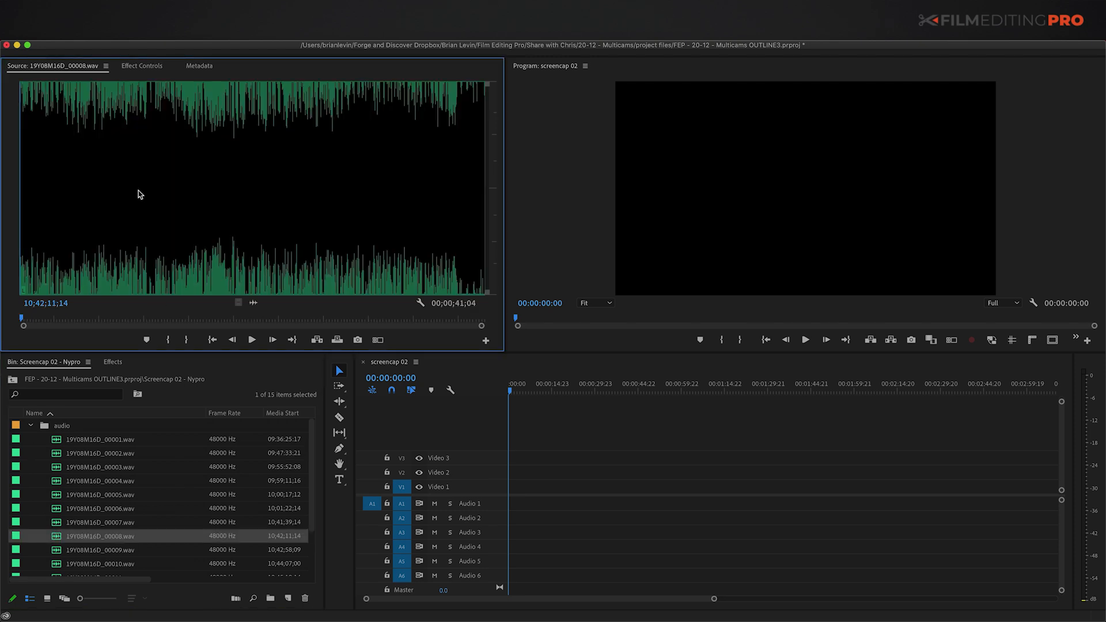
{"action": "left_click", "coordinate": [124, 184]}
{"action": "key", "text": "space"}
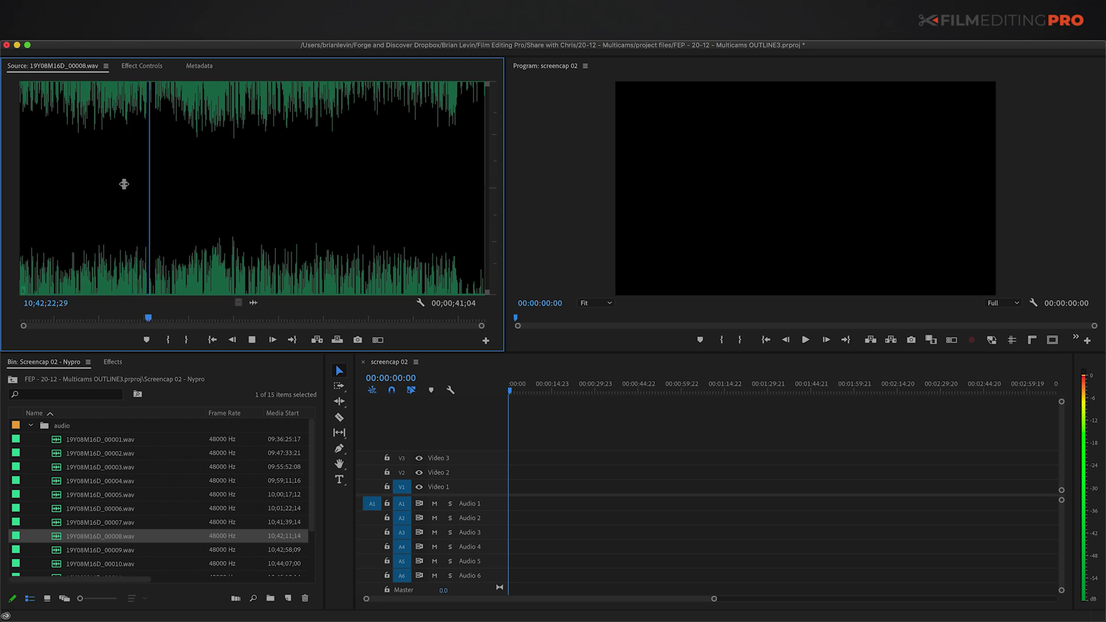
{"action": "key", "text": "space"}
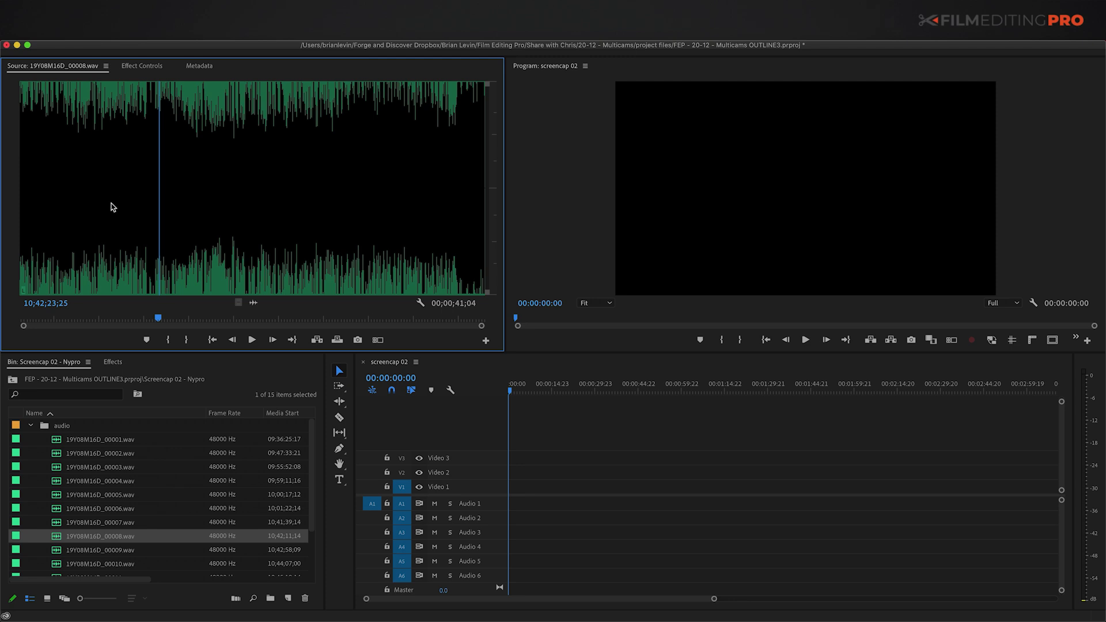
{"action": "left_click", "coordinate": [63, 443]}
{"action": "scroll", "coordinate": [63, 457], "scroll_direction": "down", "scroll_amount": 4}
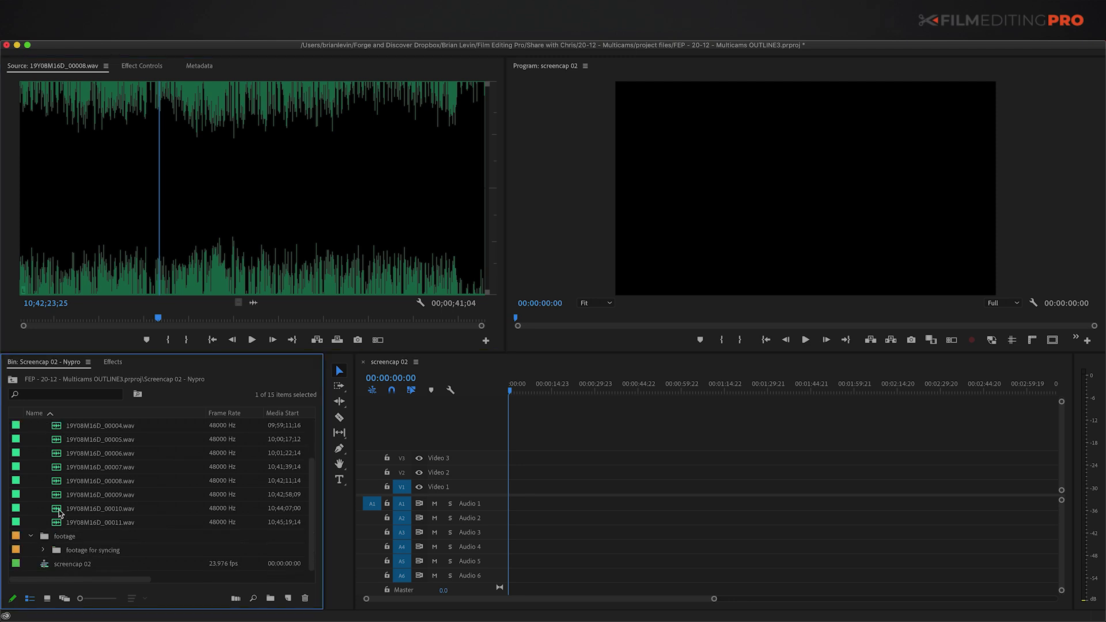
Step: Put the 11 wav recordings in footage for syncing, then check all 99 items with the bin maximised
{"action": "left_click", "coordinate": [60, 519], "text": "shift"}
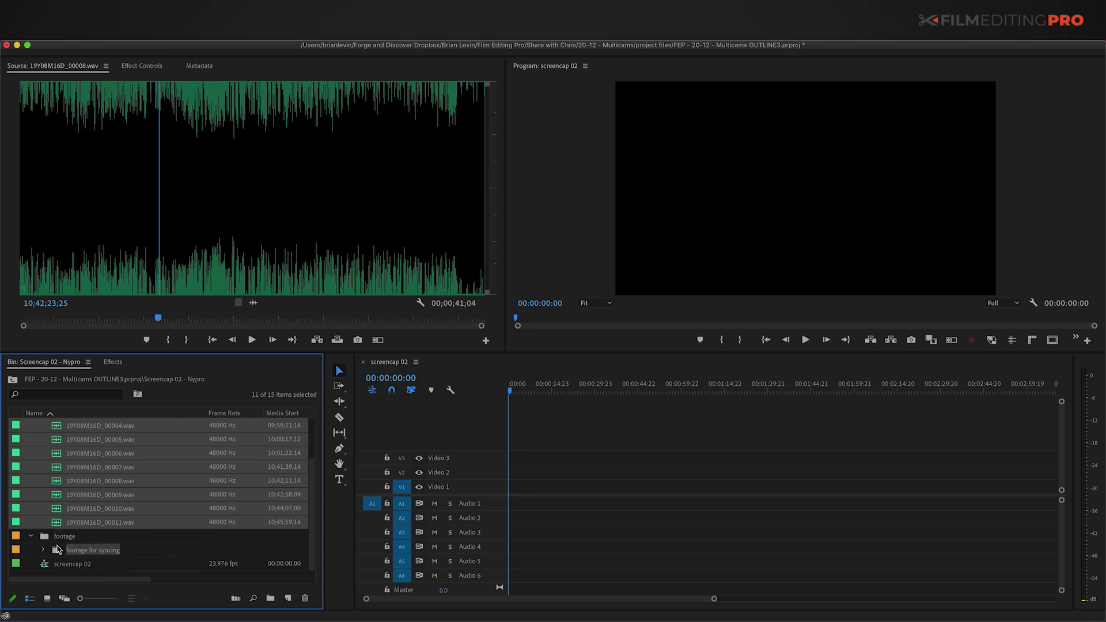
{"action": "double_click", "coordinate": [58, 548]}
{"action": "left_click", "coordinate": [46, 432]}
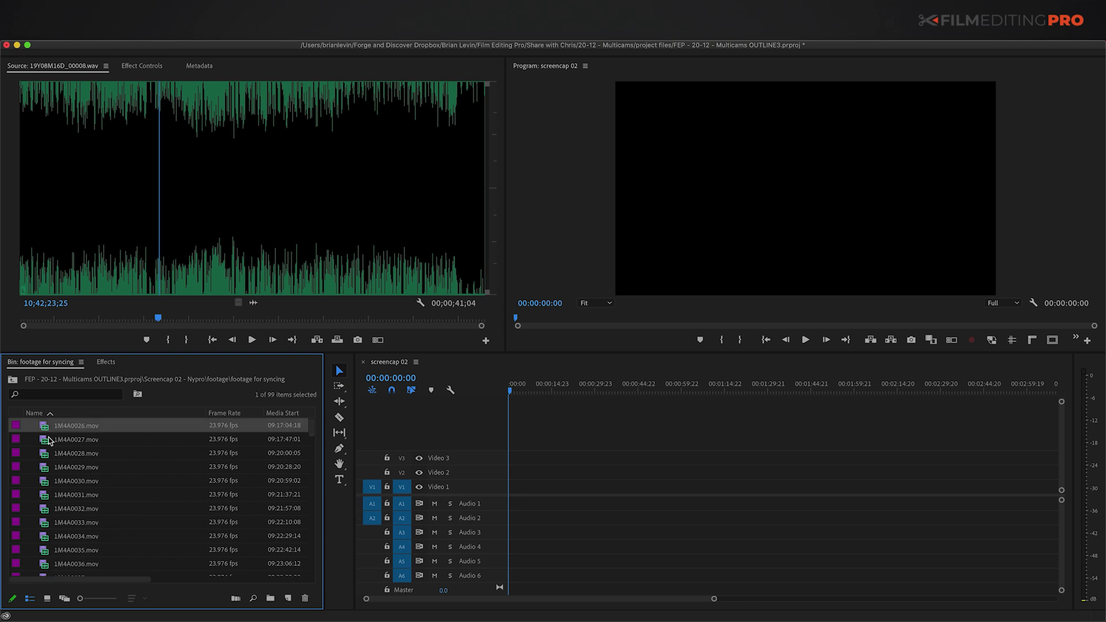
{"action": "key", "text": "grave"}
{"action": "key", "text": "super+a"}
{"action": "scroll", "coordinate": [182, 398], "scroll_direction": "down", "scroll_amount": 10}
{"action": "scroll", "coordinate": [121, 471], "scroll_direction": "up", "scroll_amount": 9}
{"action": "scroll", "coordinate": [86, 357], "scroll_direction": "down", "scroll_amount": 5}
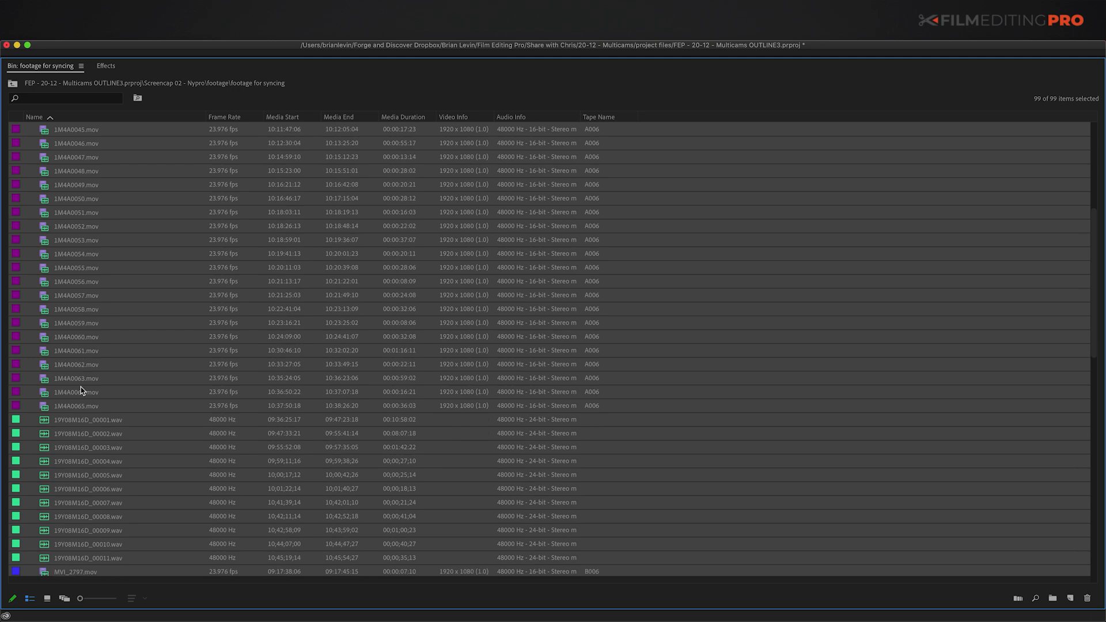
{"action": "scroll", "coordinate": [88, 435], "scroll_direction": "up", "scroll_amount": 10}
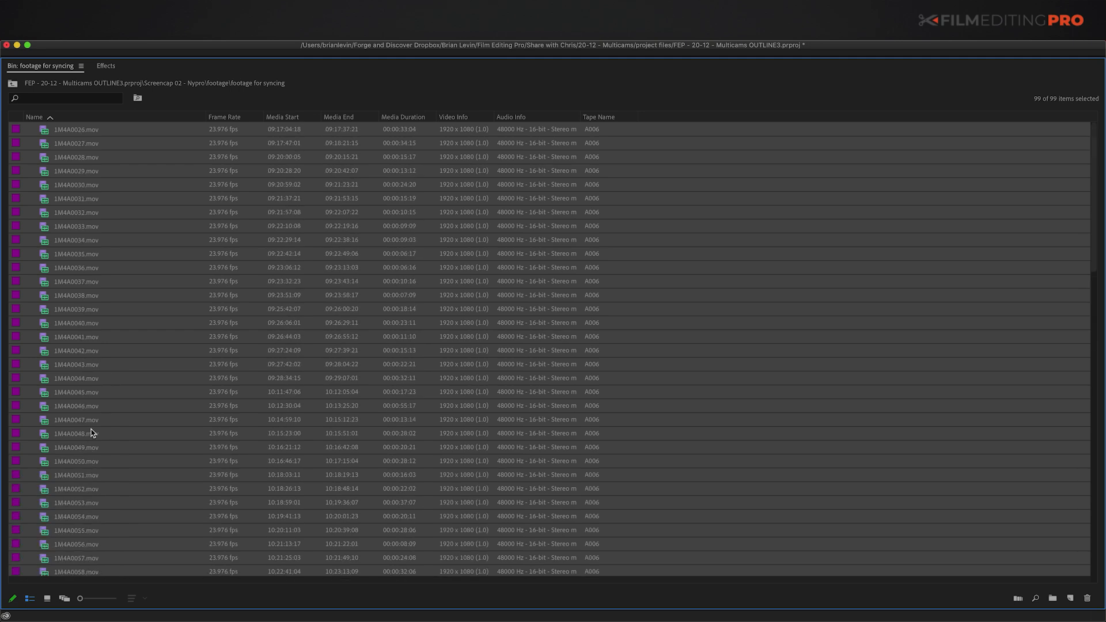
{"action": "key", "text": "grave"}
Step: Create multicam source sequences from the selected clips, keeping Camera 1 audio and Automatic channels preset
{"action": "right_click", "coordinate": [47, 438]}
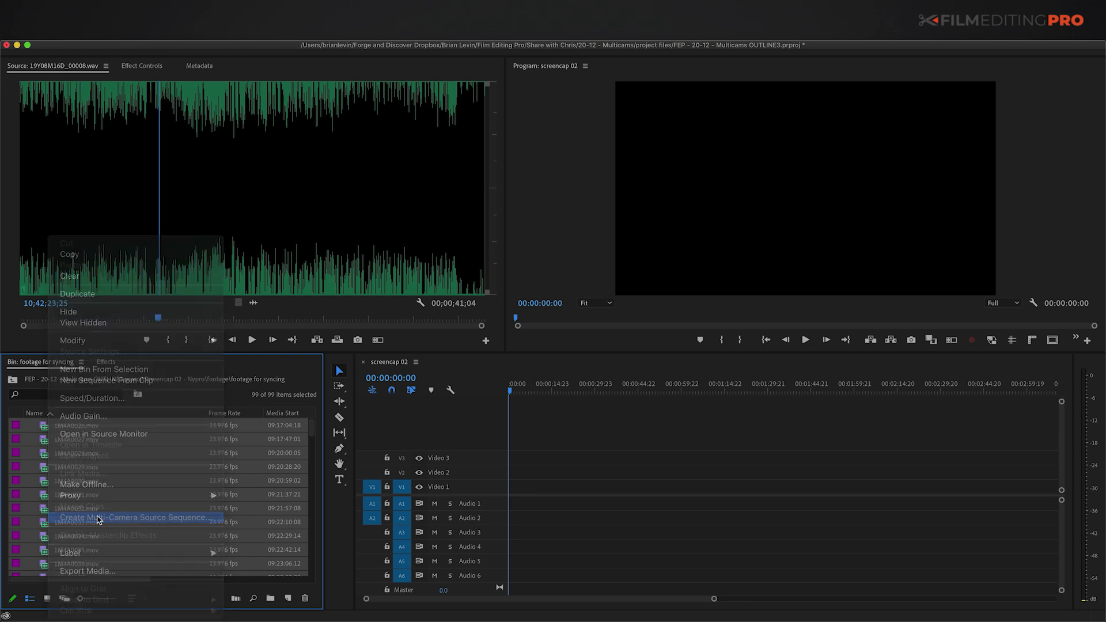
{"action": "left_click", "coordinate": [84, 517]}
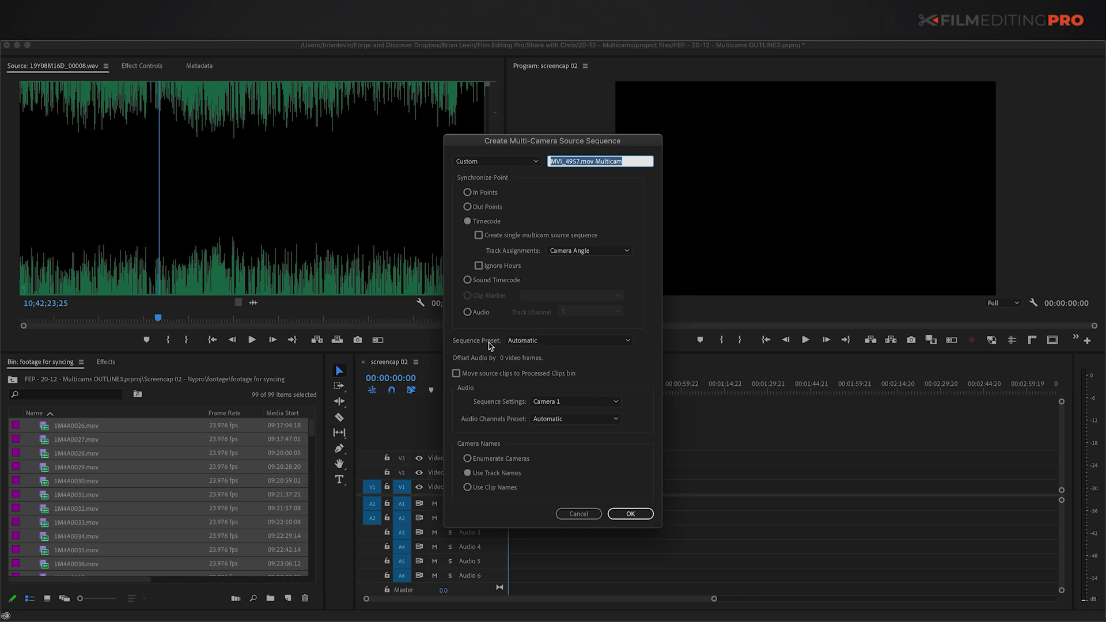
{"action": "left_click", "coordinate": [549, 402]}
{"action": "left_click", "coordinate": [555, 416]}
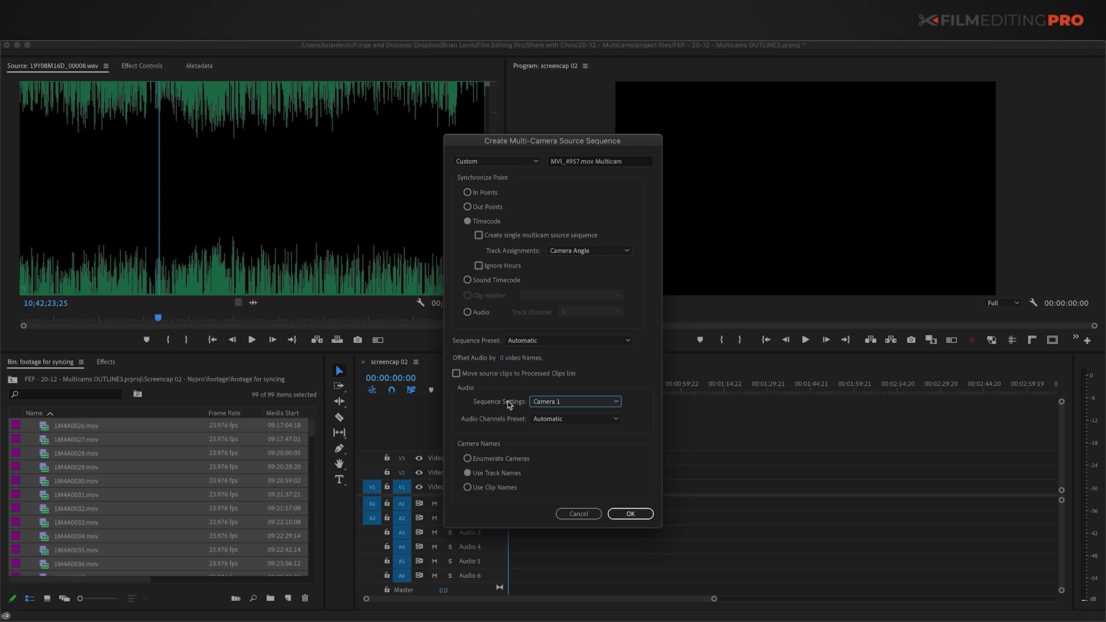
{"action": "left_click", "coordinate": [544, 419]}
{"action": "left_click", "coordinate": [544, 421]}
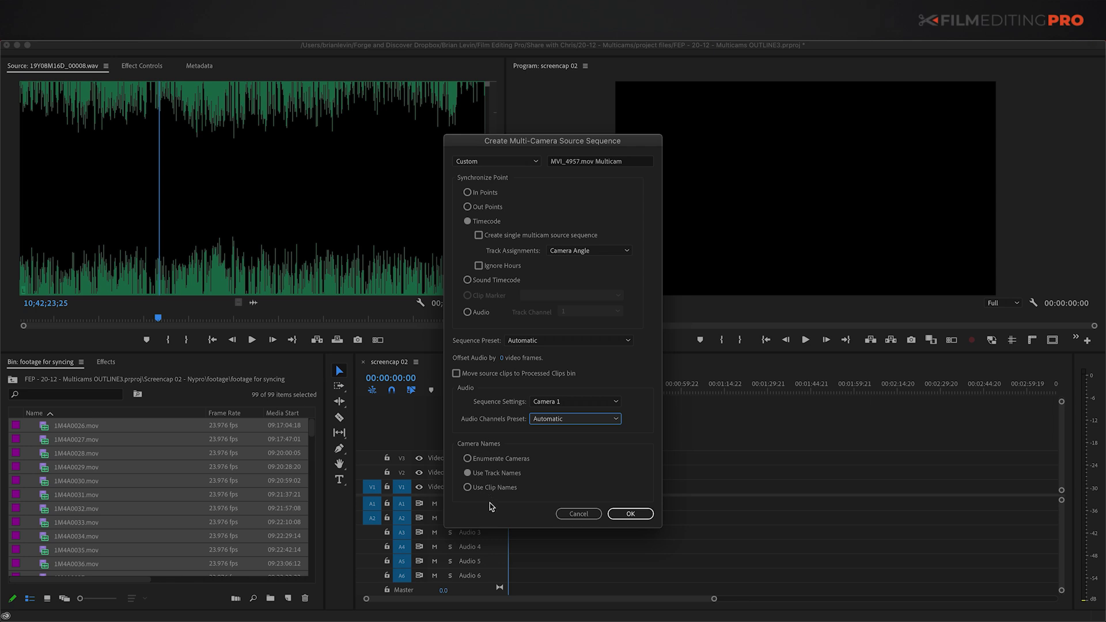
{"action": "left_click", "coordinate": [631, 513]}
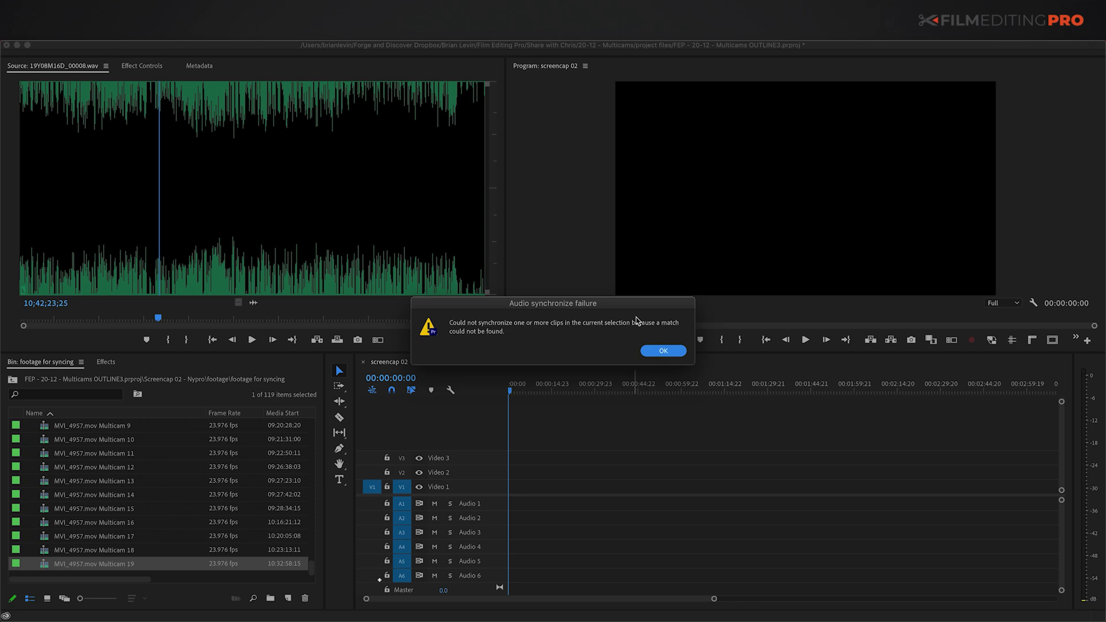
Step: Dismiss the sync warning, maximize the bin, and select MVI_4957.mov Multicam through Multicam 19
{"action": "left_click", "coordinate": [667, 352]}
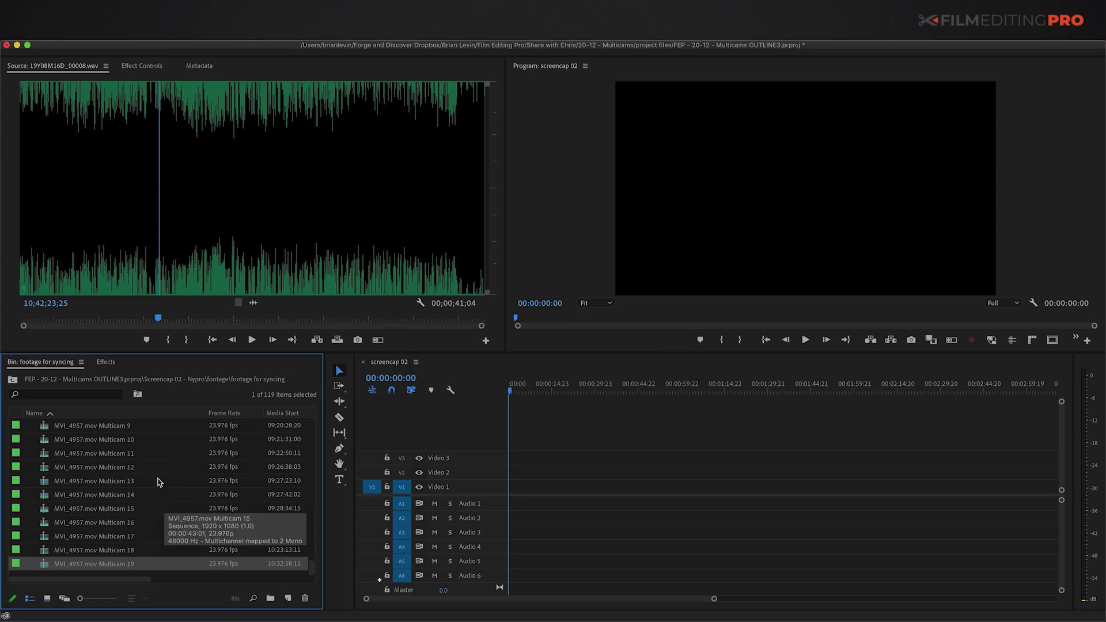
{"action": "key", "text": "grave"}
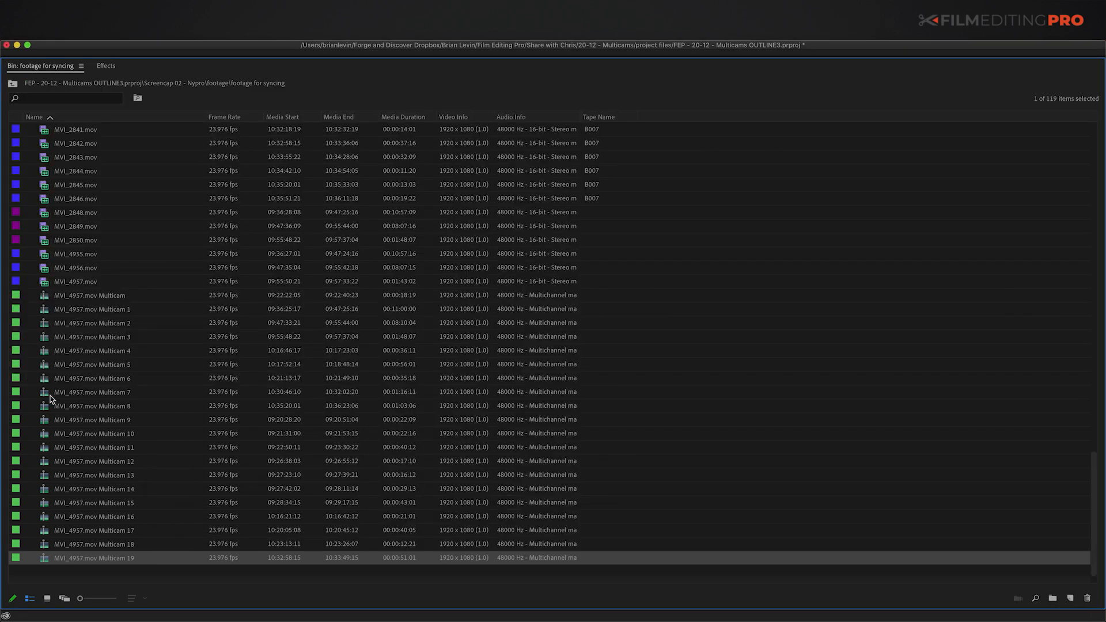
{"action": "left_click", "coordinate": [41, 296]}
{"action": "left_click", "coordinate": [43, 557], "text": "shift"}
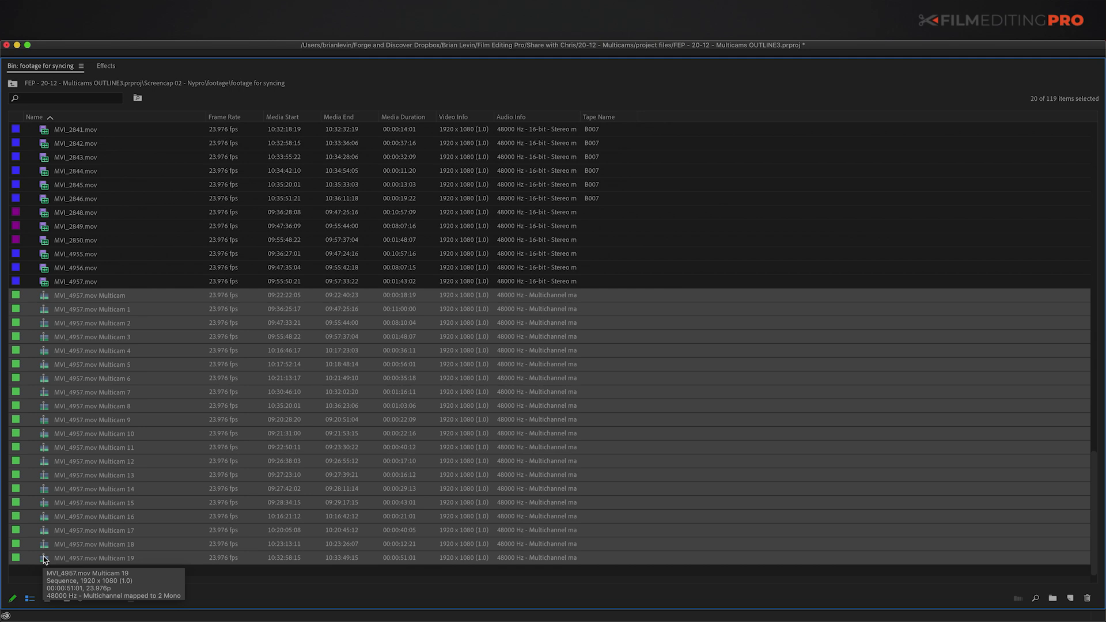
{"action": "scroll", "coordinate": [44, 503], "scroll_direction": "up", "scroll_amount": 15}
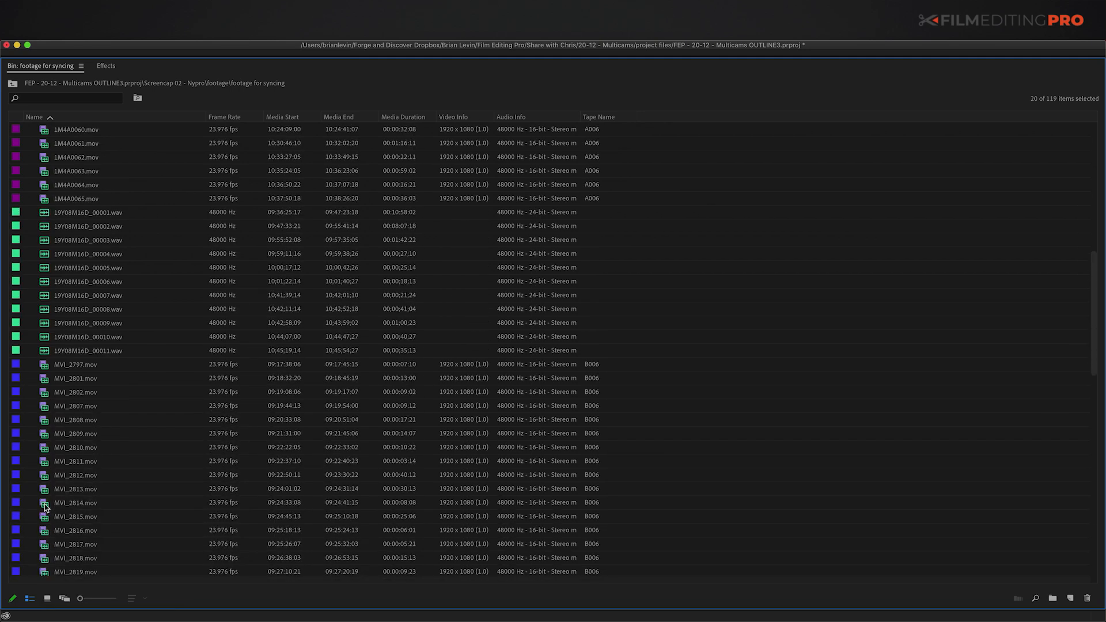
{"action": "scroll", "coordinate": [45, 506], "scroll_direction": "up", "scroll_amount": 2}
{"action": "scroll", "coordinate": [76, 323], "scroll_direction": "down", "scroll_amount": 15}
{"action": "scroll", "coordinate": [74, 349], "scroll_direction": "down", "scroll_amount": 10}
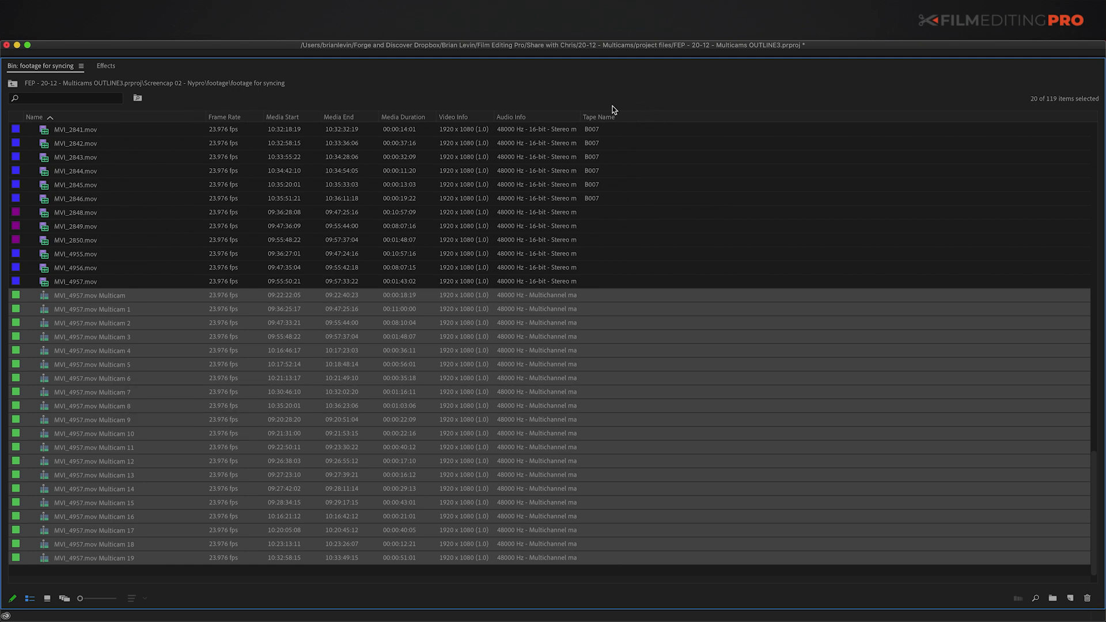
Step: Turn on the Video Usage property in Metadata Display to add it as a bin column
{"action": "right_click", "coordinate": [230, 120]}
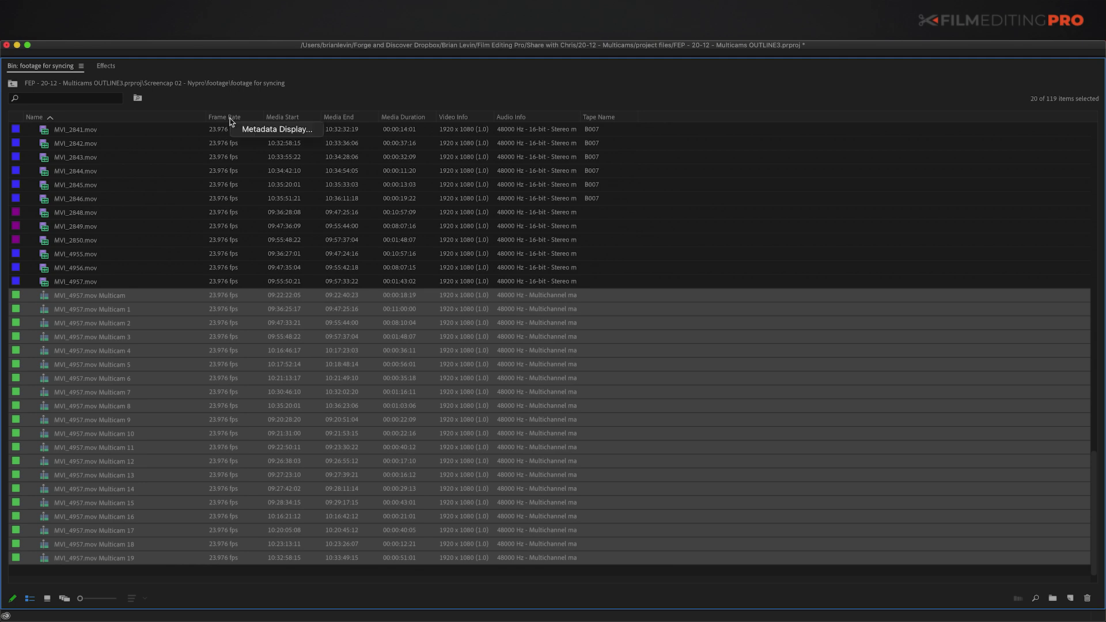
{"action": "left_click", "coordinate": [263, 130]}
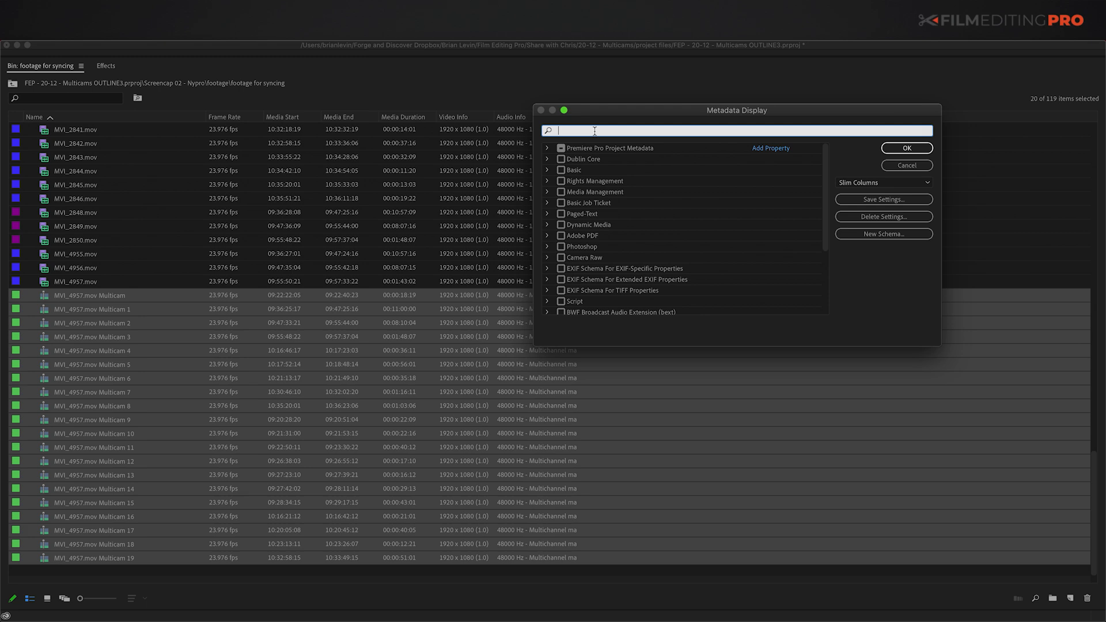
{"action": "type", "text": "video usag"}
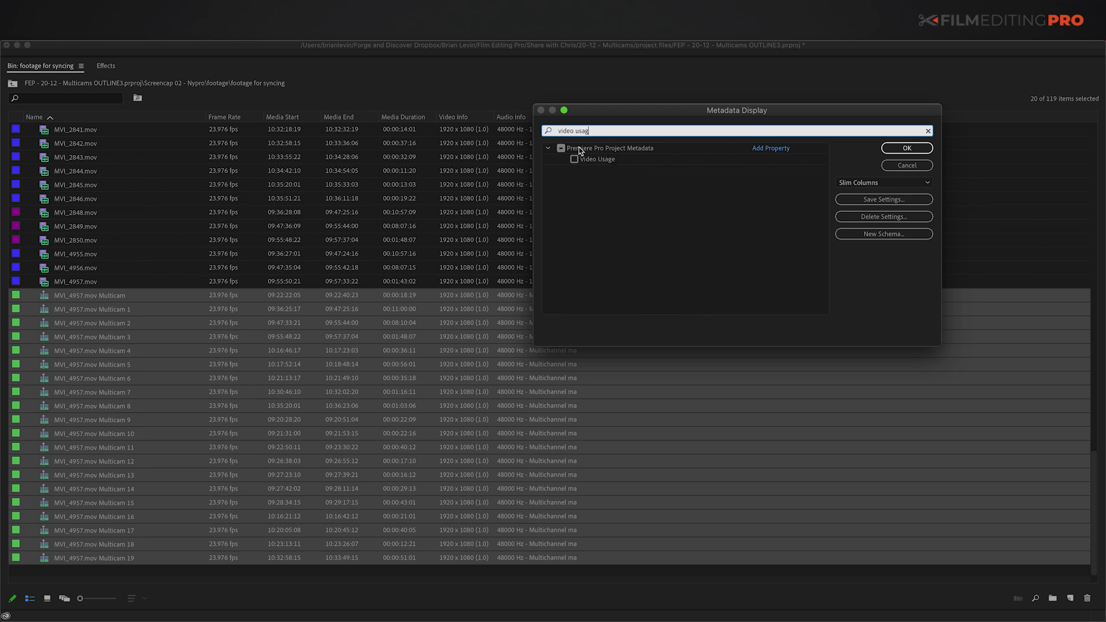
{"action": "left_click", "coordinate": [574, 159]}
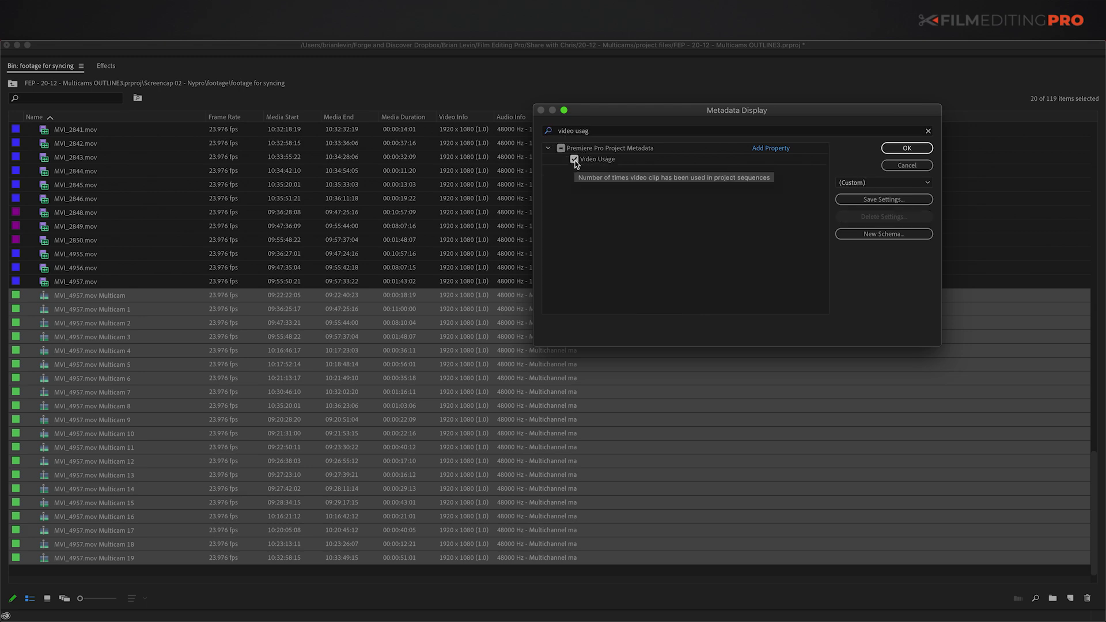
{"action": "left_click", "coordinate": [907, 148]}
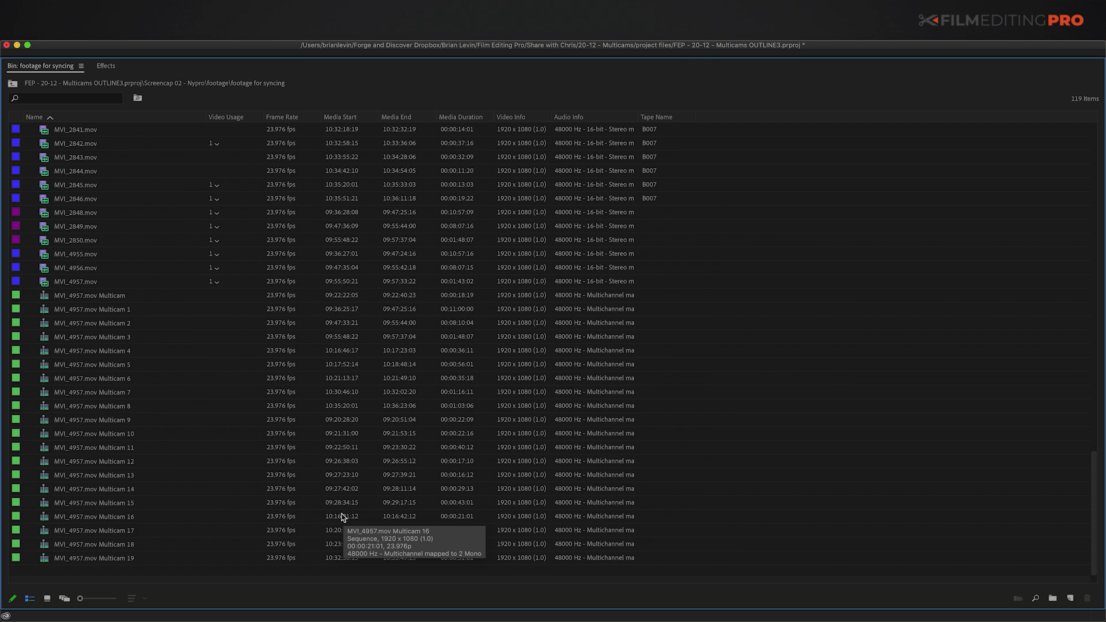
Step: Confirm from its Video Usage list that MVI_2823 is used in MVI_4957.mov Multicam 15
{"action": "scroll", "coordinate": [300, 495], "scroll_direction": "up", "scroll_amount": 7}
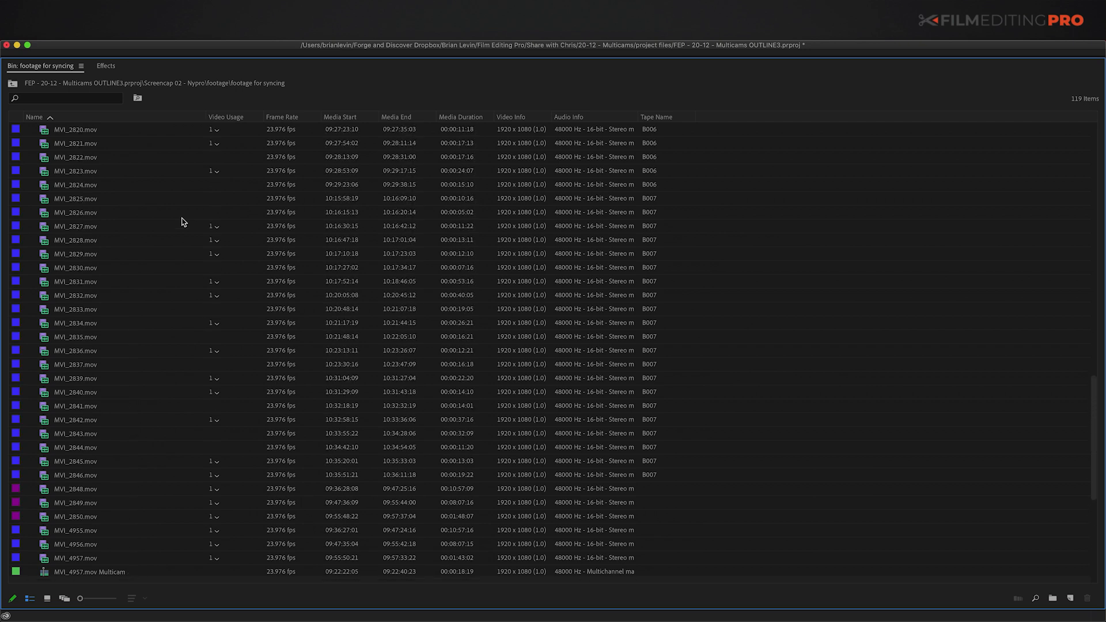
{"action": "left_click", "coordinate": [216, 172]}
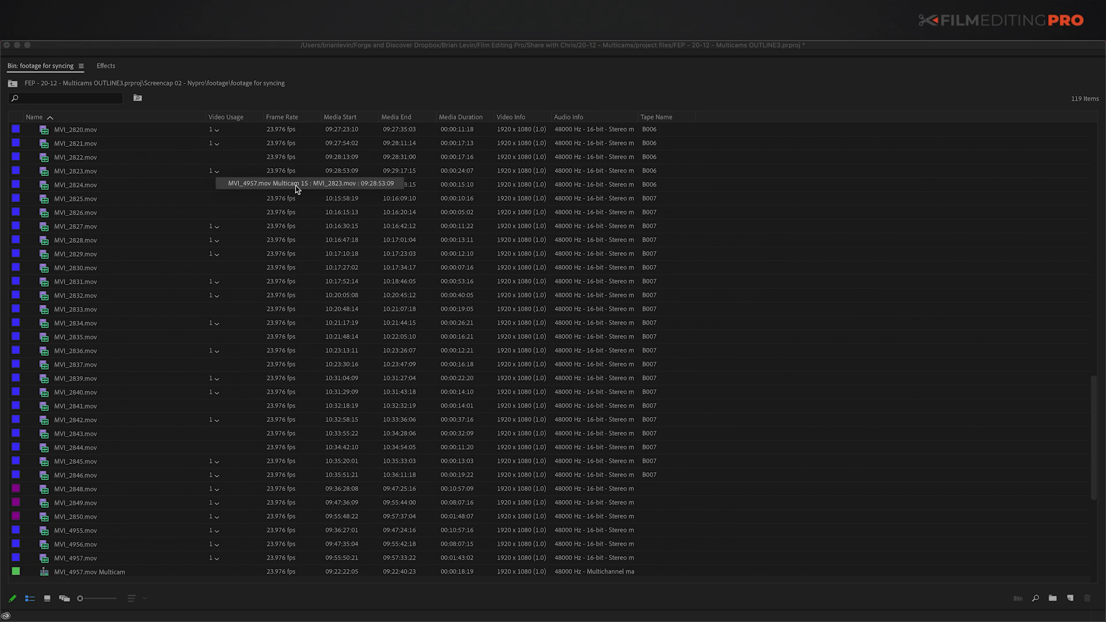
{"action": "left_click", "coordinate": [255, 361]}
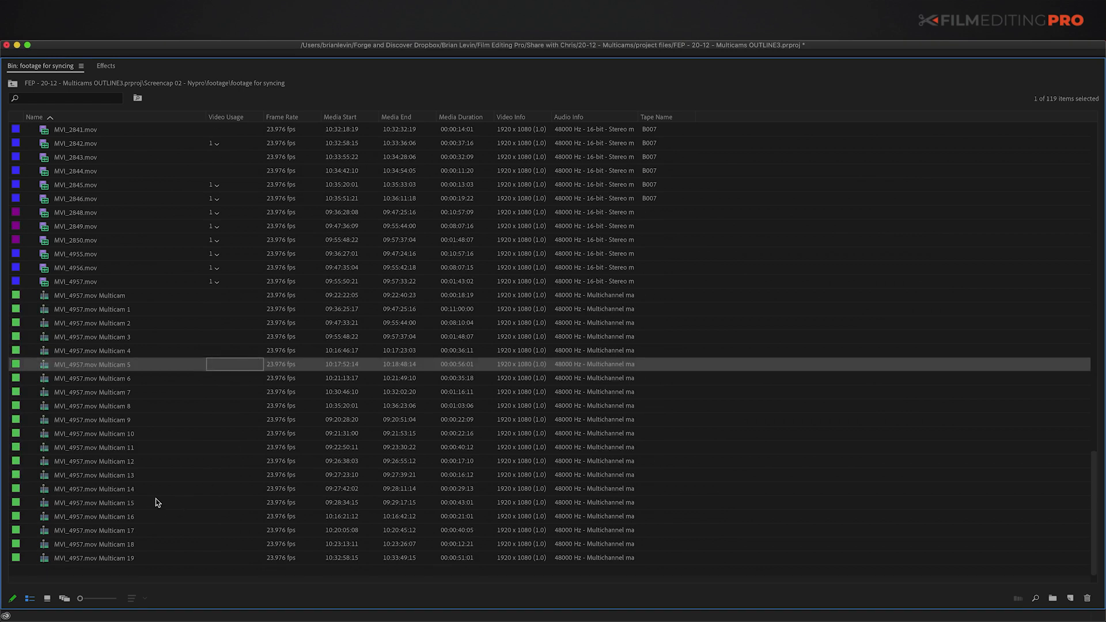
{"action": "left_click", "coordinate": [126, 502]}
Step: Select 1M4A0026.mov and return the bin to the full editing layout
{"action": "scroll", "coordinate": [170, 286], "scroll_direction": "up", "scroll_amount": 15}
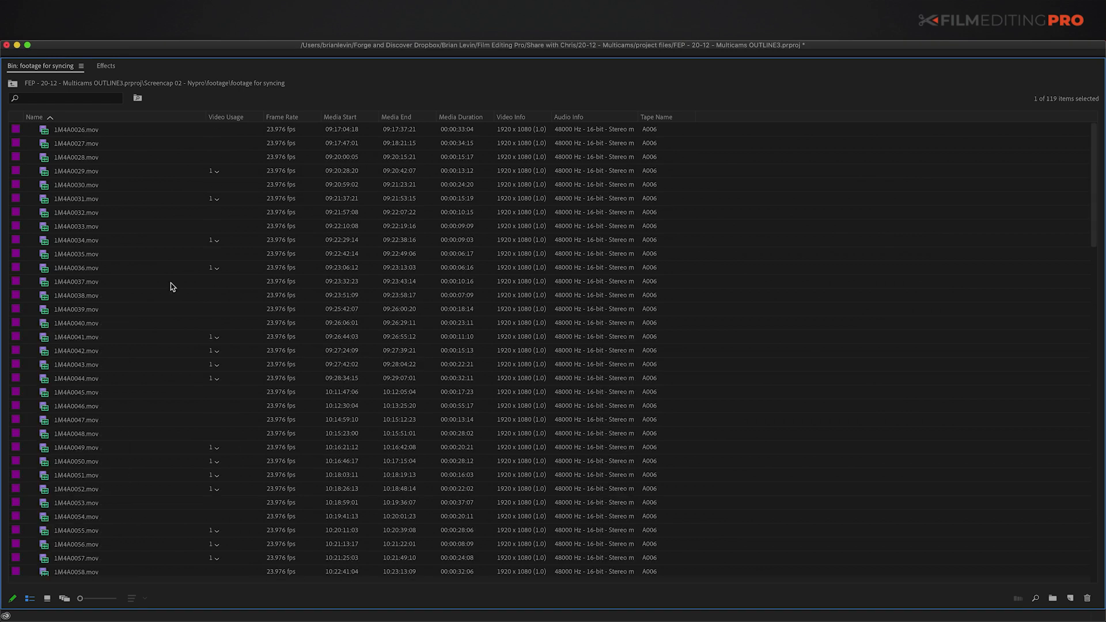
{"action": "left_click", "coordinate": [76, 132]}
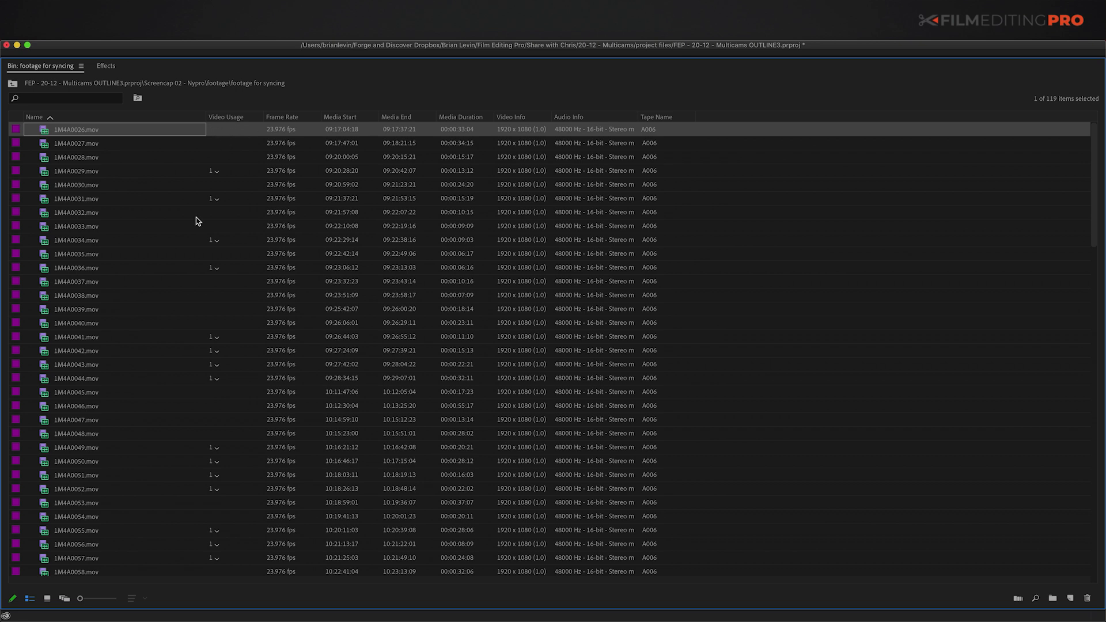
{"action": "key", "text": "grave"}
Step: Load 1M4A0026.mov in the Source monitor and scrub through its footage
{"action": "left_click", "coordinate": [41, 426]}
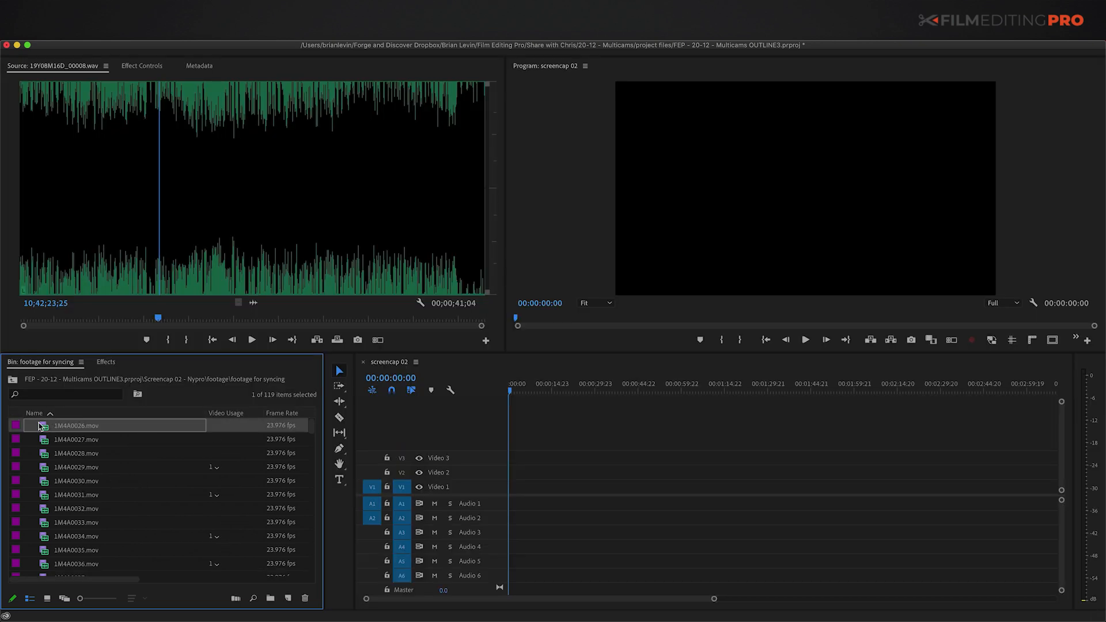
{"action": "double_click", "coordinate": [40, 426]}
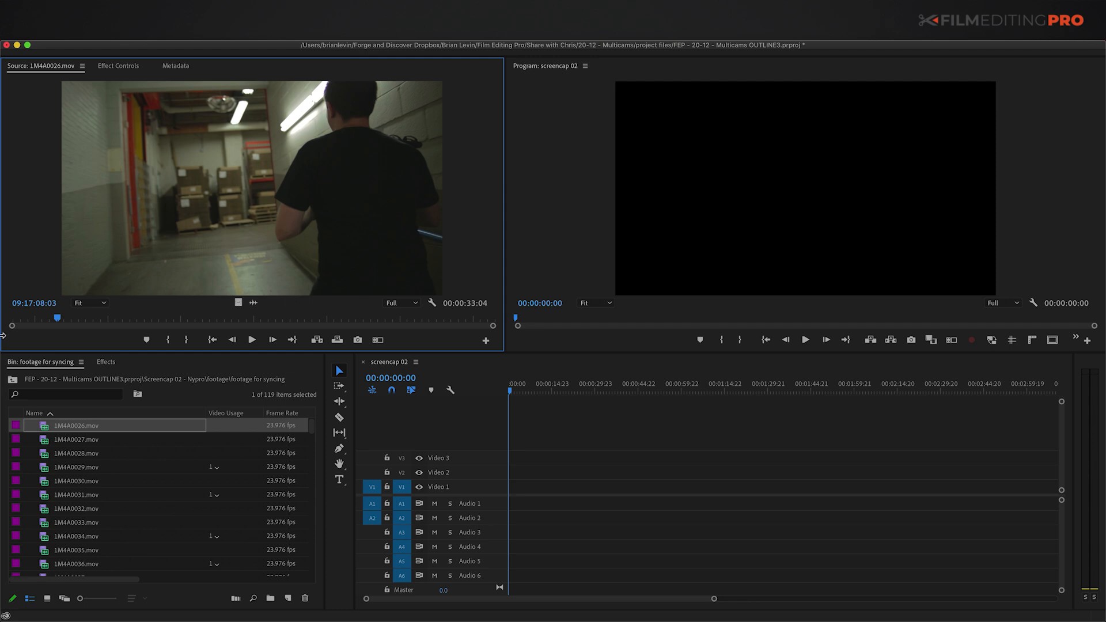
{"action": "left_click_drag", "start_coordinate": [20, 319], "coordinate": [339, 332]}
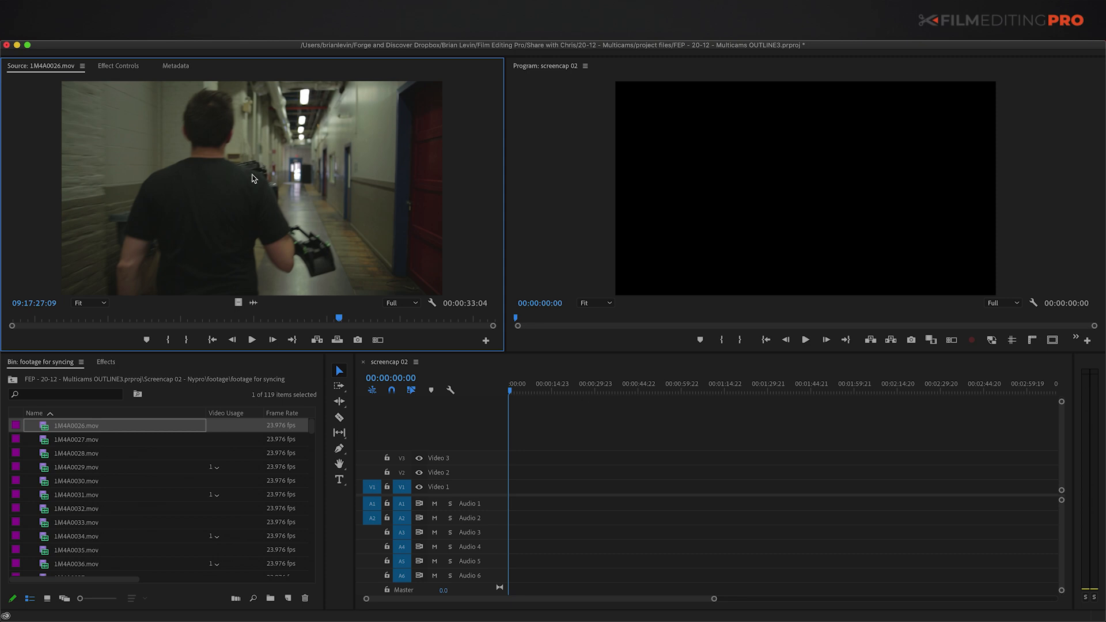
{"action": "left_click_drag", "start_coordinate": [312, 430], "coordinate": [313, 487]}
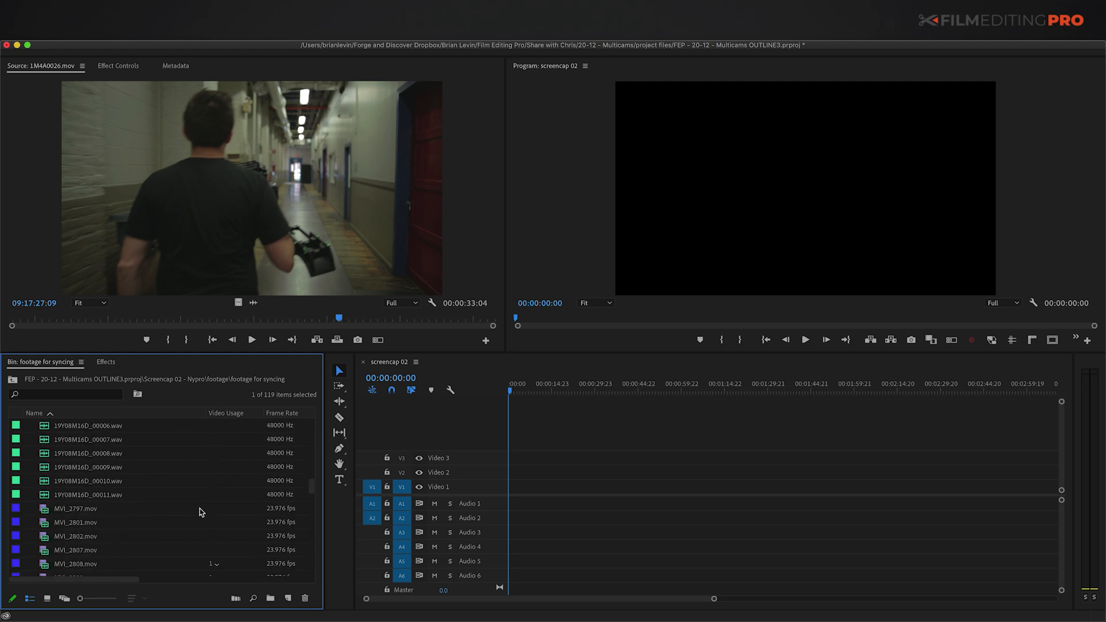
Step: Scrub MVI_2797.mov in the Source monitor, close it, and expand the bin full-window
{"action": "double_click", "coordinate": [41, 510]}
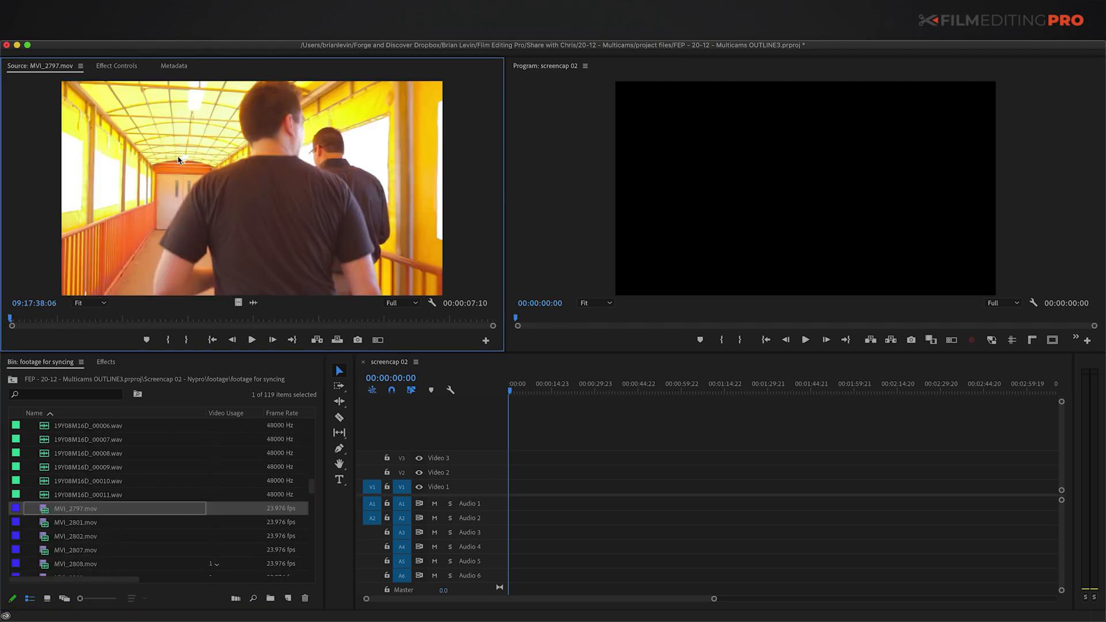
{"action": "mouse_move", "coordinate": [14, 321]}
{"action": "left_mouse_down"}
{"action": "mouse_move", "coordinate": [349, 316]}
{"action": "mouse_move", "coordinate": [17, 309]}
{"action": "left_mouse_up"}
{"action": "key", "text": "super+w"}
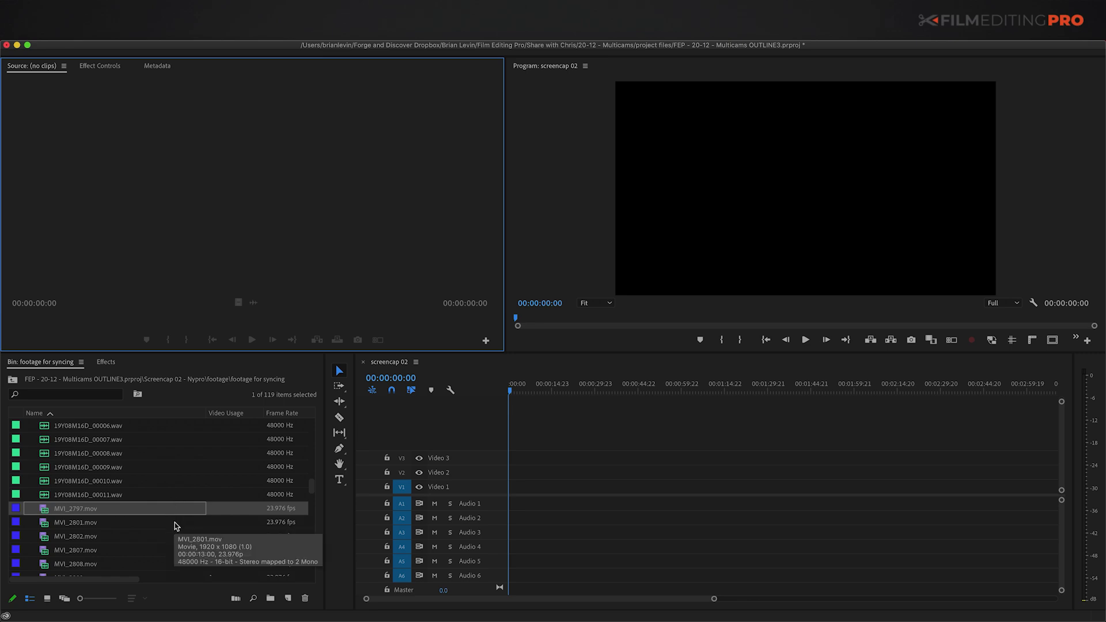
{"action": "key", "text": "grave"}
{"action": "scroll", "coordinate": [182, 286], "scroll_direction": "up", "scroll_amount": 5}
{"action": "scroll", "coordinate": [182, 286], "scroll_direction": "up", "scroll_amount": 5}
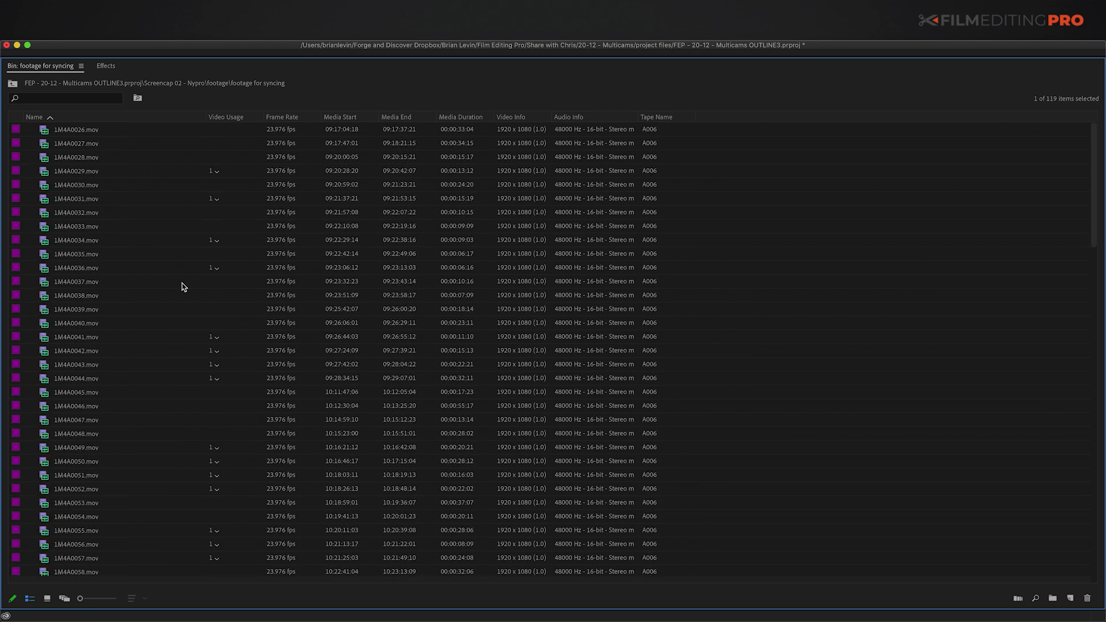
Step: Select MVI_4957.mov Multicam through Multicam 19 and delete all twenty sequences
{"action": "scroll", "coordinate": [182, 286], "scroll_direction": "down", "scroll_amount": 5}
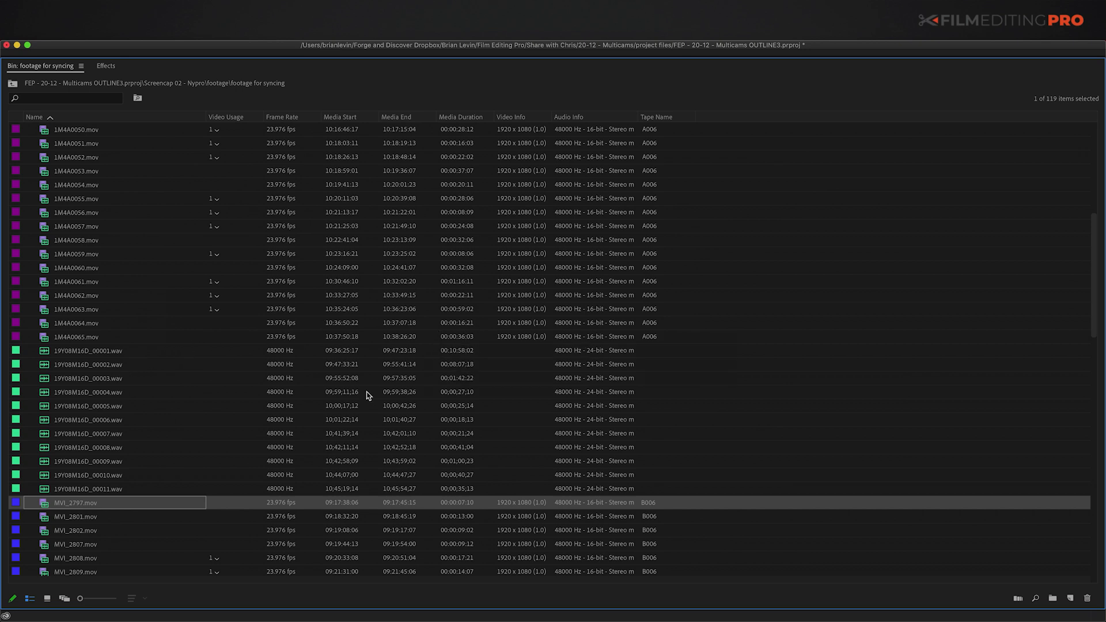
{"action": "scroll", "coordinate": [248, 404], "scroll_direction": "down", "scroll_amount": 15}
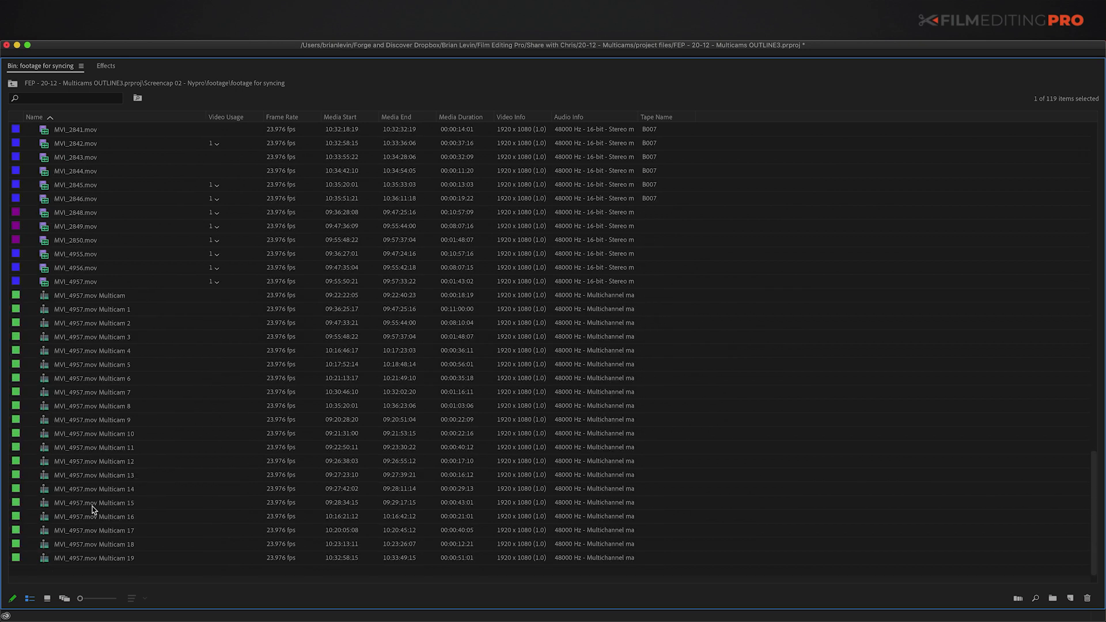
{"action": "left_click", "coordinate": [97, 295]}
{"action": "left_click", "coordinate": [95, 558], "text": "shift"}
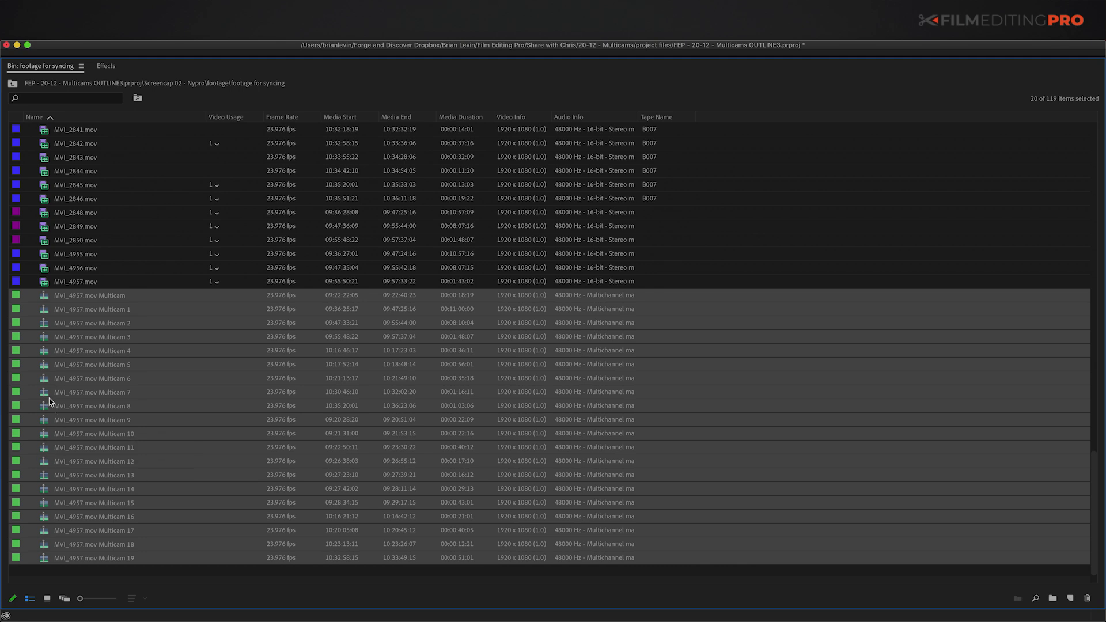
{"action": "key", "text": "Delete"}
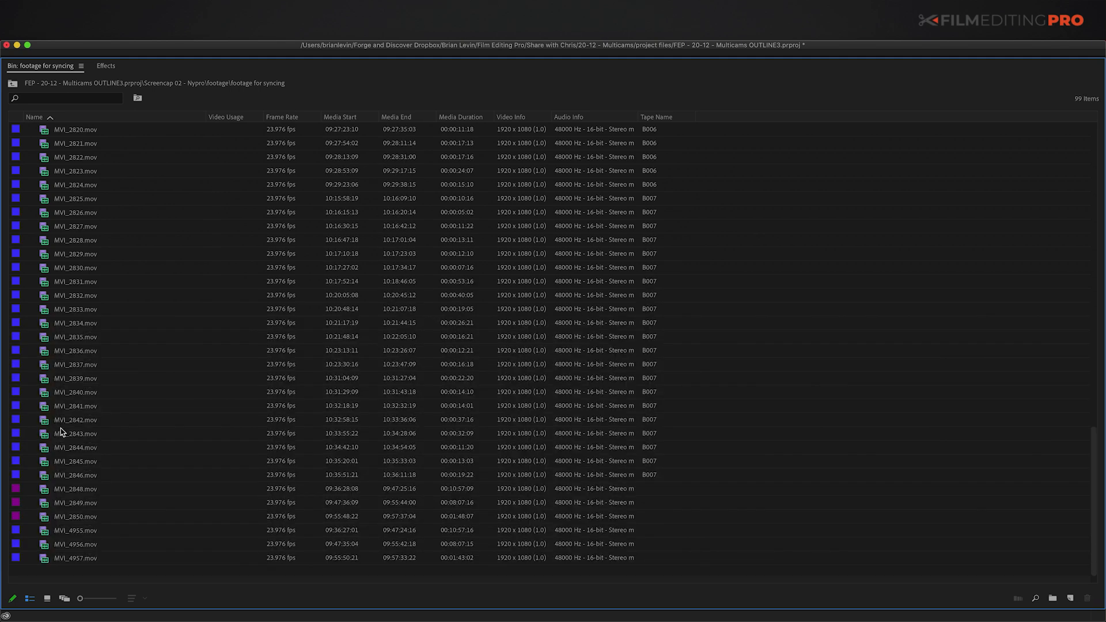
{"action": "scroll", "coordinate": [159, 485], "scroll_direction": "up", "scroll_amount": 20}
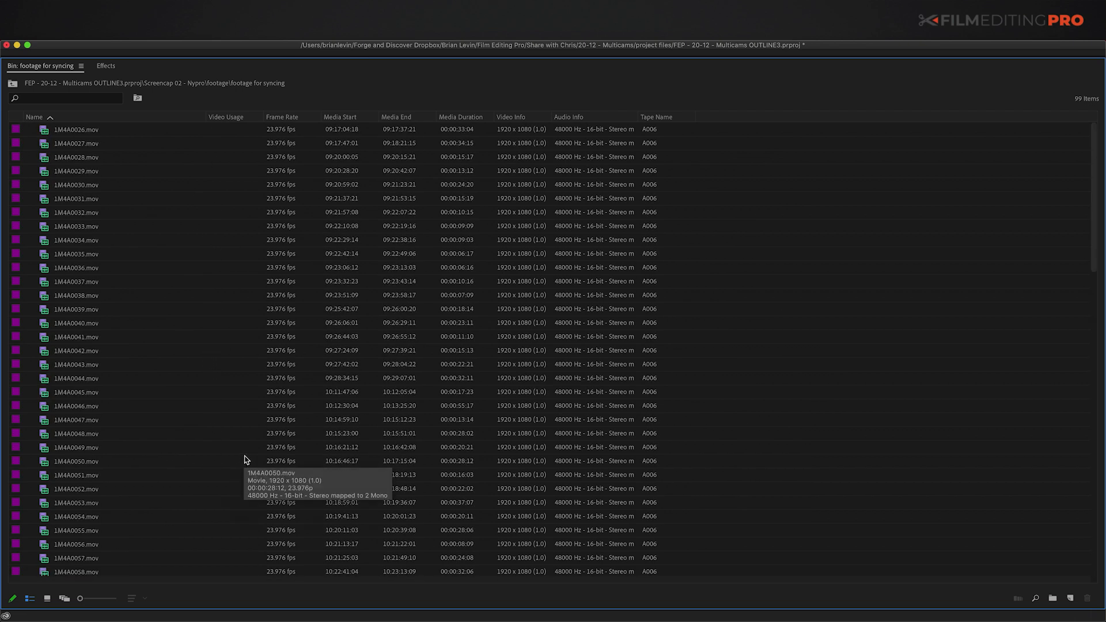
Step: Apply the Usage Slim column preset in Metadata Display to the footage bin
{"action": "right_click", "coordinate": [227, 116]}
{"action": "left_click", "coordinate": [251, 129]}
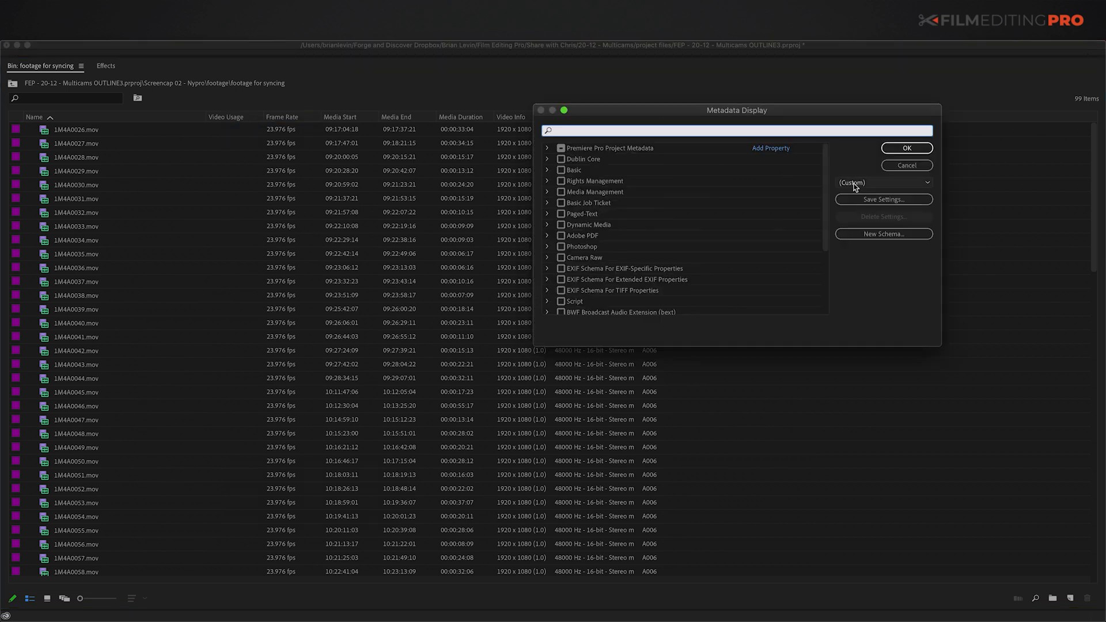
{"action": "left_click", "coordinate": [856, 183]}
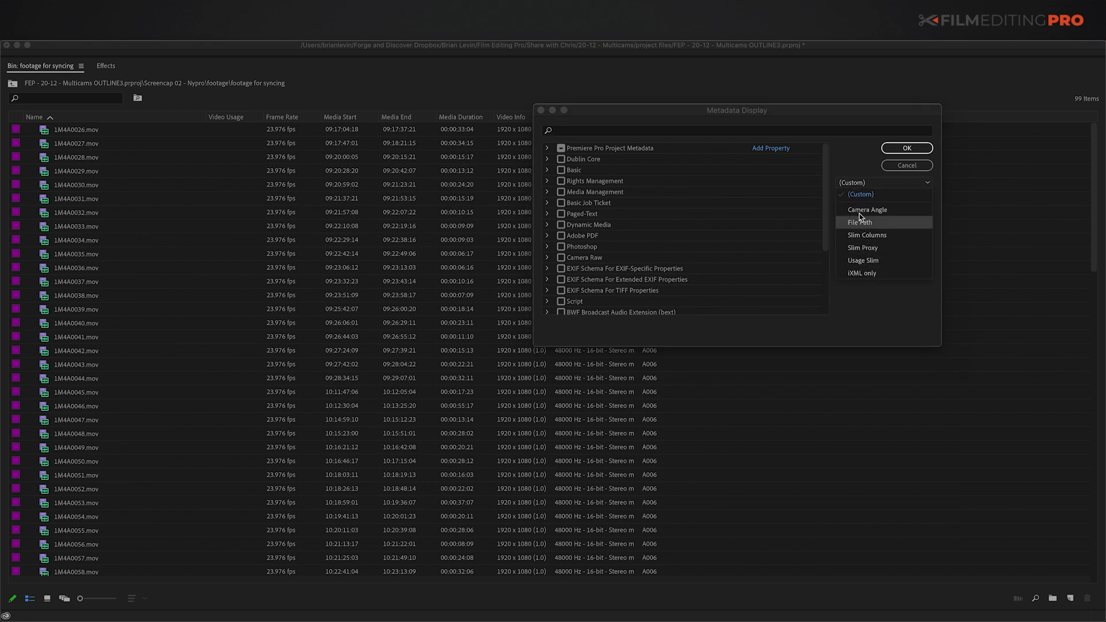
{"action": "left_click", "coordinate": [869, 260]}
{"action": "left_click", "coordinate": [906, 148]}
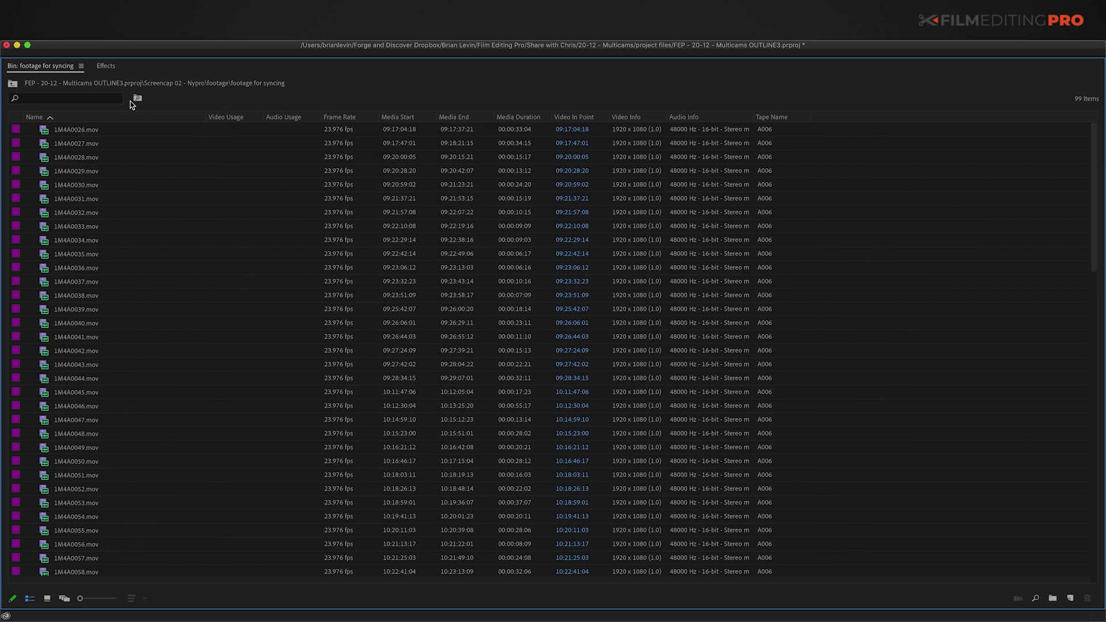
Step: Restore the Usage Slim view preset from the bin's panel menu
{"action": "left_click", "coordinate": [81, 66]}
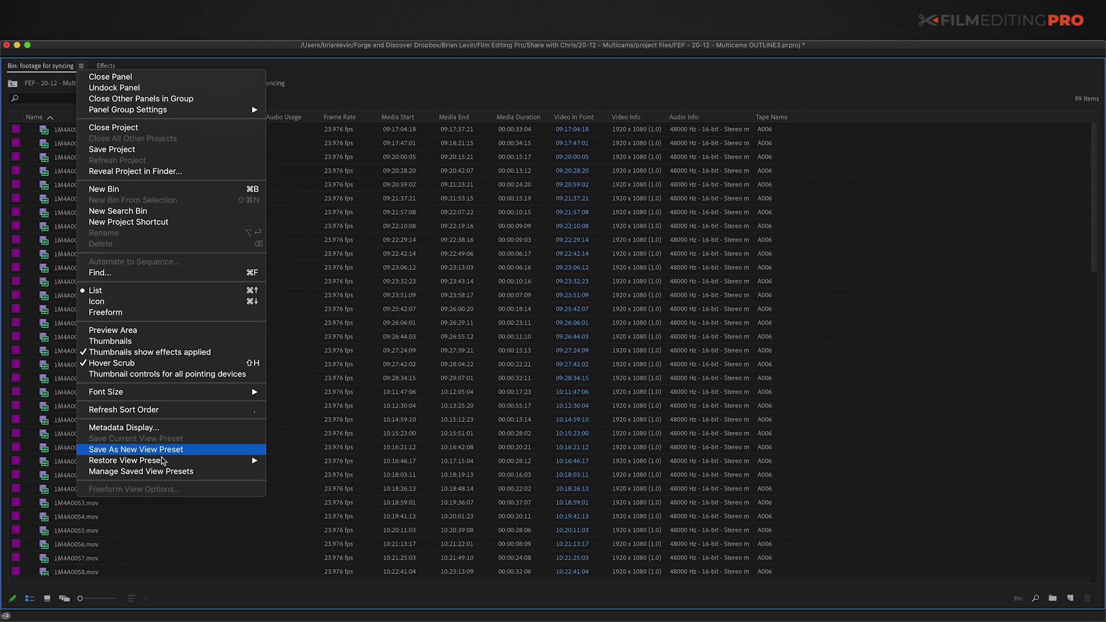
{"action": "mouse_move", "coordinate": [222, 459]}
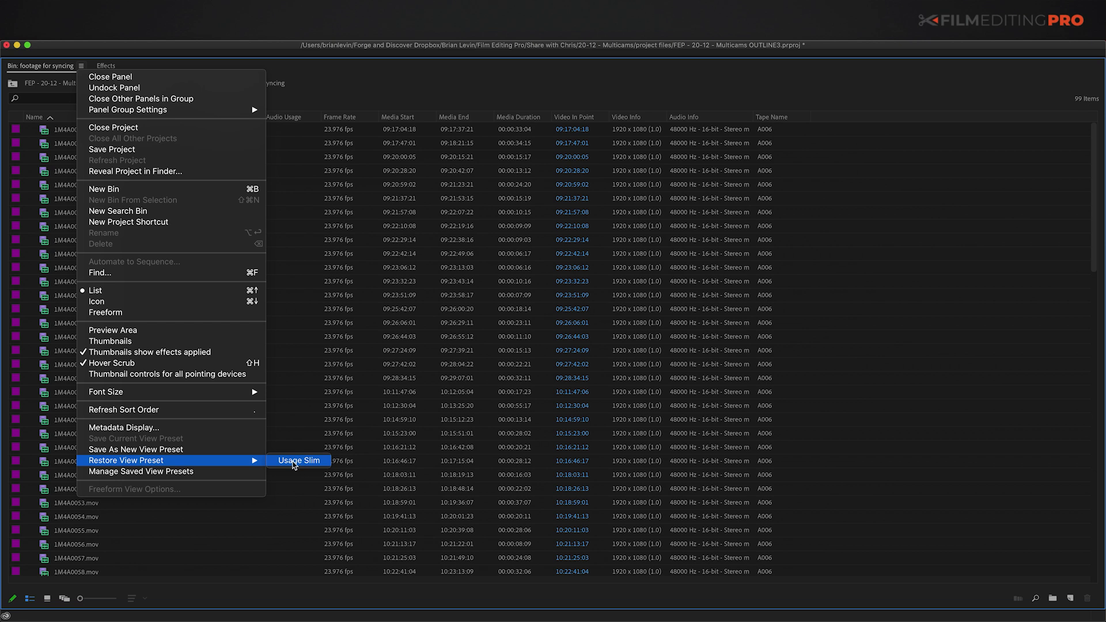
{"action": "left_click", "coordinate": [296, 493]}
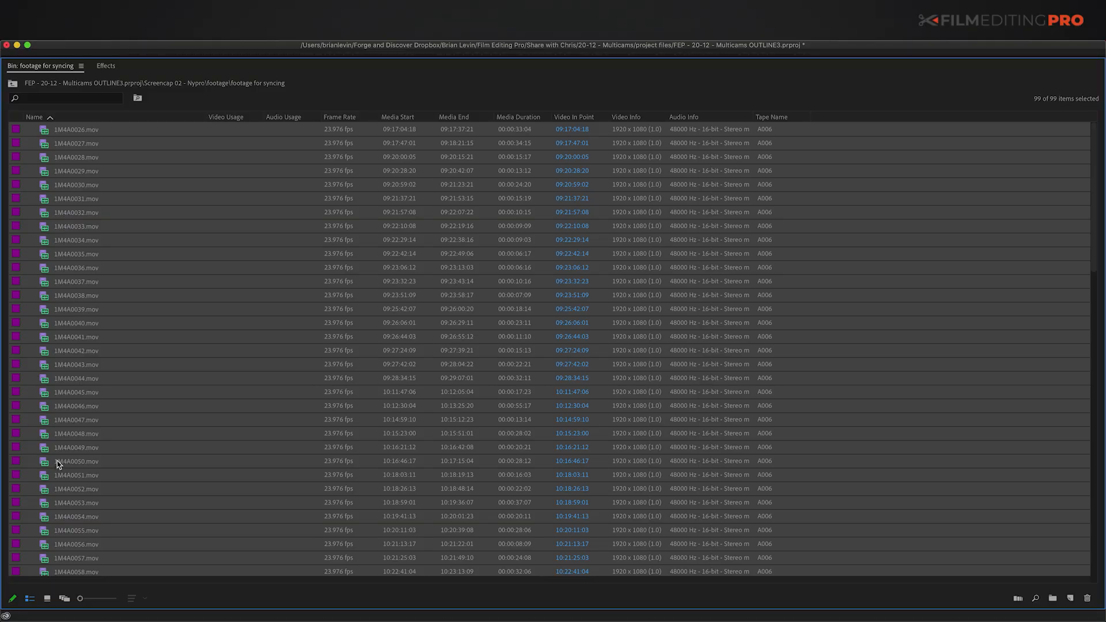
Step: Build one timecode-synced multicam source sequence from the selected clips, then select MVI_4957.mov Multicam
{"action": "right_click", "coordinate": [47, 407]}
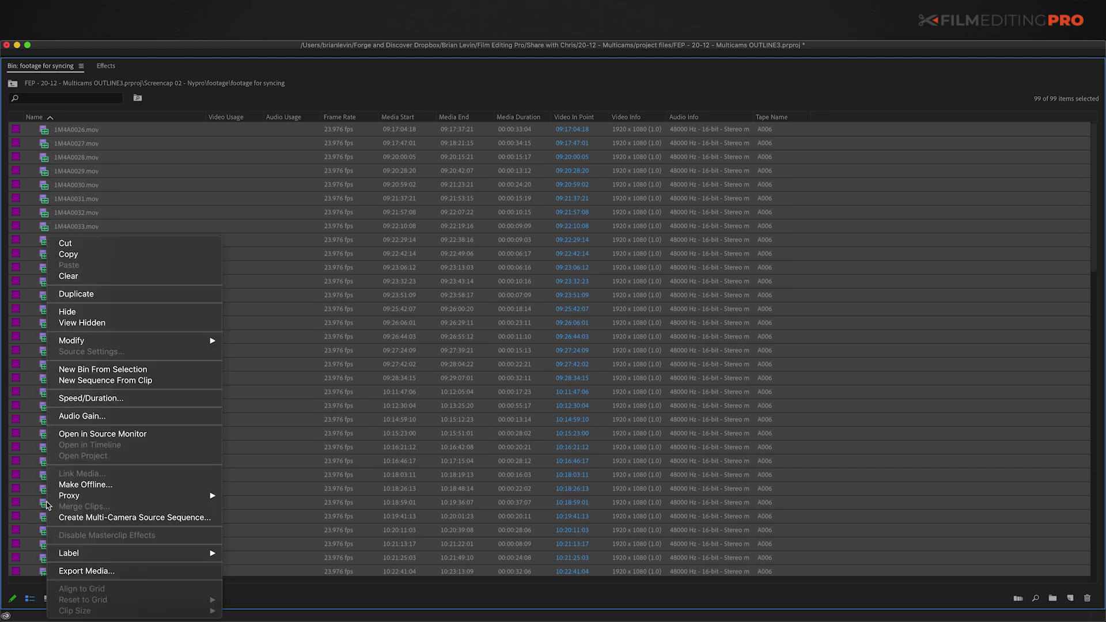
{"action": "left_click", "coordinate": [105, 517]}
{"action": "left_click", "coordinate": [475, 223]}
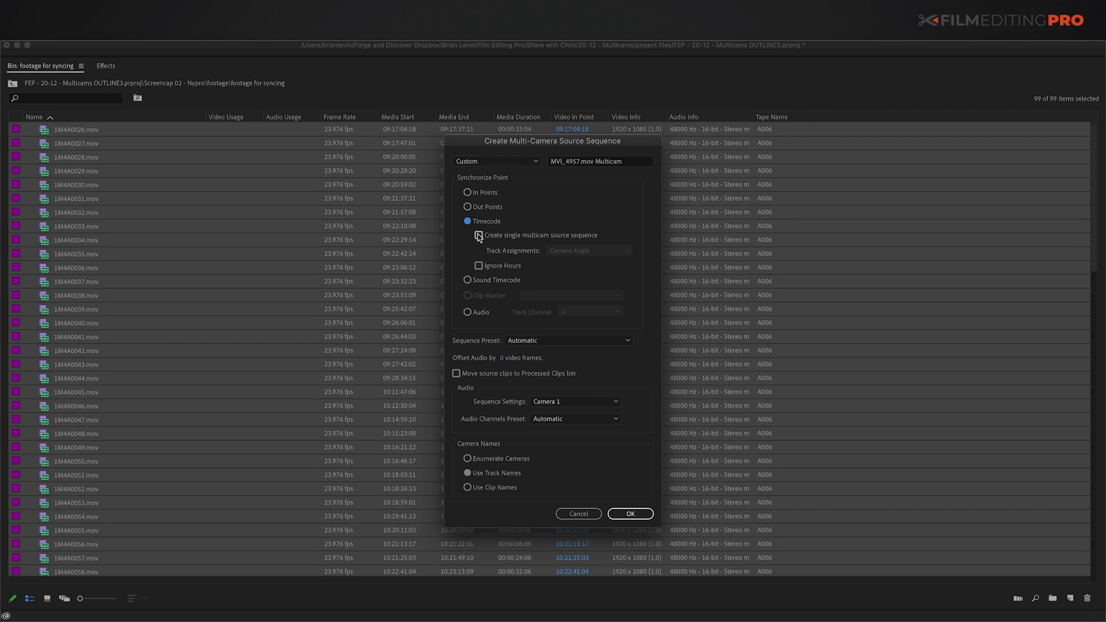
{"action": "left_click", "coordinate": [478, 235]}
{"action": "left_click", "coordinate": [630, 514]}
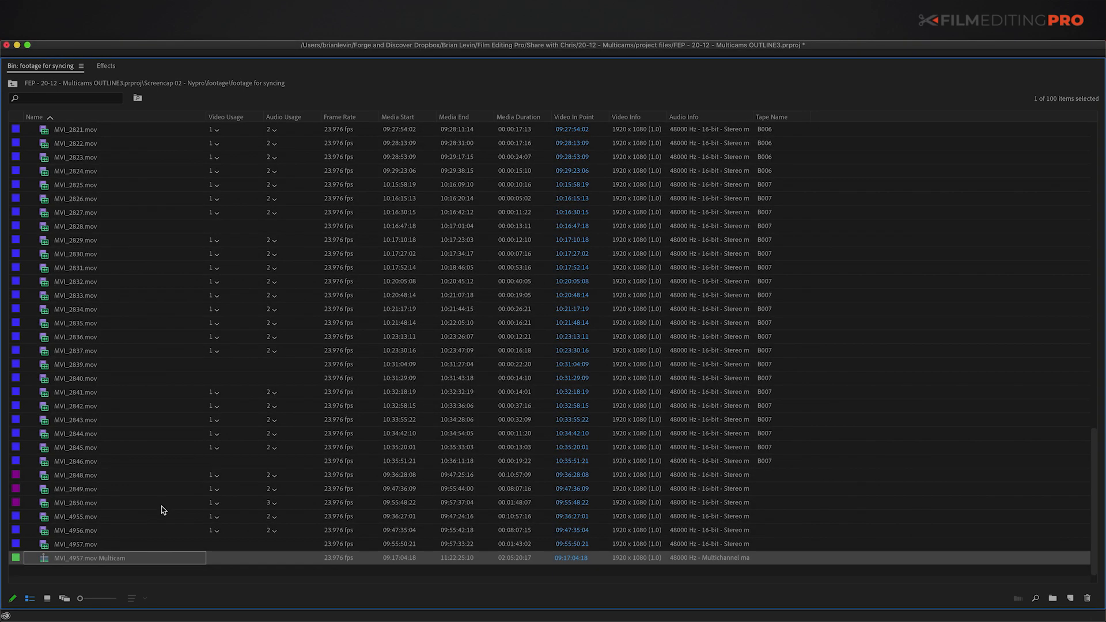
{"action": "left_click", "coordinate": [31, 560]}
{"action": "left_click", "coordinate": [47, 563]}
Step: Open MVI_4957.mov Multicam in the timeline and zoom in around a later playhead position
{"action": "right_click", "coordinate": [45, 562]}
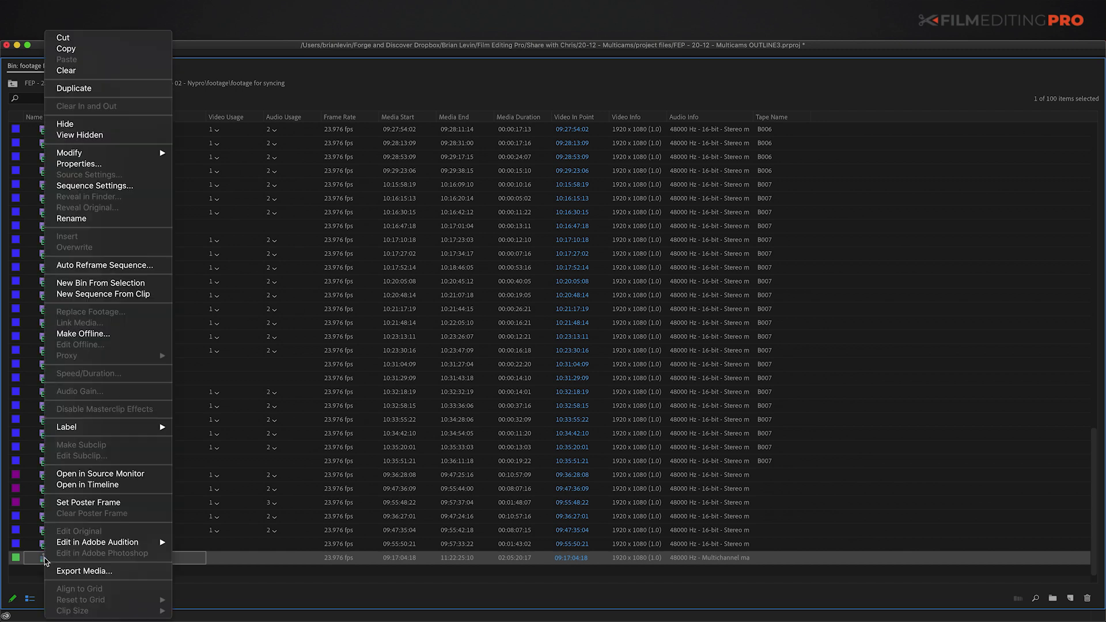
{"action": "left_click", "coordinate": [99, 489]}
{"action": "left_click", "coordinate": [549, 462]}
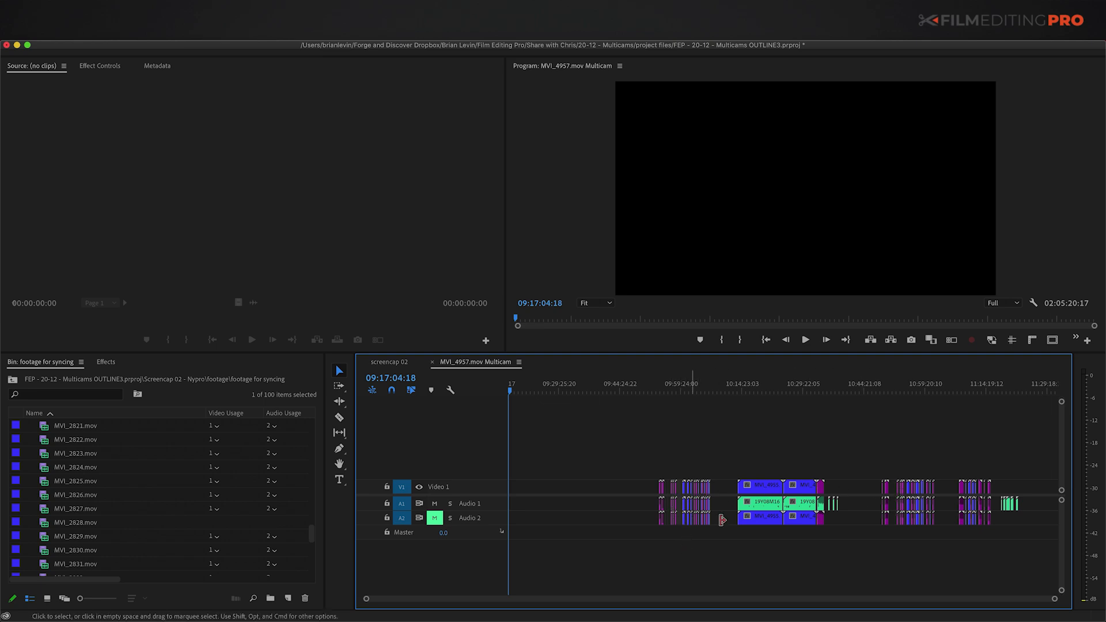
{"action": "left_click", "coordinate": [891, 384]}
{"action": "key", "text": "="}
{"action": "left_click_drag", "start_coordinate": [934, 388], "coordinate": [940, 400]}
{"action": "key", "text": "="}
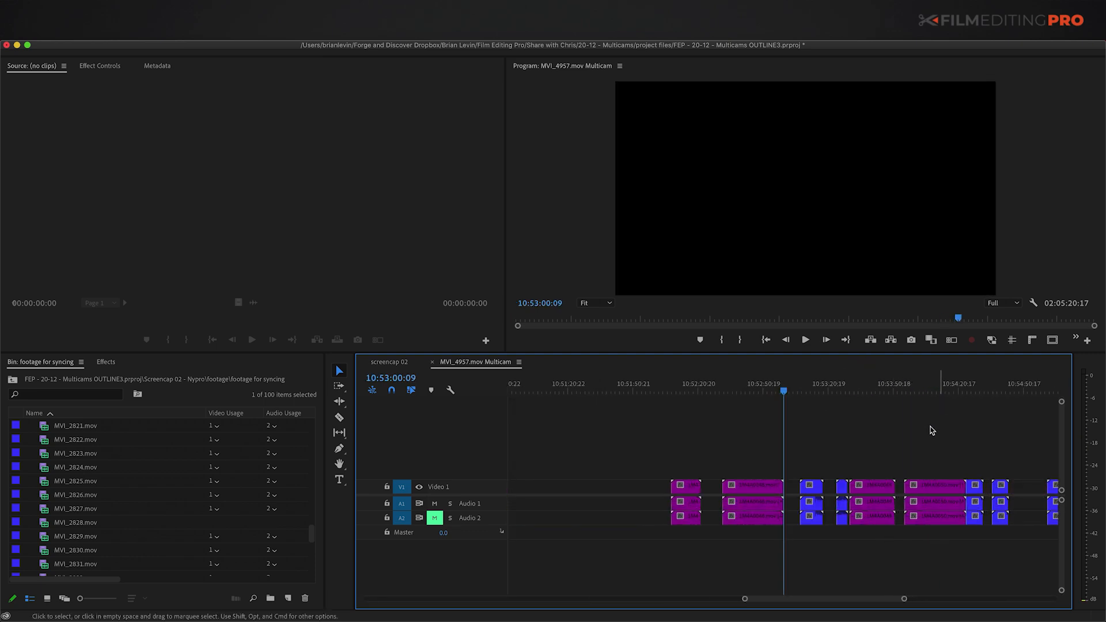
{"action": "scroll", "coordinate": [868, 477], "scroll_direction": "right", "scroll_amount": 4}
{"action": "key", "text": "grave"}
{"action": "key", "text": "="}
{"action": "key", "text": "="}
{"action": "key", "text": "="}
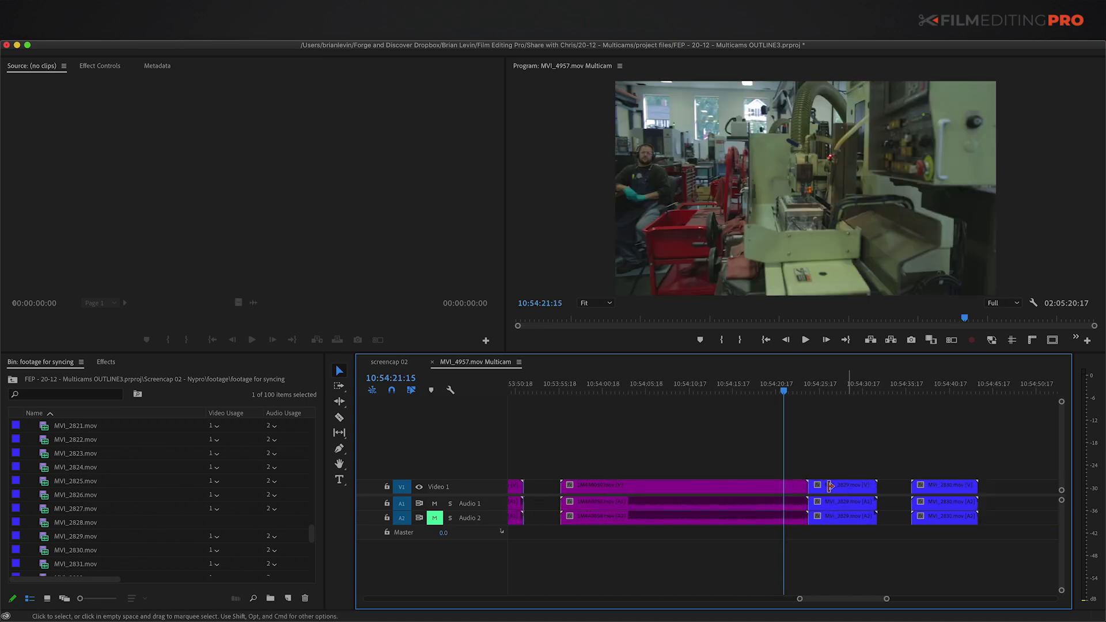
Step: Try a rolling trim at the MVI_2829 edit point, undo it, and zoom back out
{"action": "left_click", "coordinate": [853, 487]}
{"action": "left_click_drag", "start_coordinate": [833, 488], "coordinate": [691, 481]}
{"action": "key", "text": "super+z"}
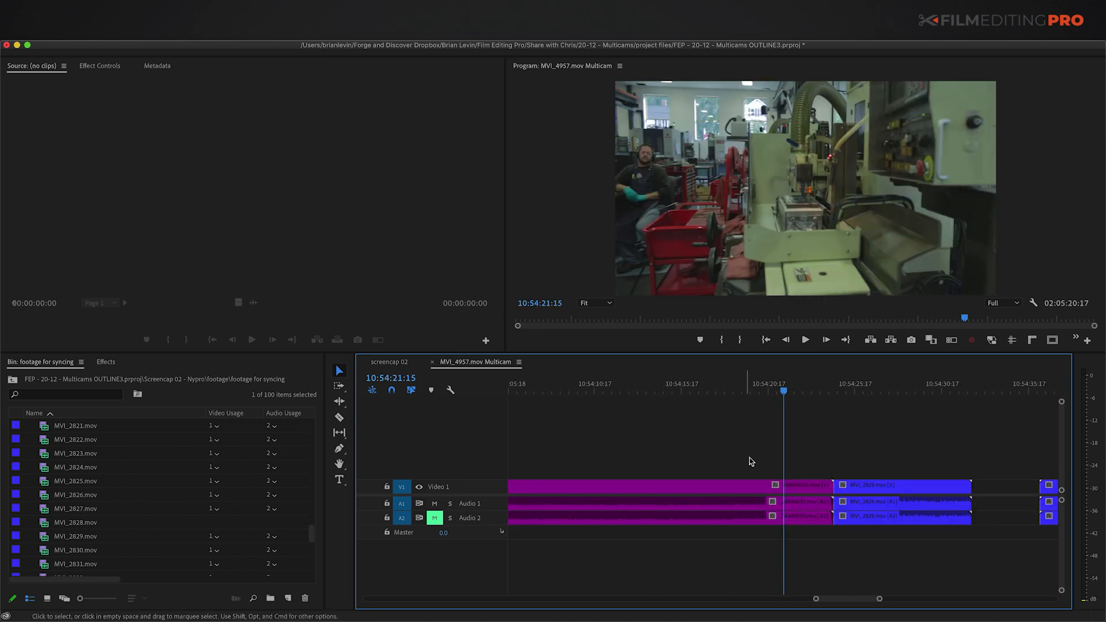
{"action": "key", "text": "minus"}
{"action": "key", "text": "minus"}
{"action": "key", "text": "minus"}
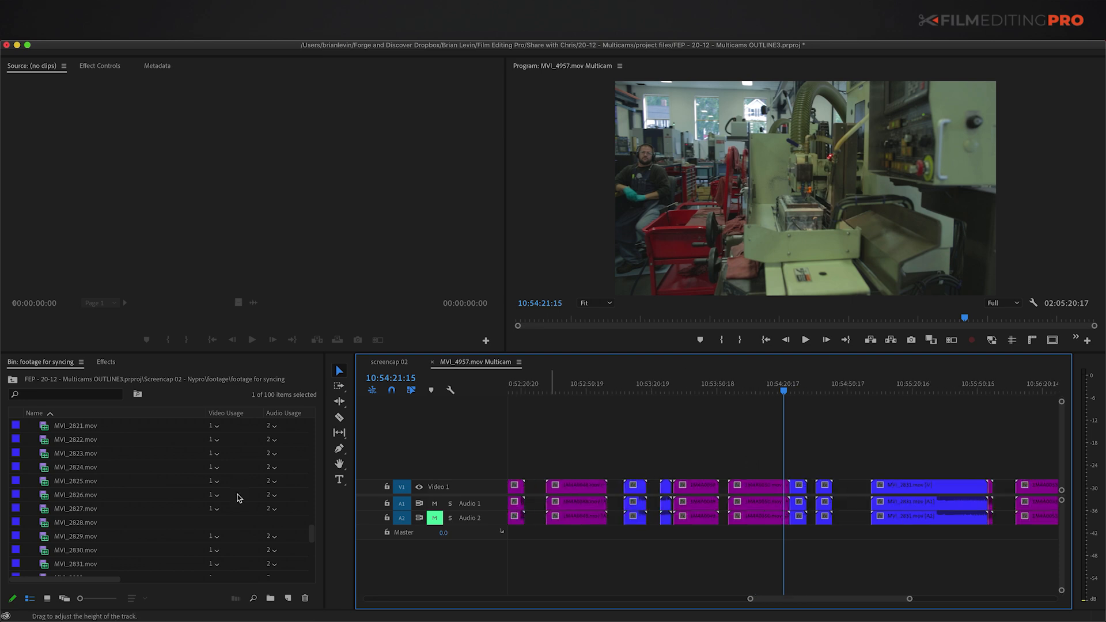
{"action": "scroll", "coordinate": [87, 519], "scroll_direction": "down", "scroll_amount": 5}
{"action": "left_click", "coordinate": [33, 567]}
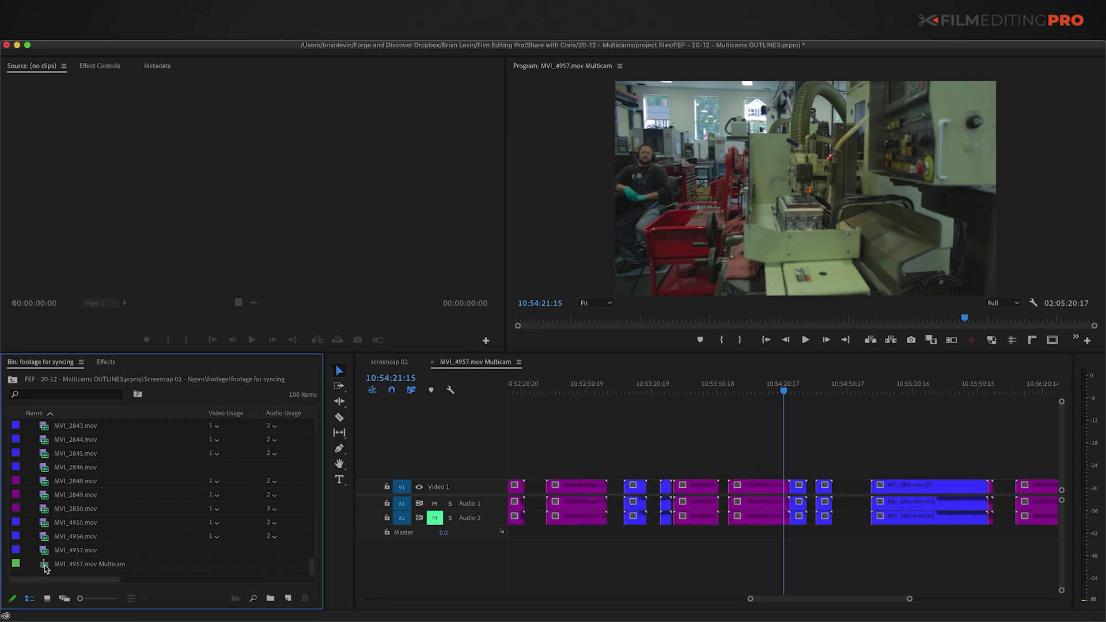
Step: Delete the MVI_4957.mov Multicam sequence and select all 99 clips in the maximized bin
{"action": "key", "text": "Delete"}
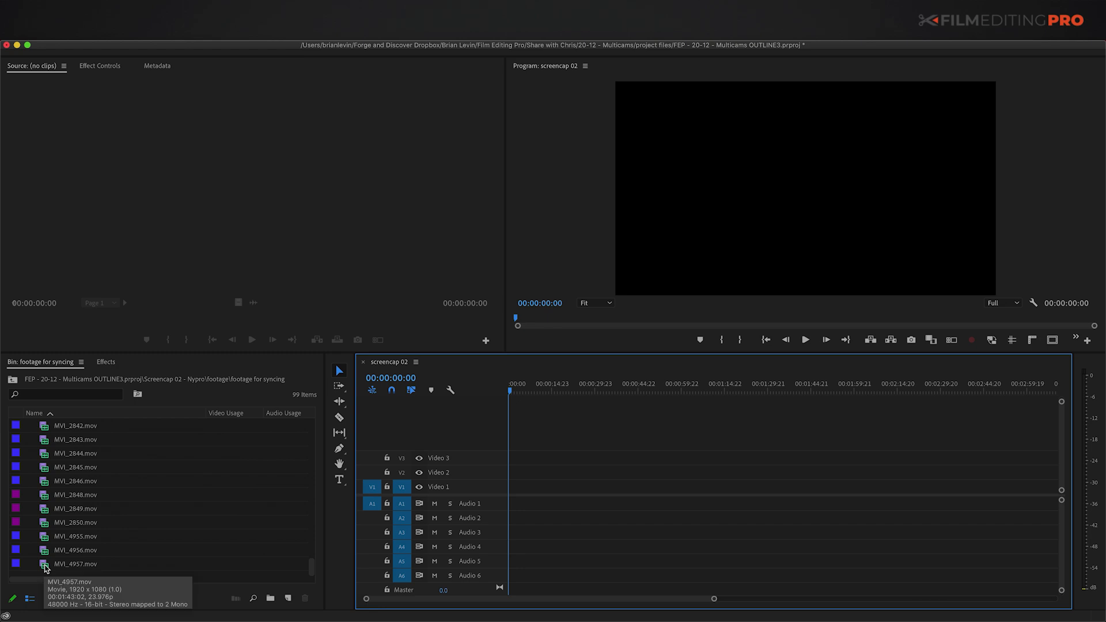
{"action": "key", "text": "grave"}
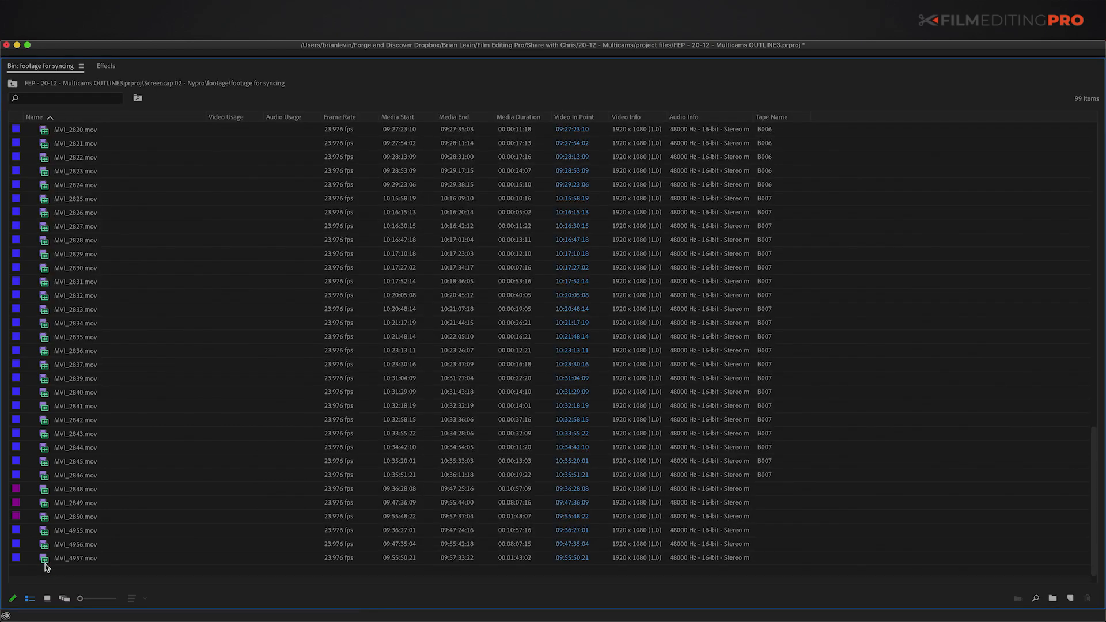
{"action": "left_click", "coordinate": [46, 562]}
{"action": "key", "text": "super+a"}
Step: Review Create Multi-Camera Source Sequence options with Camera Angle track assignment, then cancel and deselect
{"action": "right_click", "coordinate": [46, 519]}
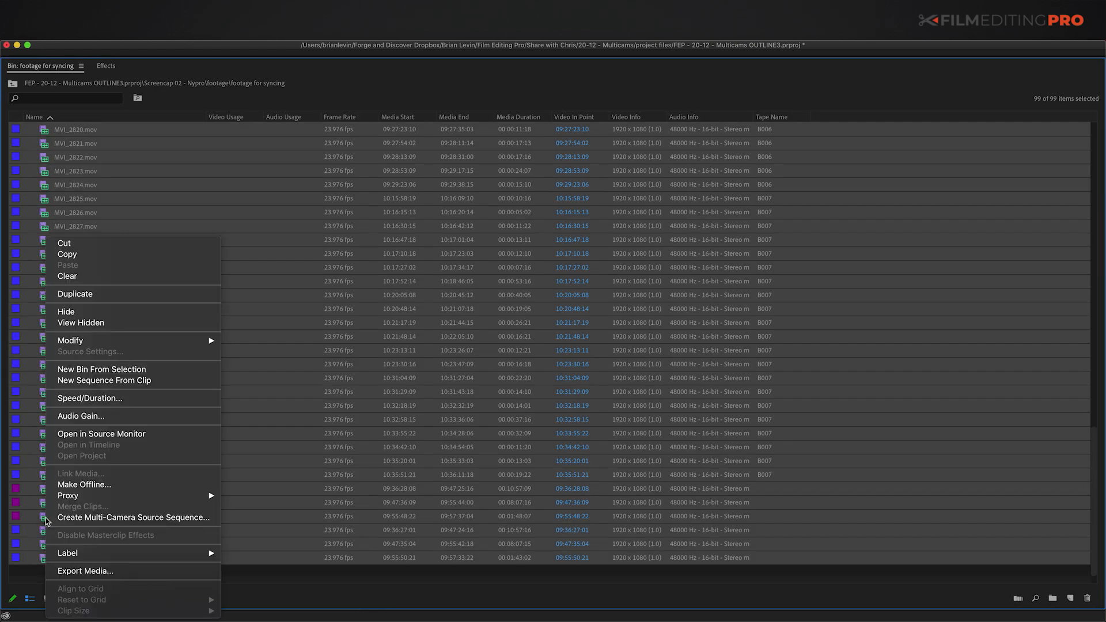
{"action": "left_click", "coordinate": [139, 518]}
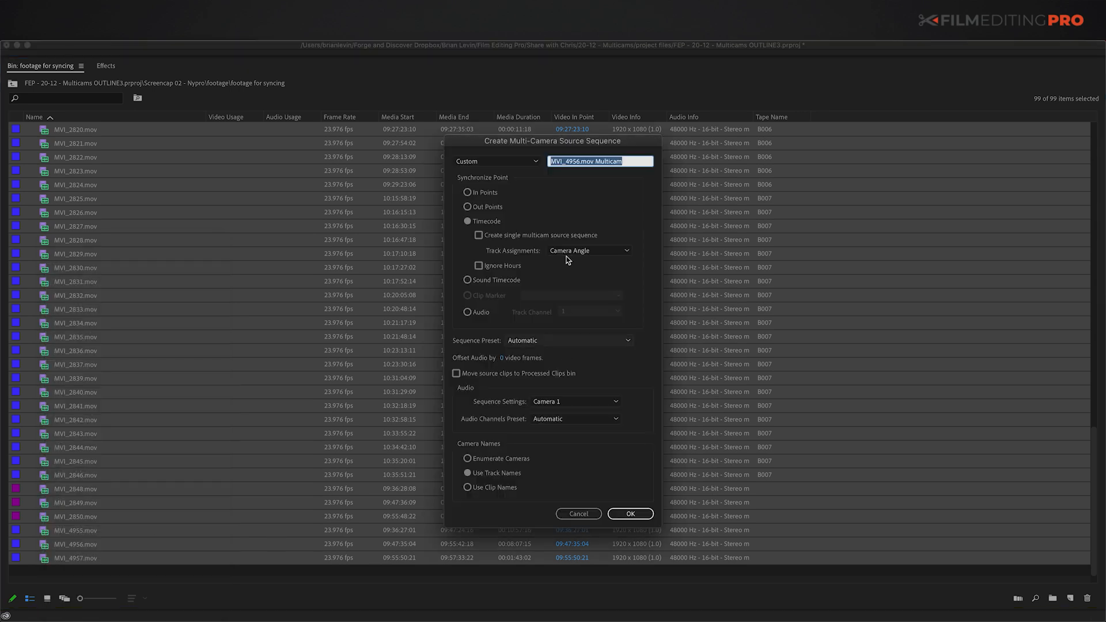
{"action": "left_click", "coordinate": [477, 235]}
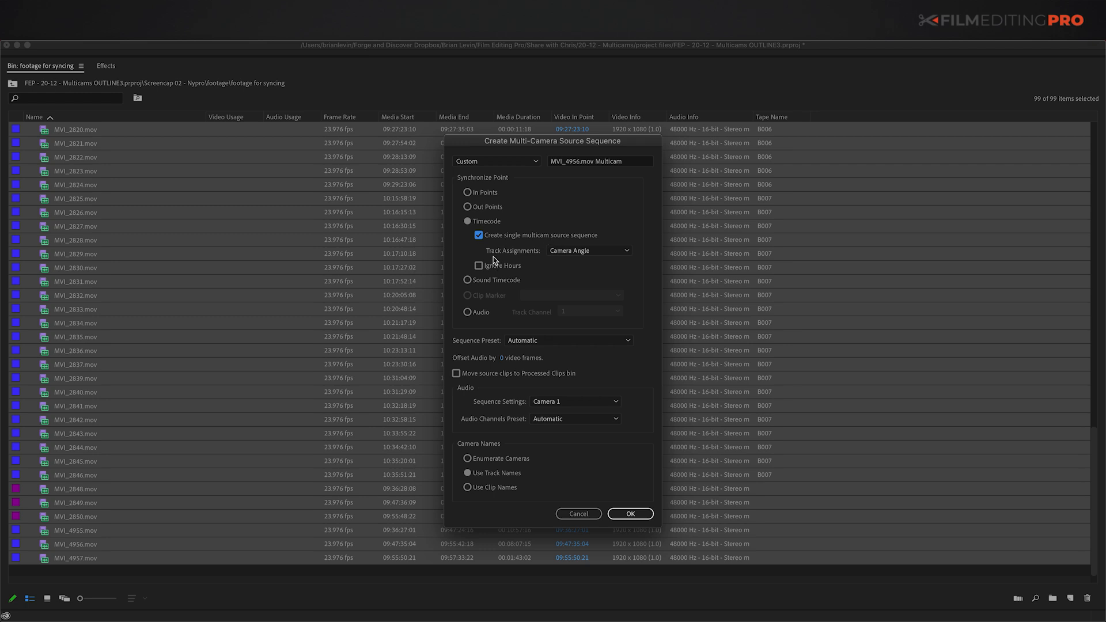
{"action": "left_click", "coordinate": [569, 255]}
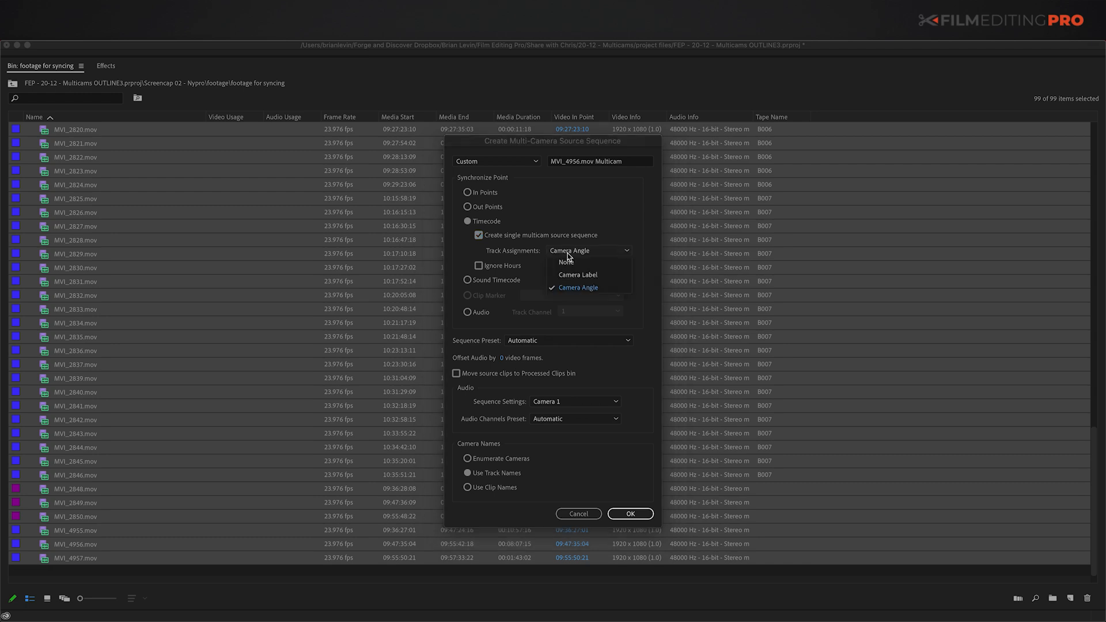
{"action": "left_click", "coordinate": [568, 290]}
{"action": "left_click", "coordinate": [574, 514]}
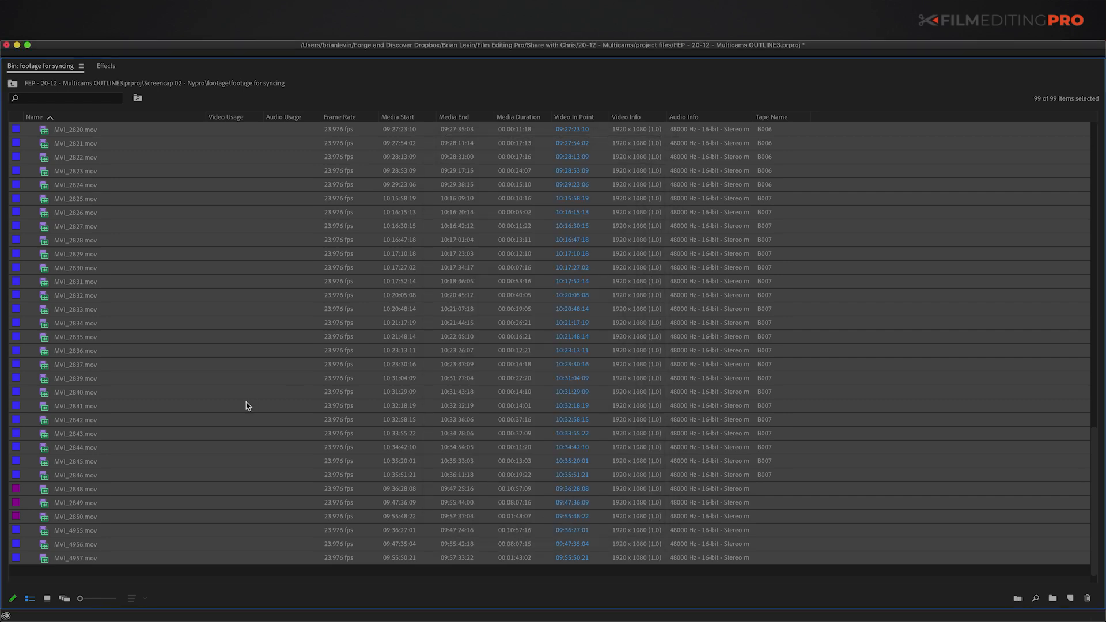
{"action": "key", "text": "super+shift+a"}
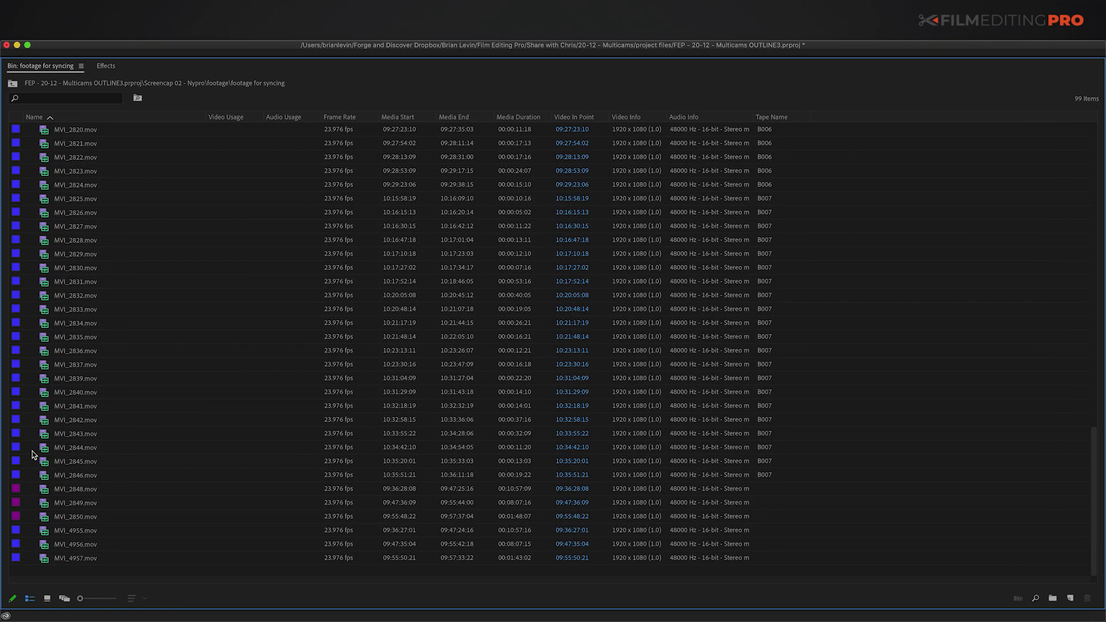
Step: Show clip metadata and select every purple-labelled clip via 1M4A0026.mov's label group
{"action": "key", "text": "grave"}
{"action": "left_click", "coordinate": [157, 66]}
{"action": "scroll", "coordinate": [45, 427], "scroll_direction": "up", "scroll_amount": 10}
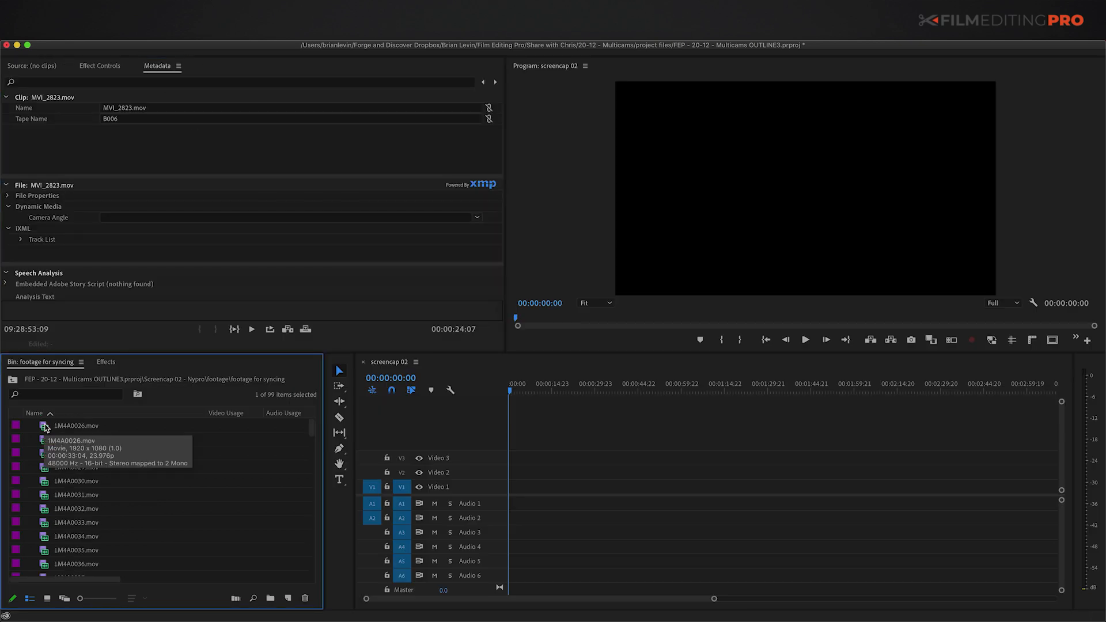
{"action": "left_click", "coordinate": [35, 427]}
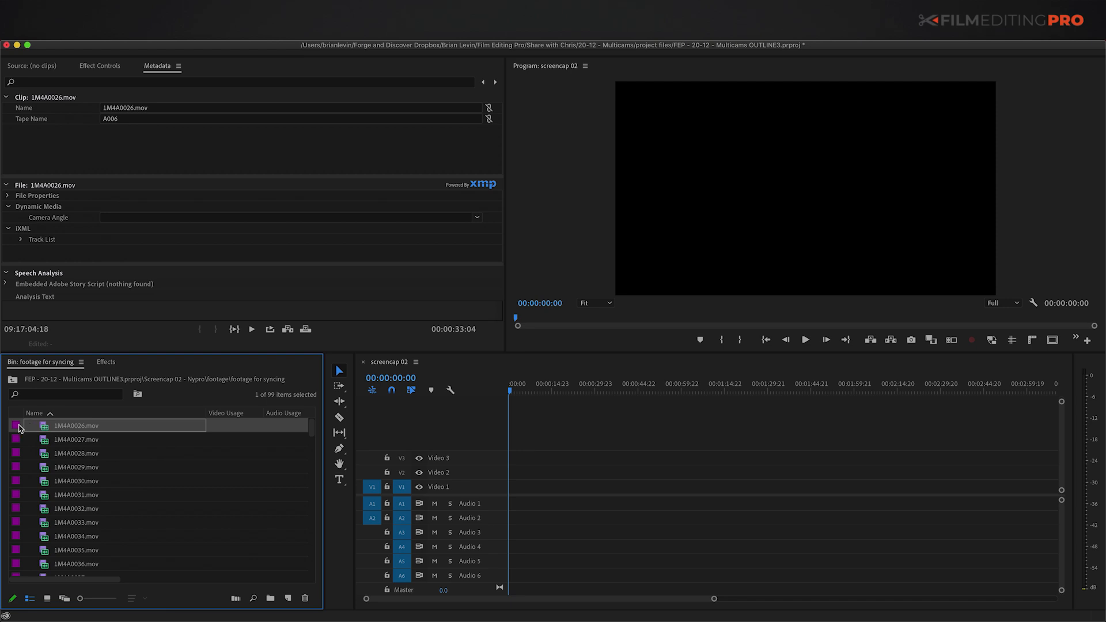
{"action": "right_click", "coordinate": [41, 427]}
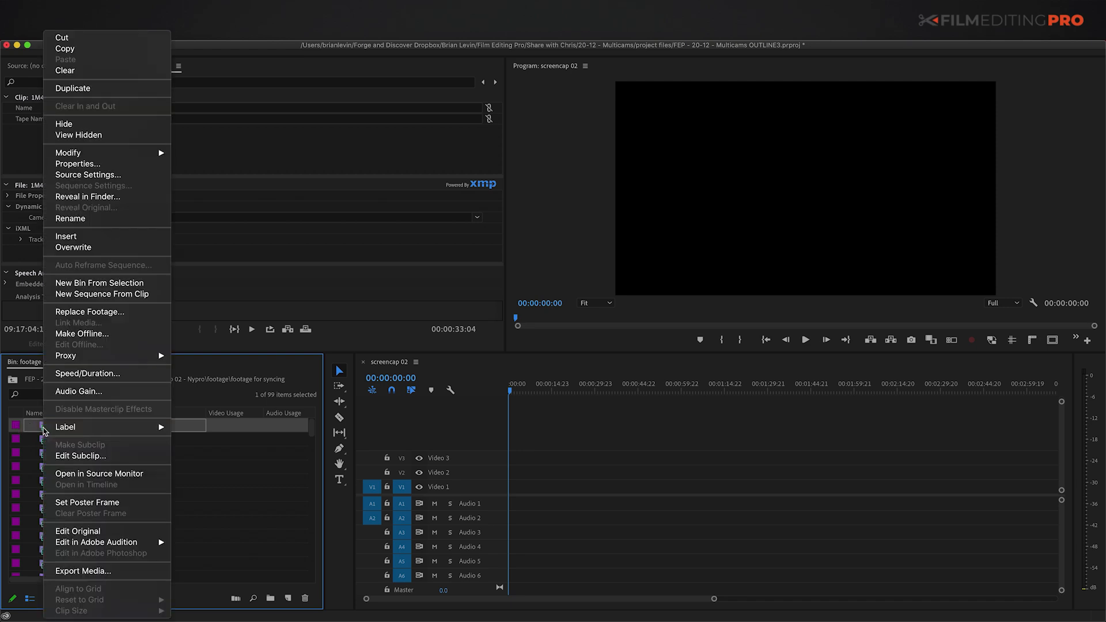
{"action": "mouse_move", "coordinate": [65, 434]}
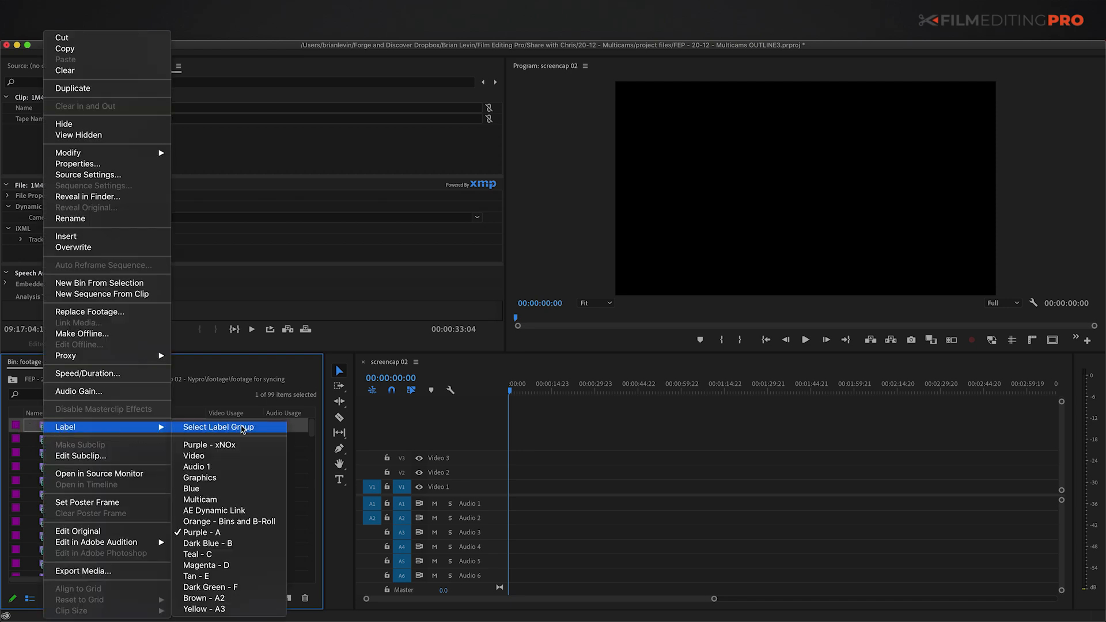
{"action": "left_click", "coordinate": [211, 427]}
Step: Check the purple-label selection in the maximized bin and set its Camera Angle to A
{"action": "key", "text": "grave"}
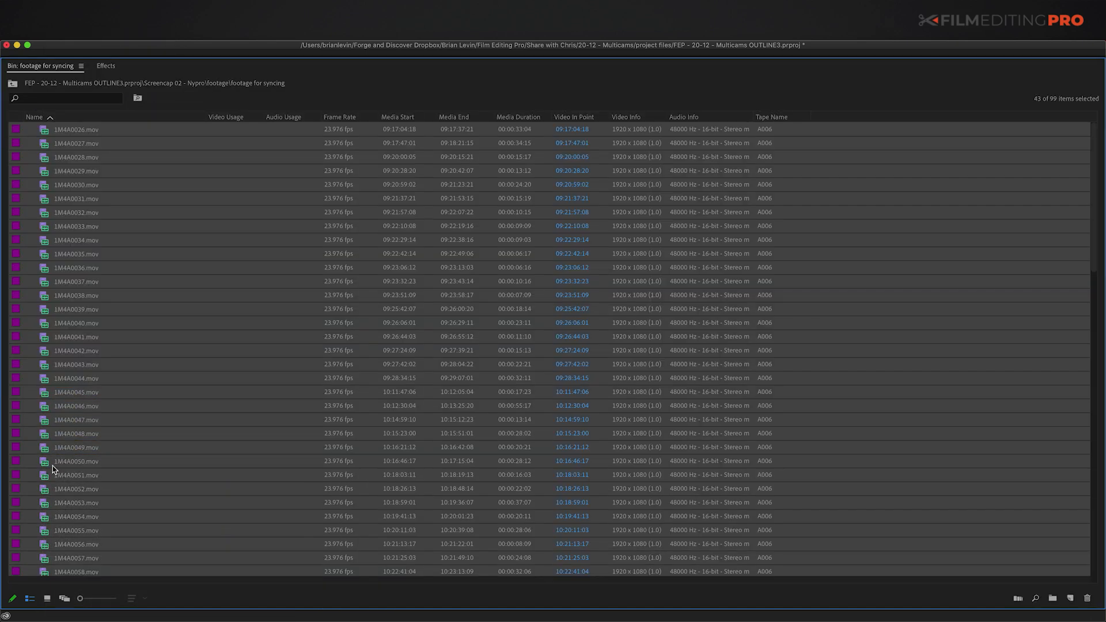
{"action": "scroll", "coordinate": [60, 466], "scroll_direction": "down", "scroll_amount": 4}
{"action": "scroll", "coordinate": [63, 437], "scroll_direction": "down", "scroll_amount": 10}
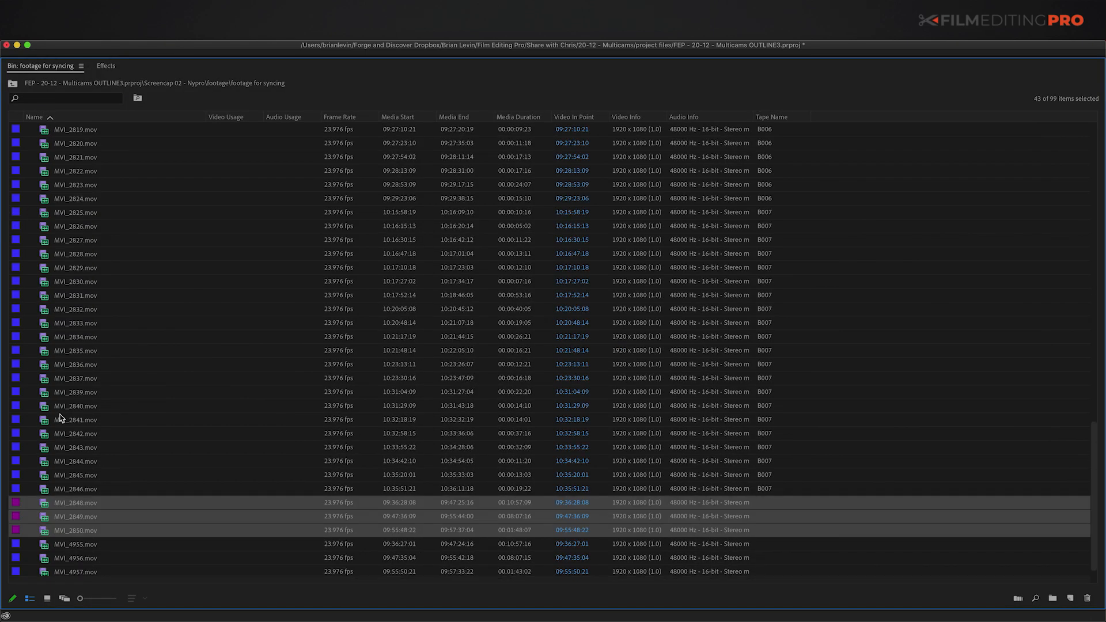
{"action": "scroll", "coordinate": [55, 421], "scroll_direction": "up", "scroll_amount": 12}
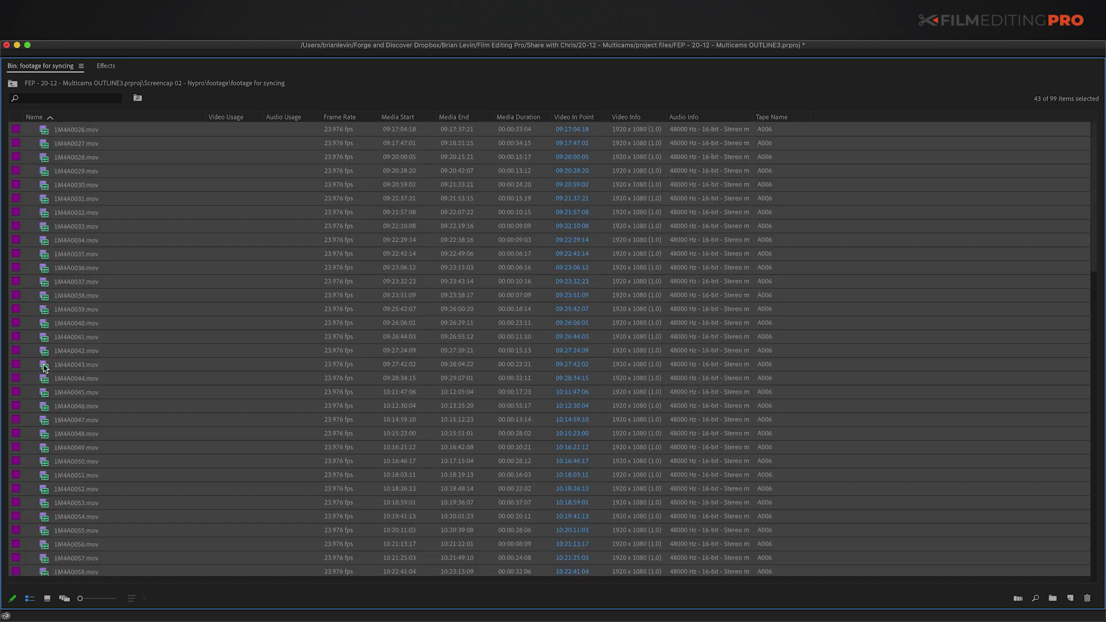
{"action": "key", "text": "grave"}
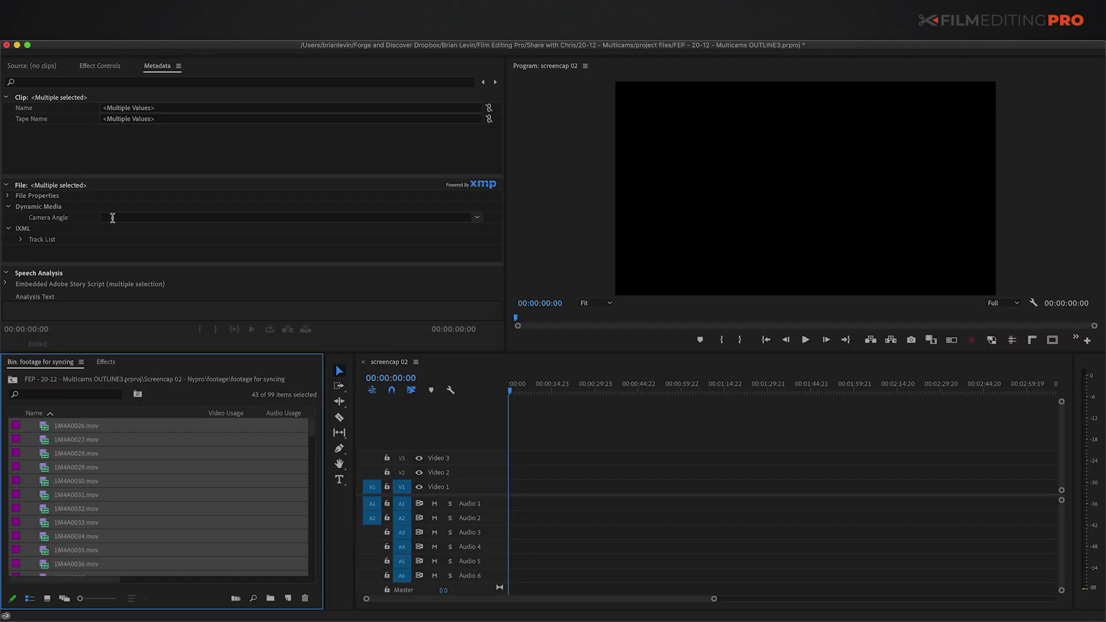
{"action": "left_click", "coordinate": [112, 217]}
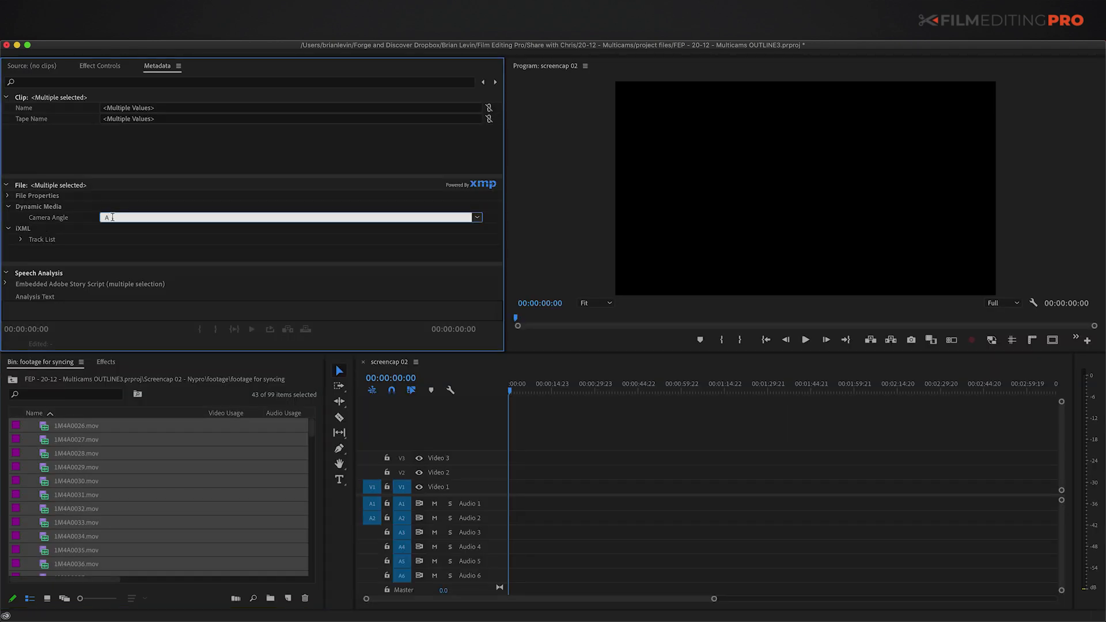
{"action": "type", "text": "A"}
{"action": "key", "text": "Return"}
Step: Select the blue-labelled MVI clips as a label group and set their Camera Angle to B
{"action": "left_click", "coordinate": [44, 447]}
{"action": "scroll", "coordinate": [45, 461], "scroll_direction": "down", "scroll_amount": 10}
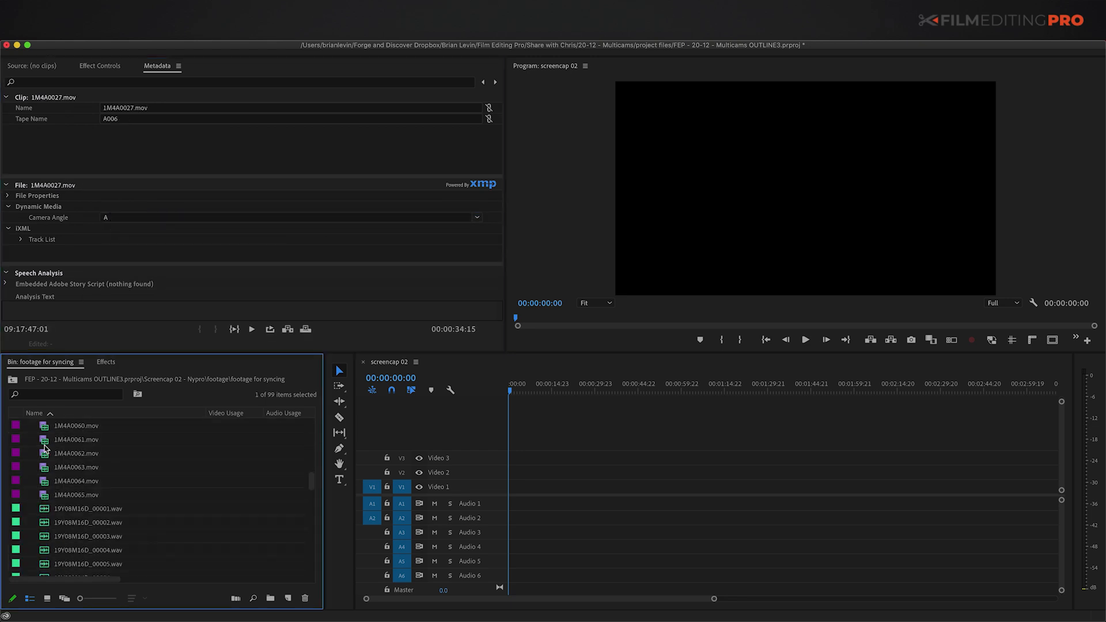
{"action": "right_click", "coordinate": [45, 486]}
{"action": "mouse_move", "coordinate": [44, 431]}
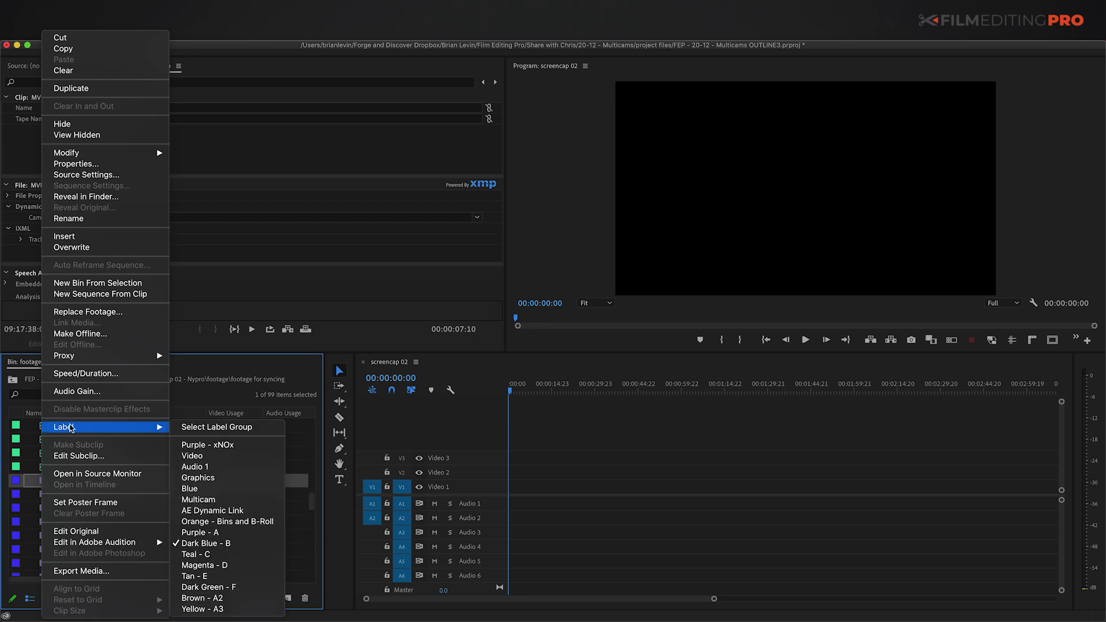
{"action": "left_click", "coordinate": [221, 428]}
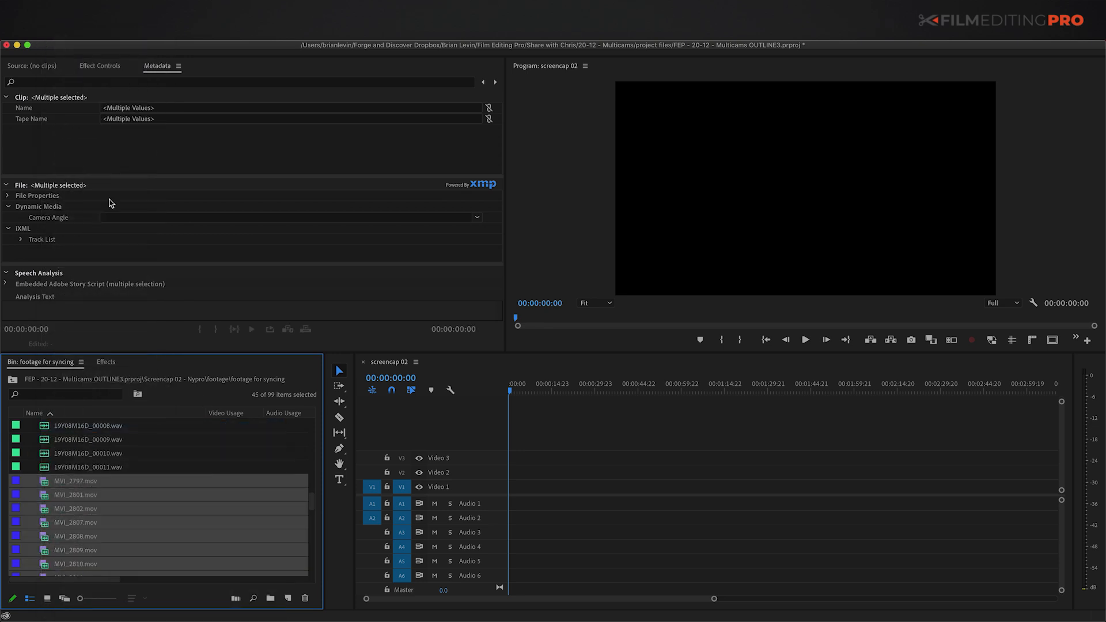
{"action": "left_click", "coordinate": [125, 213]}
{"action": "left_click", "coordinate": [57, 466]}
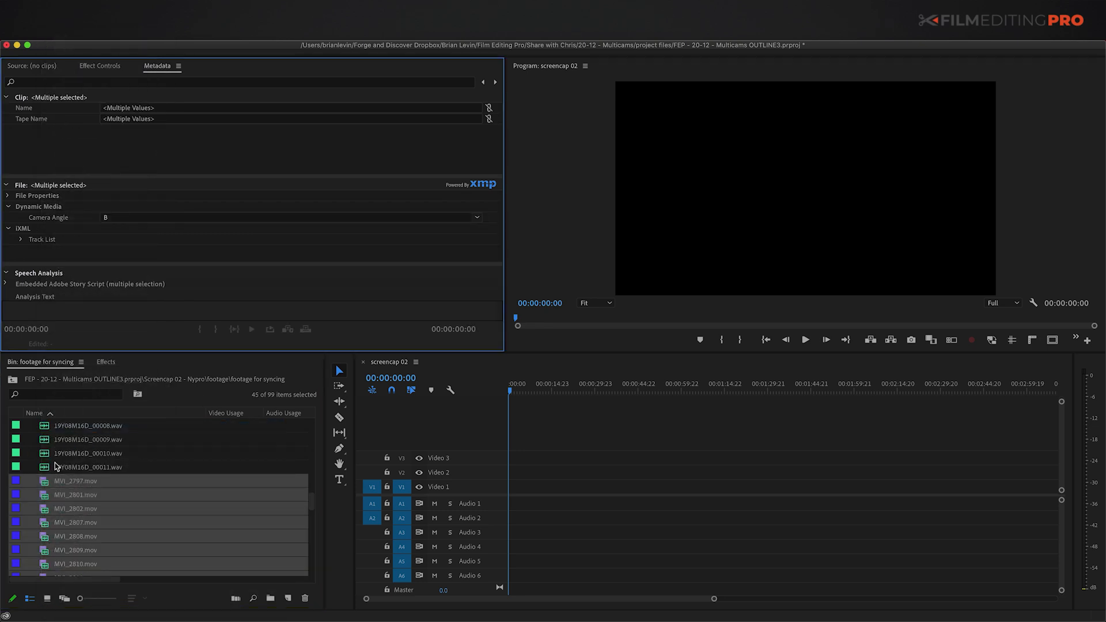
Step: Set the Camera Angle of the green WAV clips to 'sound' and verify the tagging
{"action": "scroll", "coordinate": [44, 471], "scroll_direction": "up", "scroll_amount": 6}
{"action": "left_click", "coordinate": [46, 511], "text": "shift"}
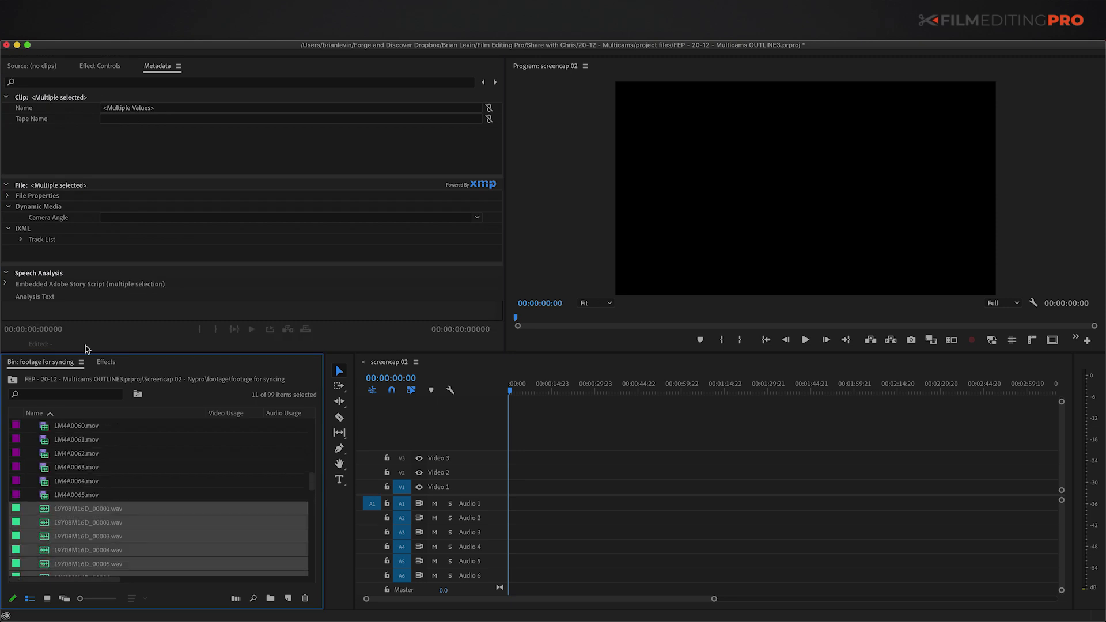
{"action": "left_click", "coordinate": [114, 218]}
{"action": "type", "text": "sound"}
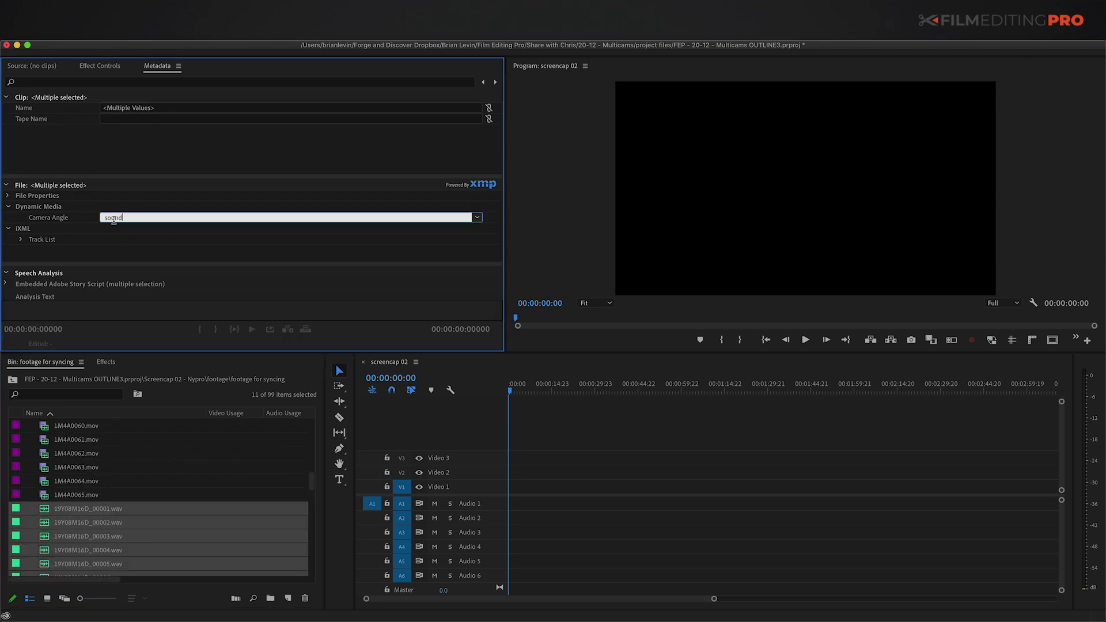
{"action": "key", "text": "Return"}
{"action": "left_click", "coordinate": [54, 480]}
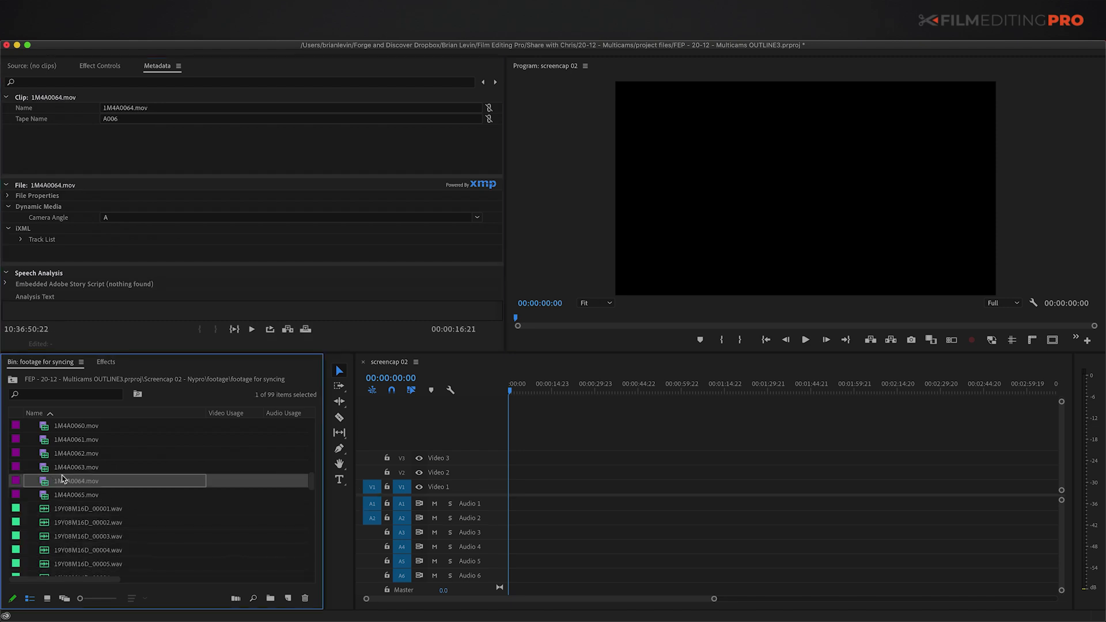
{"action": "key", "text": "super+a"}
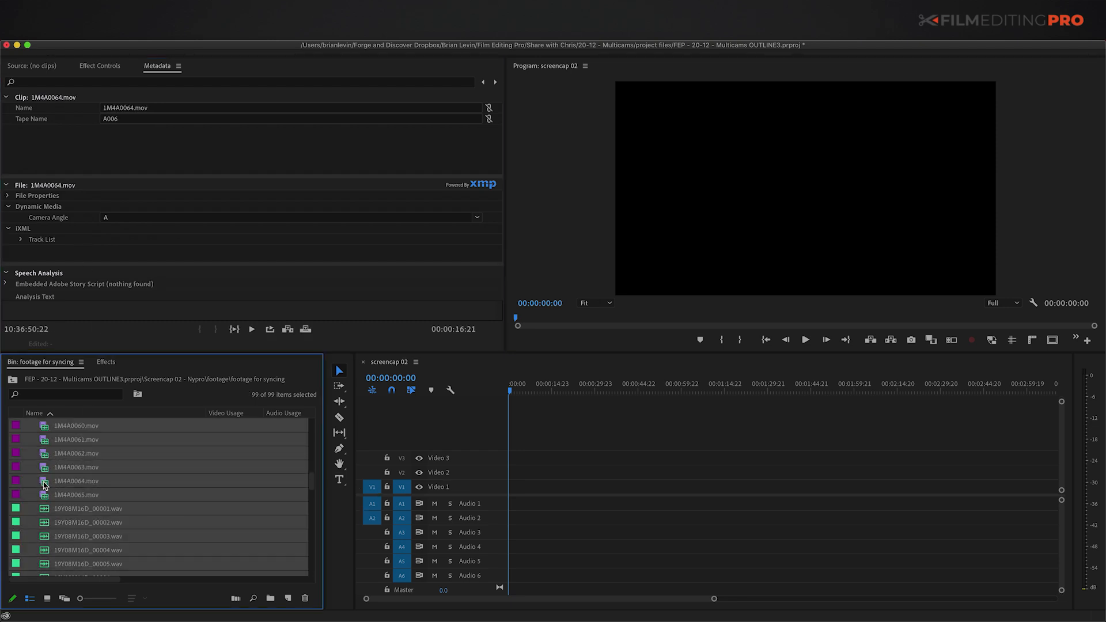
Step: Create one multicam source sequence from all bin clips and open MVI_4957.mov Multicam in the timeline
{"action": "key", "text": "grave"}
{"action": "right_click", "coordinate": [43, 199]}
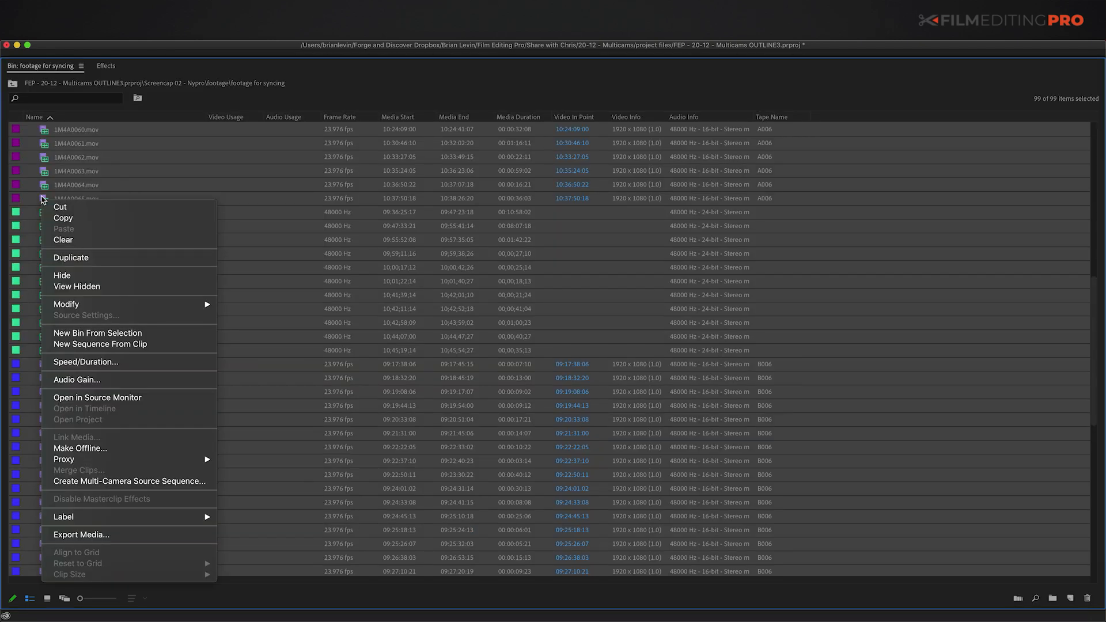
{"action": "left_click", "coordinate": [116, 481]}
{"action": "left_click", "coordinate": [501, 236]}
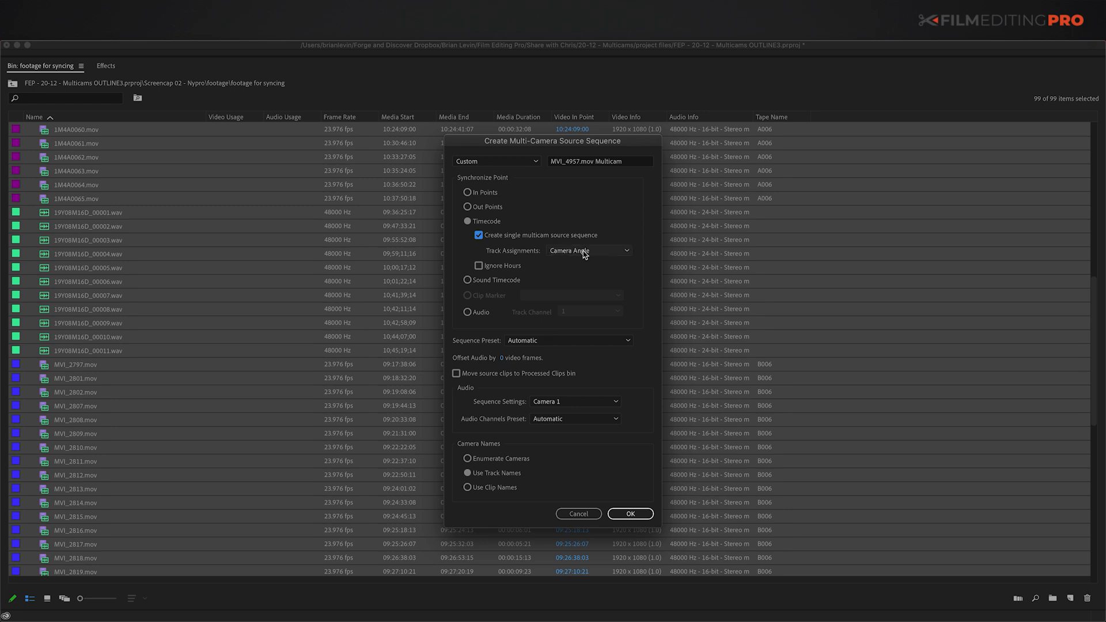
{"action": "left_click", "coordinate": [631, 515]}
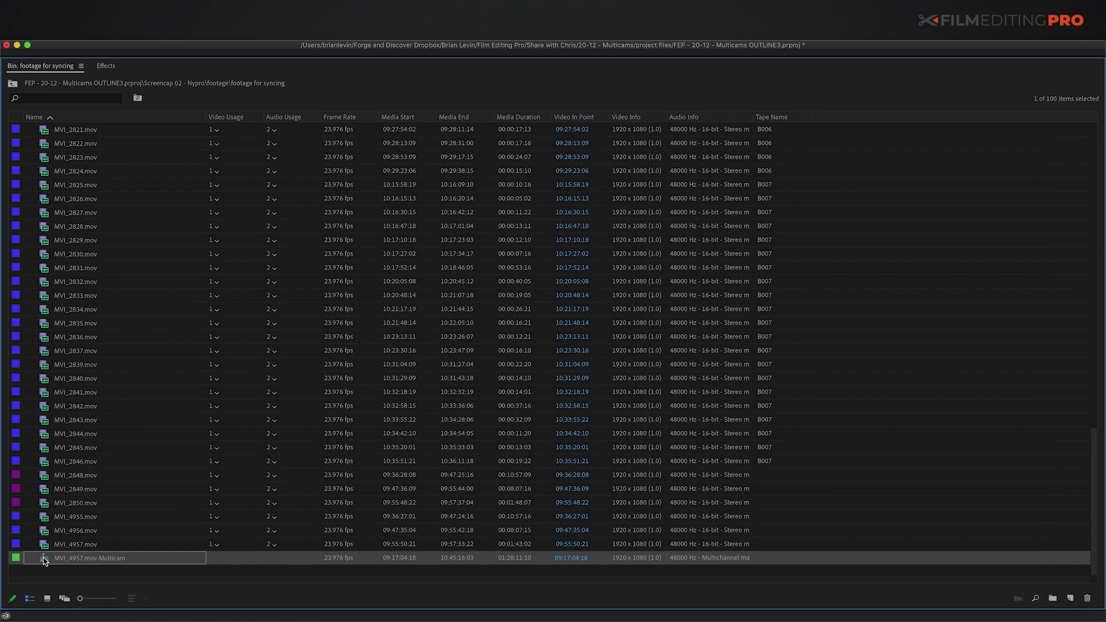
{"action": "right_click", "coordinate": [45, 560]}
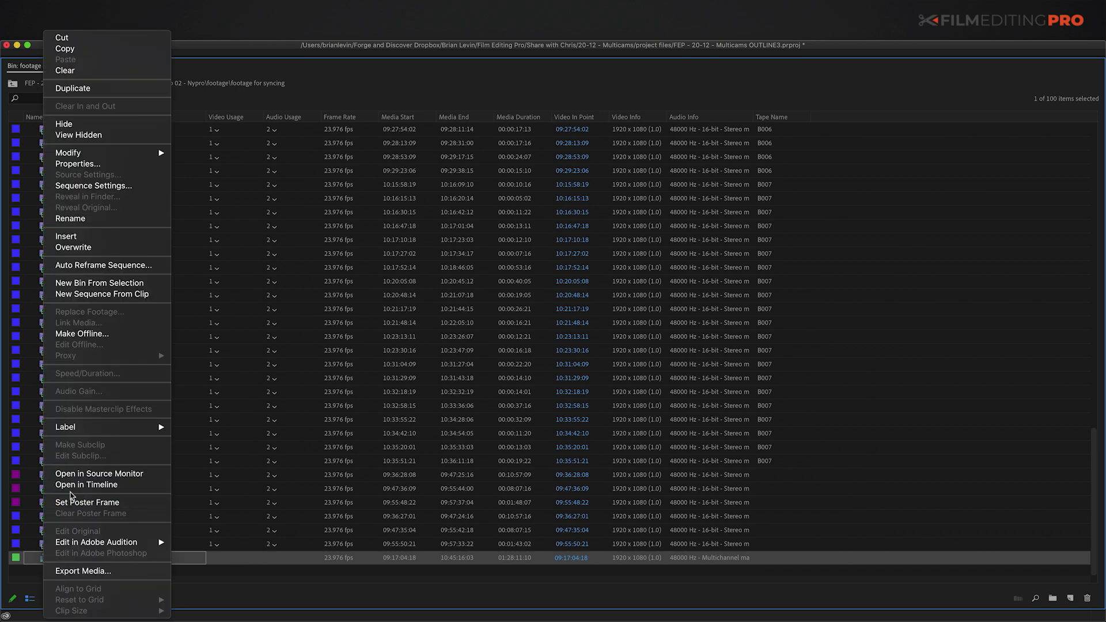
{"action": "left_click", "coordinate": [70, 487]}
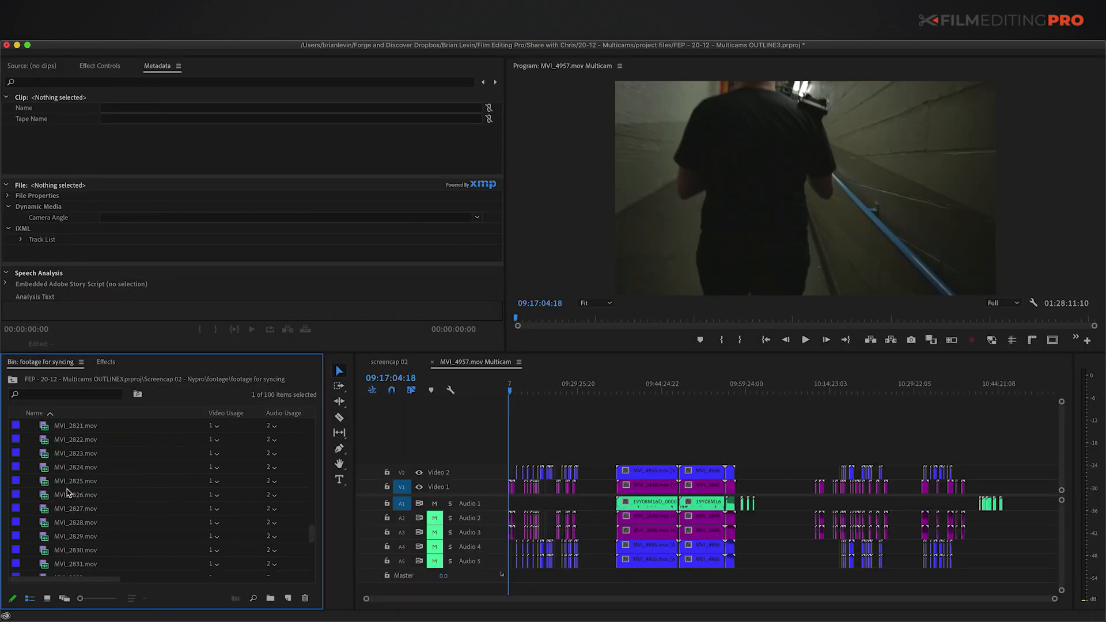
{"action": "left_click", "coordinate": [638, 437]}
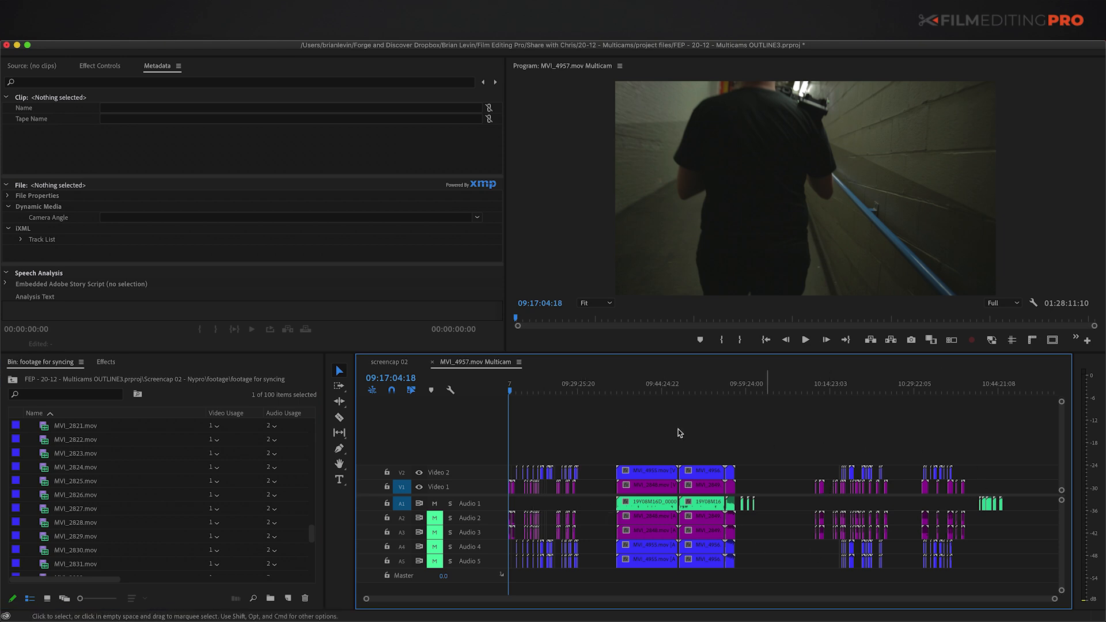
{"action": "key", "text": "equal"}
{"action": "left_click_drag", "start_coordinate": [651, 456], "coordinate": [508, 573]}
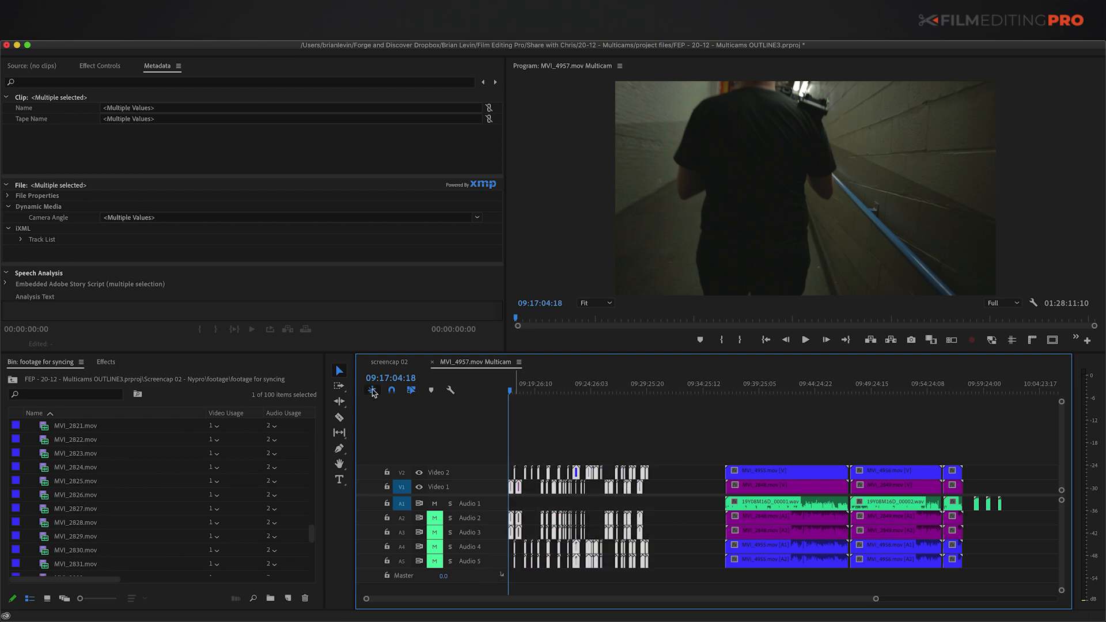
{"action": "left_click", "coordinate": [654, 429]}
{"action": "left_click", "coordinate": [657, 387]}
{"action": "left_click_drag", "start_coordinate": [658, 388], "coordinate": [729, 395]}
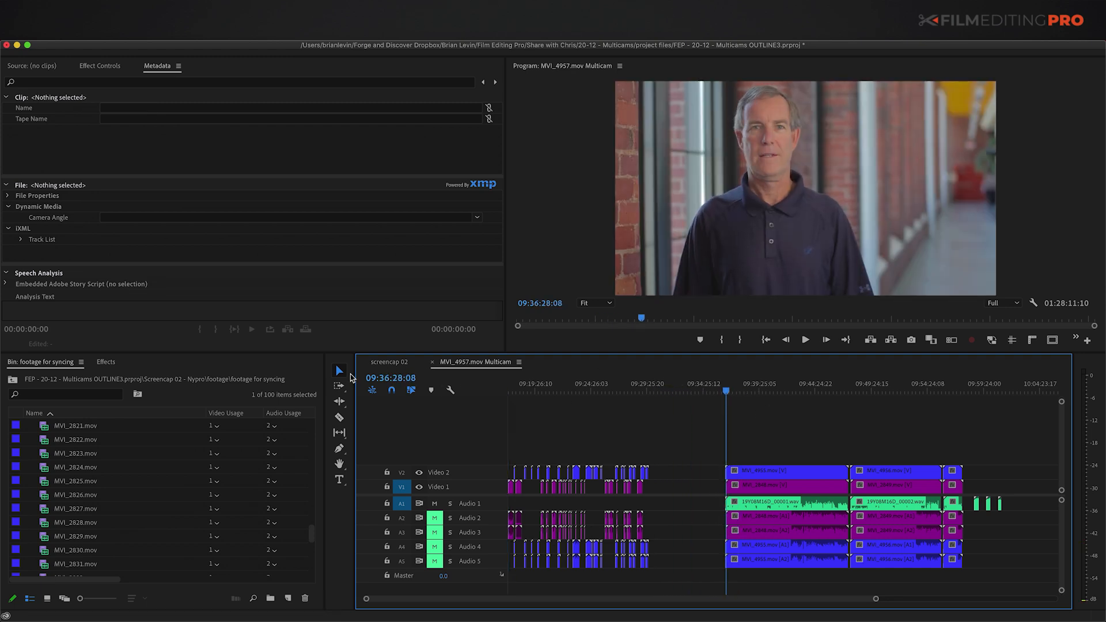
{"action": "scroll", "coordinate": [821, 452], "scroll_direction": "right", "scroll_amount": 5}
{"action": "left_click_drag", "start_coordinate": [788, 387], "coordinate": [807, 389]}
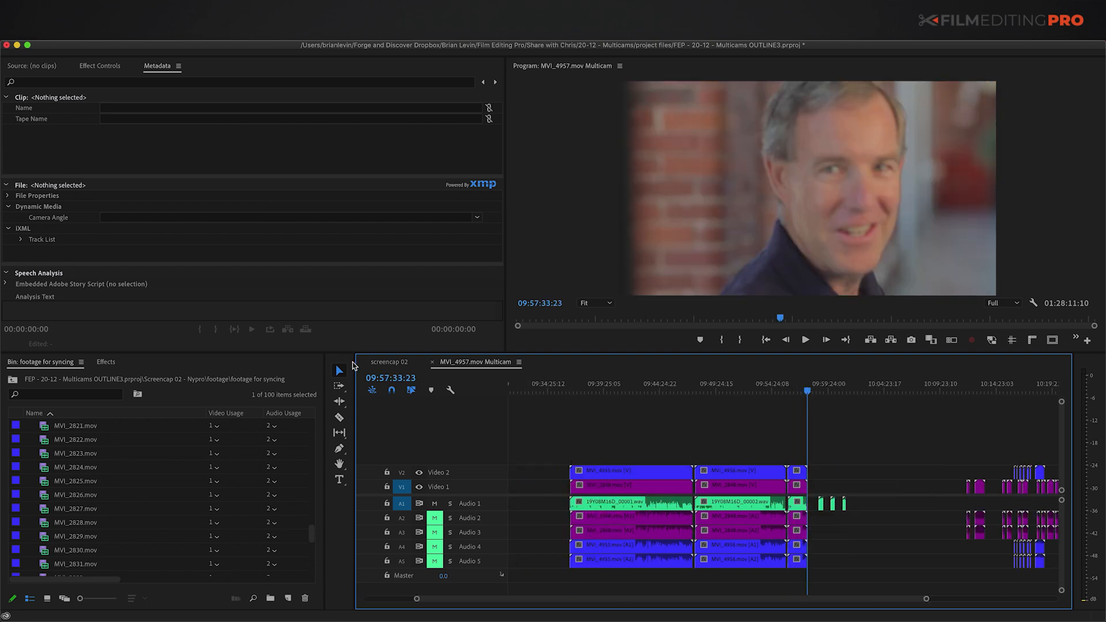
{"action": "key", "text": "equal"}
{"action": "key", "text": "equal"}
{"action": "key", "text": "equal"}
{"action": "key", "text": "Down"}
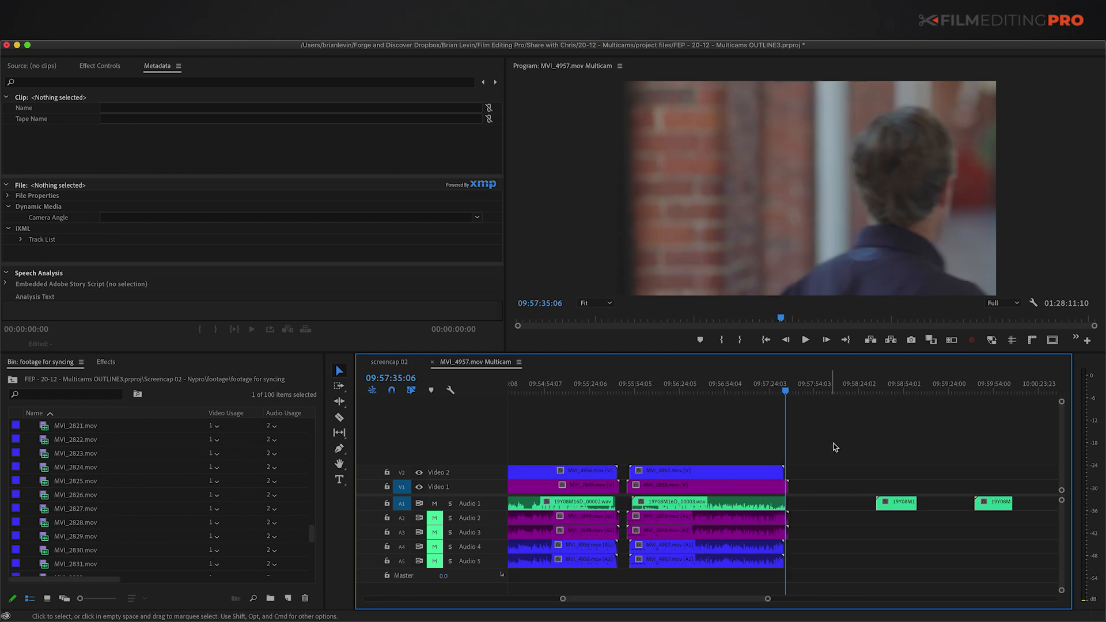
{"action": "key", "text": "Down"}
{"action": "key", "text": "minus"}
{"action": "key", "text": "Down"}
{"action": "key", "text": "equal"}
{"action": "key", "text": "equal"}
{"action": "left_click", "coordinate": [852, 391]}
{"action": "key", "text": "space"}
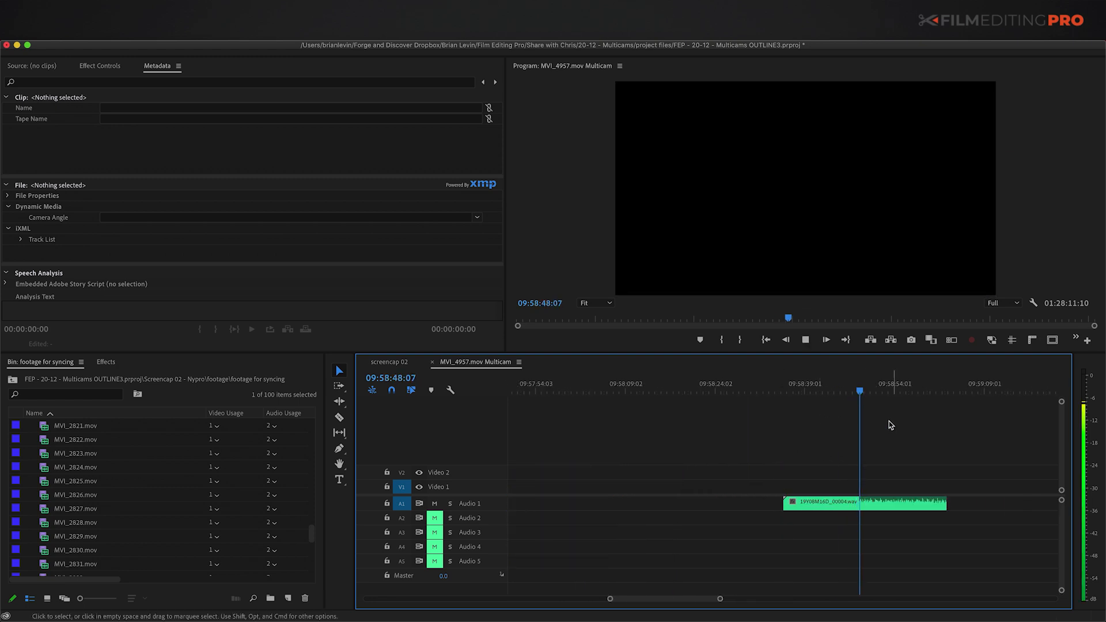
{"action": "key", "text": "minus"}
{"action": "key", "text": "minus"}
{"action": "key", "text": "space"}
{"action": "scroll", "coordinate": [847, 436], "scroll_direction": "right", "scroll_amount": 3}
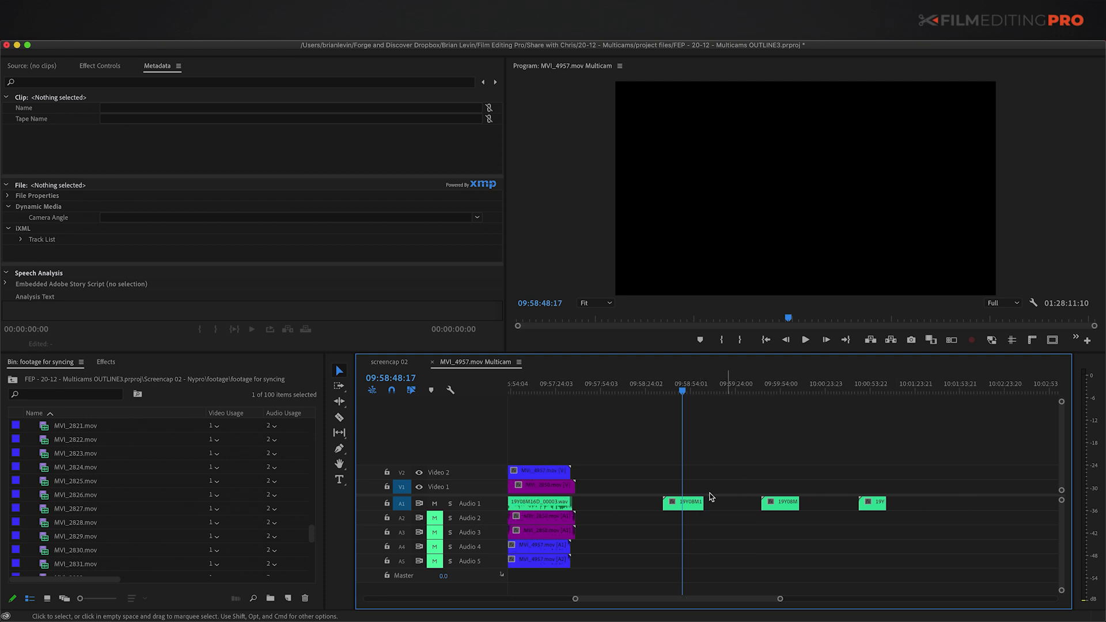
{"action": "key", "text": "minus"}
{"action": "key", "text": "minus"}
{"action": "left_click", "coordinate": [922, 494]}
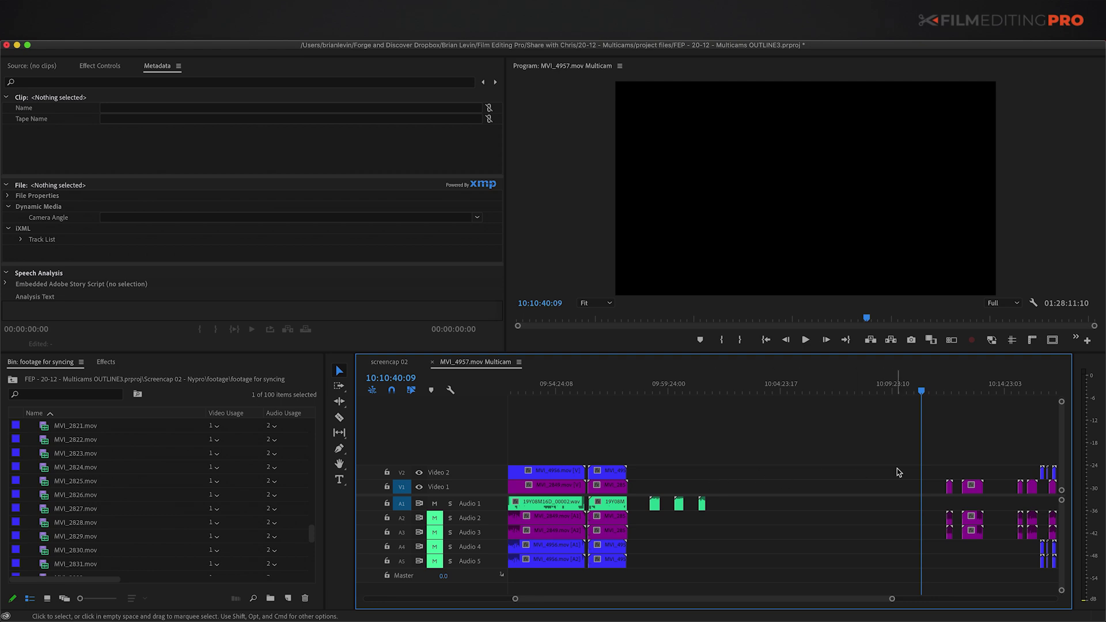
{"action": "key", "text": "Down"}
{"action": "key", "text": "equal"}
{"action": "key", "text": "equal"}
{"action": "scroll", "coordinate": [881, 483], "scroll_direction": "right", "scroll_amount": 3}
{"action": "key", "text": "Down"}
{"action": "key", "text": "Down"}
{"action": "key", "text": "minus"}
{"action": "key", "text": "minus"}
{"action": "key", "text": "Down"}
{"action": "key", "text": "Down"}
{"action": "scroll", "coordinate": [792, 480], "scroll_direction": "right", "scroll_amount": 4}
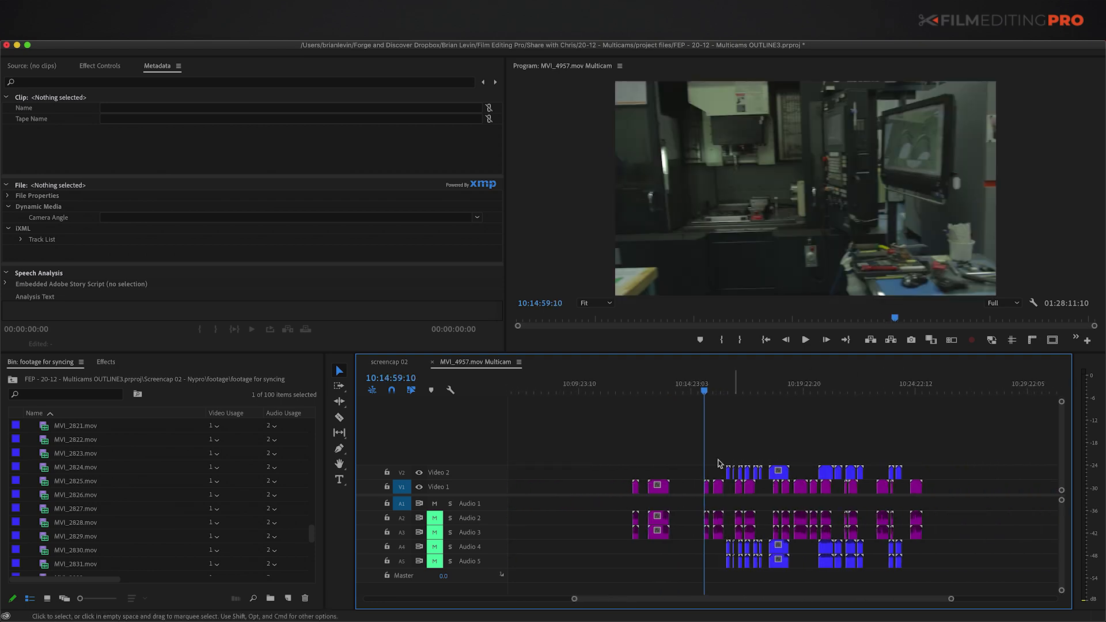
{"action": "key", "text": "Down"}
{"action": "key", "text": "Down"}
{"action": "key", "text": "Down"}
{"action": "key", "text": "Down"}
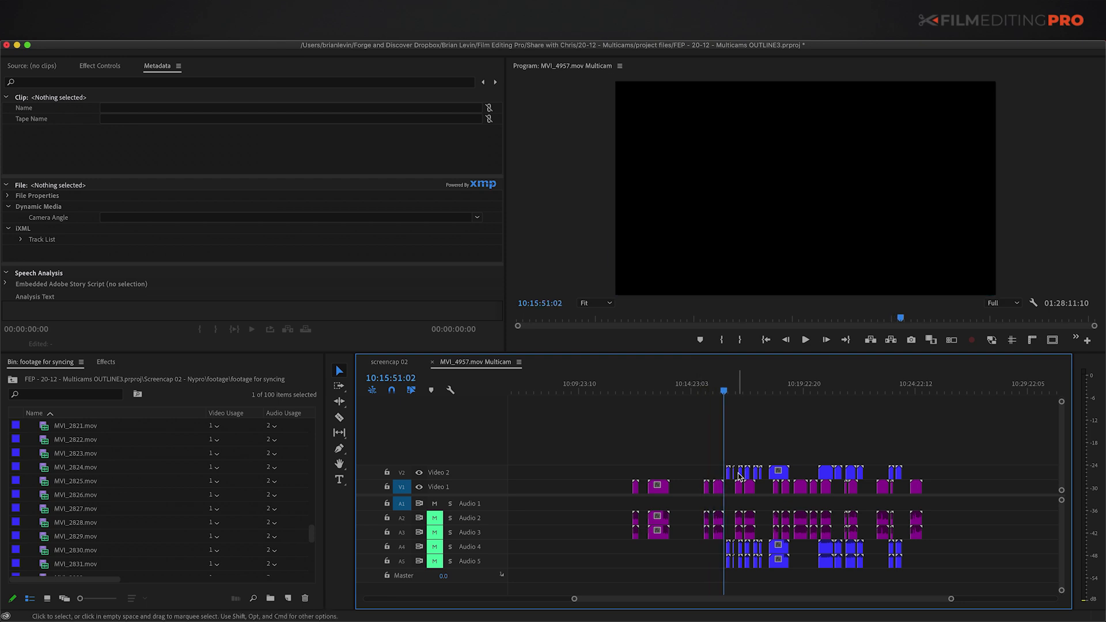
{"action": "key", "text": "Down"}
{"action": "key", "text": "Down"}
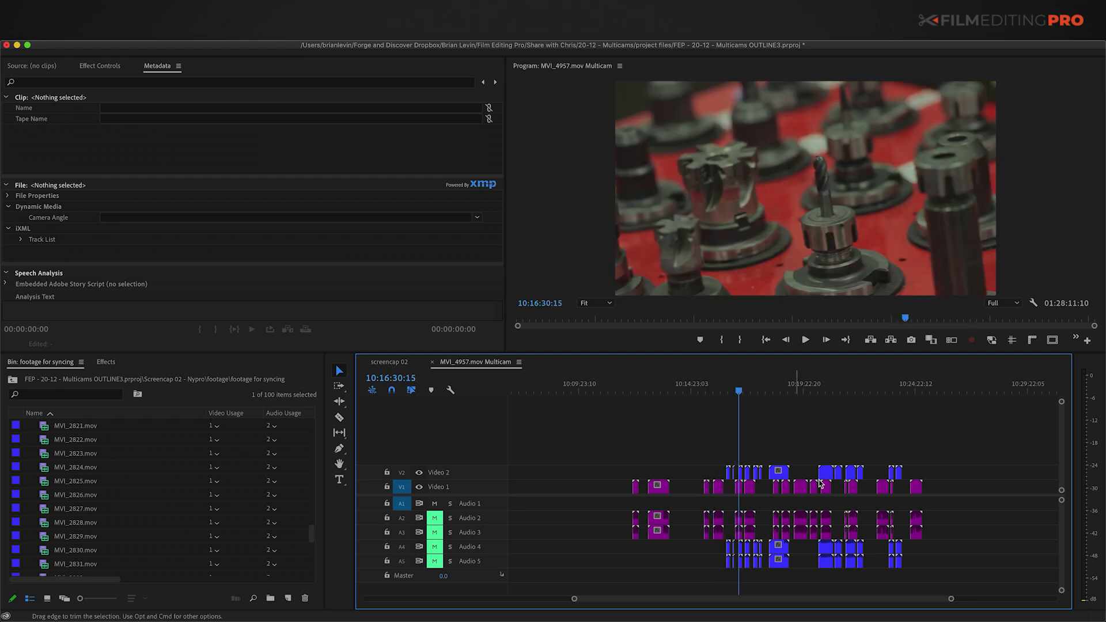
{"action": "key", "text": "equal"}
{"action": "key", "text": "equal"}
{"action": "key", "text": "equal"}
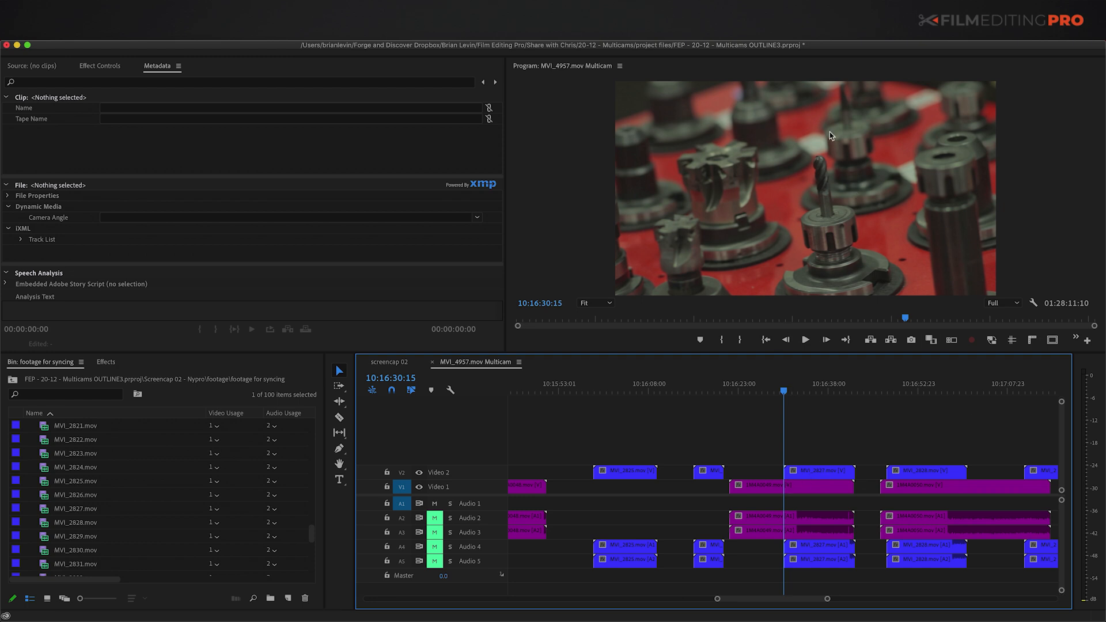
Step: Disable MVI_2827 on Video 2 and scrub to view the A-camera angle beneath
{"action": "right_click", "coordinate": [810, 475]}
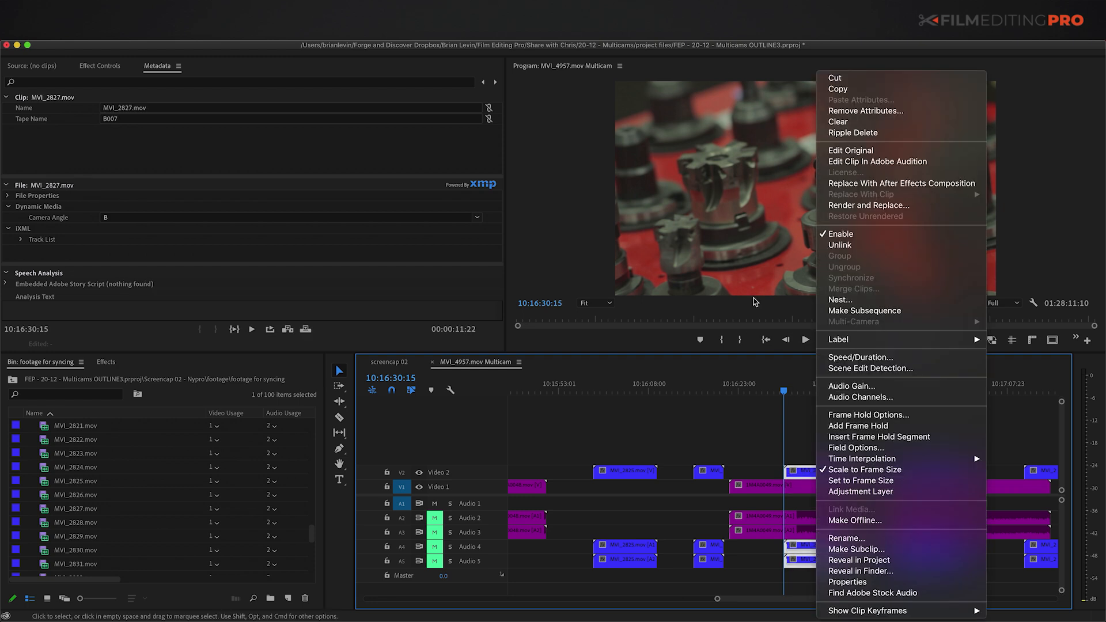
{"action": "left_click", "coordinate": [847, 234]}
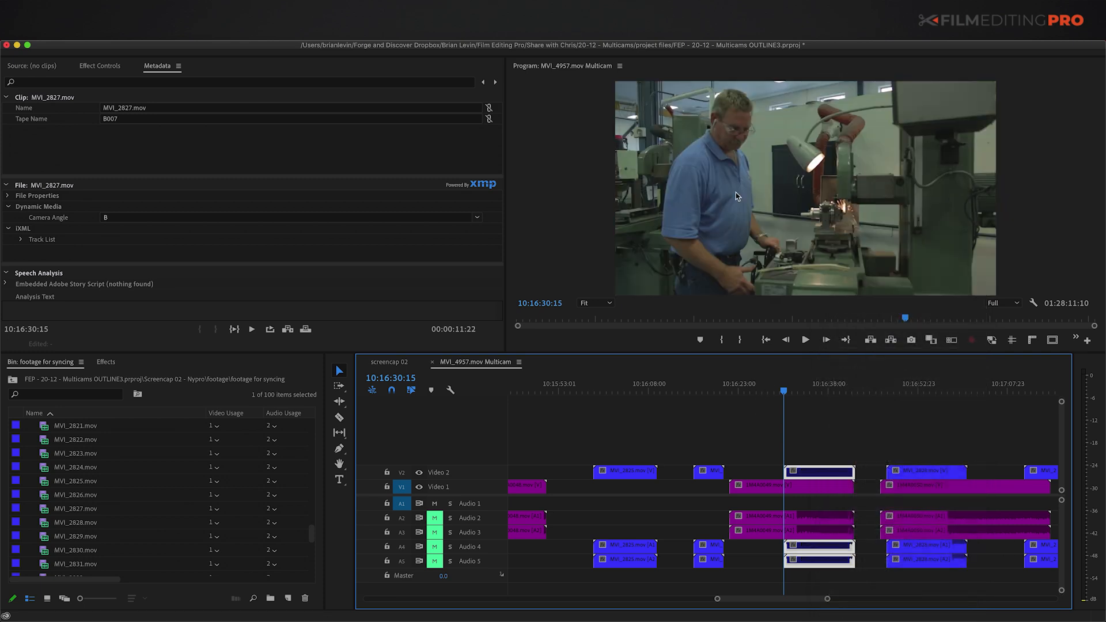
{"action": "mouse_move", "coordinate": [783, 393]}
{"action": "left_mouse_down"}
{"action": "mouse_move", "coordinate": [764, 394]}
{"action": "mouse_move", "coordinate": [815, 395]}
{"action": "mouse_move", "coordinate": [777, 395]}
{"action": "left_mouse_up"}
{"action": "left_click", "coordinate": [796, 437]}
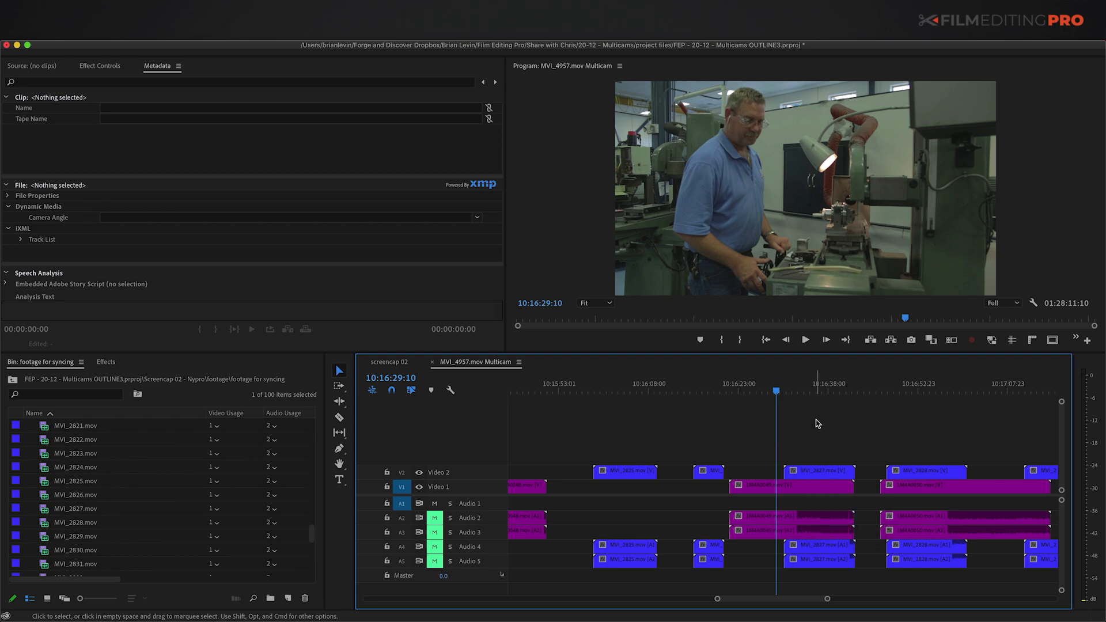
Step: Toggle the interview clips near 09:52:50:05 and re-enable all of them so every angle plays
{"action": "key", "text": "minus"}
{"action": "key", "text": "minus"}
{"action": "key", "text": "minus"}
{"action": "key", "text": "minus"}
{"action": "key", "text": "minus"}
{"action": "left_click", "coordinate": [518, 460]}
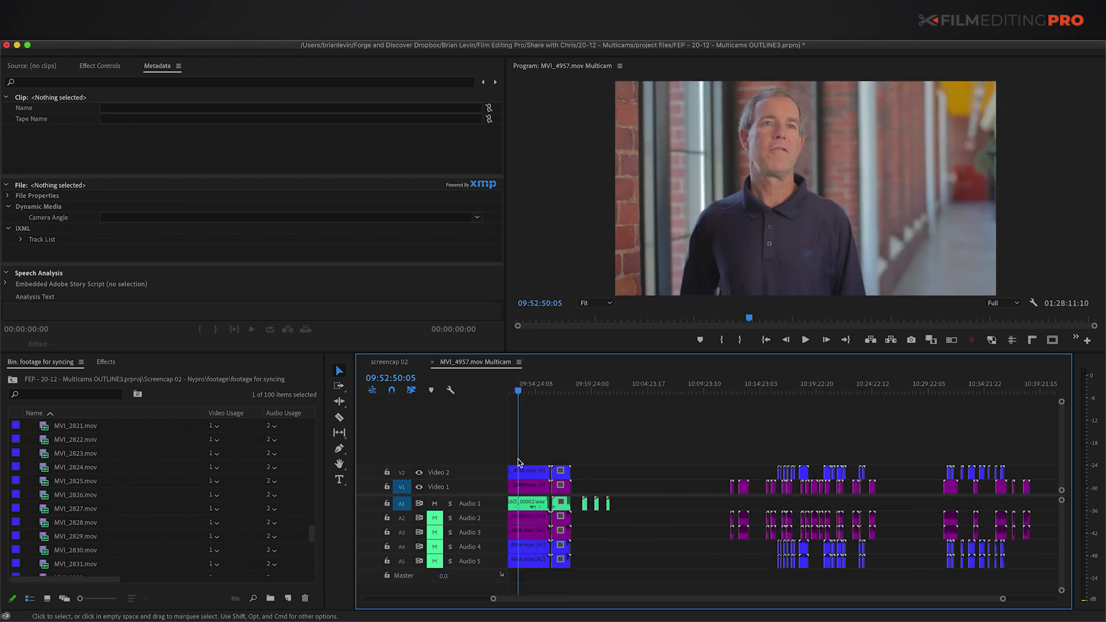
{"action": "key", "text": "equal"}
{"action": "key", "text": "minus"}
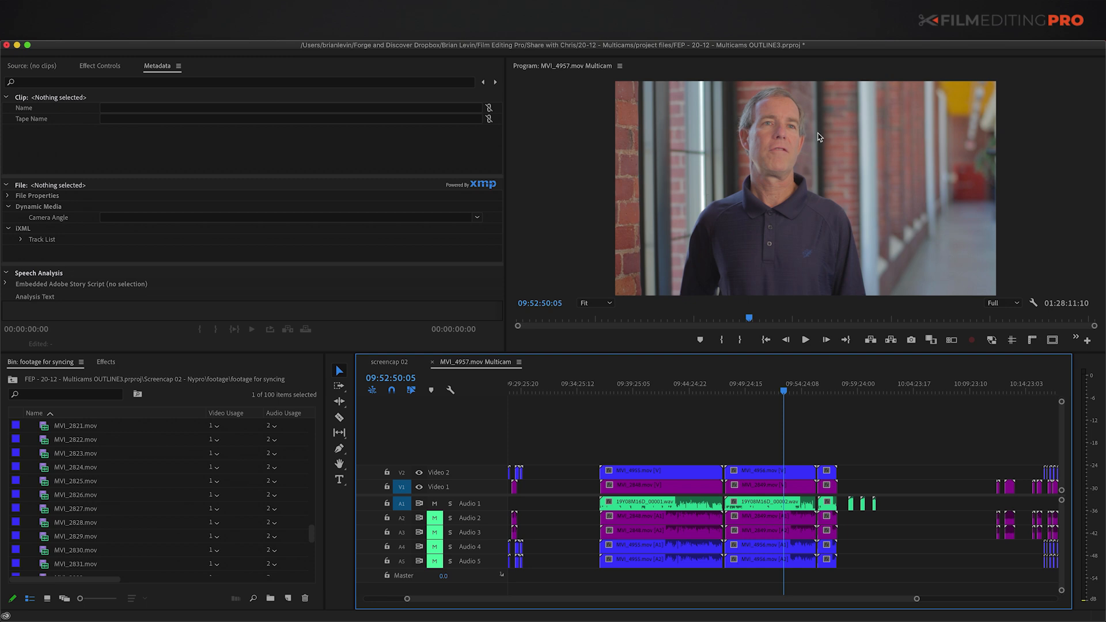
{"action": "left_click", "coordinate": [764, 474]}
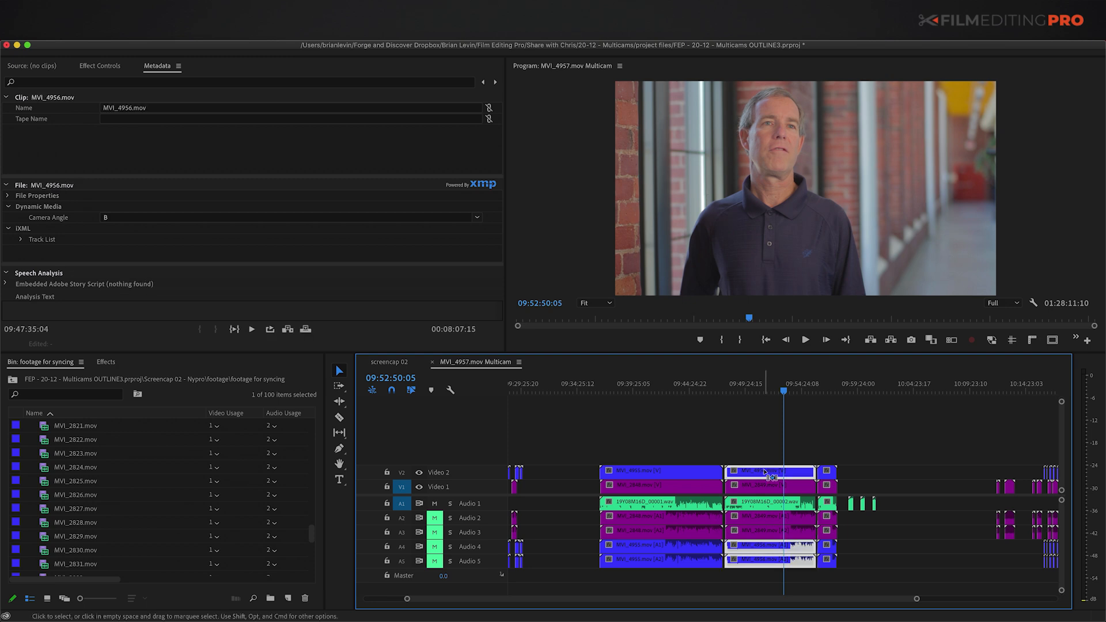
{"action": "key", "text": "shift+super+e"}
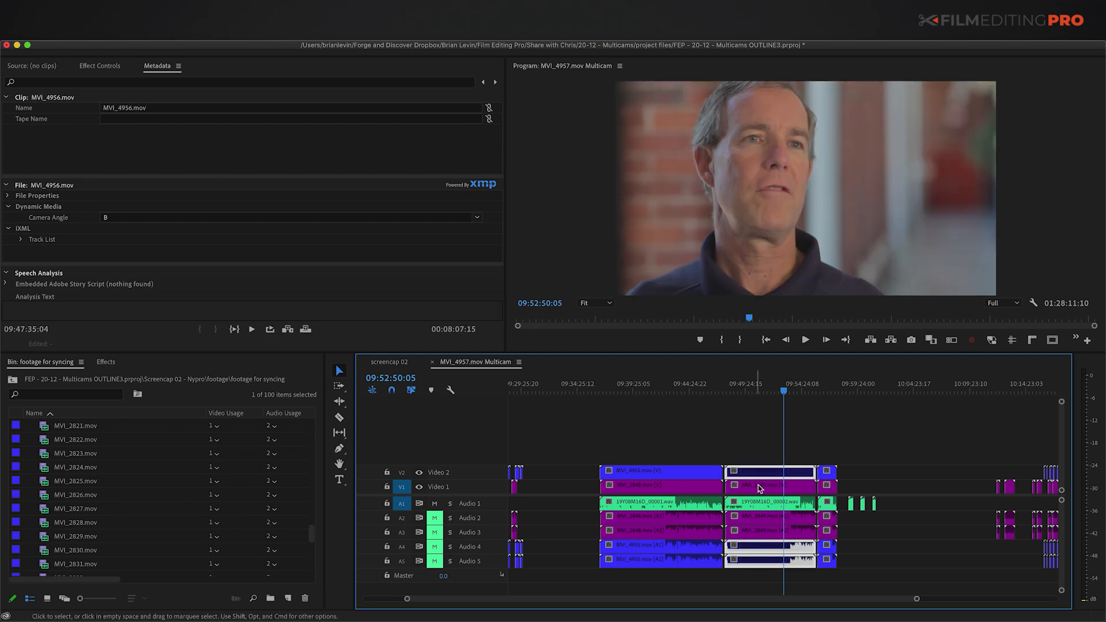
{"action": "left_click", "coordinate": [762, 488]}
{"action": "key", "text": "shift+super+e"}
{"action": "left_click", "coordinate": [777, 506]}
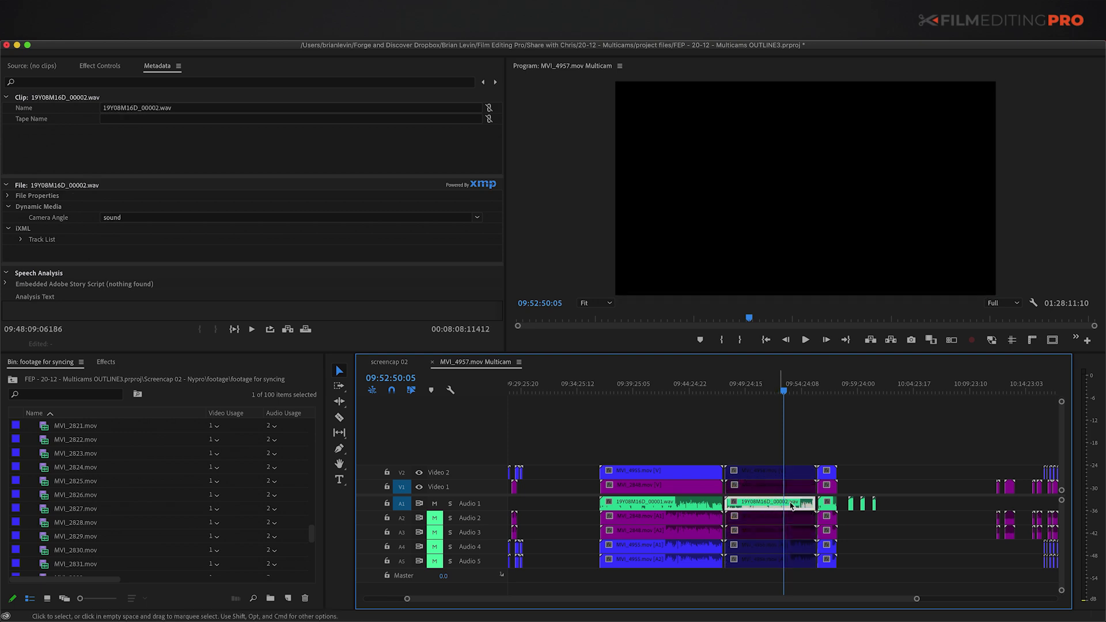
{"action": "left_click_drag", "start_coordinate": [769, 441], "coordinate": [782, 485]}
{"action": "key", "text": "shift+super+e"}
{"action": "left_click_drag", "start_coordinate": [794, 534], "coordinate": [795, 563]}
{"action": "left_click", "coordinate": [829, 440]}
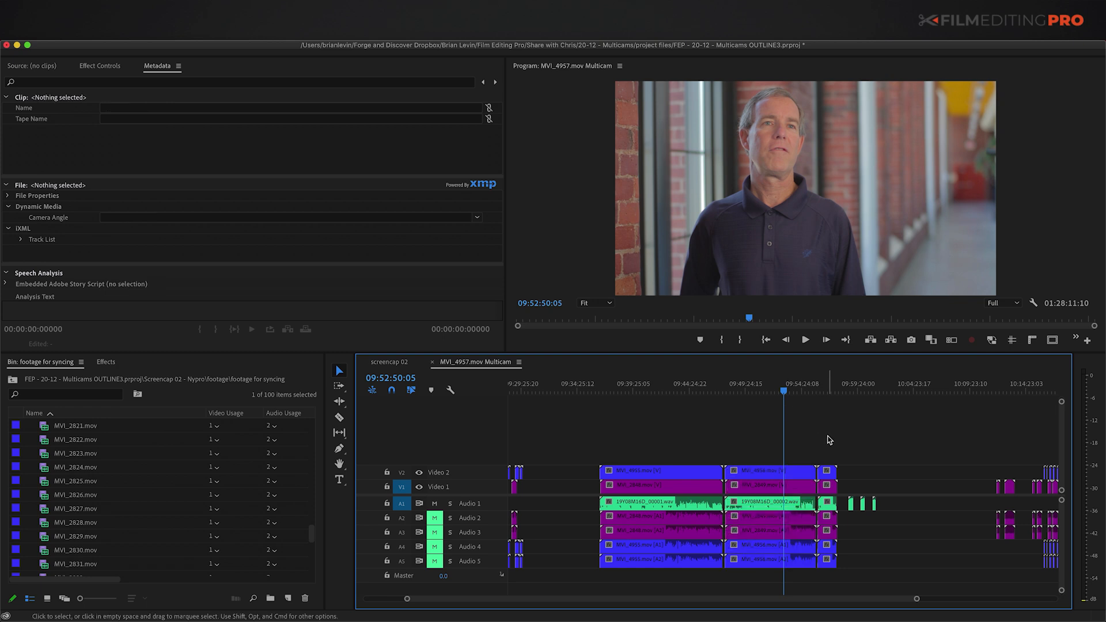
Step: Step the playhead through the later clips from 10:14:37 to 10:41:01:01
{"action": "key", "text": "minus"}
{"action": "key", "text": "grave"}
{"action": "key", "text": "equal"}
{"action": "key", "text": "equal"}
{"action": "key", "text": "grave"}
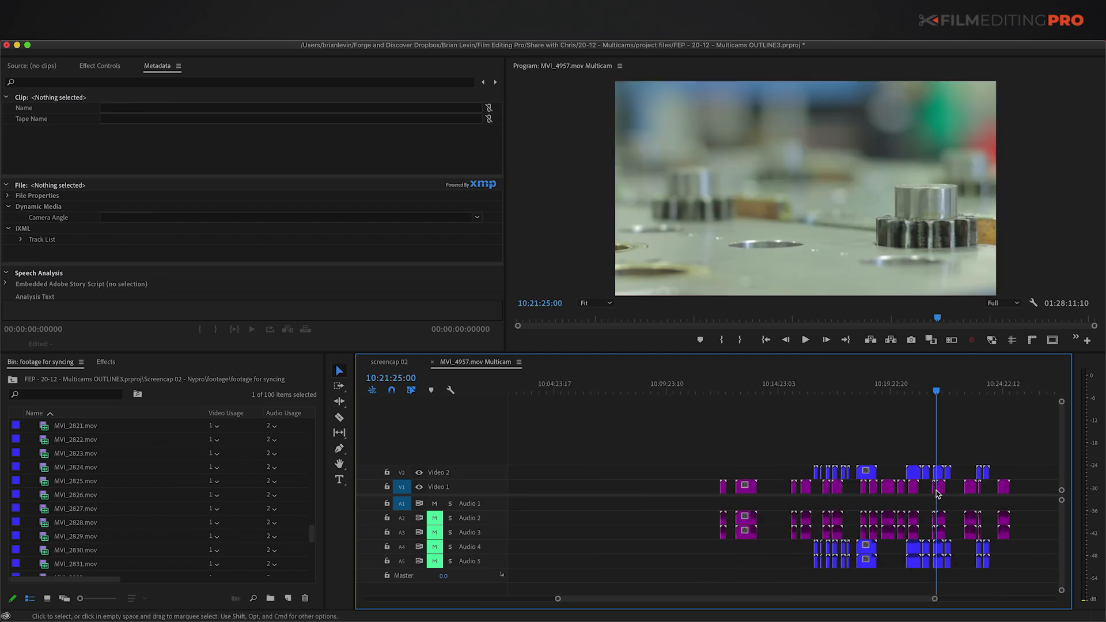
{"action": "key", "text": "minus"}
{"action": "key", "text": "grave"}
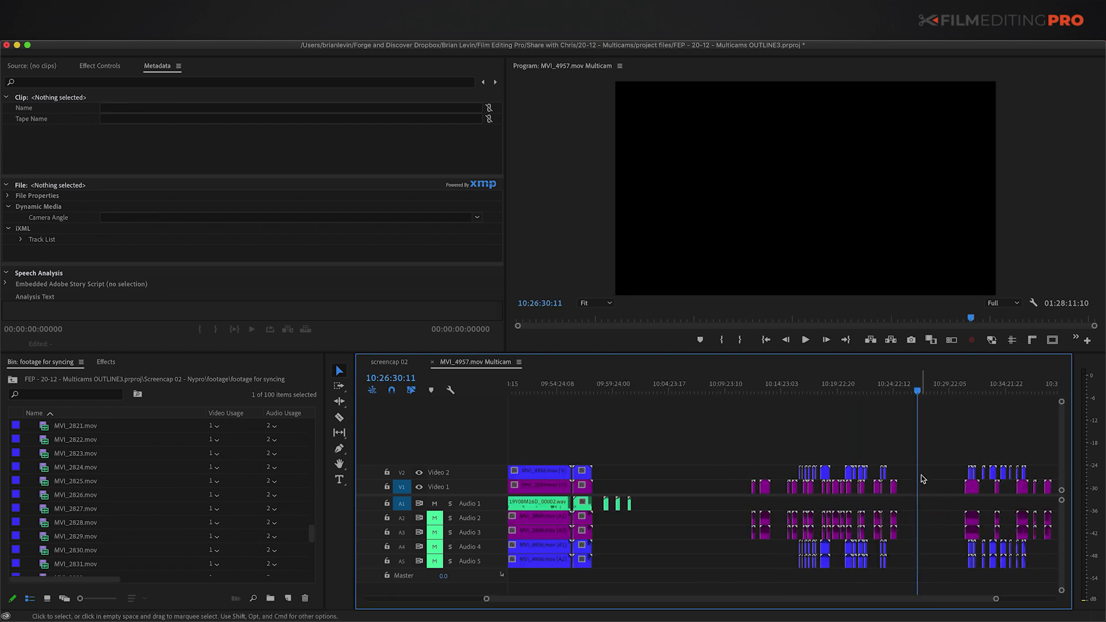
{"action": "key", "text": "grave"}
{"action": "key", "text": "equal"}
{"action": "scroll", "coordinate": [974, 489], "scroll_direction": "right", "scroll_amount": 5}
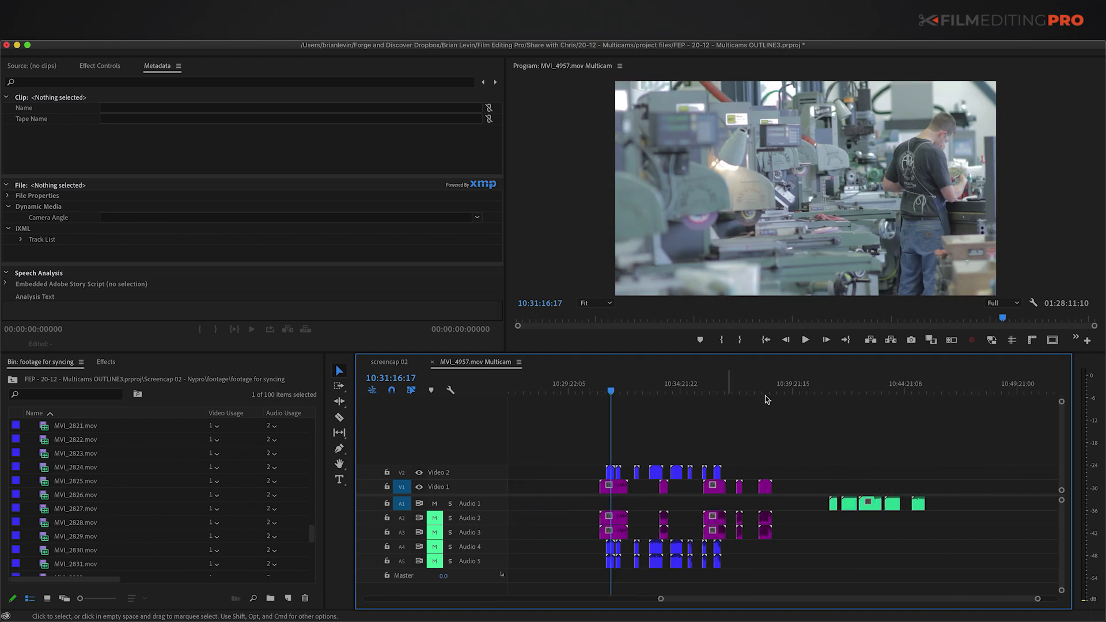
{"action": "key", "text": "grave"}
{"action": "key", "text": "grave"}
Step: Check the five green wav clips on Audio 1, fit the whole sequence, and return to start
{"action": "left_click_drag", "start_coordinate": [832, 516], "coordinate": [940, 510]}
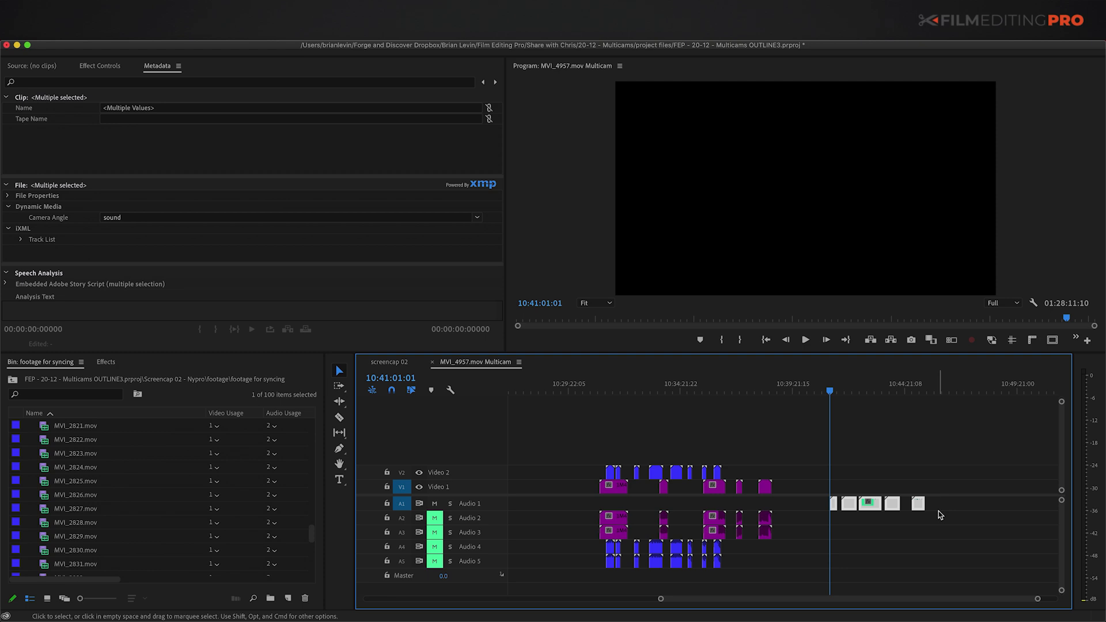
{"action": "key", "text": "backslash"}
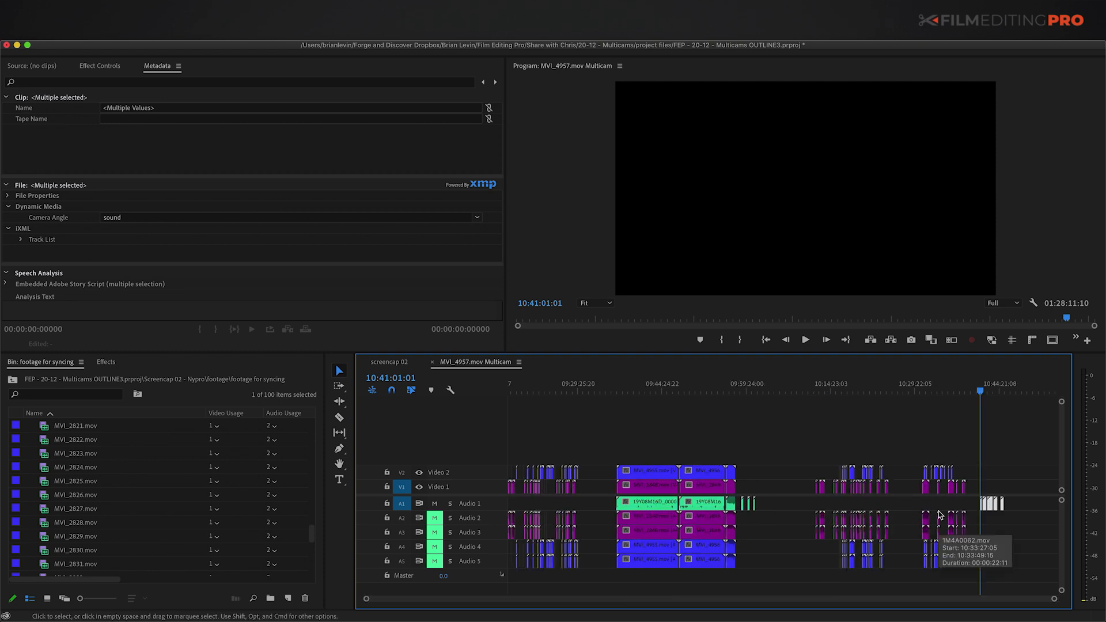
{"action": "left_click", "coordinate": [808, 449]}
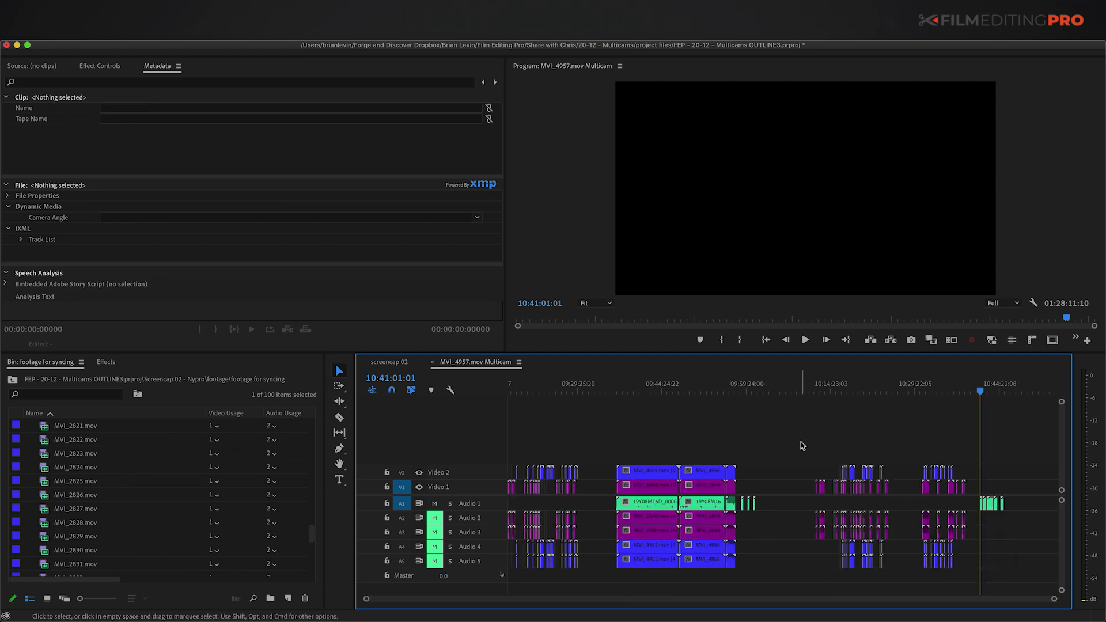
{"action": "key", "text": "Home"}
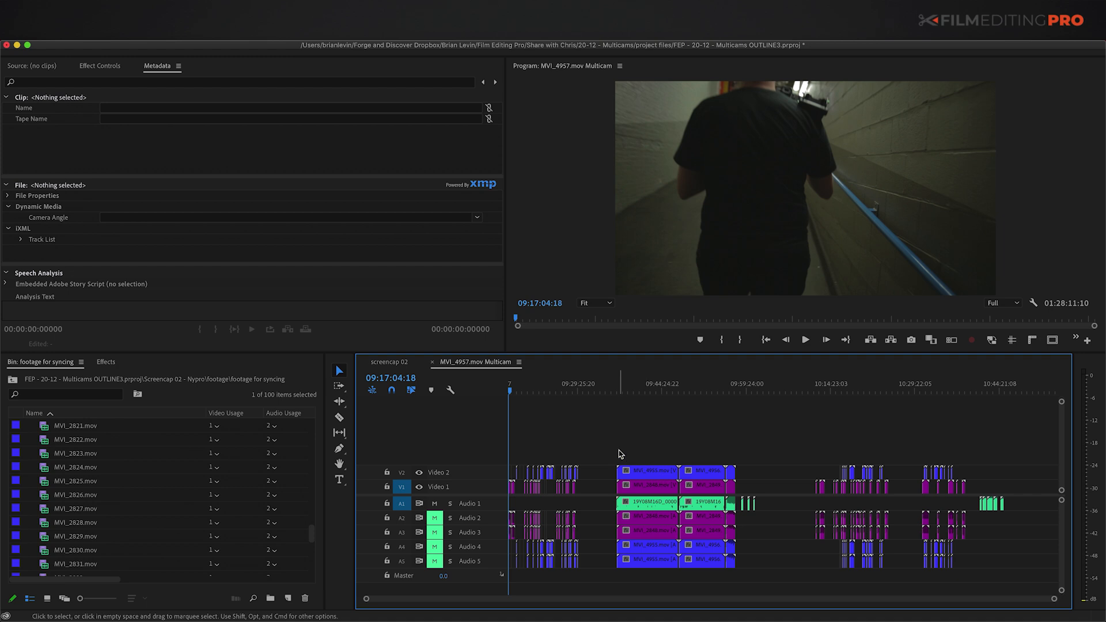
{"action": "key", "text": "="}
{"action": "key", "text": "="}
{"action": "key", "text": "="}
{"action": "key", "text": "="}
{"action": "key", "text": "="}
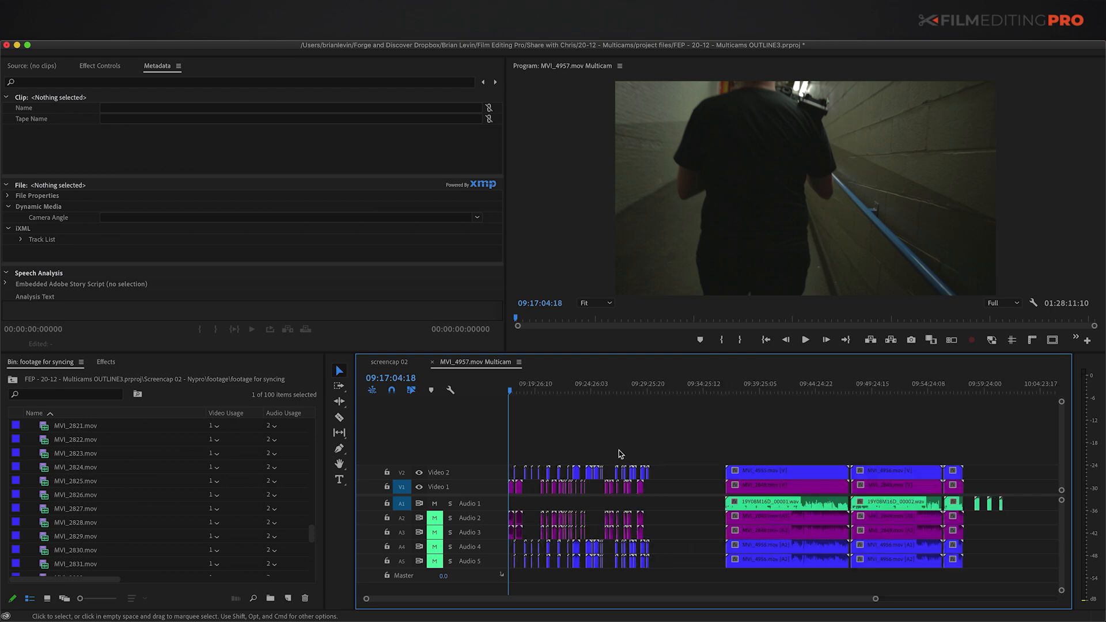
{"action": "key", "text": "="}
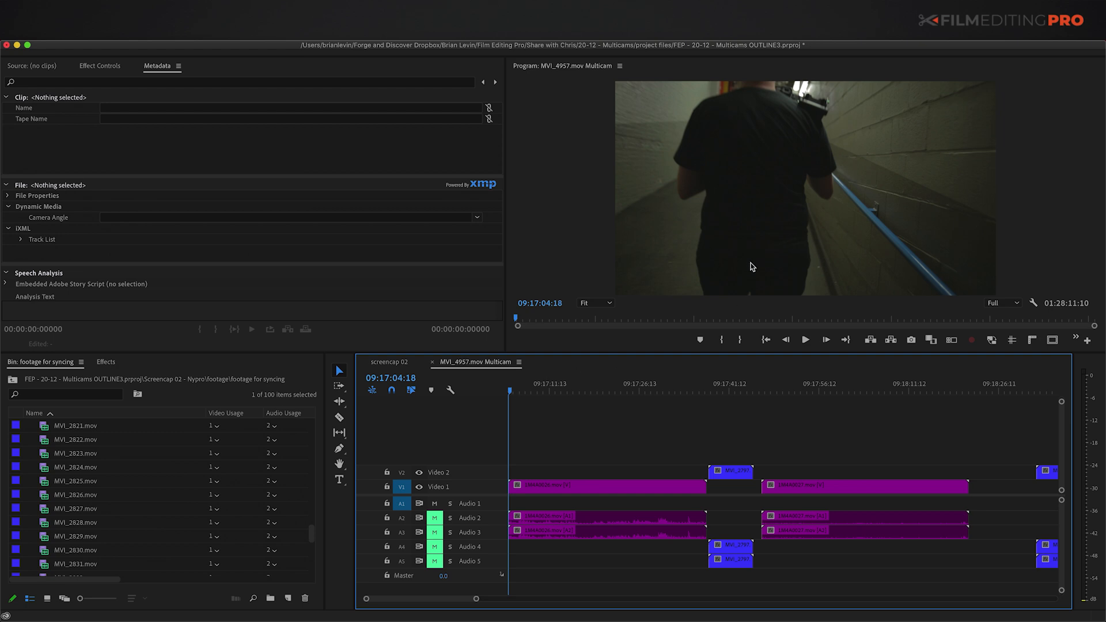
{"action": "left_click_drag", "start_coordinate": [509, 395], "coordinate": [744, 390]}
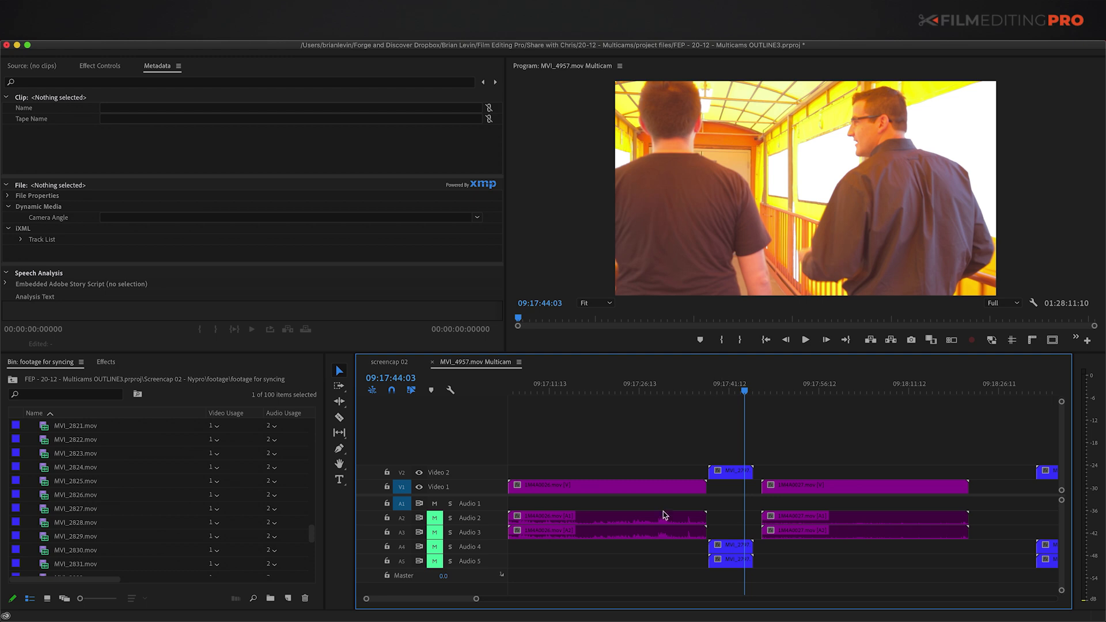
{"action": "left_click_drag", "start_coordinate": [734, 384], "coordinate": [866, 434]}
{"action": "key", "text": "minus"}
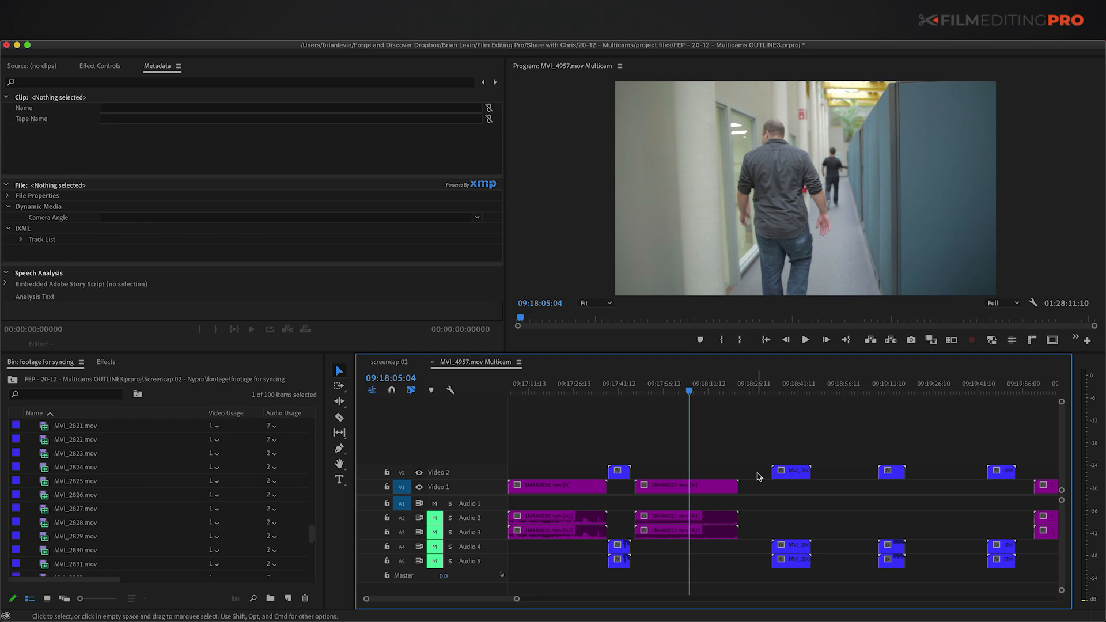
{"action": "key", "text": "minus"}
{"action": "left_click", "coordinate": [823, 385]}
{"action": "key", "text": "equal"}
{"action": "key", "text": "equal"}
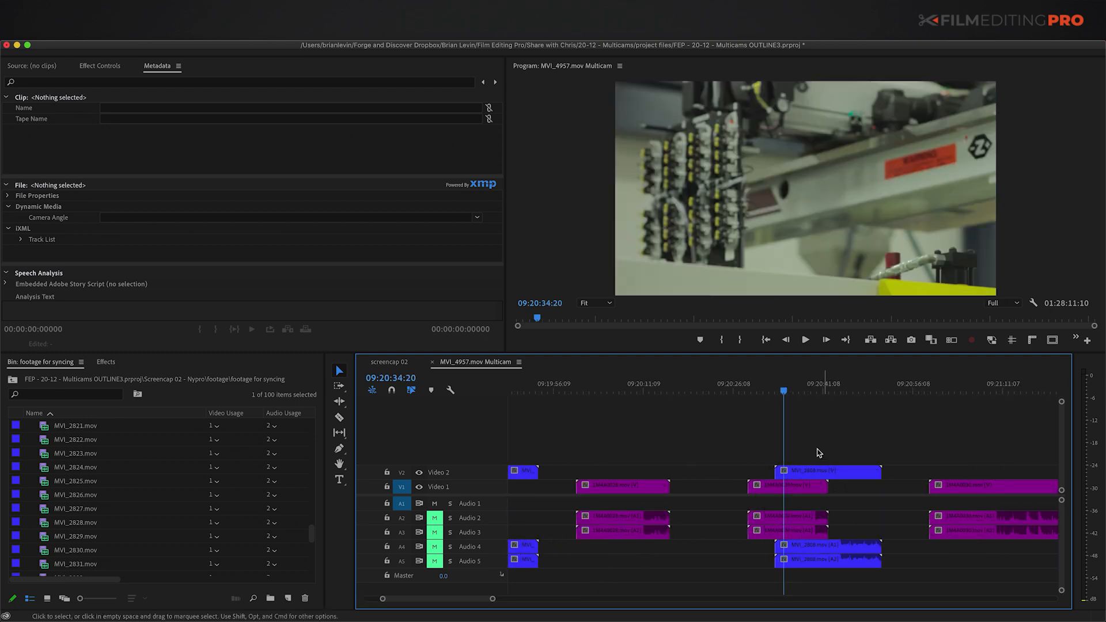
{"action": "key", "text": "equal"}
{"action": "left_click", "coordinate": [805, 473]}
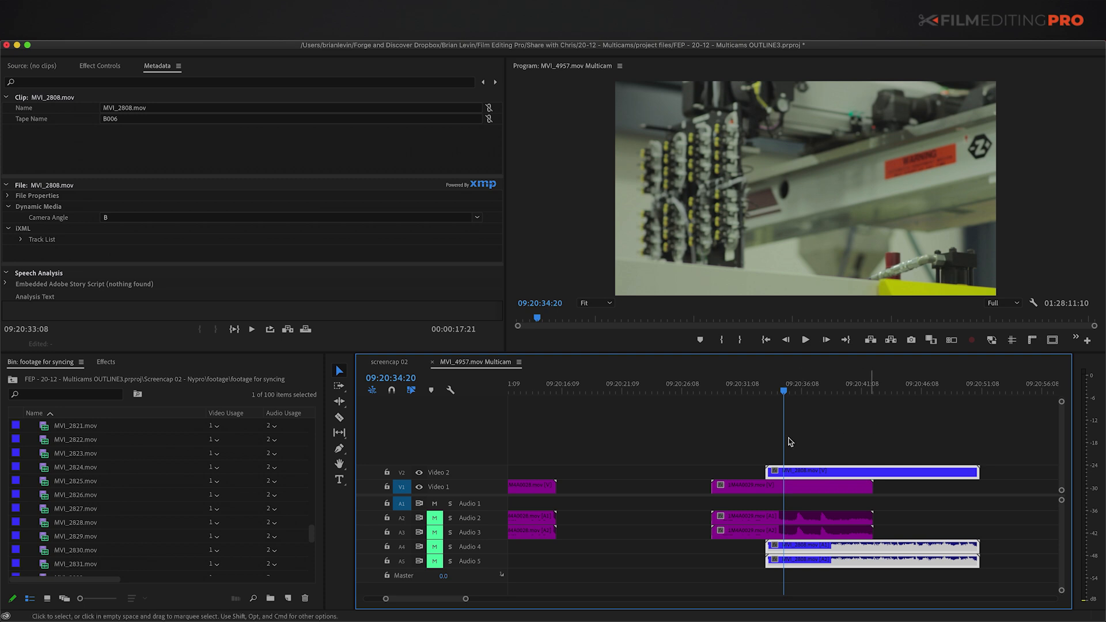
{"action": "mouse_move", "coordinate": [794, 392]}
{"action": "left_mouse_down"}
{"action": "mouse_move", "coordinate": [820, 390]}
{"action": "mouse_move", "coordinate": [756, 387]}
{"action": "mouse_move", "coordinate": [804, 395]}
{"action": "left_mouse_up"}
{"action": "key", "text": "shift+e"}
{"action": "key", "text": "shift+e"}
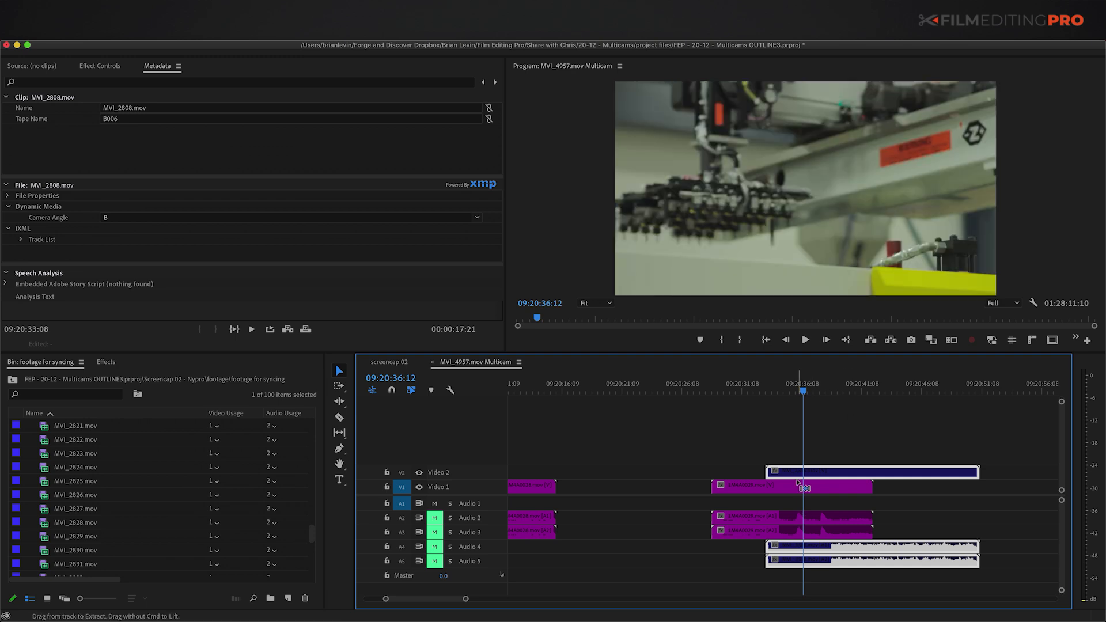
{"action": "scroll", "coordinate": [887, 468], "scroll_direction": "right", "scroll_amount": 2}
{"action": "key", "text": "minus"}
{"action": "key", "text": "minus"}
{"action": "scroll", "coordinate": [799, 471], "scroll_direction": "right", "scroll_amount": 5}
{"action": "left_click", "coordinate": [912, 387]}
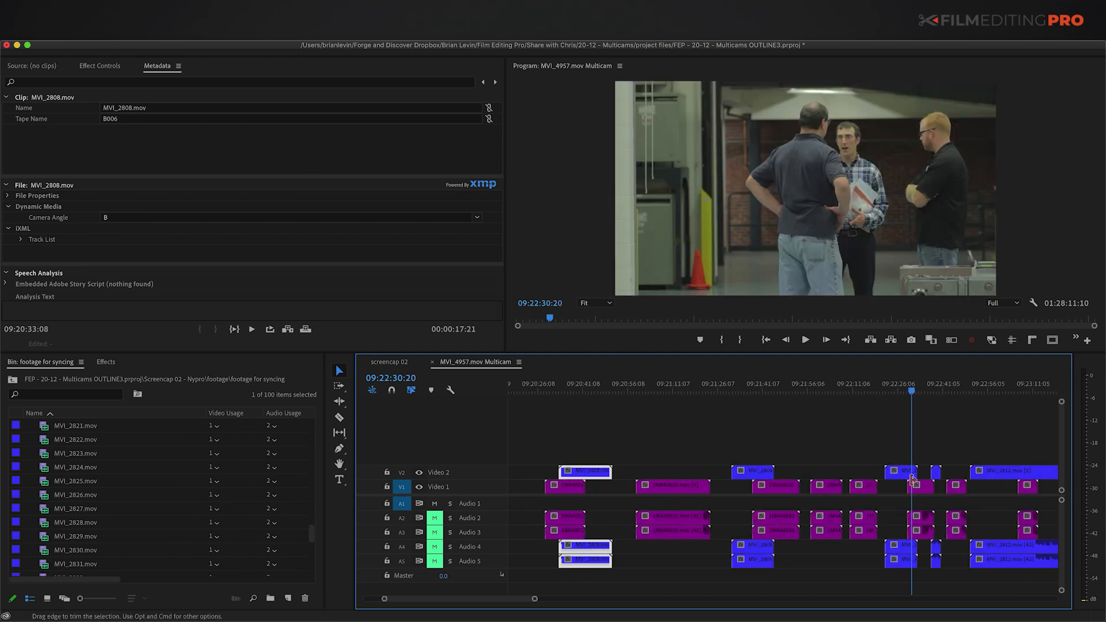
{"action": "key", "text": "equal"}
{"action": "key", "text": "equal"}
{"action": "left_click", "coordinate": [732, 468]}
{"action": "key", "text": "shift+e"}
{"action": "key", "text": "shift+e"}
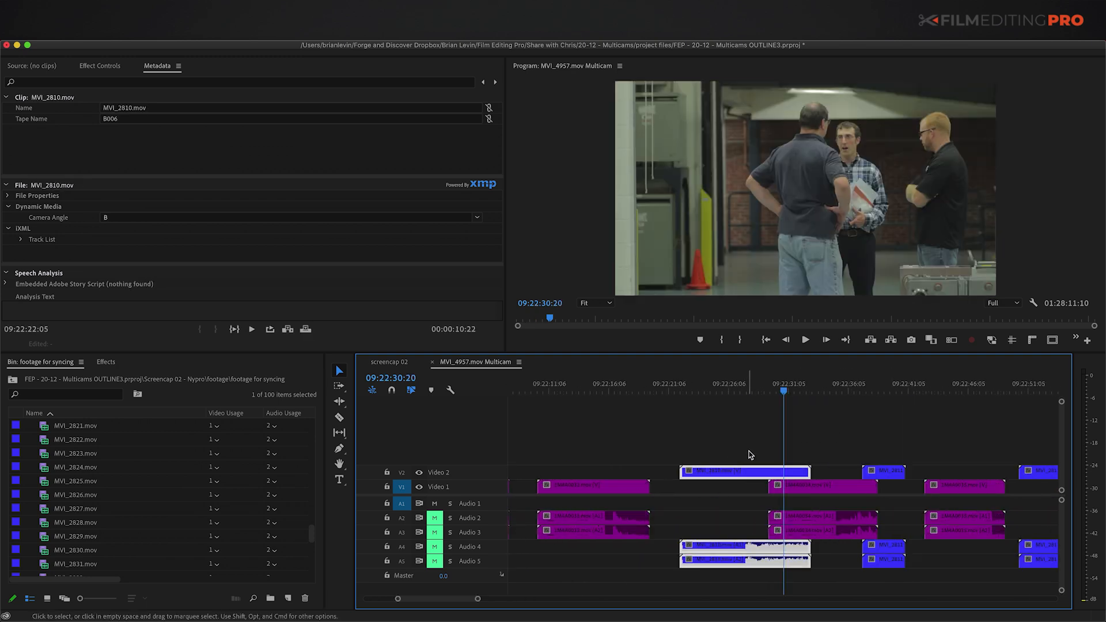
{"action": "left_click", "coordinate": [852, 452]}
{"action": "left_click_drag", "start_coordinate": [855, 392], "coordinate": [871, 396]}
{"action": "left_click", "coordinate": [887, 471]}
{"action": "left_click", "coordinate": [857, 433]}
{"action": "left_click", "coordinate": [786, 386]}
{"action": "left_click_drag", "start_coordinate": [869, 386], "coordinate": [877, 387]}
{"action": "left_click", "coordinate": [798, 387]}
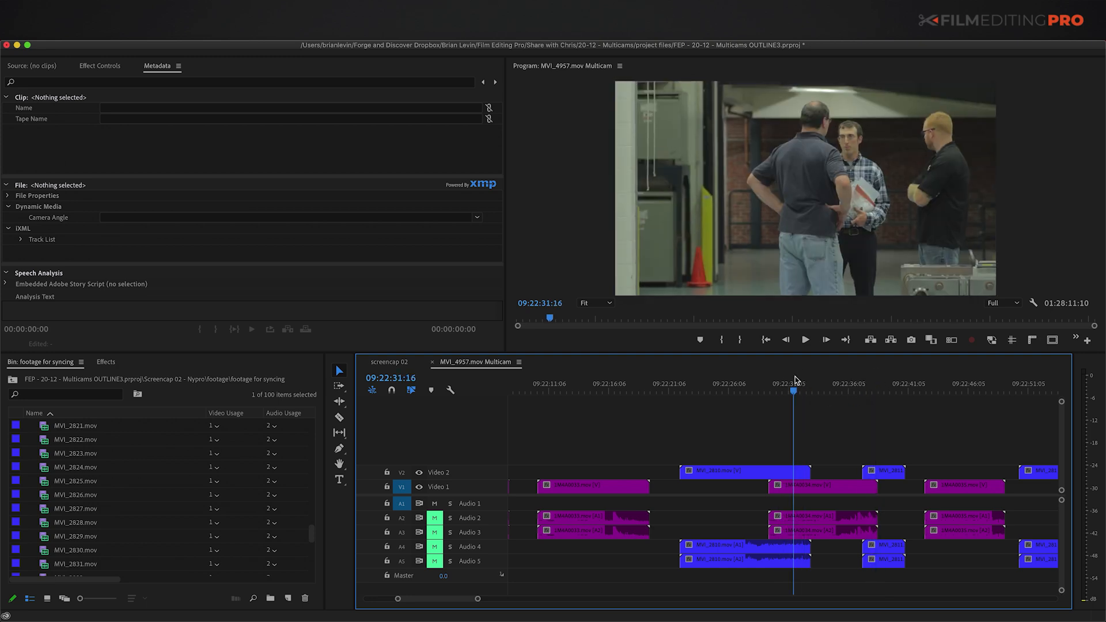
{"action": "left_click_drag", "start_coordinate": [758, 429], "coordinate": [900, 479]}
{"action": "key", "text": "shift+super+e"}
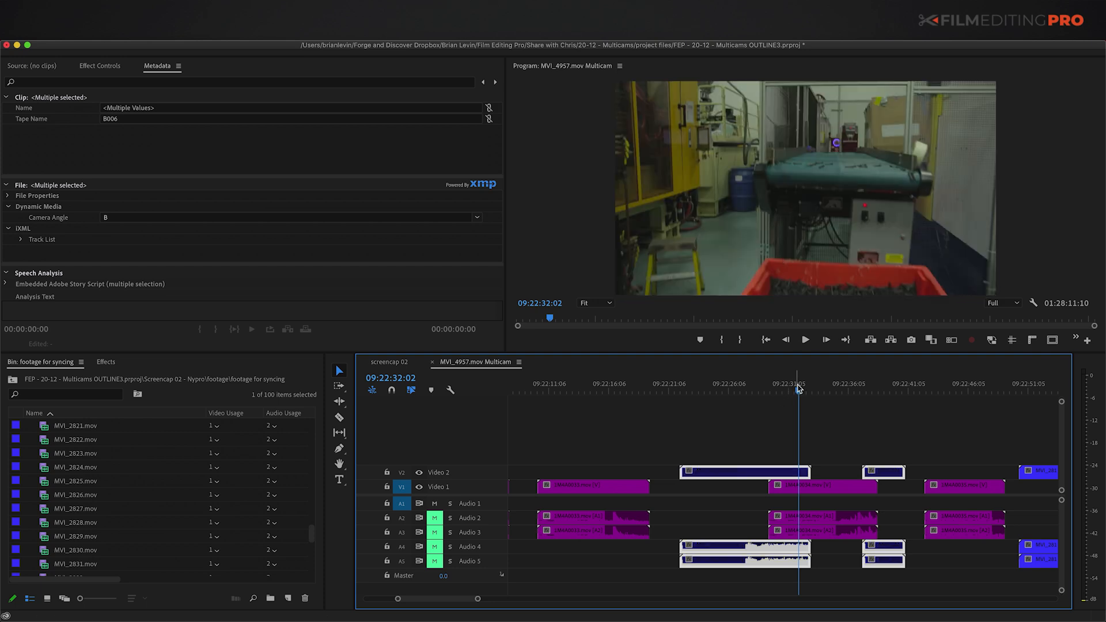
{"action": "left_click_drag", "start_coordinate": [799, 385], "coordinate": [822, 390]}
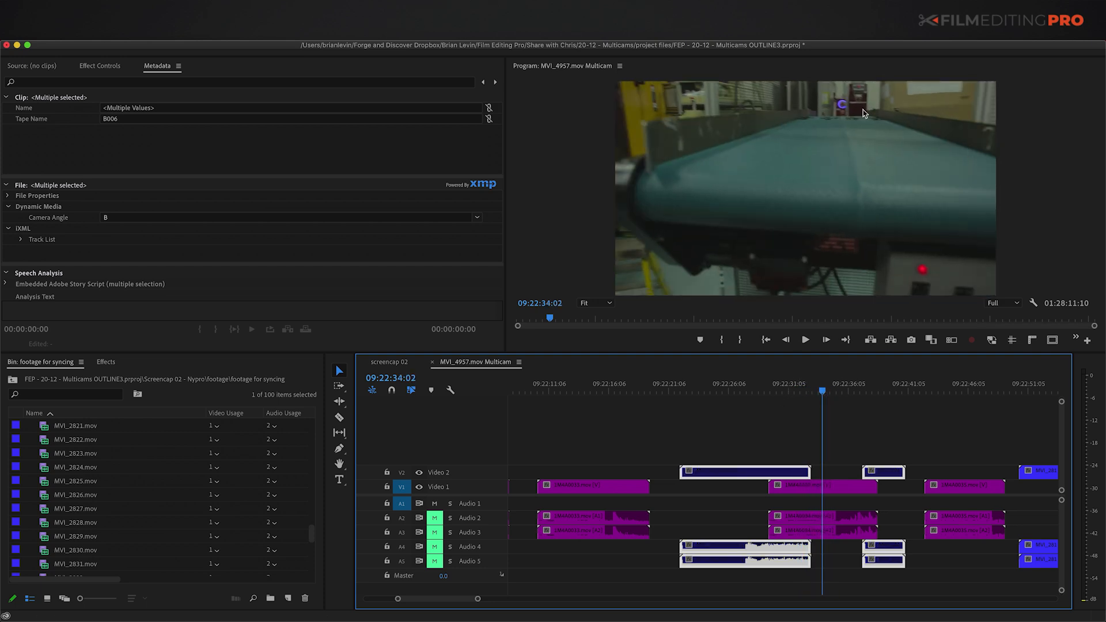
{"action": "key", "text": "shift+super+e"}
{"action": "left_click", "coordinate": [845, 446]}
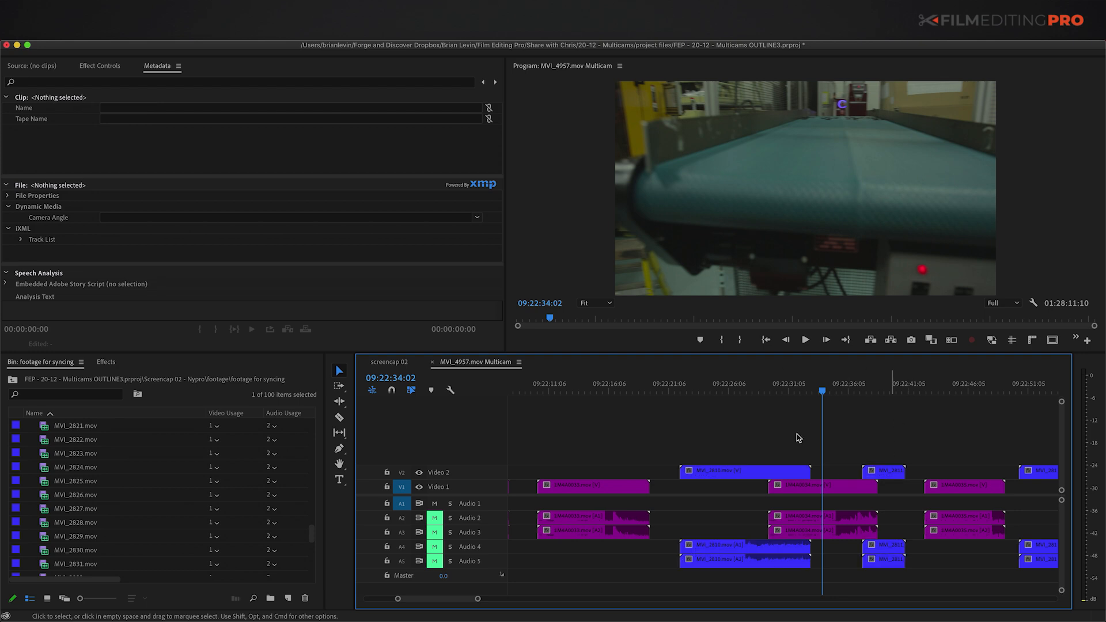
{"action": "key", "text": "minus"}
{"action": "key", "text": "minus"}
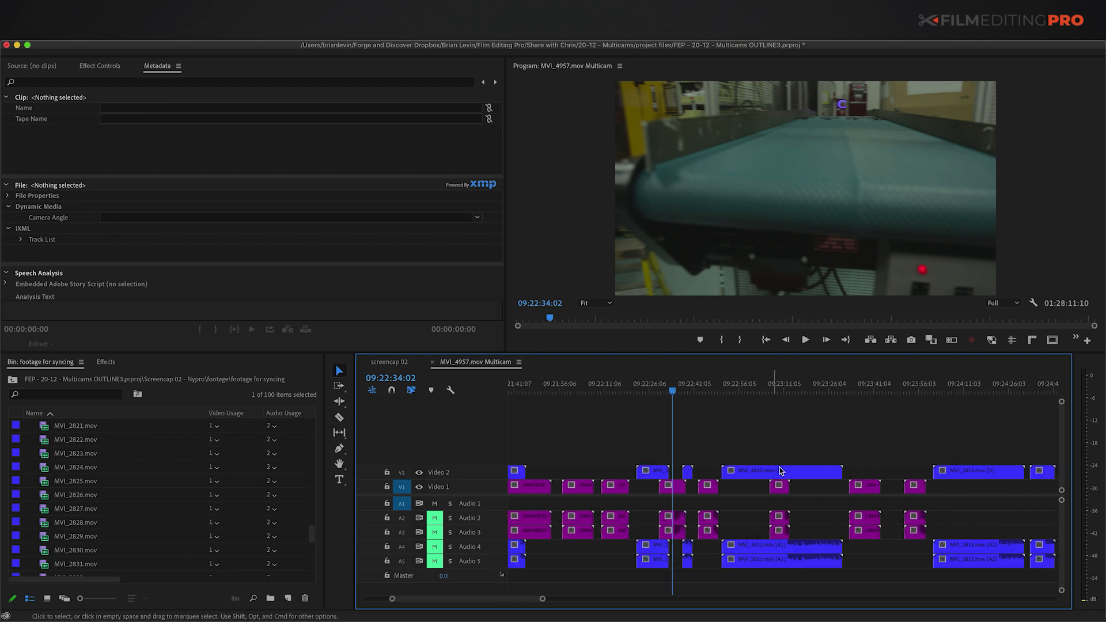
Step: Inspect clip boundaries MVI_2818 through MVI_2823, from 09:26:43:07 to 09:29:00:06
{"action": "scroll", "coordinate": [933, 418], "scroll_direction": "right", "scroll_amount": 5}
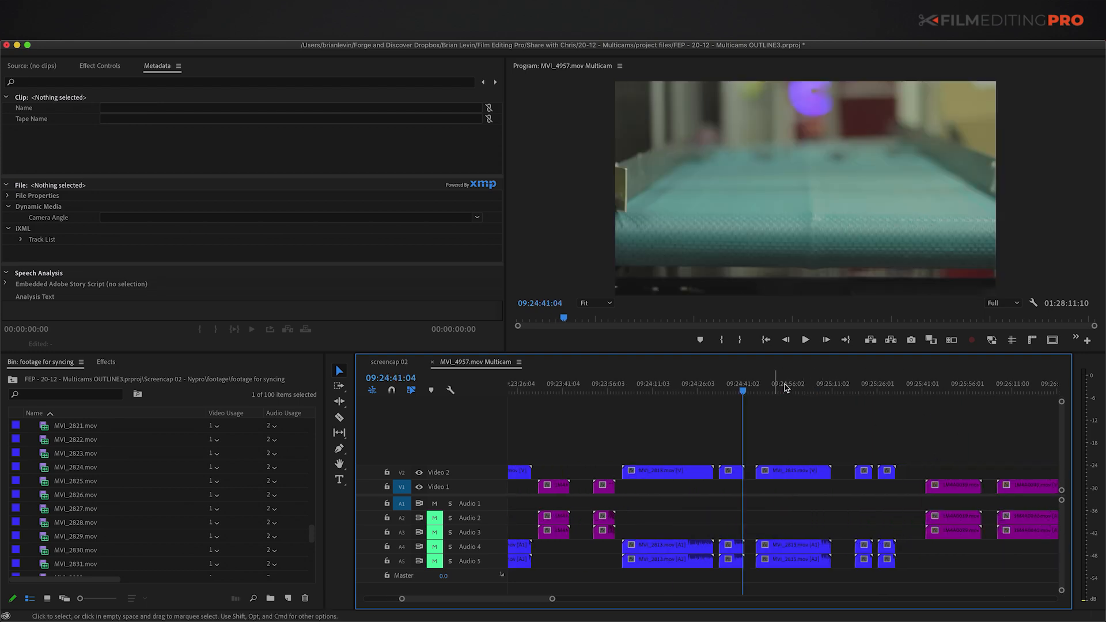
{"action": "left_click_drag", "start_coordinate": [785, 385], "coordinate": [950, 394]}
{"action": "scroll", "coordinate": [972, 422], "scroll_direction": "right", "scroll_amount": 5}
{"action": "left_click_drag", "start_coordinate": [835, 386], "coordinate": [921, 403]}
{"action": "left_click", "coordinate": [920, 472]}
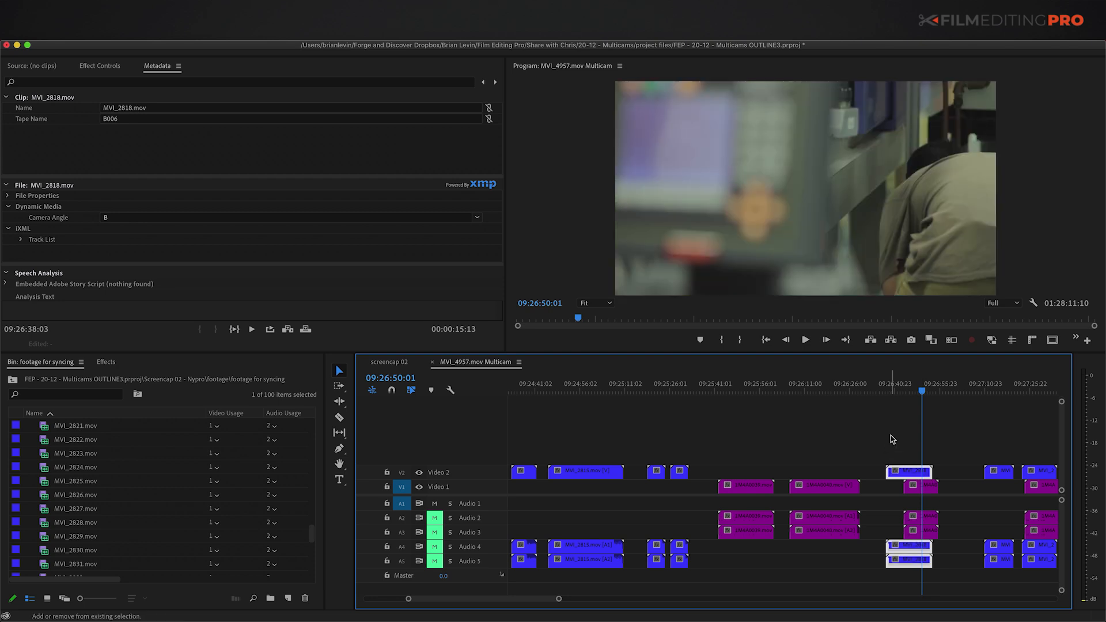
{"action": "left_click", "coordinate": [891, 435]}
{"action": "scroll", "coordinate": [892, 434], "scroll_direction": "right", "scroll_amount": 3}
{"action": "left_click", "coordinate": [893, 390]}
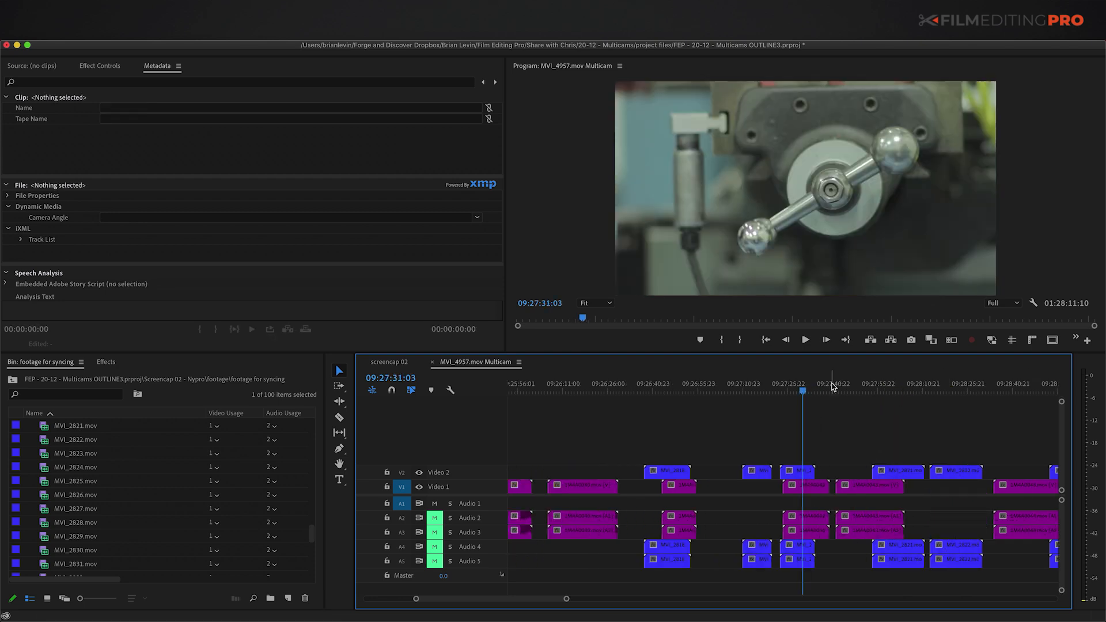
{"action": "left_click", "coordinate": [888, 389]}
{"action": "left_click", "coordinate": [918, 470]}
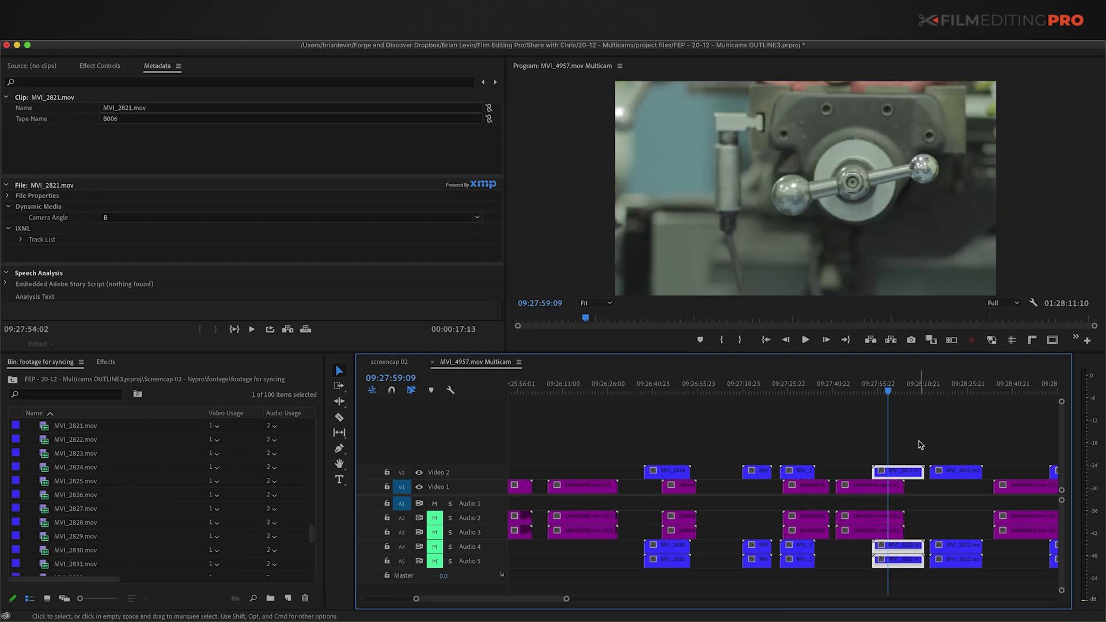
{"action": "left_click", "coordinate": [957, 390]}
{"action": "left_click", "coordinate": [957, 471]}
{"action": "scroll", "coordinate": [965, 473], "scroll_direction": "right", "scroll_amount": 3}
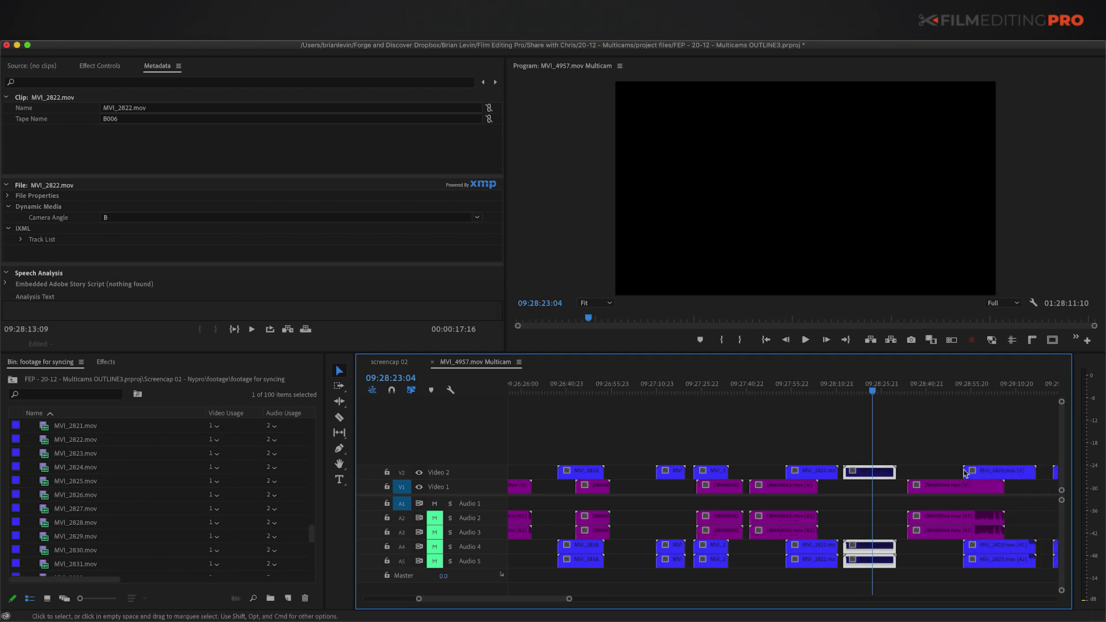
{"action": "scroll", "coordinate": [834, 436], "scroll_direction": "right", "scroll_amount": 3}
{"action": "left_click", "coordinate": [751, 431]}
{"action": "left_click", "coordinate": [786, 383]}
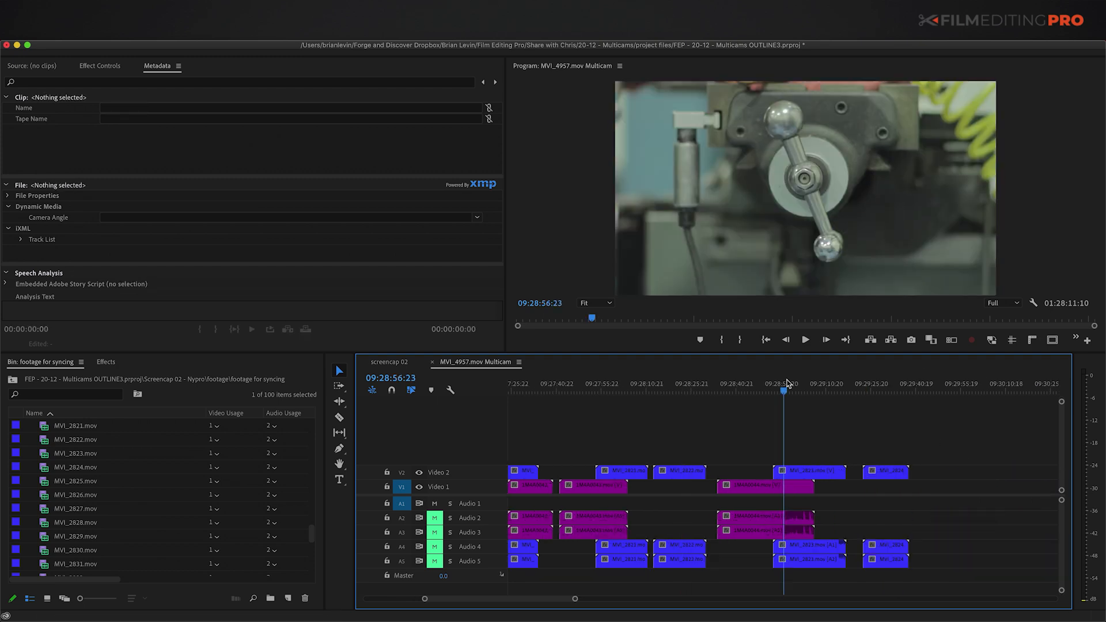
{"action": "left_click", "coordinate": [794, 385]}
{"action": "left_click", "coordinate": [830, 471]}
{"action": "left_click", "coordinate": [860, 452]}
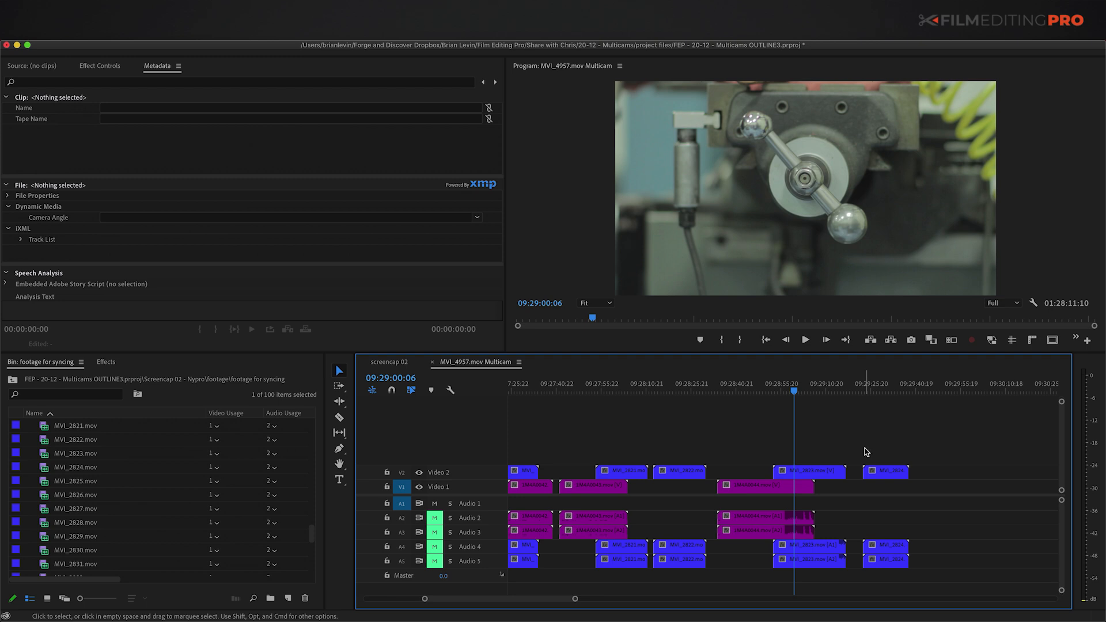
Step: Continue inspecting clips MVI_2828 through MVI_2839, around 10:21:49:12
{"action": "key", "text": "minus"}
{"action": "scroll", "coordinate": [871, 448], "scroll_direction": "right", "scroll_amount": 3}
{"action": "key", "text": "minus"}
{"action": "key", "text": "minus"}
{"action": "left_click", "coordinate": [823, 385]}
{"action": "key", "text": "equal"}
{"action": "key", "text": "equal"}
{"action": "key", "text": "equal"}
{"action": "left_click", "coordinate": [871, 385]}
{"action": "left_click_drag", "start_coordinate": [854, 440], "coordinate": [876, 469]}
{"action": "left_click", "coordinate": [945, 385]}
{"action": "scroll", "coordinate": [870, 433], "scroll_direction": "right", "scroll_amount": 7}
{"action": "left_click", "coordinate": [593, 472]}
{"action": "left_click_drag", "start_coordinate": [601, 396], "coordinate": [713, 395]}
{"action": "scroll", "coordinate": [714, 426], "scroll_direction": "right", "scroll_amount": 5}
{"action": "left_click", "coordinate": [714, 472]}
{"action": "left_click", "coordinate": [786, 392]}
{"action": "scroll", "coordinate": [864, 415], "scroll_direction": "right", "scroll_amount": 1}
{"action": "left_click", "coordinate": [952, 392]}
{"action": "scroll", "coordinate": [975, 442], "scroll_direction": "right", "scroll_amount": 8}
{"action": "left_click", "coordinate": [778, 473]}
Step: Add sequence markers at the section breaks around MVI_2839, MVI_2840 and the next shoot
{"action": "left_click_drag", "start_coordinate": [777, 380], "coordinate": [793, 406]}
{"action": "key", "text": "m"}
{"action": "left_click", "coordinate": [868, 384]}
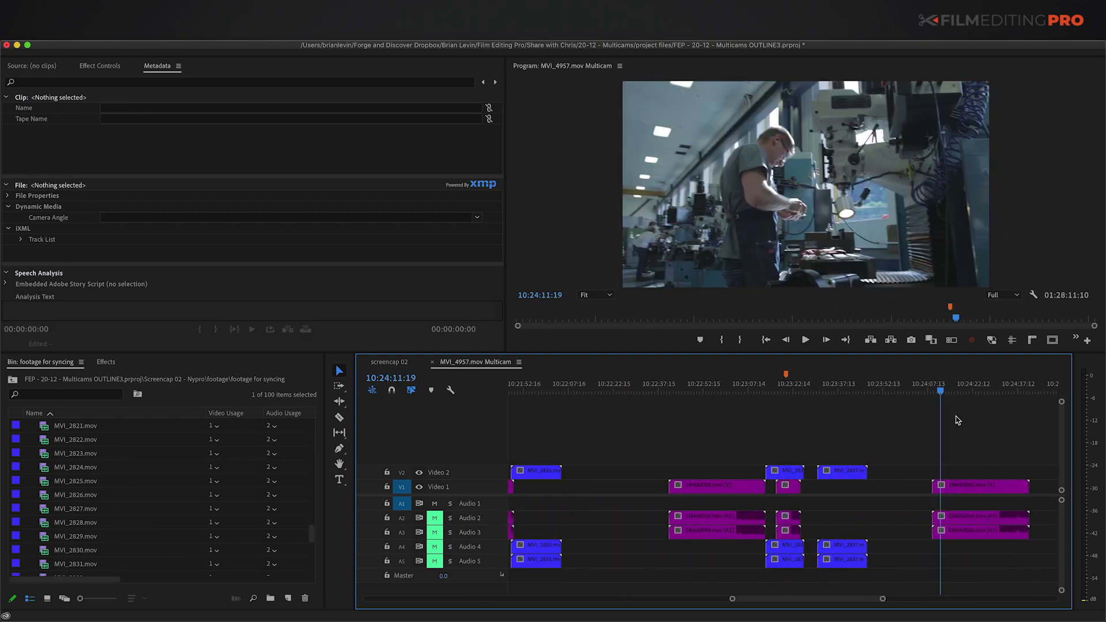
{"action": "scroll", "coordinate": [904, 412], "scroll_direction": "right", "scroll_amount": 20}
{"action": "left_click", "coordinate": [783, 384]}
{"action": "left_click", "coordinate": [774, 471]}
{"action": "left_click", "coordinate": [827, 471]}
{"action": "scroll", "coordinate": [922, 426], "scroll_direction": "right", "scroll_amount": 5}
{"action": "left_click", "coordinate": [971, 391]}
{"action": "key", "text": "minus"}
{"action": "left_click", "coordinate": [940, 392]}
{"action": "left_click", "coordinate": [758, 473]}
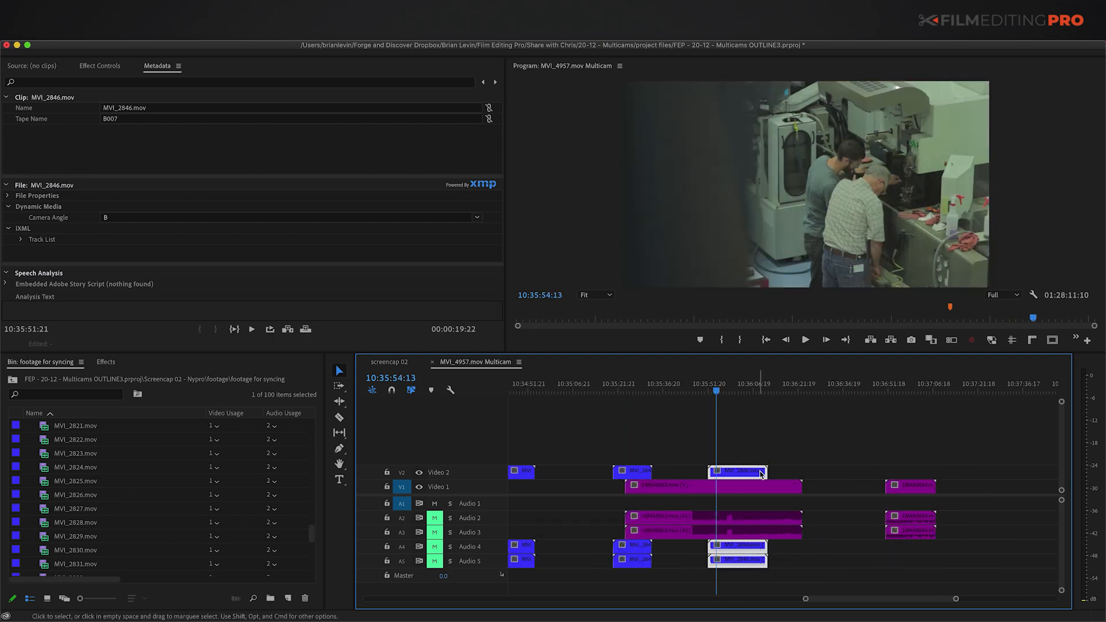
{"action": "left_click", "coordinate": [914, 391]}
{"action": "key", "text": "minus"}
{"action": "key", "text": "minus"}
{"action": "key", "text": "minus"}
{"action": "key", "text": "minus"}
{"action": "left_click", "coordinate": [637, 387]}
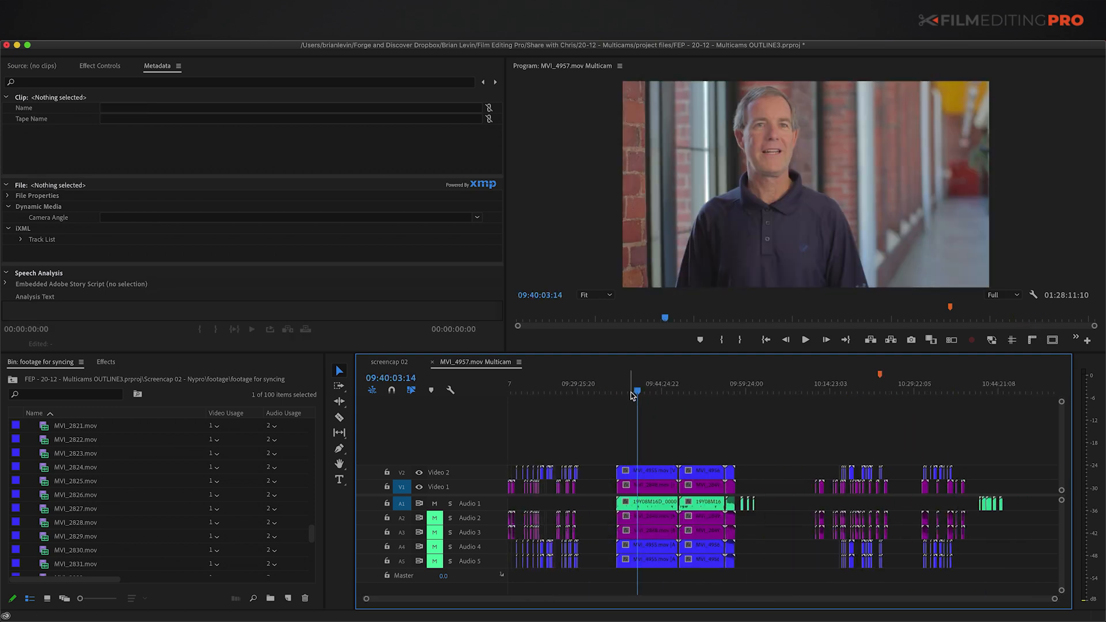
Step: Temporarily disable the Video 2 and Video 1 clips to check the angles, then re-enable them
{"action": "key", "text": "equal"}
{"action": "key", "text": "equal"}
{"action": "key", "text": "equal"}
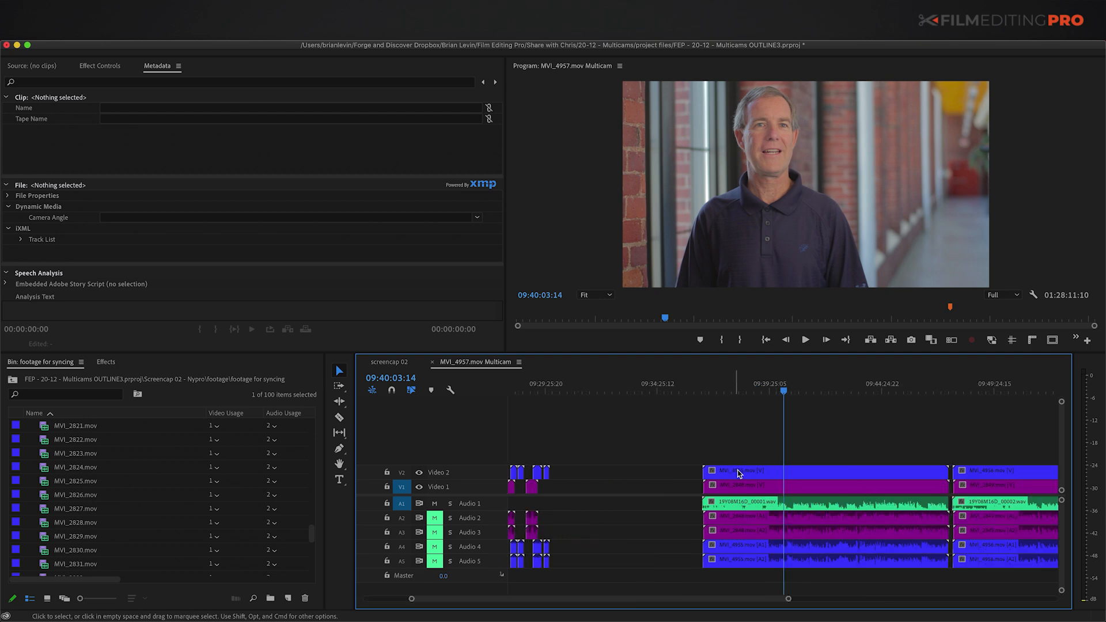
{"action": "left_click", "coordinate": [753, 472]}
{"action": "key", "text": "shift+super+e"}
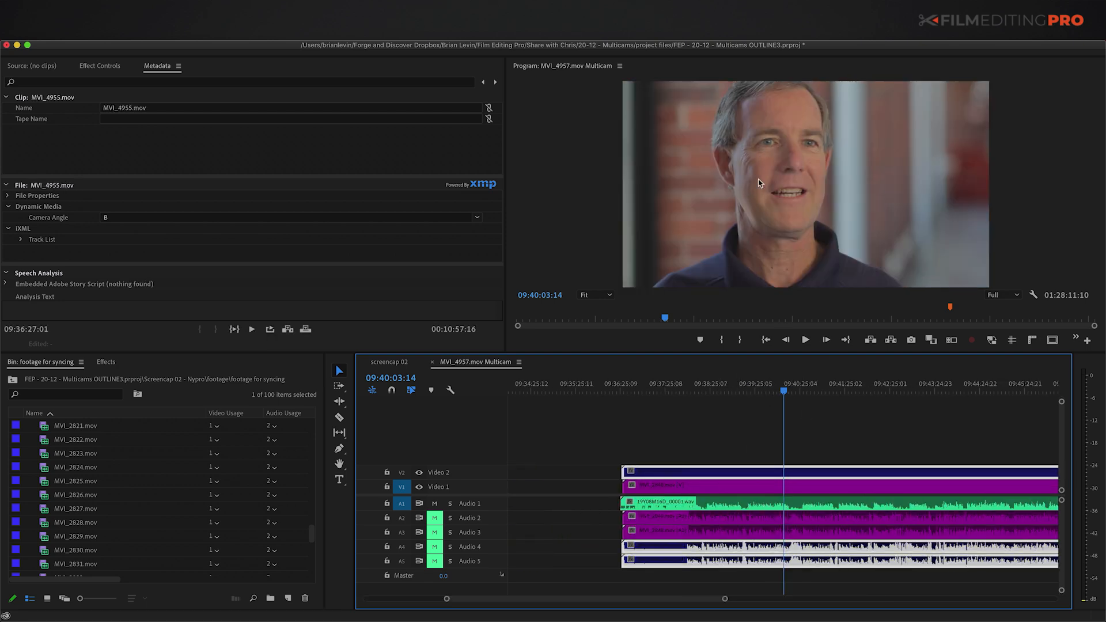
{"action": "left_click", "coordinate": [762, 485]}
{"action": "key", "text": "shift+super+e"}
{"action": "left_click_drag", "start_coordinate": [772, 506], "coordinate": [749, 442]}
{"action": "key", "text": "shift+super+e"}
{"action": "left_click", "coordinate": [750, 440]}
{"action": "key", "text": "minus"}
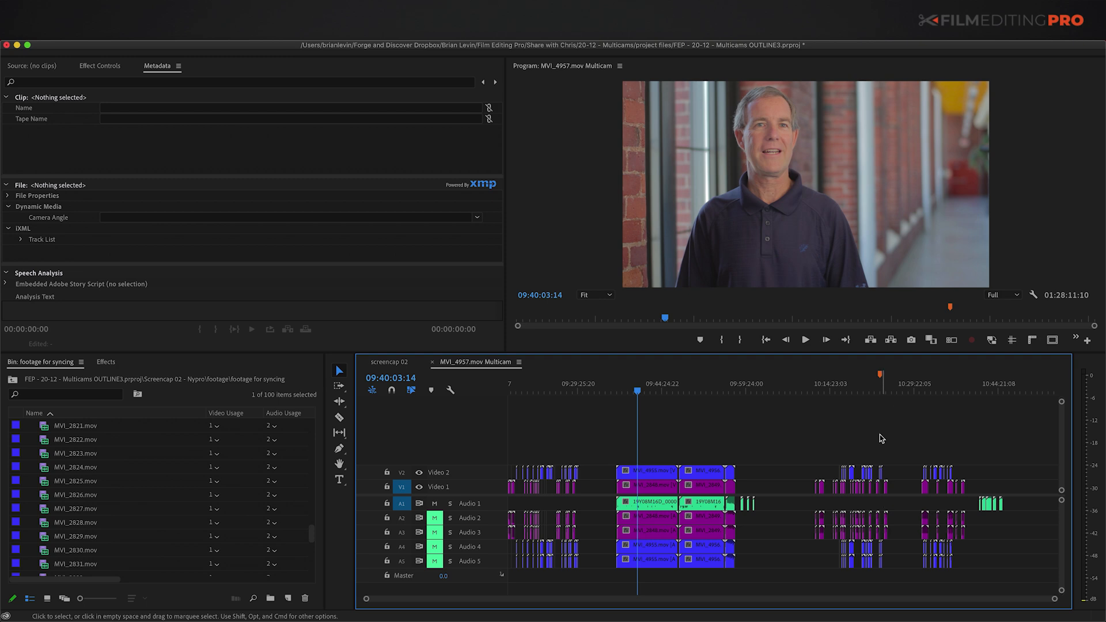
Step: Add three markers at the interview breaks and bring the MVI_4957.mov Multicam sequence into view in the bin
{"action": "key", "text": "m"}
{"action": "left_click", "coordinate": [688, 389]}
{"action": "key", "text": "m"}
{"action": "left_click", "coordinate": [731, 392]}
{"action": "key", "text": "m"}
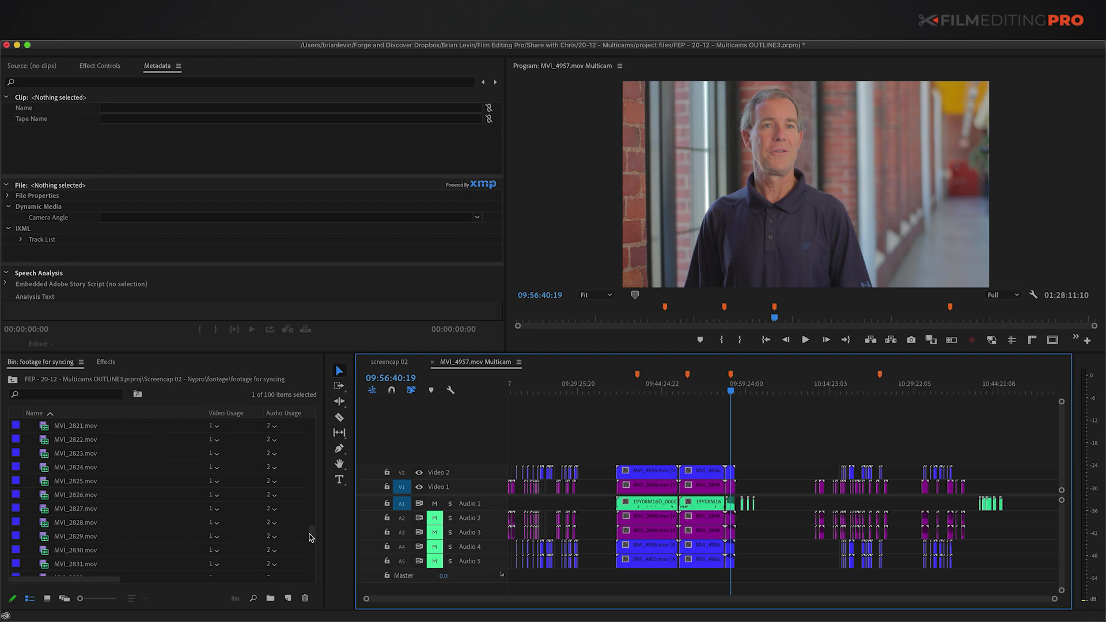
{"action": "left_click_drag", "start_coordinate": [310, 537], "coordinate": [313, 574]}
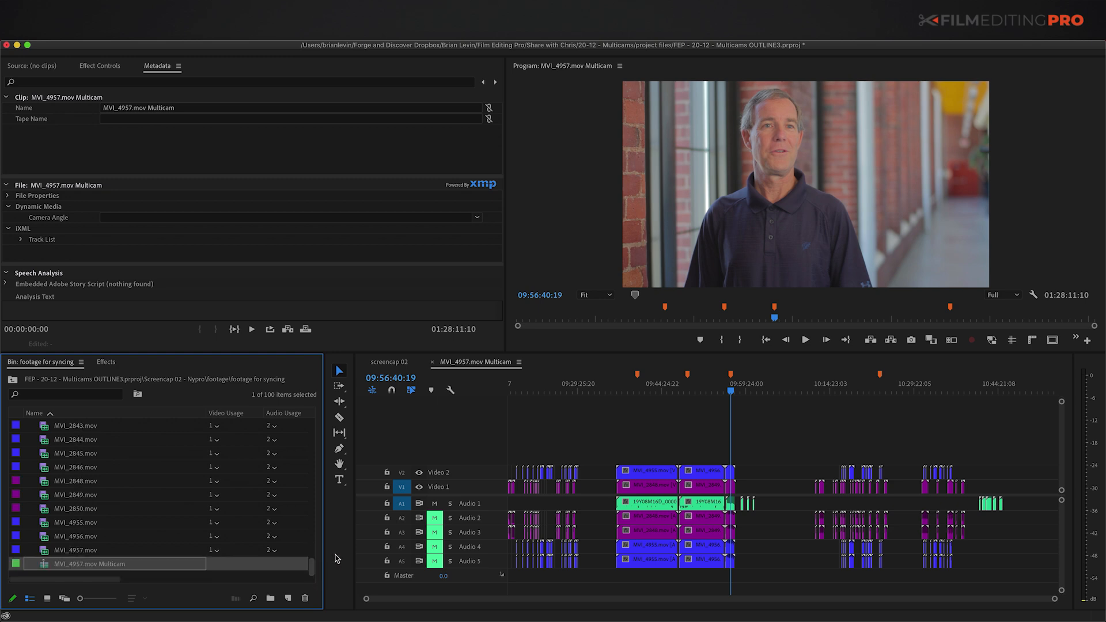
Step: Duplicate the MVI_4957.mov Multicam sequence four times
{"action": "right_click", "coordinate": [44, 569]}
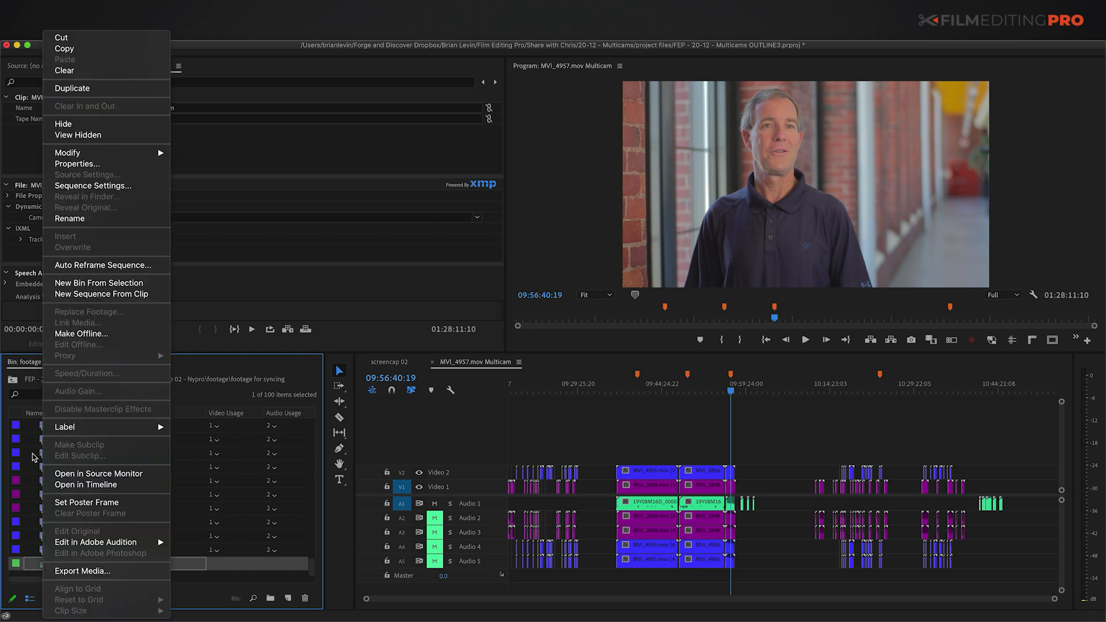
{"action": "left_click", "coordinate": [72, 88]}
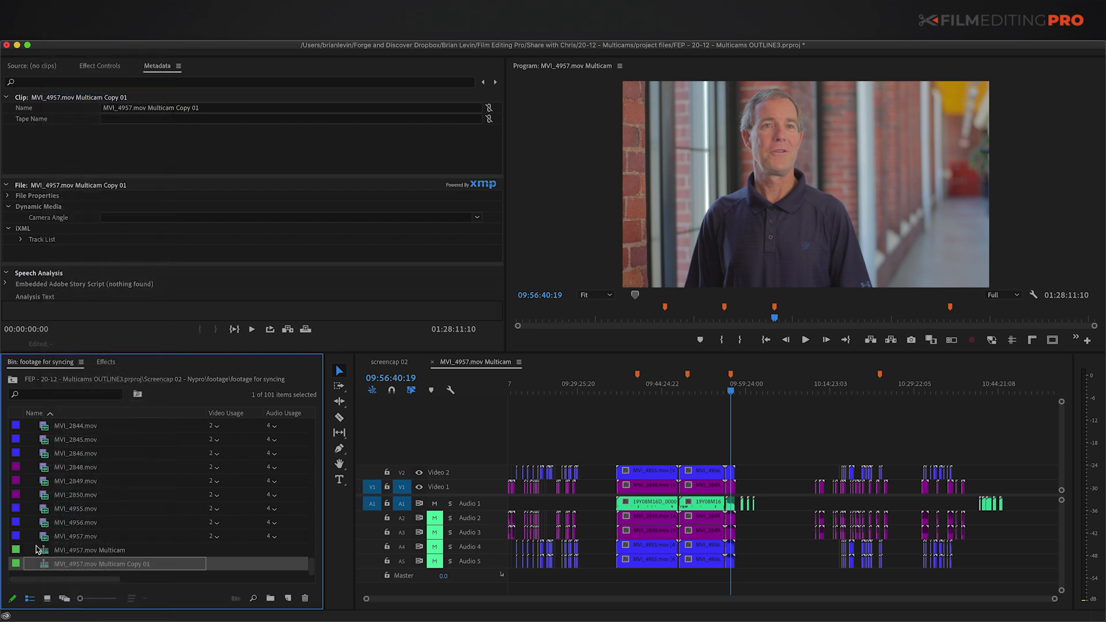
{"action": "key", "text": "super+shift+slash"}
{"action": "key", "text": "super+shift+slash"}
{"action": "key", "text": "super+shift+slash"}
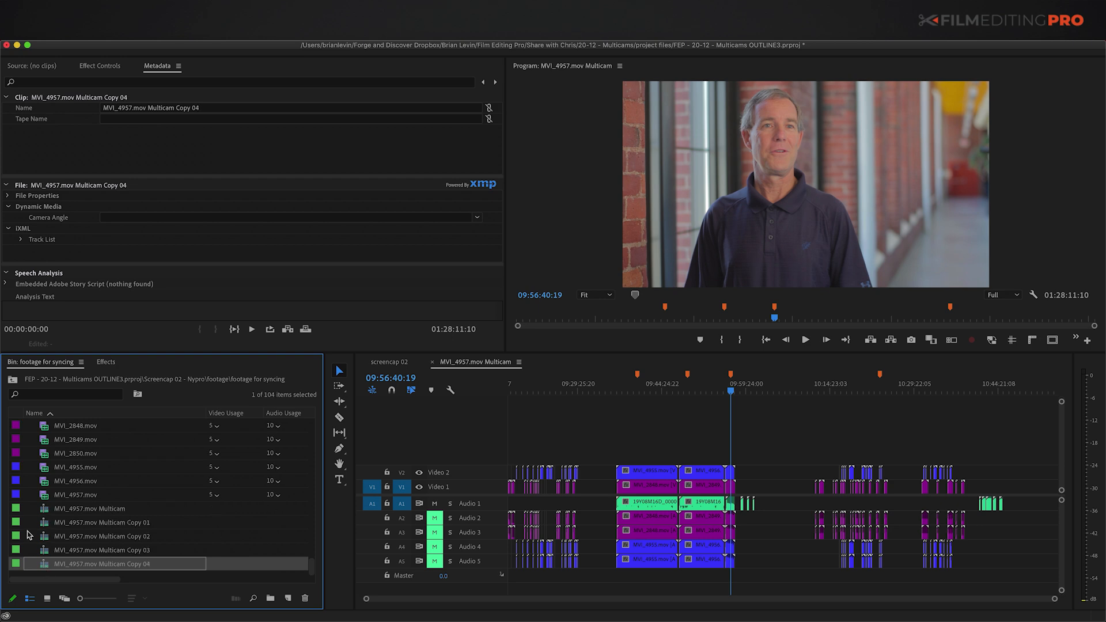
Step: Open Multicam Copy 01–04 as timeline tabs and zoom into Copy 04's workshop section
{"action": "left_click", "coordinate": [40, 523], "text": "shift"}
{"action": "right_click", "coordinate": [48, 524]}
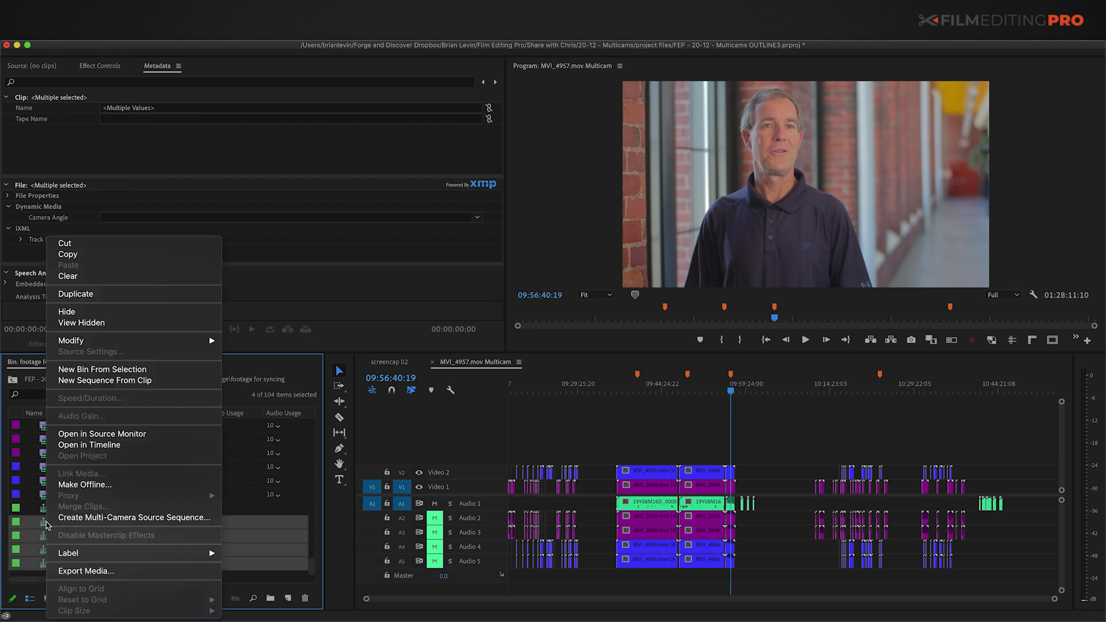
{"action": "left_click", "coordinate": [89, 444]}
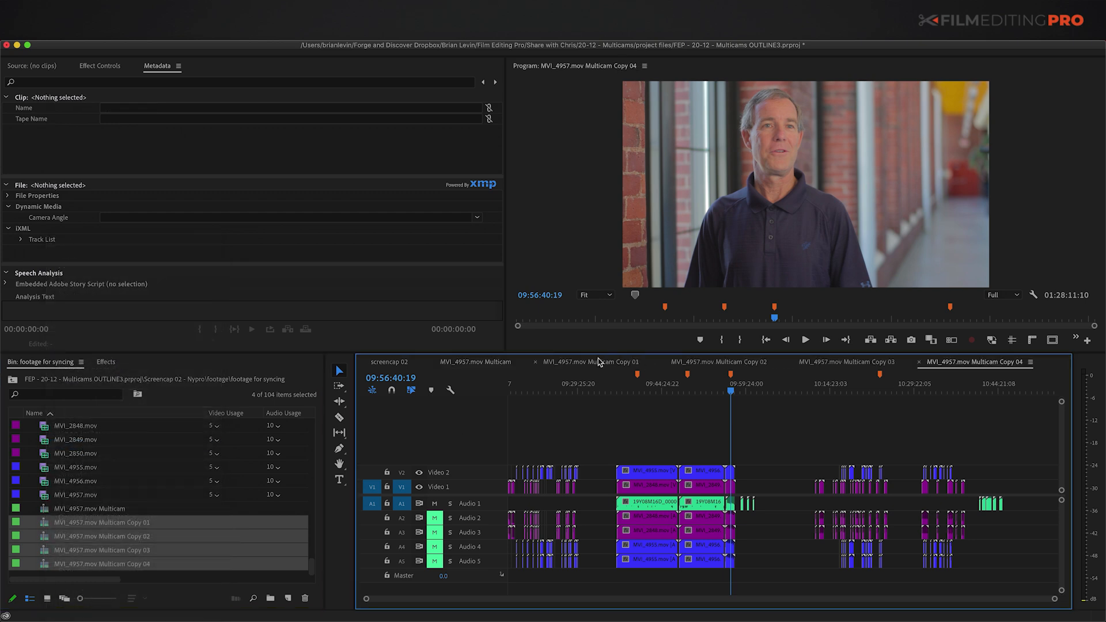
{"action": "left_click", "coordinate": [886, 392]}
{"action": "key", "text": "equal"}
{"action": "key", "text": "equal"}
{"action": "key", "text": "equal"}
{"action": "key", "text": "equal"}
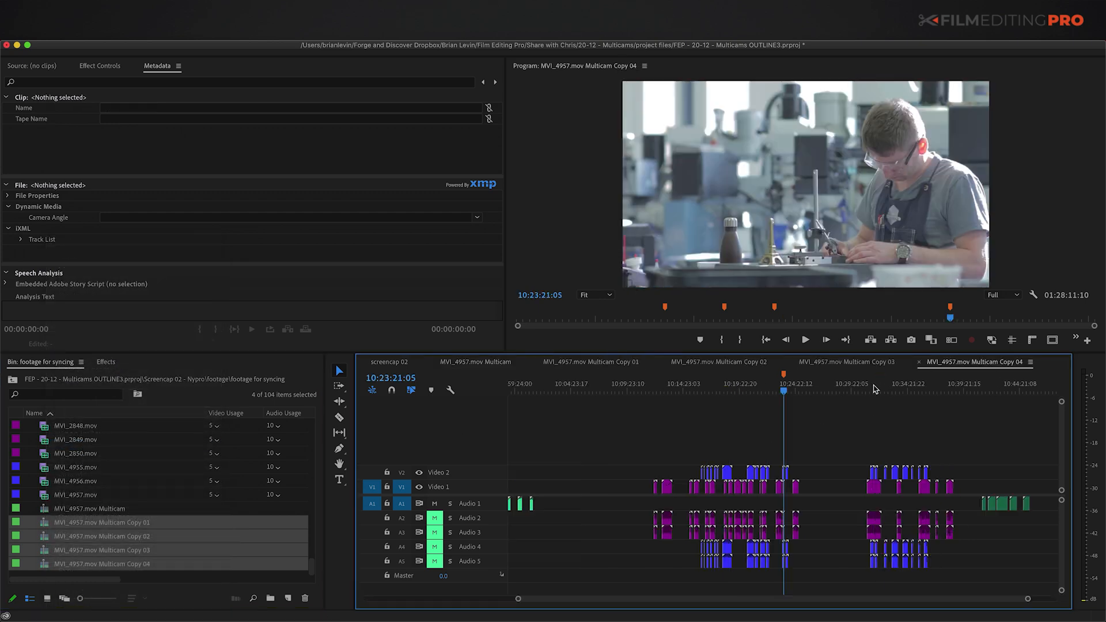
Step: Delete all clips after and before the workshop section in Copy 04 using the track select tools
{"action": "key", "text": "equal"}
{"action": "key", "text": "a"}
{"action": "left_click", "coordinate": [829, 473]}
{"action": "key", "text": "Delete"}
{"action": "key", "text": "shift+a"}
{"action": "left_click", "coordinate": [723, 476]}
{"action": "key", "text": "Delete"}
{"action": "key", "text": "v"}
Step: Clear all sequence markers from the Copy 04 timeline
{"action": "left_click", "coordinate": [737, 471]}
{"action": "left_click", "coordinate": [760, 448]}
{"action": "key", "text": "backslash"}
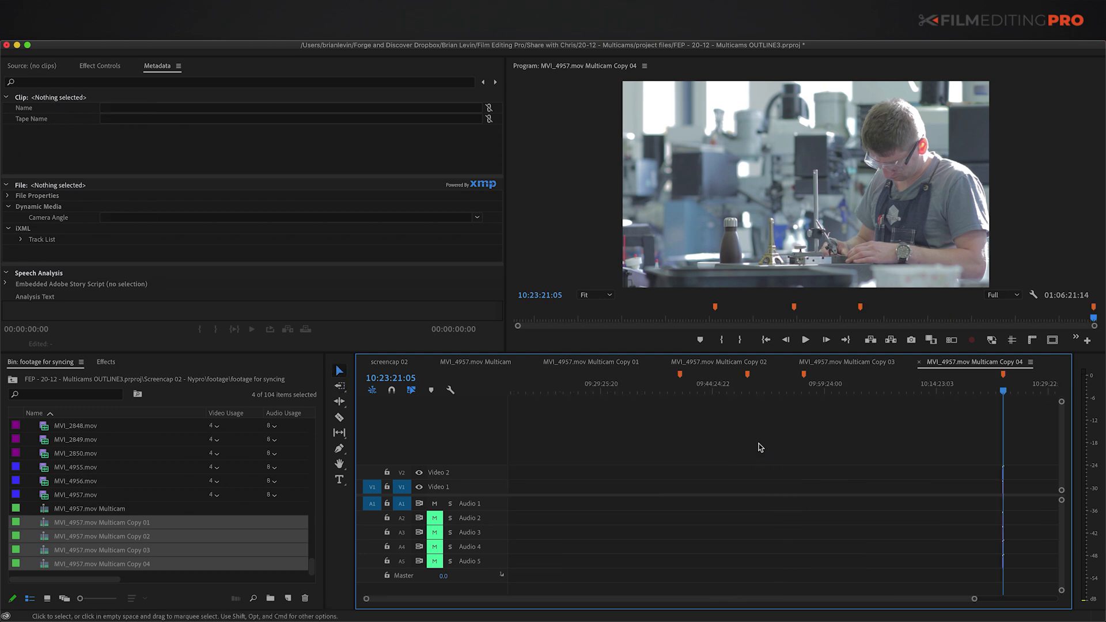
{"action": "key", "text": "backslash"}
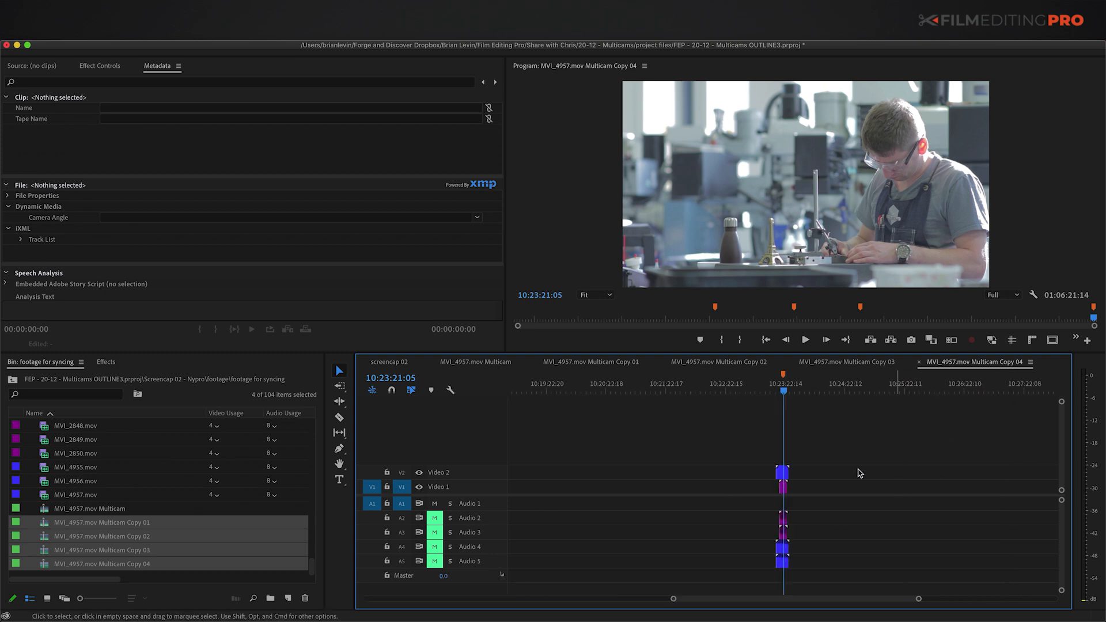
{"action": "right_click", "coordinate": [774, 386]}
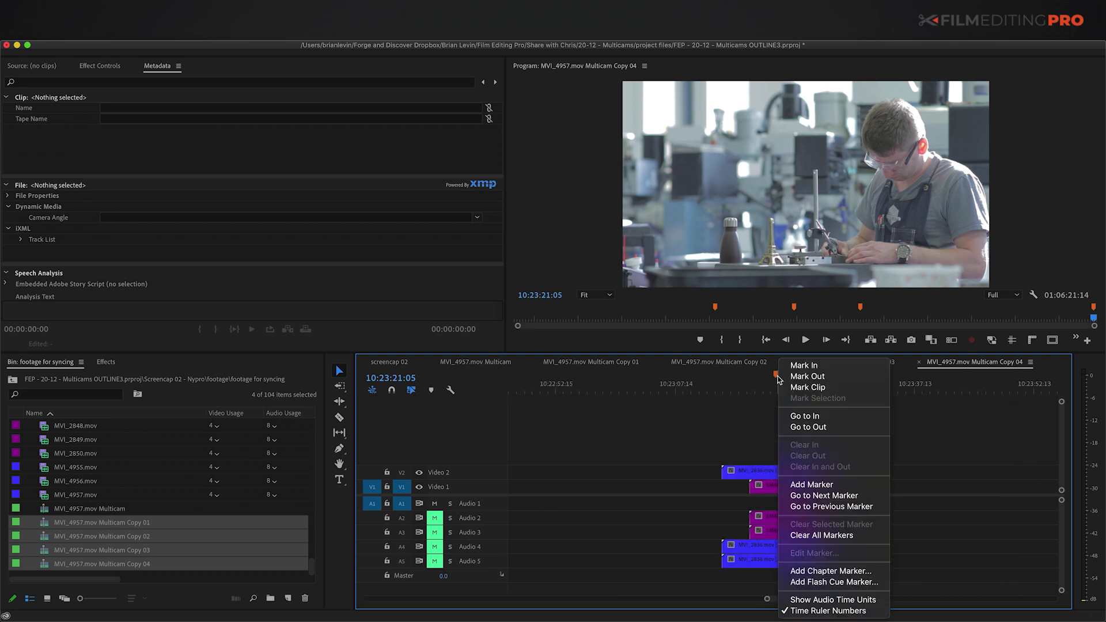
{"action": "left_click", "coordinate": [796, 533]}
Step: Ripple-delete the leading gap so the workshop clips start at the sequence beginning
{"action": "key", "text": "backslash"}
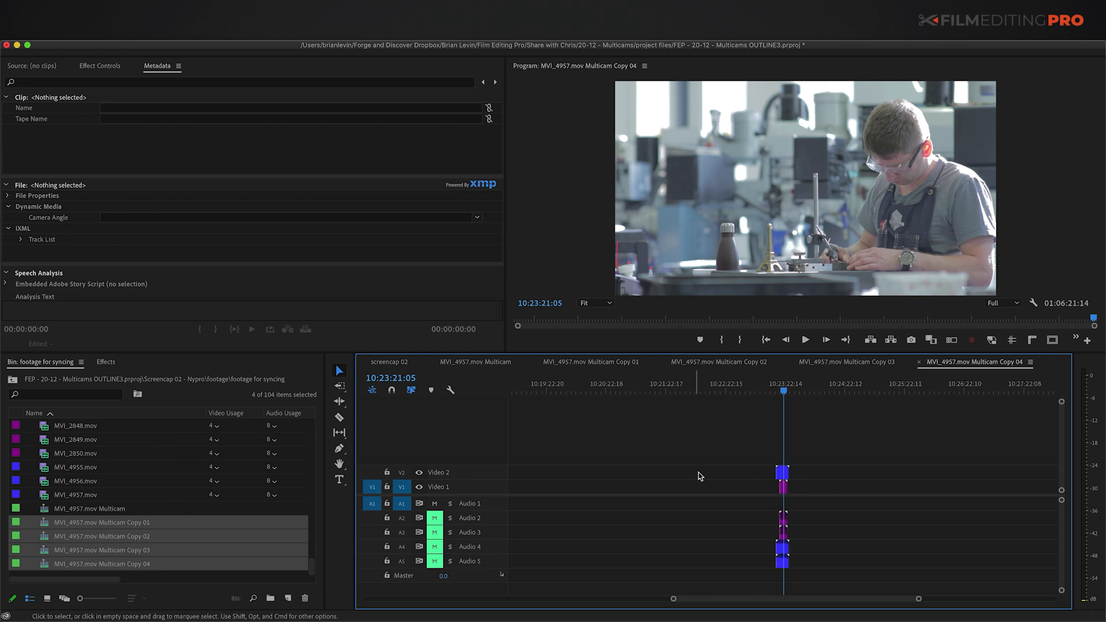
{"action": "key", "text": "Home"}
{"action": "left_click", "coordinate": [799, 476]}
{"action": "key", "text": "Delete"}
{"action": "key", "text": "equal"}
{"action": "key", "text": "equal"}
{"action": "key", "text": "equal"}
{"action": "key", "text": "equal"}
{"action": "key", "text": "equal"}
{"action": "key", "text": "equal"}
{"action": "key", "text": "equal"}
{"action": "key", "text": "equal"}
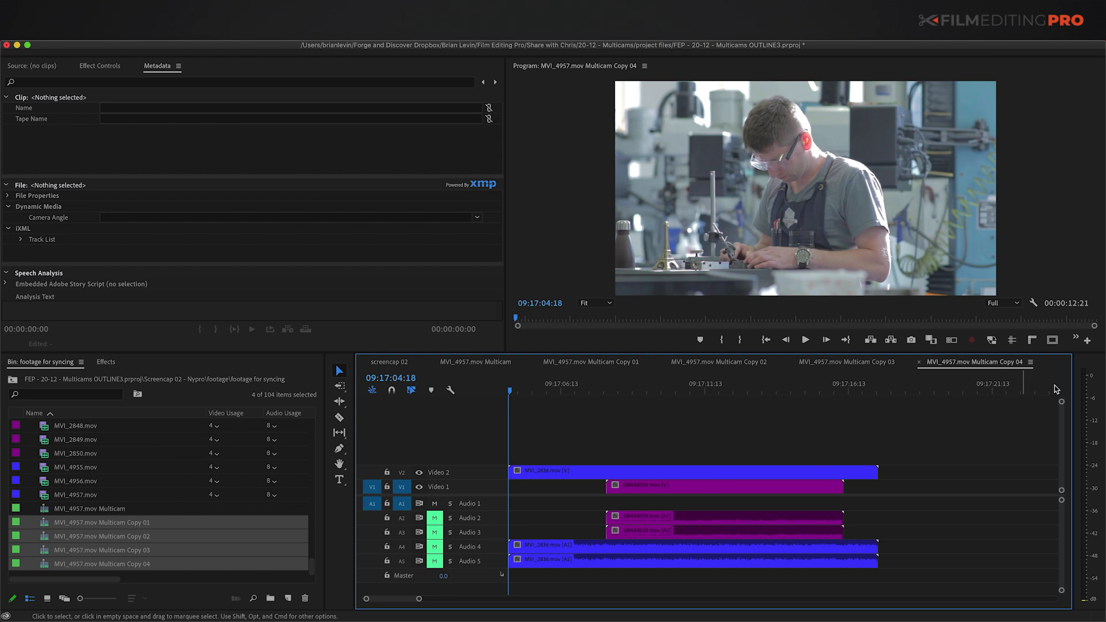
{"action": "left_click", "coordinate": [1030, 362]}
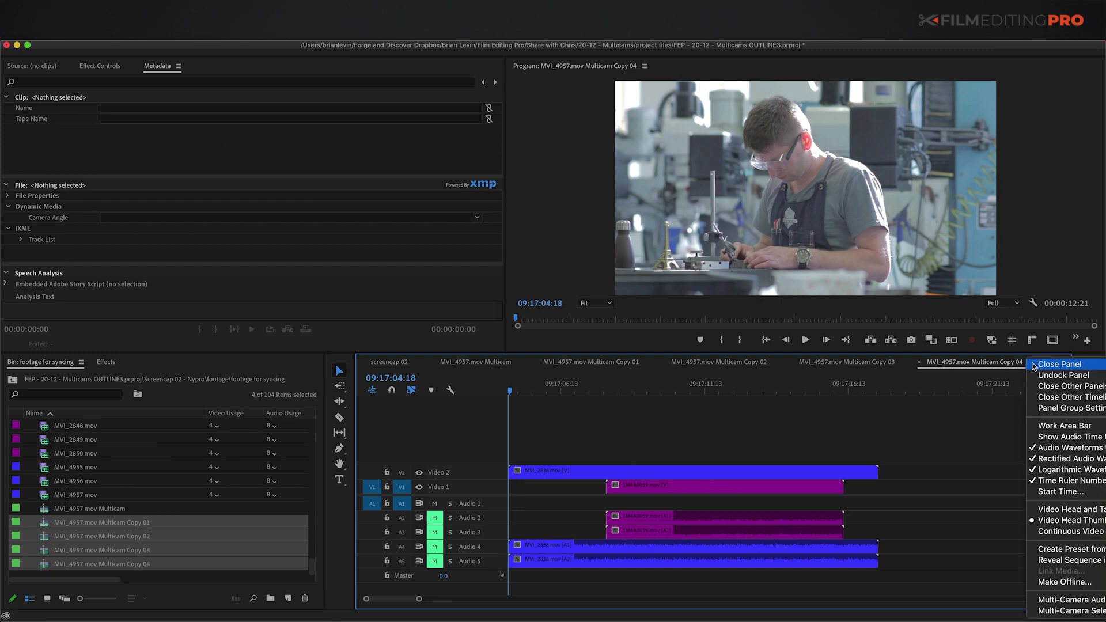
Step: Set Copy 04's start time by its first clip (10:23:13:11), not as default, and close it
{"action": "left_click", "coordinate": [1044, 492]}
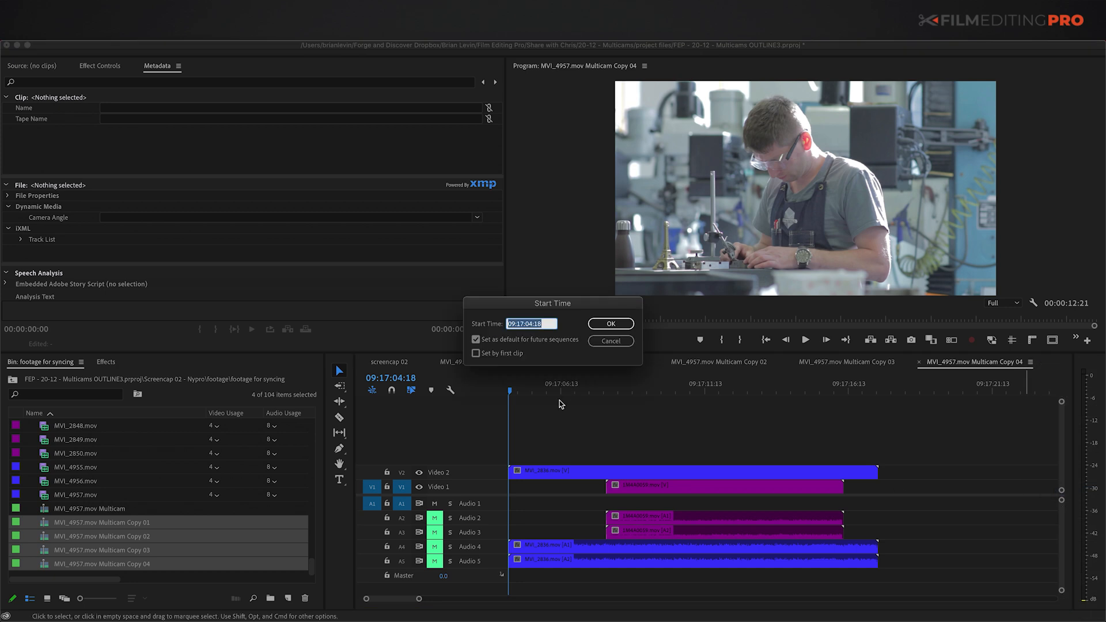
{"action": "left_click", "coordinate": [486, 340]}
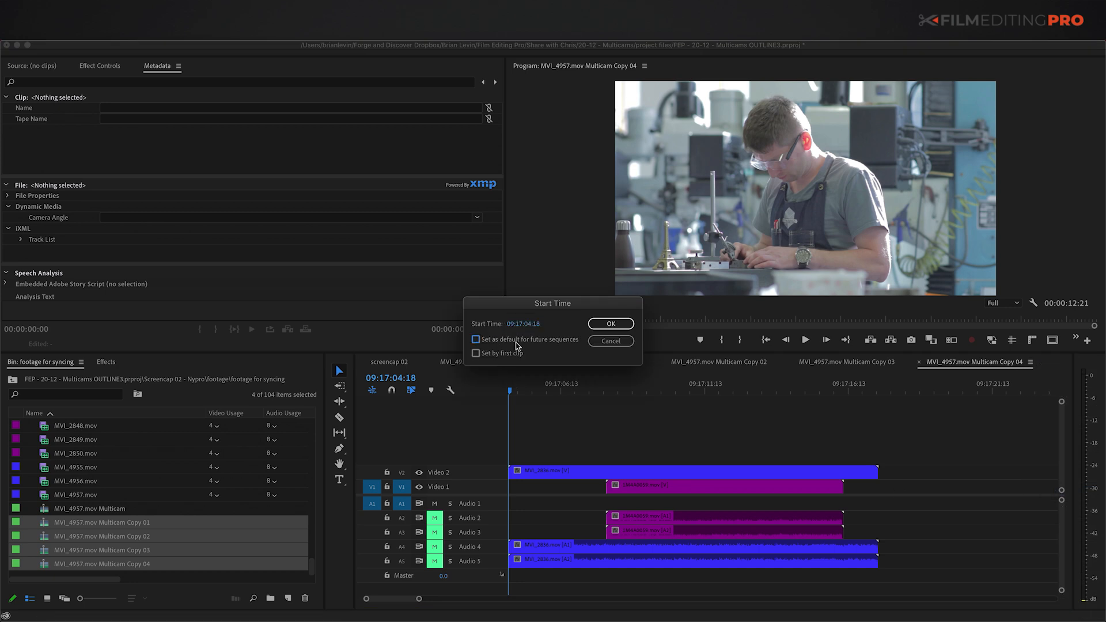
{"action": "left_click", "coordinate": [476, 354]}
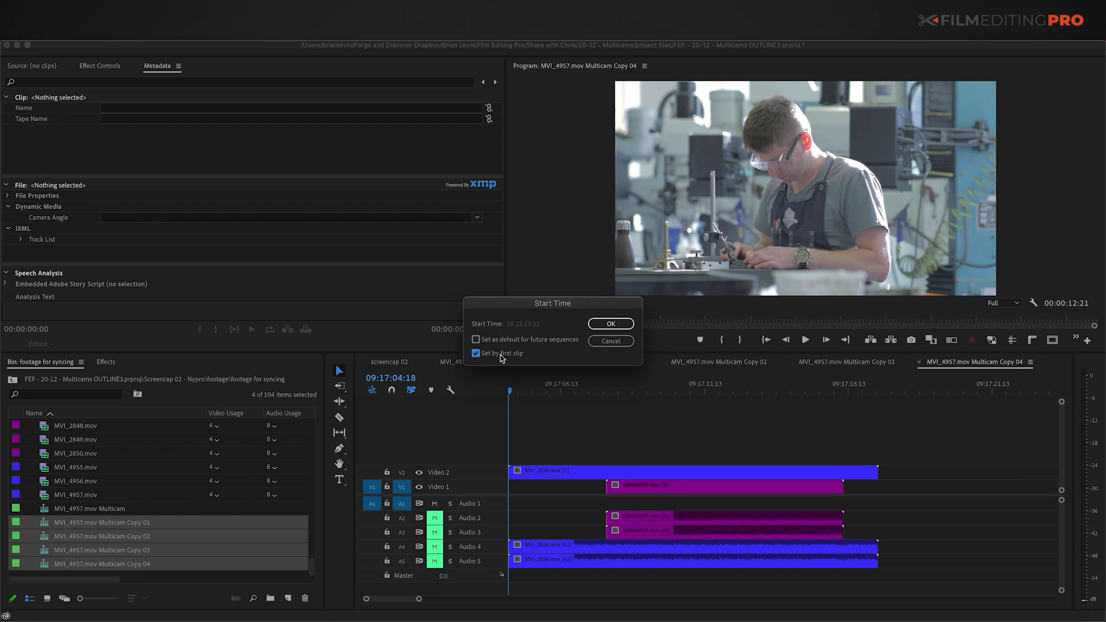
{"action": "left_click", "coordinate": [610, 323]}
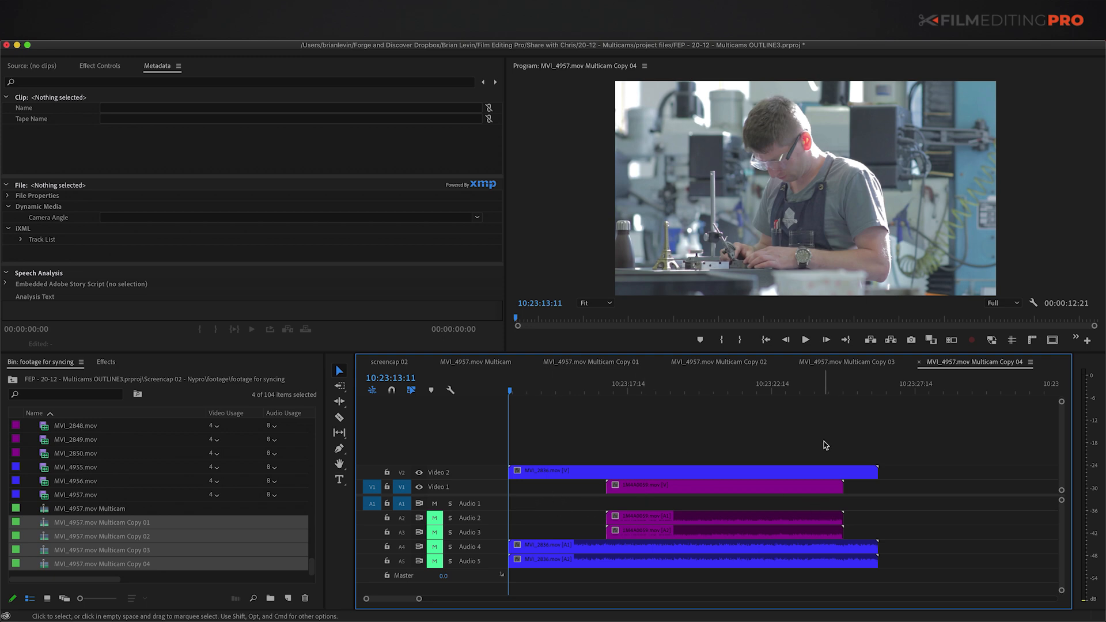
{"action": "key", "text": "super+w"}
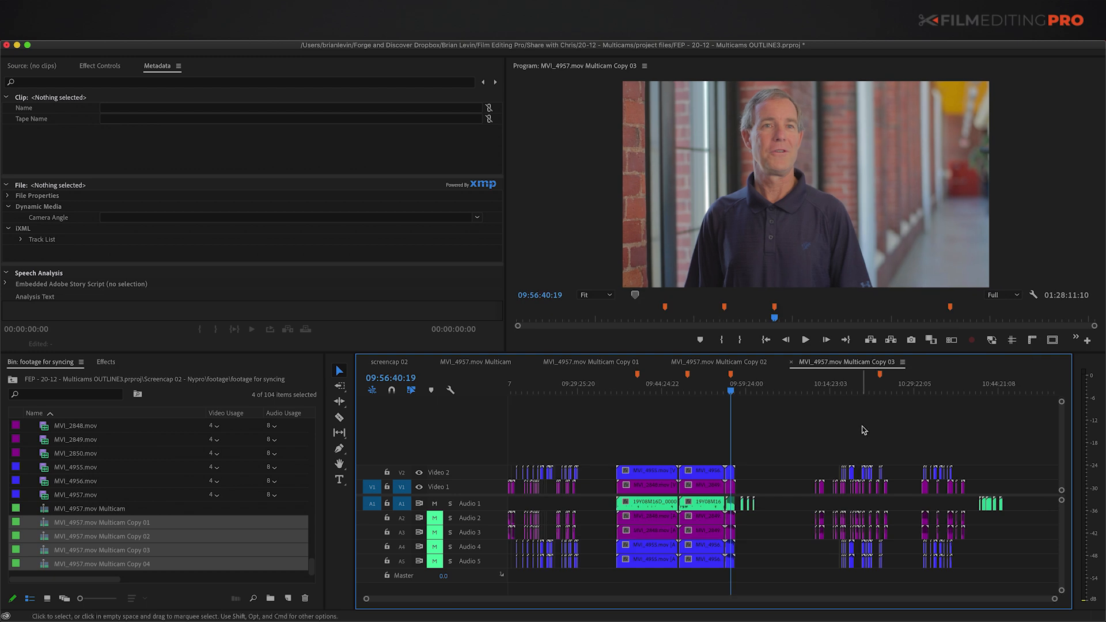
Step: In Copy 03, delete the clips before the kept section and close the gap at the start
{"action": "key", "text": "shift+a"}
{"action": "left_click", "coordinate": [647, 478]}
{"action": "key", "text": "Delete"}
{"action": "key", "text": "v"}
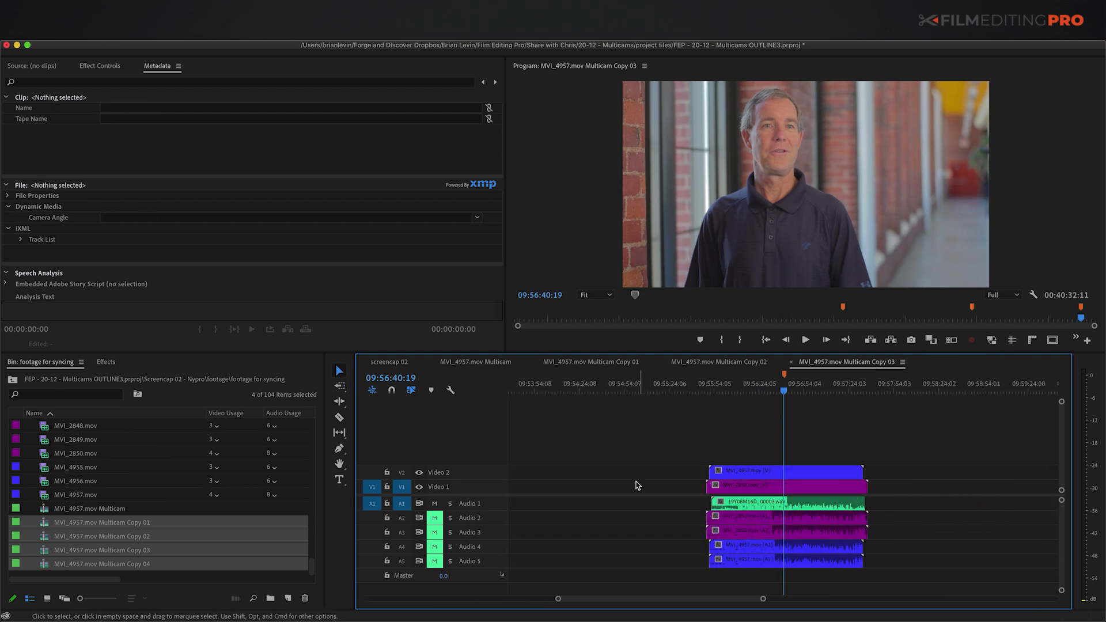
{"action": "left_click", "coordinate": [638, 484]}
{"action": "key", "text": "Delete"}
{"action": "key", "text": "Home"}
Step: Set Copy 03's start time from its first clip (09:55:48:22) and clear all its markers
{"action": "key", "text": "super+shift+t"}
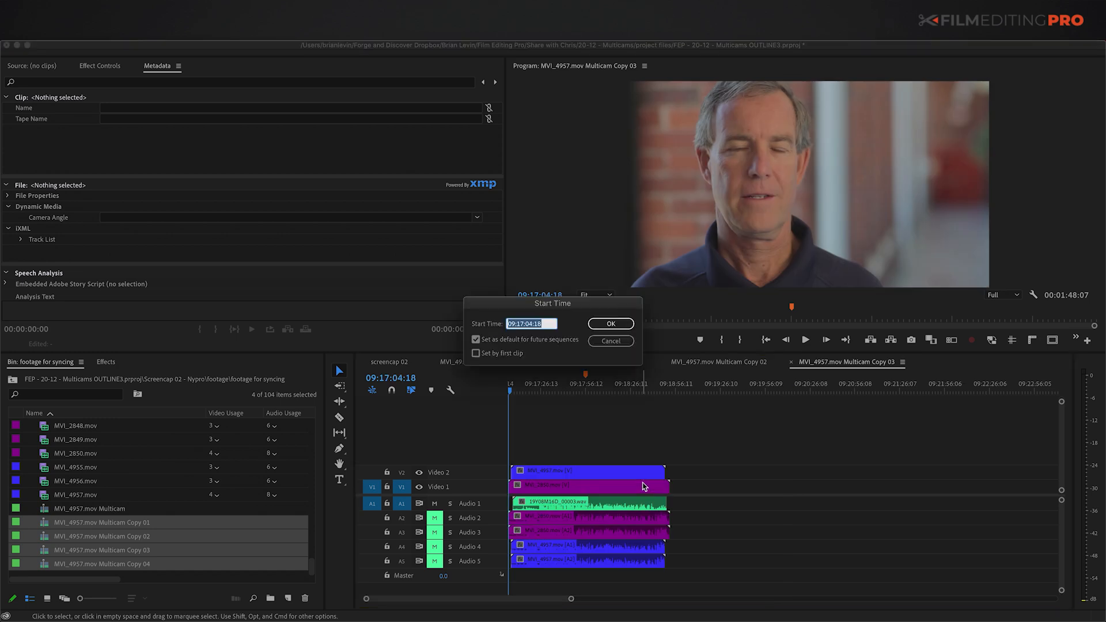
{"action": "left_click", "coordinate": [494, 341]}
{"action": "left_click", "coordinate": [497, 357]}
{"action": "left_click", "coordinate": [612, 323]}
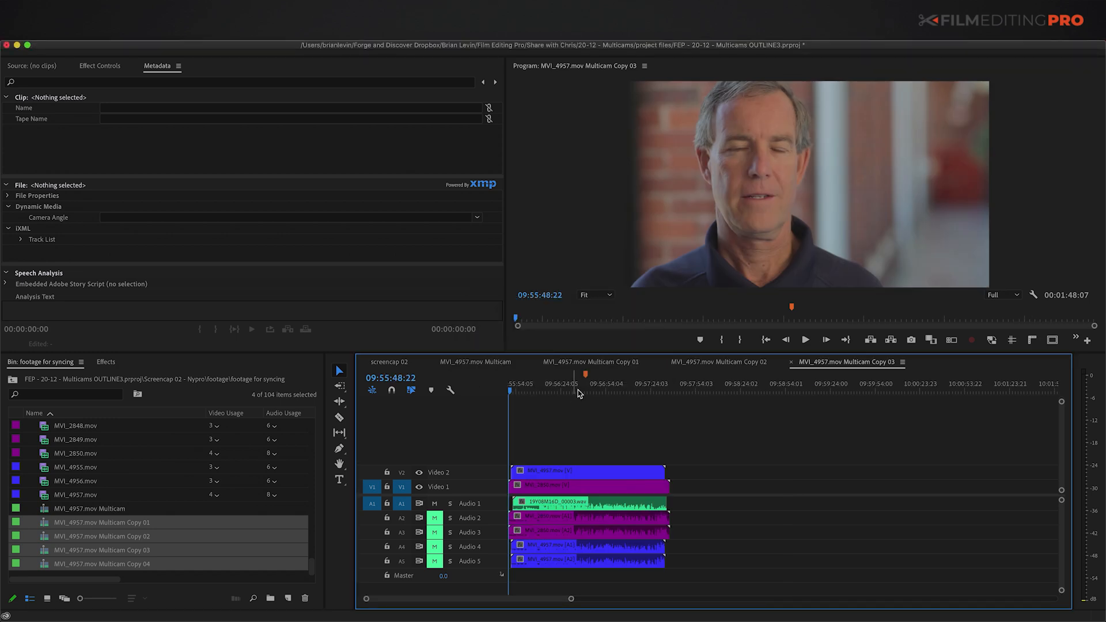
{"action": "right_click", "coordinate": [586, 377]}
{"action": "left_click", "coordinate": [617, 535]}
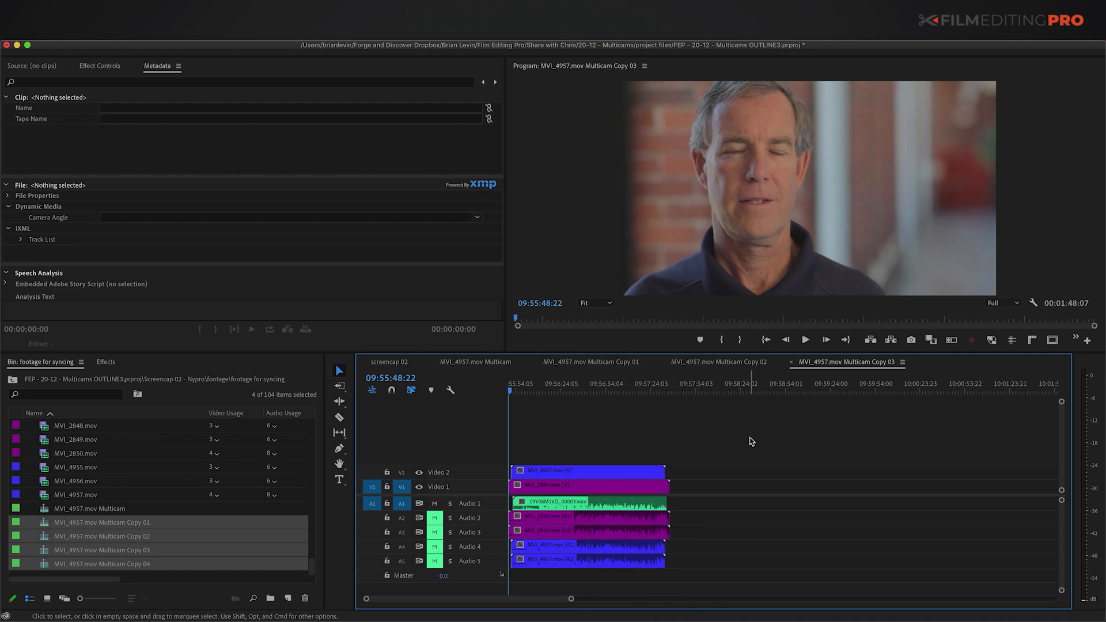
Step: In Copy 02, delete the clips before the kept section and close the starting gap
{"action": "left_click", "coordinate": [729, 362]}
{"action": "key", "text": "shift+a"}
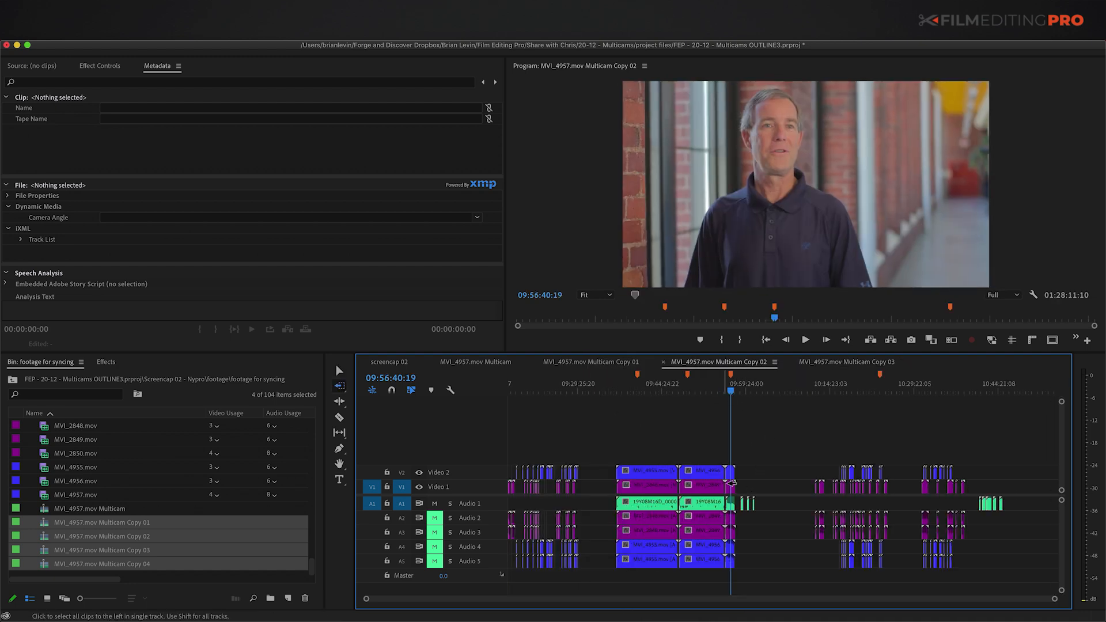
{"action": "left_click", "coordinate": [730, 487]}
{"action": "left_click", "coordinate": [643, 485]}
{"action": "key", "text": "Delete"}
{"action": "key", "text": "a"}
{"action": "left_click", "coordinate": [730, 486]}
Step: In Copy 01, remove the clips before the kept section and close the starting gap
{"action": "key", "text": "Delete"}
{"action": "left_click", "coordinate": [575, 530]}
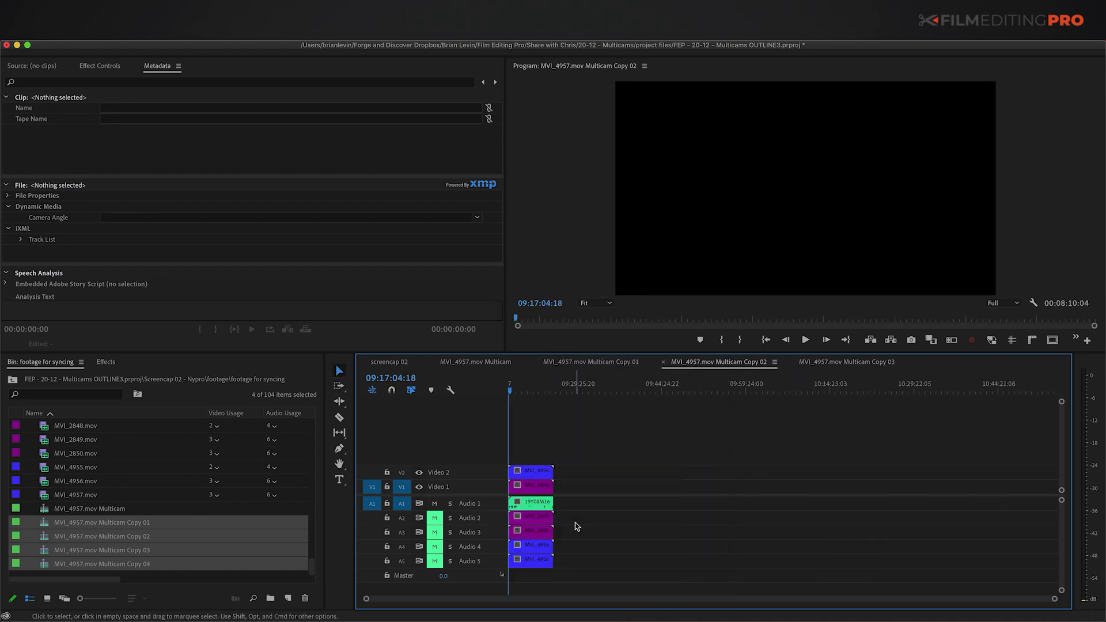
{"action": "key", "text": "backslash"}
{"action": "left_click", "coordinate": [591, 362]}
{"action": "key", "text": "v"}
{"action": "left_click", "coordinate": [576, 485]}
{"action": "key", "text": "Delete"}
Step: Clear Copy 01's markers, set its start to 09:36:25:17, and return to the original Multicam sequence
{"action": "right_click", "coordinate": [536, 384]}
{"action": "left_click", "coordinate": [592, 534]}
{"action": "key", "text": "backslash"}
{"action": "left_click", "coordinate": [646, 362]}
{"action": "key", "text": "Return"}
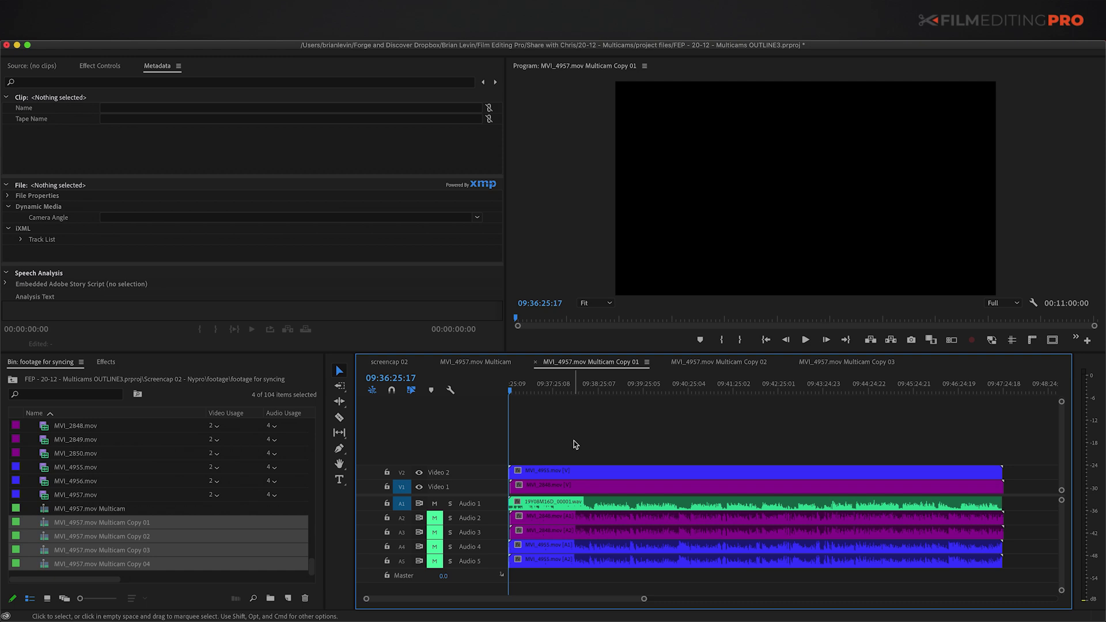
{"action": "key", "text": "shift+3"}
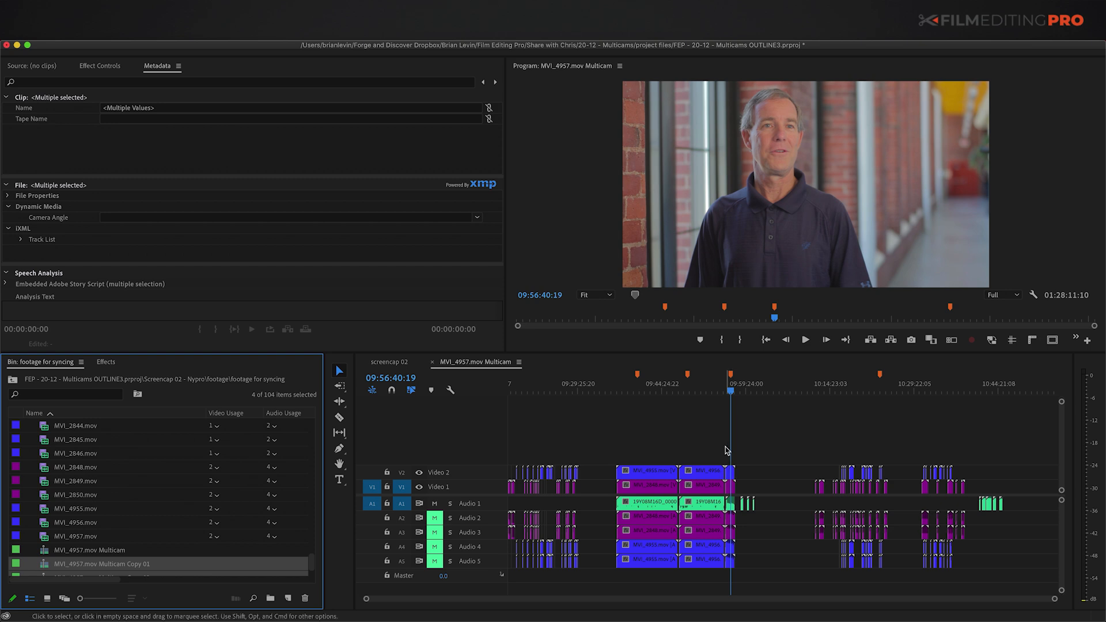
{"action": "left_click", "coordinate": [520, 391]}
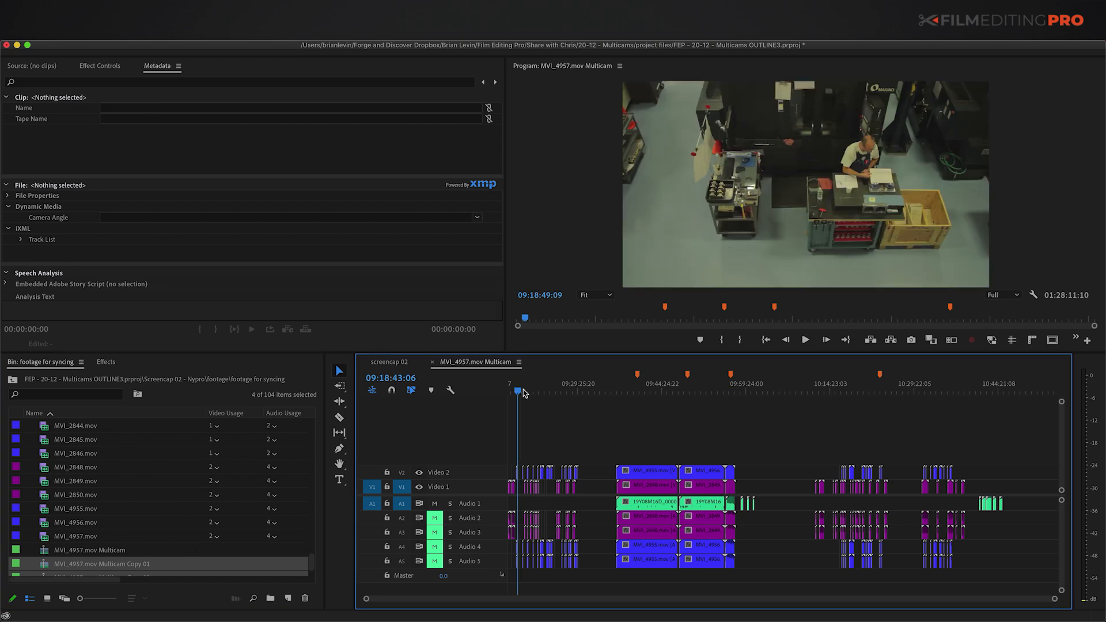
Step: Add three markers at successive points after 09:20:35:14 on the zoomed-in timeline
{"action": "key", "text": "equal"}
{"action": "key", "text": "equal"}
{"action": "key", "text": "equal"}
{"action": "key", "text": "equal"}
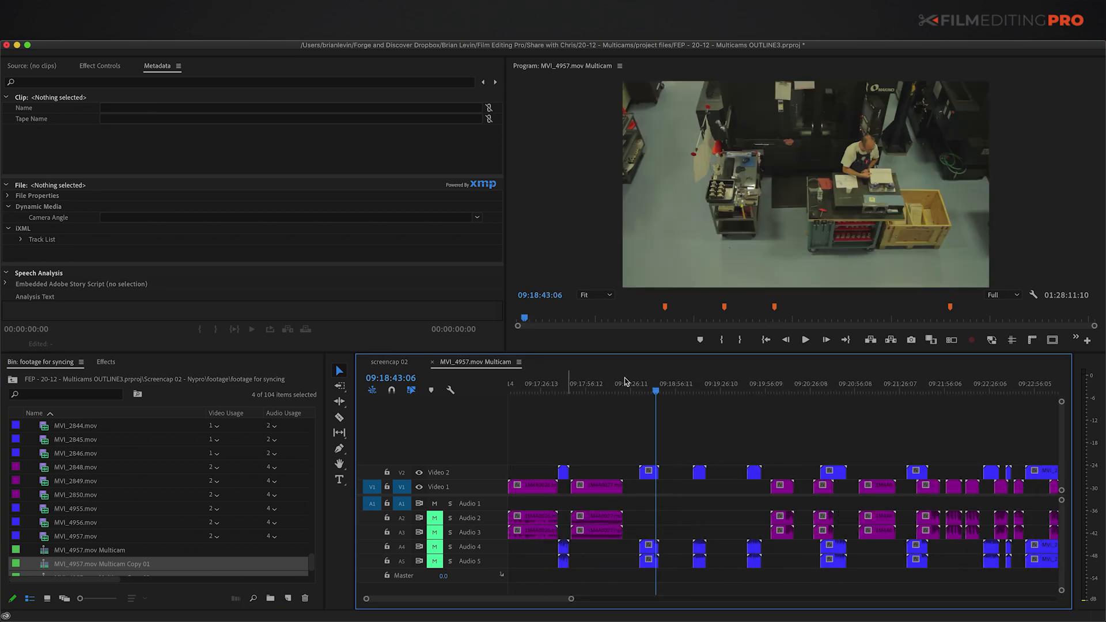
{"action": "left_click", "coordinate": [825, 391]}
{"action": "scroll", "coordinate": [866, 421], "scroll_direction": "right", "scroll_amount": 1}
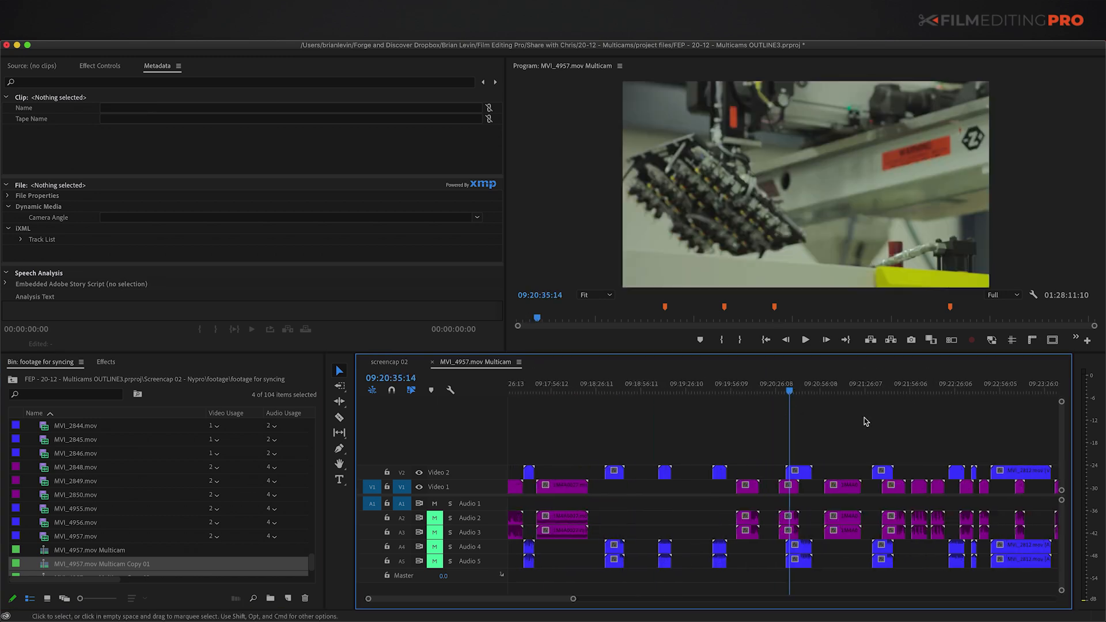
{"action": "scroll", "coordinate": [863, 421], "scroll_direction": "right", "scroll_amount": 3}
{"action": "left_click", "coordinate": [881, 391]}
{"action": "key", "text": "m"}
{"action": "left_click", "coordinate": [896, 390]}
{"action": "key", "text": "m"}
{"action": "left_click", "coordinate": [903, 391]}
{"action": "key", "text": "m"}
Step: Add more markers at further points along the Multicam sequence
{"action": "key", "text": "backslash"}
{"action": "left_click", "coordinate": [842, 384]}
{"action": "key", "text": "equal"}
{"action": "key", "text": "equal"}
{"action": "key", "text": "equal"}
{"action": "key", "text": "equal"}
{"action": "left_click", "coordinate": [718, 388]}
{"action": "left_click", "coordinate": [817, 388]}
{"action": "key", "text": "m"}
{"action": "left_click", "coordinate": [904, 387]}
{"action": "key", "text": "m"}
{"action": "key", "text": "minus"}
{"action": "key", "text": "minus"}
{"action": "key", "text": "minus"}
{"action": "key", "text": "minus"}
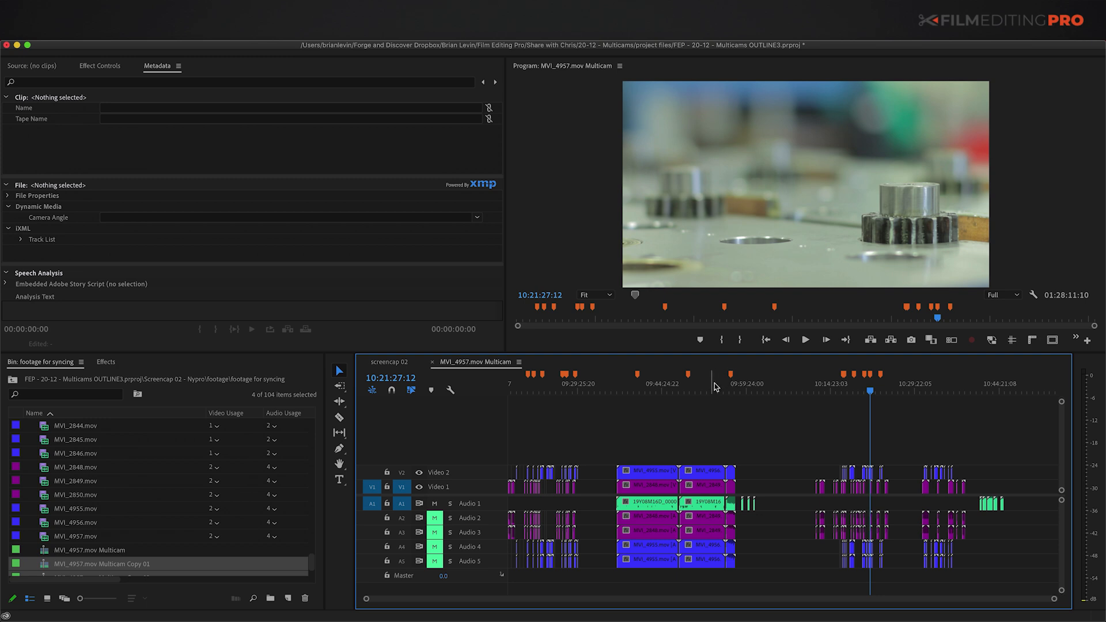
Step: Review the stacked Video 2, Video 1 and Audio 1 clips at 09:49:26:19
{"action": "left_click", "coordinate": [843, 389]}
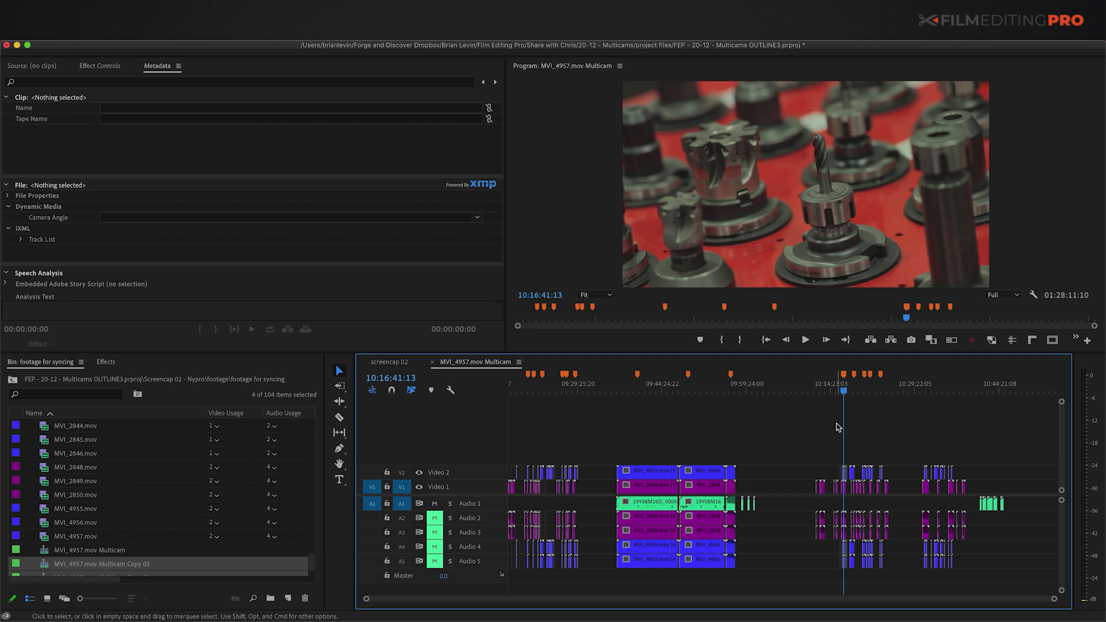
{"action": "left_click", "coordinate": [691, 389]}
{"action": "key", "text": "equal"}
{"action": "key", "text": "equal"}
{"action": "key", "text": "equal"}
{"action": "key", "text": "equal"}
{"action": "left_click", "coordinate": [761, 473]}
{"action": "left_click", "coordinate": [767, 487]}
{"action": "left_click", "coordinate": [770, 503]}
{"action": "key", "text": "minus"}
{"action": "left_click", "coordinate": [764, 452]}
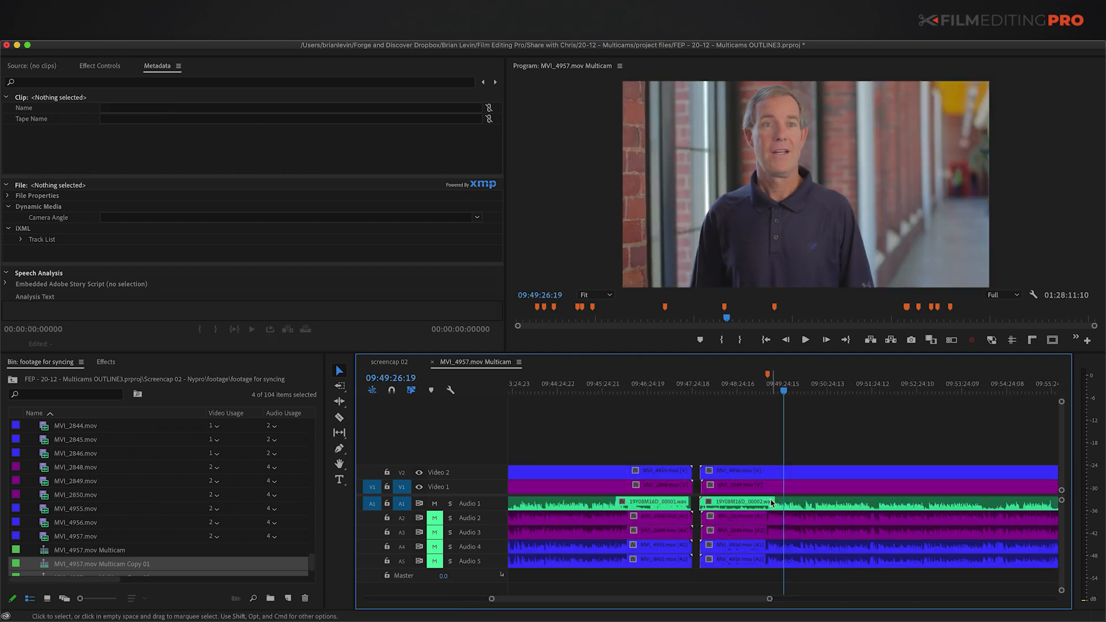
{"action": "key", "text": "minus"}
{"action": "key", "text": "minus"}
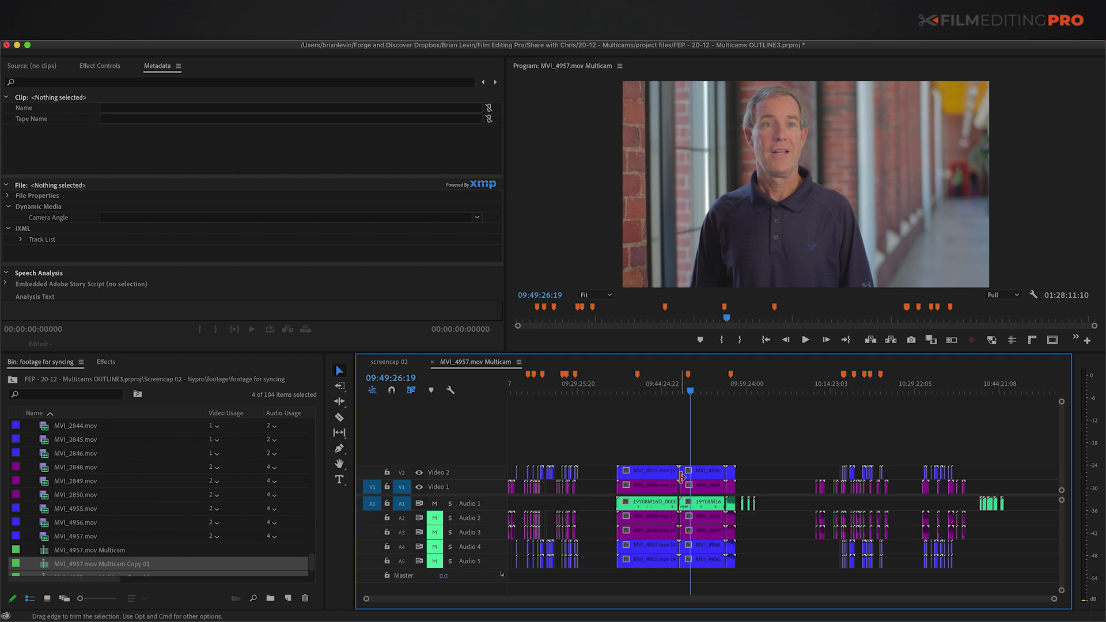
Step: Select and inspect the three stacked multicam clip groups, then deselect them
{"action": "key", "text": "equal"}
{"action": "key", "text": "equal"}
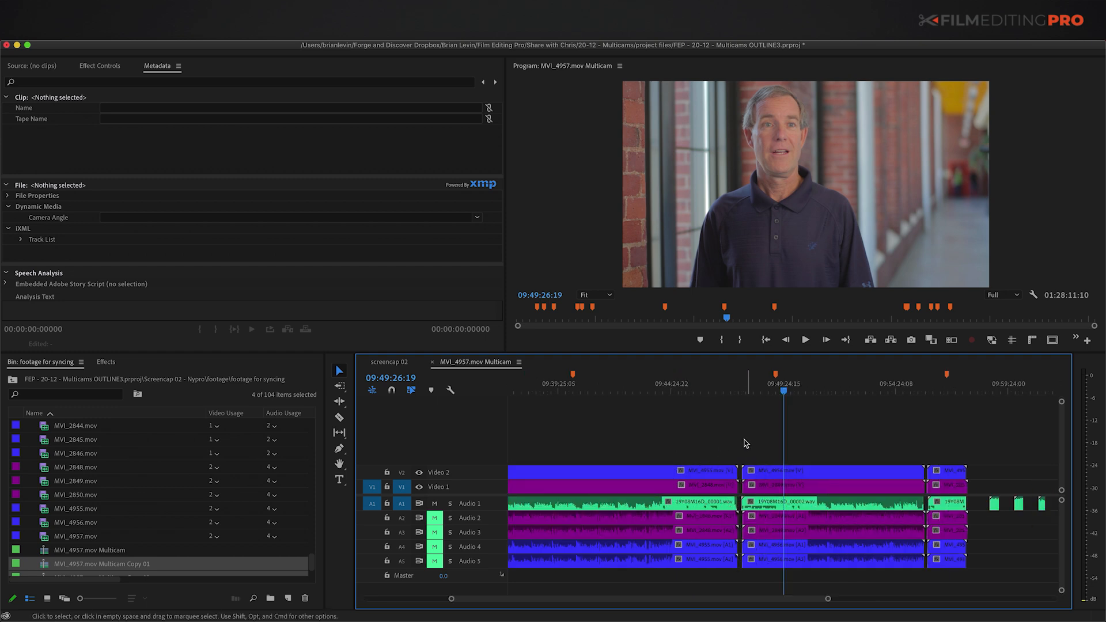
{"action": "scroll", "coordinate": [744, 441], "scroll_direction": "left", "scroll_amount": 5}
{"action": "key", "text": "minus"}
{"action": "left_click_drag", "start_coordinate": [756, 439], "coordinate": [950, 572]}
{"action": "left_click", "coordinate": [766, 471]}
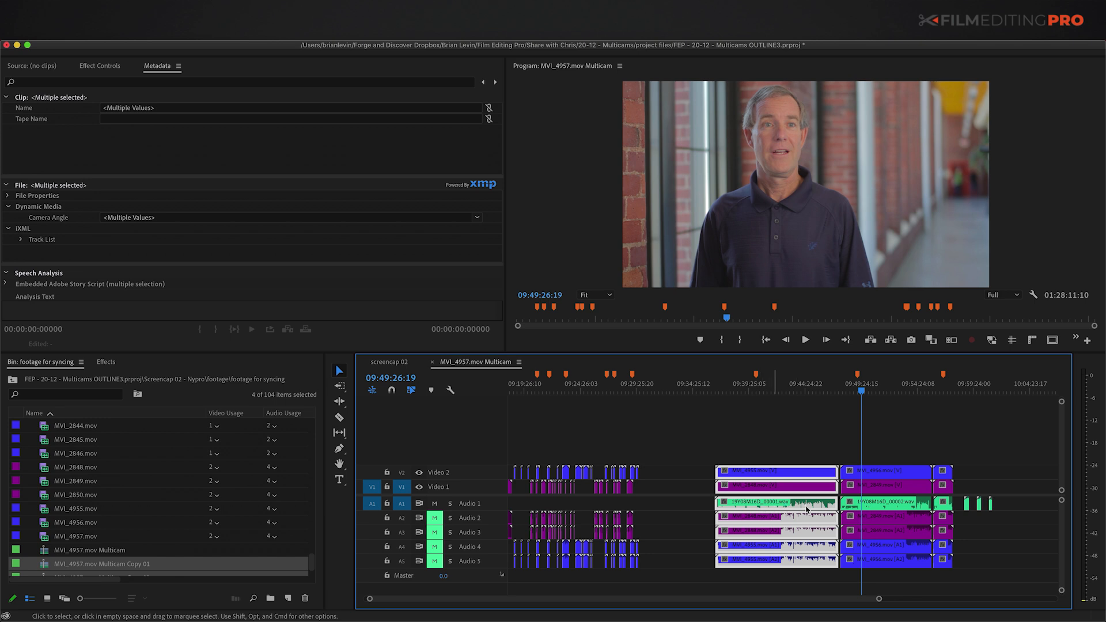
{"action": "left_click", "coordinate": [745, 444]}
Step: Inspect the clip groups around 09:26:47:02 and select A-camera clip 1M4A0041 on Video 1
{"action": "left_click", "coordinate": [607, 387]}
{"action": "key", "text": "equal"}
{"action": "key", "text": "equal"}
{"action": "key", "text": "equal"}
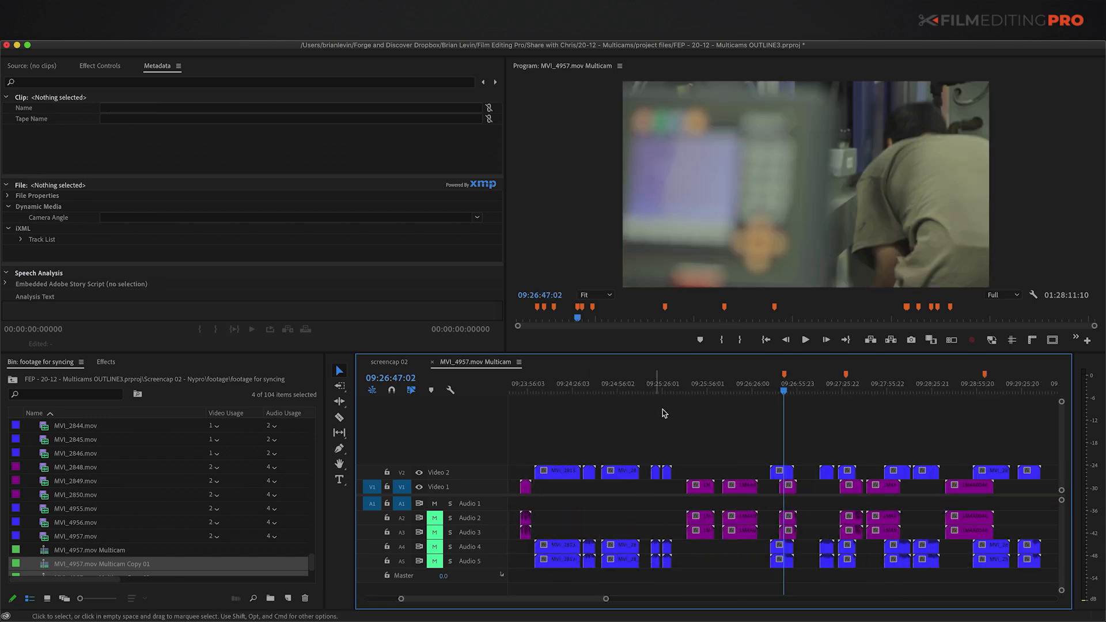
{"action": "key", "text": "equal"}
{"action": "left_click_drag", "start_coordinate": [774, 450], "coordinate": [839, 511]}
{"action": "key", "text": "equal"}
{"action": "left_click_drag", "start_coordinate": [747, 502], "coordinate": [773, 549]}
{"action": "left_click", "coordinate": [723, 443]}
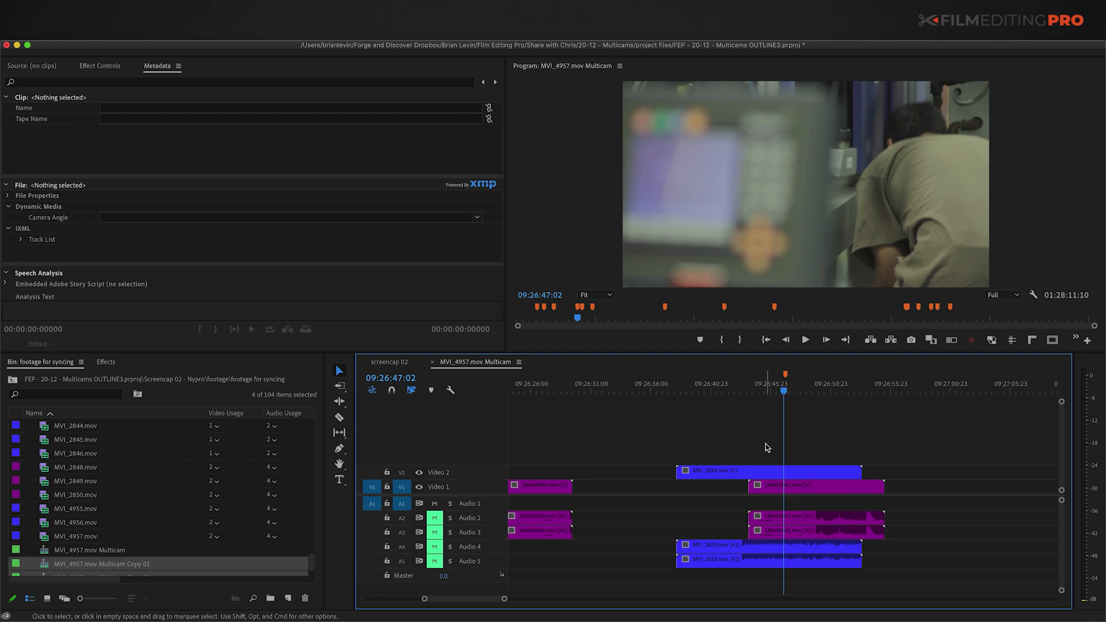
{"action": "key", "text": "minus"}
{"action": "key", "text": "minus"}
{"action": "key", "text": "minus"}
{"action": "key", "text": "minus"}
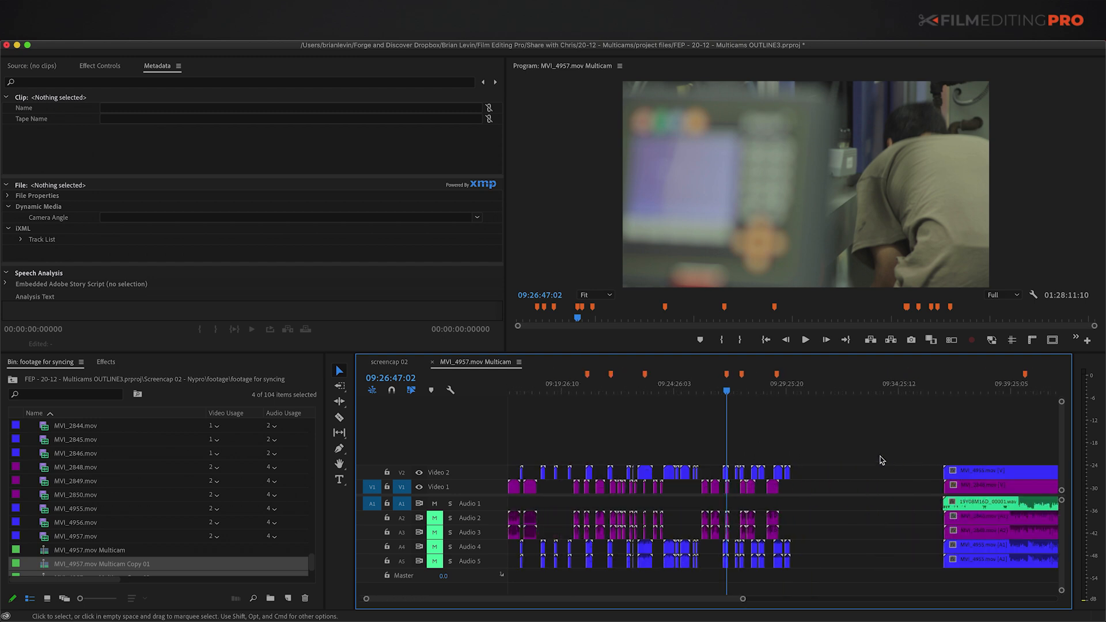
{"action": "key", "text": "equal"}
{"action": "key", "text": "equal"}
{"action": "key", "text": "equal"}
{"action": "key", "text": "equal"}
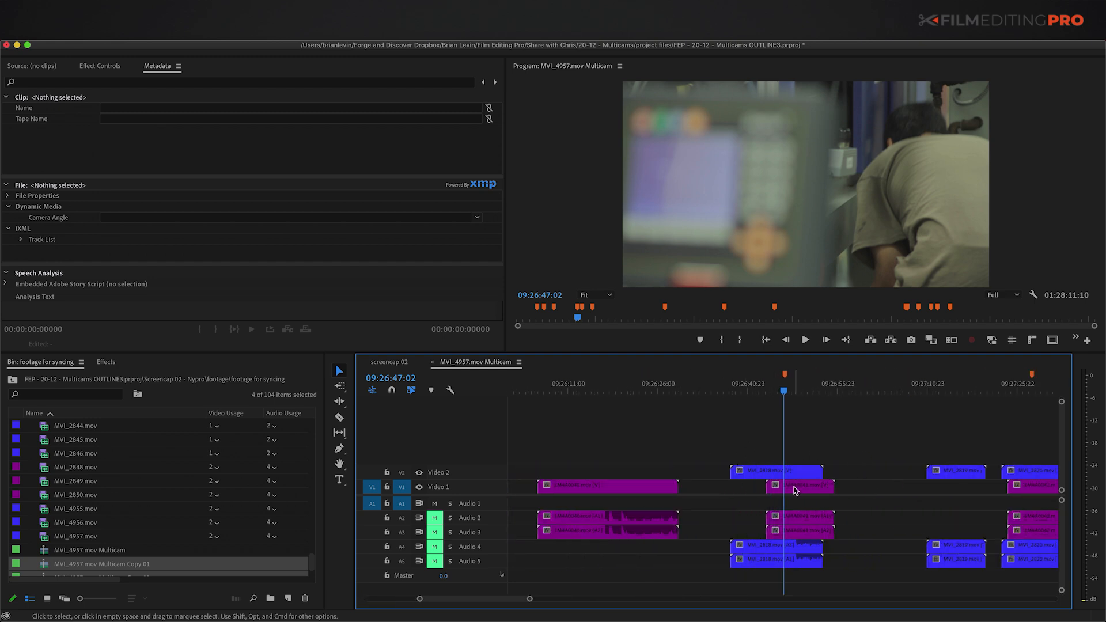
{"action": "left_click", "coordinate": [794, 486]}
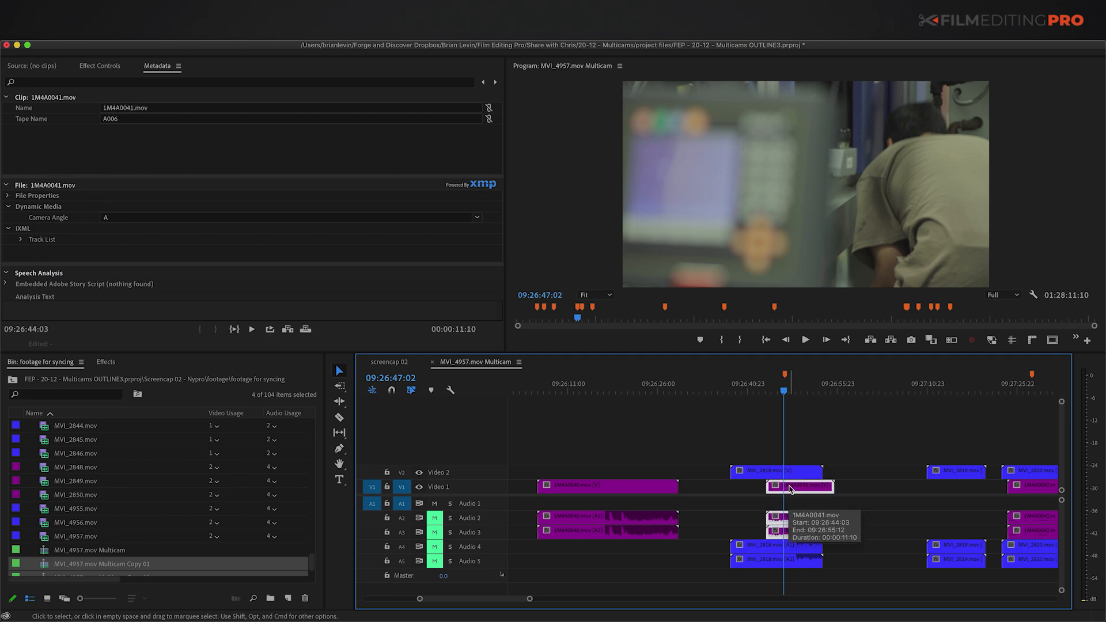
Step: Preview the 1M4A0041 clip in the source monitor and check the whole multicam timeline
{"action": "double_click", "coordinate": [797, 490]}
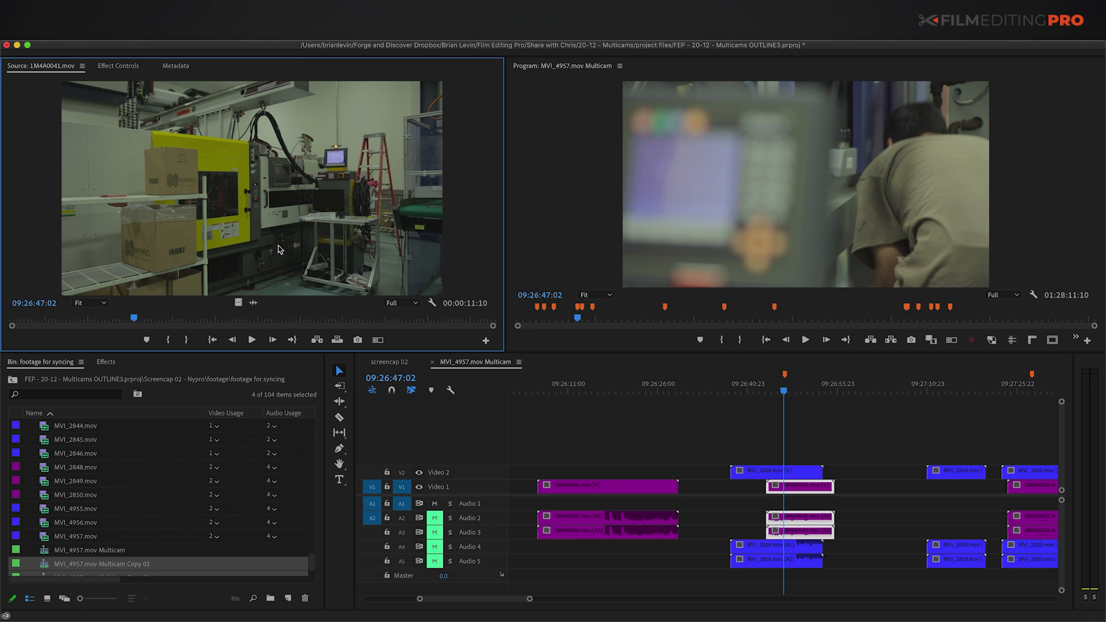
{"action": "right_click", "coordinate": [269, 187]}
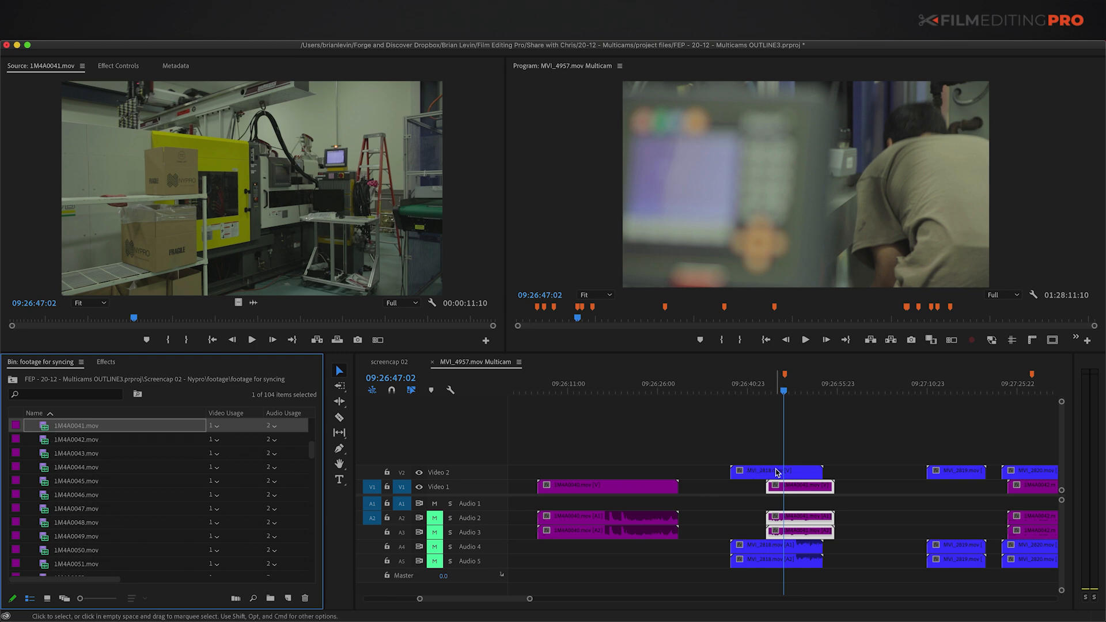
{"action": "left_click", "coordinate": [710, 440]}
{"action": "key", "text": "backslash"}
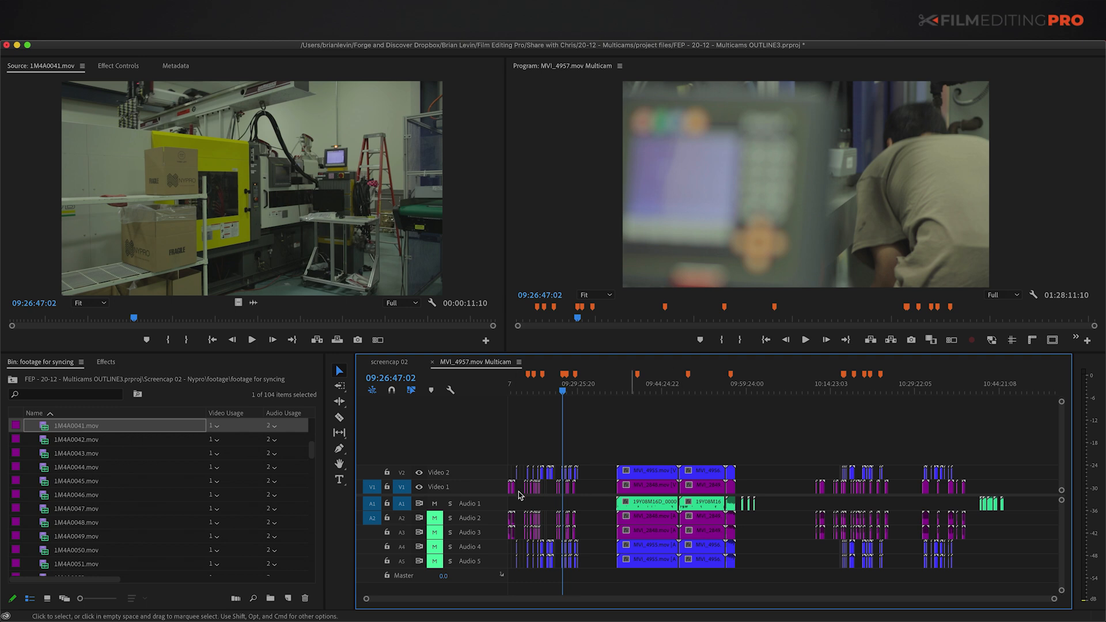
{"action": "key", "text": "backslash"}
Step: Maximize the footage bin and add MVI_2809.mov to the clip selection
{"action": "left_click", "coordinate": [40, 429]}
{"action": "key", "text": "grave"}
{"action": "scroll", "coordinate": [57, 423], "scroll_direction": "up", "scroll_amount": 5}
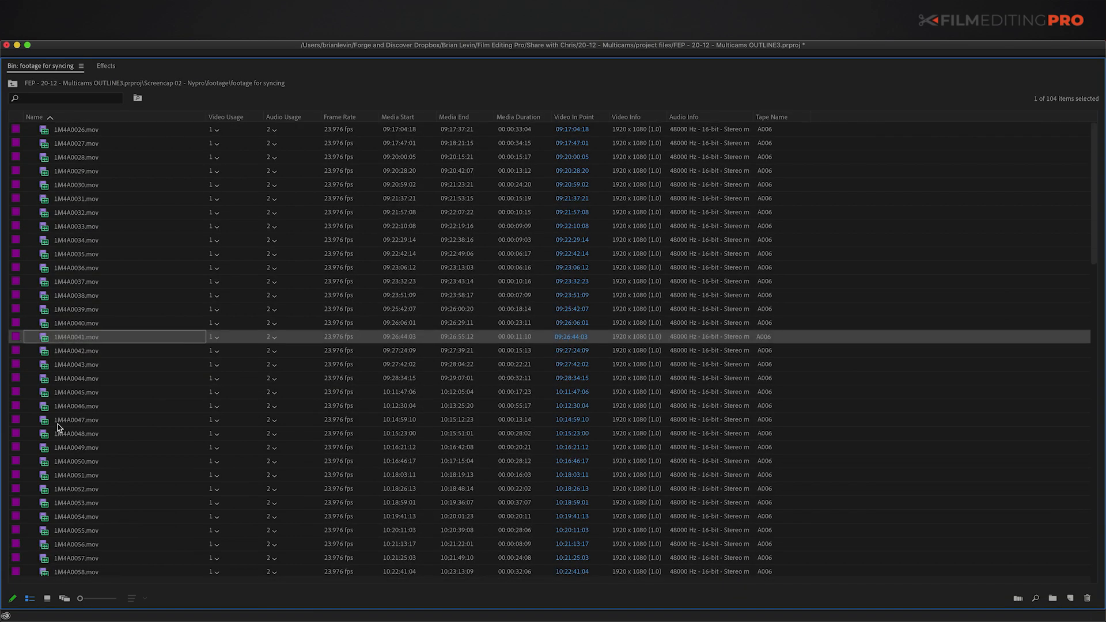
{"action": "scroll", "coordinate": [58, 423], "scroll_direction": "down", "scroll_amount": 8}
{"action": "scroll", "coordinate": [63, 429], "scroll_direction": "down", "scroll_amount": 5}
{"action": "left_click", "coordinate": [44, 368], "text": "super"}
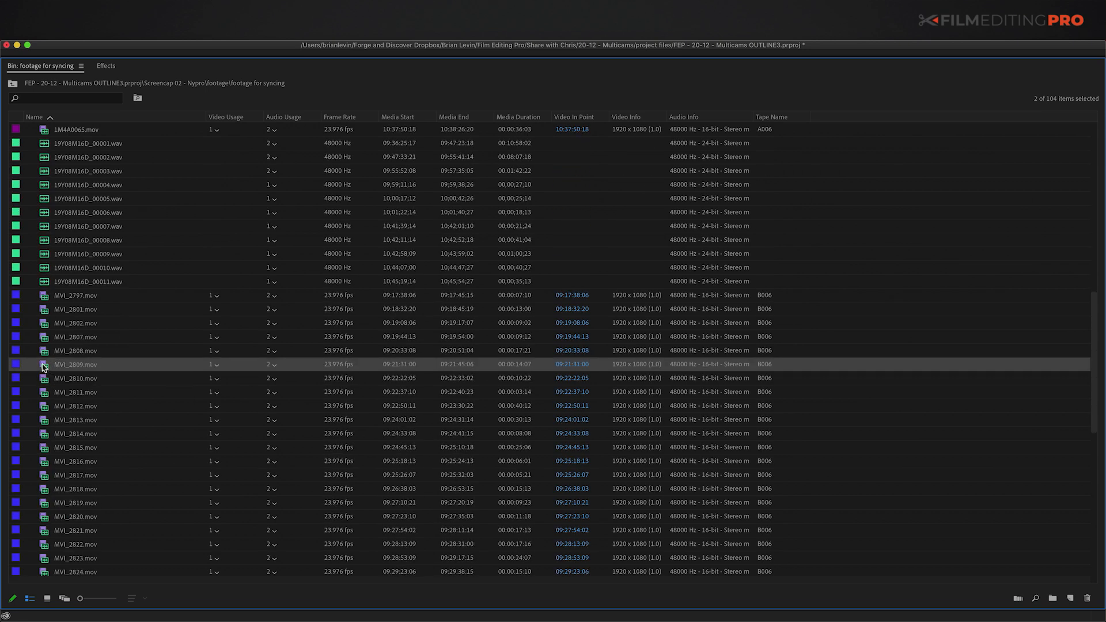
Step: Create a multicam source sequence from the selected clips synced on In Points, then select it
{"action": "right_click", "coordinate": [43, 368]}
{"action": "left_click", "coordinate": [117, 520]}
{"action": "left_click", "coordinate": [468, 192]}
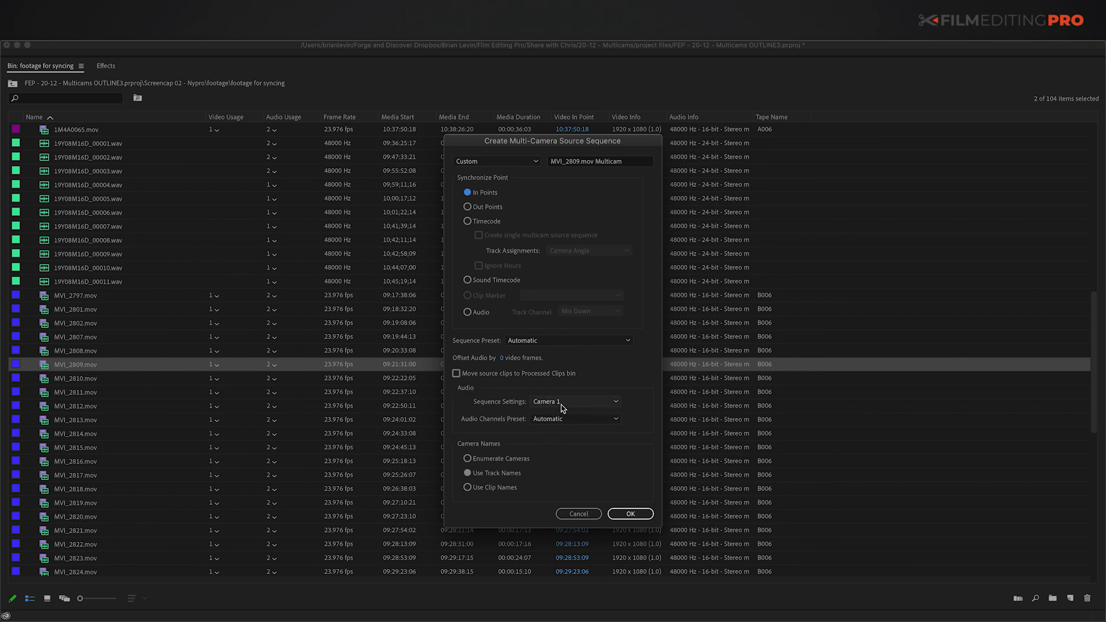
{"action": "left_click", "coordinate": [631, 513]}
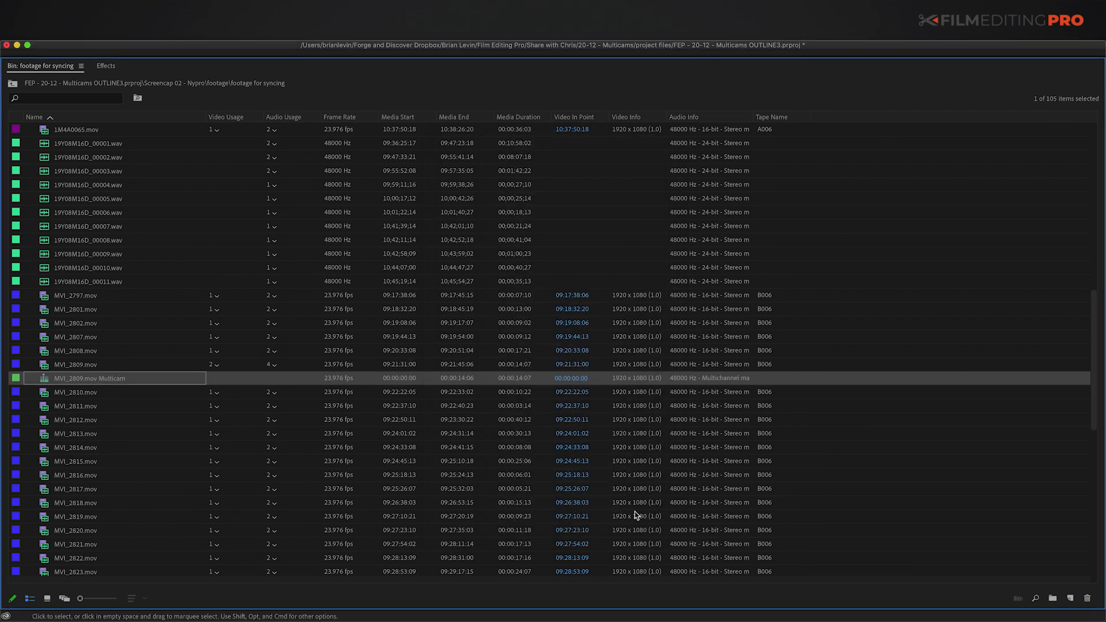
{"action": "left_click", "coordinate": [36, 379]}
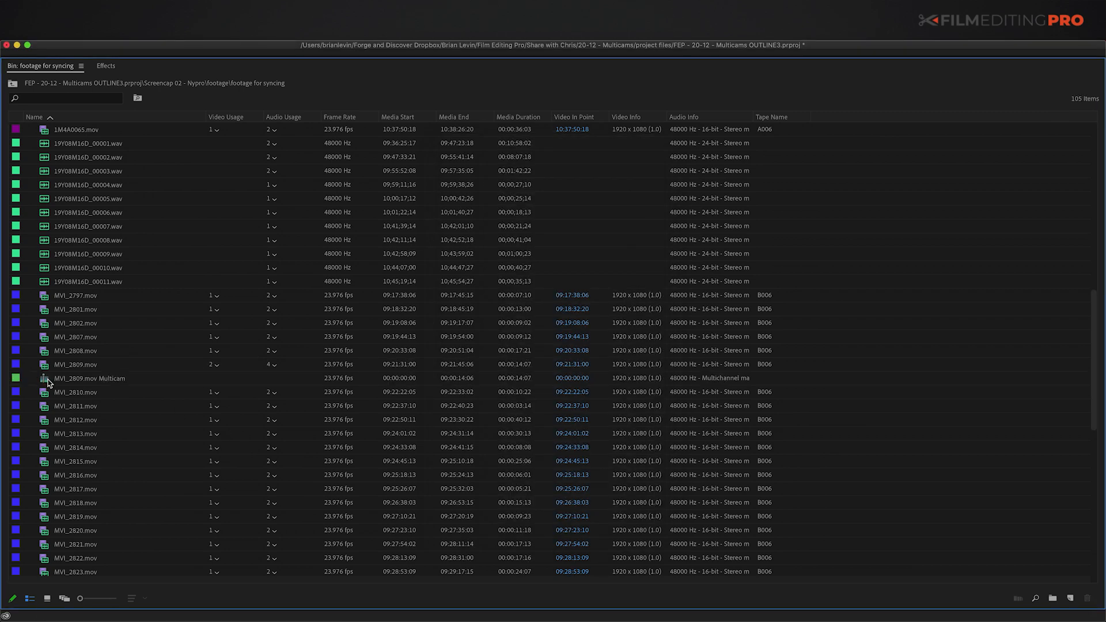
{"action": "left_click", "coordinate": [48, 382]}
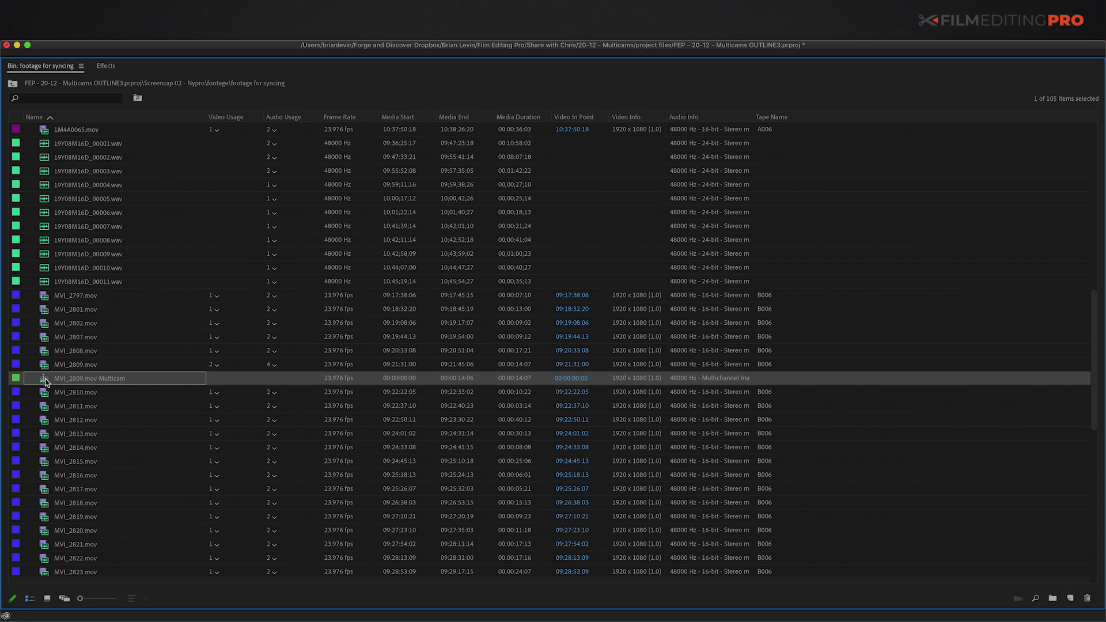
Step: Open the MVI_2809.mov Multicam sequence and delete the selected clips from it
{"action": "right_click", "coordinate": [46, 383]}
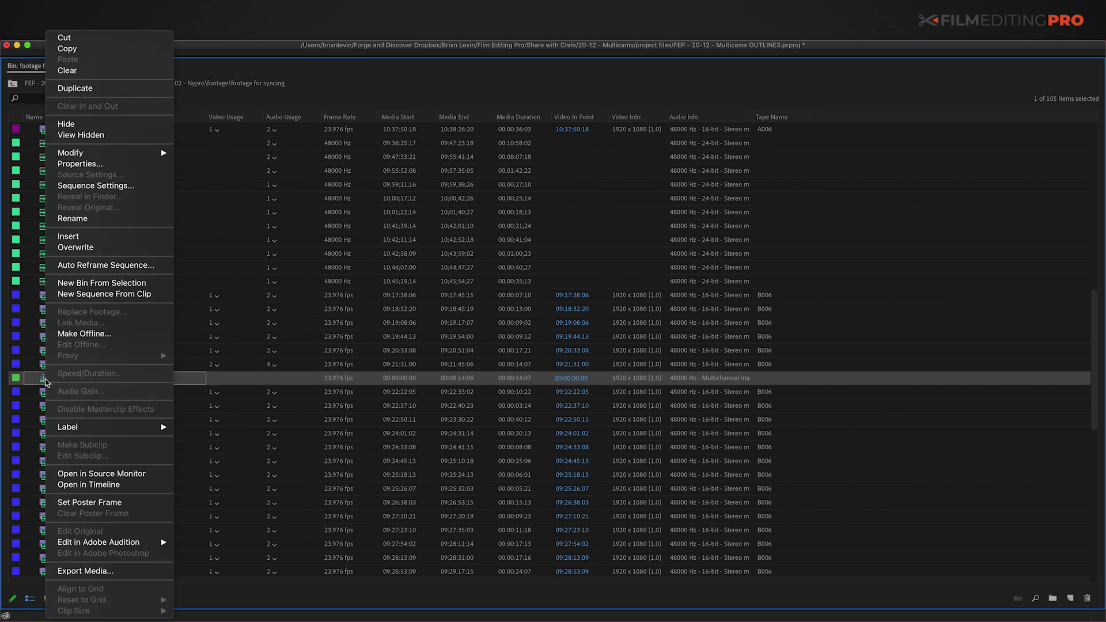
{"action": "left_click", "coordinate": [79, 485]}
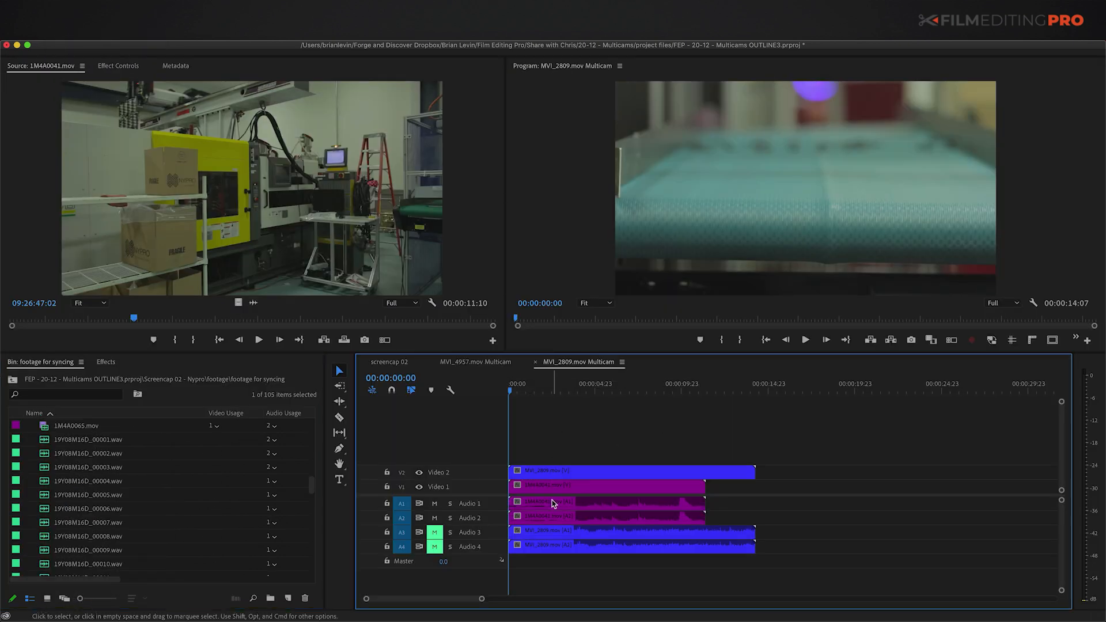
{"action": "left_click_drag", "start_coordinate": [578, 441], "coordinate": [662, 550]}
{"action": "key", "text": "Delete"}
{"action": "scroll", "coordinate": [140, 499], "scroll_direction": "down", "scroll_amount": 3}
Step: Rename the MVI_2809.mov Multicam item in the bin to 'Copy 01'
{"action": "left_click", "coordinate": [43, 536]}
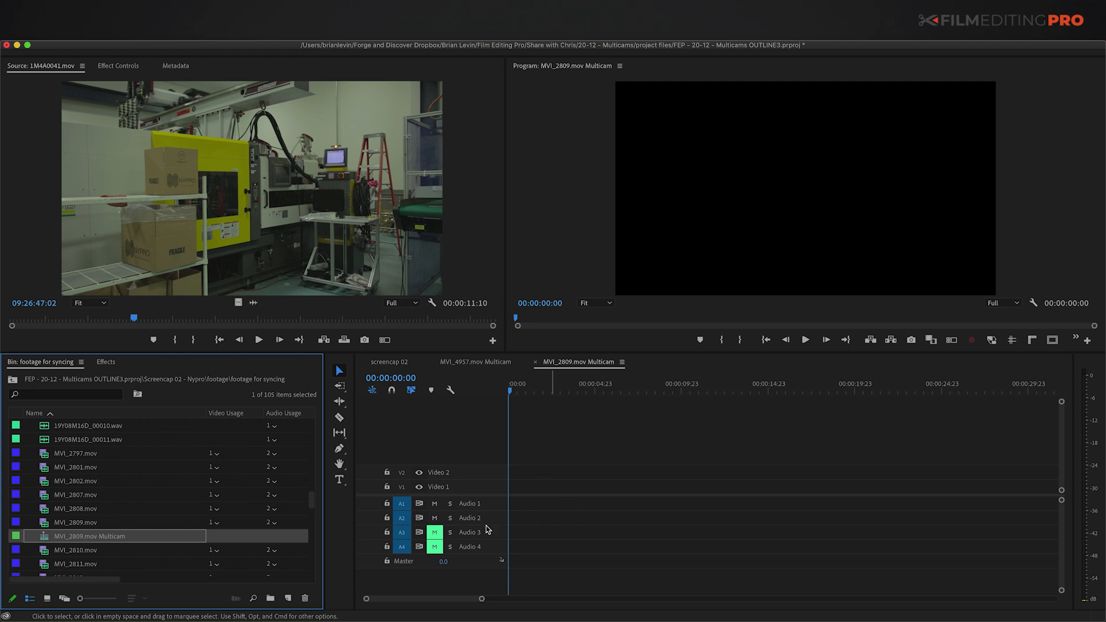
{"action": "key", "text": "Return"}
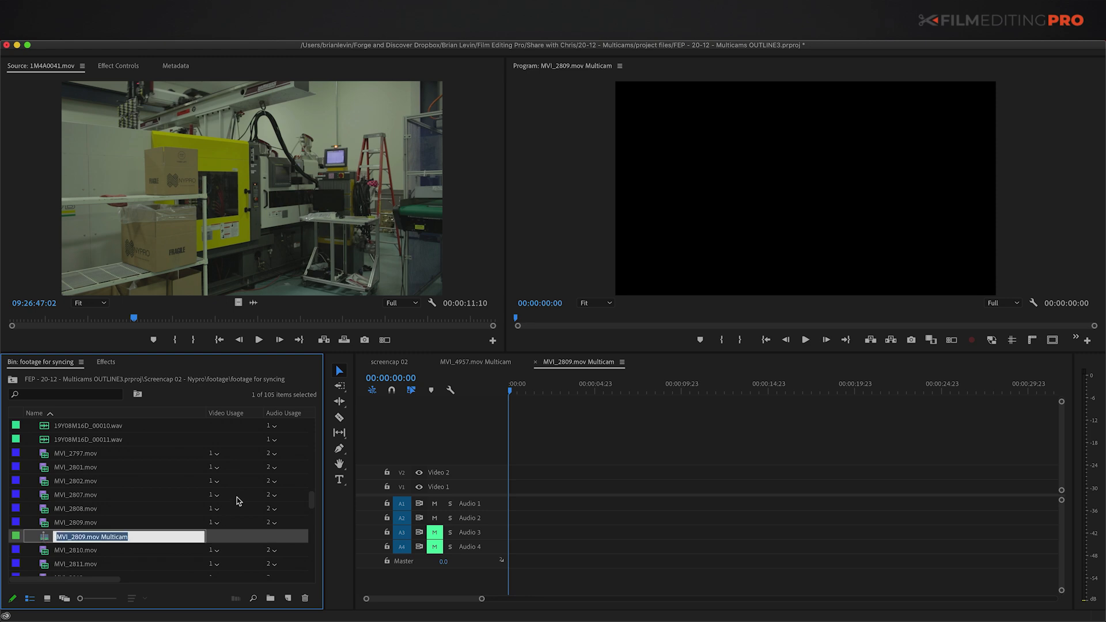
{"action": "type", "text": "Copy 01"}
{"action": "key", "text": "Return"}
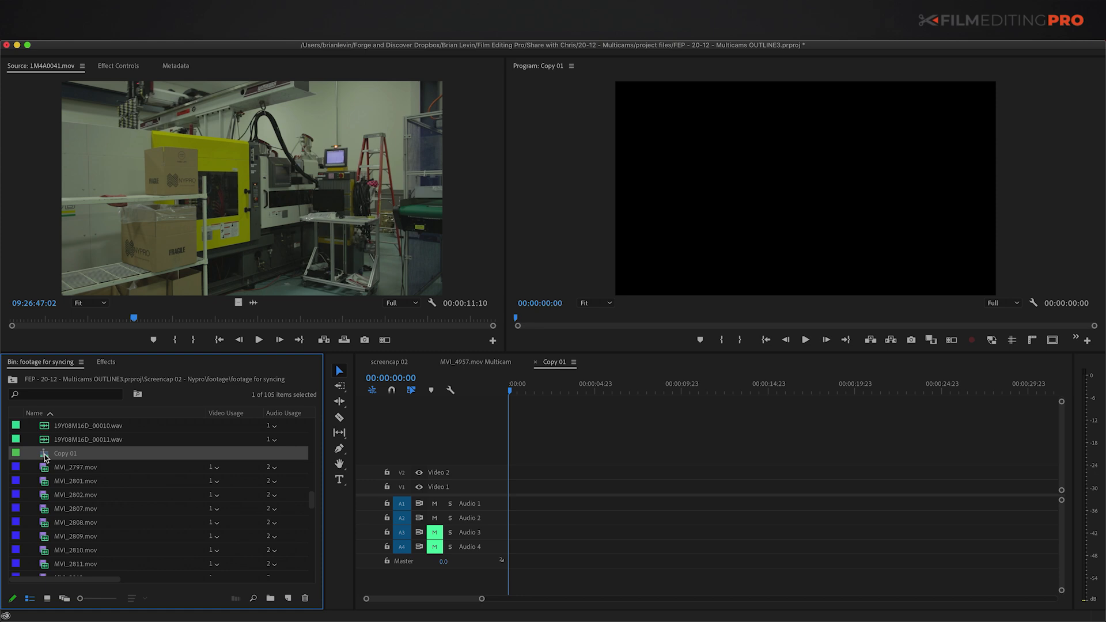
Step: Duplicate Copy 01 repeatedly until the bin holds Copy 01 through Copy 21
{"action": "right_click", "coordinate": [45, 458]}
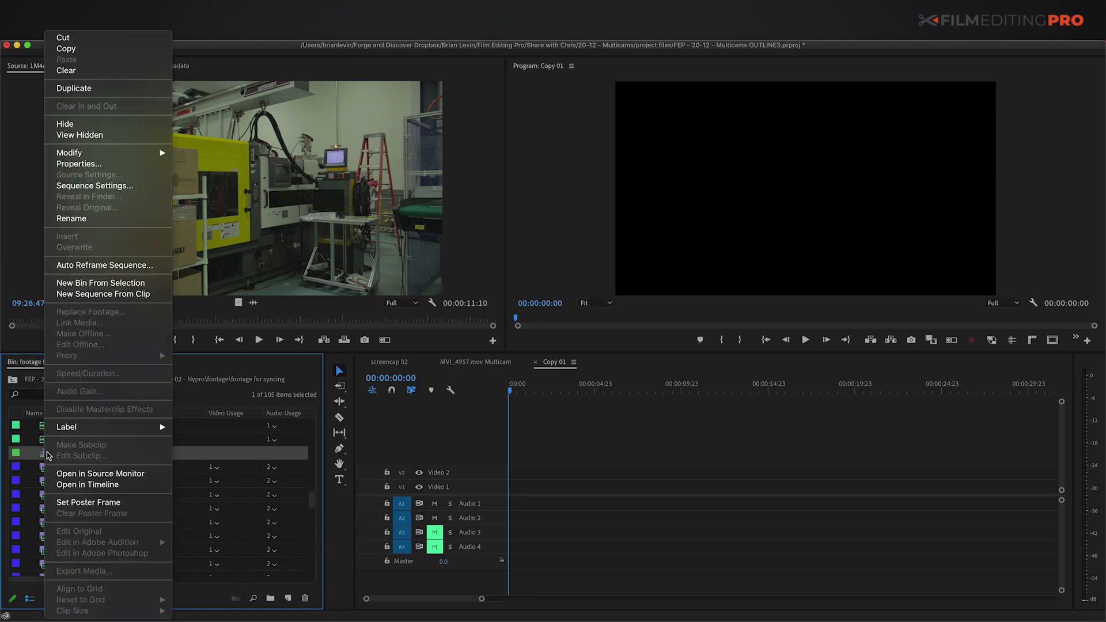
{"action": "left_click", "coordinate": [95, 90]}
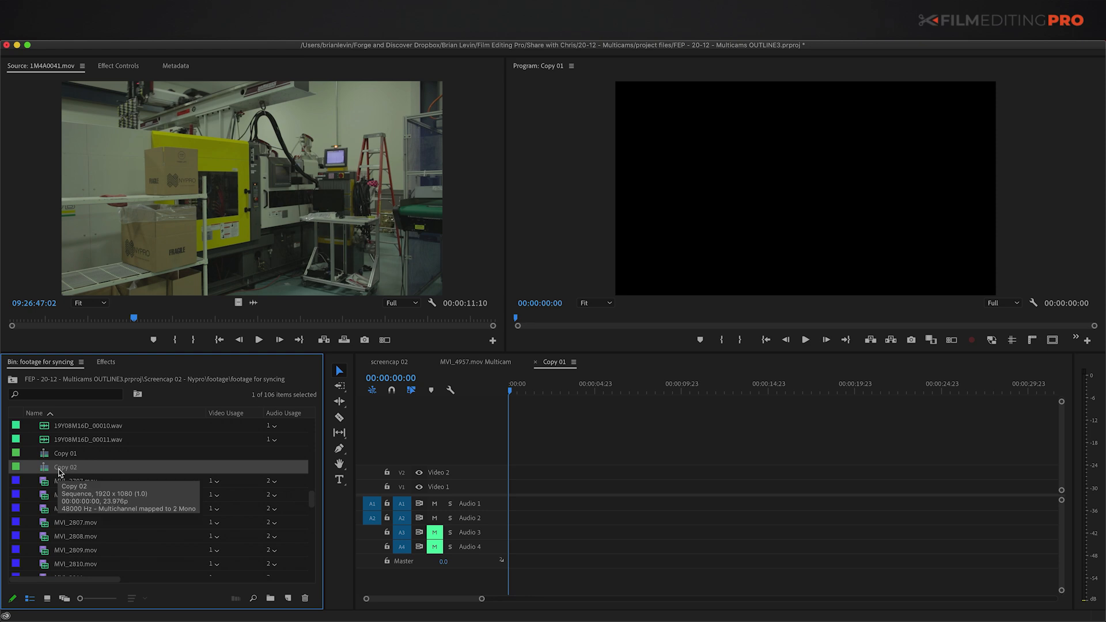
{"action": "key", "text": "shift+super+slash"}
{"action": "key", "text": "shift+super+slash"}
{"action": "key", "text": "shift+super+slash"}
{"action": "key", "text": "shift+super+slash"}
{"action": "key", "text": "shift+super+slash"}
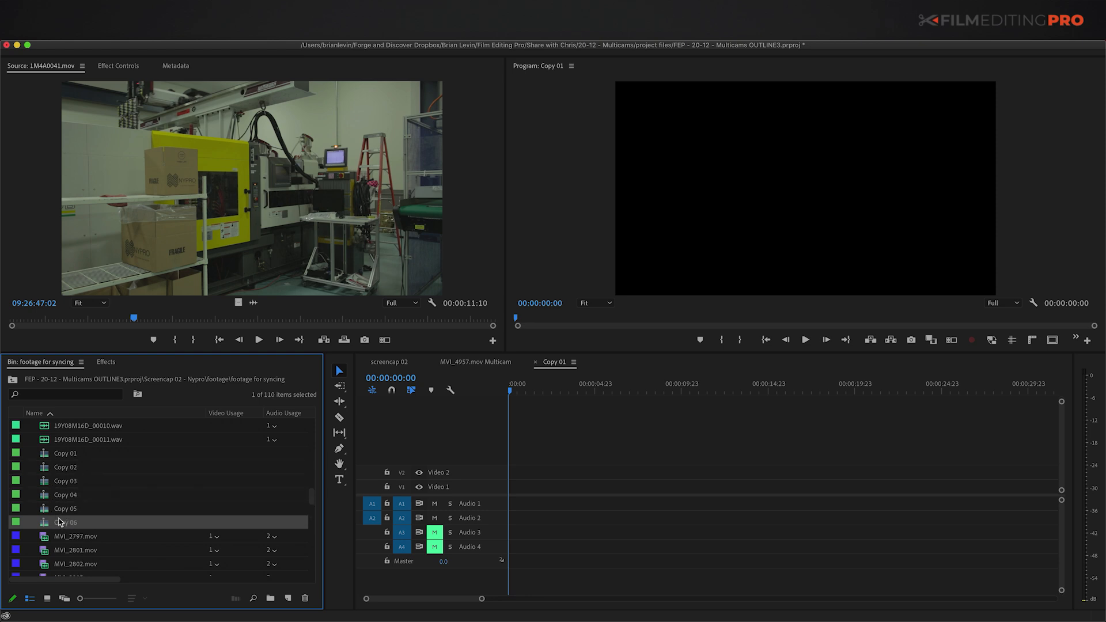
{"action": "key", "text": "shift+super+slash"}
{"action": "key", "text": "shift+super+slash"}
{"action": "key", "text": "shift+super+slash"}
{"action": "key", "text": "shift+super+slash"}
{"action": "key", "text": "shift+super+slash"}
{"action": "key", "text": "shift+super+slash"}
{"action": "key", "text": "shift+super+slash"}
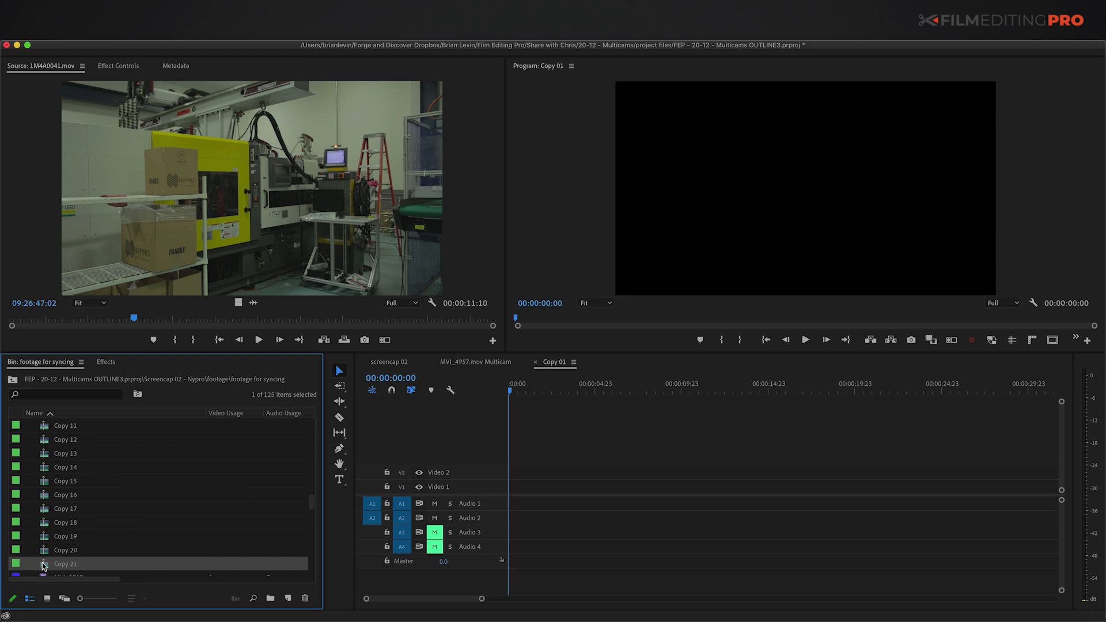
{"action": "left_click", "coordinate": [535, 363]}
Step: Select sequences Copy 01 through Copy 21 and open them all in the timeline
{"action": "left_click", "coordinate": [50, 565]}
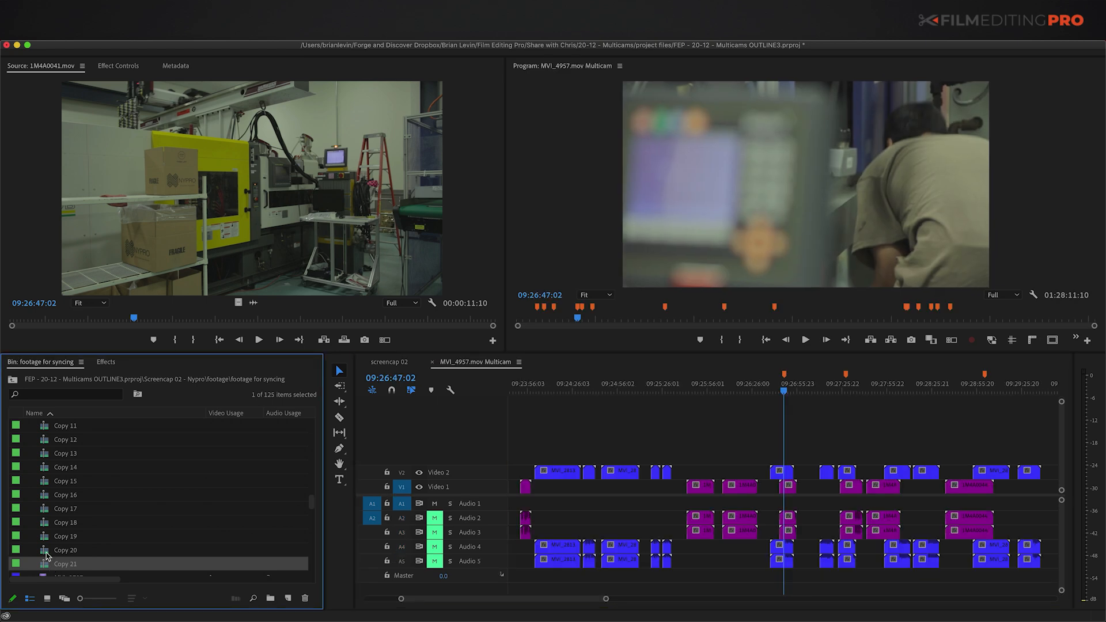
{"action": "scroll", "coordinate": [46, 552], "scroll_direction": "up", "scroll_amount": 10}
{"action": "left_click", "coordinate": [45, 548], "text": "shift"}
{"action": "right_click", "coordinate": [43, 547]}
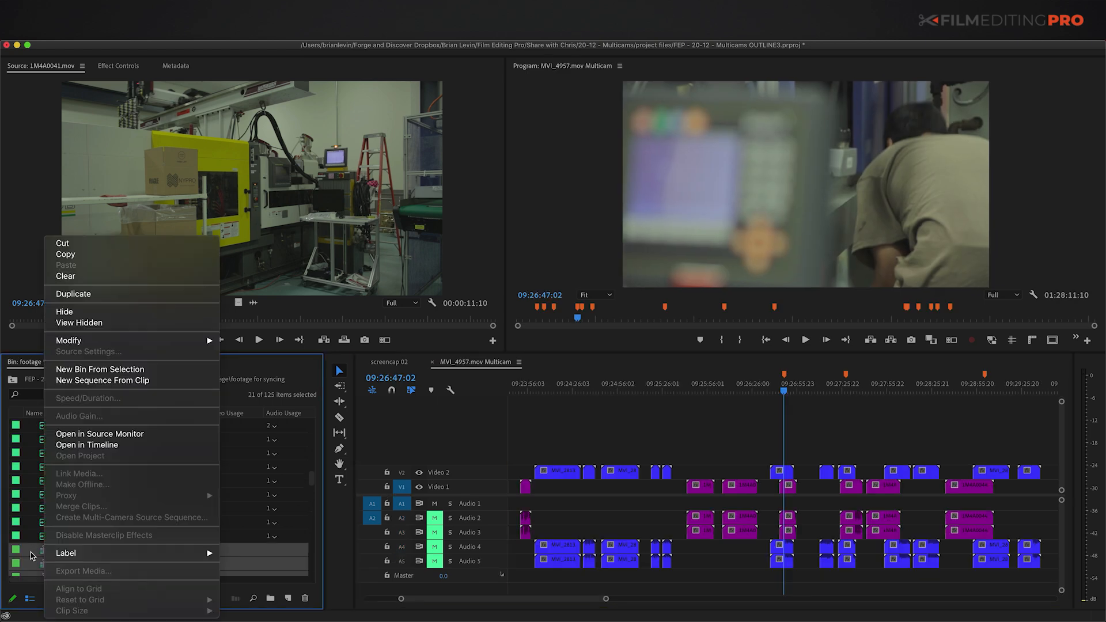
{"action": "left_click", "coordinate": [58, 445]}
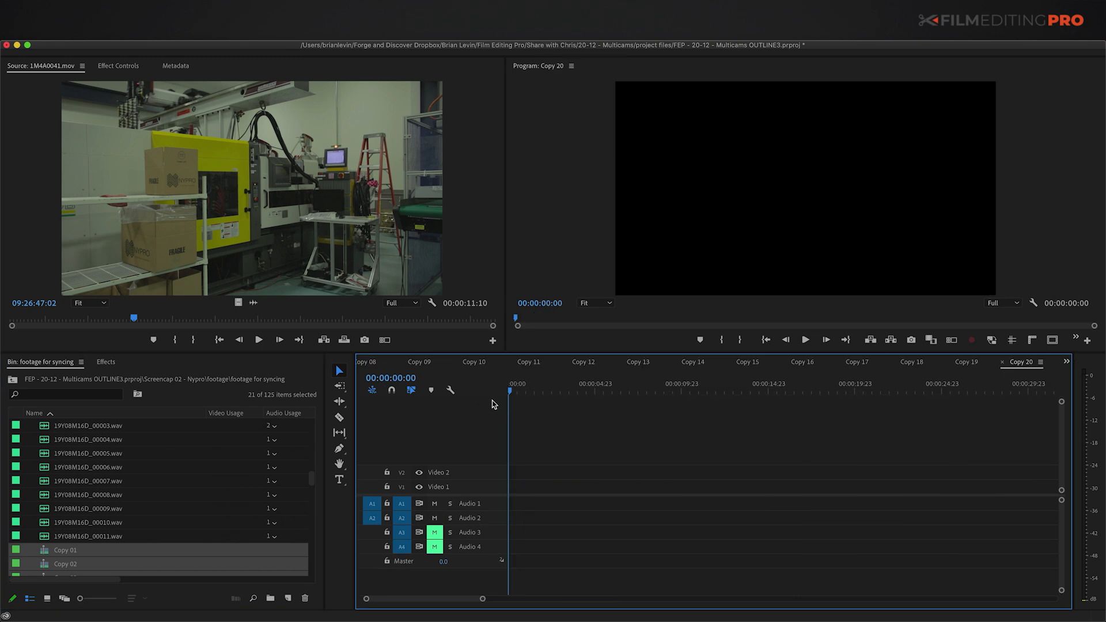
Step: In MVI_4957.mov Multicam, select the clips around 09:20:36:18, then switch to Copy 01
{"action": "left_click", "coordinate": [1066, 363]}
{"action": "left_click", "coordinate": [1083, 81]}
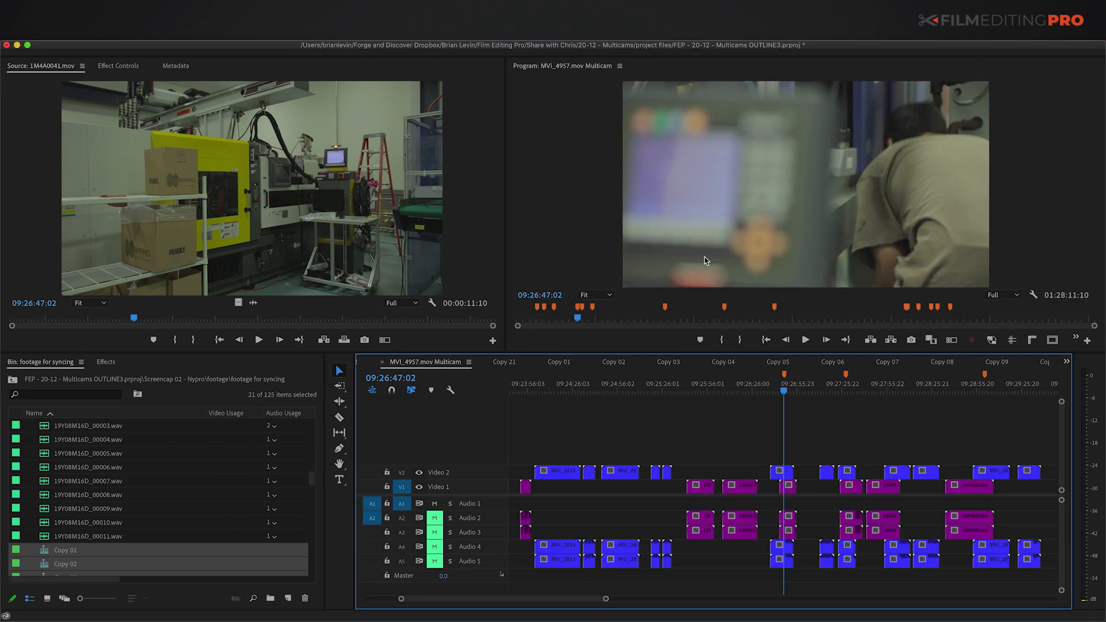
{"action": "key", "text": "minus"}
{"action": "key", "text": "minus"}
{"action": "key", "text": "Home"}
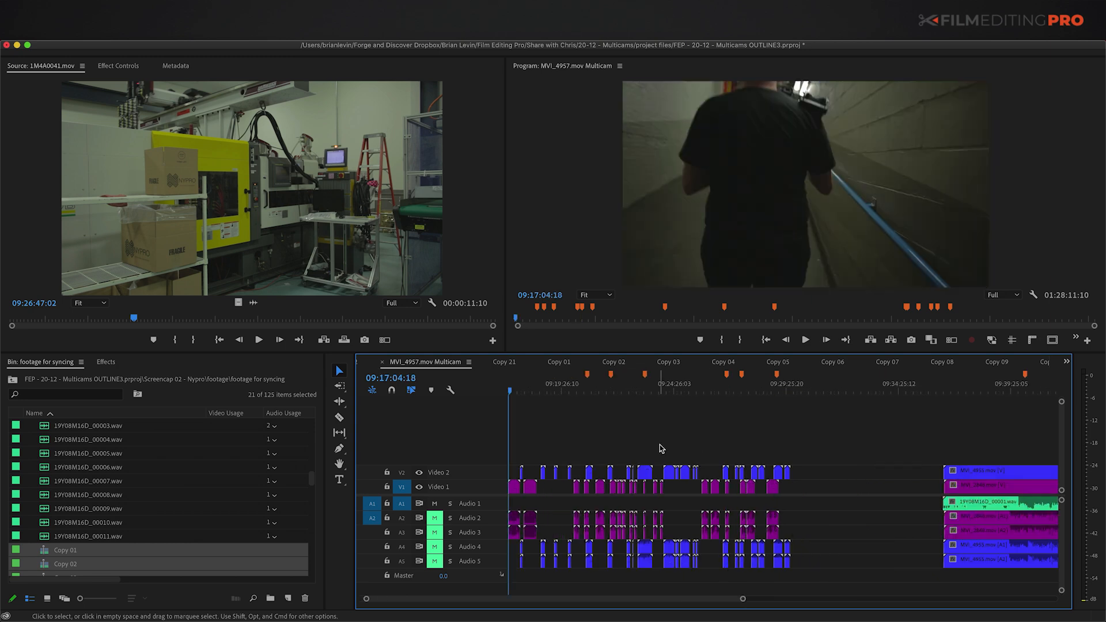
{"action": "key", "text": "equal"}
{"action": "key", "text": "equal"}
{"action": "left_click", "coordinate": [823, 382]}
{"action": "key", "text": "equal"}
{"action": "key", "text": "equal"}
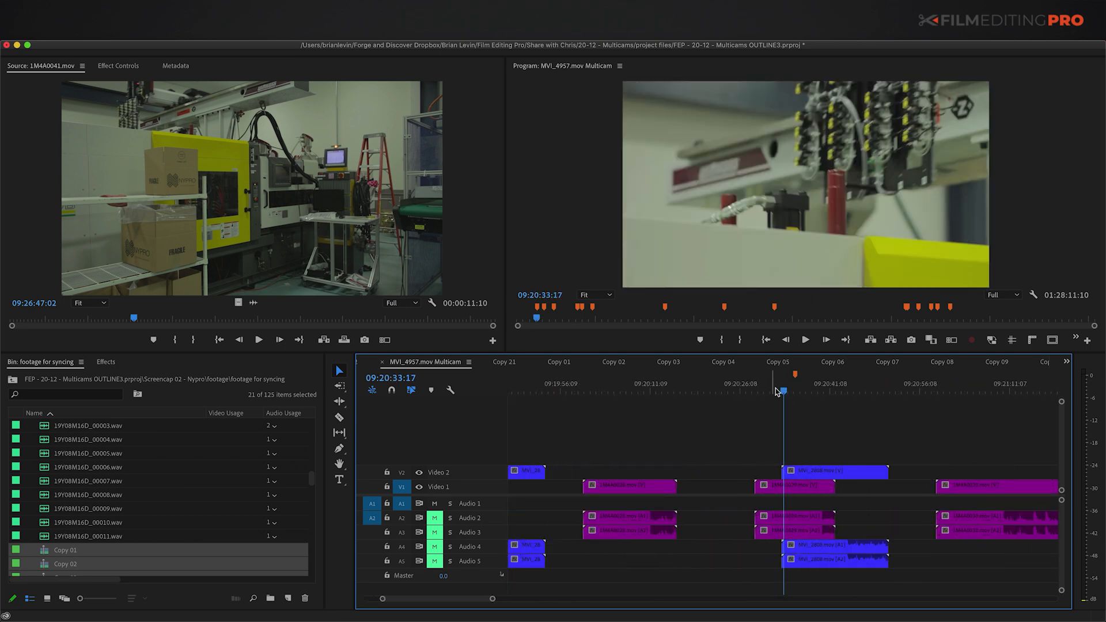
{"action": "left_click", "coordinate": [801, 385]}
{"action": "left_click_drag", "start_coordinate": [790, 439], "coordinate": [817, 539]}
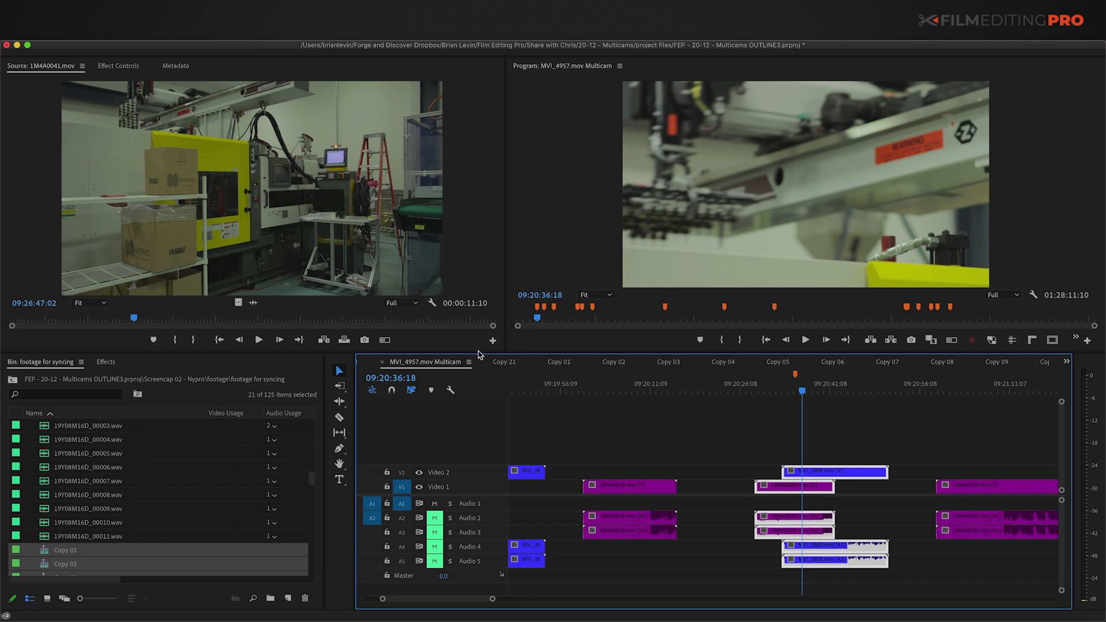
{"action": "left_click", "coordinate": [1066, 361]}
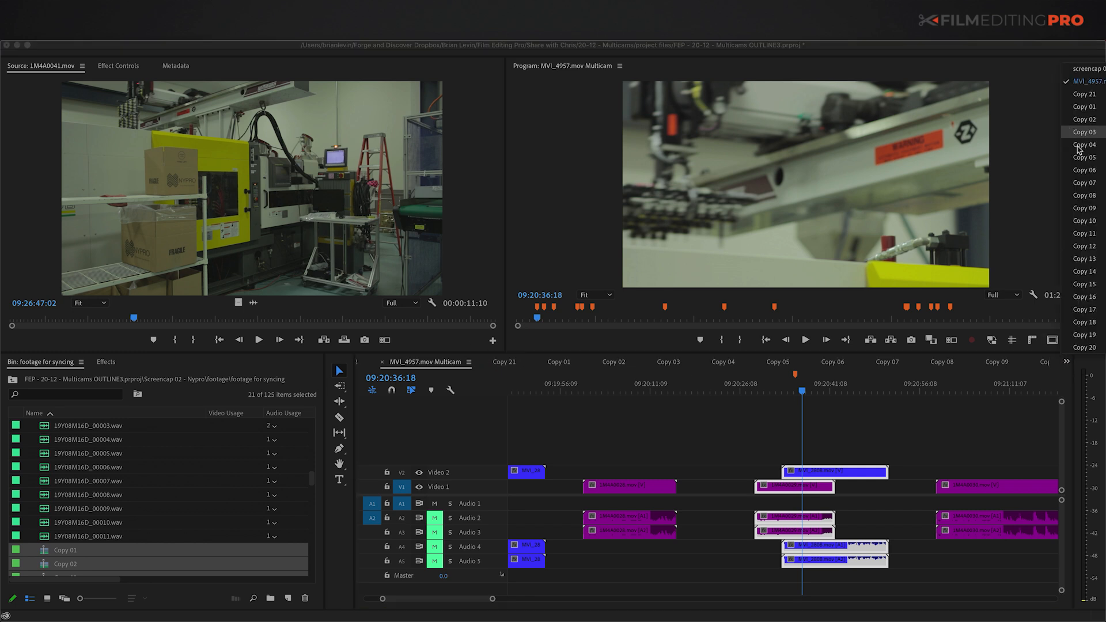
{"action": "left_click", "coordinate": [1084, 106]}
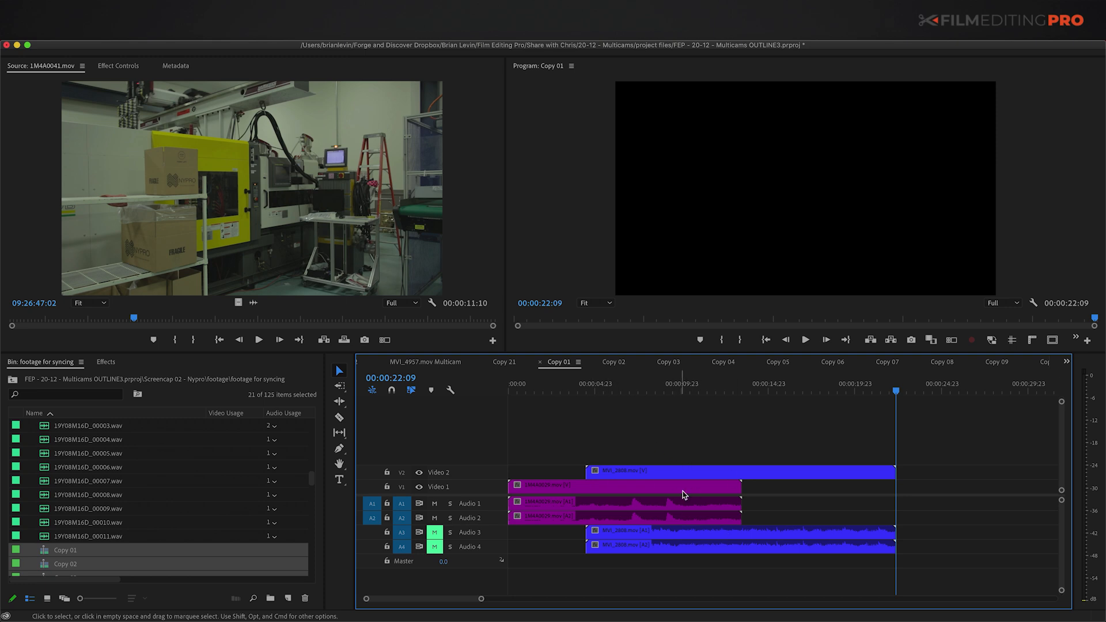
Step: Set Copy 01's start time by its first clip, giving 09:20:28:20
{"action": "key", "text": "Home"}
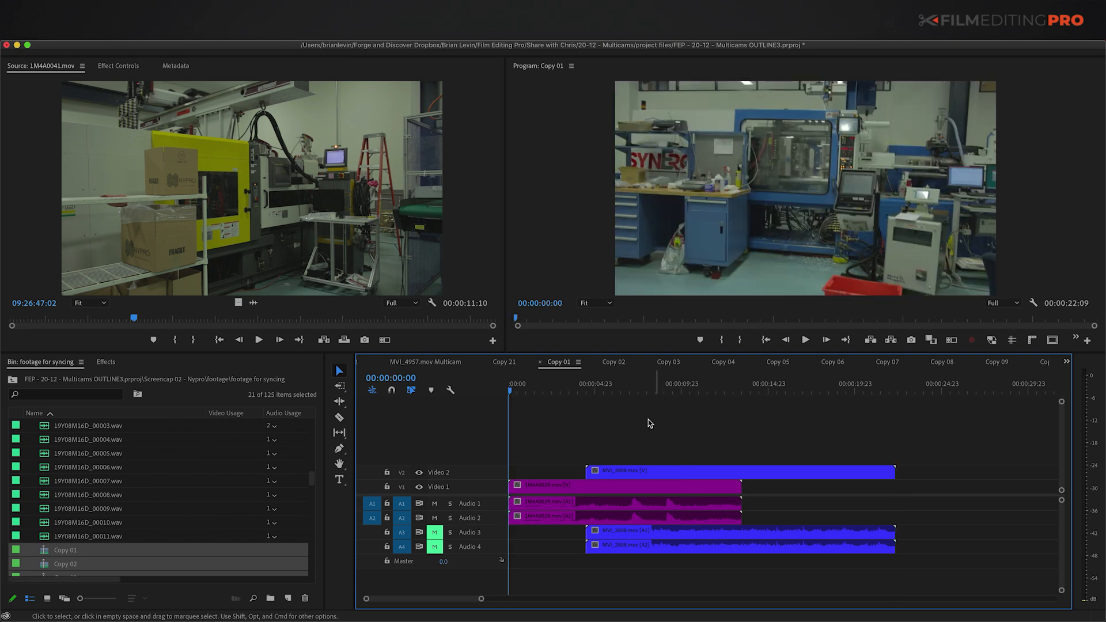
{"action": "left_click", "coordinate": [578, 362]}
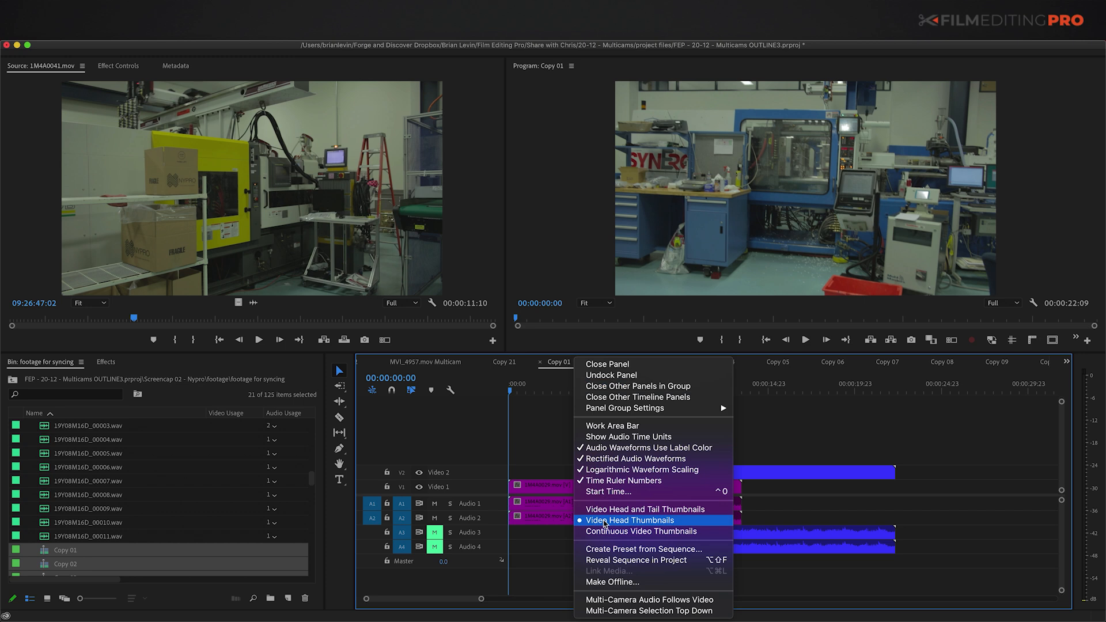
{"action": "left_click", "coordinate": [623, 493]}
{"action": "left_click", "coordinate": [490, 353]}
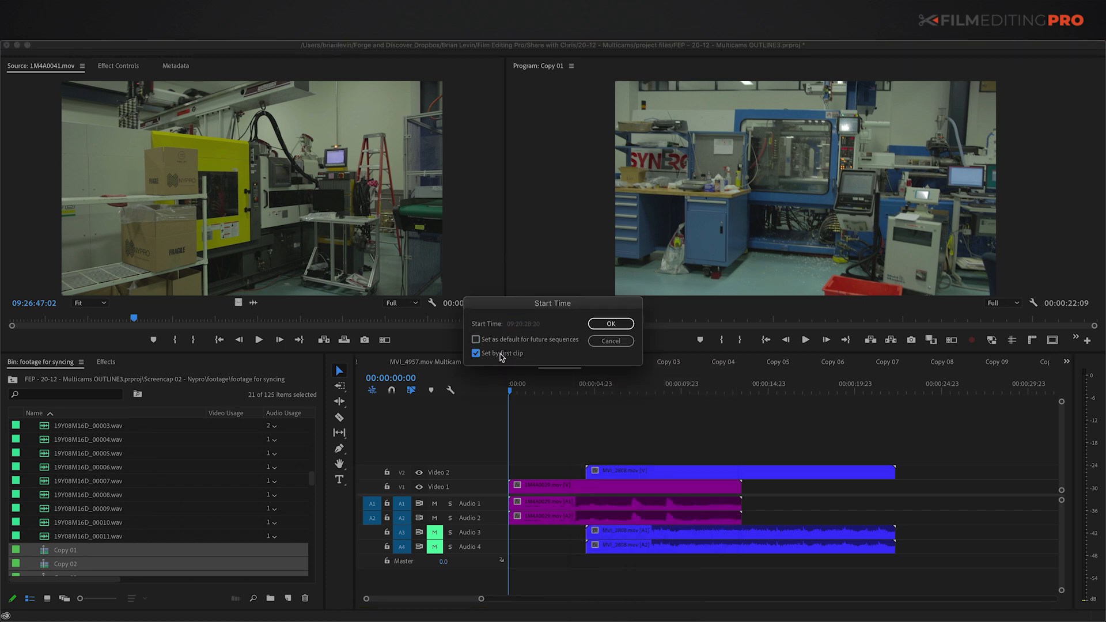
{"action": "left_click", "coordinate": [610, 324]}
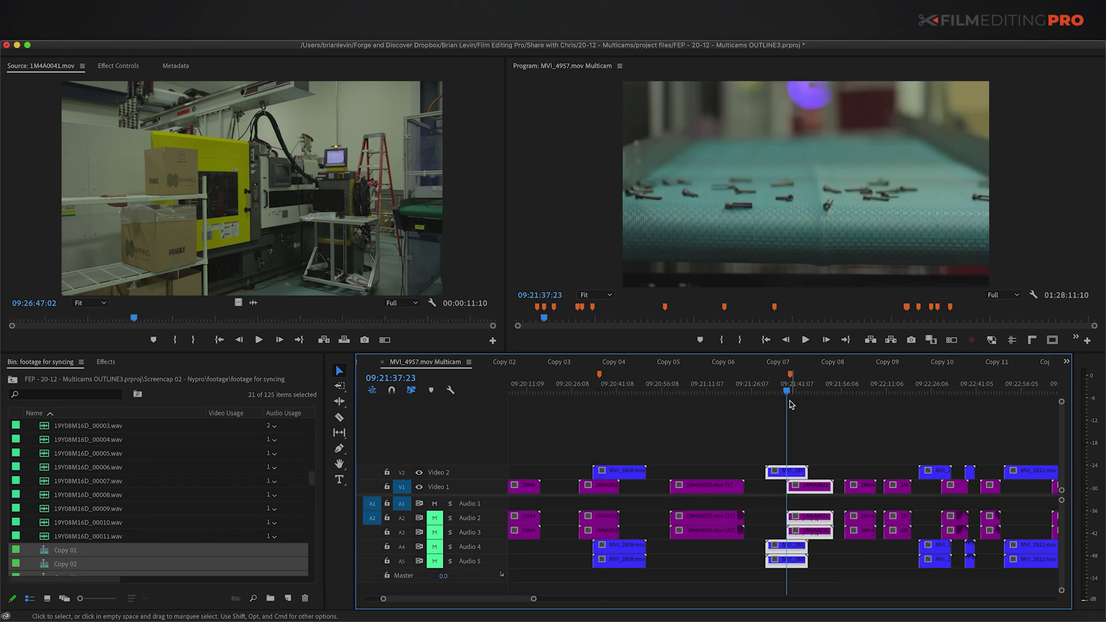
Step: Copy the next multicam section and paste it into the Copy 04 sequence
{"action": "key", "text": "super+c"}
{"action": "left_click", "coordinate": [506, 362]}
{"action": "key", "text": "super+v"}
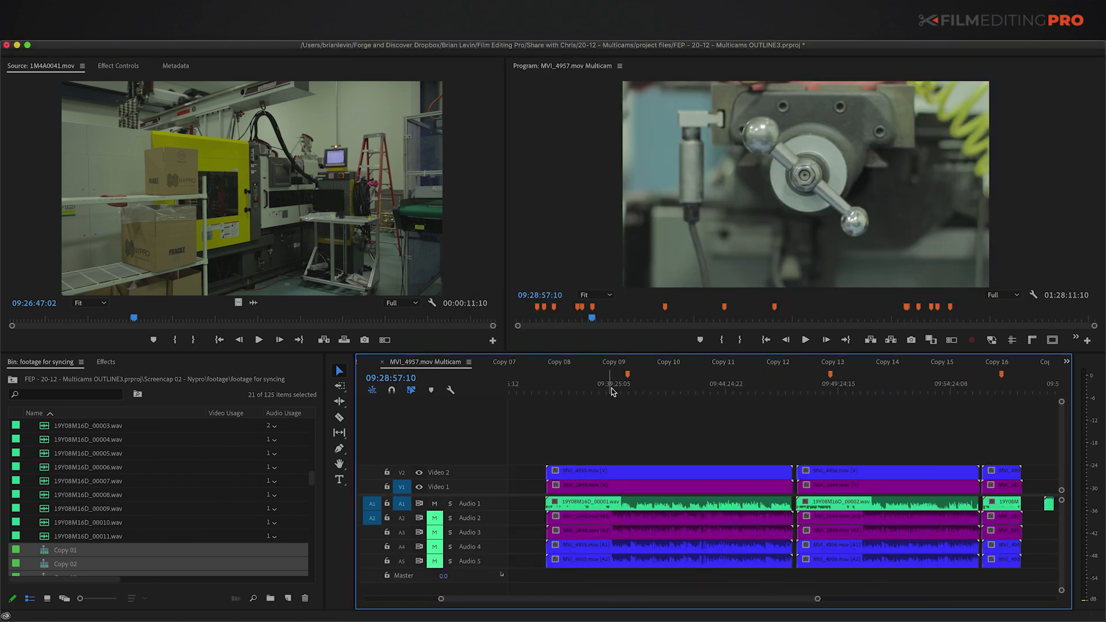
{"action": "left_click", "coordinate": [620, 390]}
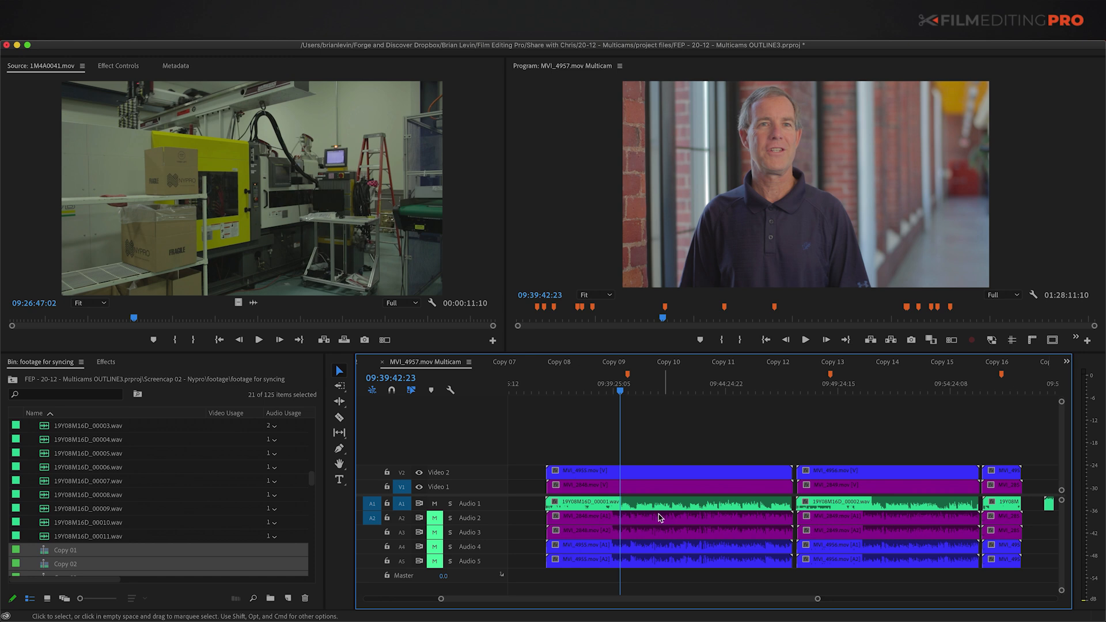
Step: Select the interview clips across all tracks and zoom in around 09:40:07:13
{"action": "left_click", "coordinate": [697, 507]}
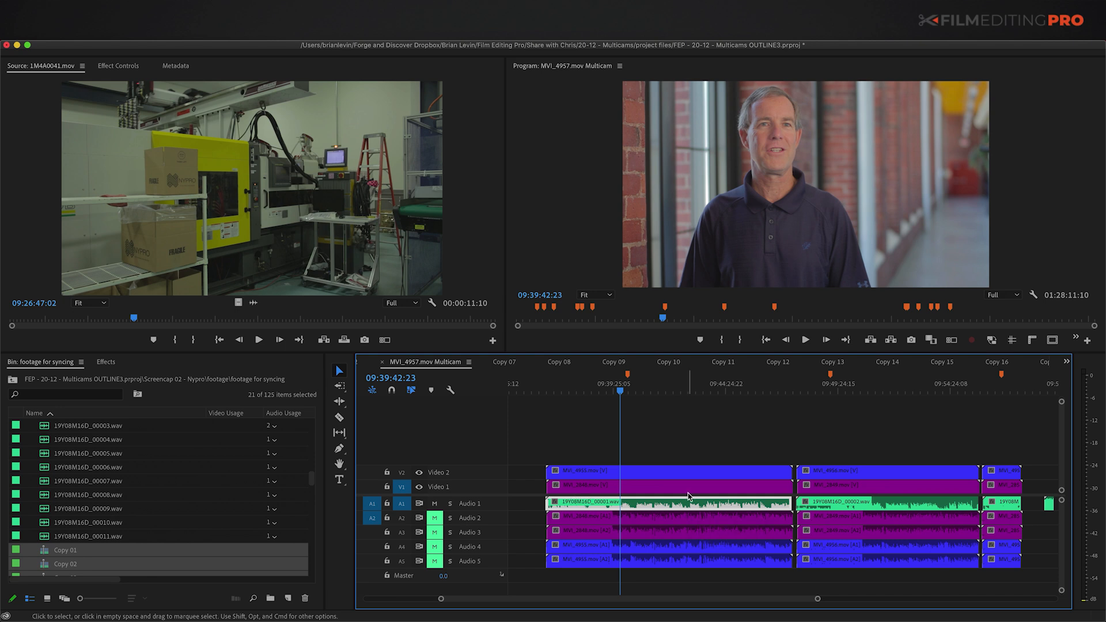
{"action": "left_click_drag", "start_coordinate": [636, 447], "coordinate": [1029, 536]}
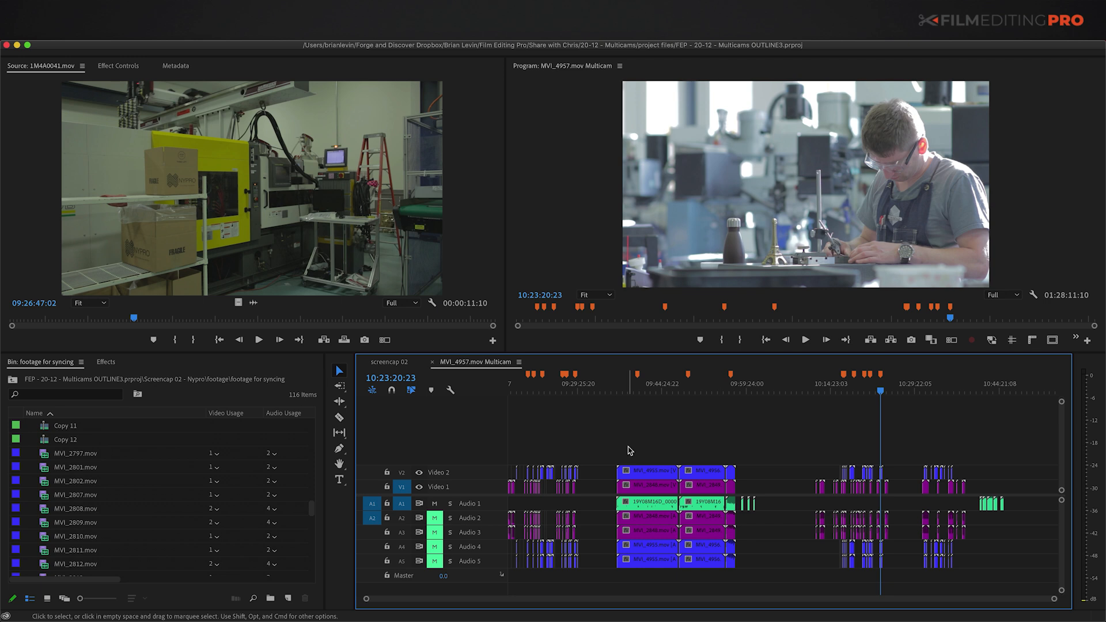
{"action": "left_click", "coordinate": [637, 387]}
{"action": "key", "text": "="}
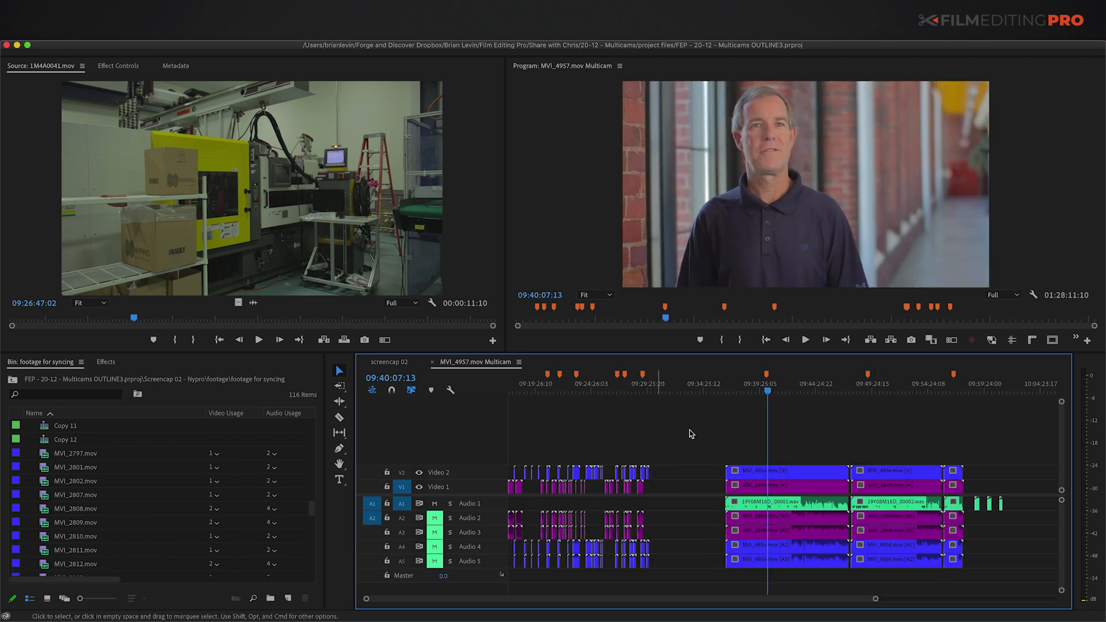
Step: Reveal MVI_2848.mov and MVI_4955.mov in the bin, select both, and maximize the bin
{"action": "left_click", "coordinate": [785, 491]}
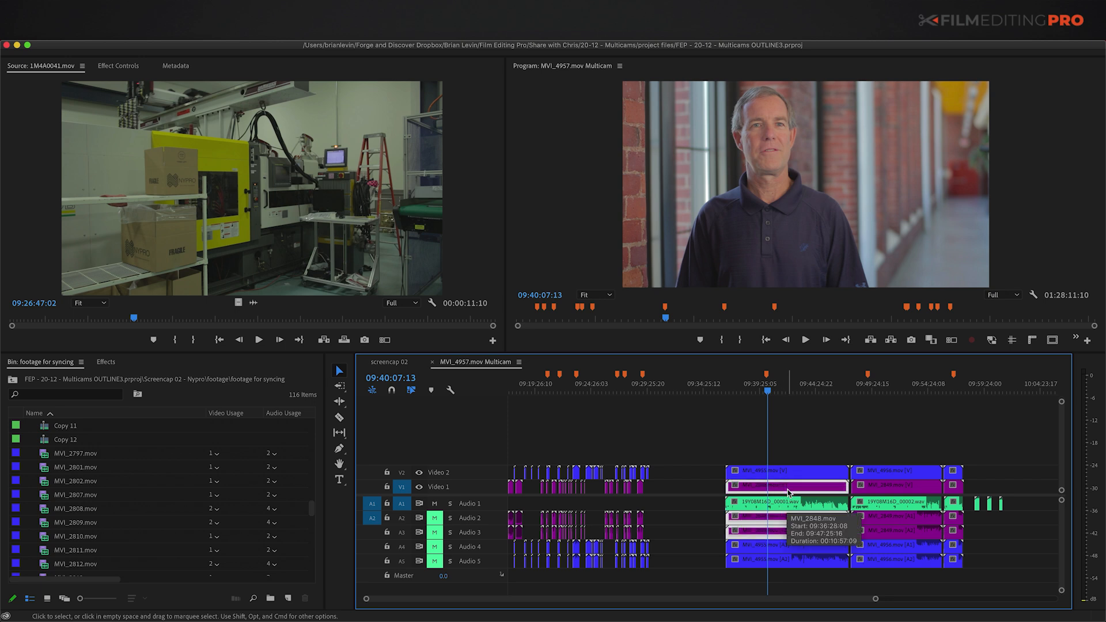
{"action": "double_click", "coordinate": [788, 492]}
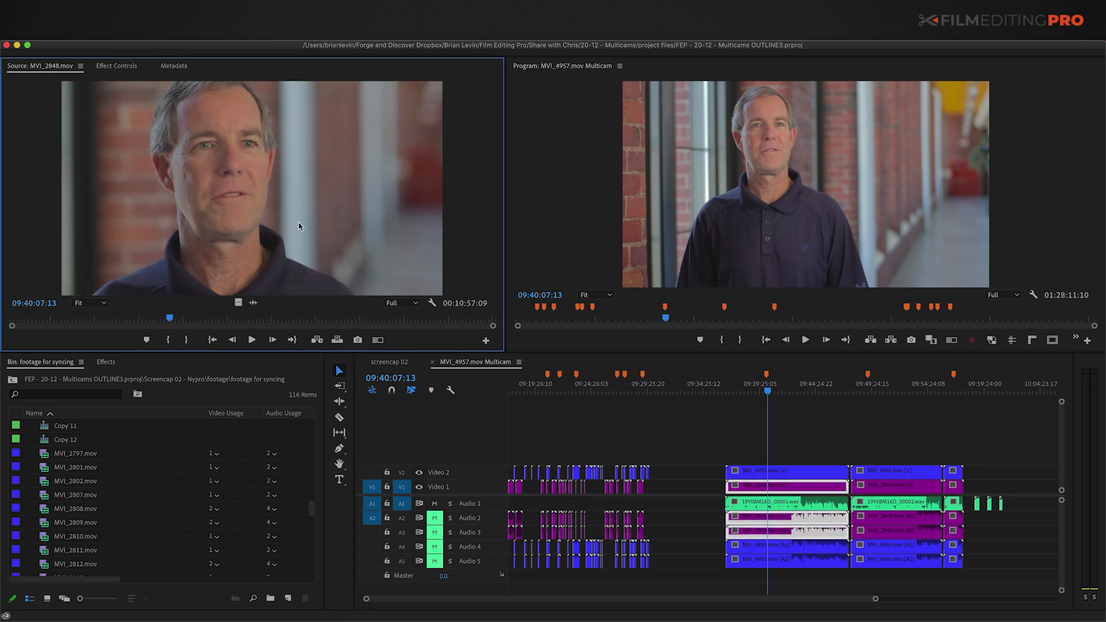
{"action": "key", "text": "shift+f"}
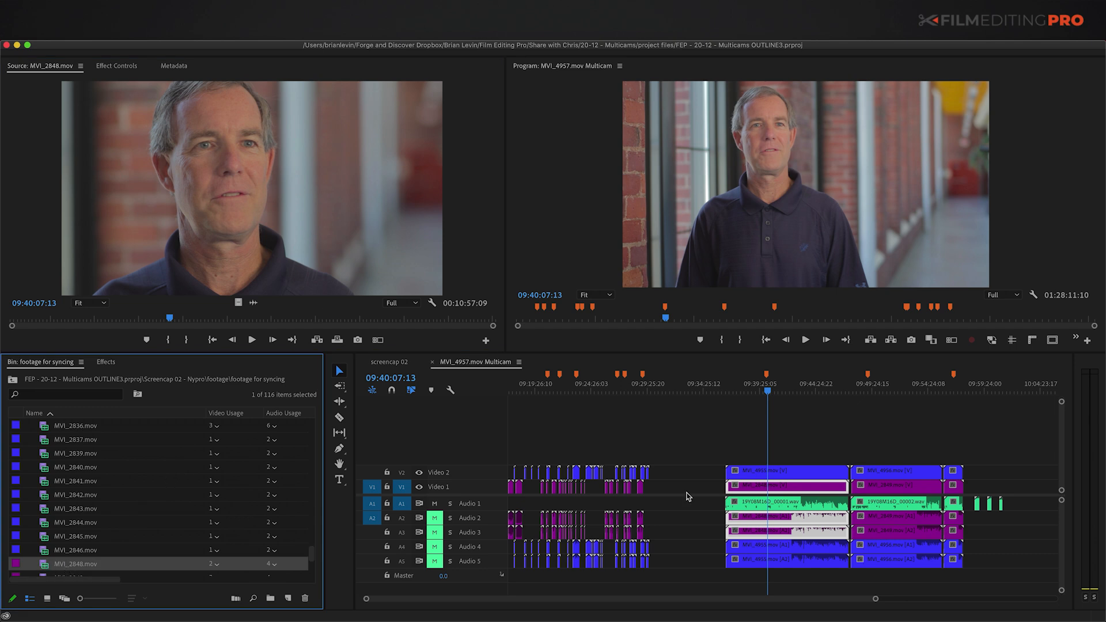
{"action": "left_click", "coordinate": [786, 475]}
{"action": "key", "text": "shift+f"}
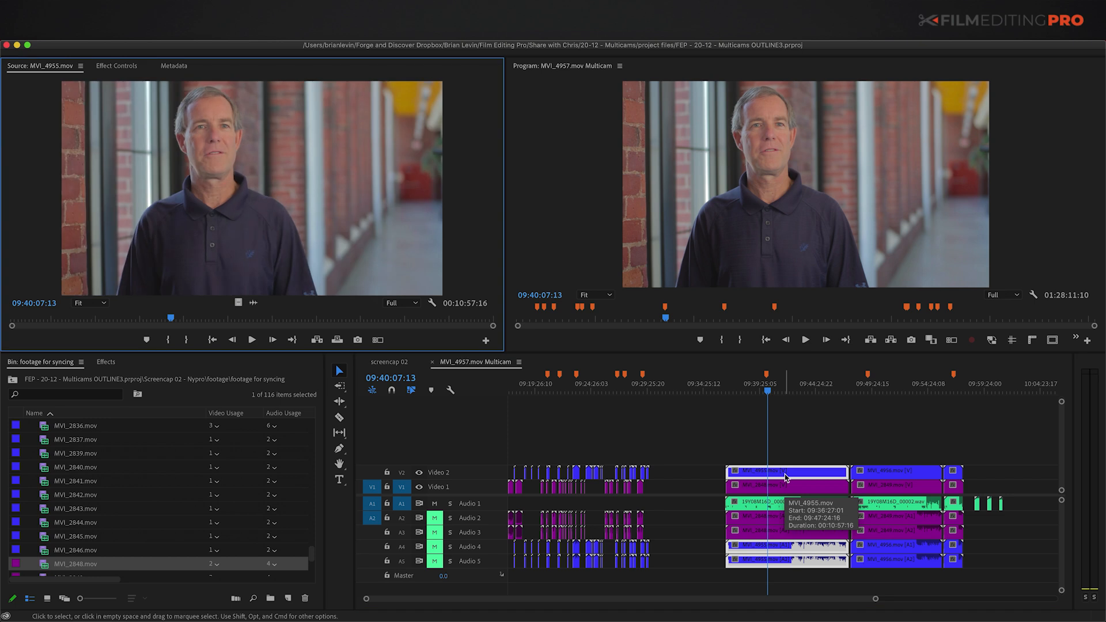
{"action": "left_click", "coordinate": [47, 525]}
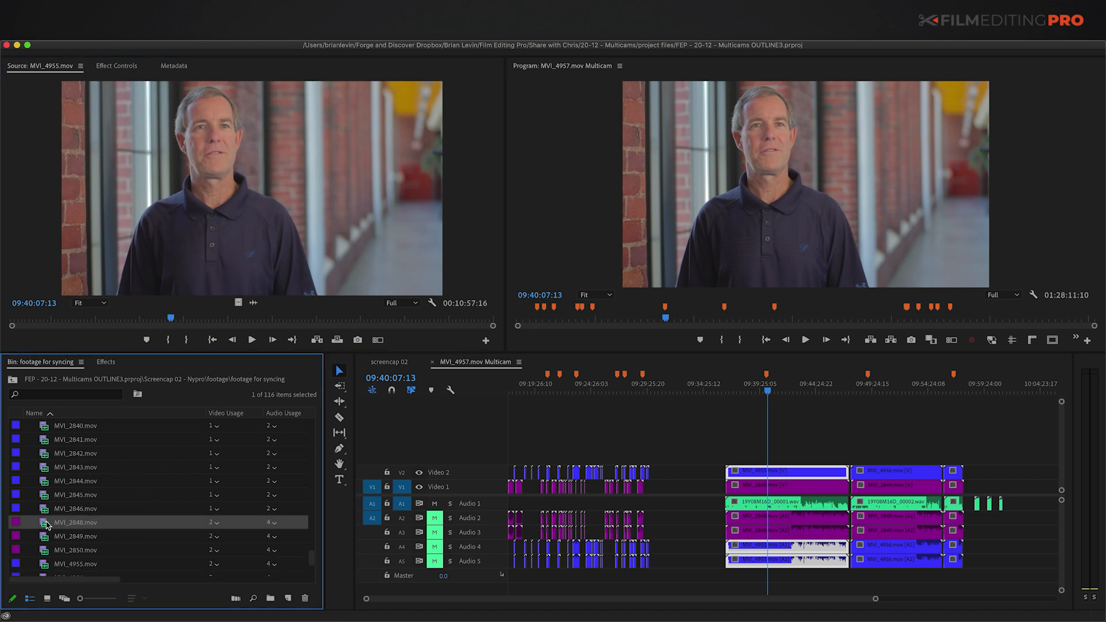
{"action": "left_click", "coordinate": [42, 565], "text": "super"}
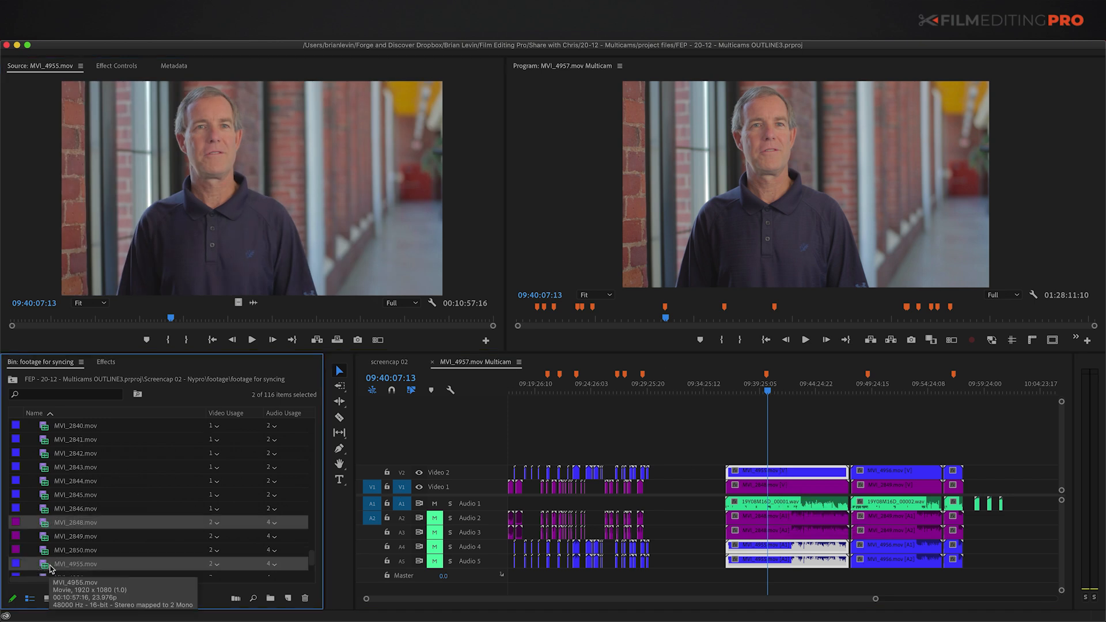
{"action": "scroll", "coordinate": [582, 509], "scroll_direction": "up", "scroll_amount": 5}
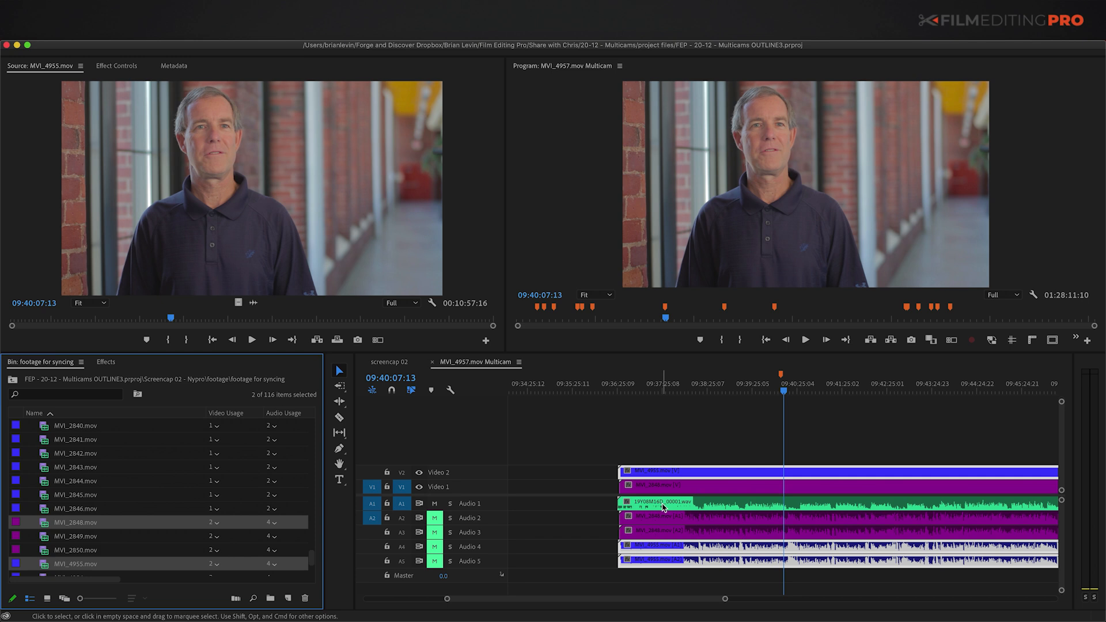
{"action": "scroll", "coordinate": [98, 501], "scroll_direction": "up", "scroll_amount": 8}
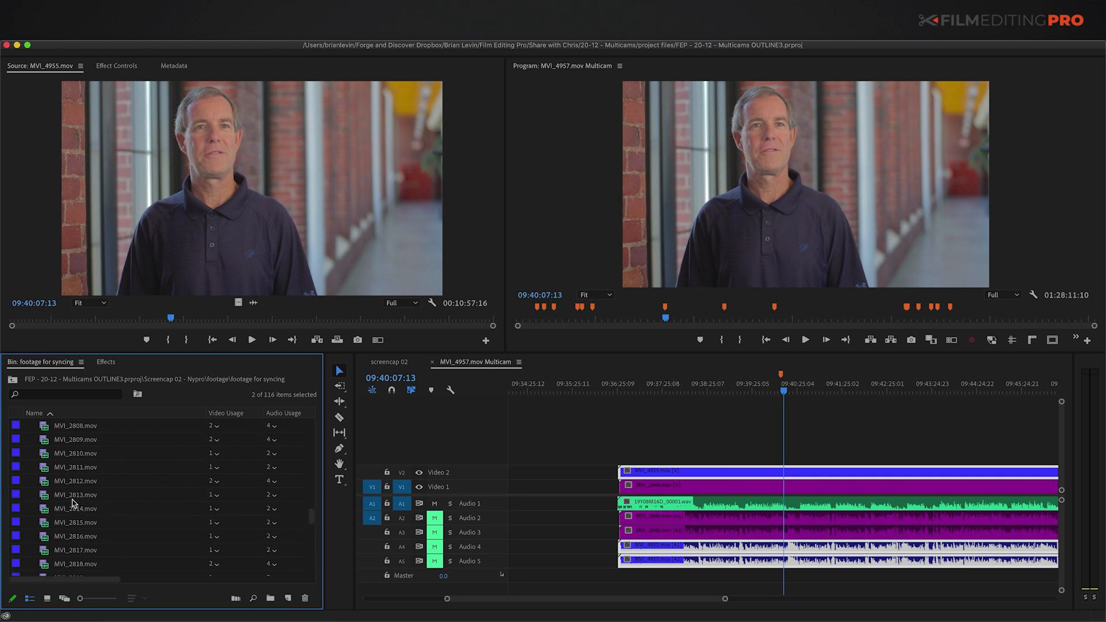
{"action": "key", "text": "grave"}
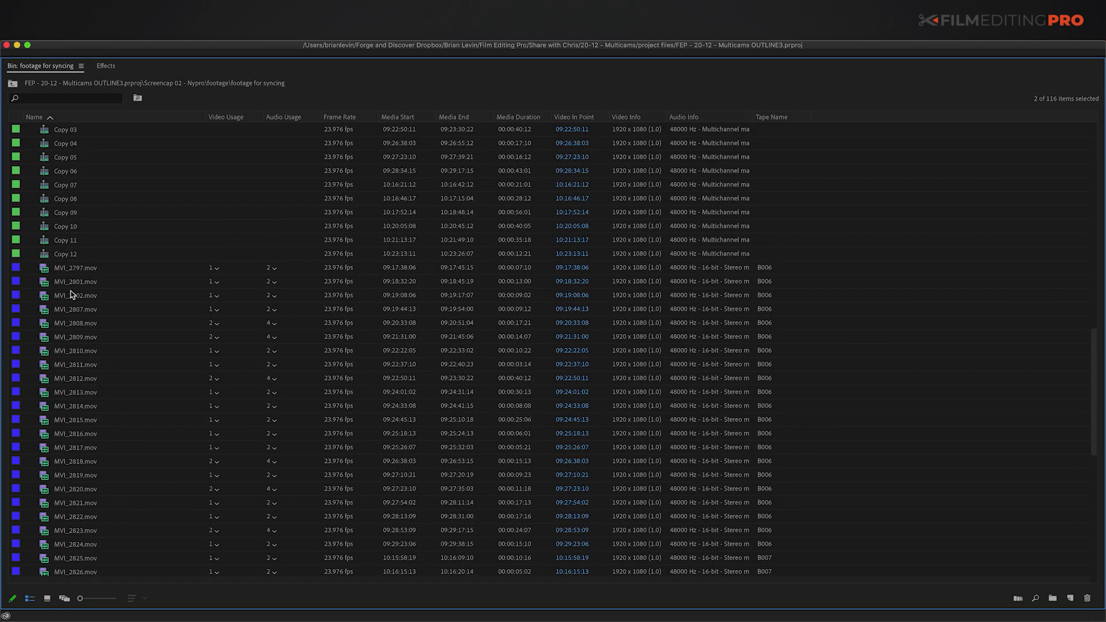
Step: Add 19Y08M16D_00001.wav to the selection and create a multicam source sequence synced by Timecode
{"action": "scroll", "coordinate": [70, 291], "scroll_direction": "up", "scroll_amount": 10}
{"action": "left_click", "coordinate": [91, 324], "text": "super"}
{"action": "scroll", "coordinate": [67, 356], "scroll_direction": "down", "scroll_amount": 3}
{"action": "scroll", "coordinate": [66, 360], "scroll_direction": "down", "scroll_amount": 15}
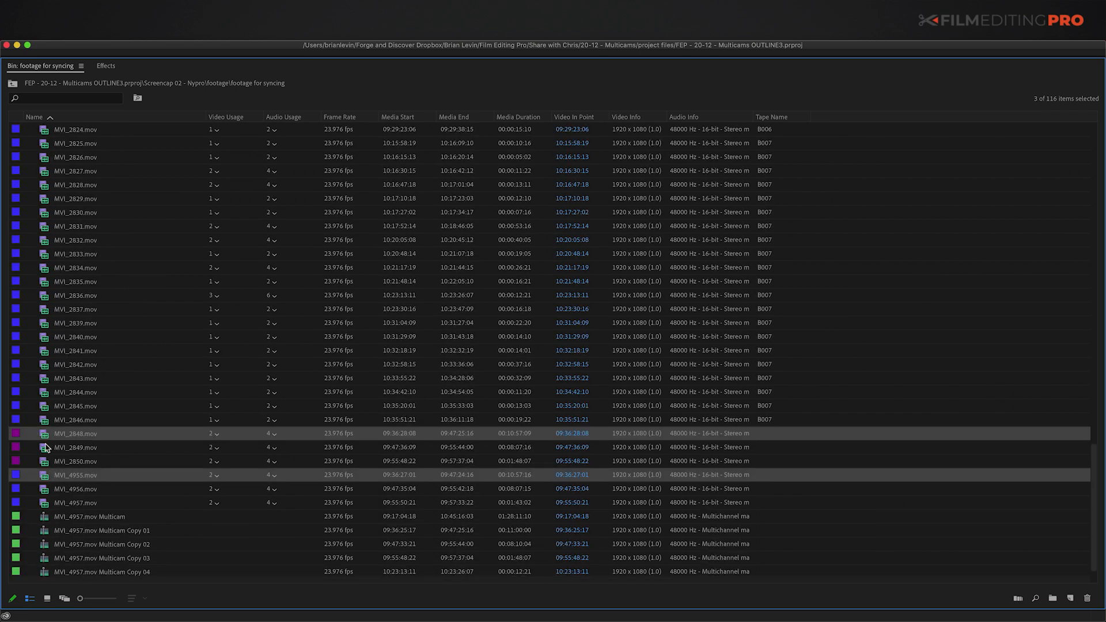
{"action": "scroll", "coordinate": [46, 464], "scroll_direction": "up", "scroll_amount": 12}
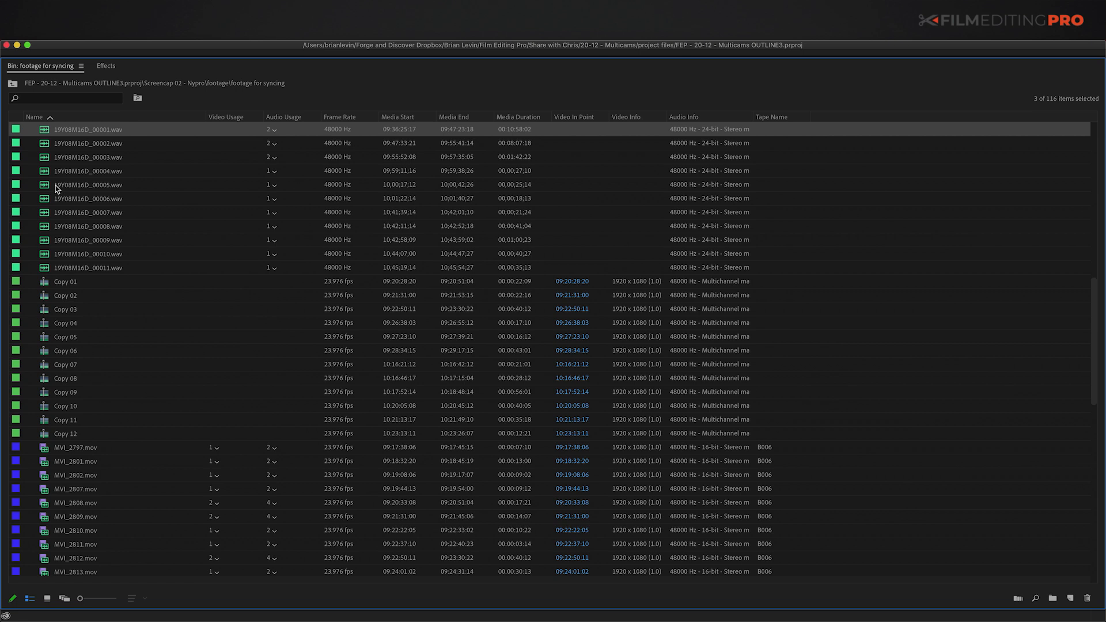
{"action": "right_click", "coordinate": [45, 133]}
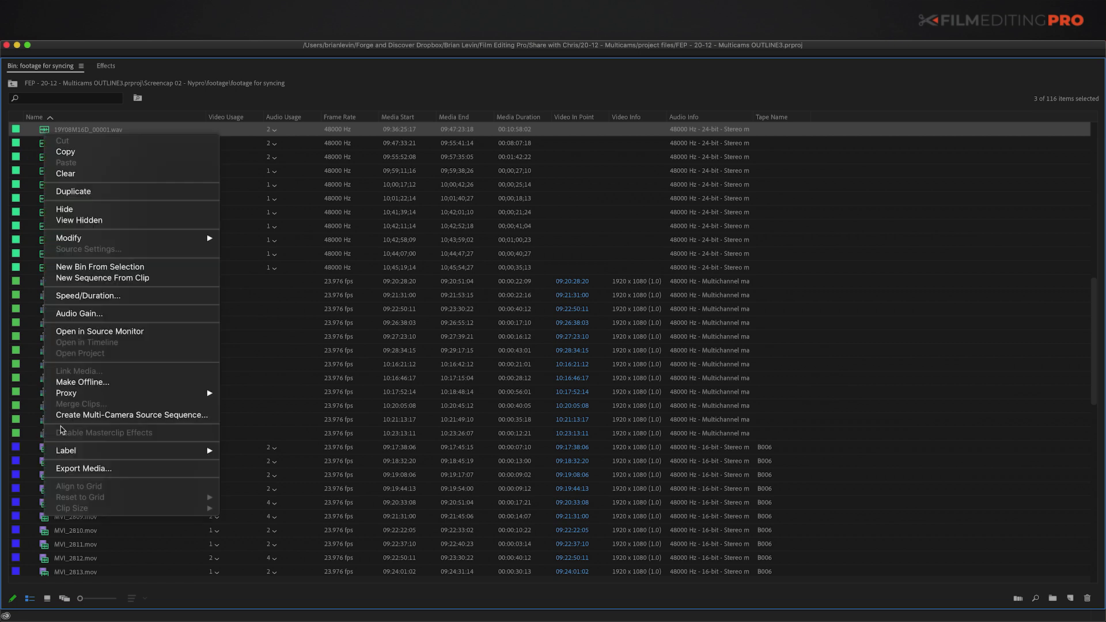
{"action": "left_click", "coordinate": [104, 416]}
{"action": "left_click", "coordinate": [468, 221]}
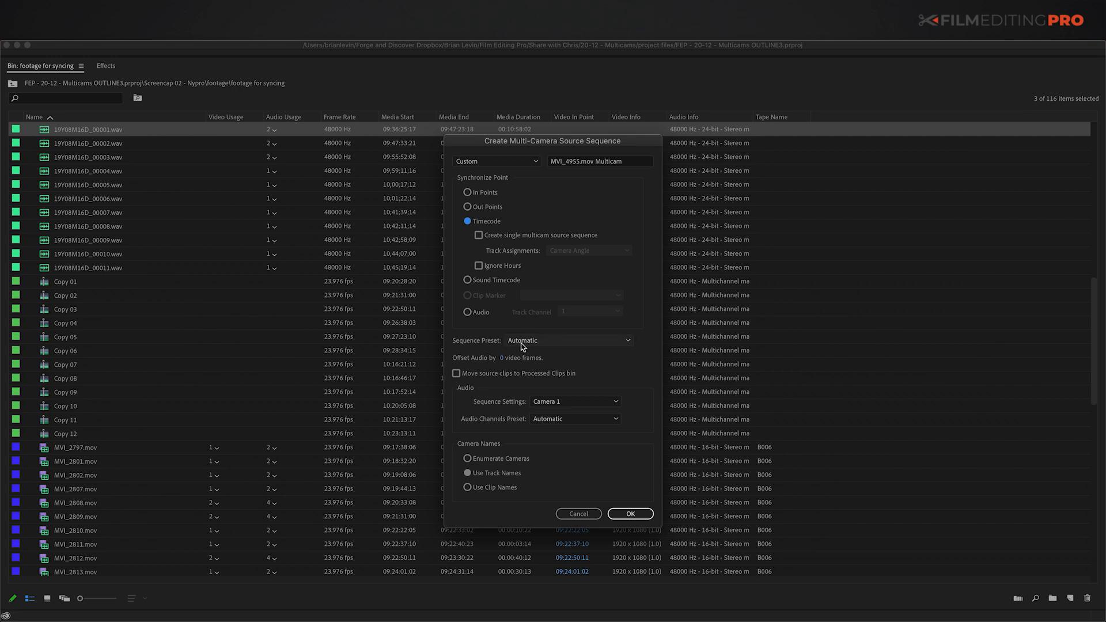
{"action": "left_click", "coordinate": [630, 514]}
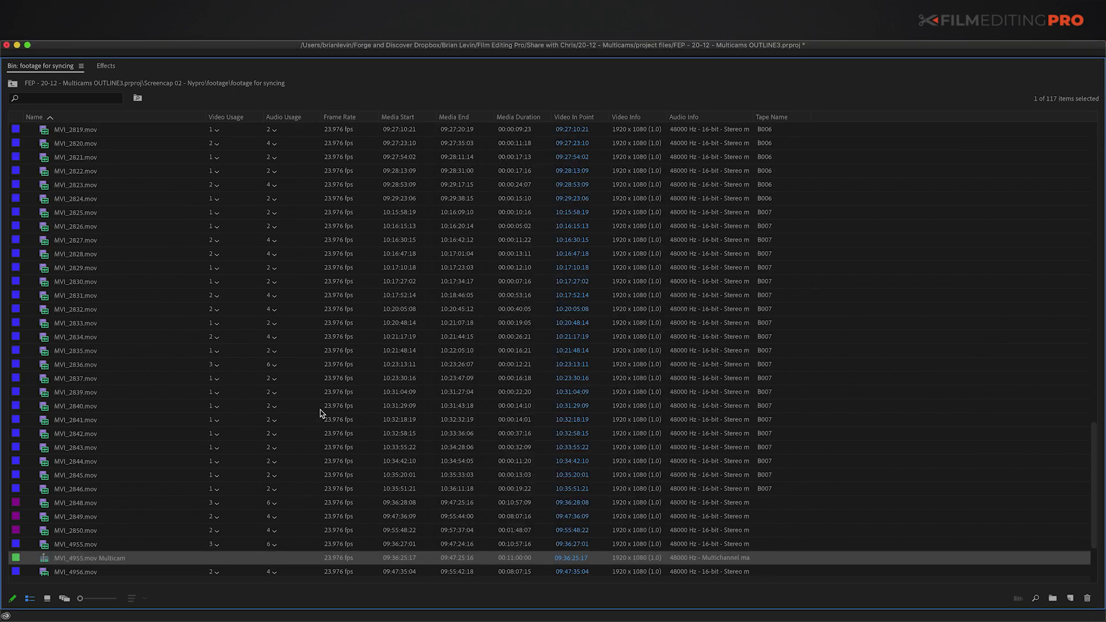
{"action": "right_click", "coordinate": [46, 562]}
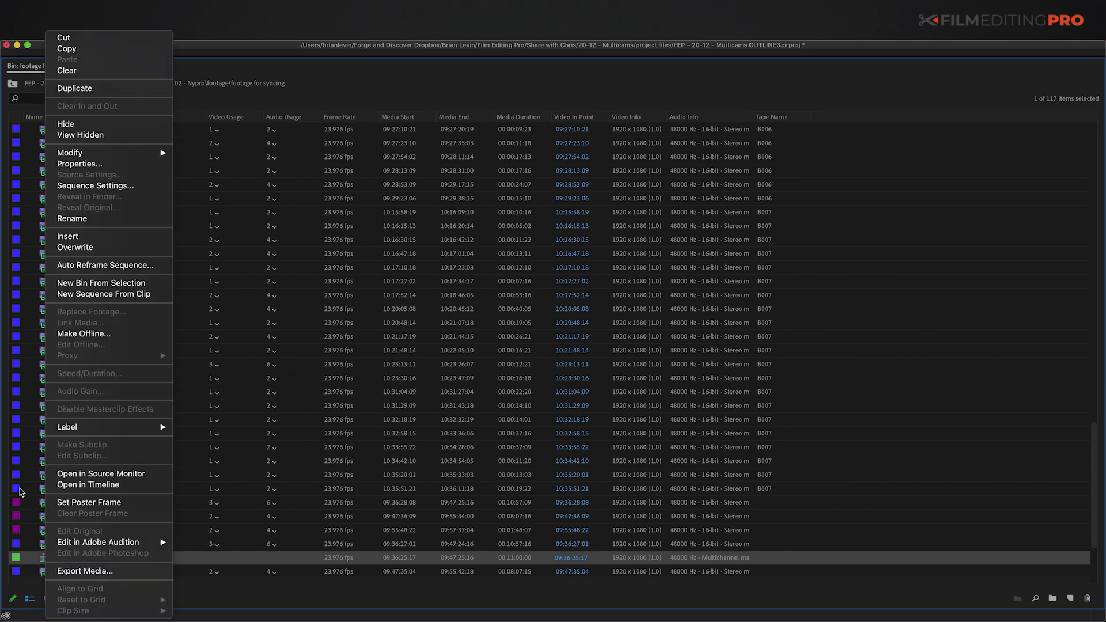
Step: Open MVI_4955.mov Multicam in the timeline and scrub the clapboard to verify sync
{"action": "left_click", "coordinate": [70, 484]}
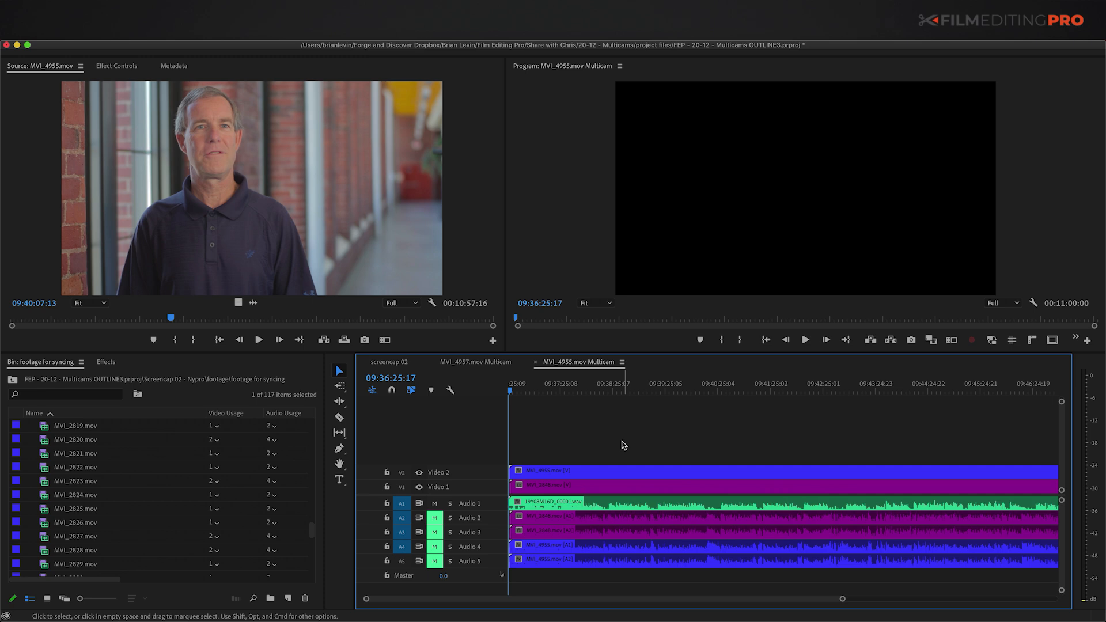
{"action": "key", "text": "="}
{"action": "key", "text": "="}
{"action": "key", "text": "="}
{"action": "key", "text": "="}
{"action": "left_click", "coordinate": [702, 392]}
{"action": "left_click_drag", "start_coordinate": [705, 394], "coordinate": [750, 395]}
{"action": "key", "text": "="}
{"action": "key", "text": "="}
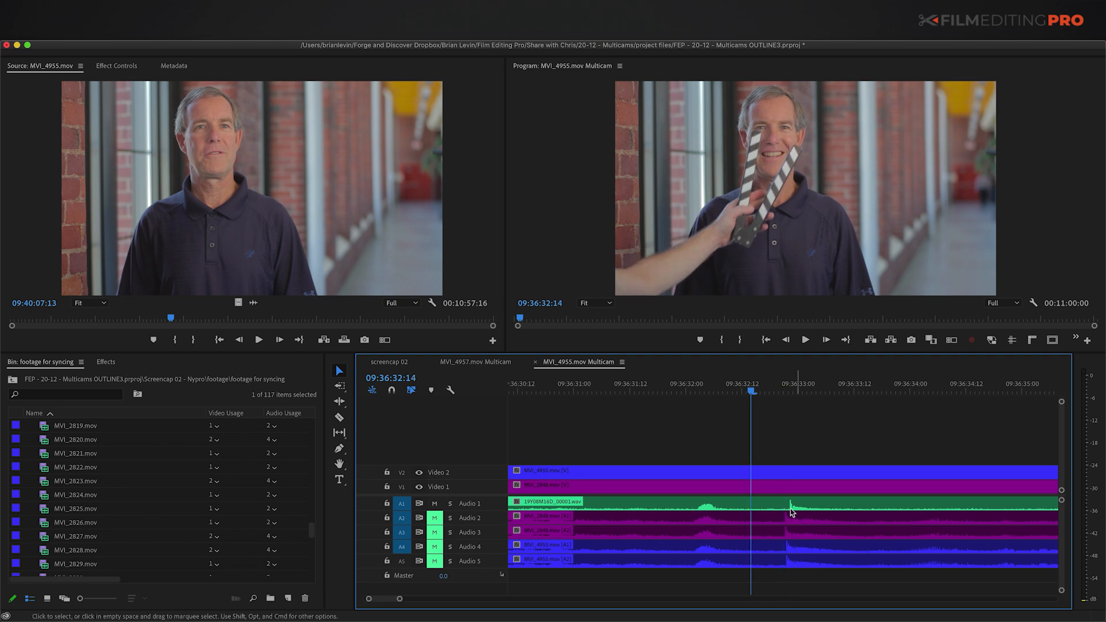
{"action": "key", "text": "backslash"}
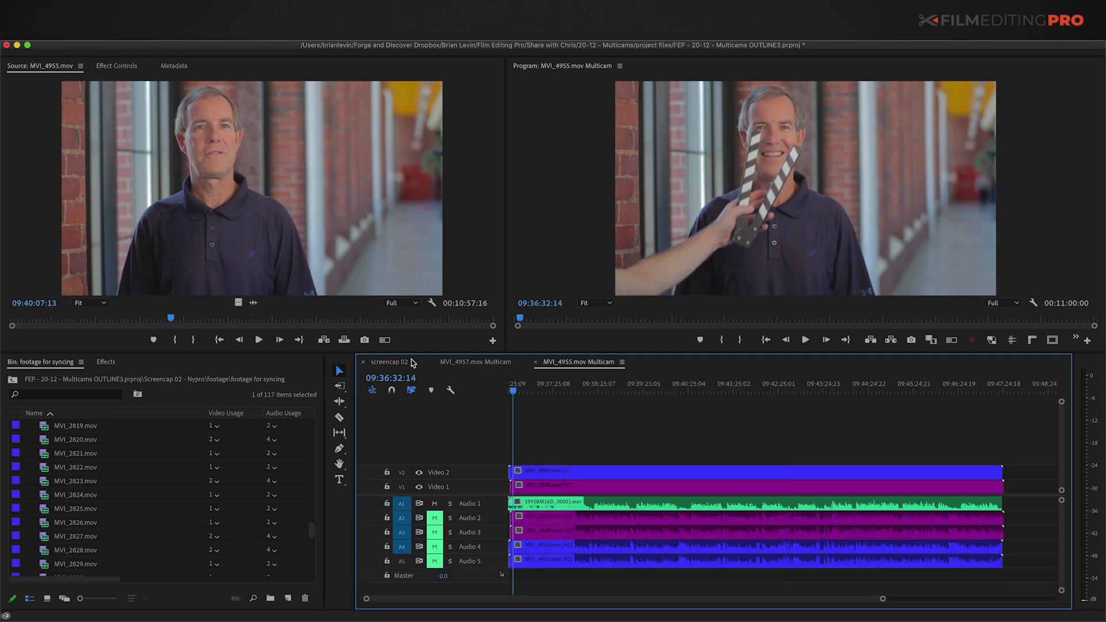
Step: In MVI_4957.mov Multicam, review the interview through 09:56:31:14 and select all its interview clips
{"action": "left_click", "coordinate": [461, 362]}
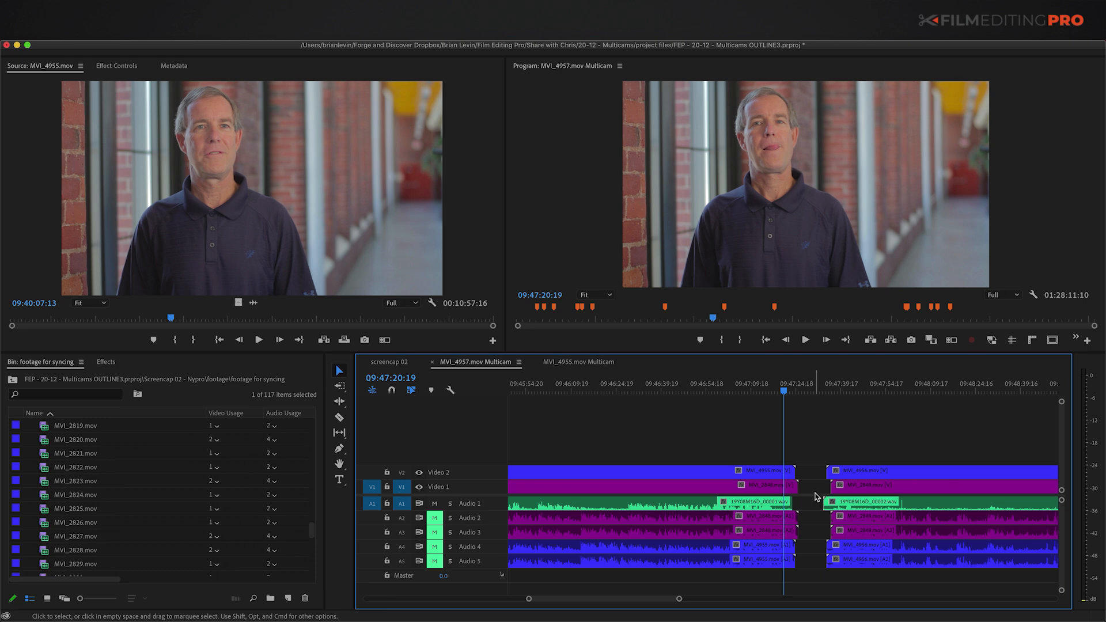
{"action": "left_click", "coordinate": [811, 390]}
{"action": "key", "text": "backslash"}
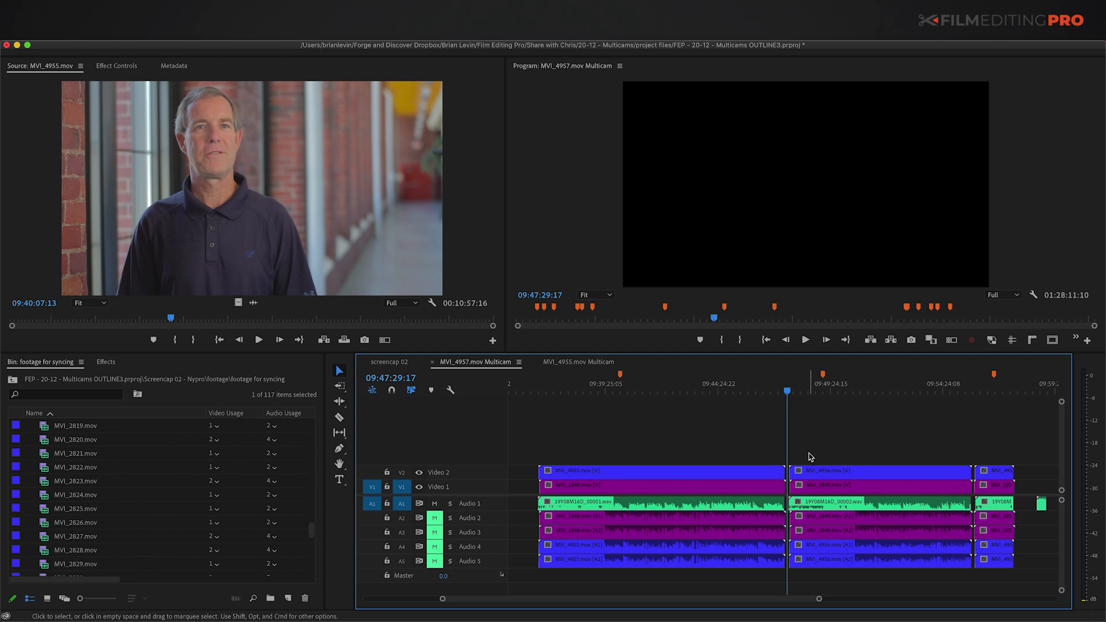
{"action": "left_click", "coordinate": [673, 390]}
{"action": "left_click", "coordinate": [852, 390]}
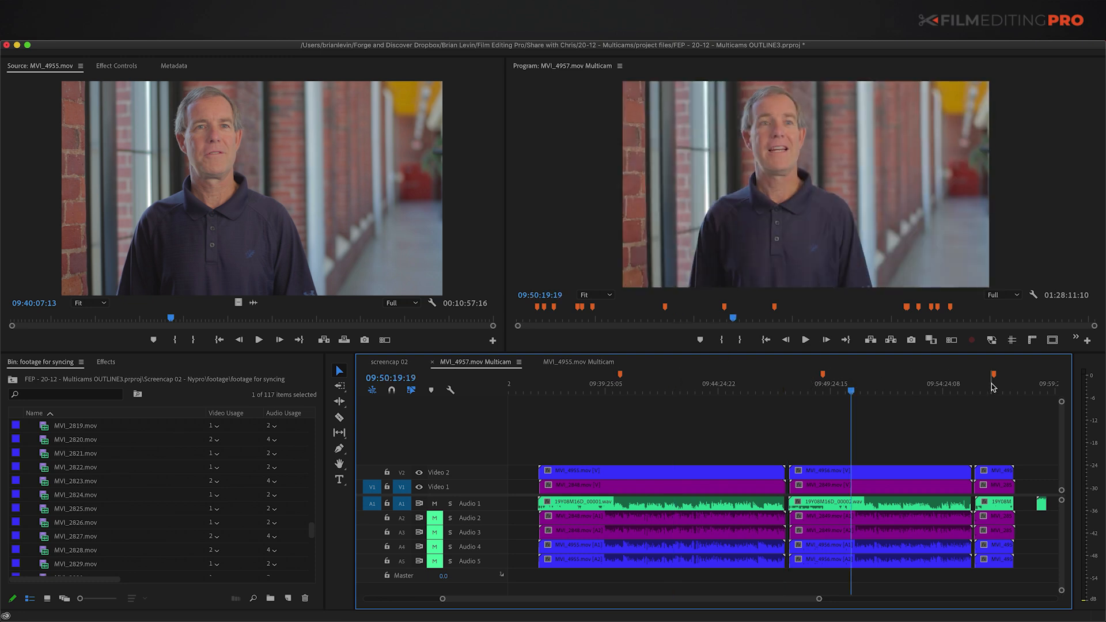
{"action": "left_click", "coordinate": [990, 389]}
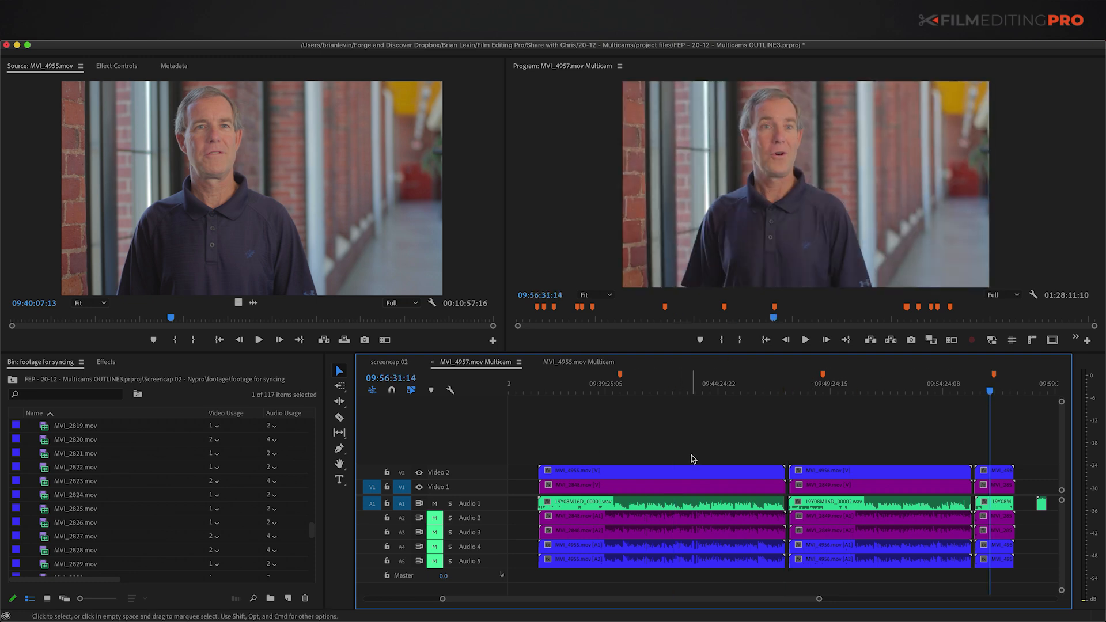
{"action": "left_click_drag", "start_coordinate": [644, 433], "coordinate": [1001, 556]}
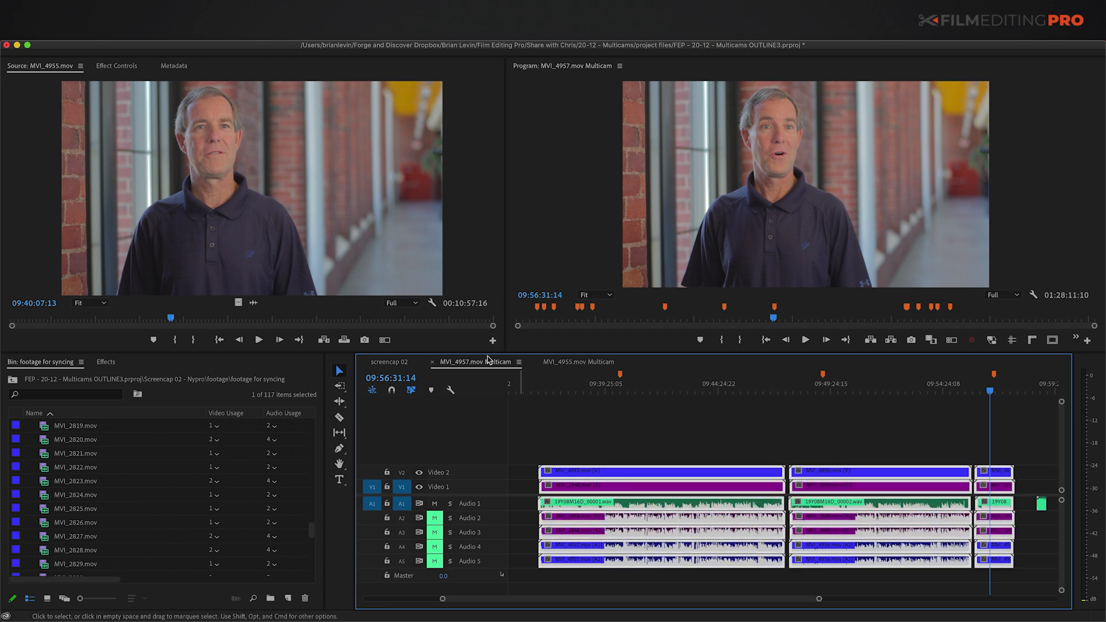
Step: Paste the copied interview clips into MVI_4955.mov Multicam and view the whole sequence
{"action": "left_click", "coordinate": [578, 362]}
{"action": "left_click_drag", "start_coordinate": [573, 435], "coordinate": [647, 559]}
{"action": "key", "text": "super+v"}
{"action": "left_click", "coordinate": [627, 434]}
{"action": "key", "text": "Home"}
{"action": "key", "text": "minus"}
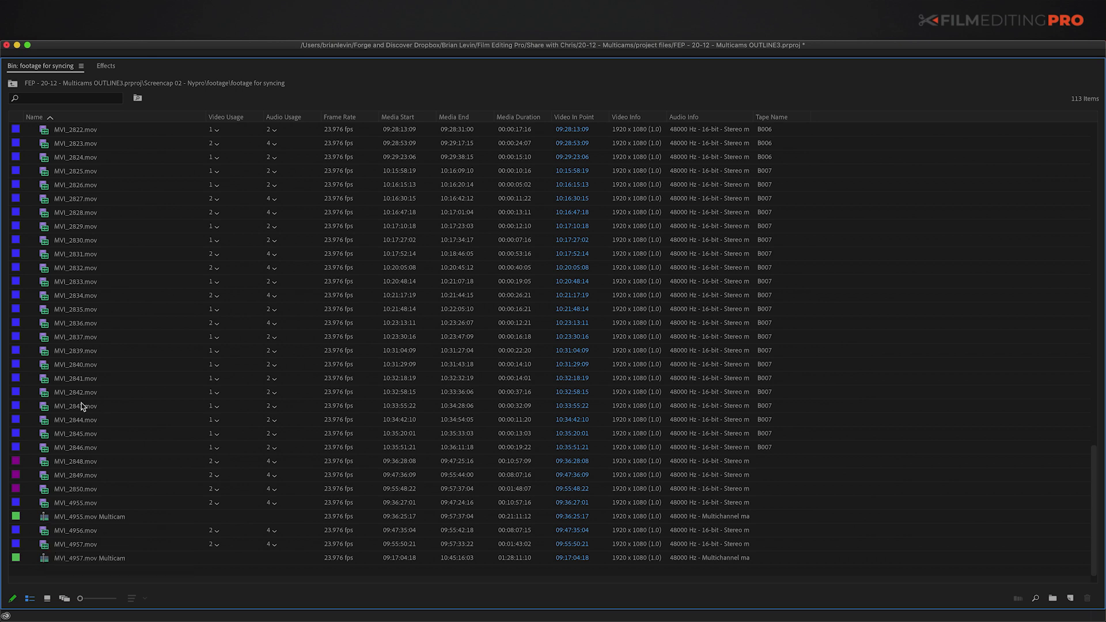
Step: Rename the MVI_4957.mov Multicam sequence to 'sync map'
{"action": "scroll", "coordinate": [119, 459], "scroll_direction": "up", "scroll_amount": 4}
{"action": "scroll", "coordinate": [120, 459], "scroll_direction": "up", "scroll_amount": 10}
{"action": "left_click", "coordinate": [71, 406]}
{"action": "scroll", "coordinate": [72, 408], "scroll_direction": "down", "scroll_amount": 1}
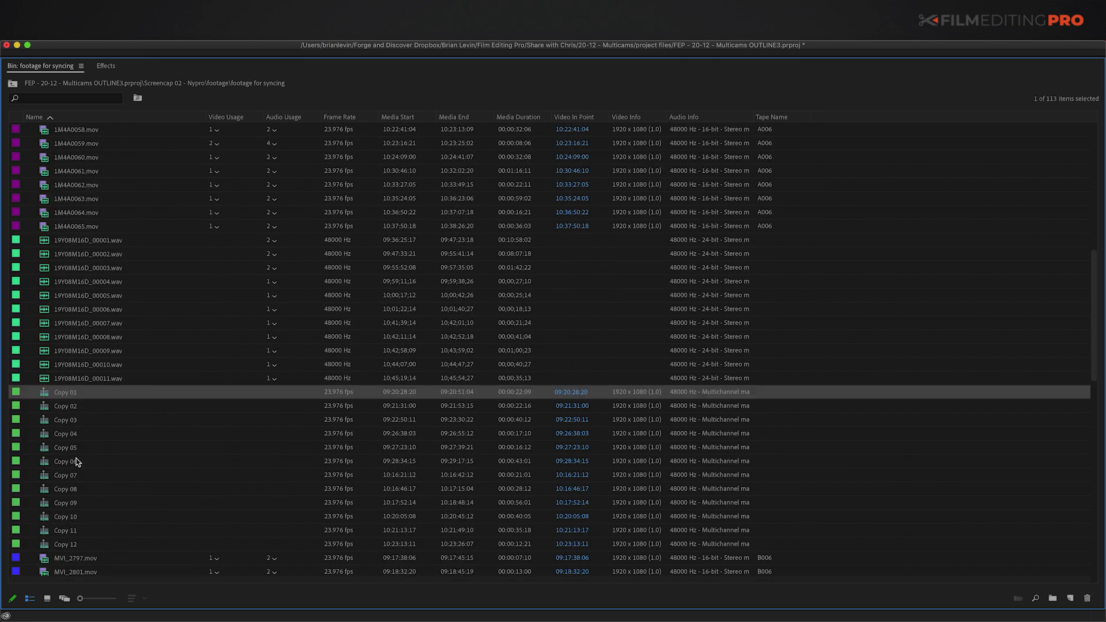
{"action": "scroll", "coordinate": [75, 526], "scroll_direction": "down", "scroll_amount": 15}
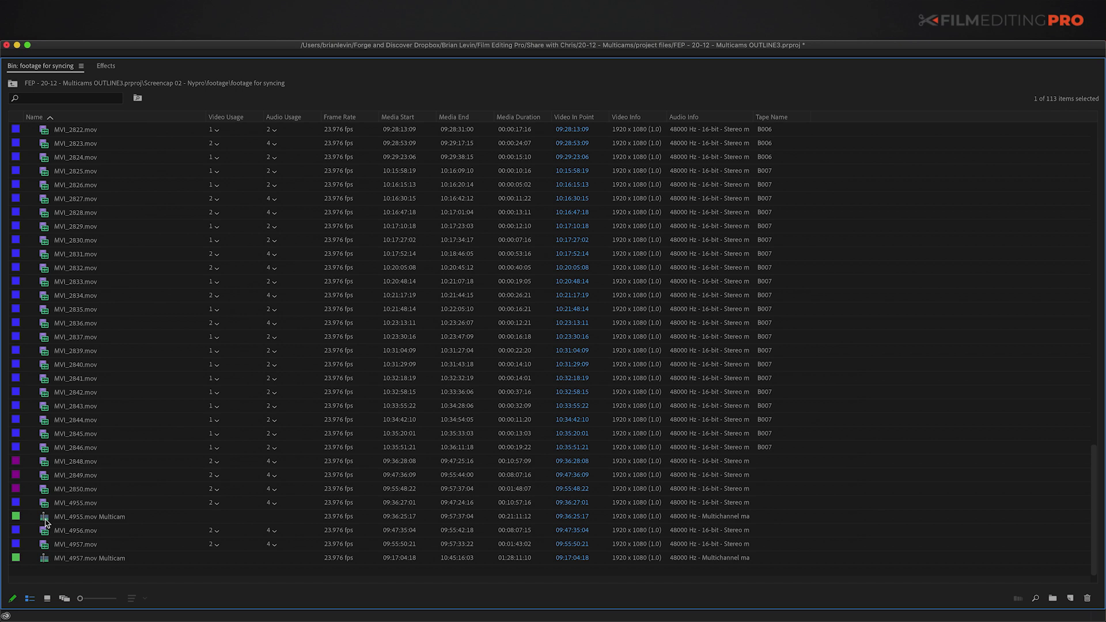
{"action": "left_click", "coordinate": [45, 517]}
{"action": "left_click", "coordinate": [107, 559]}
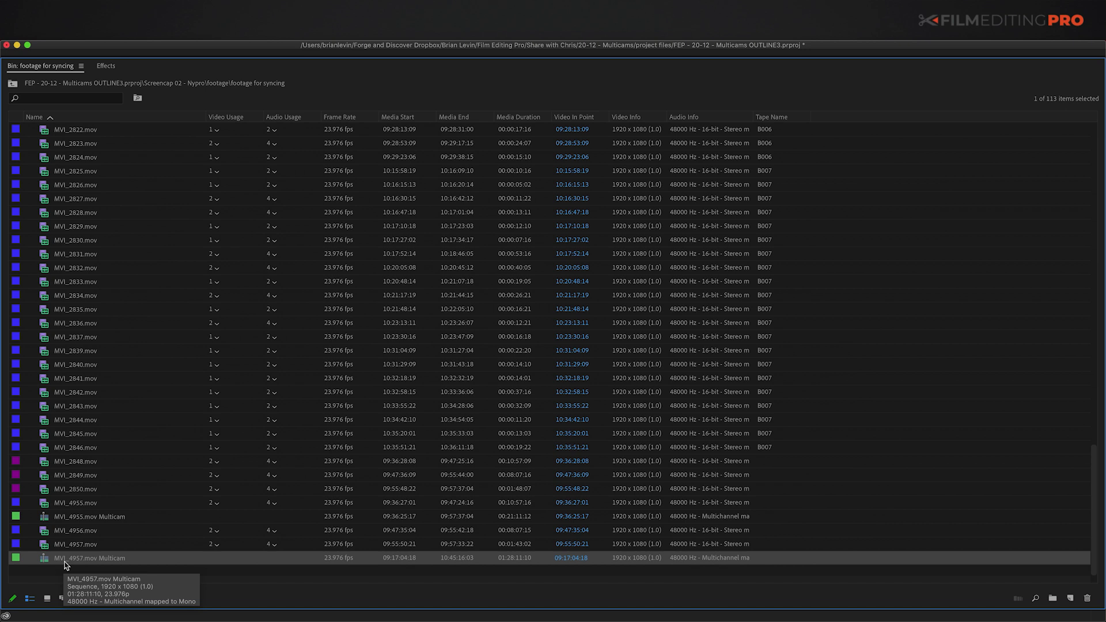
{"action": "key", "text": "Return"}
{"action": "type", "text": "sync"}
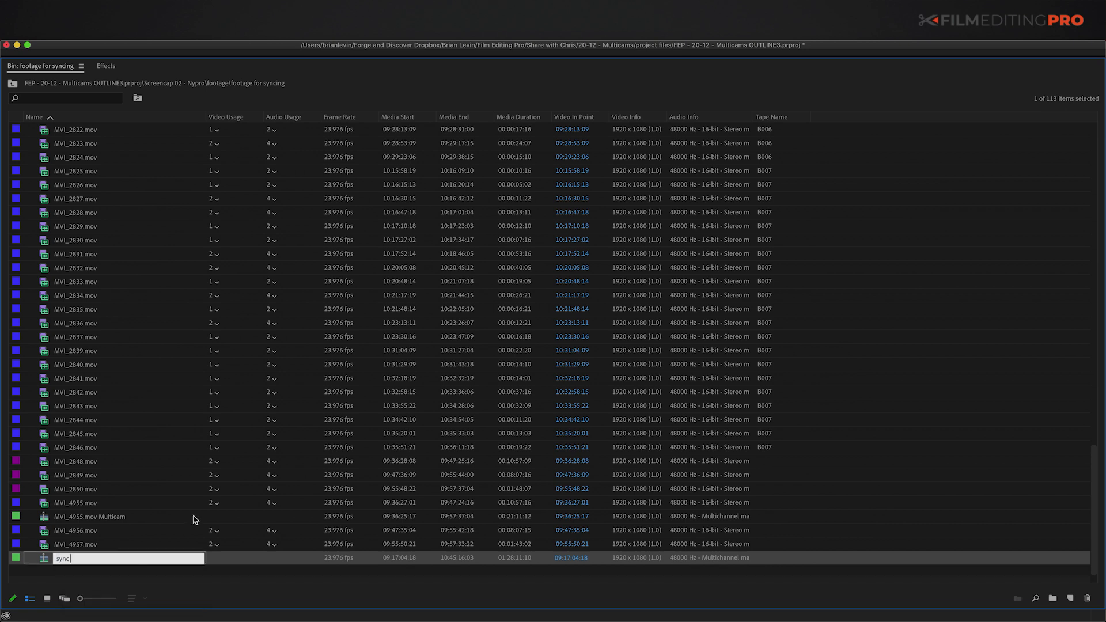
{"action": "key", "text": "Return"}
Step: Rename MVI_4955.mov Multicam to 'interview_' followed by the interviewee's name
{"action": "left_click", "coordinate": [70, 518]}
{"action": "key", "text": "Return"}
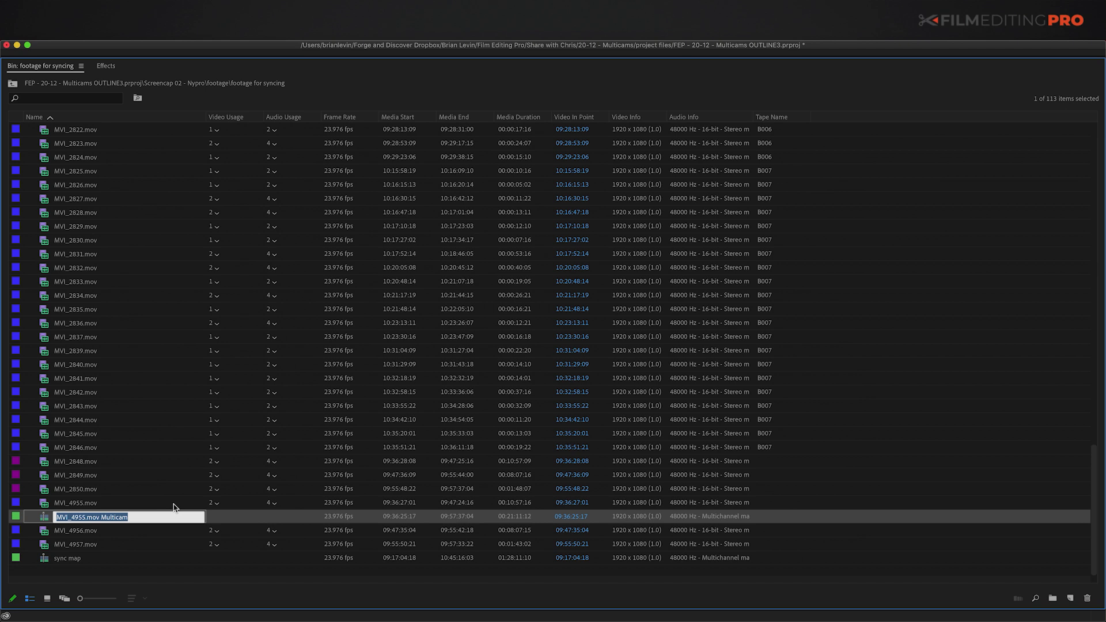
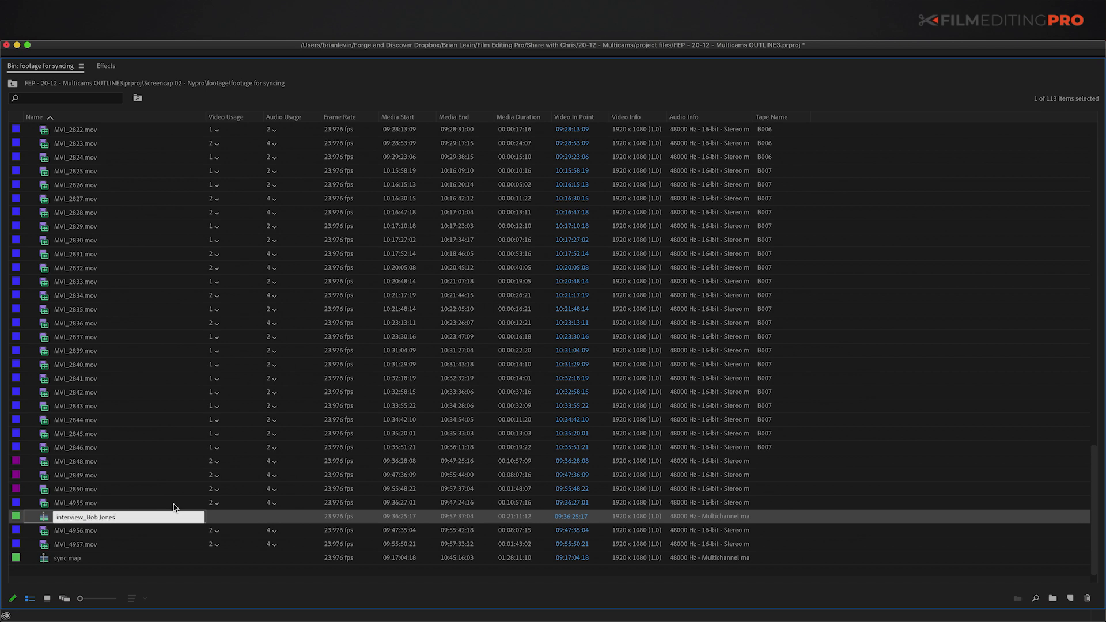
{"action": "key", "text": "Return"}
{"action": "scroll", "coordinate": [168, 485], "scroll_direction": "up", "scroll_amount": 10}
{"action": "left_click", "coordinate": [64, 327]}
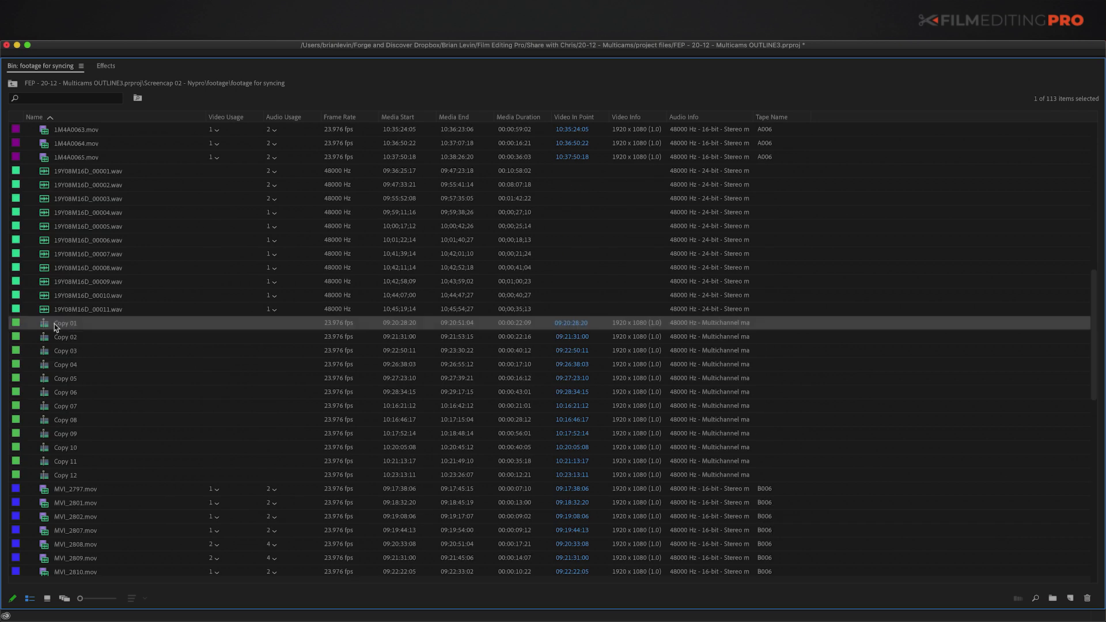
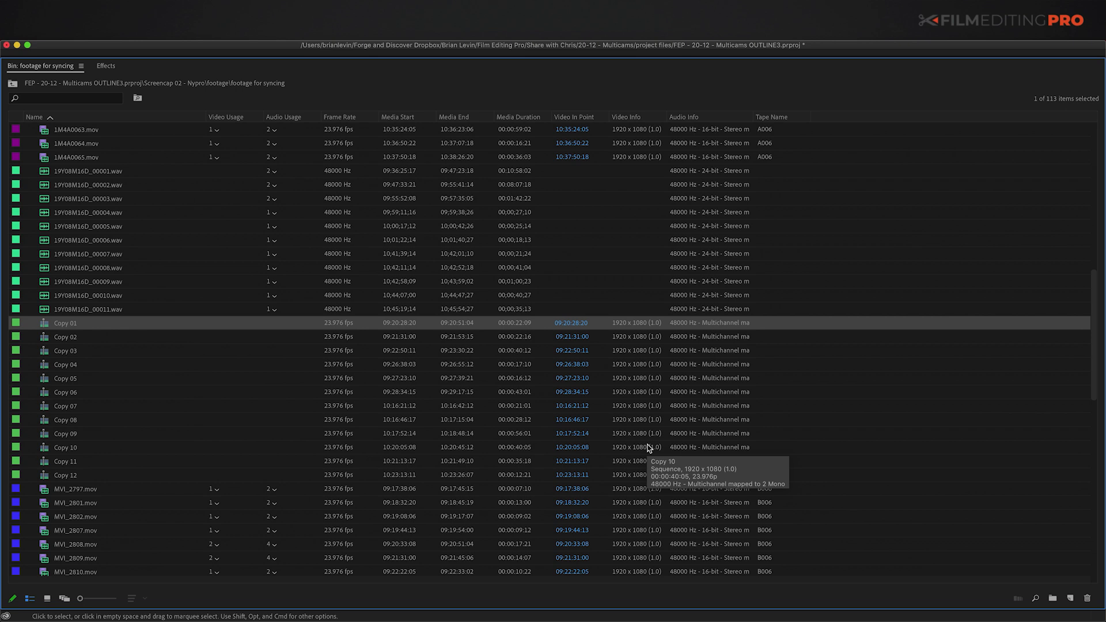
Step: Rename Copy 01 to 19-08-16_multicam01 and copy its shared name prefix
{"action": "key", "text": "Return"}
{"action": "type", "text": "19-08-16_multicam01"}
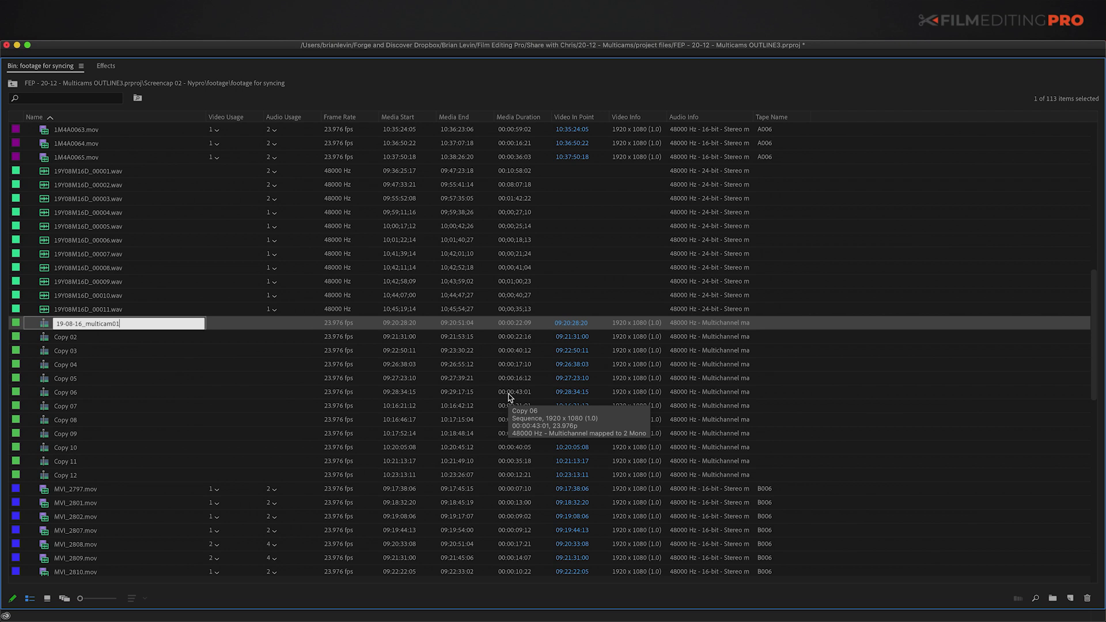
{"action": "key", "text": "Left"}
{"action": "key", "text": "shift+super+Left"}
{"action": "key", "text": "super+c"}
Step: Rename the following copies 19-08-16_multicam02 through 19-08-16_multicam07 with the pasted prefix
{"action": "key", "text": "Tab"}
{"action": "key", "text": "super+v"}
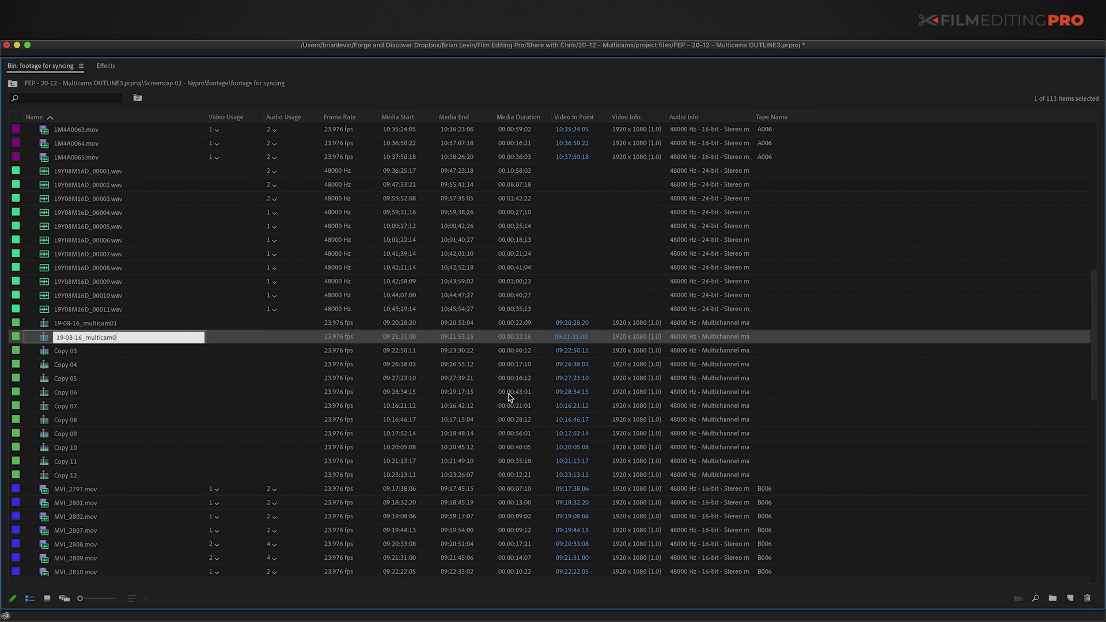
{"action": "key", "text": "super+v"}
{"action": "type", "text": "5"}
{"action": "key", "text": "Tab"}
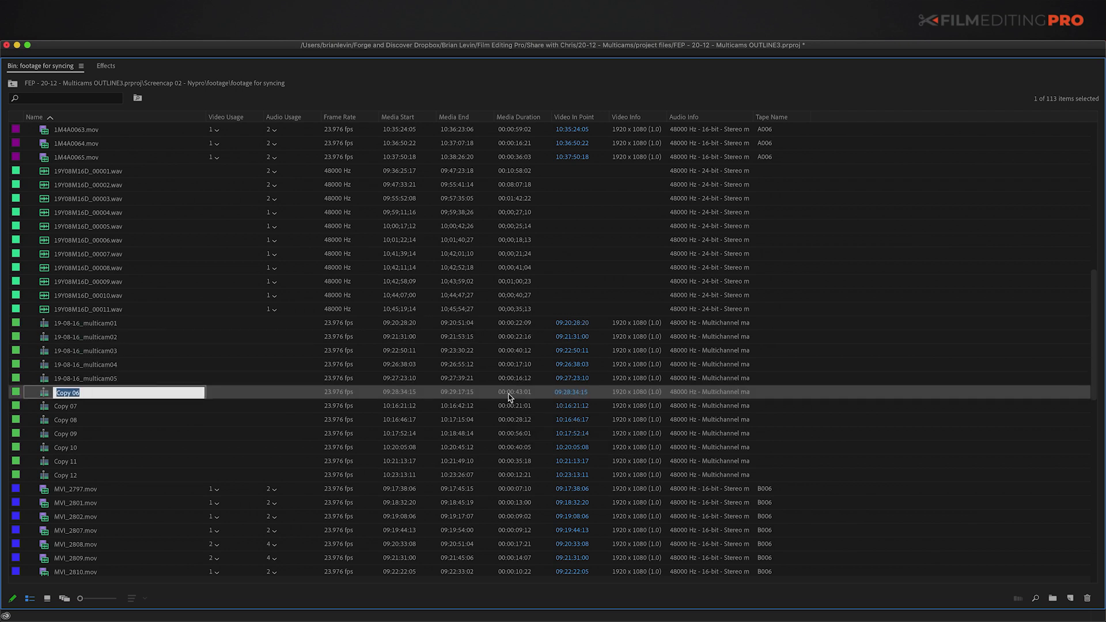
{"action": "key", "text": "super+v"}
{"action": "type", "text": "6"}
{"action": "key", "text": "Tab"}
{"action": "key", "text": "super+v"}
{"action": "type", "text": "7"}
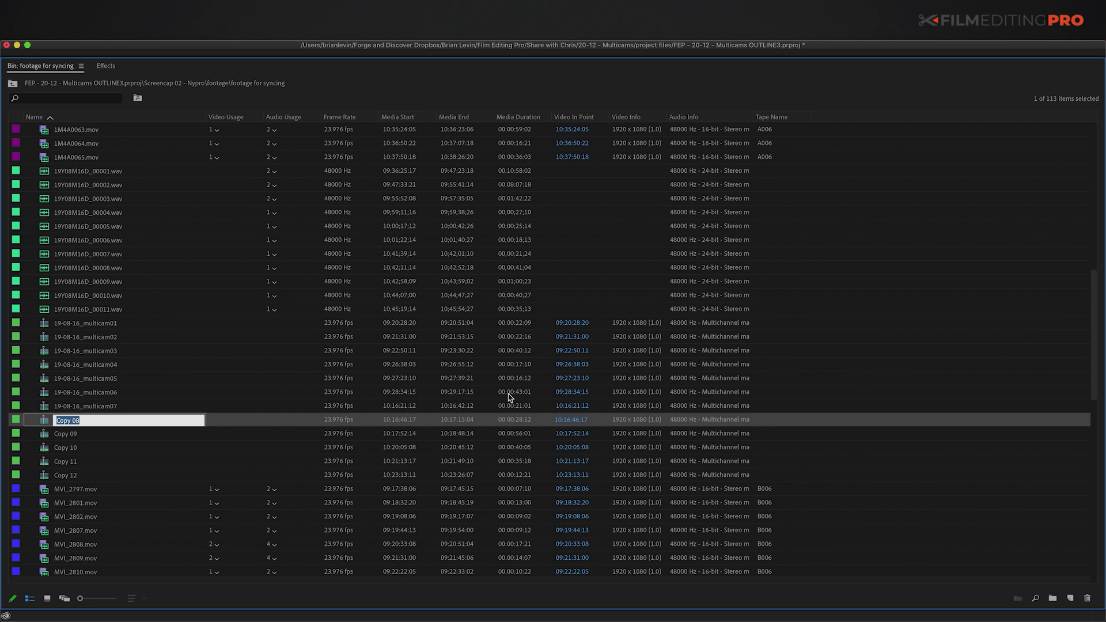
Step: Finish renaming the remaining copies up to 19-08-16_multicam10, 11 and 12
{"action": "key", "text": "super+v"}
{"action": "key", "text": "BackSpace"}
{"action": "type", "text": "10"}
{"action": "key", "text": "Tab"}
{"action": "key", "text": "super+v"}
{"action": "key", "text": "BackSpace"}
{"action": "type", "text": "11"}
{"action": "key", "text": "Tab"}
{"action": "key", "text": "super+v"}
{"action": "key", "text": "BackSpace"}
{"action": "type", "text": "12"}
{"action": "key", "text": "Return"}
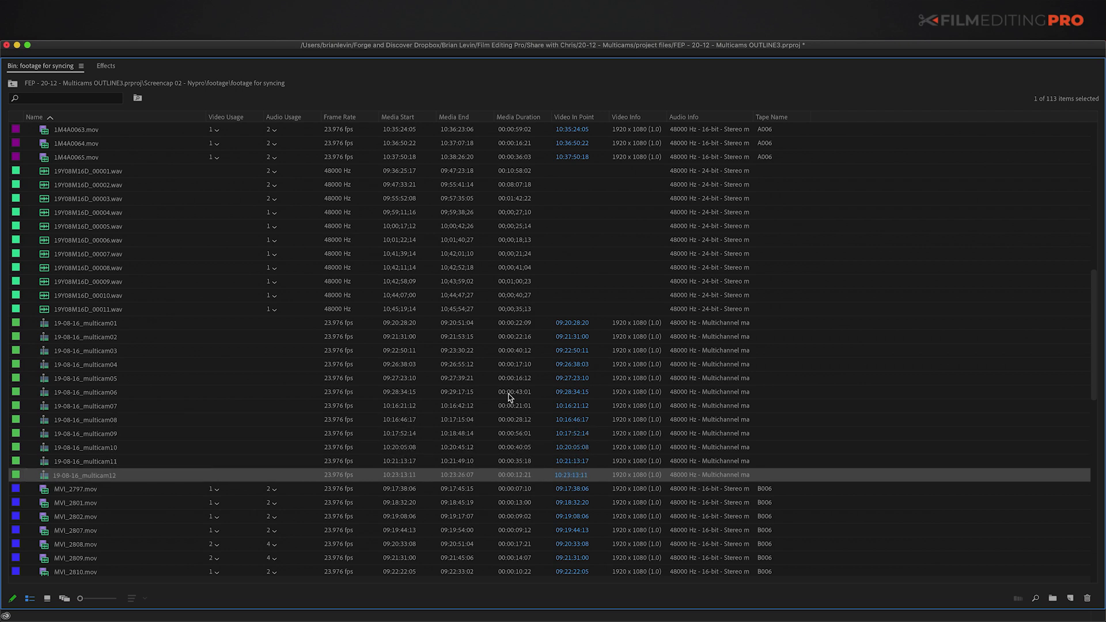
{"action": "left_click", "coordinate": [45, 171], "text": "super"}
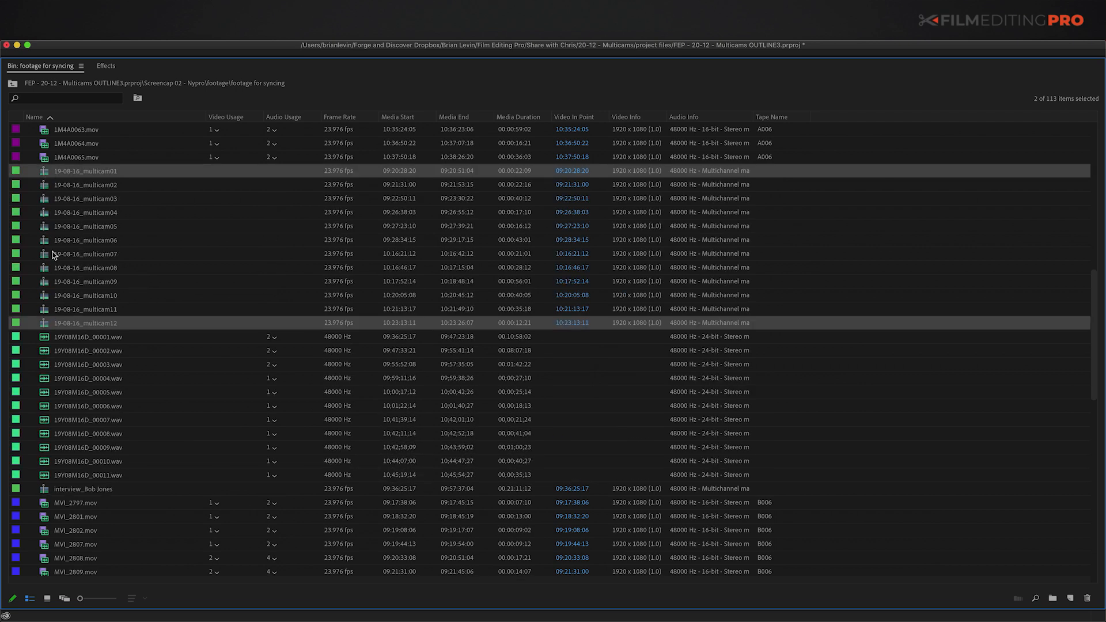
Step: Select multicam01 through multicam12 plus the sync map and interview sequences
{"action": "left_click", "coordinate": [42, 241]}
{"action": "left_click", "coordinate": [46, 171]}
{"action": "left_click", "coordinate": [44, 324], "text": "shift"}
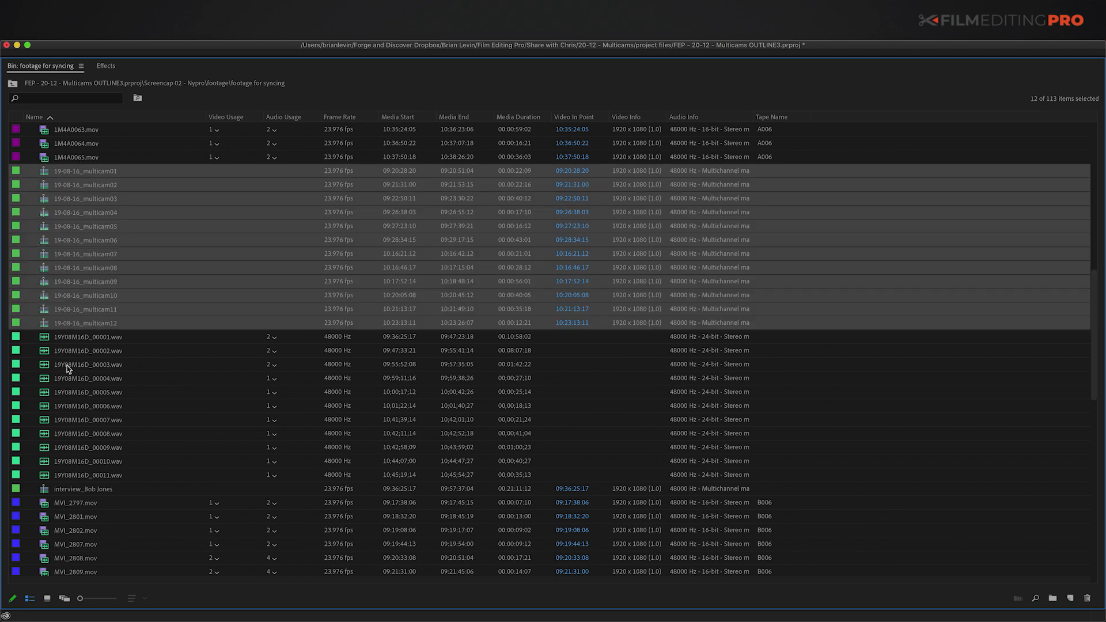
{"action": "scroll", "coordinate": [50, 550], "scroll_direction": "down", "scroll_amount": 10}
{"action": "left_click", "coordinate": [49, 559], "text": "super"}
{"action": "scroll", "coordinate": [104, 432], "scroll_direction": "up", "scroll_amount": 10}
{"action": "left_click", "coordinate": [154, 296], "text": "super"}
Step: Move the selected sequences into a new bin named multicams
{"action": "key", "text": "super+b"}
{"action": "type", "text": "mult"}
{"action": "key", "text": "Return"}
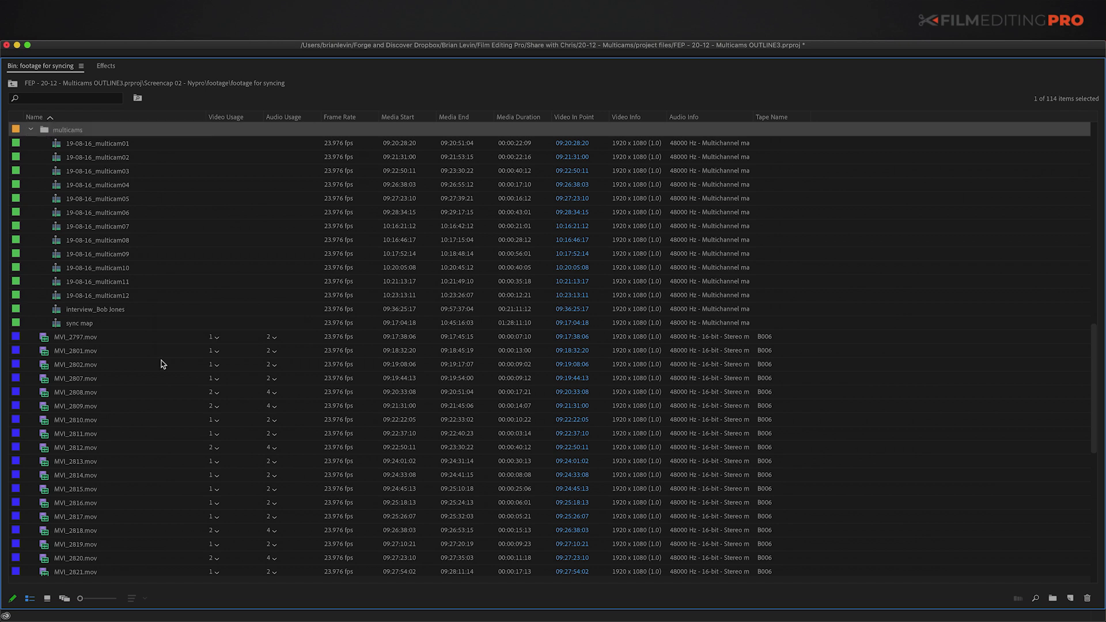
{"action": "left_click", "coordinate": [58, 326]}
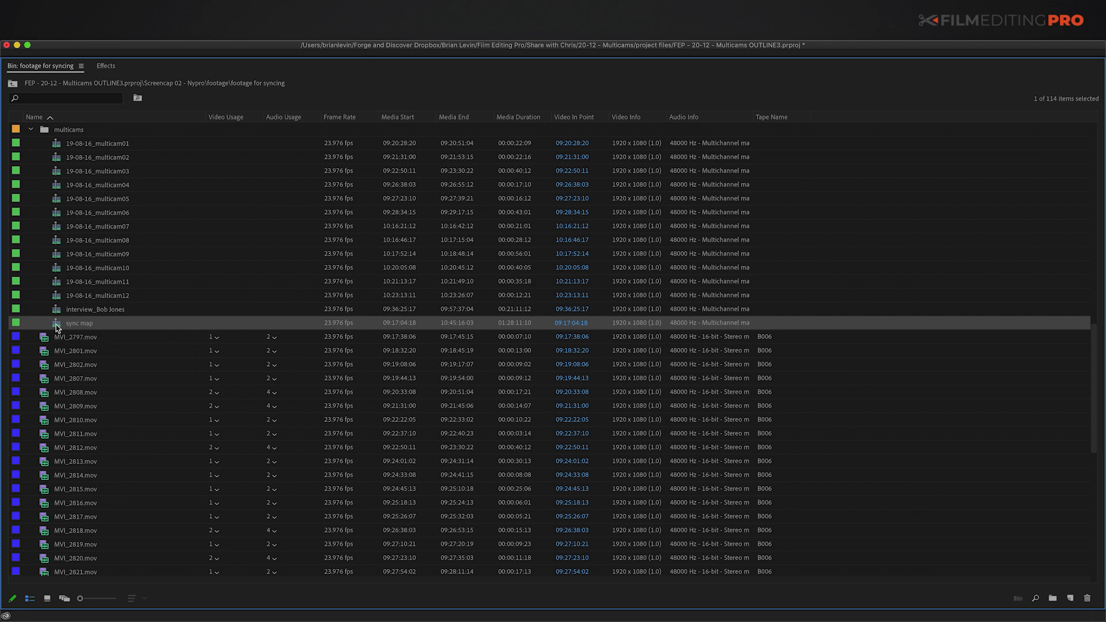
{"action": "right_click", "coordinate": [58, 326]}
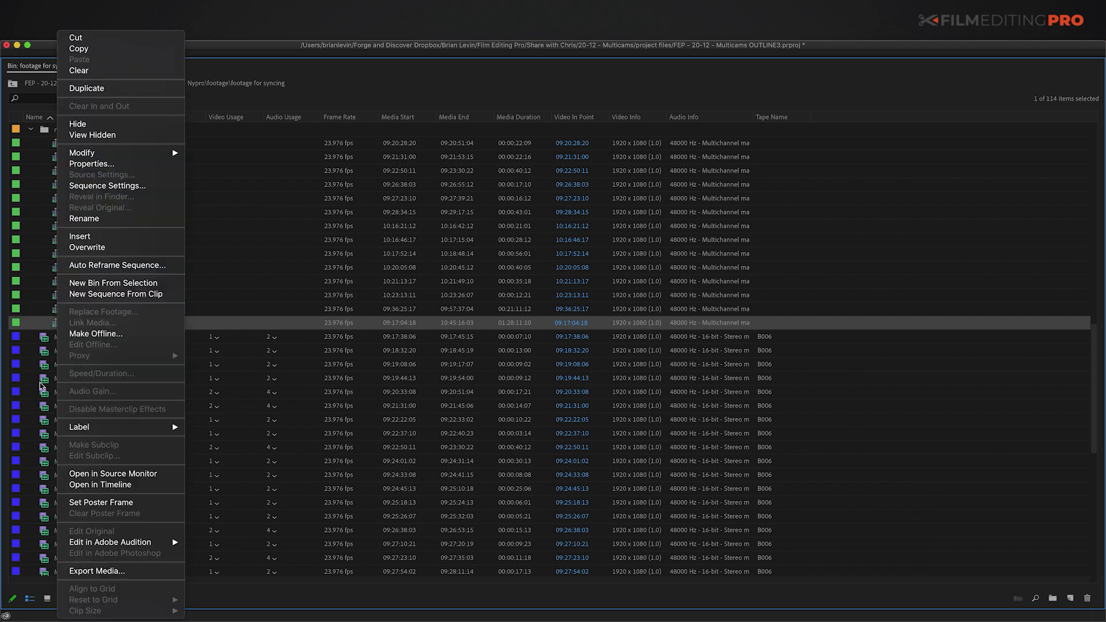
Step: Open the sync map sequence in the timeline and fit the whole sequence to view
{"action": "left_click", "coordinate": [86, 484]}
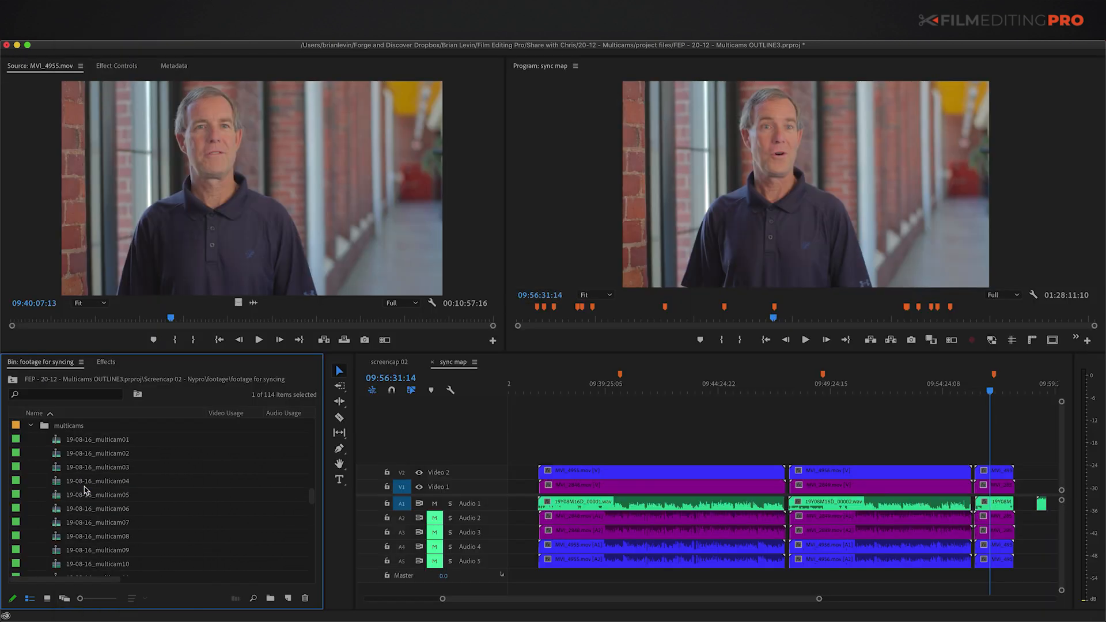
{"action": "left_click", "coordinate": [561, 420]}
{"action": "key", "text": "backslash"}
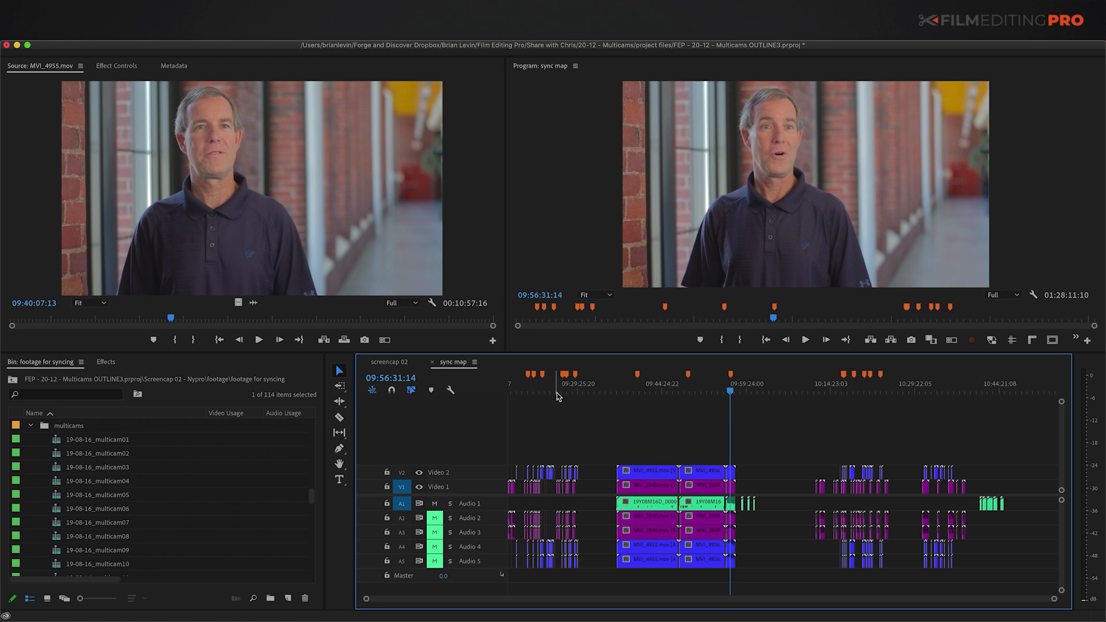
{"action": "scroll", "coordinate": [107, 494], "scroll_direction": "down", "scroll_amount": 3}
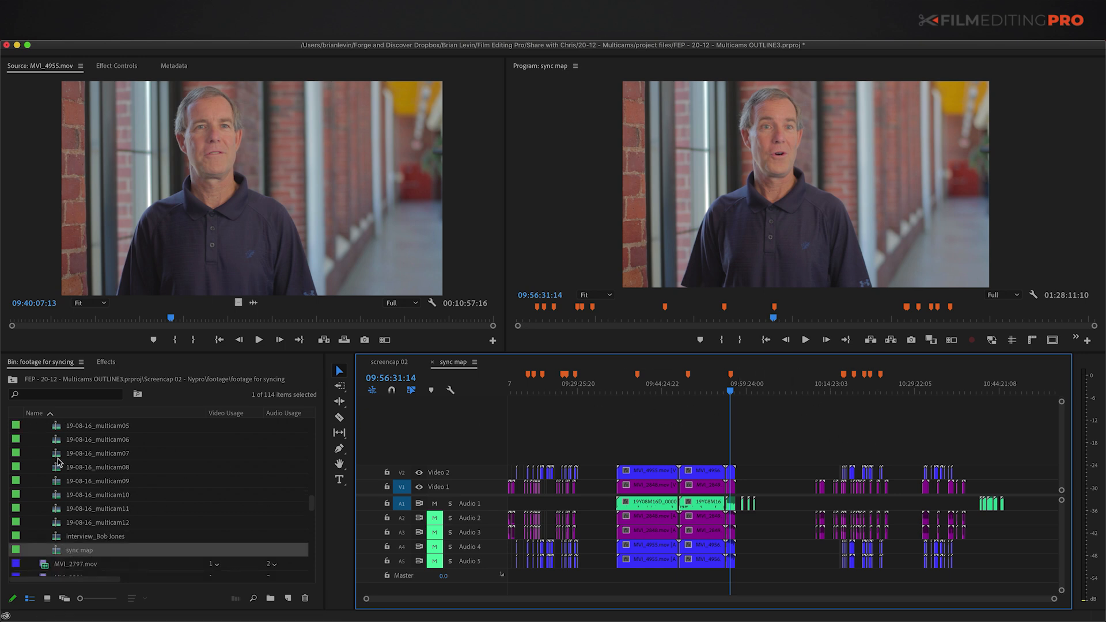
{"action": "scroll", "coordinate": [58, 460], "scroll_direction": "up", "scroll_amount": 3}
{"action": "left_click", "coordinate": [46, 441]}
{"action": "left_click", "coordinate": [288, 598]}
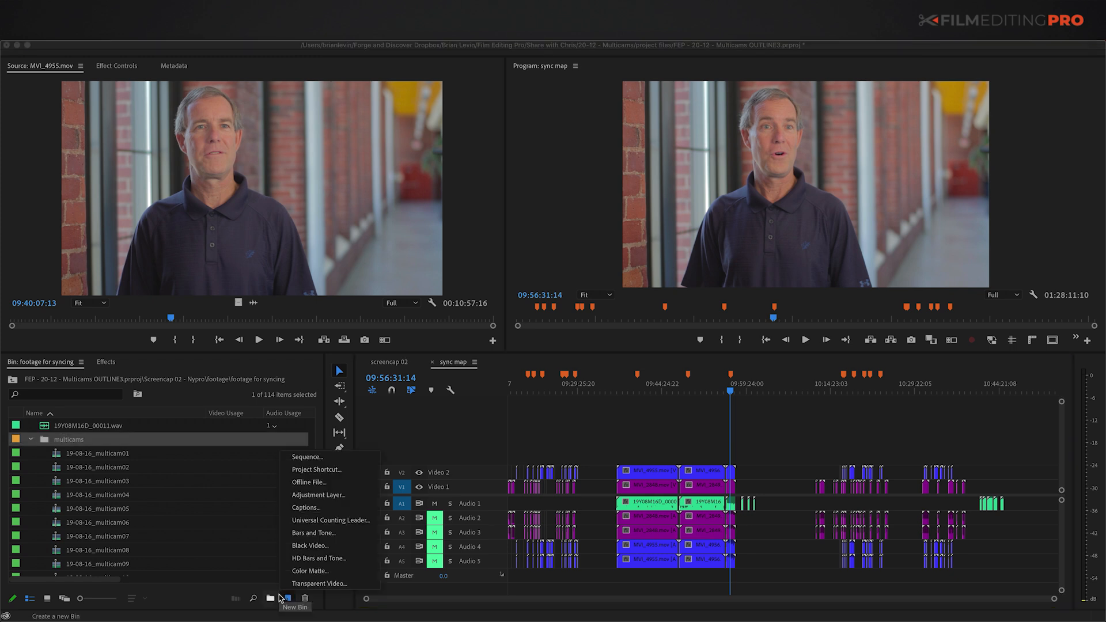
Step: Create a new sequence named 'selects sequence'
{"action": "left_click", "coordinate": [296, 459]}
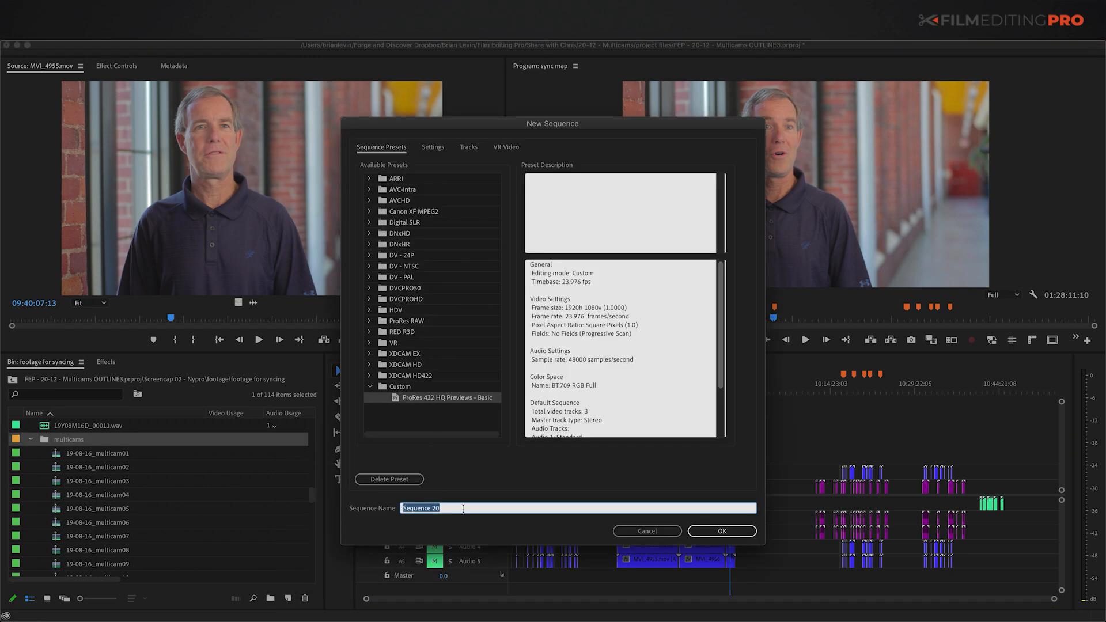
{"action": "type", "text": "selects sequence"}
{"action": "key", "text": "Return"}
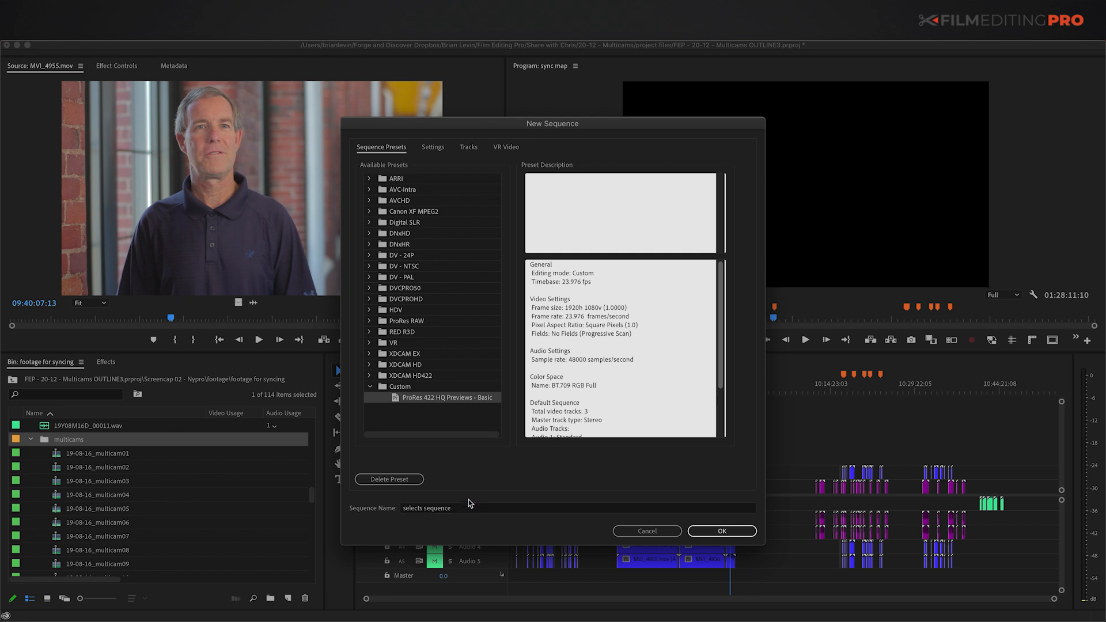
Step: Copy every clip from sync map and paste them into selects sequence
{"action": "scroll", "coordinate": [109, 507], "scroll_direction": "down", "scroll_amount": 3}
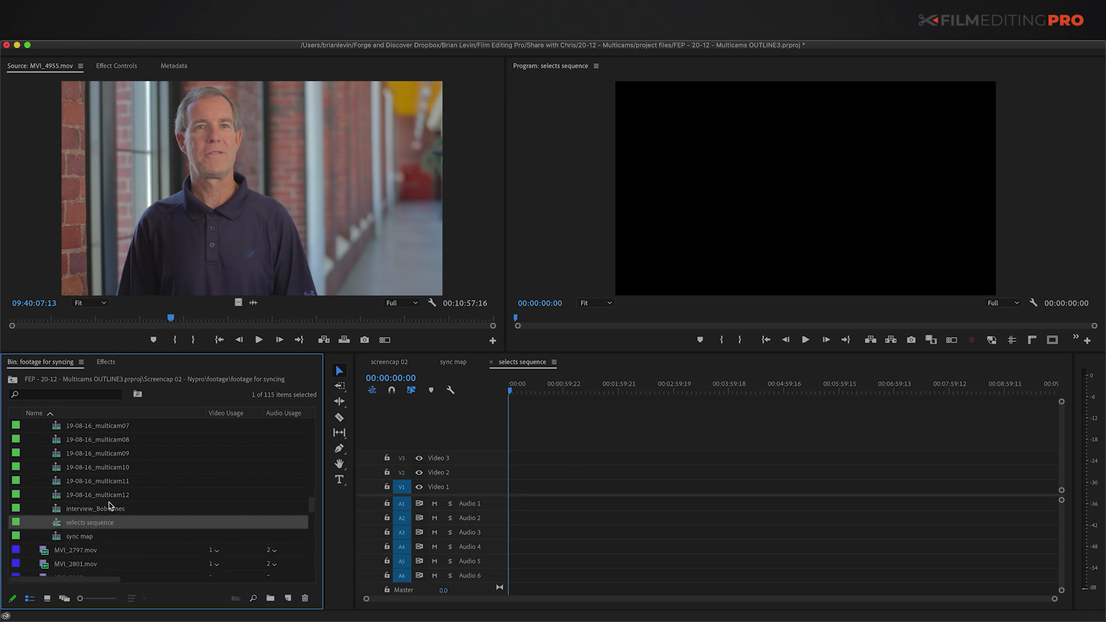
{"action": "left_click", "coordinate": [453, 361]}
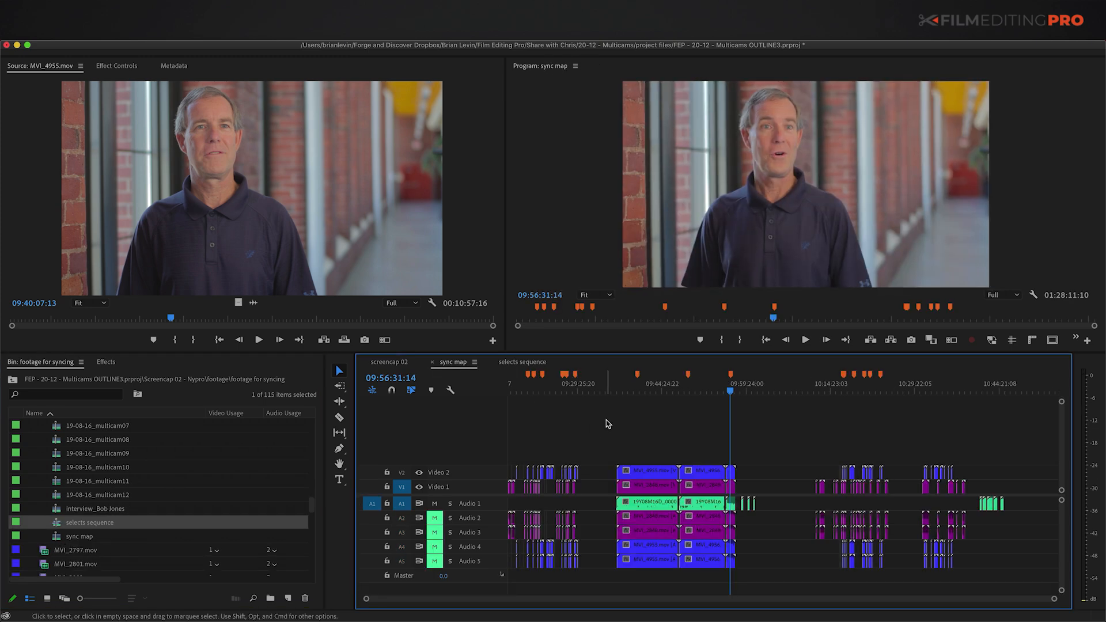
{"action": "key", "text": "super+a"}
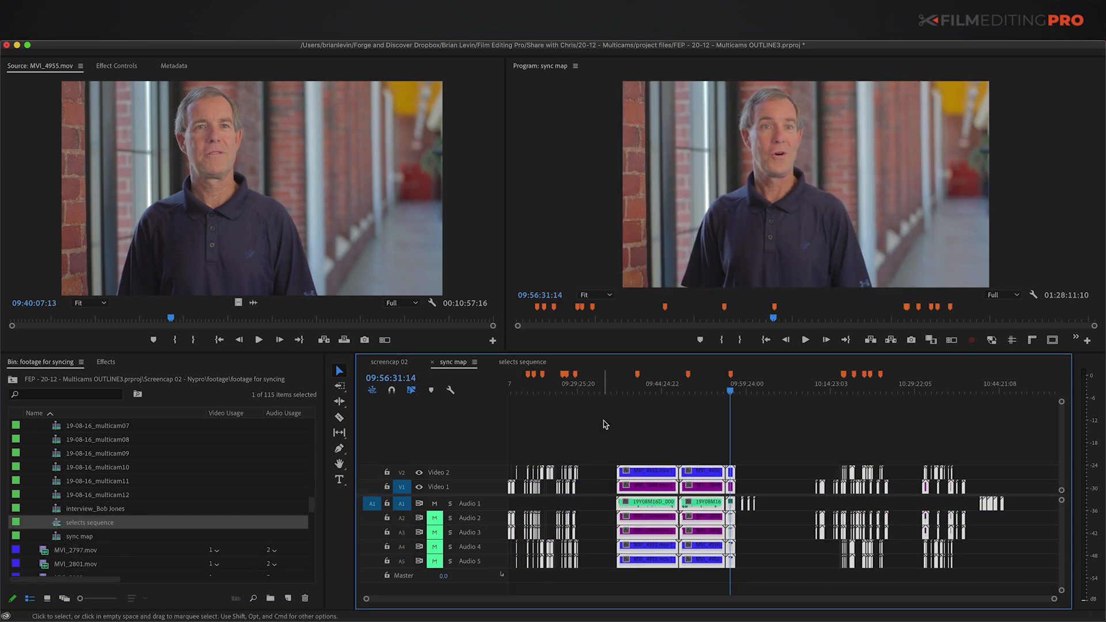
{"action": "left_click", "coordinate": [523, 363]}
{"action": "key", "text": "super+v"}
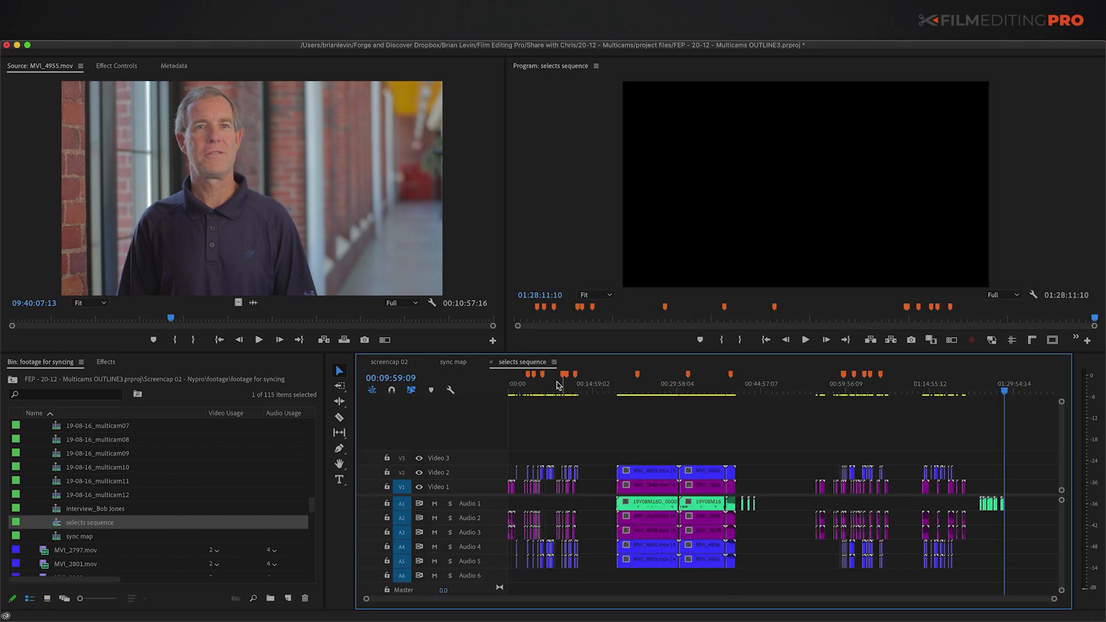
{"action": "right_click", "coordinate": [581, 405]}
{"action": "key", "text": "Home"}
{"action": "key", "text": "equal"}
{"action": "key", "text": "equal"}
{"action": "key", "text": "equal"}
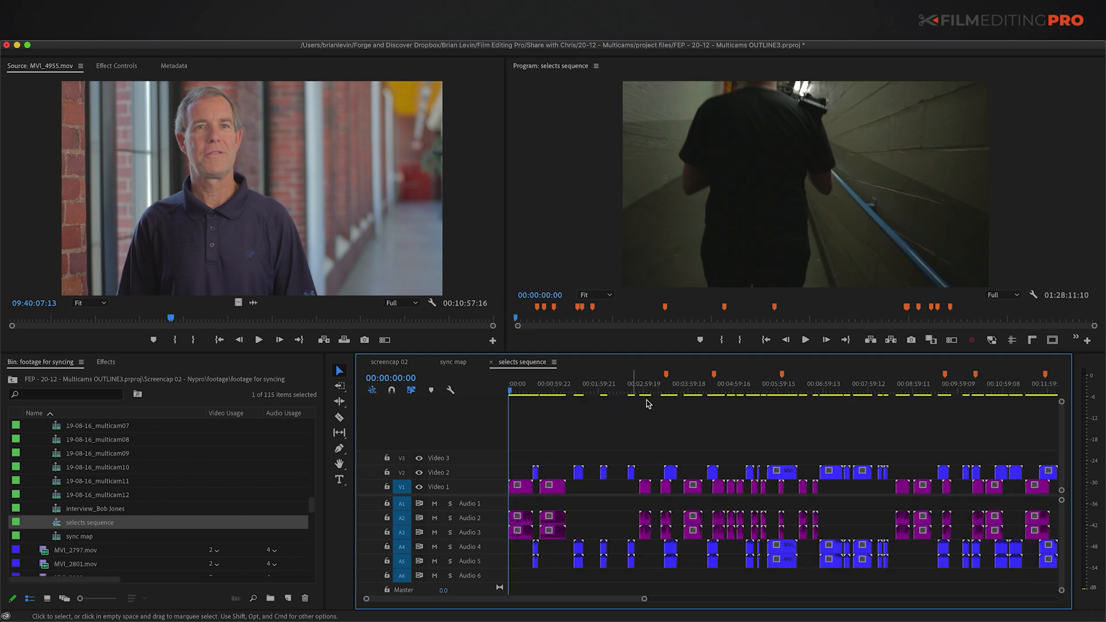
Step: Replace the first overlapping purple and blue clips at 00:03:32:19 with multicam01
{"action": "left_click", "coordinate": [668, 384]}
{"action": "key", "text": "equal"}
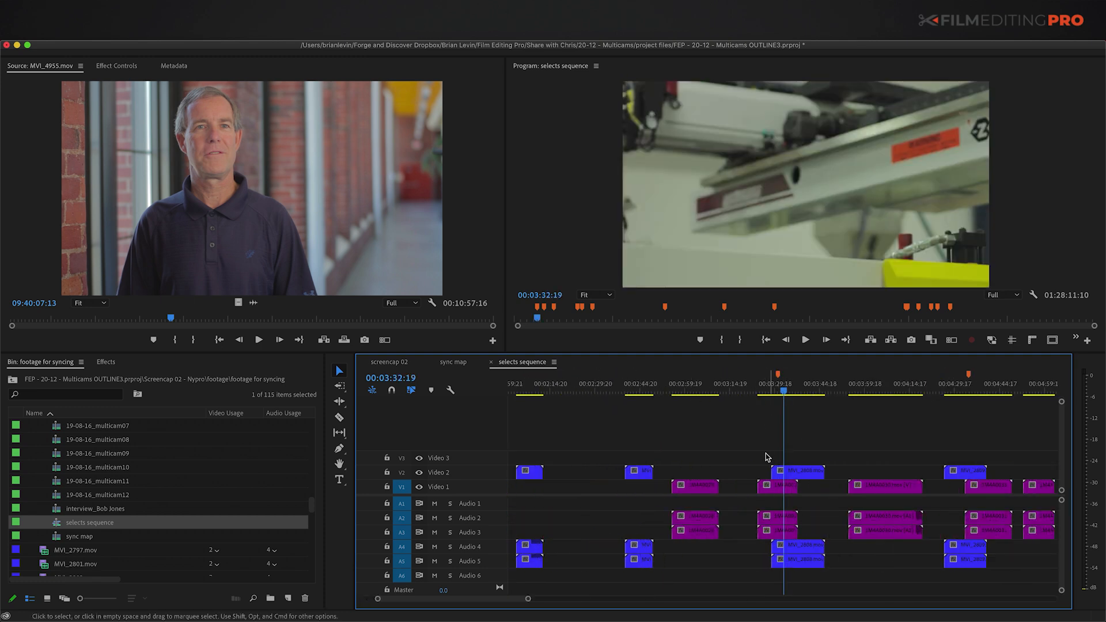
{"action": "left_click_drag", "start_coordinate": [761, 449], "coordinate": [790, 499]}
{"action": "left_click", "coordinate": [756, 385]}
{"action": "key", "text": "Up"}
{"action": "key", "text": "Down"}
{"action": "key", "text": "Delete"}
{"action": "scroll", "coordinate": [124, 461], "scroll_direction": "up", "scroll_amount": 4}
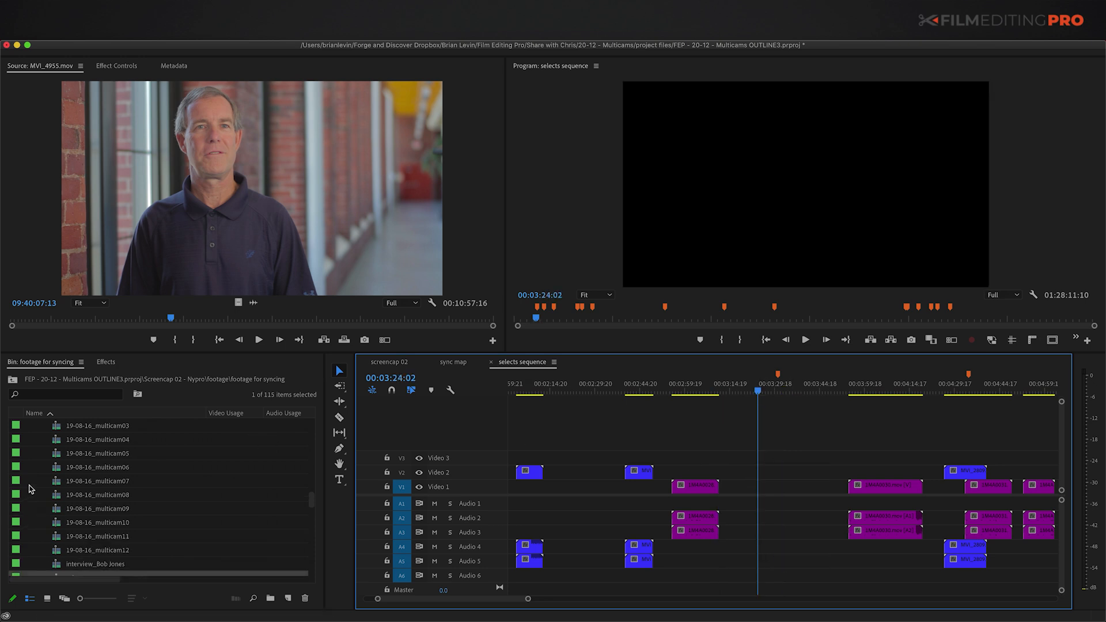
{"action": "left_click_drag", "start_coordinate": [124, 452], "coordinate": [760, 490]}
Step: Swap the next overlapping blue and purple clips for multicam02 on V1
{"action": "scroll", "coordinate": [773, 490], "scroll_direction": "right", "scroll_amount": 3}
{"action": "left_click", "coordinate": [830, 383]}
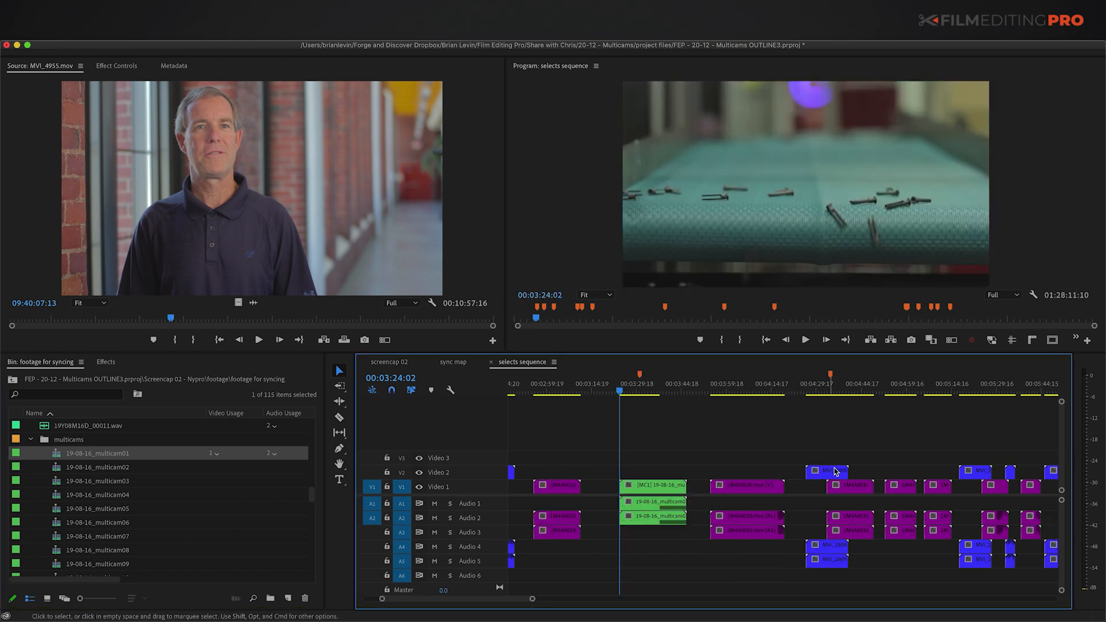
{"action": "left_click_drag", "start_coordinate": [822, 447], "coordinate": [845, 486]}
{"action": "key", "text": "Delete"}
{"action": "left_click_drag", "start_coordinate": [112, 468], "coordinate": [849, 501]}
Step: Replace MVI_2812 and its overlapping purple clip with multicam03
{"action": "scroll", "coordinate": [953, 468], "scroll_direction": "right", "scroll_amount": 5}
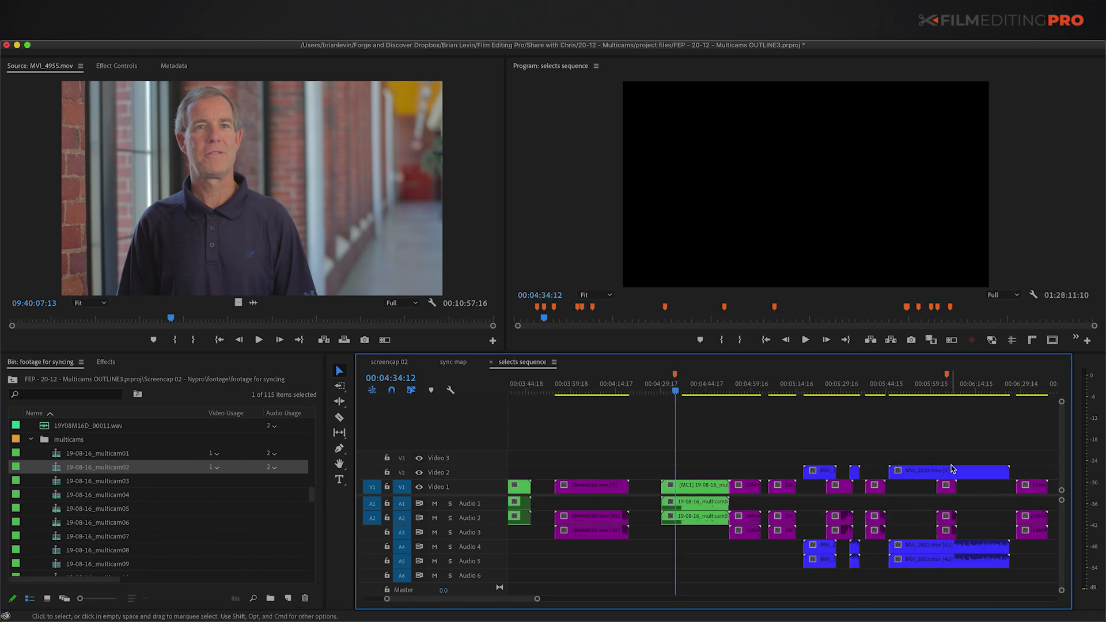
{"action": "key", "text": "backslash"}
{"action": "scroll", "coordinate": [921, 475], "scroll_direction": "right", "scroll_amount": 5}
{"action": "left_click_drag", "start_coordinate": [731, 436], "coordinate": [763, 511]}
{"action": "key", "text": "Up"}
{"action": "key", "text": "Up"}
{"action": "key", "text": "Delete"}
{"action": "left_click_drag", "start_coordinate": [98, 481], "coordinate": [730, 476]}
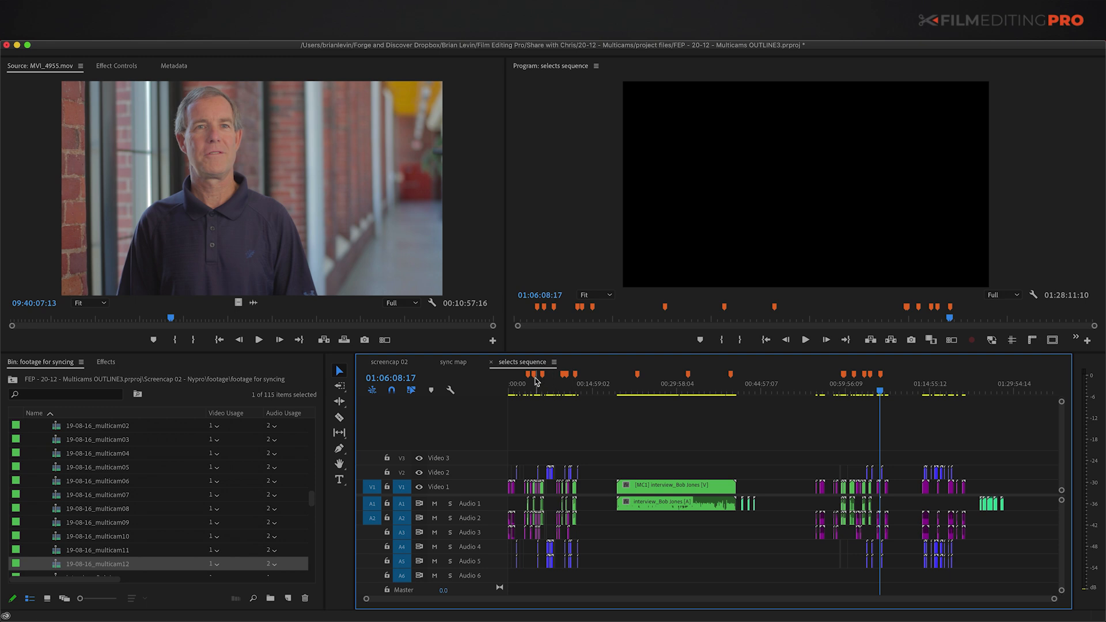
Step: Clear all markers from selects sequence and zoom in at its start
{"action": "right_click", "coordinate": [535, 381]}
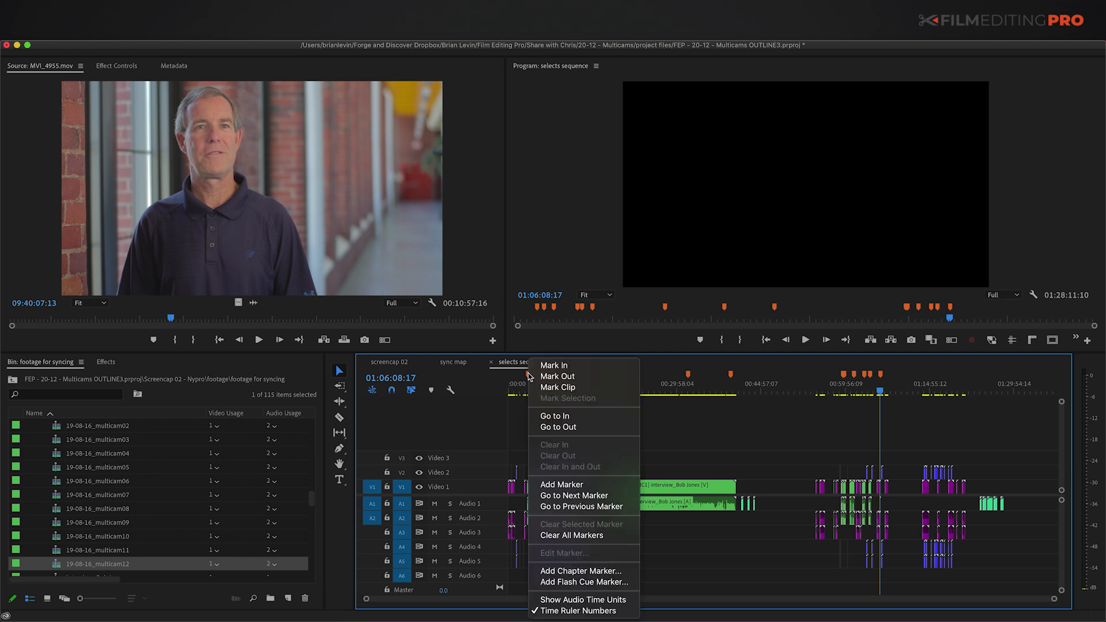
{"action": "left_click", "coordinate": [563, 530]}
{"action": "key", "text": "Home"}
{"action": "key", "text": "equal"}
{"action": "key", "text": "equal"}
{"action": "key", "text": "equal"}
{"action": "key", "text": "equal"}
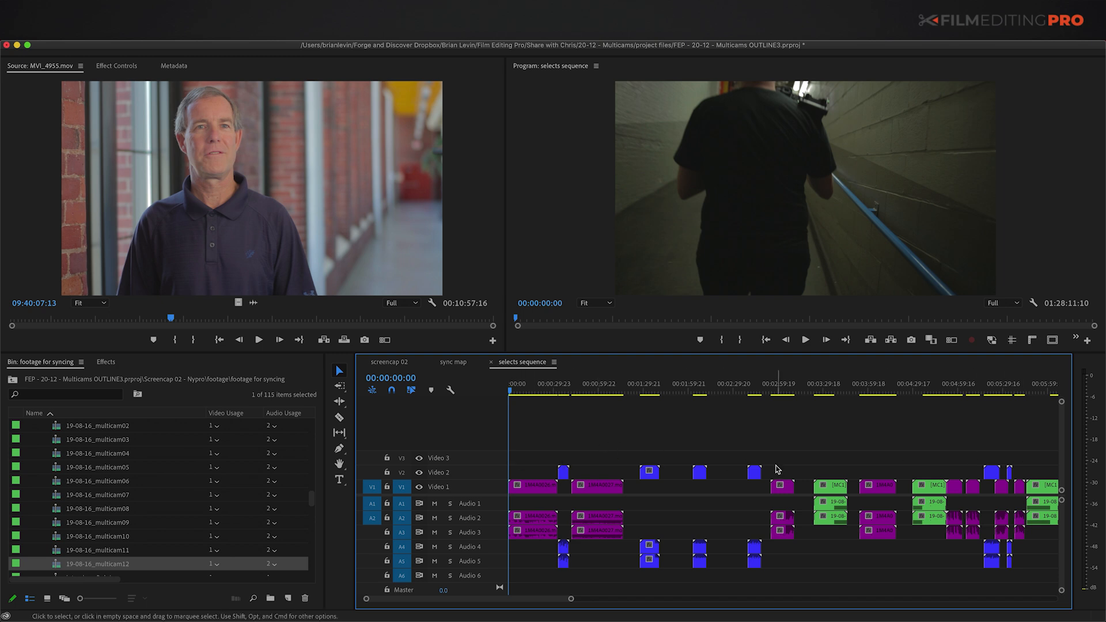
Step: Move the blue clips from V2 and A4/A5 down onto V1 and A1/A2
{"action": "left_click", "coordinate": [563, 473]}
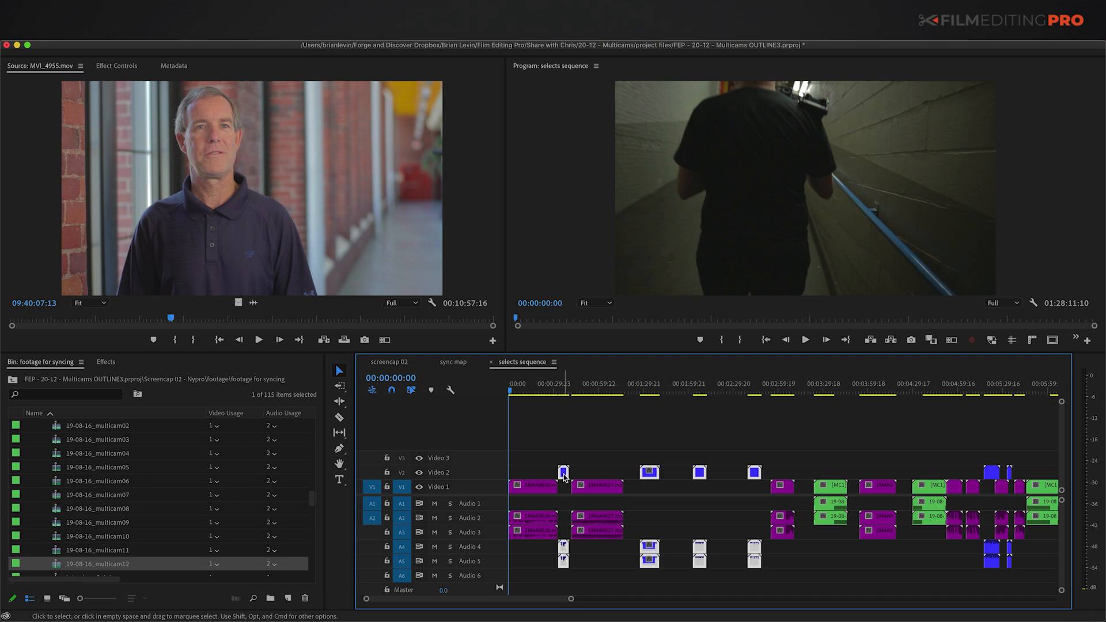
{"action": "left_click_drag", "start_coordinate": [563, 480], "coordinate": [588, 518]}
{"action": "left_click", "coordinate": [588, 523], "text": "shift"}
{"action": "left_click", "coordinate": [573, 452]}
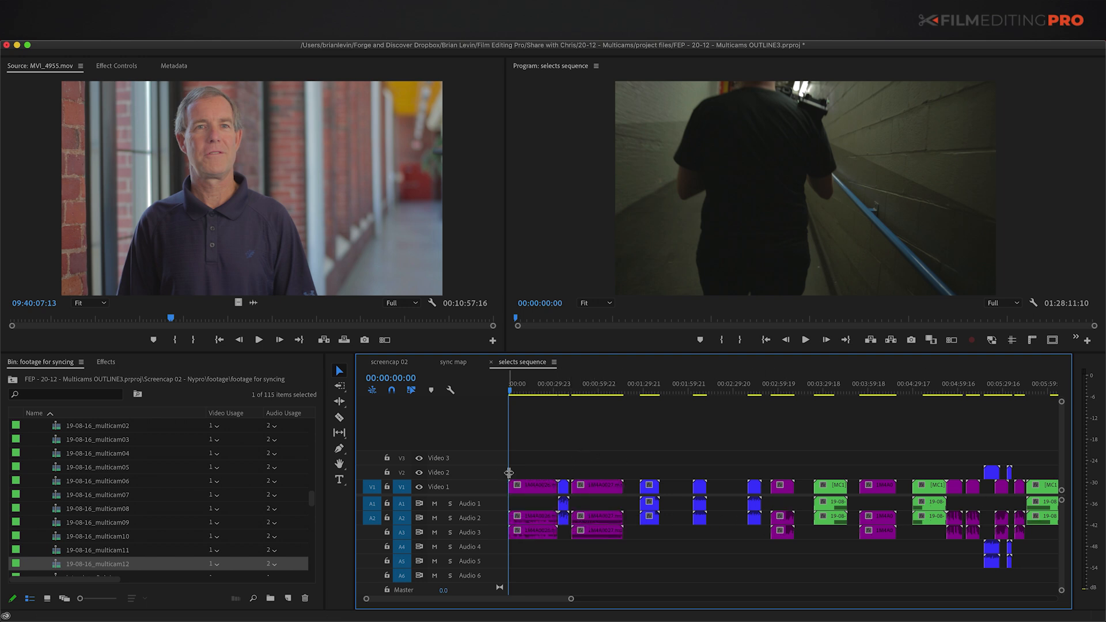
Step: Select all Purple-labelled clips using Label > Select Label Group
{"action": "right_click", "coordinate": [562, 483]}
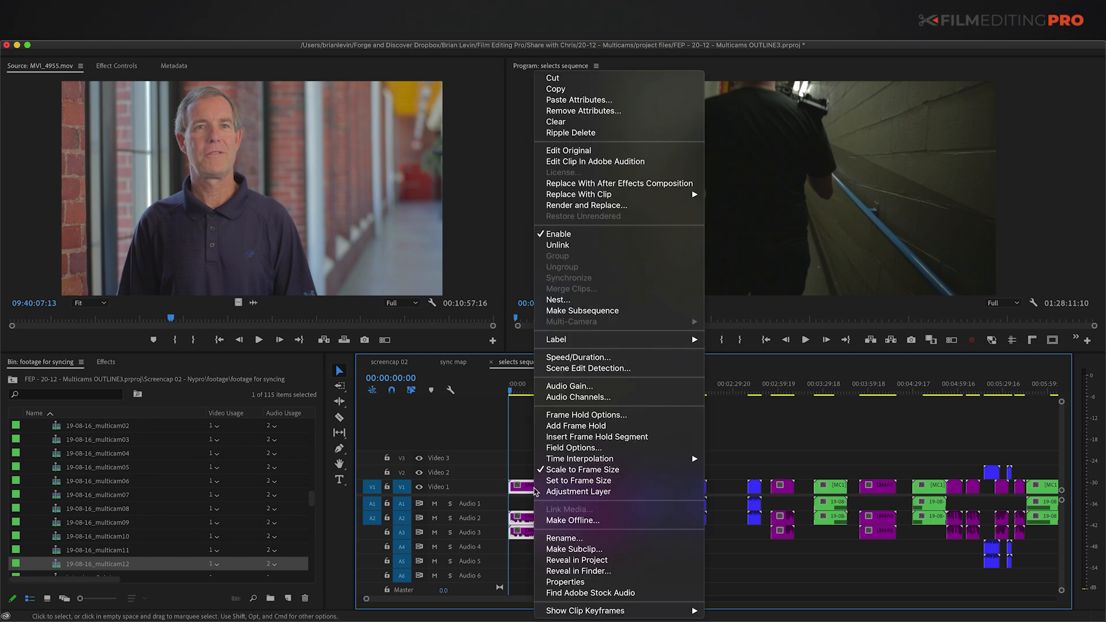
{"action": "mouse_move", "coordinate": [568, 344]}
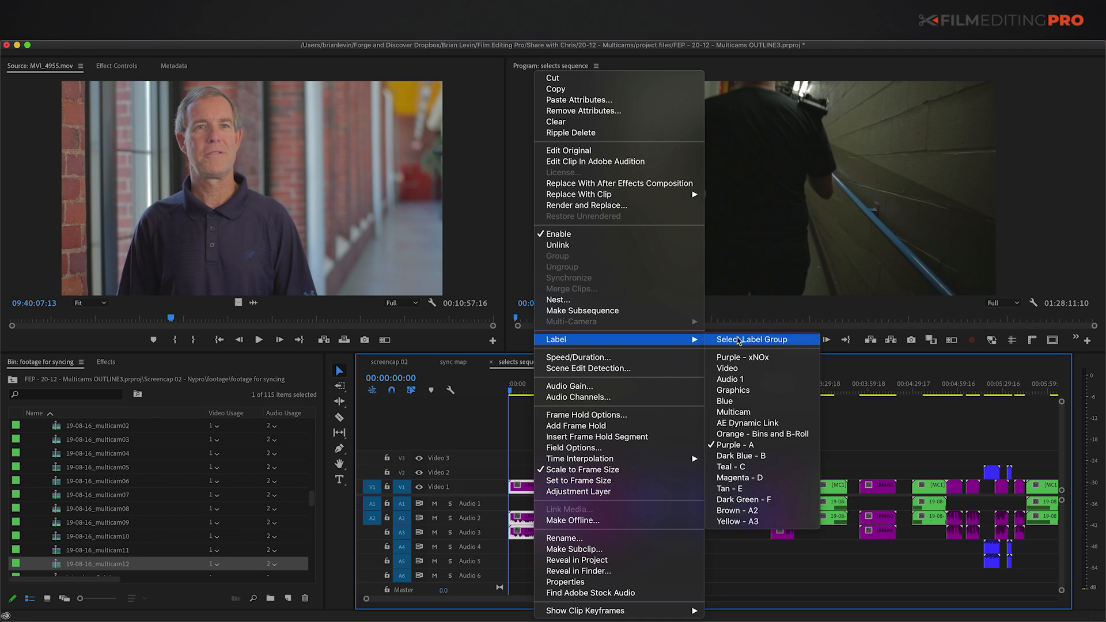
{"action": "left_click", "coordinate": [739, 341]}
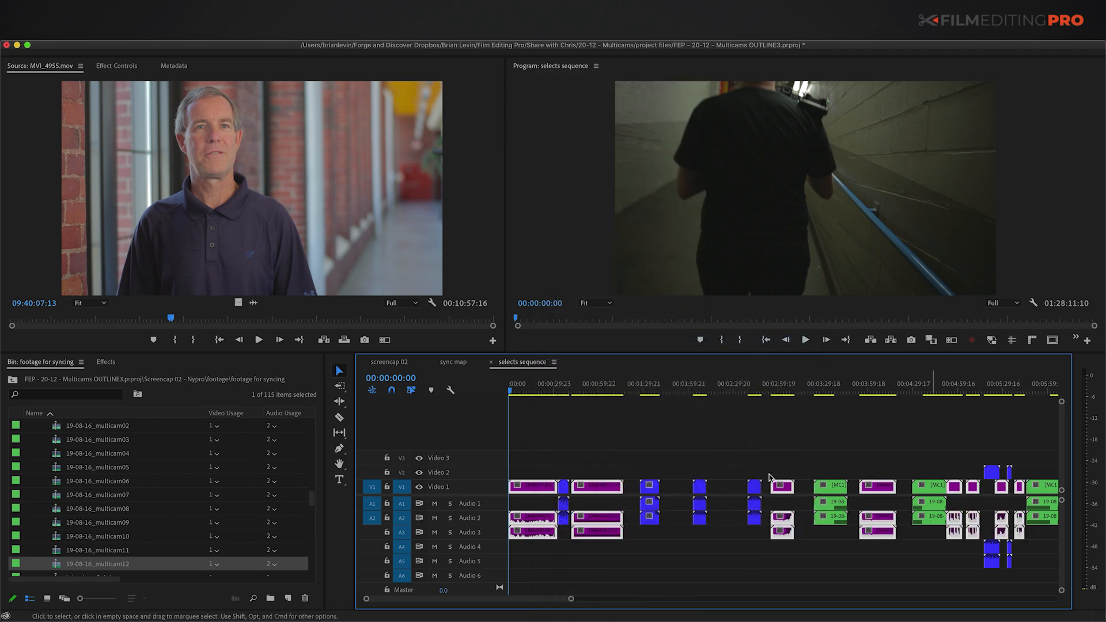
Step: Move MVI_2810 and MVI_2811 onto Video 1 at 00:05:27:06, with their audio on Audio 1–2
{"action": "left_click_drag", "start_coordinate": [527, 523], "coordinate": [527, 505]}
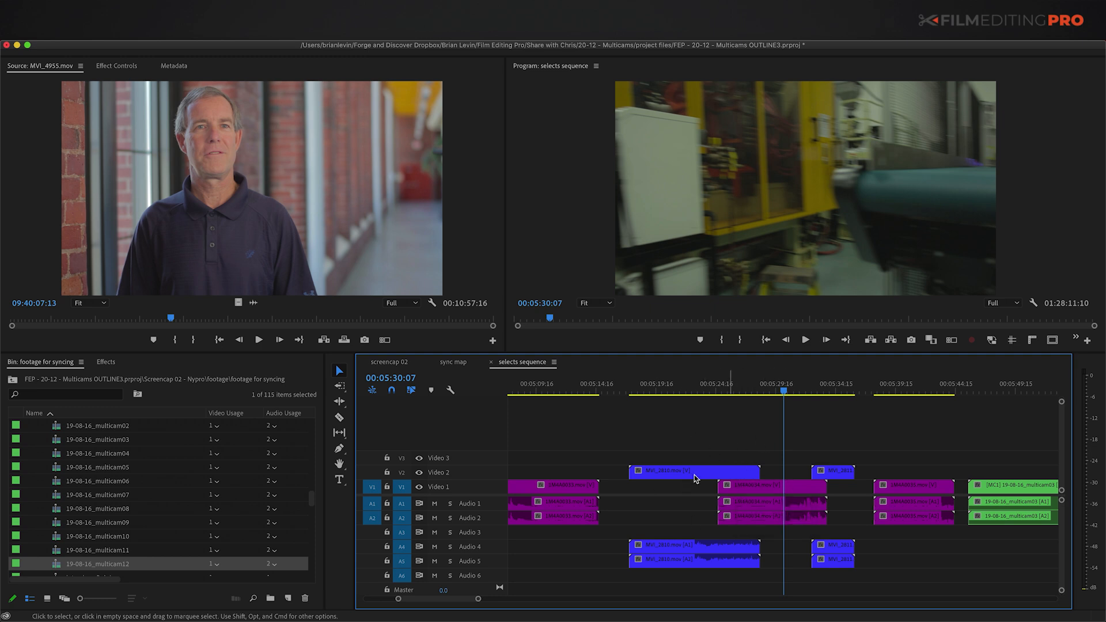
{"action": "left_click", "coordinate": [747, 457]}
{"action": "left_click_drag", "start_coordinate": [691, 451], "coordinate": [876, 478]}
{"action": "key", "text": "shift+super+e"}
{"action": "key", "text": "shift+super+e"}
{"action": "left_click", "coordinate": [675, 462]}
{"action": "mouse_move", "coordinate": [662, 472]}
{"action": "left_mouse_down"}
{"action": "mouse_move", "coordinate": [668, 481]}
{"action": "mouse_move", "coordinate": [650, 487]}
{"action": "left_mouse_up"}
{"action": "left_click_drag", "start_coordinate": [965, 472], "coordinate": [770, 487]}
{"action": "left_click_drag", "start_coordinate": [699, 547], "coordinate": [699, 504]}
{"action": "left_click", "coordinate": [610, 458]}
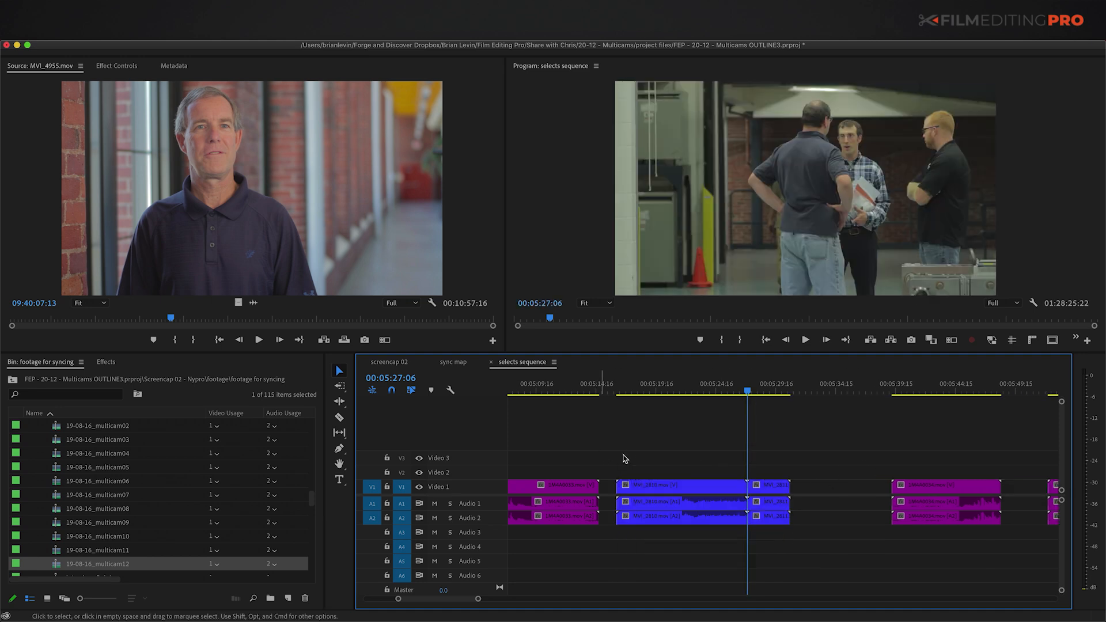
Step: Close the gaps in the clip run and between the early clips
{"action": "key", "text": "minus"}
{"action": "key", "text": "minus"}
{"action": "left_click_drag", "start_coordinate": [595, 453], "coordinate": [898, 495]}
{"action": "key", "text": "alt+g"}
{"action": "left_click", "coordinate": [697, 425]}
{"action": "key", "text": "minus"}
{"action": "scroll", "coordinate": [671, 453], "scroll_direction": "left", "scroll_amount": 5}
{"action": "key", "text": "minus"}
{"action": "left_click_drag", "start_coordinate": [724, 461], "coordinate": [483, 492]}
{"action": "key", "text": "alt+g"}
{"action": "left_click", "coordinate": [673, 449]}
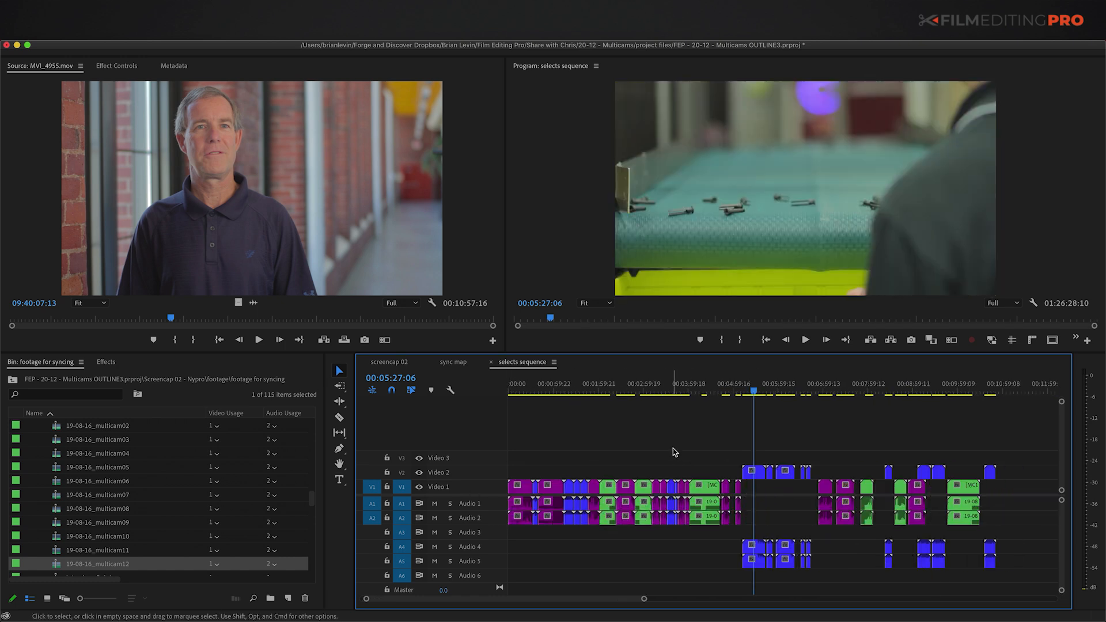
Step: Close the gaps between the green and purple clips near 00:04:32:17
{"action": "left_click", "coordinate": [712, 470]}
{"action": "key", "text": "equal"}
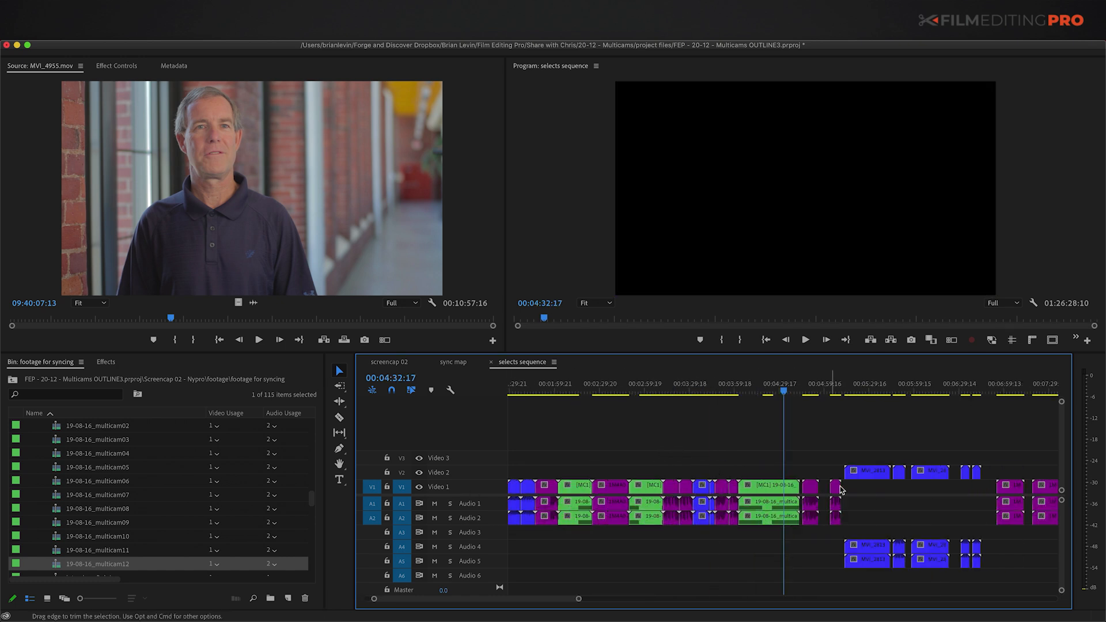
{"action": "key", "text": "equal"}
{"action": "left_click_drag", "start_coordinate": [811, 466], "coordinate": [888, 506]}
{"action": "key", "text": "alt+g"}
{"action": "key", "text": "minus"}
Step: Move the blue clips down onto Video 1 and Audio 1–2 and close the gaps there
{"action": "left_click_drag", "start_coordinate": [850, 445], "coordinate": [989, 479]}
{"action": "left_click_drag", "start_coordinate": [866, 484], "coordinate": [859, 506]}
{"action": "left_click", "coordinate": [1009, 506]}
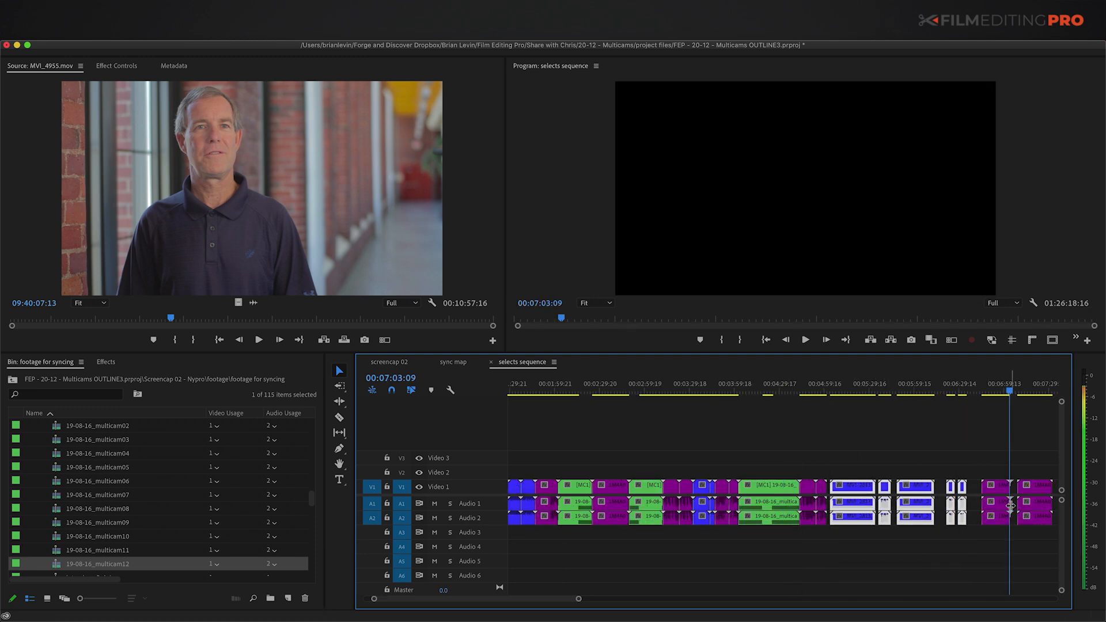
{"action": "key", "text": "minus"}
{"action": "left_click_drag", "start_coordinate": [697, 451], "coordinate": [859, 502]}
{"action": "key", "text": "alt+g"}
{"action": "left_click", "coordinate": [839, 464]}
{"action": "key", "text": "equal"}
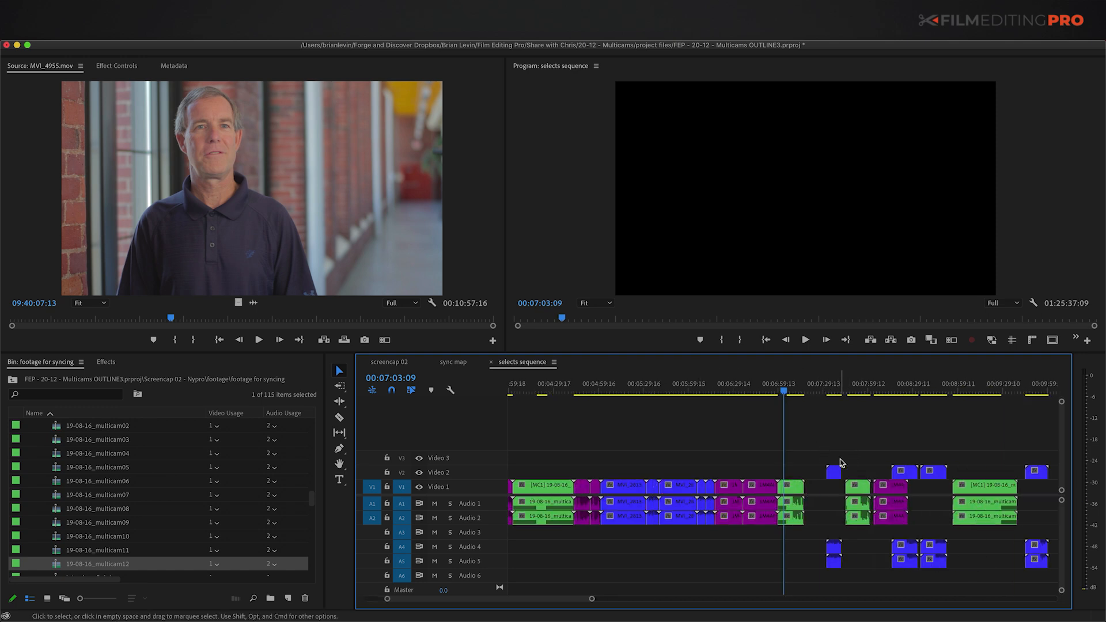
{"action": "scroll", "coordinate": [841, 462], "scroll_direction": "right", "scroll_amount": 3}
{"action": "left_click_drag", "start_coordinate": [695, 471], "coordinate": [680, 496]}
Step: Bring the small blue clip, far-right clip and upper-track audio down to Video 1 and Audio 1–2
{"action": "left_click_drag", "start_coordinate": [760, 451], "coordinate": [795, 488]}
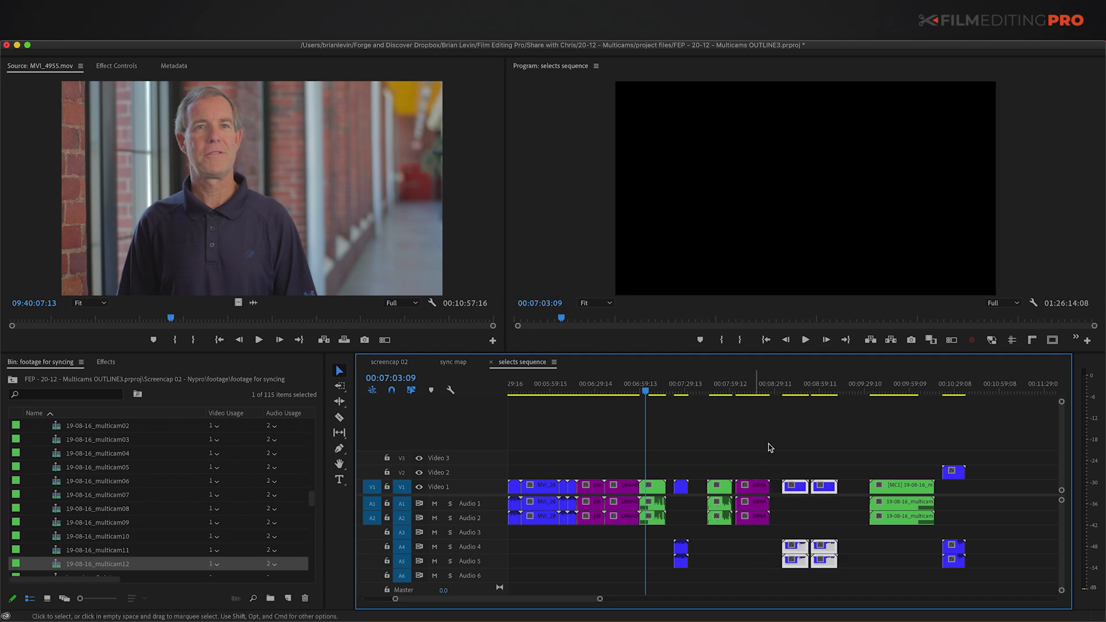
{"action": "left_click_drag", "start_coordinate": [876, 537], "coordinate": [1005, 547]}
{"action": "left_click_drag", "start_coordinate": [760, 556], "coordinate": [637, 569]}
{"action": "left_click_drag", "start_coordinate": [790, 529], "coordinate": [790, 501]}
{"action": "left_click_drag", "start_coordinate": [939, 450], "coordinate": [960, 478]}
{"action": "left_click_drag", "start_coordinate": [957, 473], "coordinate": [505, 510]}
{"action": "left_click", "coordinate": [978, 468]}
{"action": "key", "text": "ctrl+shift+g"}
{"action": "key", "text": "minus"}
{"action": "left_click", "coordinate": [872, 462]}
Step: Pull the interview and all later clips left with Track Select Forward to close the gap
{"action": "key", "text": "minus"}
{"action": "scroll", "coordinate": [824, 463], "scroll_direction": "right", "scroll_amount": 5}
{"action": "key", "text": "minus"}
{"action": "key", "text": "a"}
{"action": "left_click_drag", "start_coordinate": [719, 482], "coordinate": [652, 482]}
{"action": "key", "text": "v"}
{"action": "left_click", "coordinate": [824, 443]}
Step: Close the gaps between the three small audio clips and move the blue MVI clip onto Video 1
{"action": "left_click_drag", "start_coordinate": [936, 526], "coordinate": [874, 502]}
{"action": "key", "text": "ctrl+shift+g"}
{"action": "left_click", "coordinate": [886, 475]}
{"action": "key", "text": "shift+backslash"}
{"action": "left_click", "coordinate": [926, 483]}
{"action": "scroll", "coordinate": [748, 478], "scroll_direction": "right", "scroll_amount": 8}
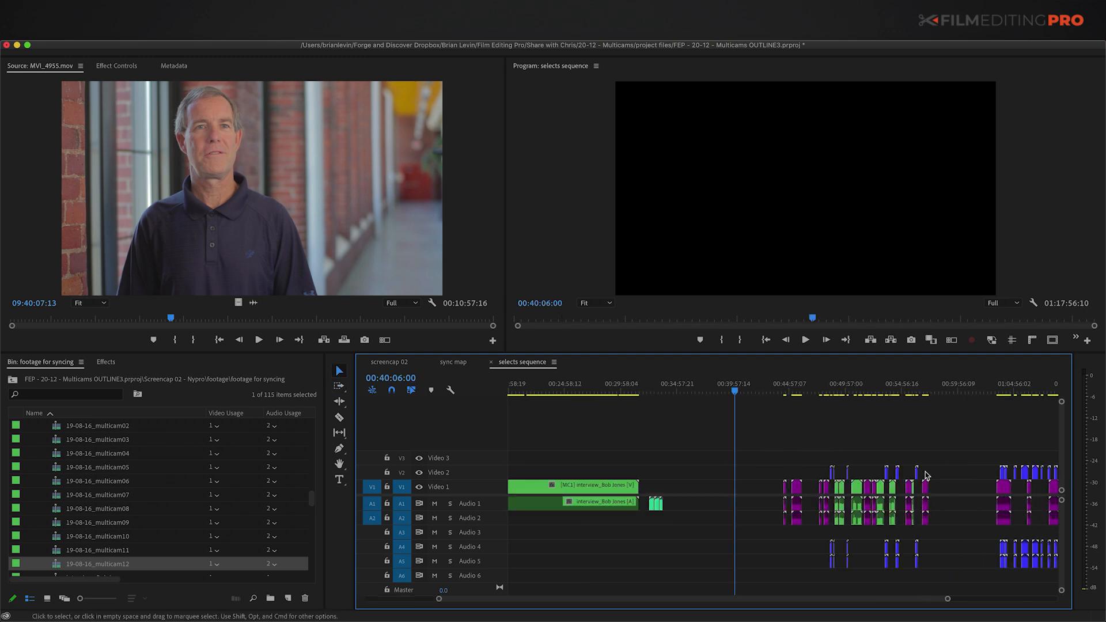
{"action": "key", "text": "equal"}
{"action": "key", "text": "equal"}
{"action": "key", "text": "minus"}
{"action": "key", "text": "minus"}
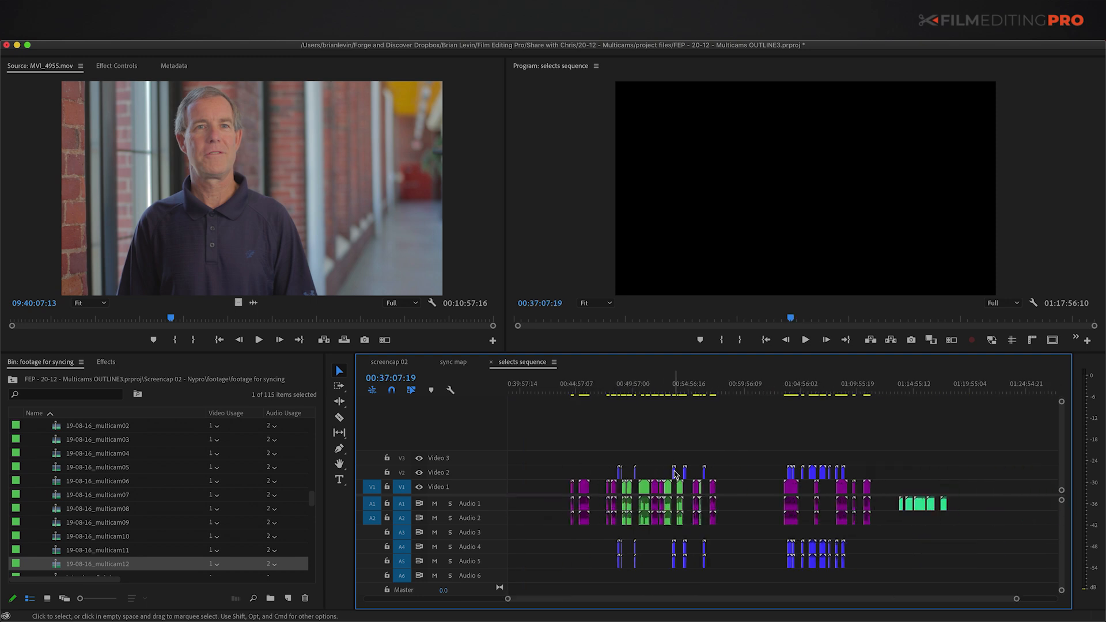
{"action": "left_click_drag", "start_coordinate": [949, 472], "coordinate": [949, 496]}
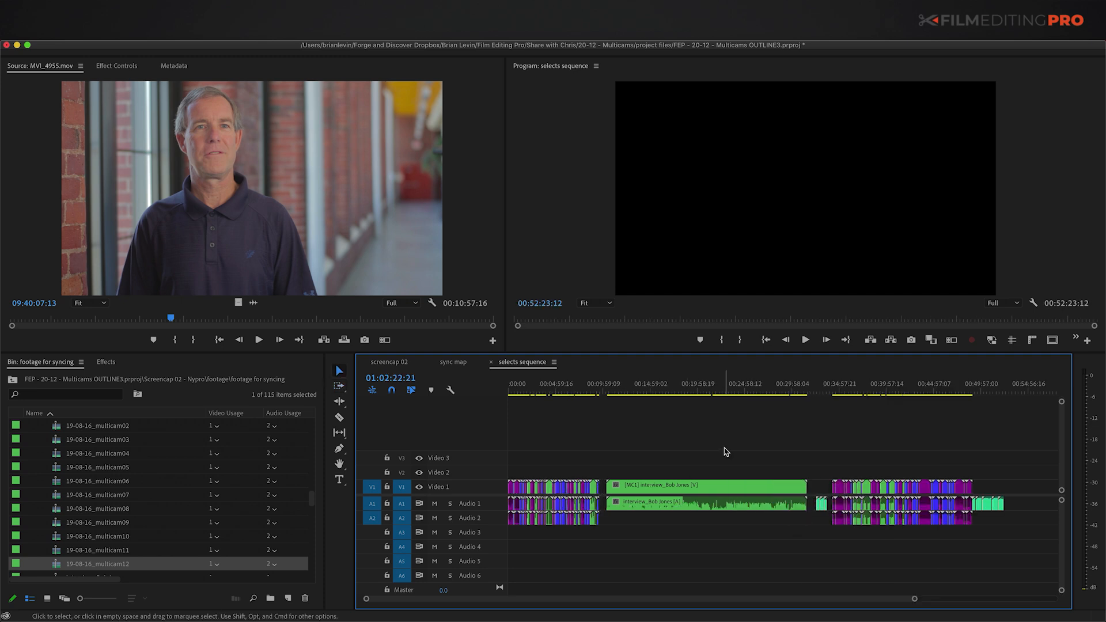
Step: Try cutting multicam06 at 00:08:56:16 and 00:09:01:20 and lifting the piece to Video 2, then undo it
{"action": "key", "text": "Home"}
{"action": "key", "text": "equal"}
{"action": "key", "text": "equal"}
{"action": "key", "text": "equal"}
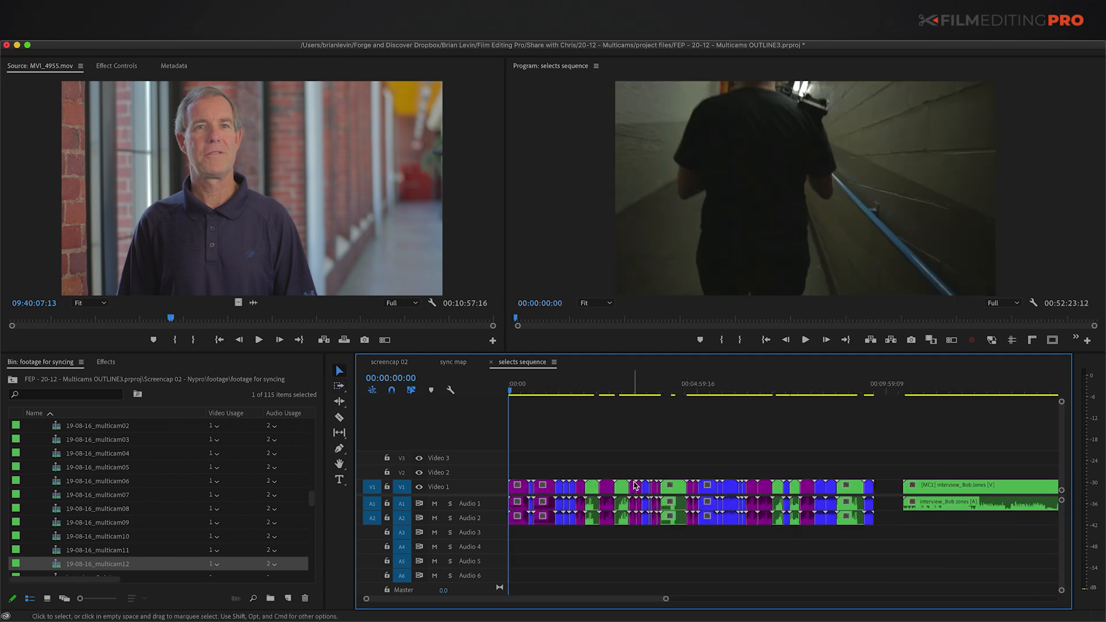
{"action": "key", "text": "minus"}
{"action": "key", "text": "equal"}
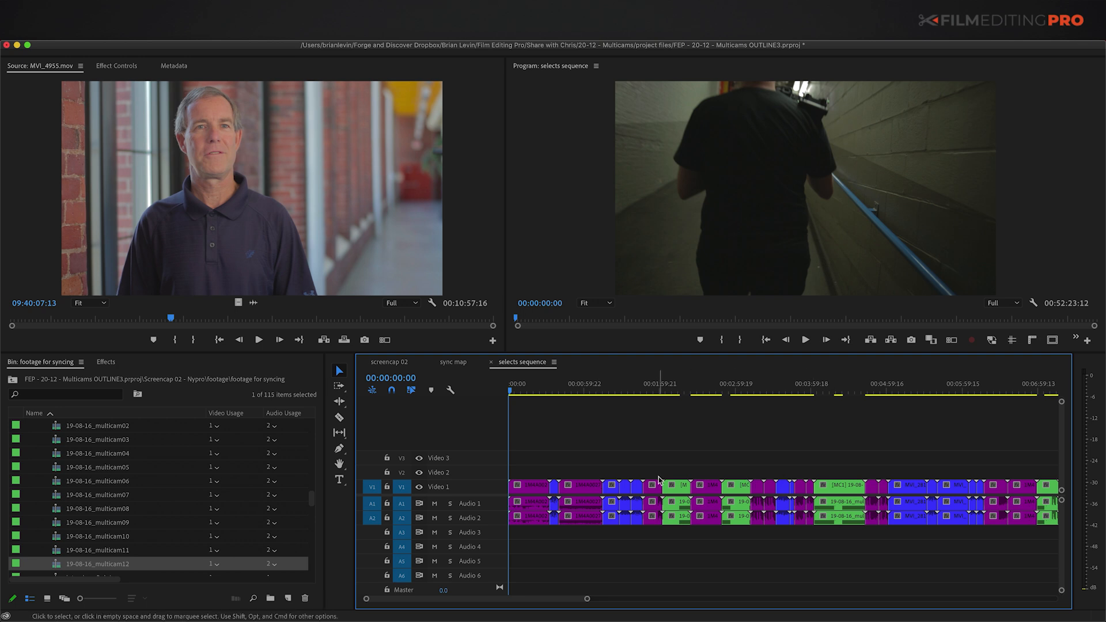
{"action": "key", "text": "minus"}
{"action": "key", "text": "minus"}
{"action": "key", "text": "minus"}
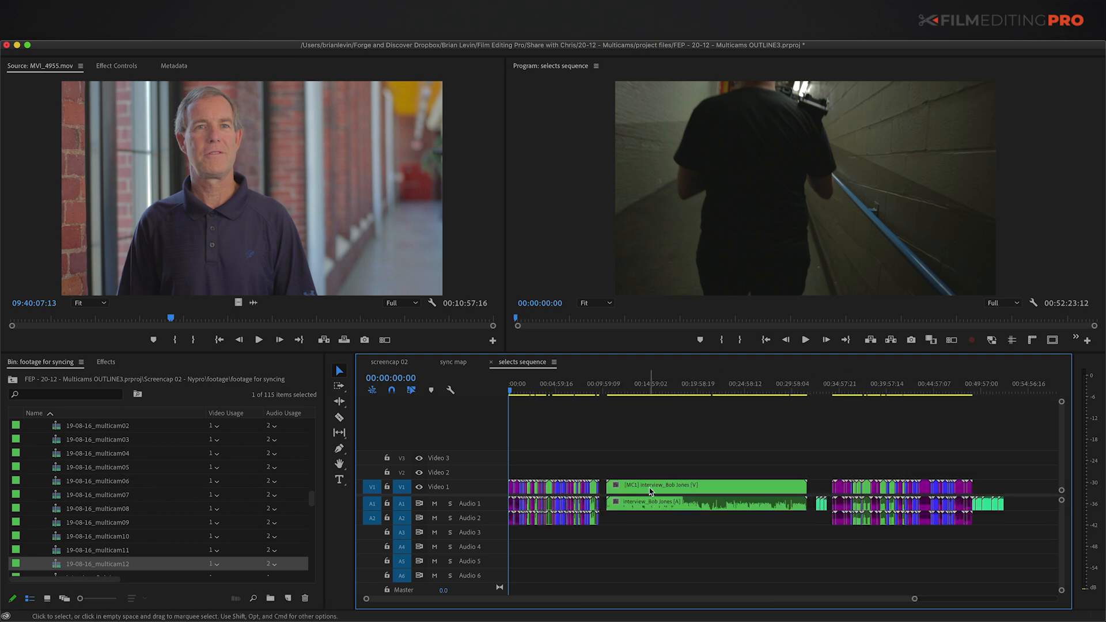
{"action": "left_click", "coordinate": [593, 474]}
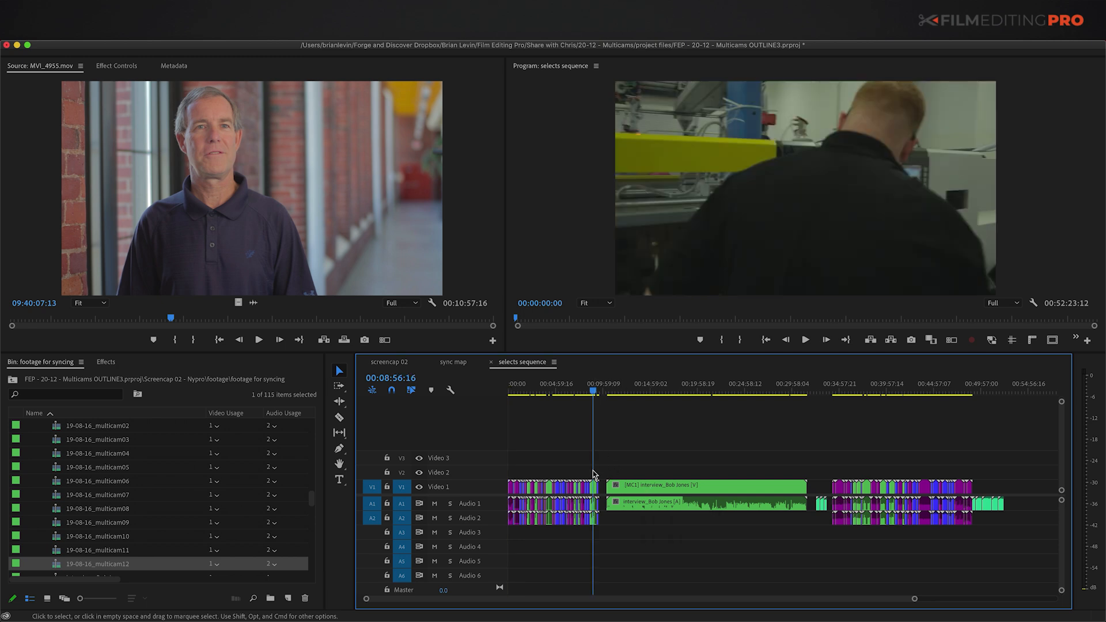
{"action": "key", "text": "="}
{"action": "key", "text": "="}
{"action": "key", "text": "="}
{"action": "key", "text": "="}
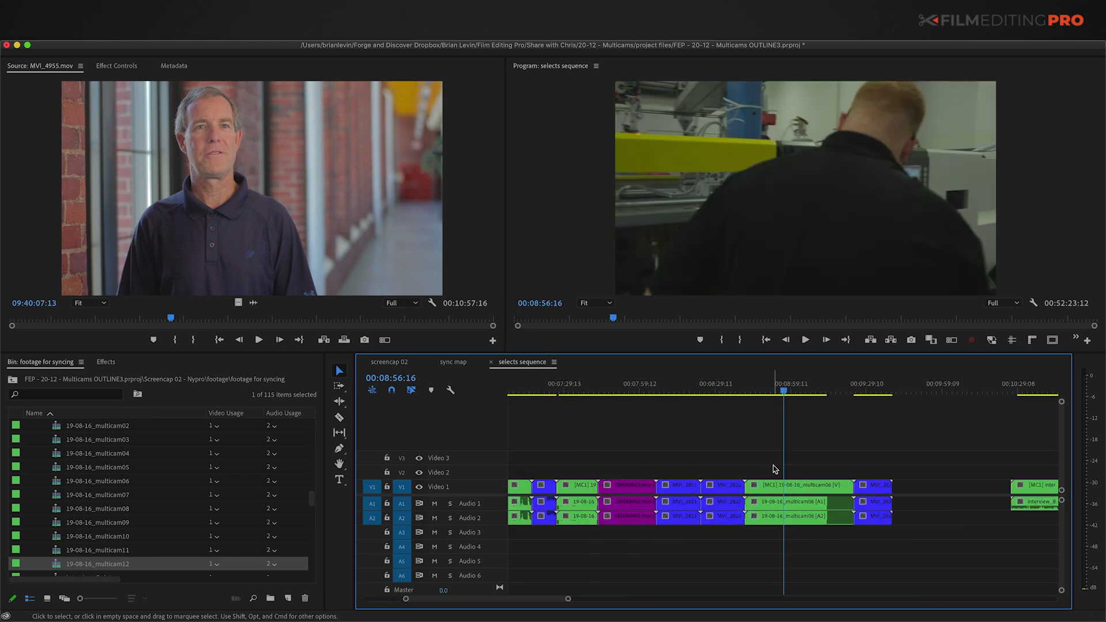
{"action": "key", "text": "super+k"}
{"action": "left_click", "coordinate": [796, 392]}
{"action": "key", "text": "super+k"}
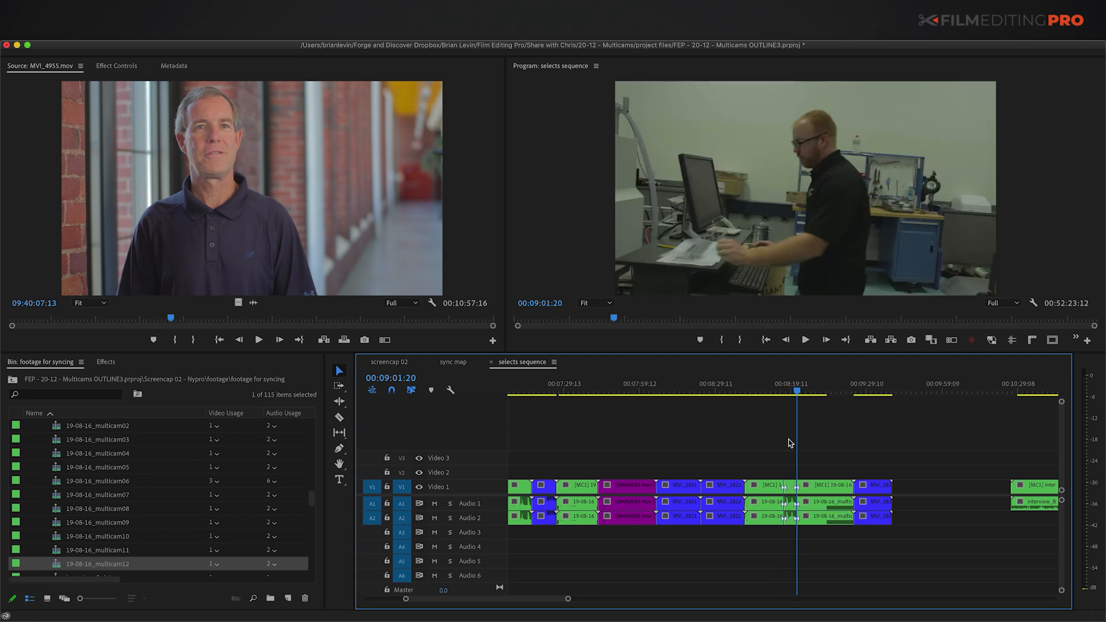
{"action": "key", "text": "="}
{"action": "key", "text": "="}
{"action": "mouse_move", "coordinate": [762, 491]}
{"action": "left_mouse_down"}
{"action": "mouse_move", "coordinate": [939, 475]}
{"action": "mouse_move", "coordinate": [752, 472]}
{"action": "left_mouse_up"}
{"action": "key", "text": "-"}
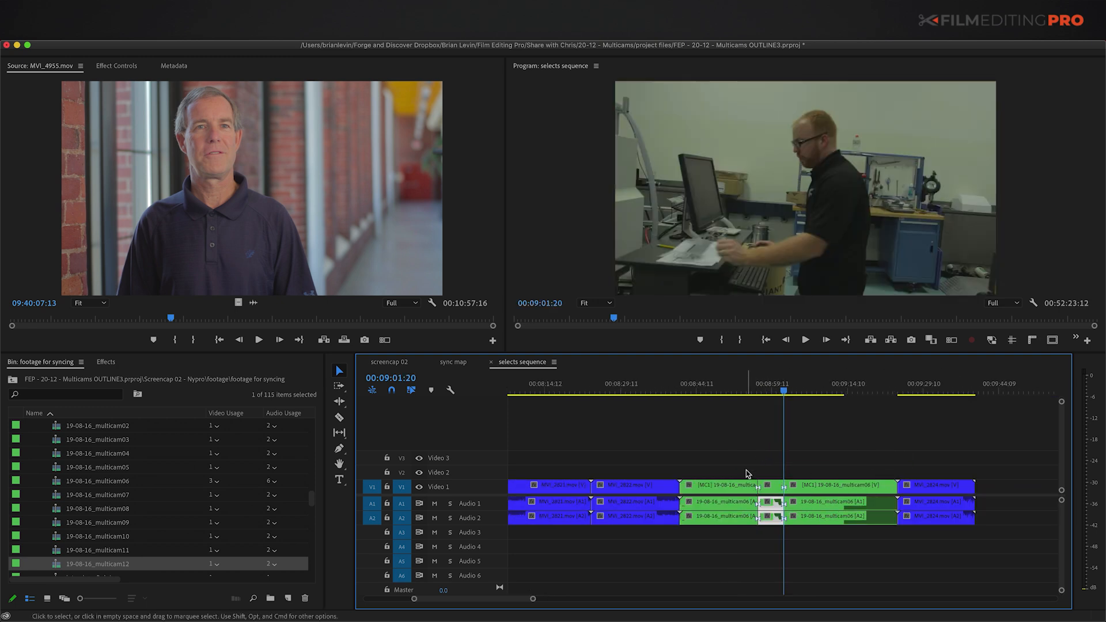
{"action": "key", "text": "super+z"}
Step: Set the multicam06 clip to camera angle 2, the machine close-up
{"action": "left_click", "coordinate": [773, 484]}
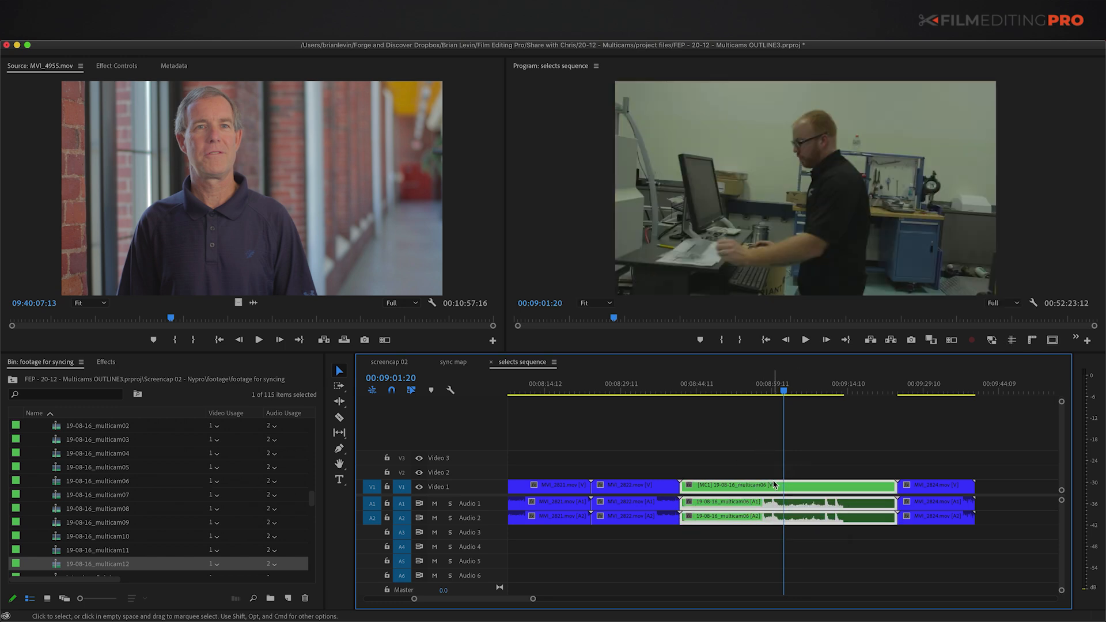
{"action": "key", "text": "2"}
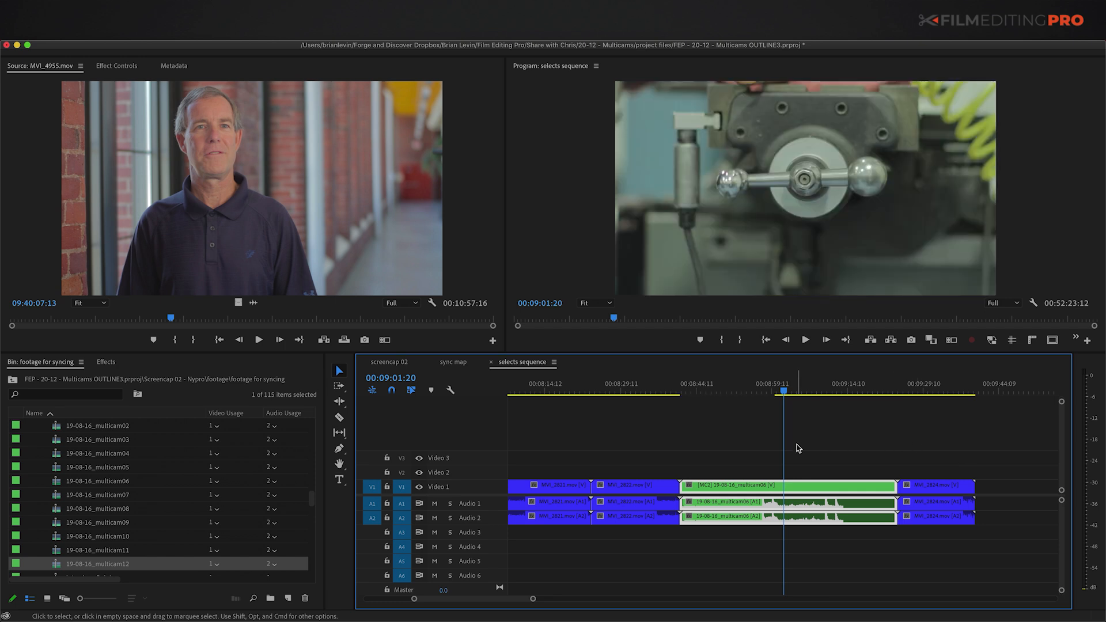
{"action": "key", "text": "1"}
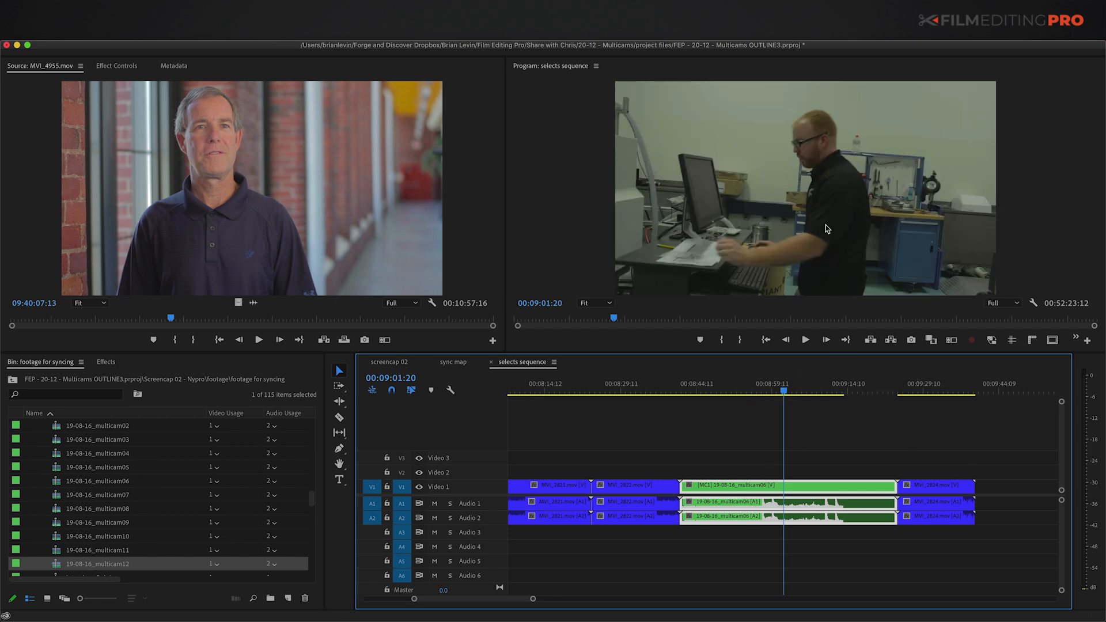
{"action": "key", "text": "2"}
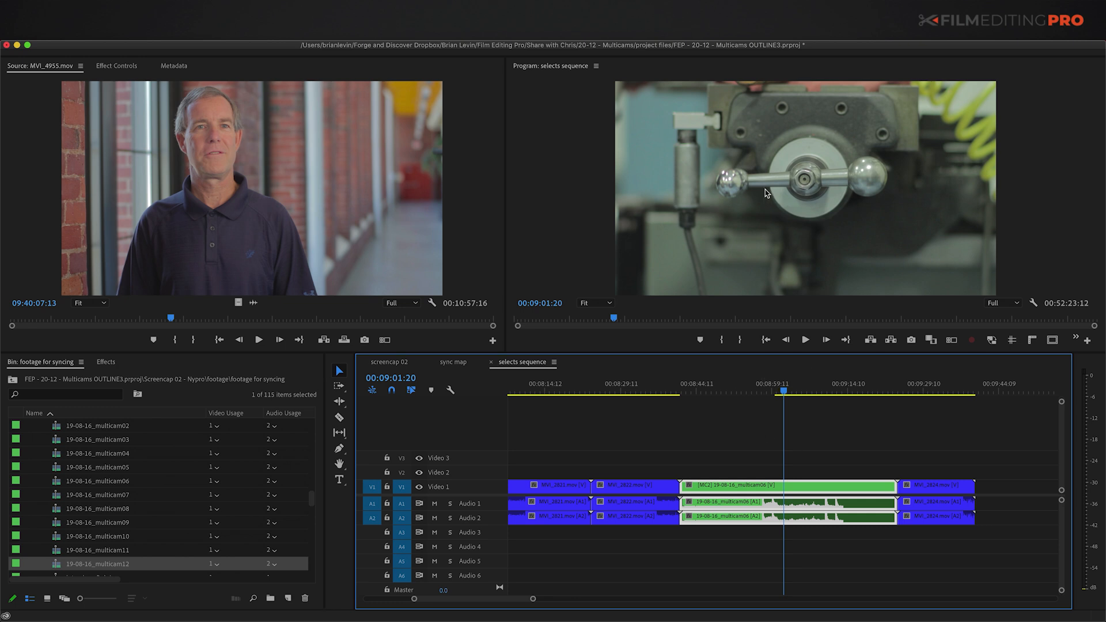
Step: Show the camera angles in the monitor and switch the interview at 00:12:22:13 to camera 2
{"action": "left_click", "coordinate": [951, 341]}
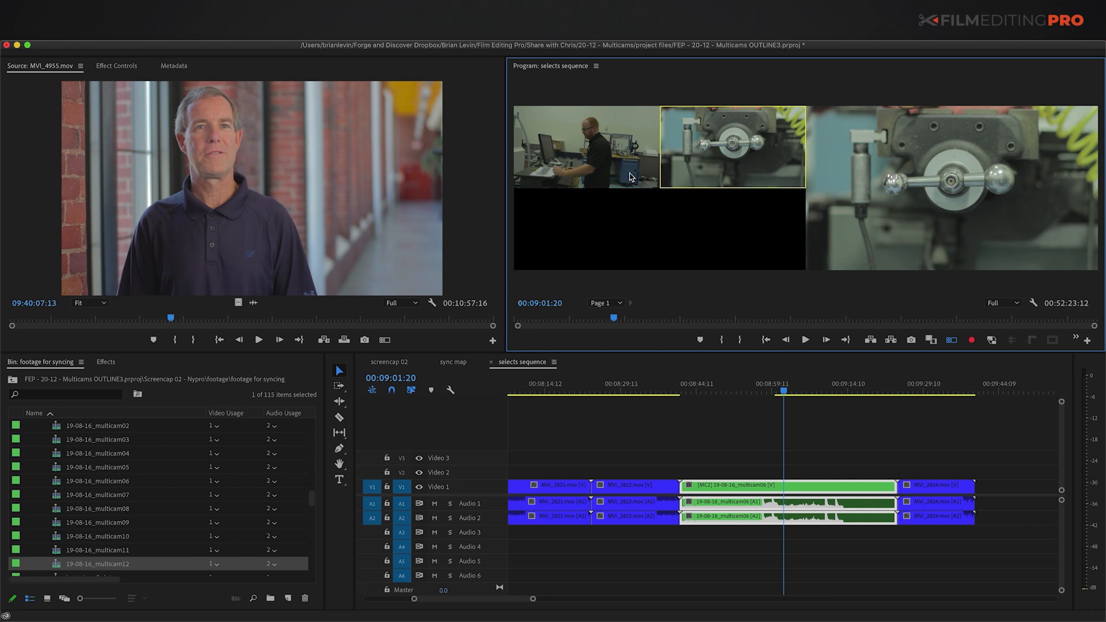
{"action": "left_click", "coordinate": [584, 136]}
{"action": "left_click", "coordinate": [730, 154]}
{"action": "left_click", "coordinate": [863, 442]}
{"action": "key", "text": "minus"}
{"action": "key", "text": "minus"}
{"action": "key", "text": "minus"}
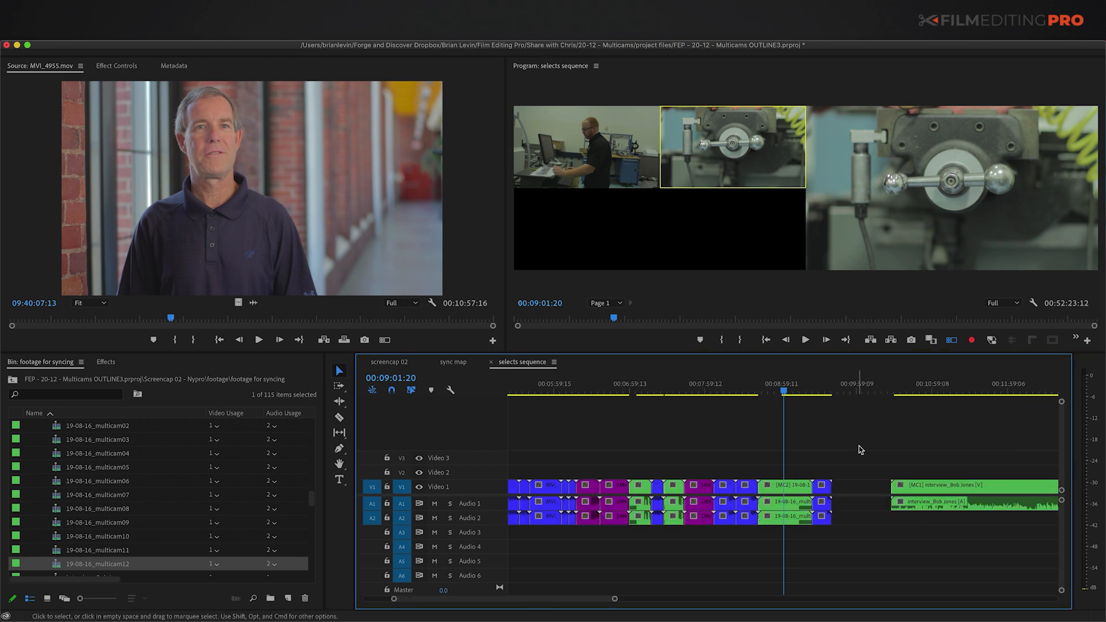
{"action": "left_click", "coordinate": [808, 454]}
{"action": "key", "text": "equal"}
{"action": "key", "text": "equal"}
{"action": "left_click", "coordinate": [712, 389]}
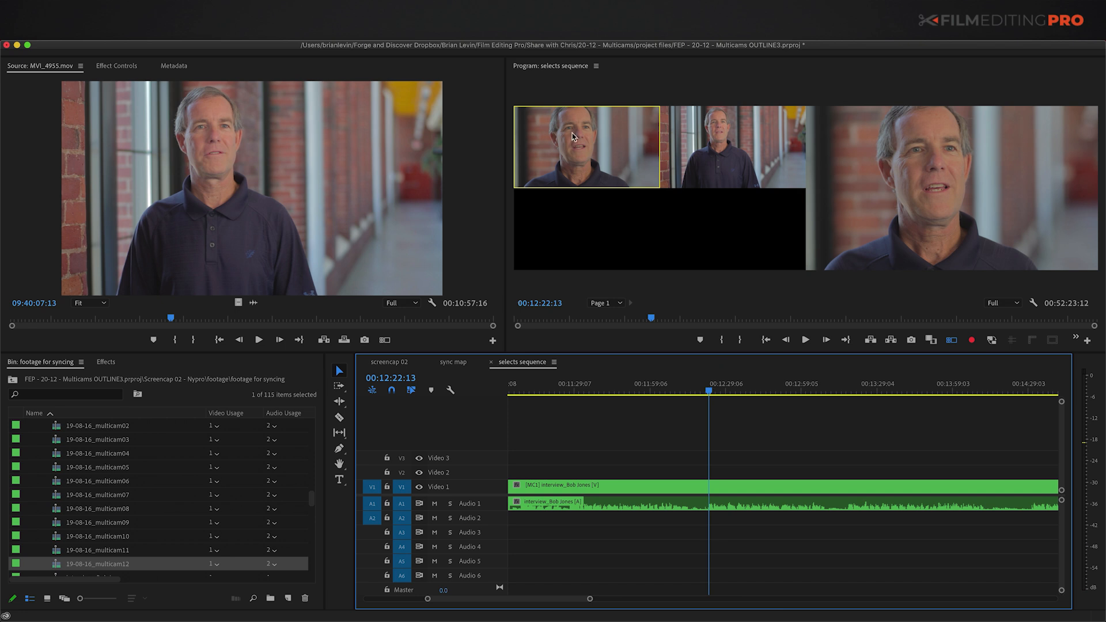
{"action": "left_click", "coordinate": [703, 145]}
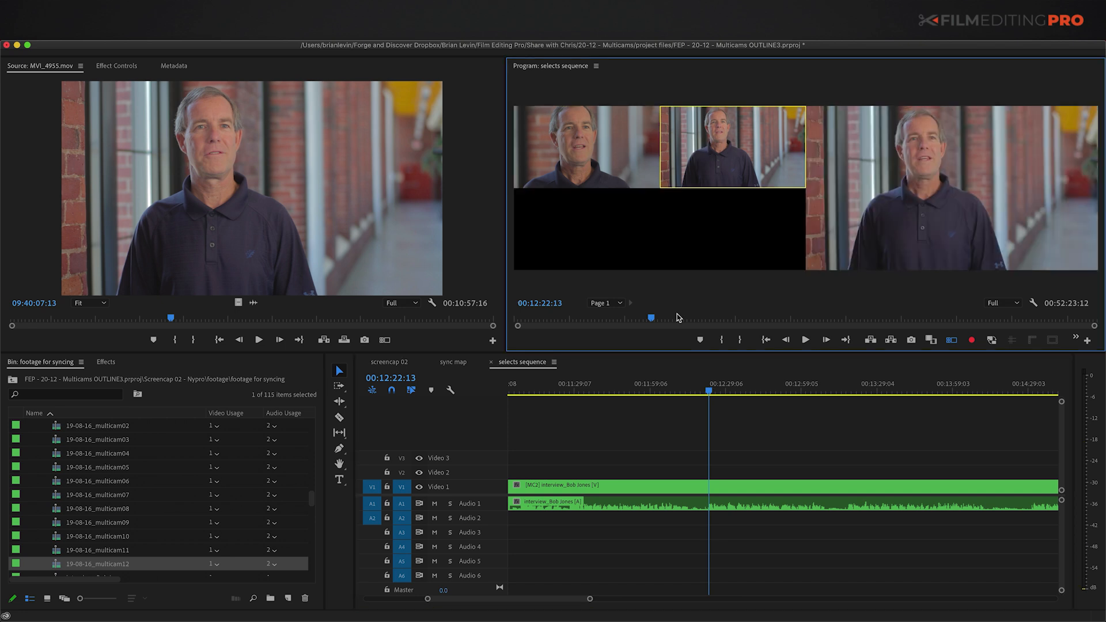
{"action": "left_click", "coordinate": [706, 390]}
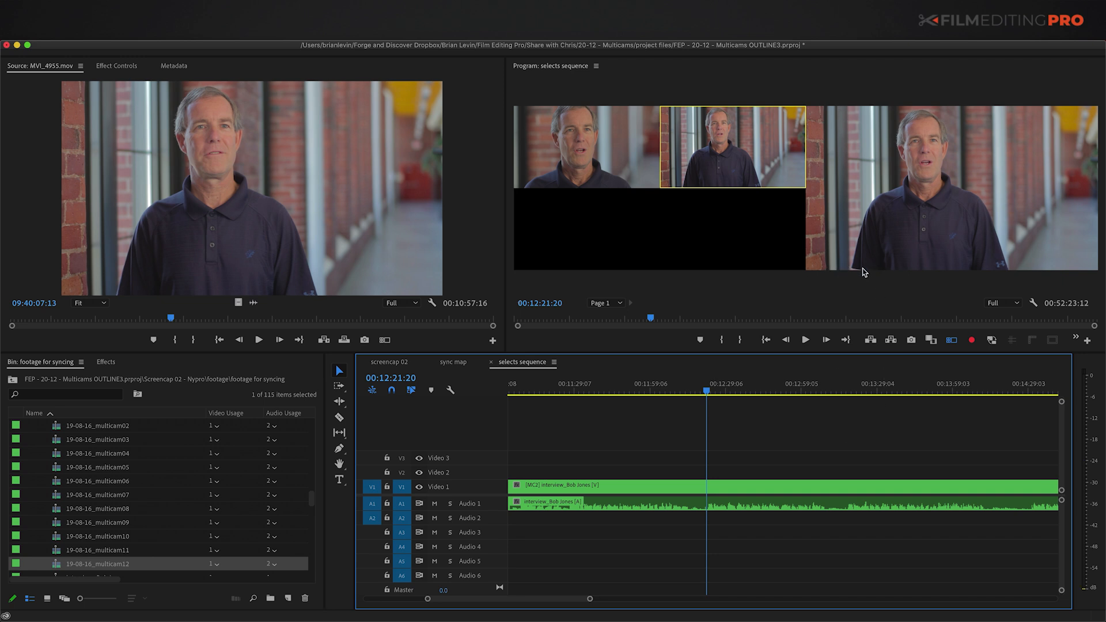
Step: Play to 00:12:26:01 and add an edit to the multicam interview clip there
{"action": "key", "text": "space"}
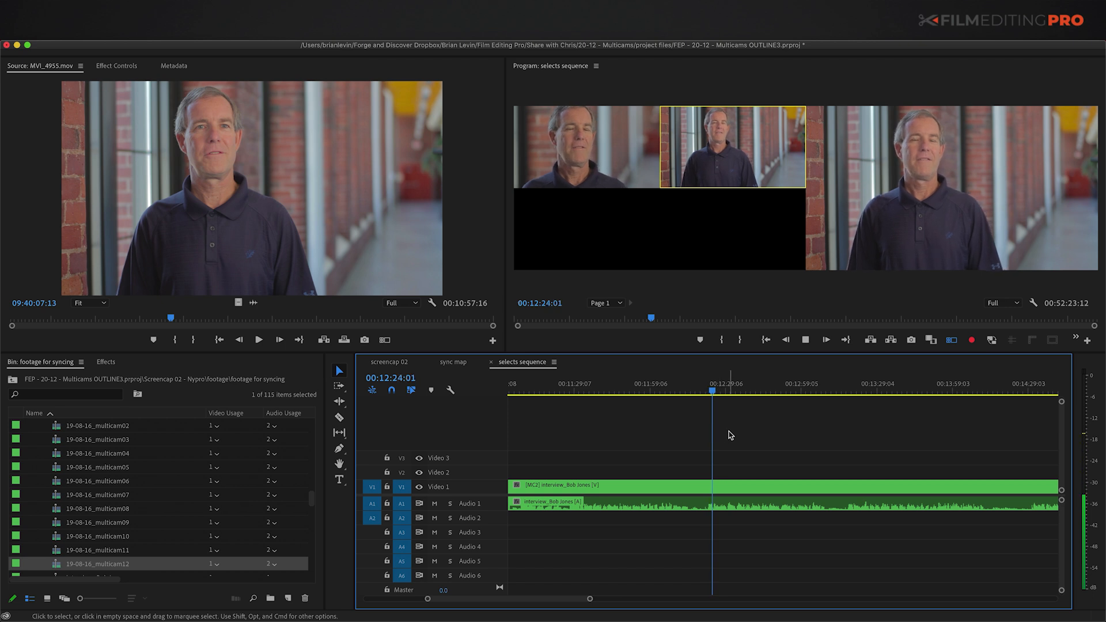
{"action": "key", "text": "="}
{"action": "key", "text": "="}
{"action": "key", "text": "space"}
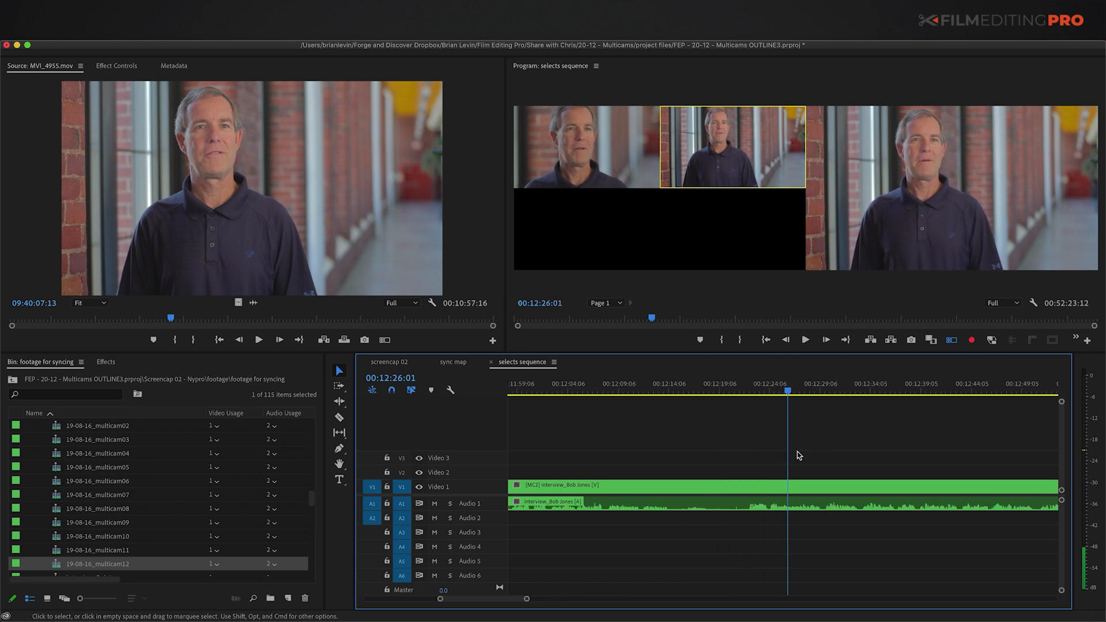
{"action": "left_click", "coordinate": [809, 493]}
{"action": "key", "text": "super+k"}
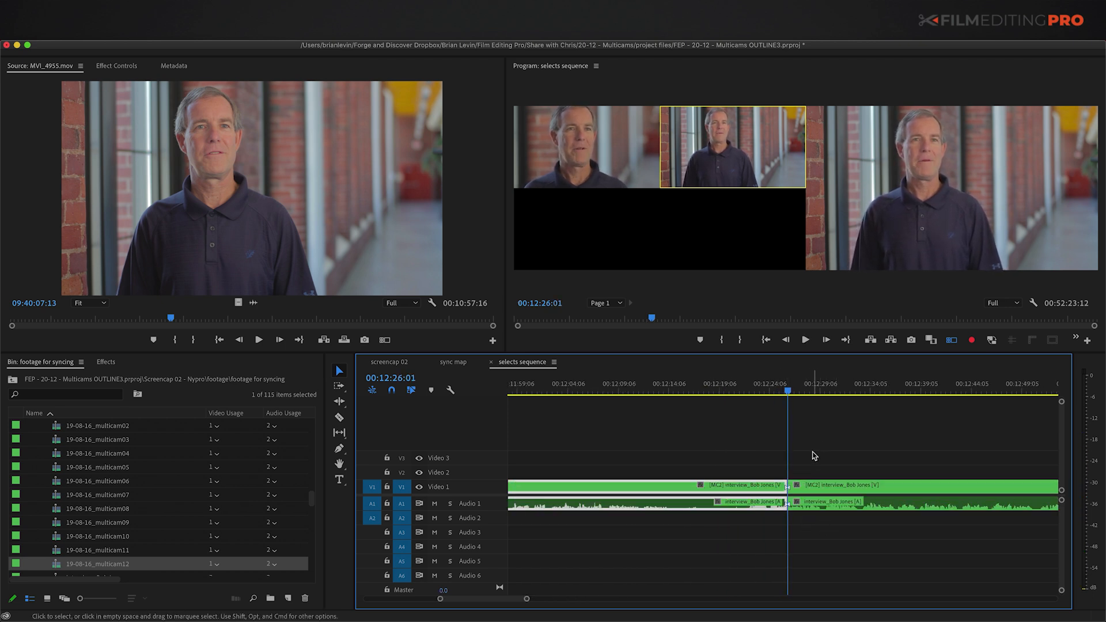
Step: Switch the interview piece right of the cut to camera 1
{"action": "left_click", "coordinate": [810, 452]}
{"action": "left_click_drag", "start_coordinate": [818, 467], "coordinate": [829, 489]}
{"action": "left_click", "coordinate": [560, 163]}
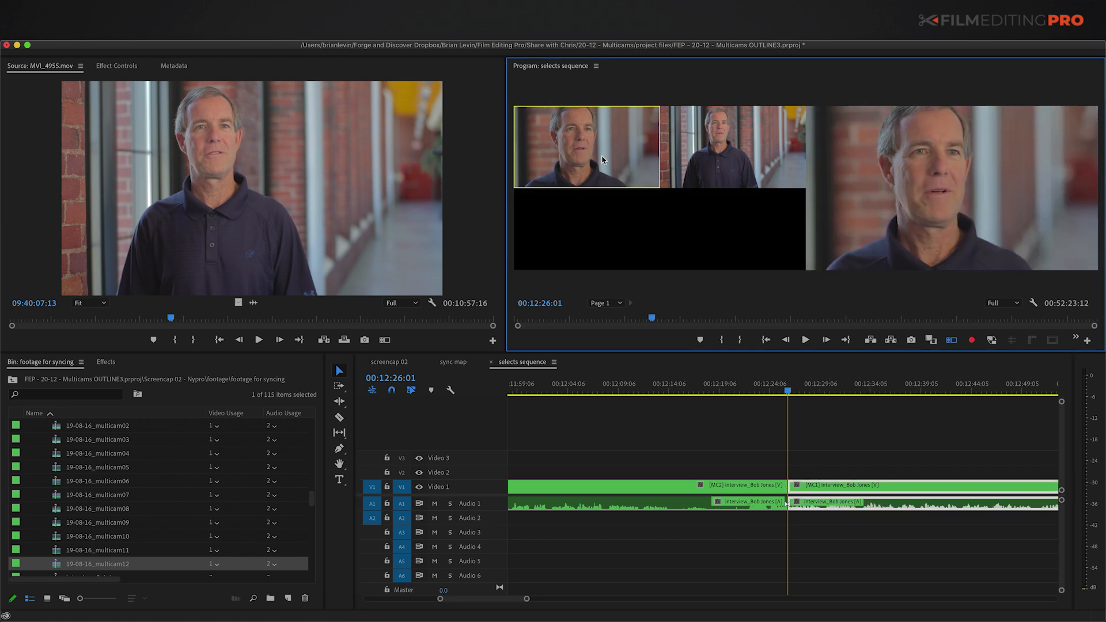
{"action": "left_click", "coordinate": [870, 438]}
Step: Cut the camera 1 piece at 00:12:29:18 and set the following section to camera 2
{"action": "key", "text": "space"}
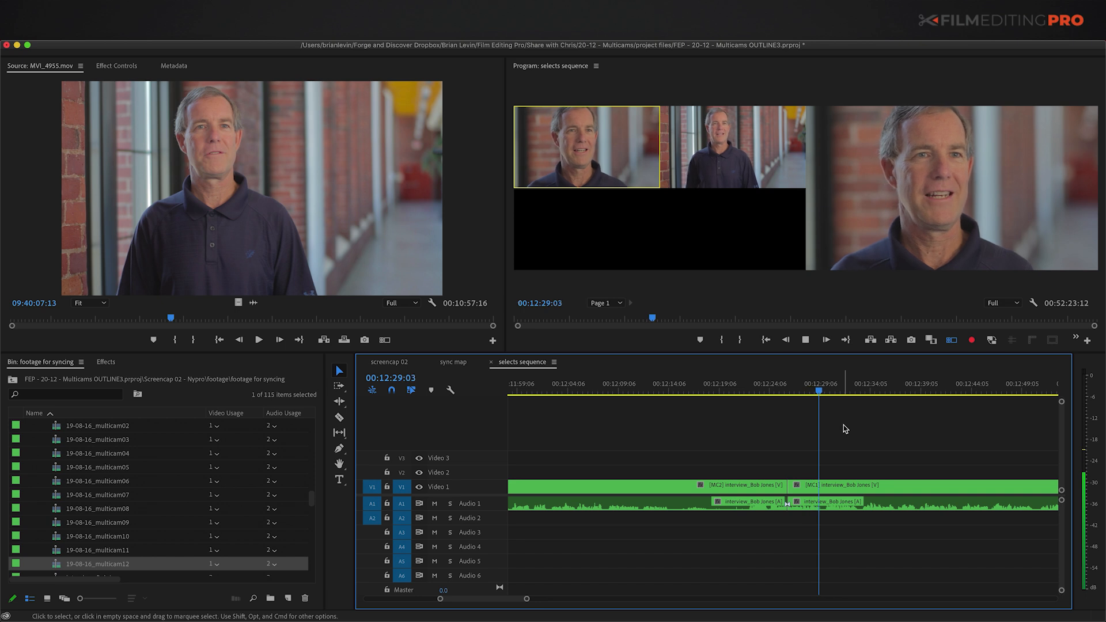
{"action": "key", "text": "space"}
{"action": "left_click_drag", "start_coordinate": [866, 456], "coordinate": [880, 496]}
{"action": "key", "text": "super+k"}
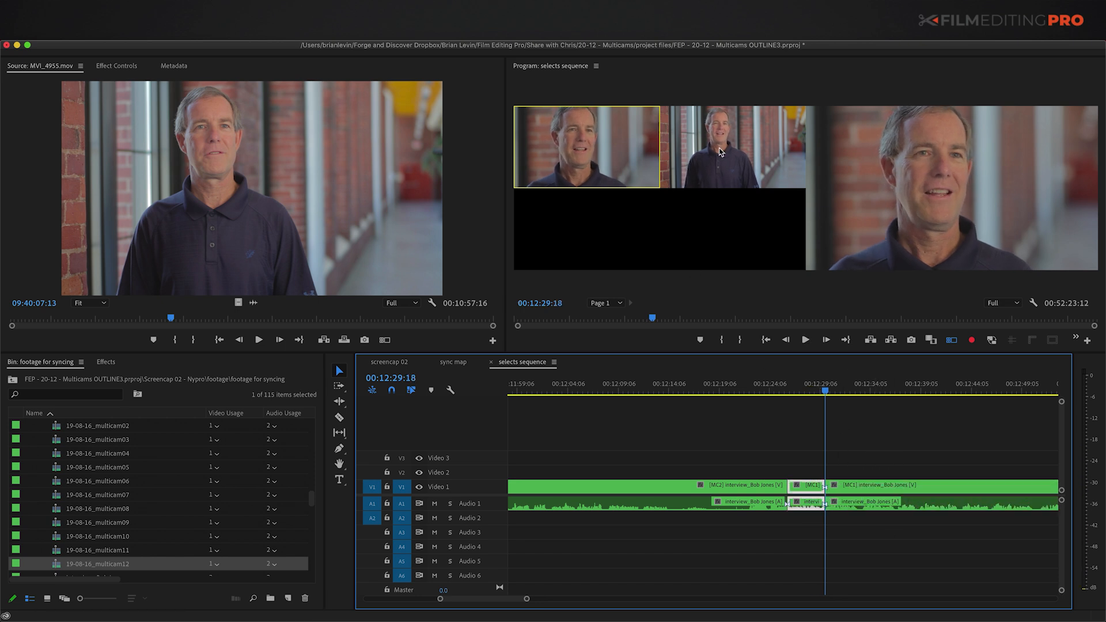
{"action": "left_click", "coordinate": [718, 149]}
{"action": "left_click", "coordinate": [901, 452]}
{"action": "key", "text": "space"}
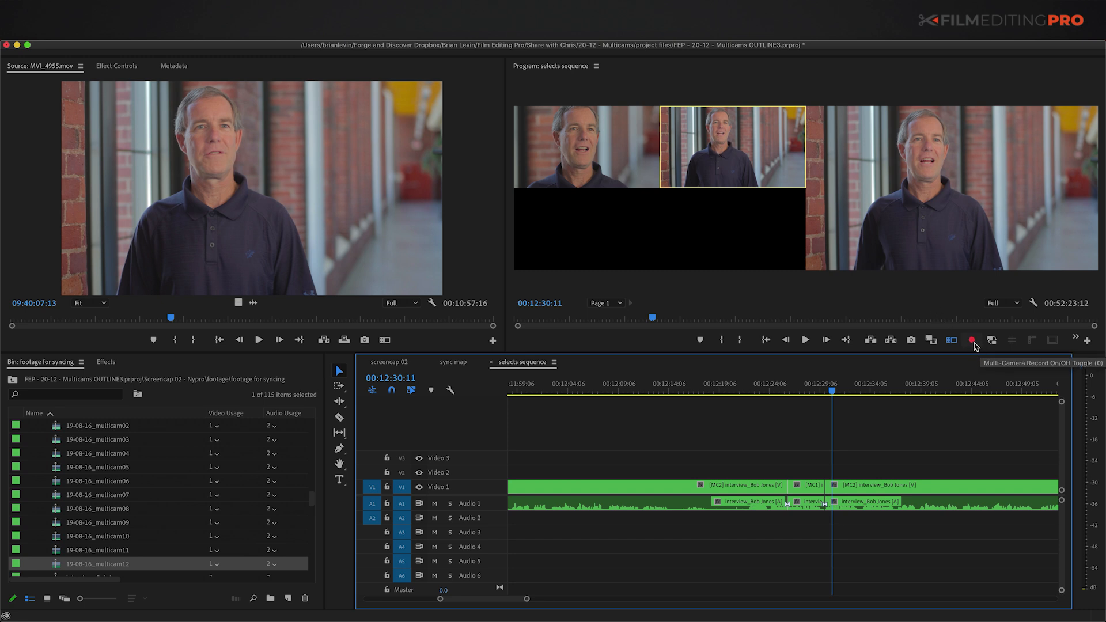
{"action": "left_click", "coordinate": [1087, 342]}
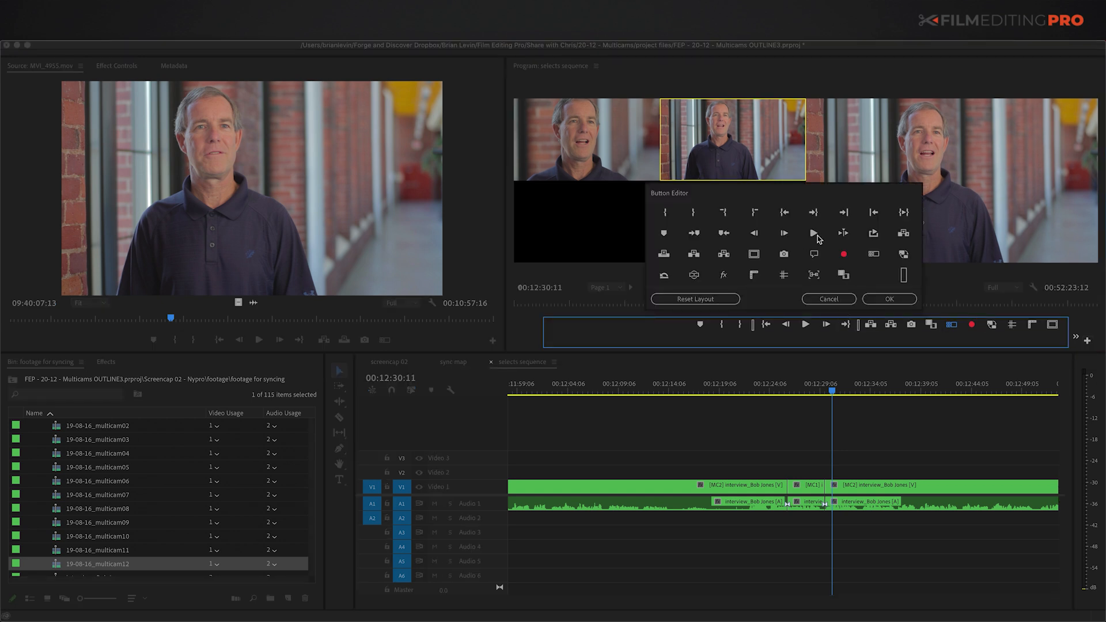
{"action": "left_click_drag", "start_coordinate": [845, 259], "coordinate": [969, 322]}
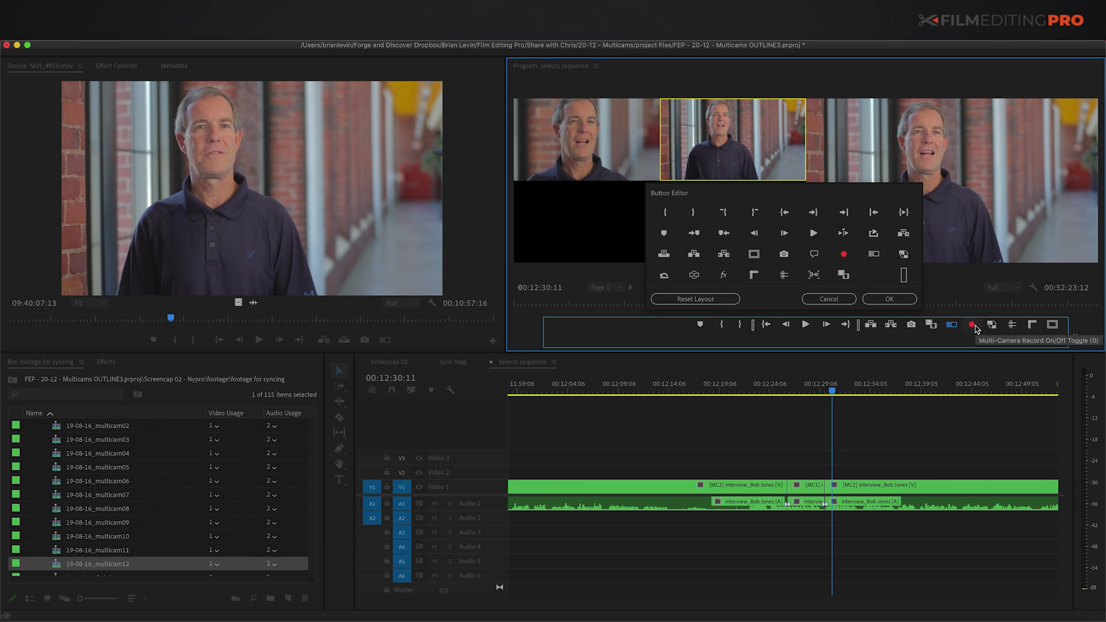
{"action": "left_click", "coordinate": [889, 299]}
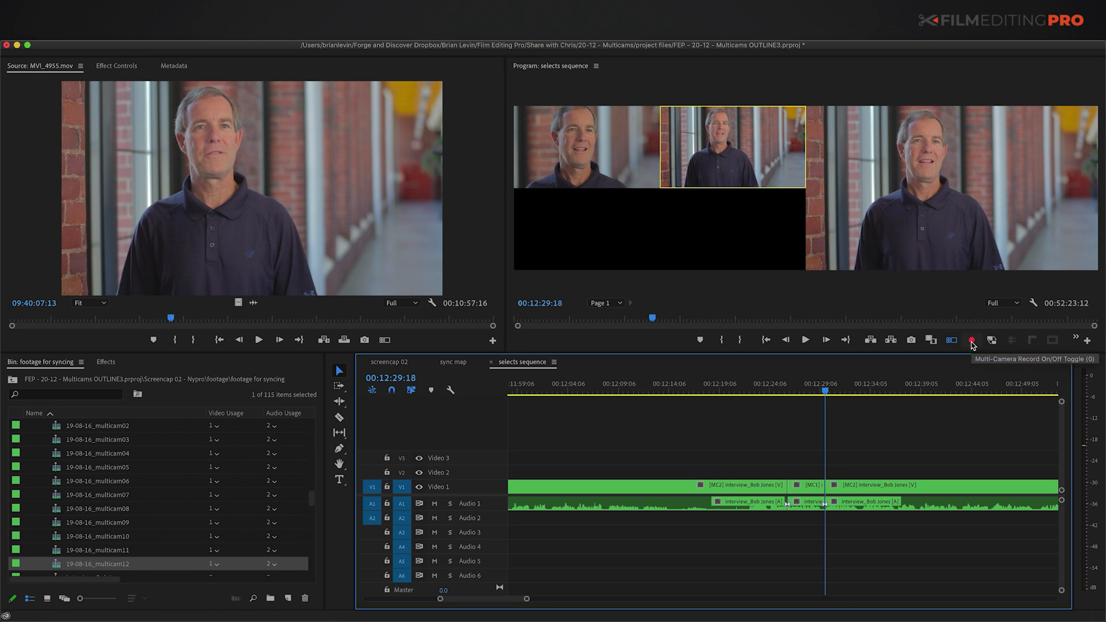
Step: Record live cuts to camera 1, camera 2 and back to camera 1, then review the edits
{"action": "left_click", "coordinate": [972, 341]}
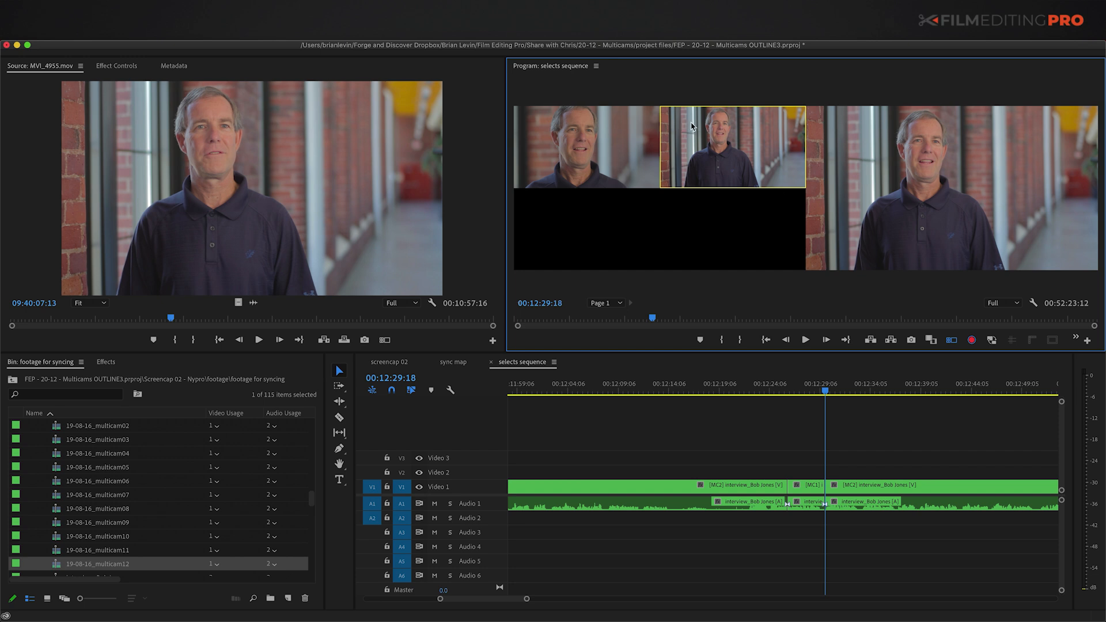
{"action": "key", "text": "space"}
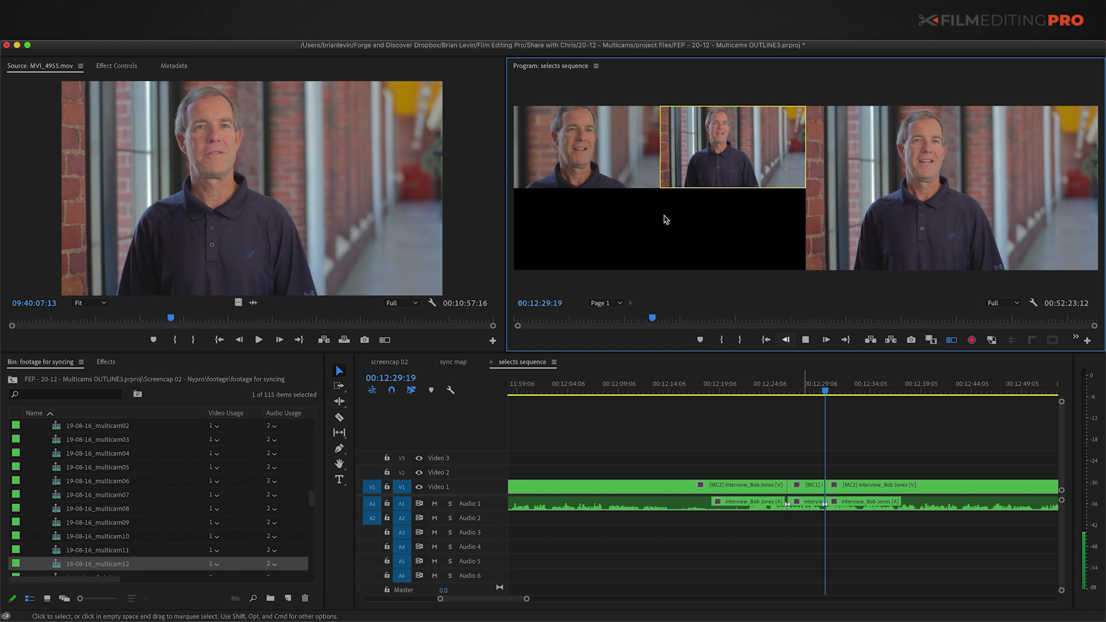
{"action": "left_click", "coordinate": [617, 162]}
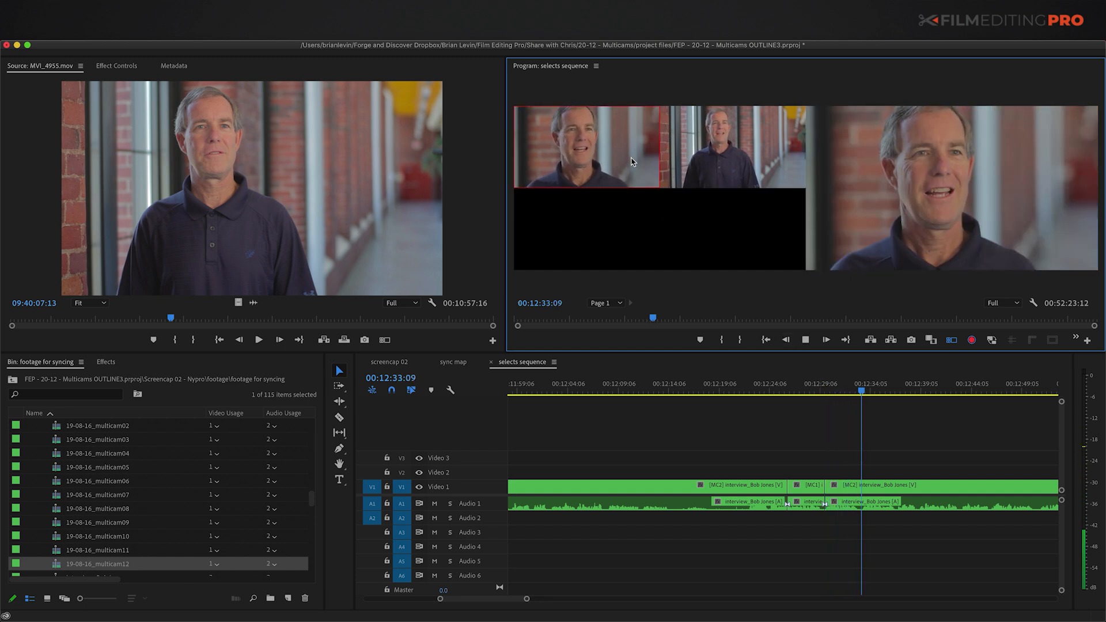
{"action": "left_click", "coordinate": [728, 161]}
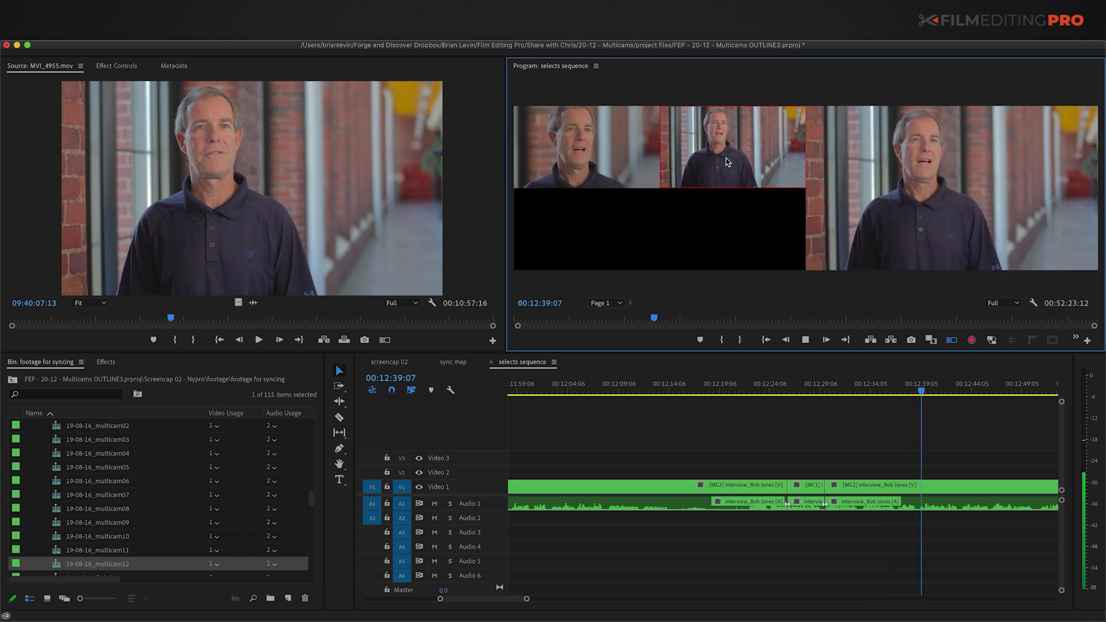
{"action": "left_click", "coordinate": [612, 153]}
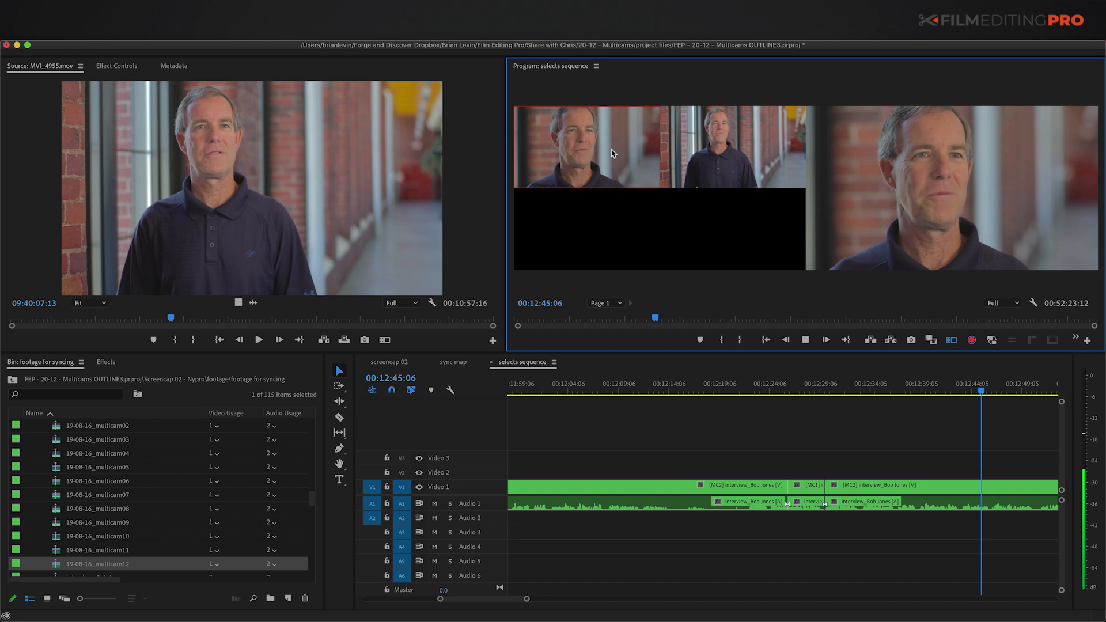
{"action": "key", "text": "space"}
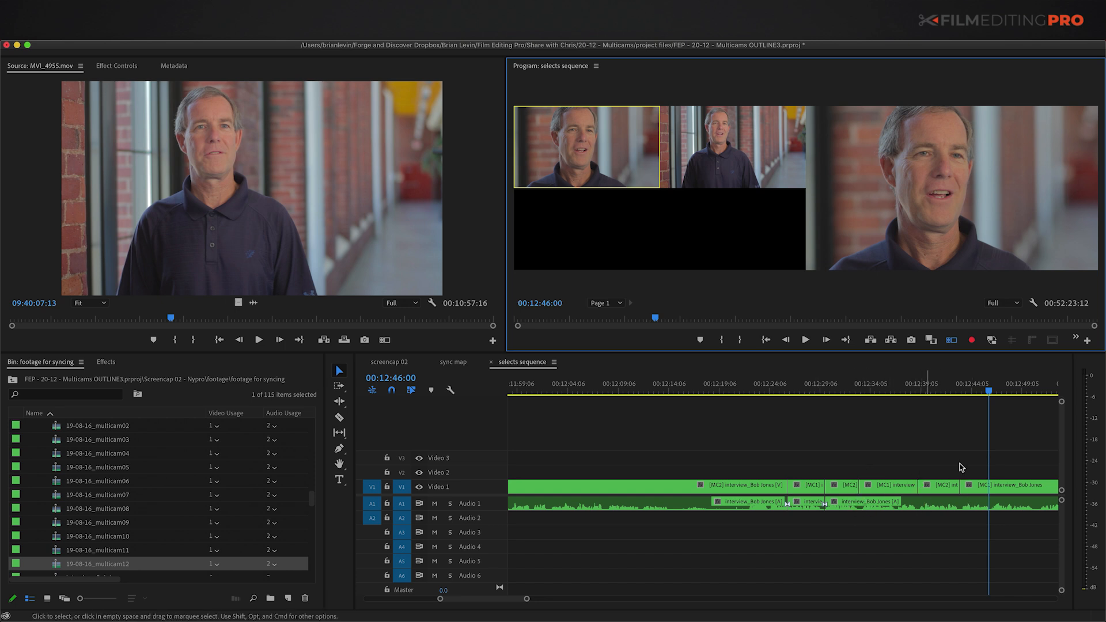
{"action": "left_click", "coordinate": [827, 389]}
{"action": "key", "text": "Up"}
{"action": "key", "text": "Down"}
{"action": "key", "text": "space"}
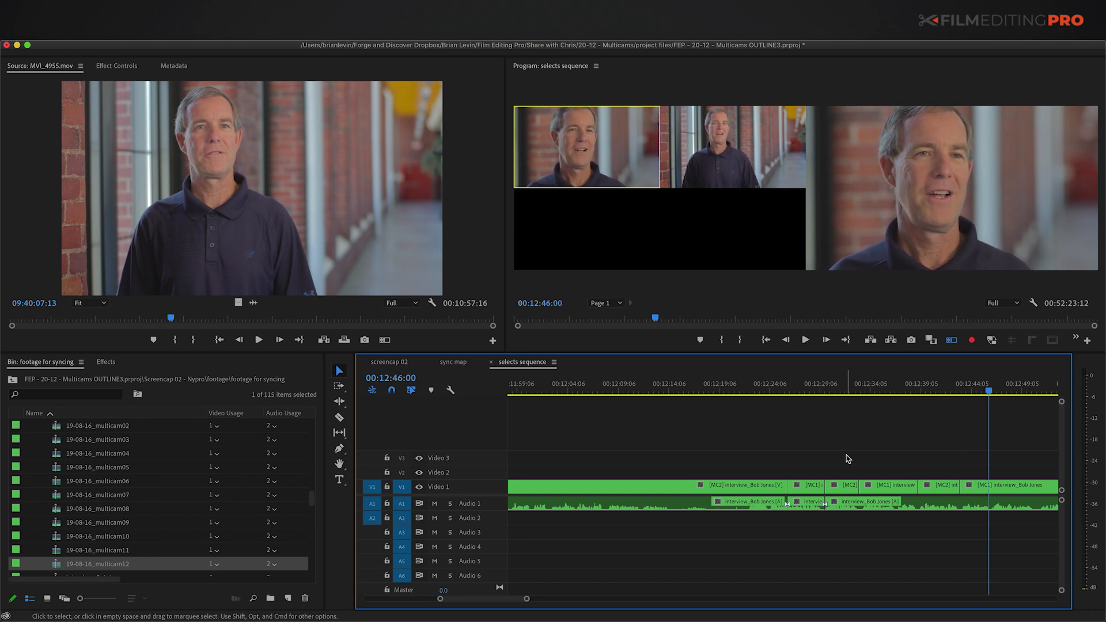
Step: Delete the recorded cut pieces and extend the interview clip's end back out
{"action": "key", "text": "minus"}
{"action": "left_click_drag", "start_coordinate": [791, 469], "coordinate": [884, 506]}
{"action": "key", "text": "Delete"}
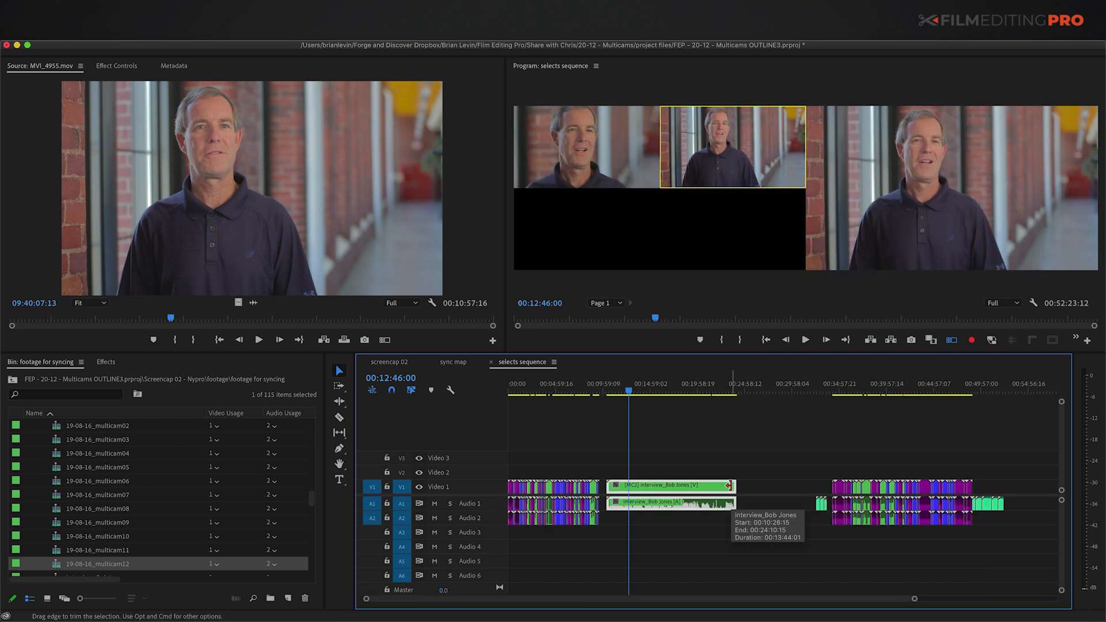
{"action": "left_click_drag", "start_coordinate": [729, 485], "coordinate": [806, 486]}
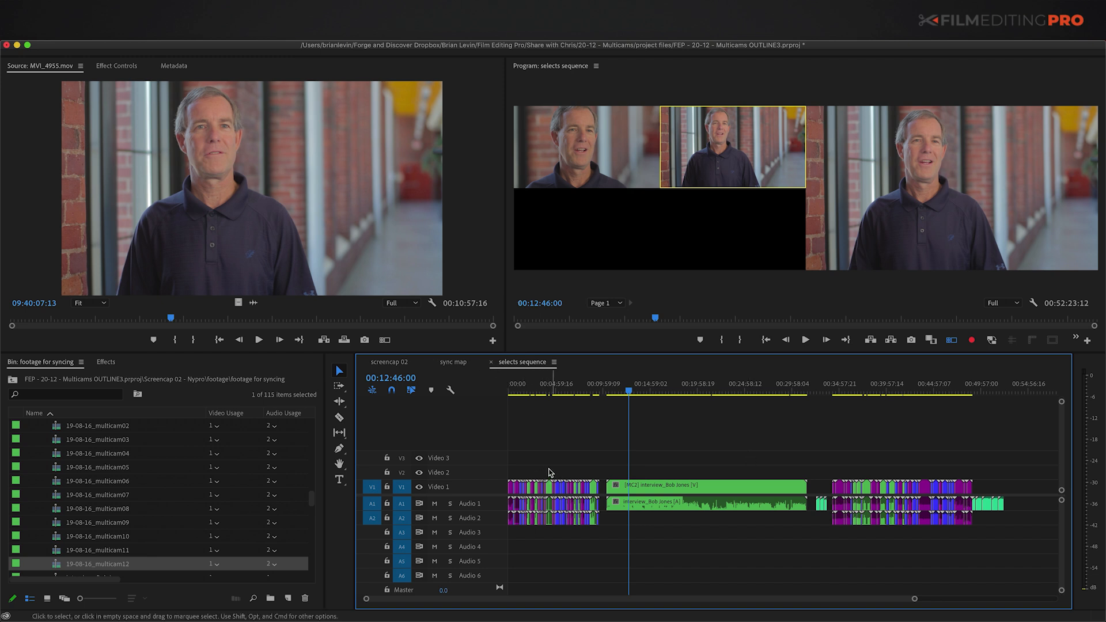
{"action": "key", "text": "equal"}
{"action": "key", "text": "equal"}
{"action": "scroll", "coordinate": [567, 502], "scroll_direction": "left", "scroll_amount": 5}
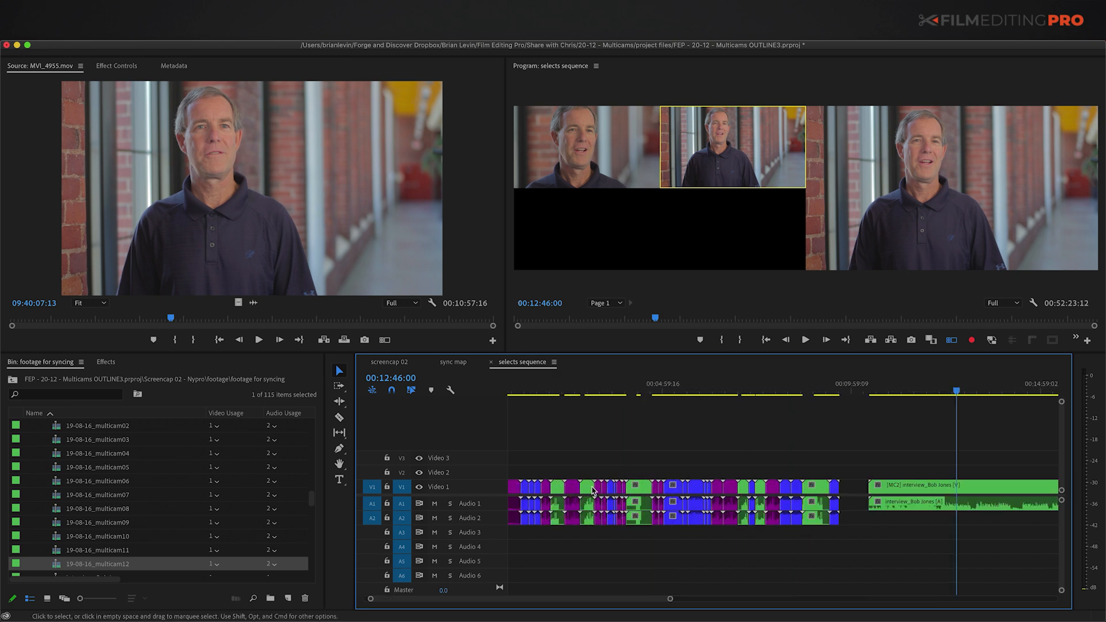
{"action": "key", "text": "minus"}
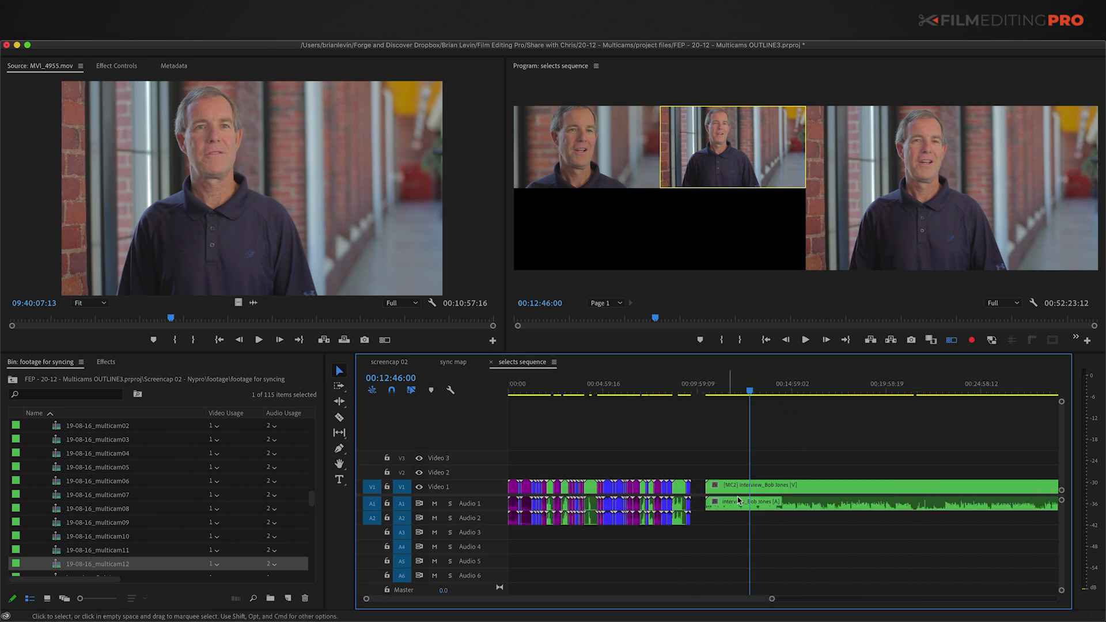
{"action": "key", "text": "minus"}
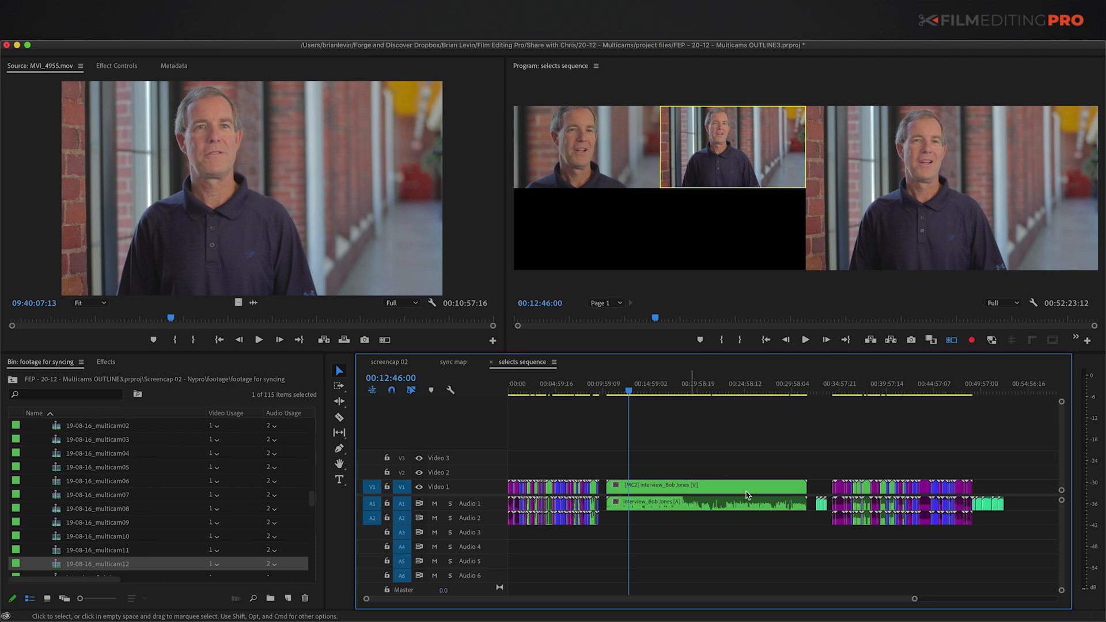
{"action": "scroll", "coordinate": [44, 487], "scroll_direction": "up", "scroll_amount": 3}
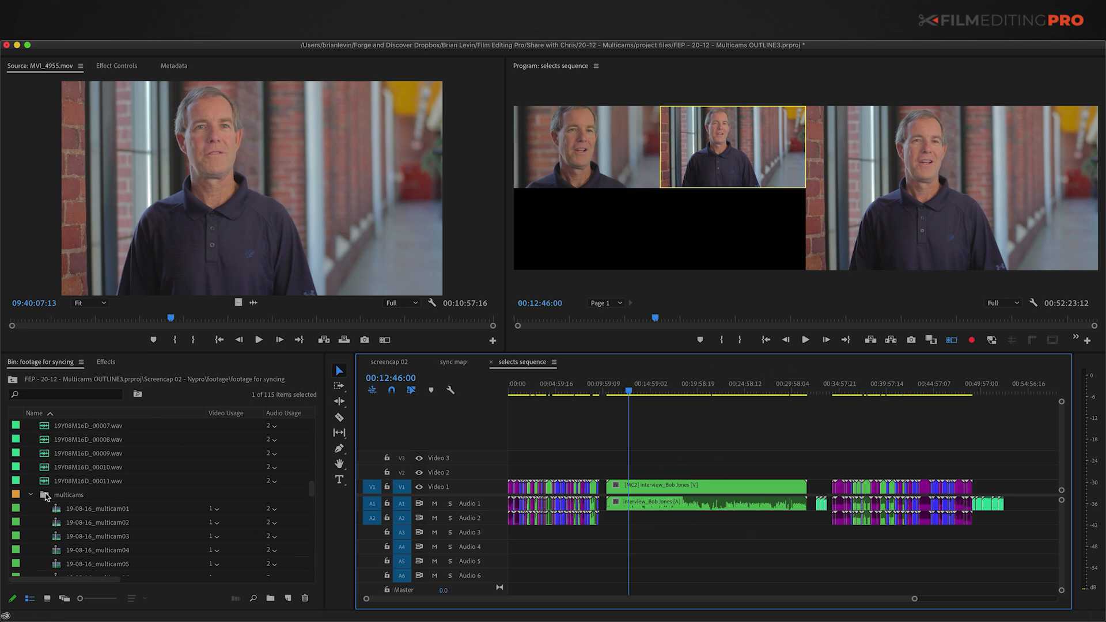
Step: Collapse the multicams folder and create a new bin named 'sequences'
{"action": "left_click", "coordinate": [46, 495]}
{"action": "key", "text": "Left"}
{"action": "scroll", "coordinate": [48, 496], "scroll_direction": "up", "scroll_amount": 8}
{"action": "key", "text": "Up"}
{"action": "scroll", "coordinate": [46, 516], "scroll_direction": "up", "scroll_amount": 5}
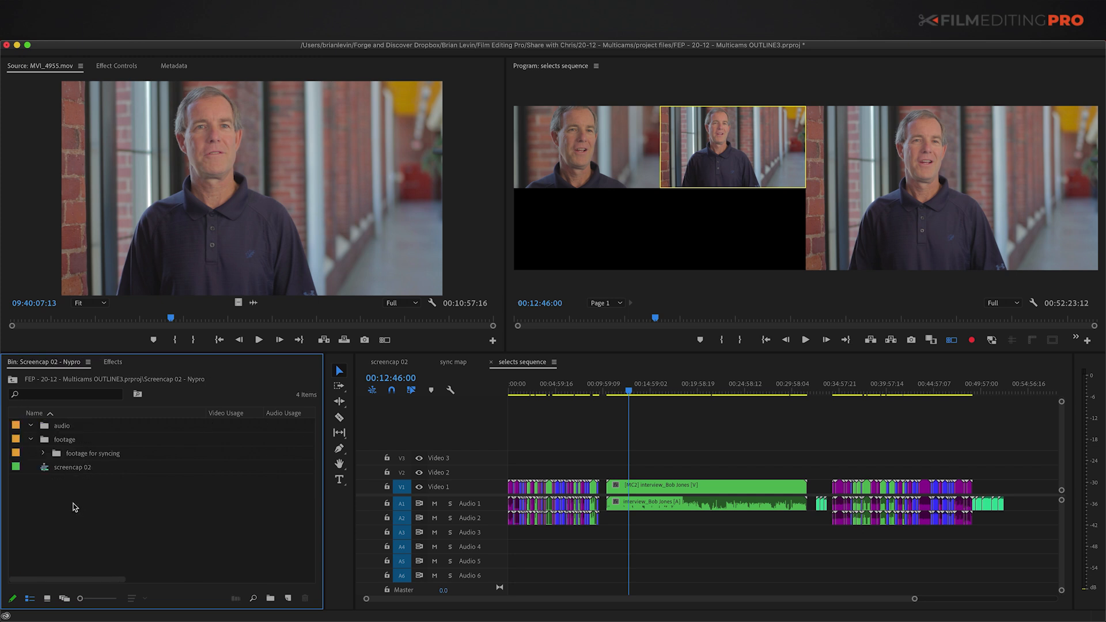
{"action": "key", "text": "super+b"}
{"action": "type", "text": "sequences"}
{"action": "key", "text": "Return"}
Step: Create a new sequence named 'MAIN EDITING SEQUENCE' and bring its timeline into focus
{"action": "left_click", "coordinate": [288, 597]}
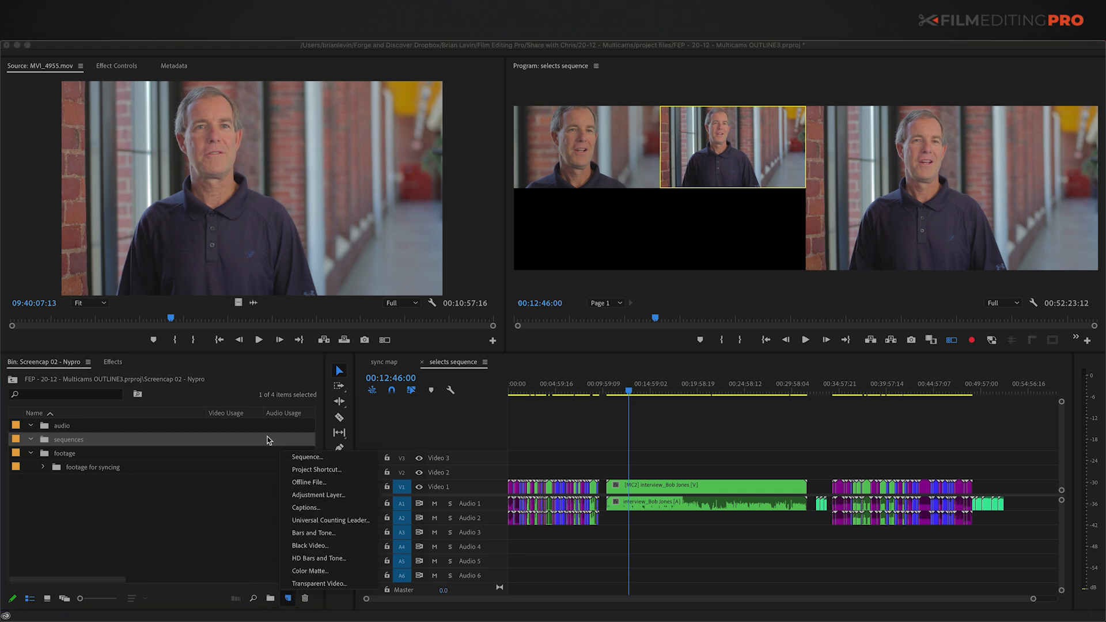
{"action": "left_click", "coordinate": [306, 459]}
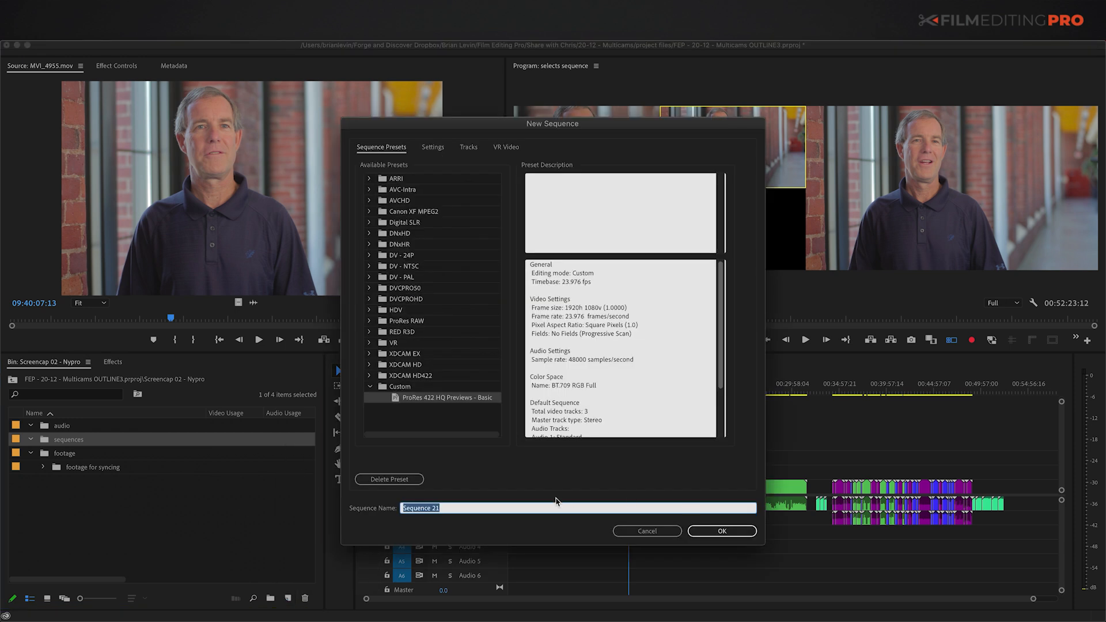
{"action": "type", "text": "MAIN EDITING SEQUENCE"}
{"action": "key", "text": "Return"}
{"action": "left_click", "coordinate": [597, 464]}
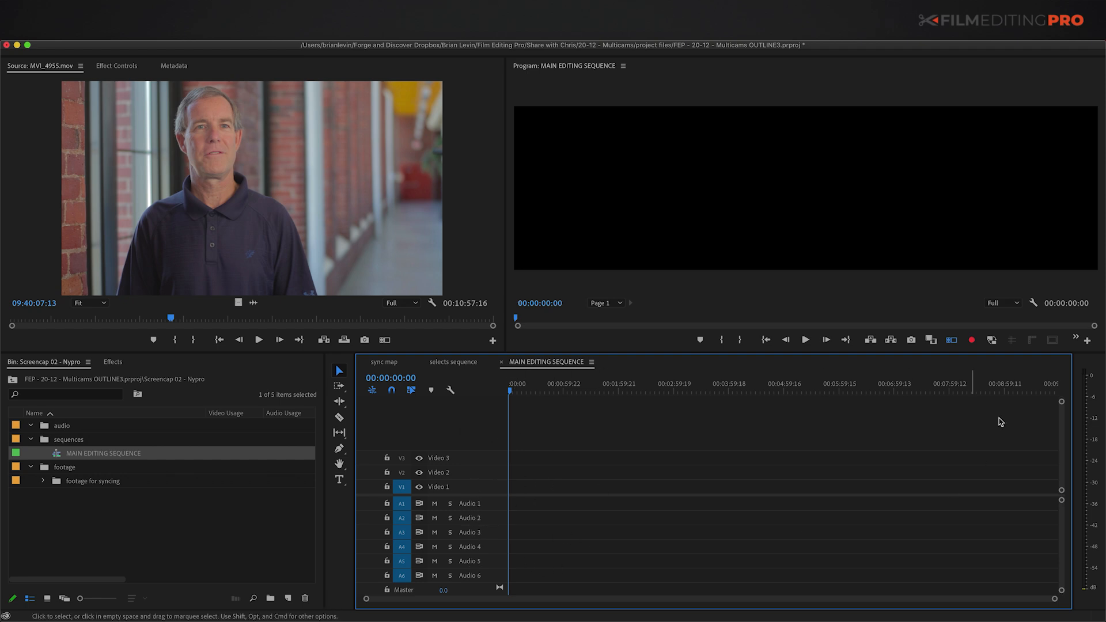
Step: Turn off the Program Monitor's multi-camera view and close the sync map and selects sequences
{"action": "left_click", "coordinate": [952, 341]}
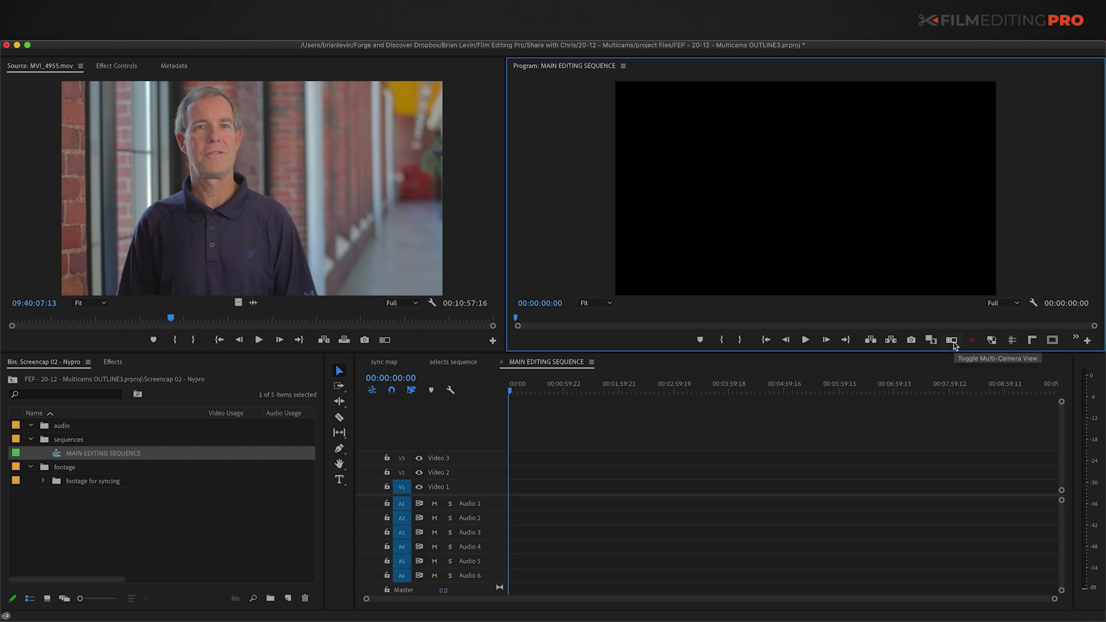
{"action": "left_click", "coordinate": [363, 362]}
{"action": "left_click", "coordinate": [363, 361]}
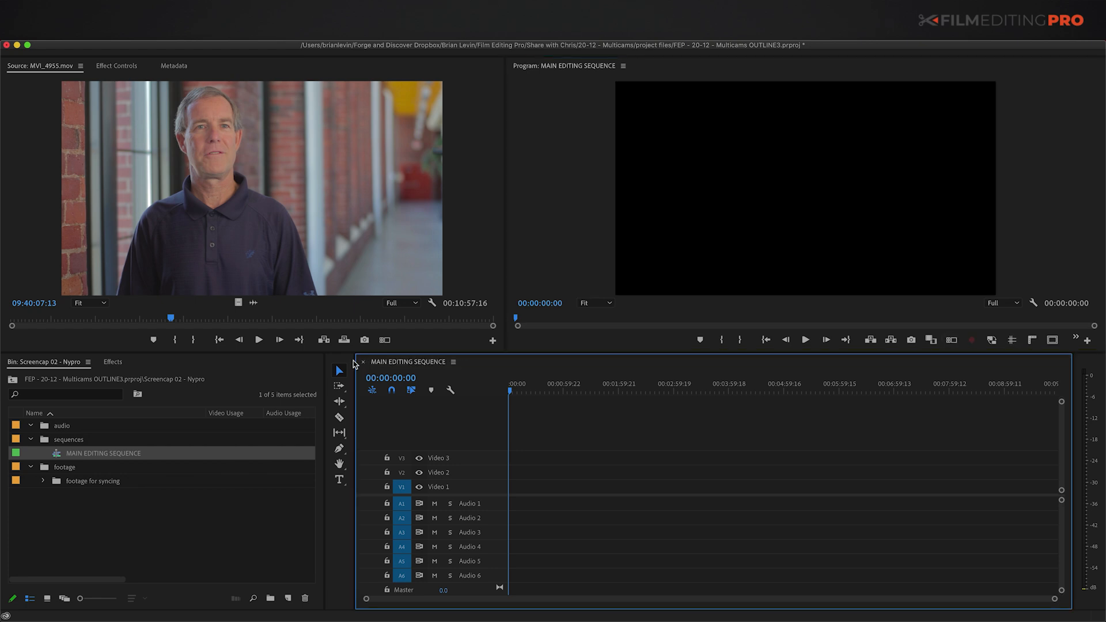
Step: Load 'selects sequence' from the multicams bin into the Source Monitor
{"action": "left_click", "coordinate": [43, 480]}
{"action": "scroll", "coordinate": [66, 496], "scroll_direction": "down", "scroll_amount": 15}
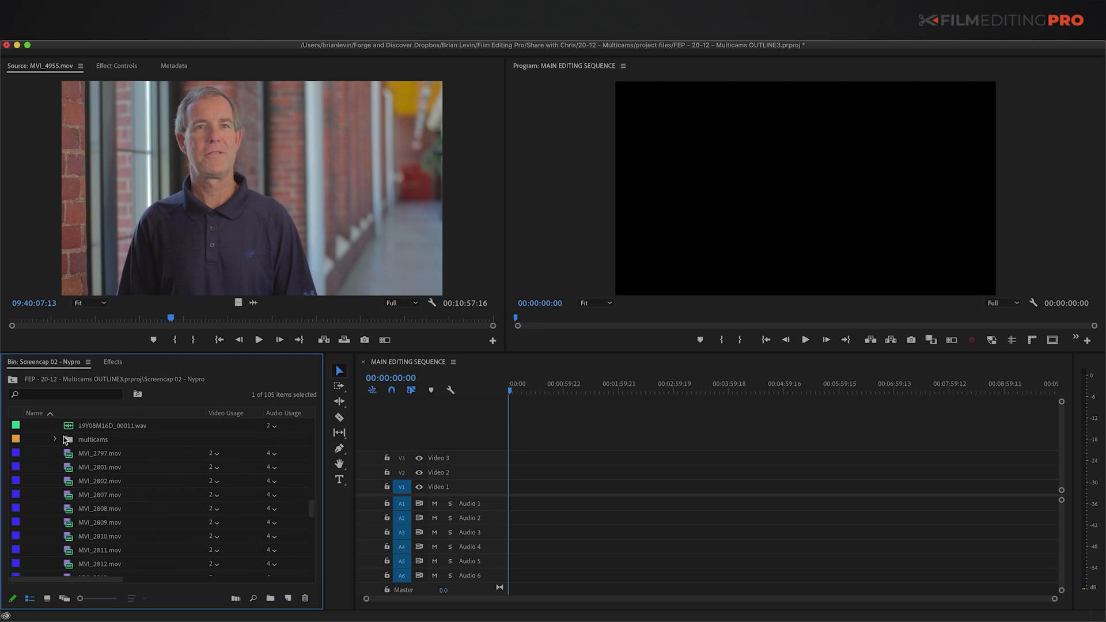
{"action": "left_click", "coordinate": [64, 442]}
{"action": "key", "text": "Right"}
{"action": "scroll", "coordinate": [72, 486], "scroll_direction": "down", "scroll_amount": 5}
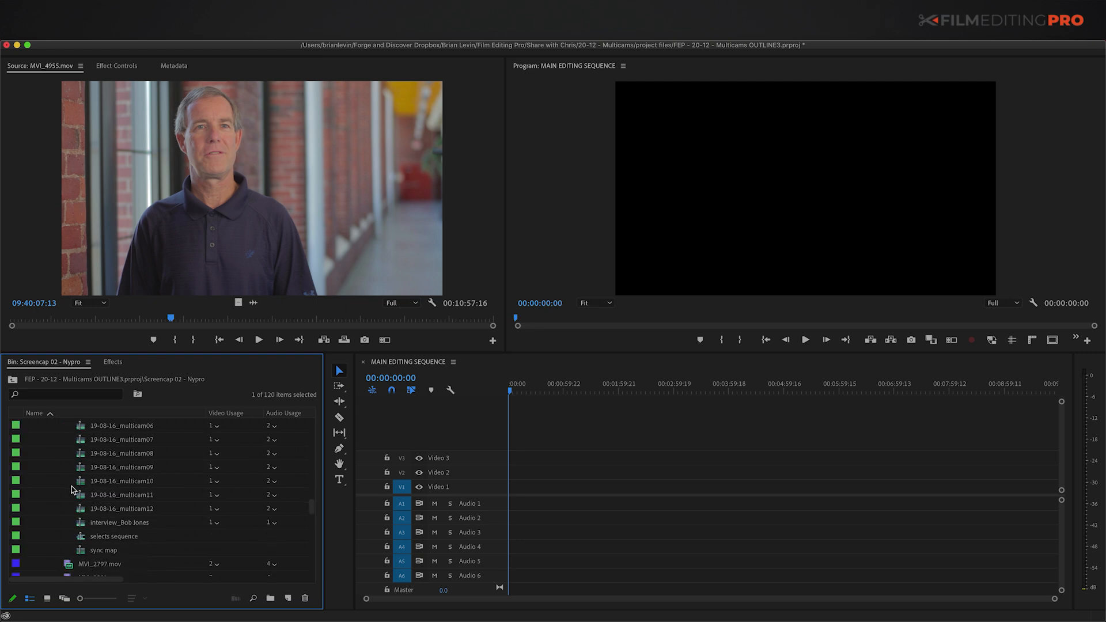
{"action": "left_click", "coordinate": [83, 539]}
{"action": "left_click_drag", "start_coordinate": [82, 538], "coordinate": [178, 425]}
{"action": "left_click_drag", "start_coordinate": [239, 203], "coordinate": [241, 205]}
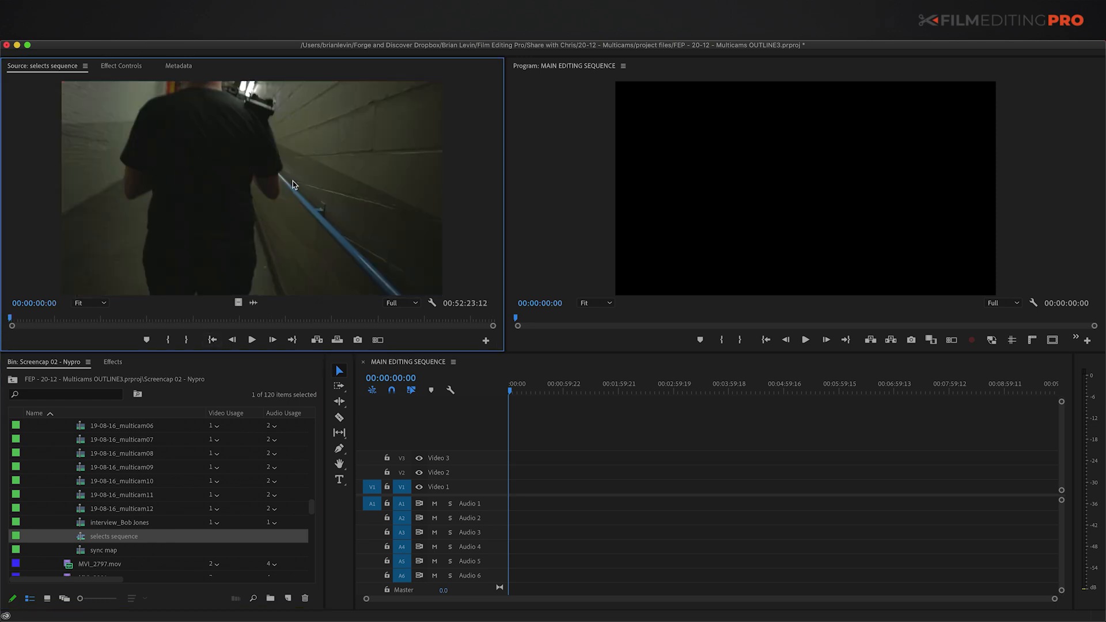
Step: Open the source selects sequence as its own timeline, scrub through it, then return to MAIN EDITING SEQUENCE
{"action": "left_click", "coordinate": [432, 303]}
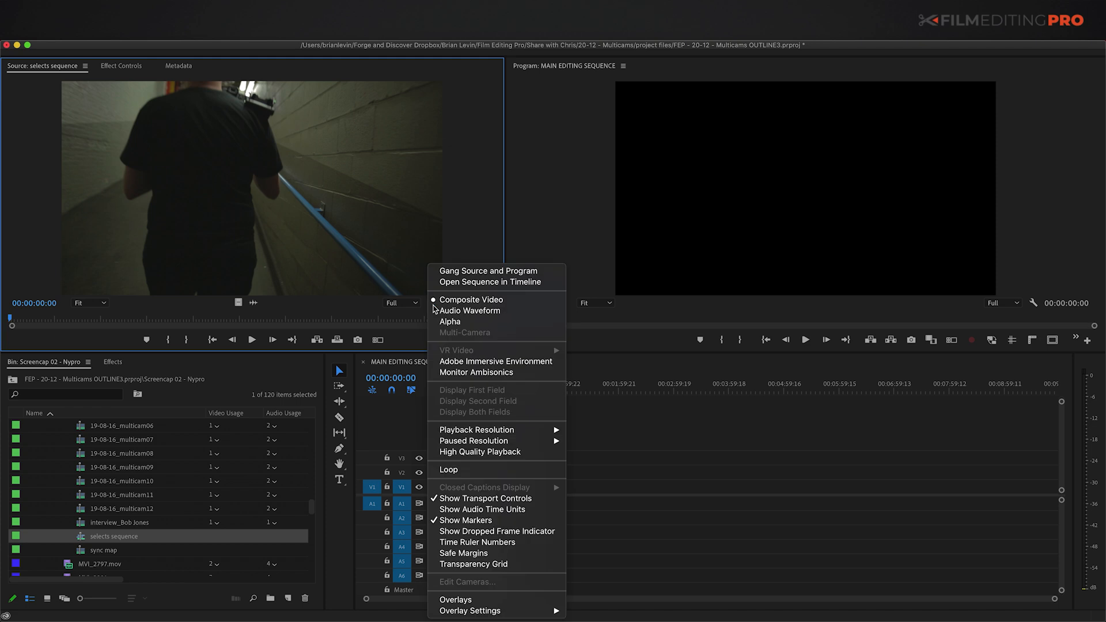
{"action": "left_click", "coordinate": [477, 282]}
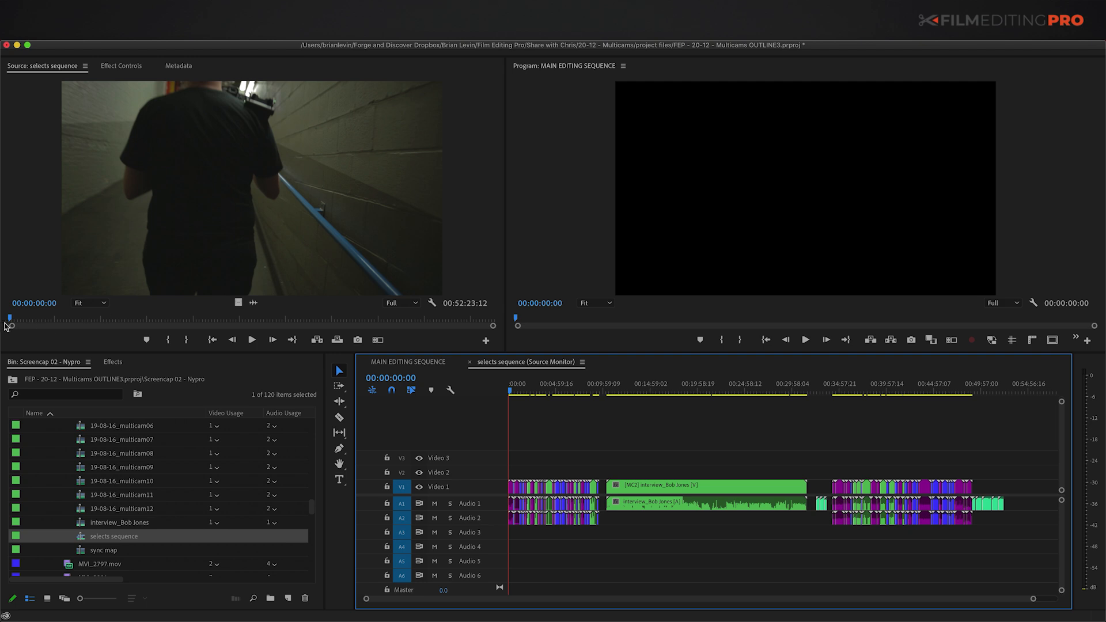
{"action": "left_click_drag", "start_coordinate": [12, 322], "coordinate": [71, 330]}
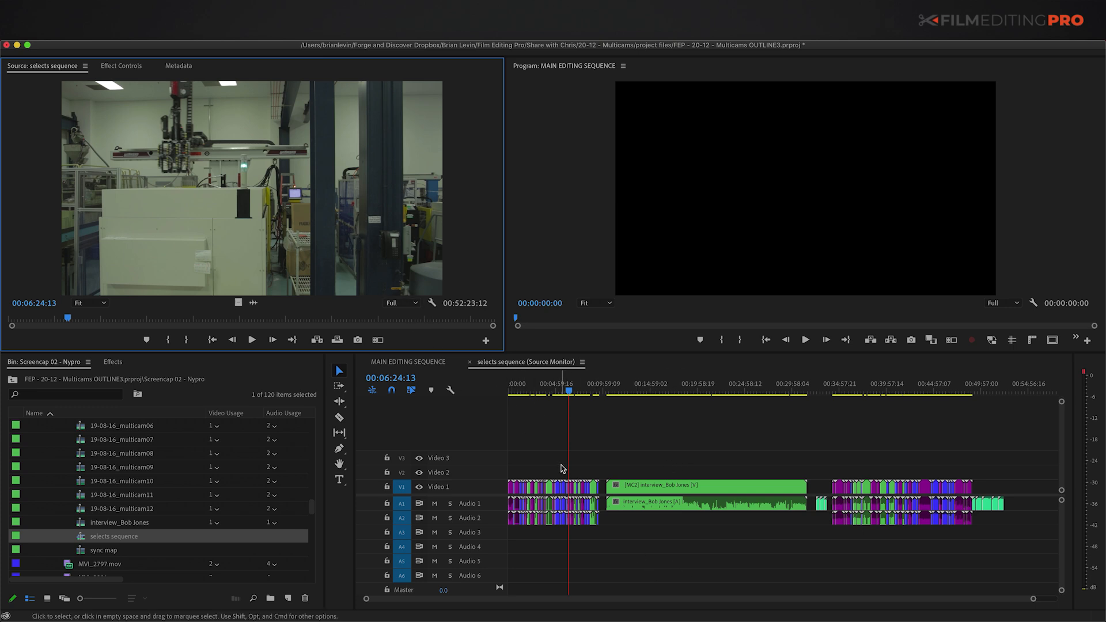
{"action": "left_click", "coordinate": [407, 361]}
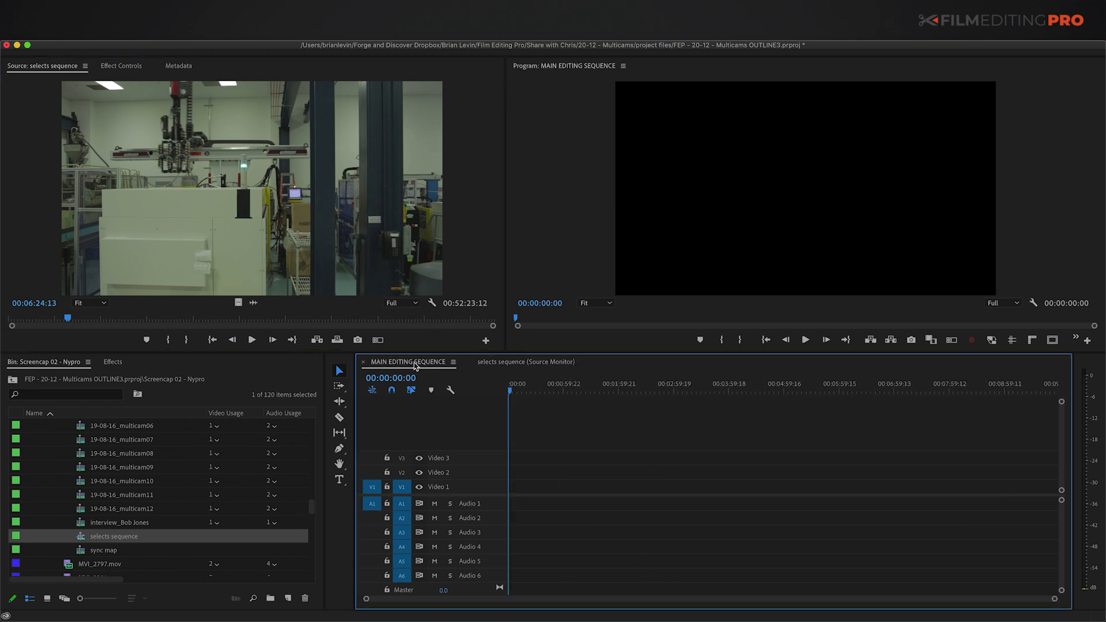
{"action": "left_click_drag", "start_coordinate": [67, 321], "coordinate": [71, 322]}
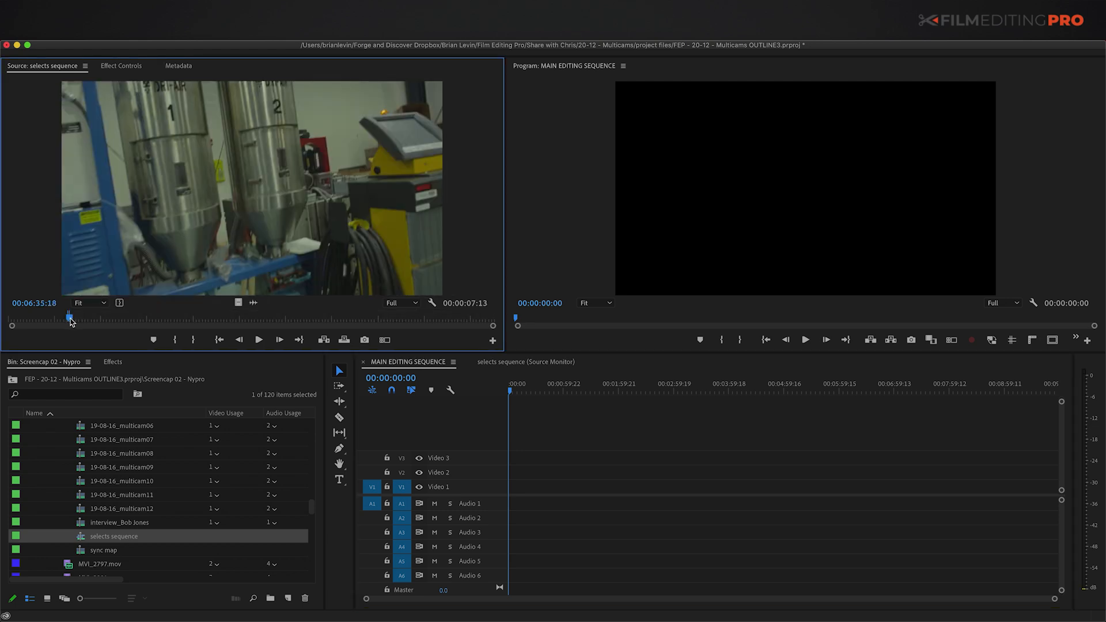
{"action": "left_click_drag", "start_coordinate": [236, 258], "coordinate": [512, 507]}
{"action": "key", "text": "equal"}
{"action": "key", "text": "equal"}
{"action": "key", "text": "equal"}
{"action": "key", "text": "equal"}
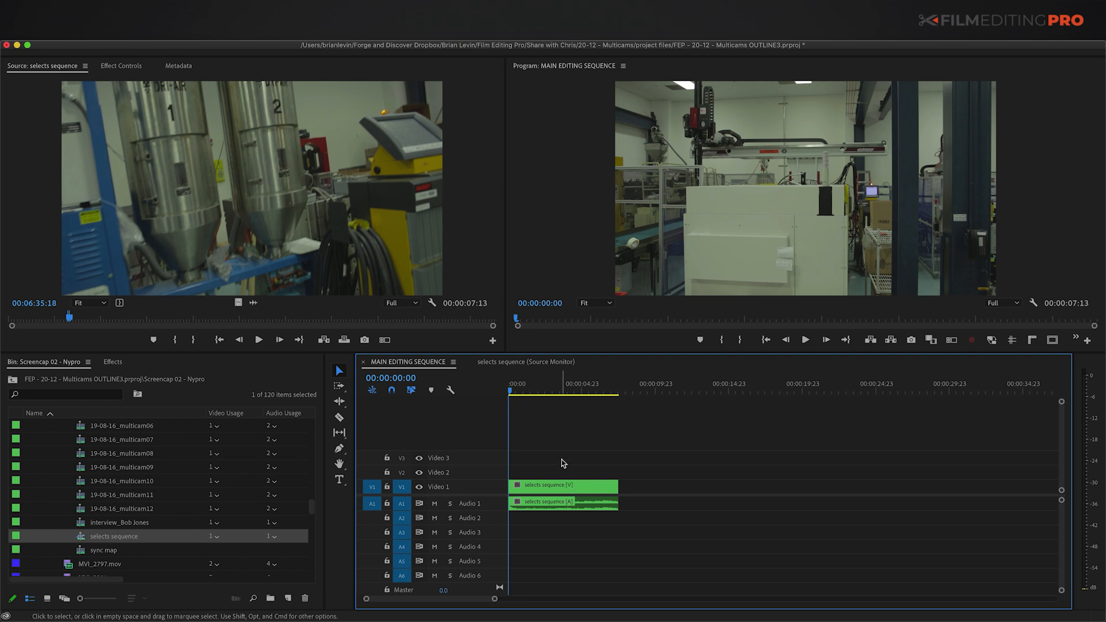
{"action": "left_click_drag", "start_coordinate": [557, 464], "coordinate": [593, 527]}
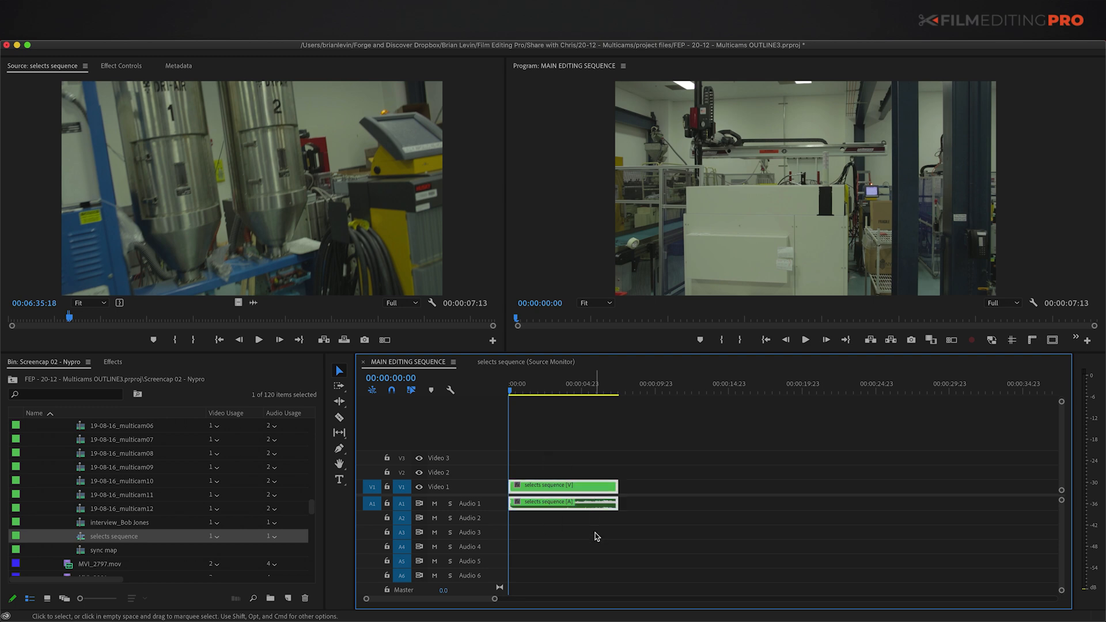
{"action": "key", "text": "Delete"}
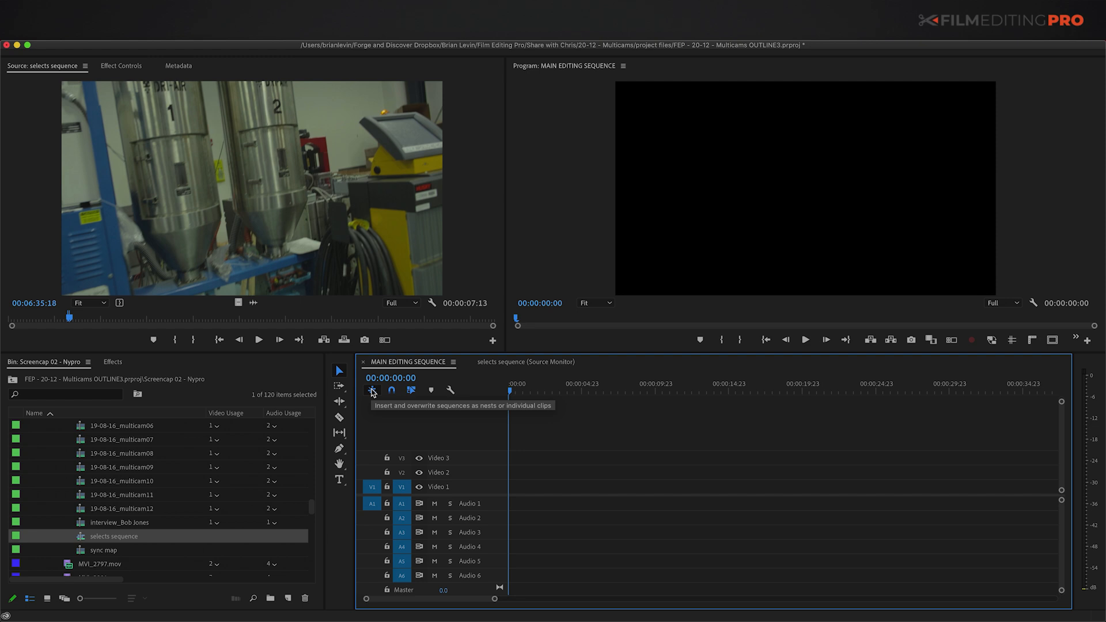
Step: Disable nesting, patch and target V2 and V3, and drop the 00:00:07:13 selects shot at the sequence start
{"action": "left_click", "coordinate": [373, 392]}
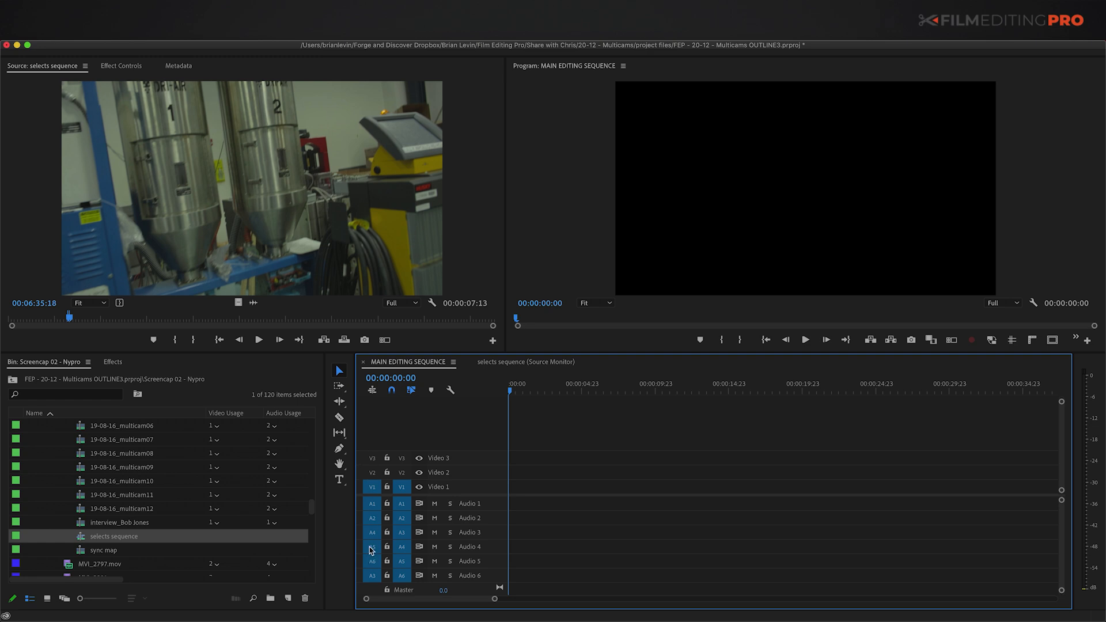
{"action": "left_click", "coordinate": [372, 472]}
{"action": "left_click", "coordinate": [372, 458]}
{"action": "left_click", "coordinate": [401, 457]}
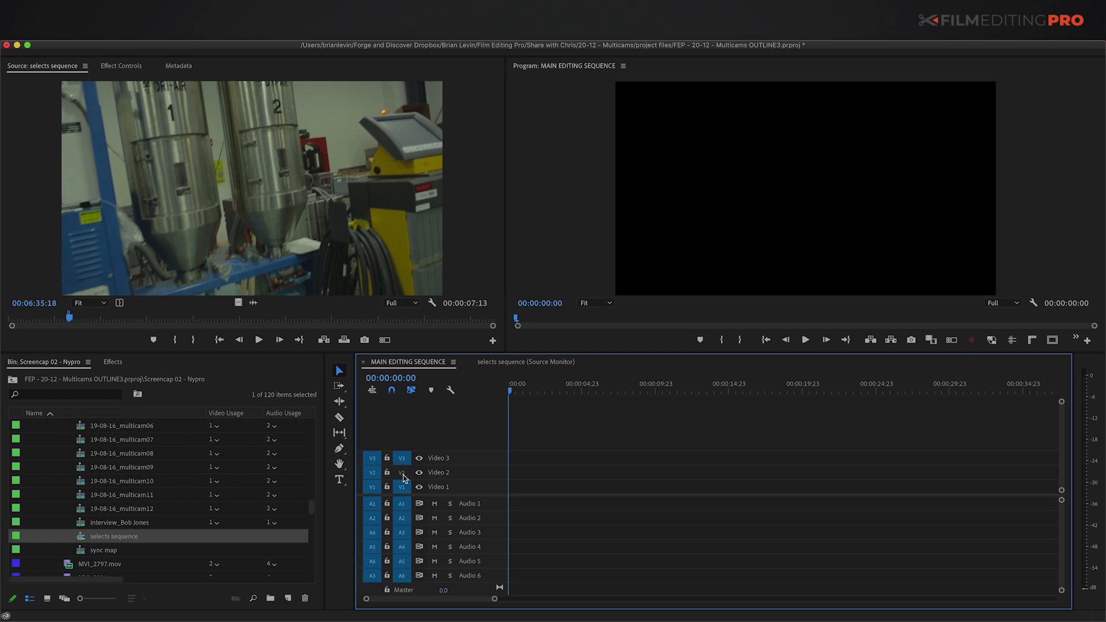
{"action": "left_click", "coordinate": [401, 472]}
{"action": "left_click_drag", "start_coordinate": [288, 258], "coordinate": [516, 487]}
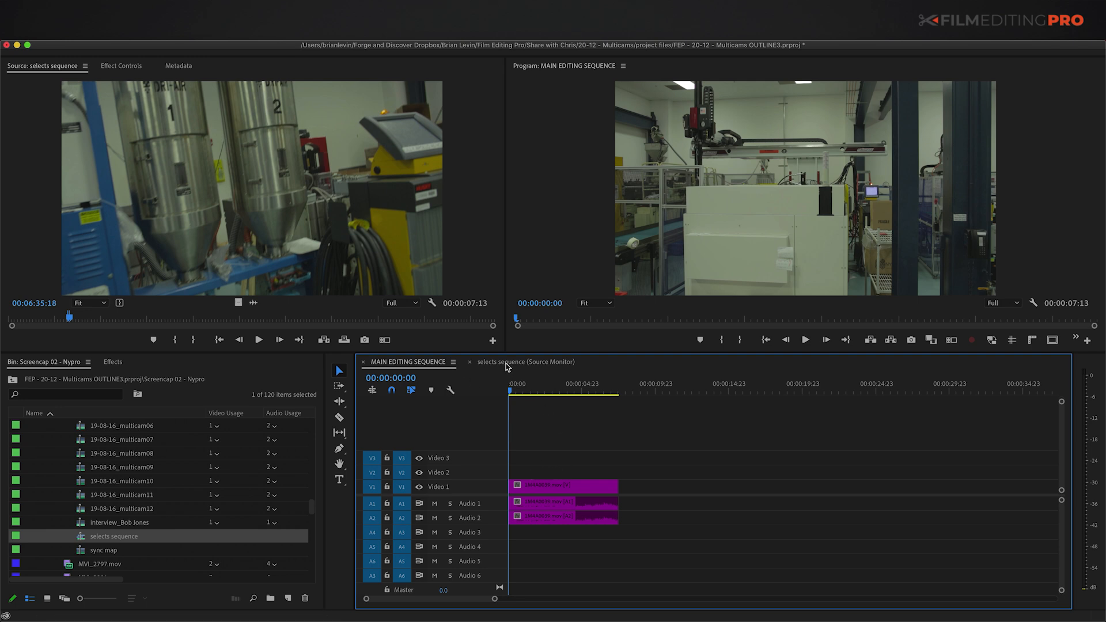
Step: Mark In and Out points around the multicam04 moment in the selects sequence
{"action": "left_click", "coordinate": [528, 362]}
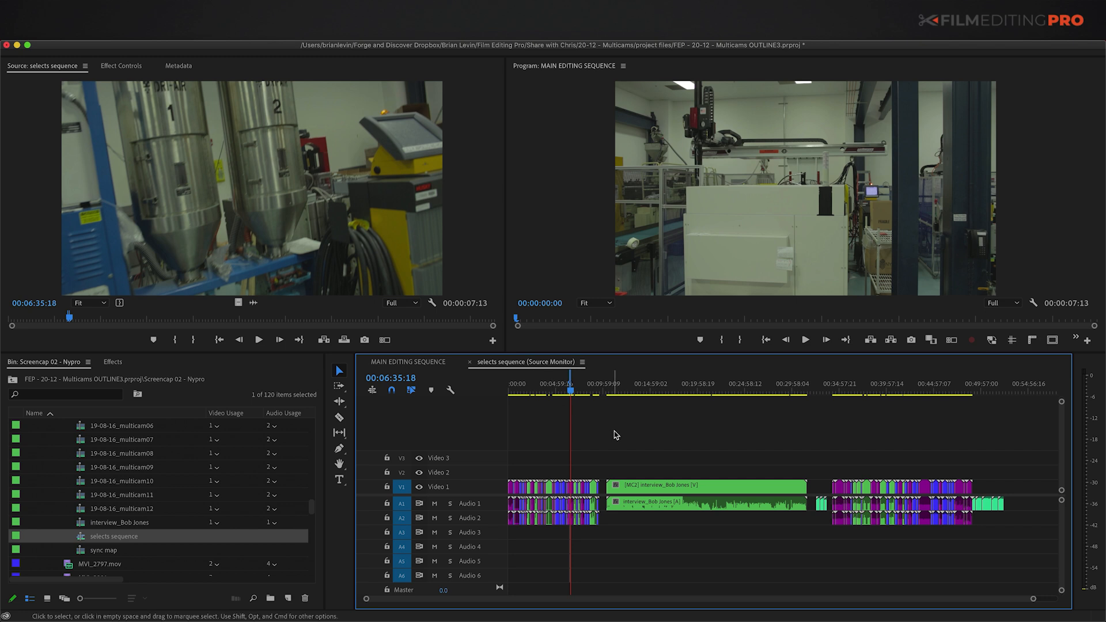
{"action": "key", "text": "="}
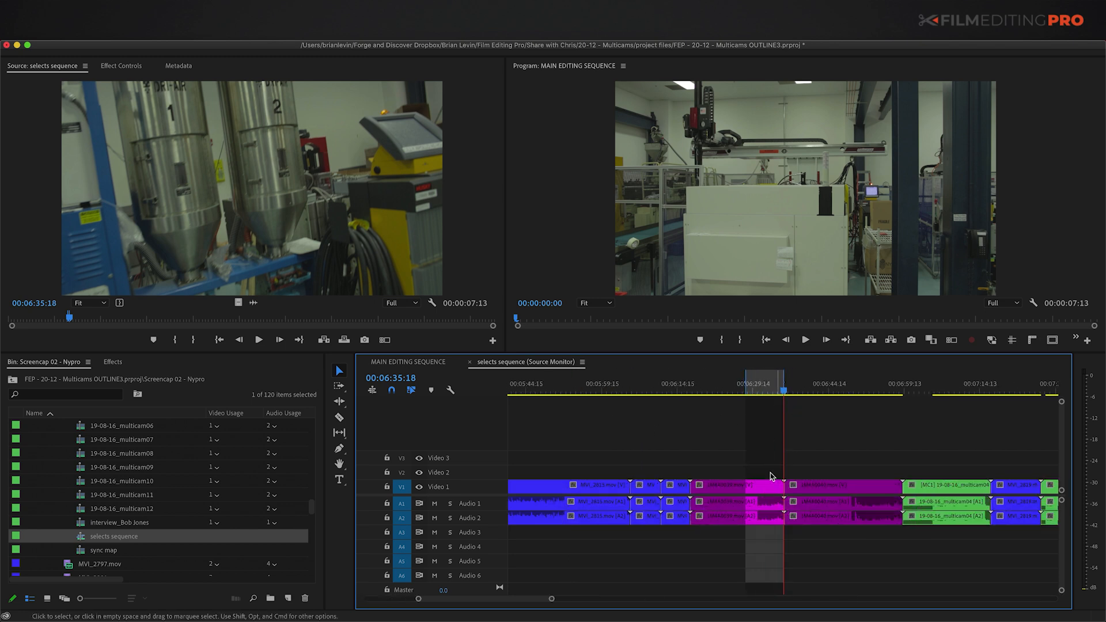
{"action": "key", "text": "-"}
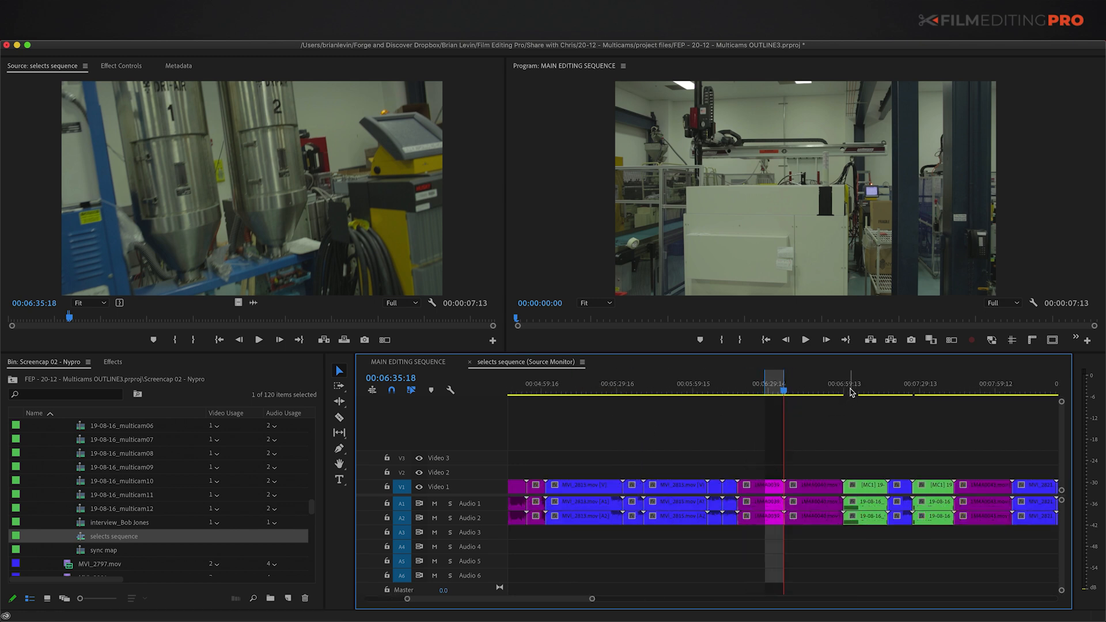
{"action": "left_click", "coordinate": [850, 391]}
{"action": "key", "text": "="}
{"action": "key", "text": "="}
{"action": "left_click", "coordinate": [851, 391]}
{"action": "scroll", "coordinate": [849, 395], "scroll_direction": "right", "scroll_amount": 3}
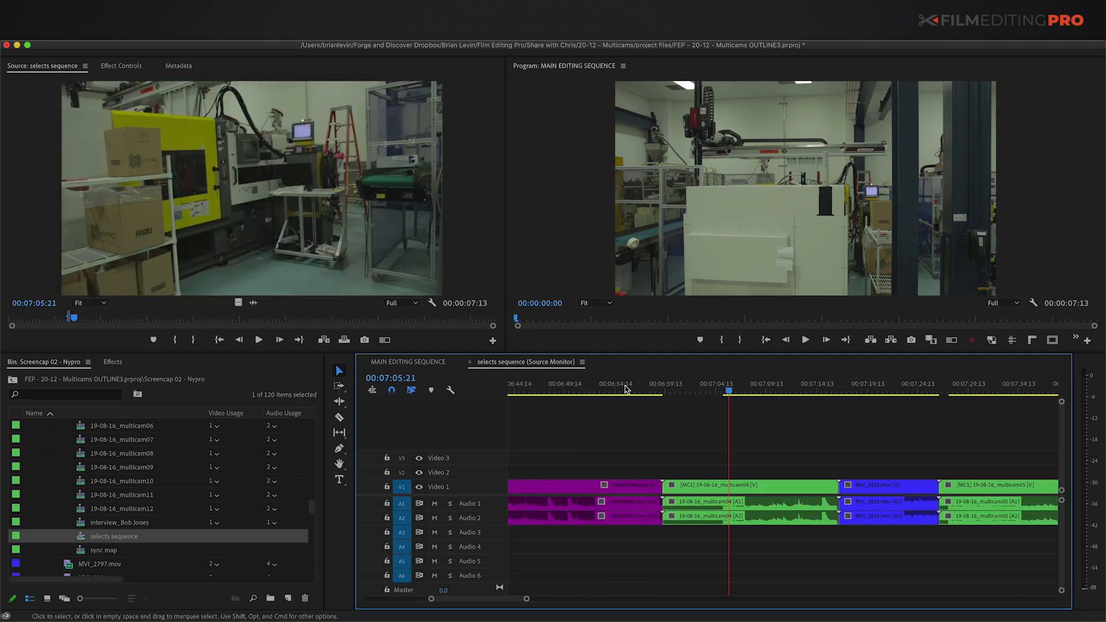
{"action": "mouse_move", "coordinate": [730, 391]}
{"action": "left_mouse_down"}
{"action": "mouse_move", "coordinate": [748, 391]}
{"action": "mouse_move", "coordinate": [733, 390]}
{"action": "left_mouse_up"}
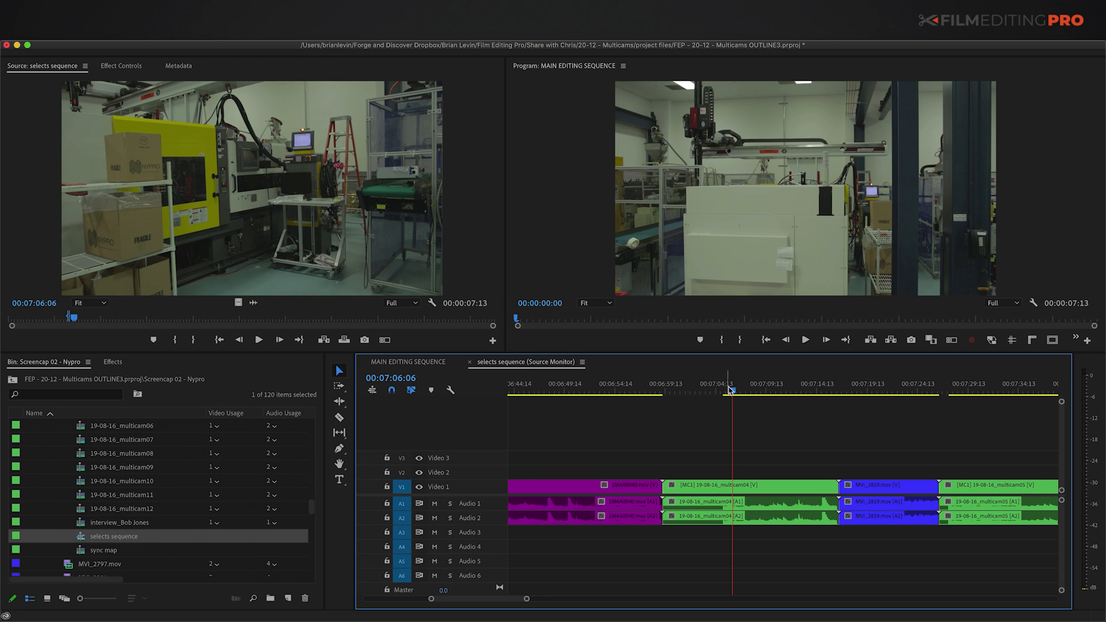
{"action": "key", "text": "i"}
{"action": "key", "text": "space"}
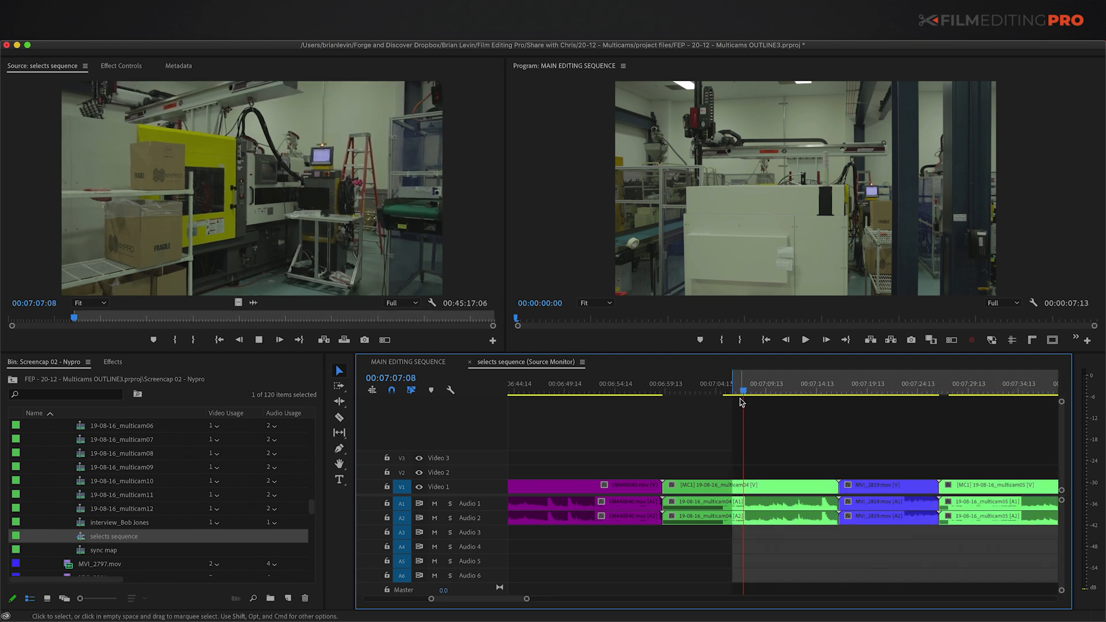
{"action": "key", "text": "space"}
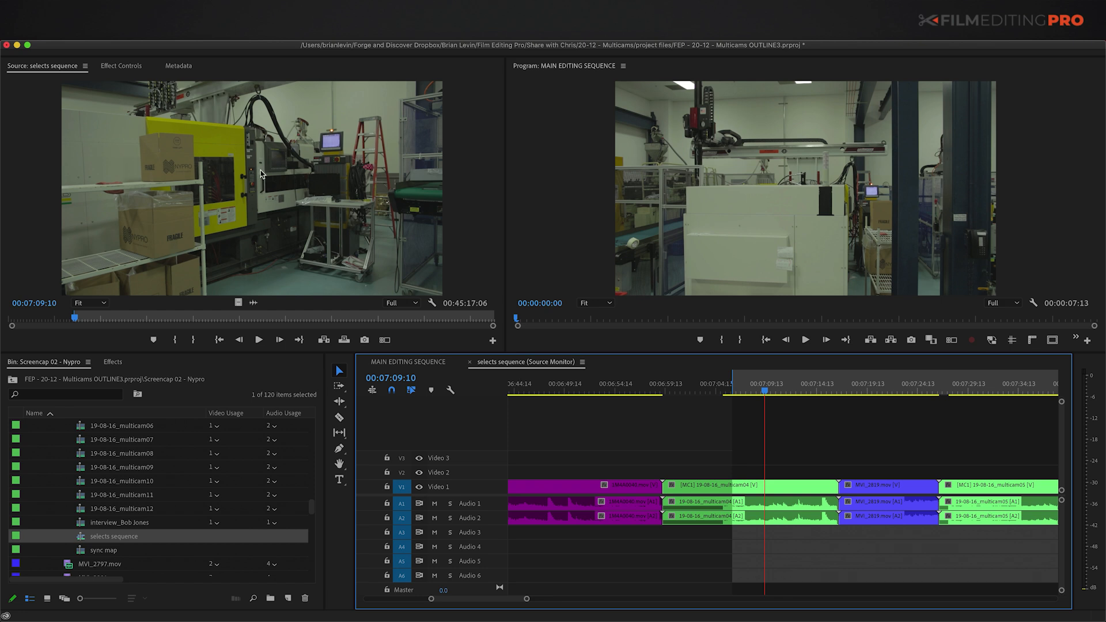
{"action": "key", "text": "o"}
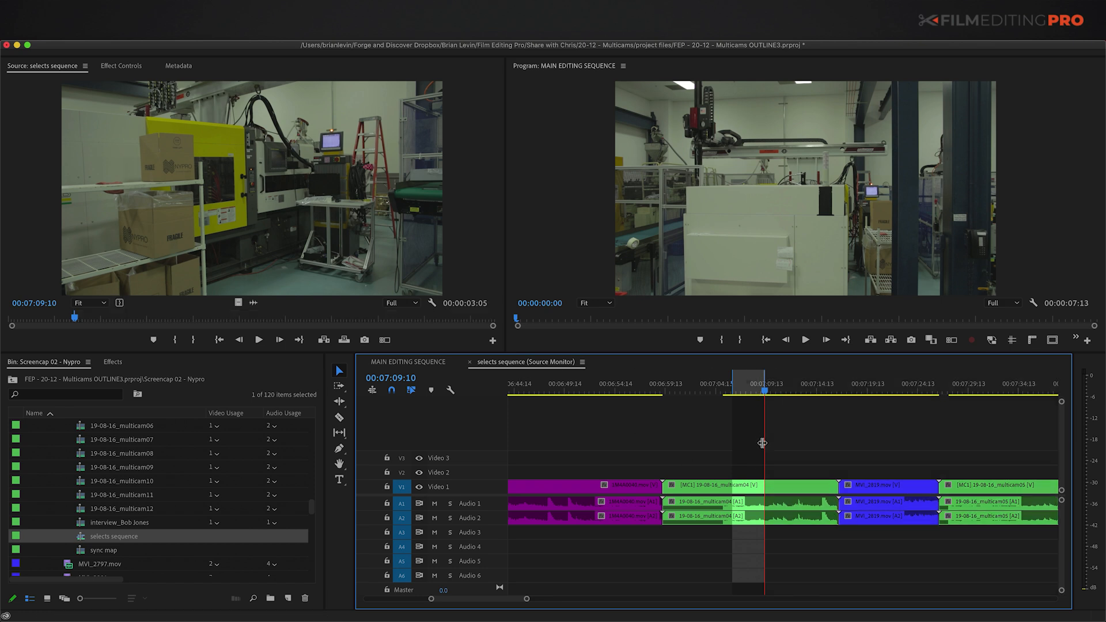
Step: Overwrite the marked range into MAIN EDITING SEQUENCE right after the first clip
{"action": "left_click", "coordinate": [419, 362]}
{"action": "left_click", "coordinate": [653, 383]}
{"action": "key", "text": "Up"}
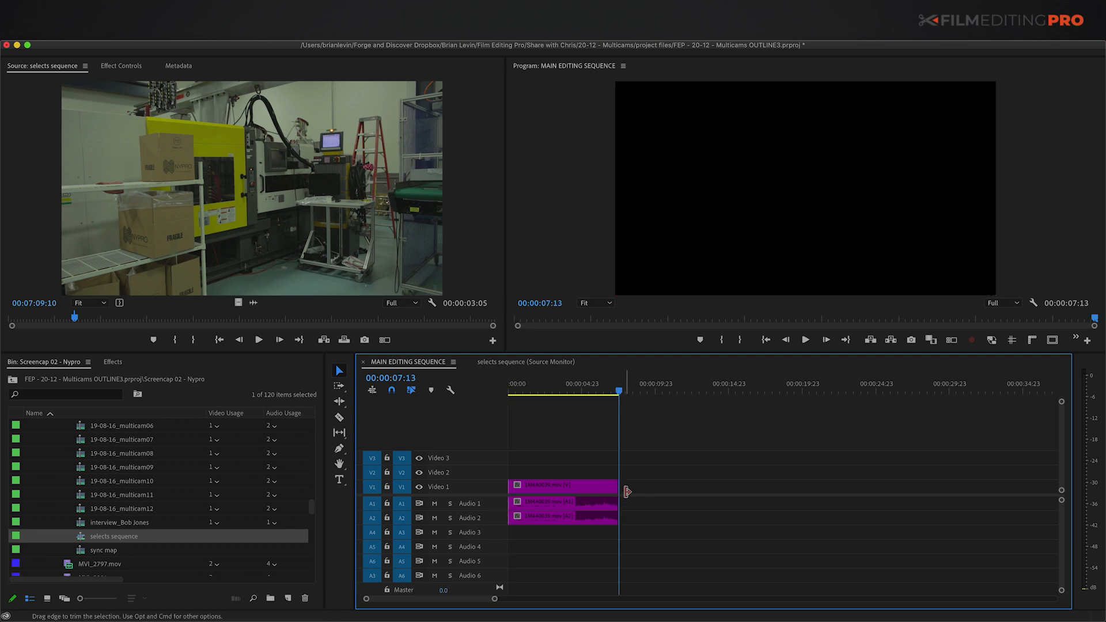
{"action": "key", "text": "."}
Step: Compare camera angles 1 and 2 on the new multicam04 clip and settle on angle 1
{"action": "key", "text": "="}
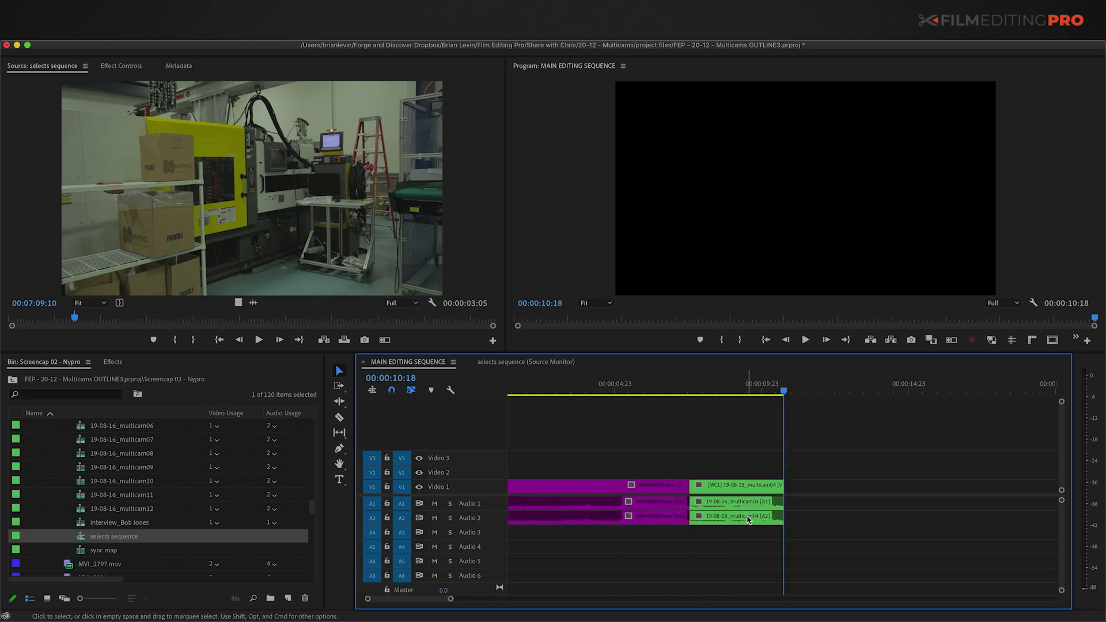
{"action": "left_click", "coordinate": [729, 384]}
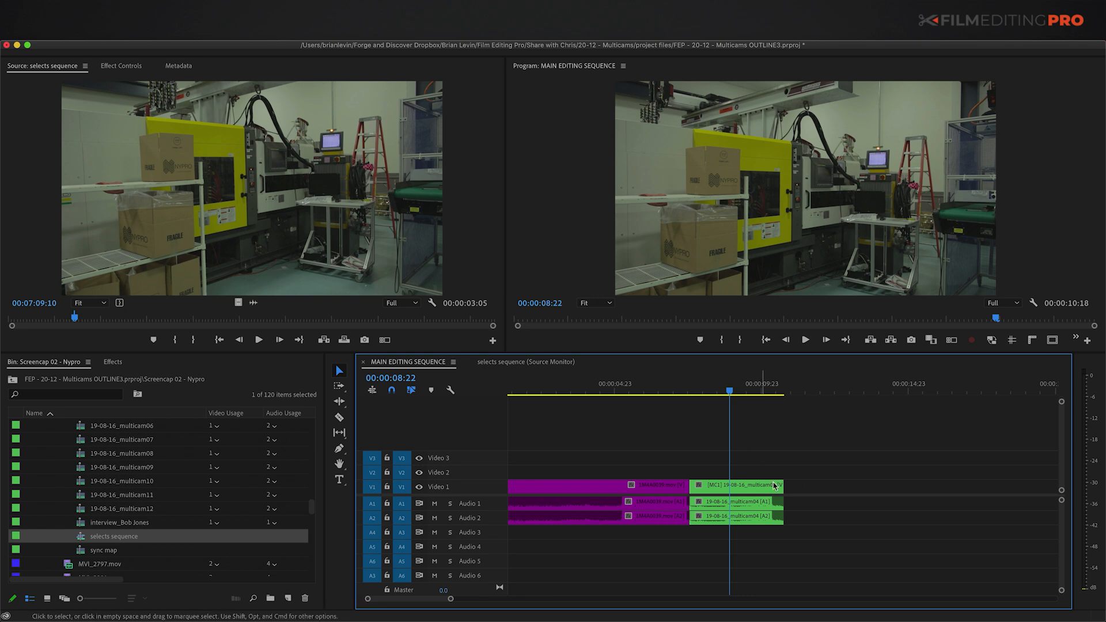
{"action": "left_click", "coordinate": [745, 490]}
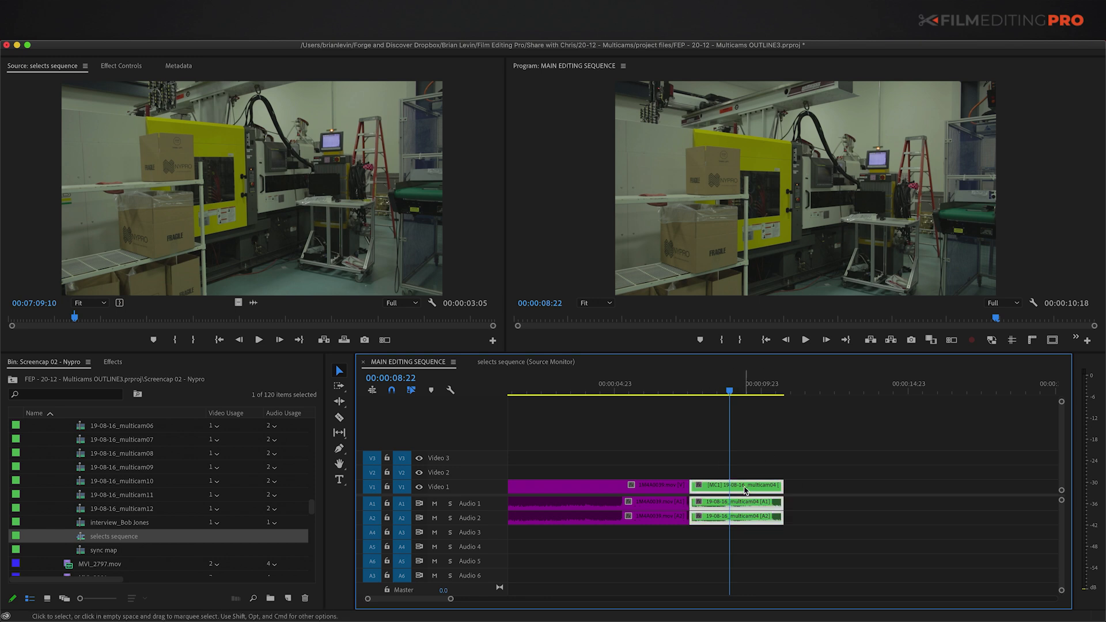
{"action": "key", "text": "2"}
{"action": "key", "text": "1"}
{"action": "key", "text": "2"}
{"action": "key", "text": "1"}
{"action": "key", "text": "2"}
{"action": "key", "text": "1"}
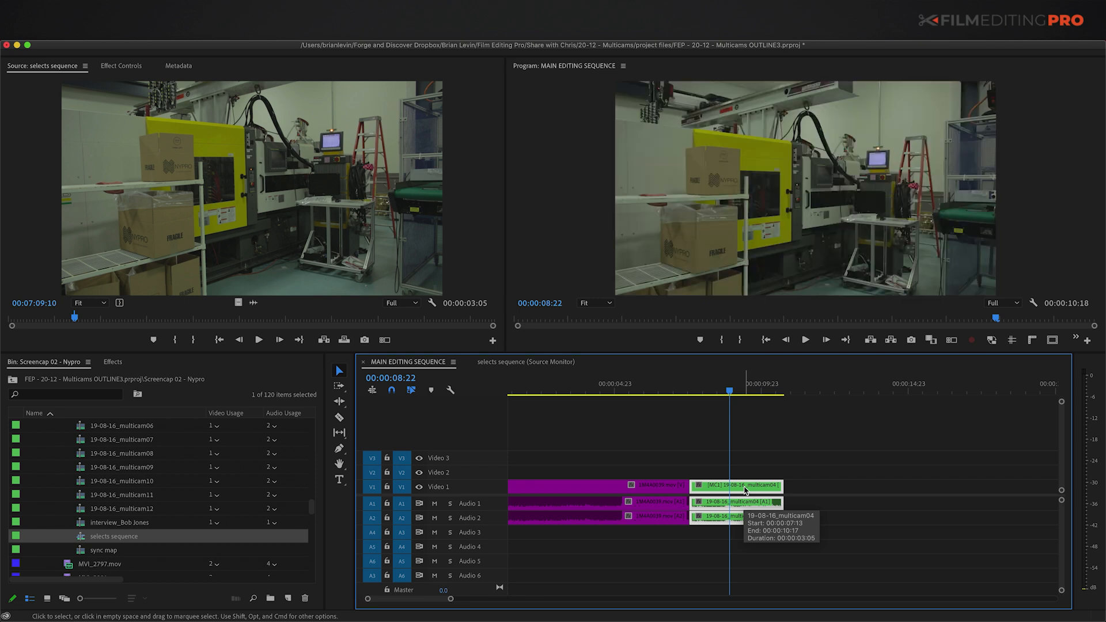
{"action": "left_click", "coordinate": [797, 387]}
{"action": "key", "text": "Up"}
Step: Move the selects sequence playhead to the next interview section
{"action": "left_click", "coordinate": [515, 365]}
{"action": "key", "text": "minus"}
{"action": "key", "text": "minus"}
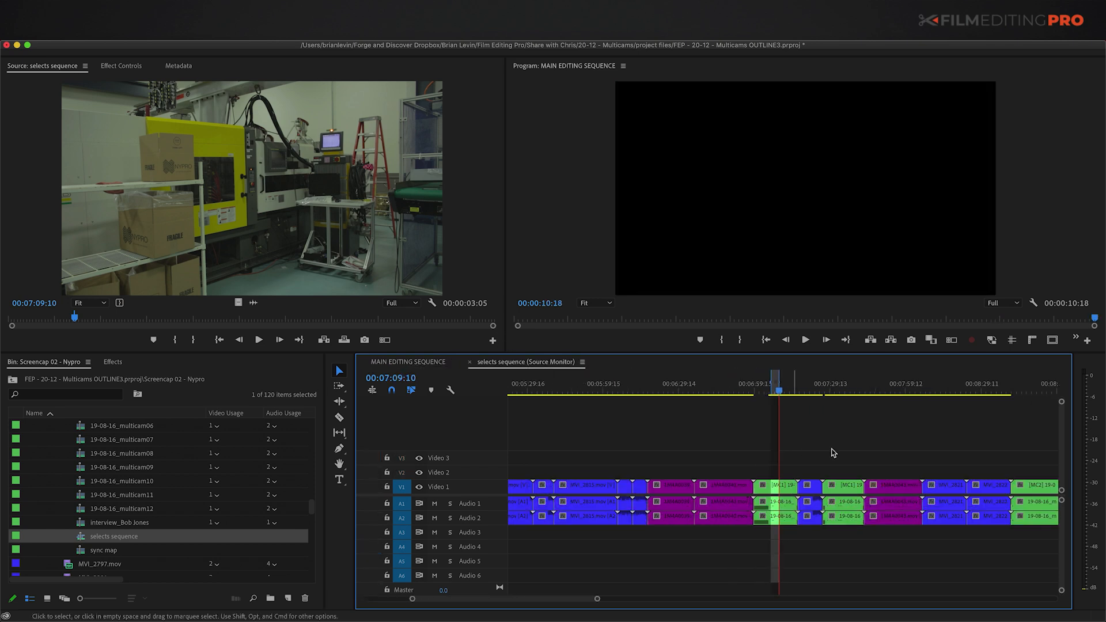
{"action": "key", "text": "minus"}
{"action": "key", "text": "minus"}
{"action": "key", "text": "minus"}
{"action": "left_click", "coordinate": [855, 391]}
{"action": "key", "text": "equal"}
{"action": "key", "text": "equal"}
{"action": "key", "text": "equal"}
{"action": "left_click_drag", "start_coordinate": [769, 389], "coordinate": [756, 387]}
{"action": "key", "text": "i"}
{"action": "key", "text": "space"}
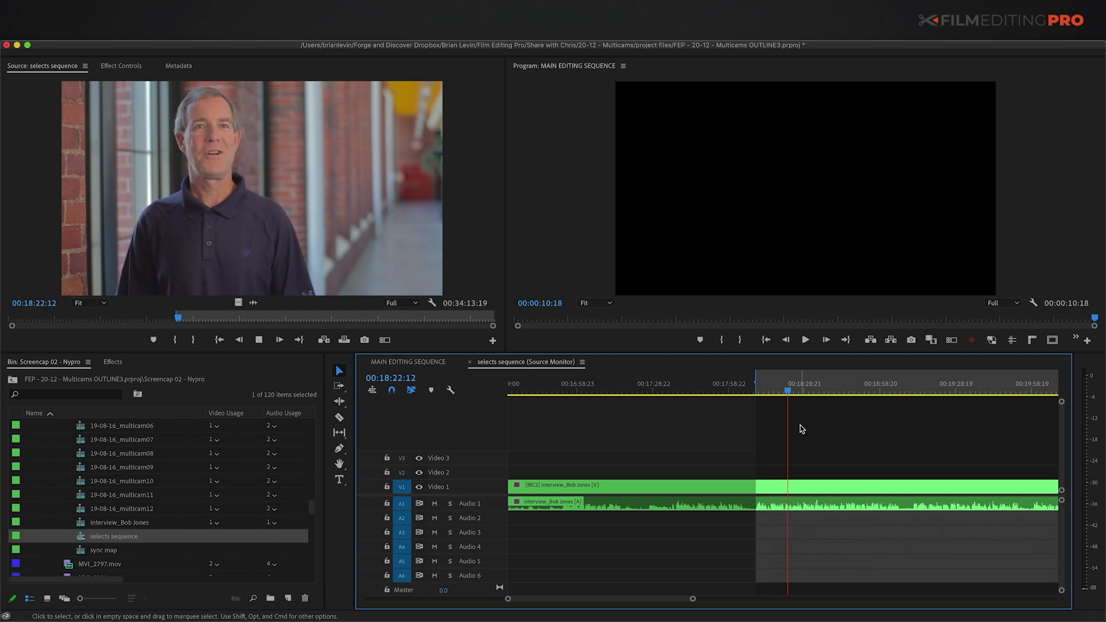
{"action": "key", "text": "space"}
{"action": "key", "text": "o"}
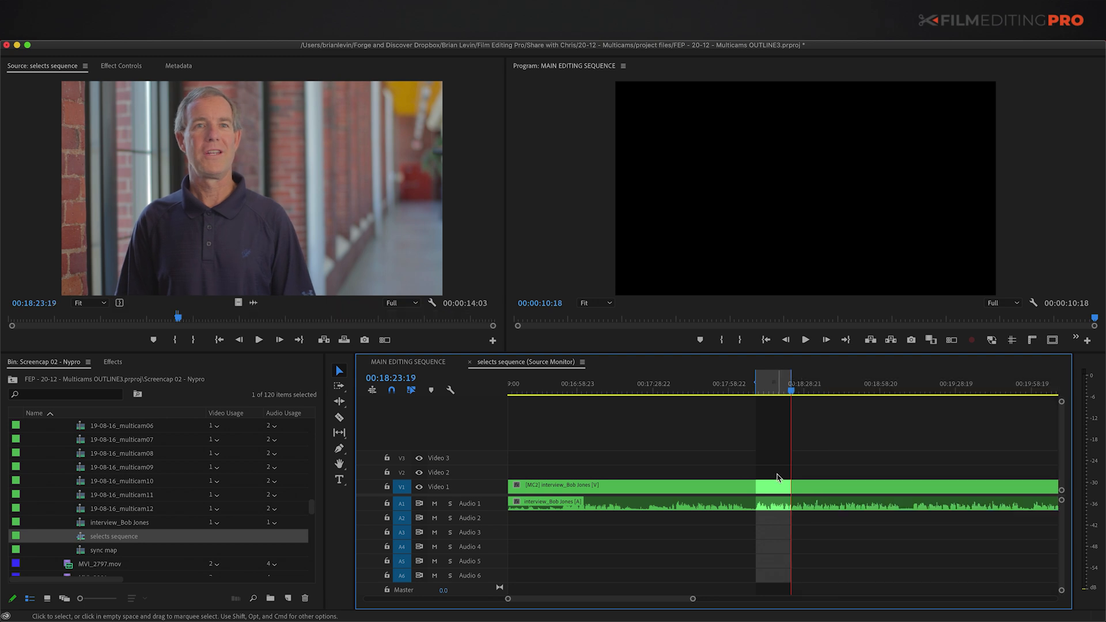
Step: Insert the interview range after multicam04 in MAIN EDITING SEQUENCE, ending at 00:00:24:21
{"action": "left_click", "coordinate": [408, 361]}
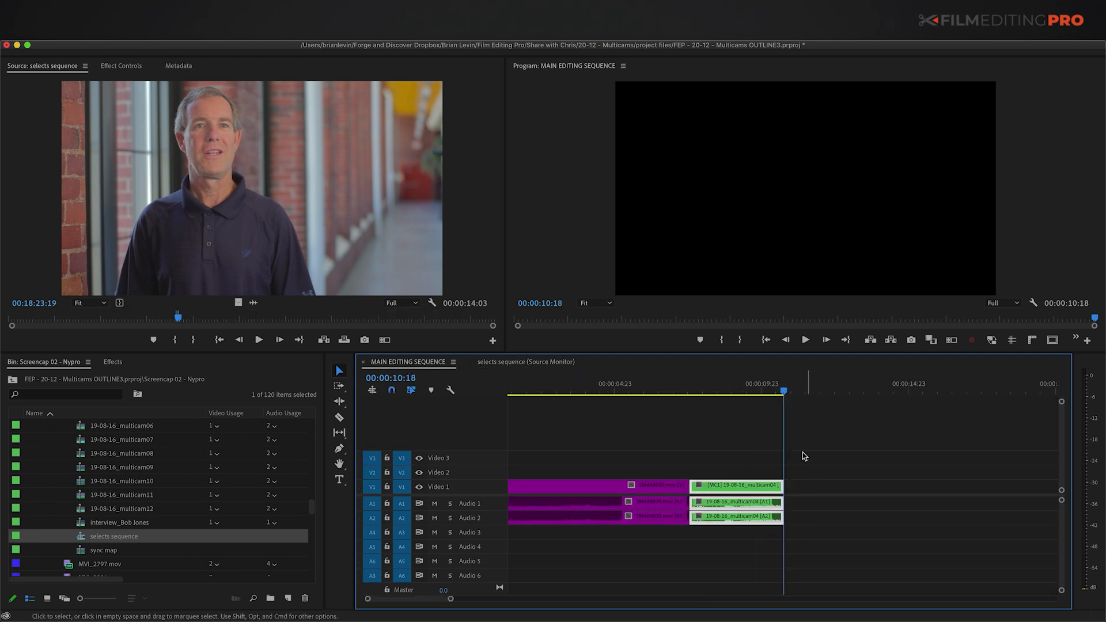
{"action": "key", "text": "comma"}
{"action": "key", "text": "minus"}
{"action": "key", "text": "minus"}
{"action": "key", "text": "equal"}
{"action": "key", "text": "Up"}
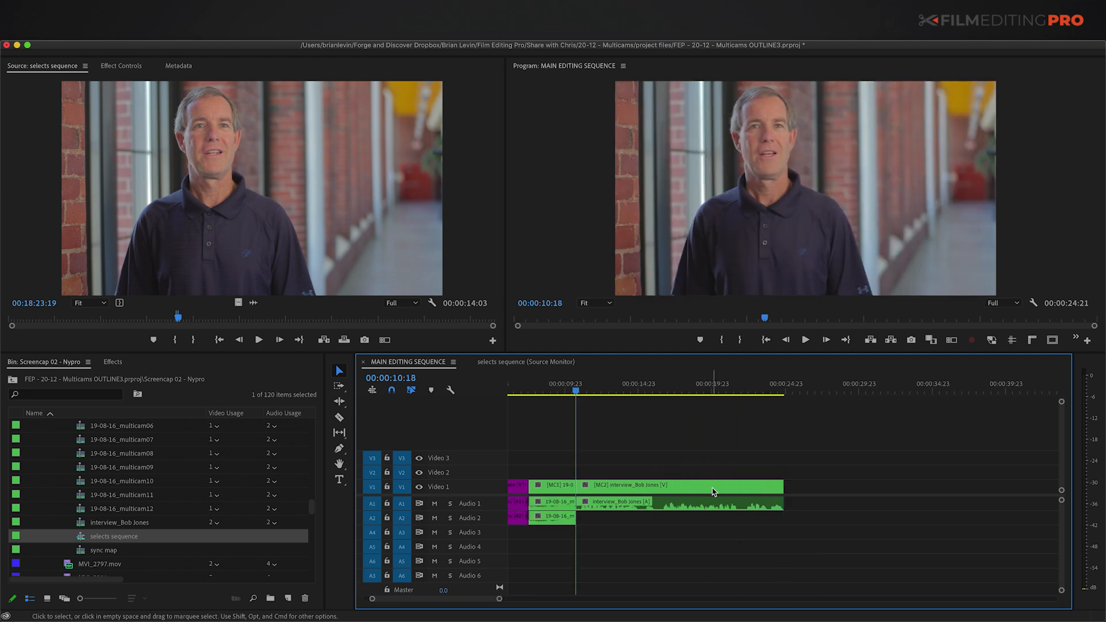
{"action": "scroll", "coordinate": [713, 491], "scroll_direction": "left", "scroll_amount": 3}
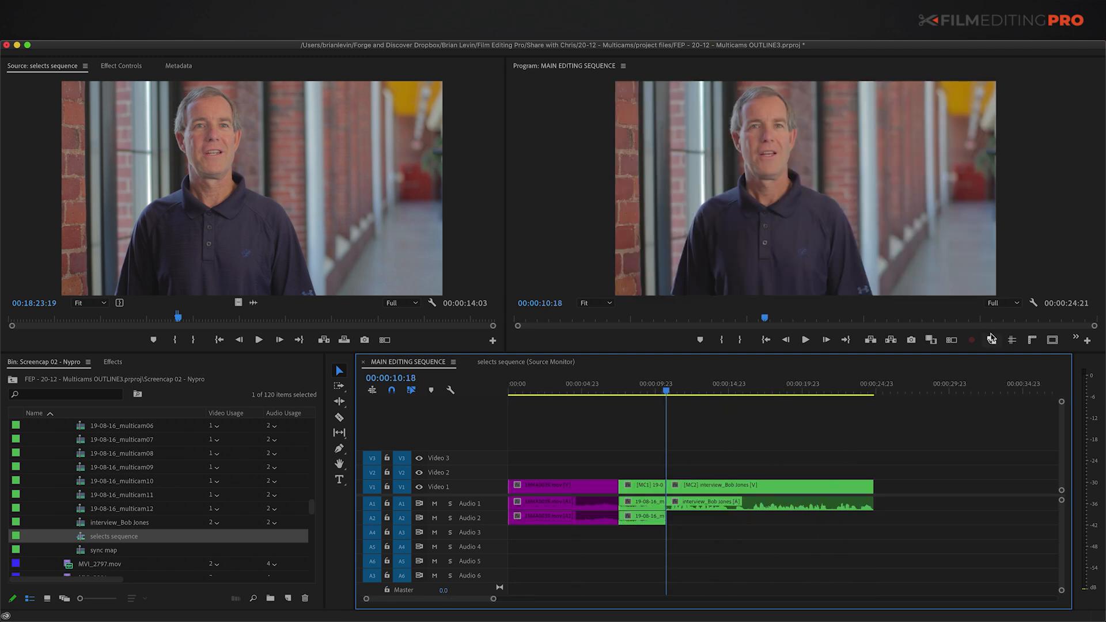
{"action": "left_click", "coordinate": [951, 340]}
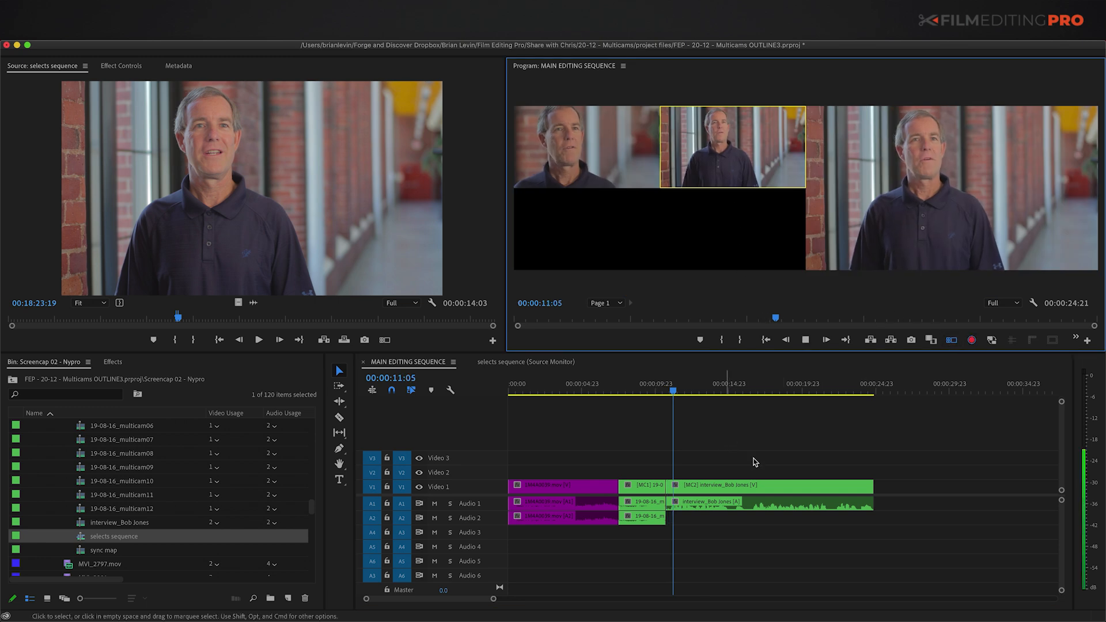
Step: Live-cut the interview to close-up angle 1, then back to wide angle 2, and stop
{"action": "left_click", "coordinate": [577, 153]}
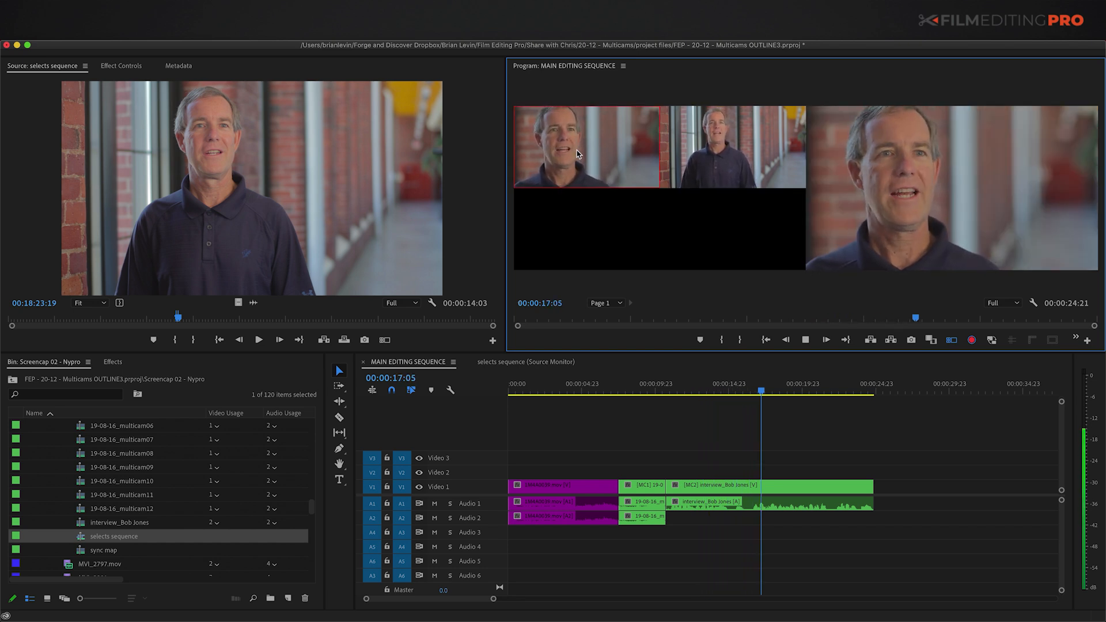
{"action": "left_click", "coordinate": [748, 145]}
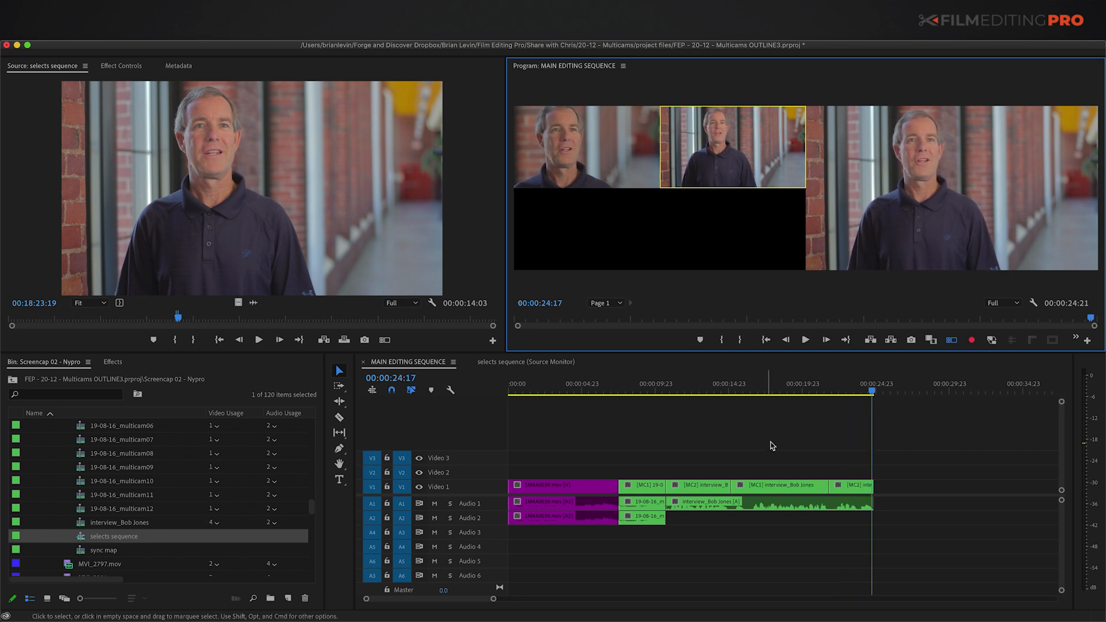
{"action": "left_click", "coordinate": [740, 422]}
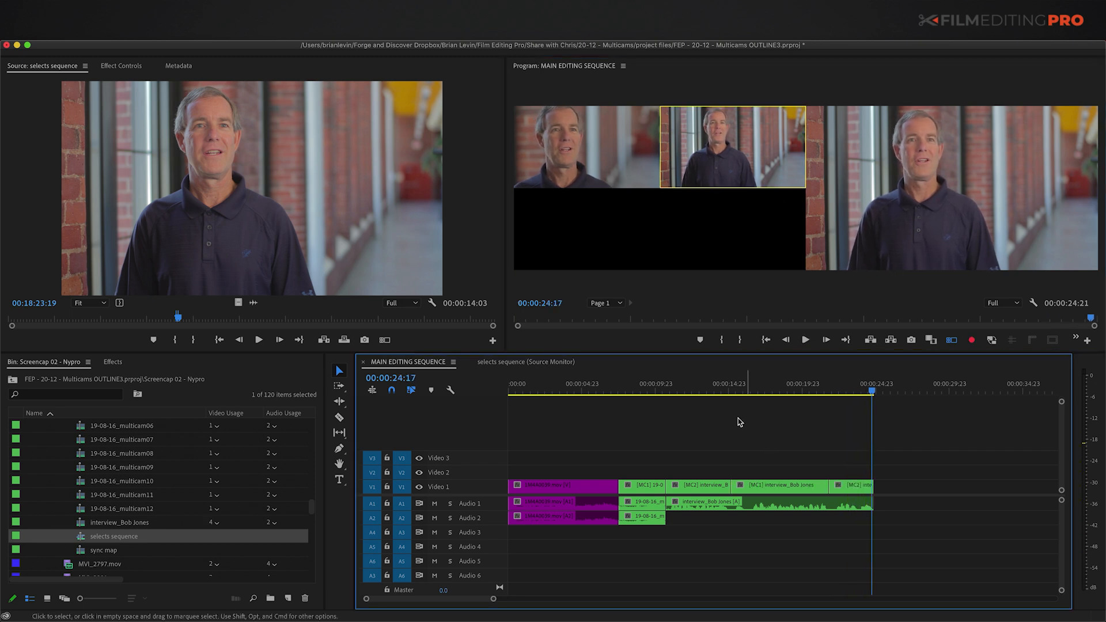
{"action": "left_click", "coordinate": [951, 340]}
Step: Play the main sequence back from 15:04 to review the new cuts
{"action": "key", "text": "j"}
{"action": "key", "text": "j"}
{"action": "key", "text": "j"}
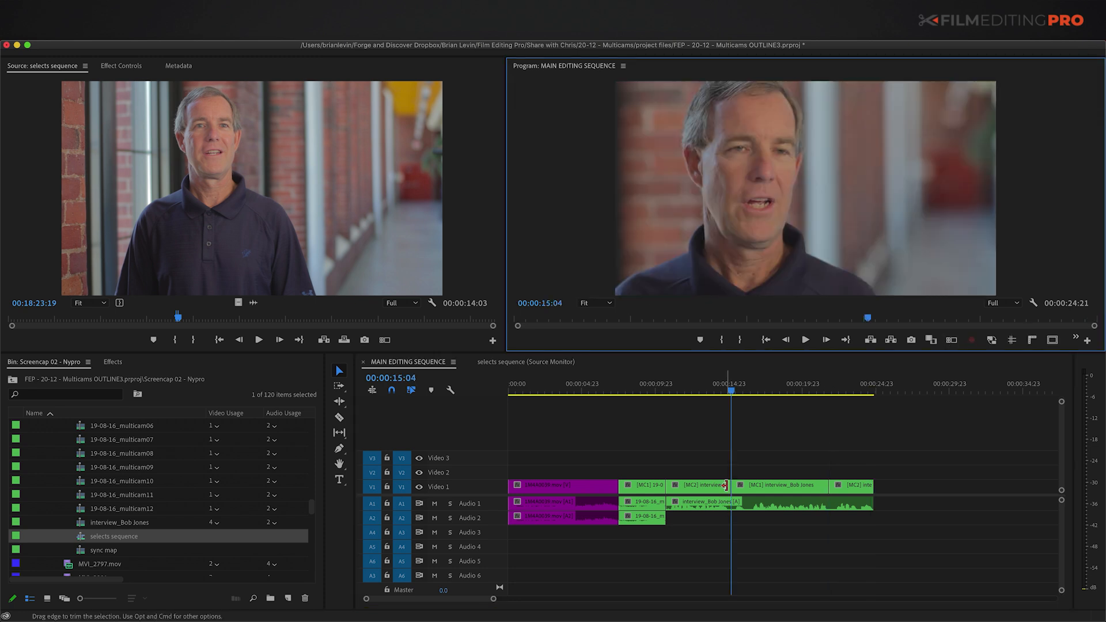
{"action": "left_click", "coordinate": [816, 456]}
{"action": "key", "text": "equal"}
{"action": "key", "text": "equal"}
{"action": "key", "text": "equal"}
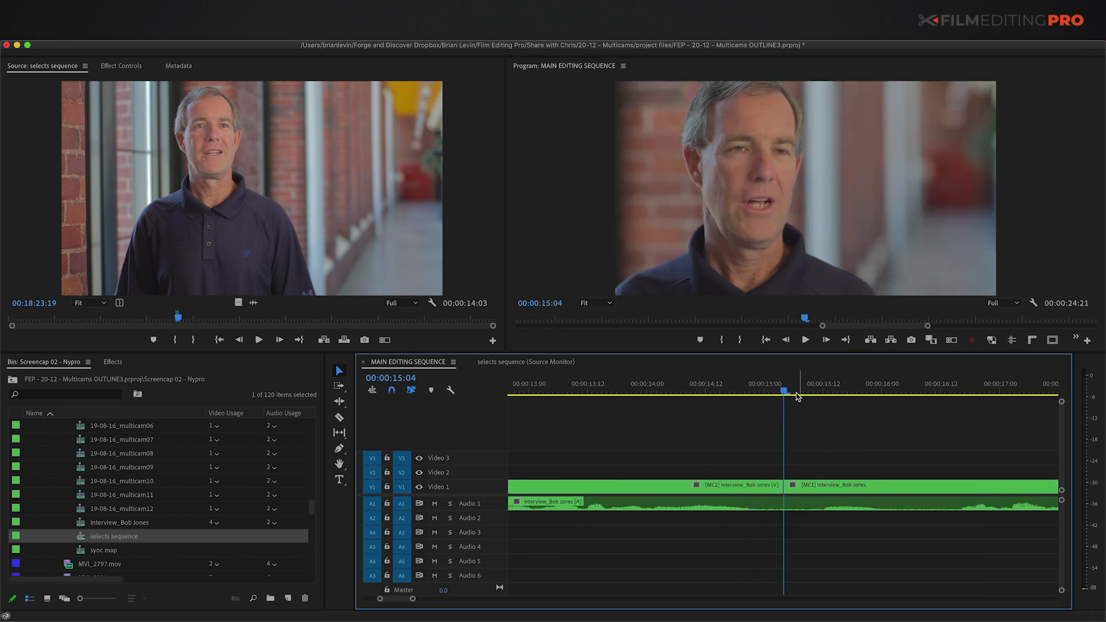
{"action": "key", "text": "space"}
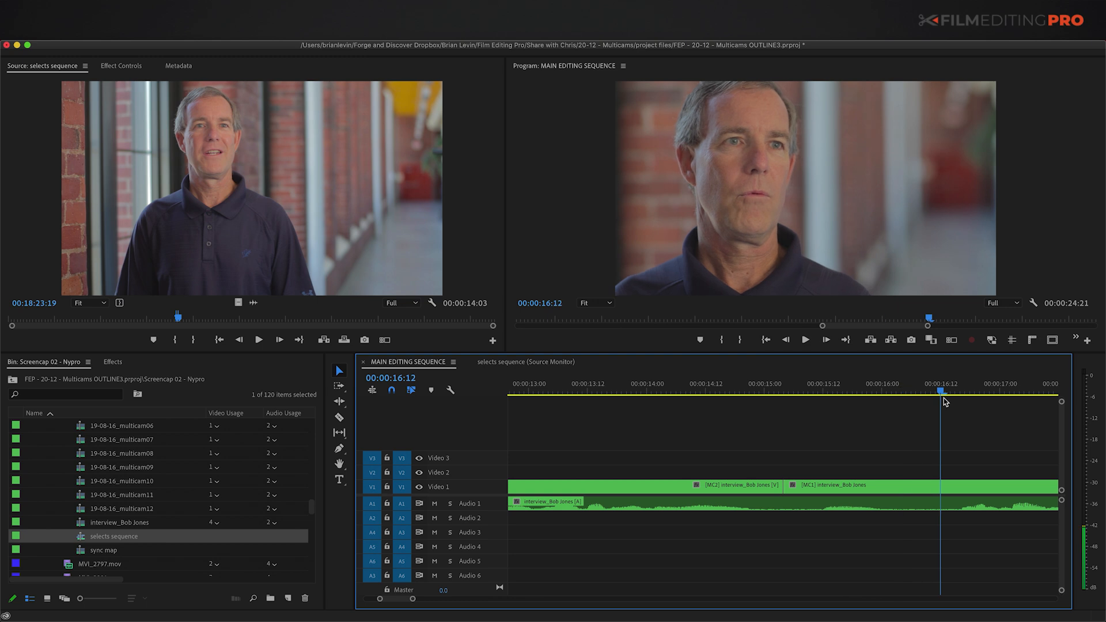
{"action": "key", "text": "minus"}
{"action": "key", "text": "space"}
{"action": "key", "text": "minus"}
{"action": "key", "text": "minus"}
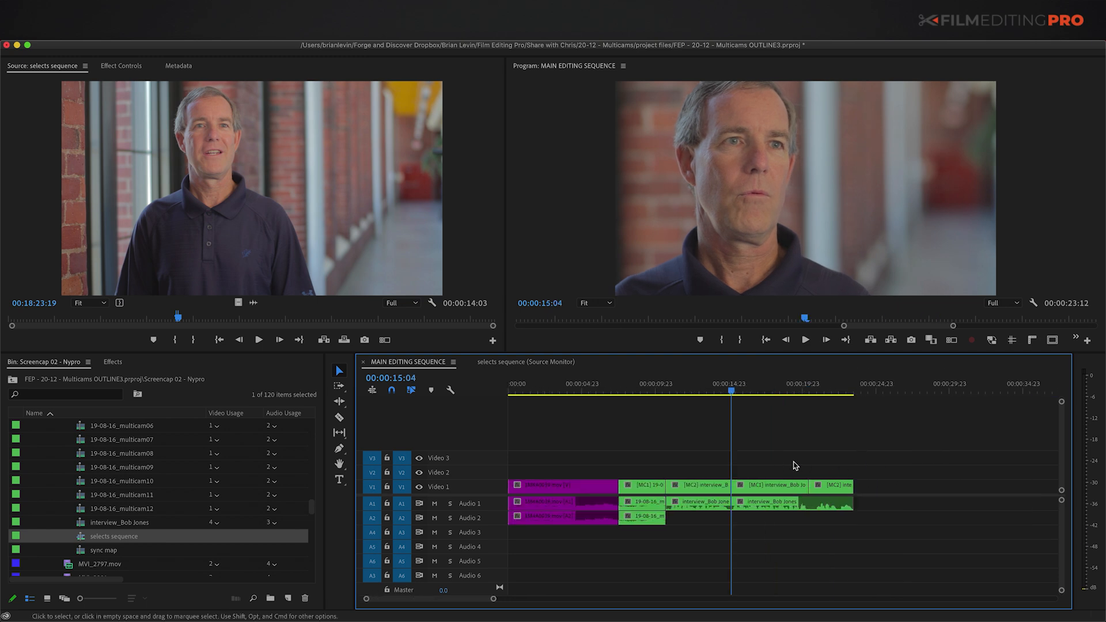
{"action": "key", "text": "space"}
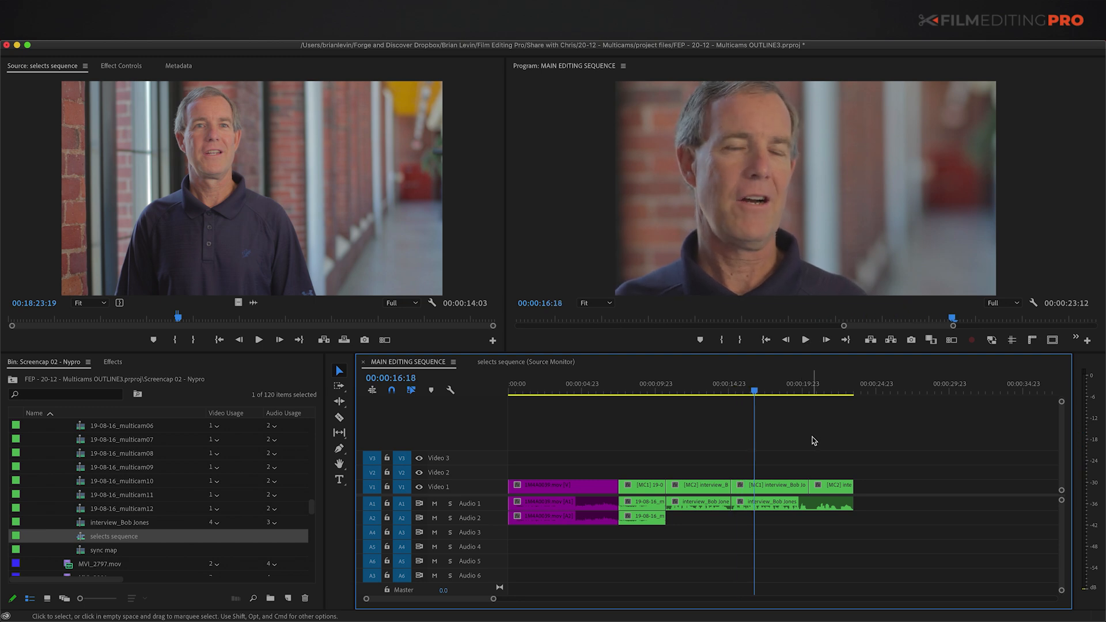
{"action": "key", "text": "equal"}
Step: Ripple-trim the unwanted stretch after the 20:11 edit and review the sequence's end
{"action": "key", "text": "Down"}
{"action": "key", "text": "equal"}
{"action": "key", "text": "space"}
{"action": "key", "text": "space"}
{"action": "key", "text": "space"}
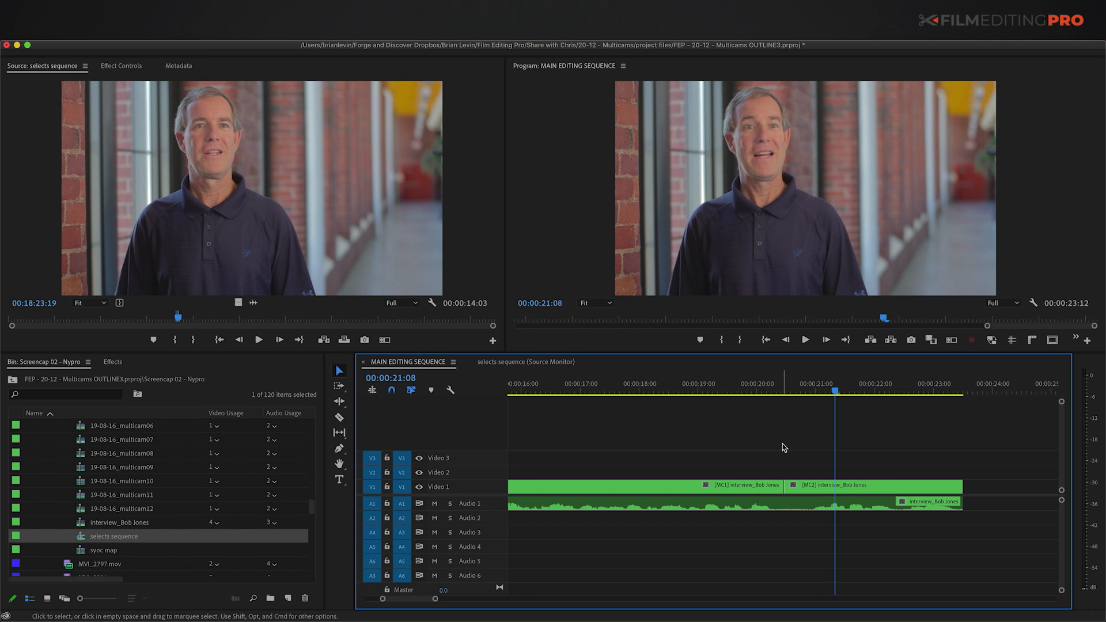
{"action": "key", "text": "q"}
{"action": "left_click", "coordinate": [562, 388]}
{"action": "key", "text": "minus"}
{"action": "key", "text": "space"}
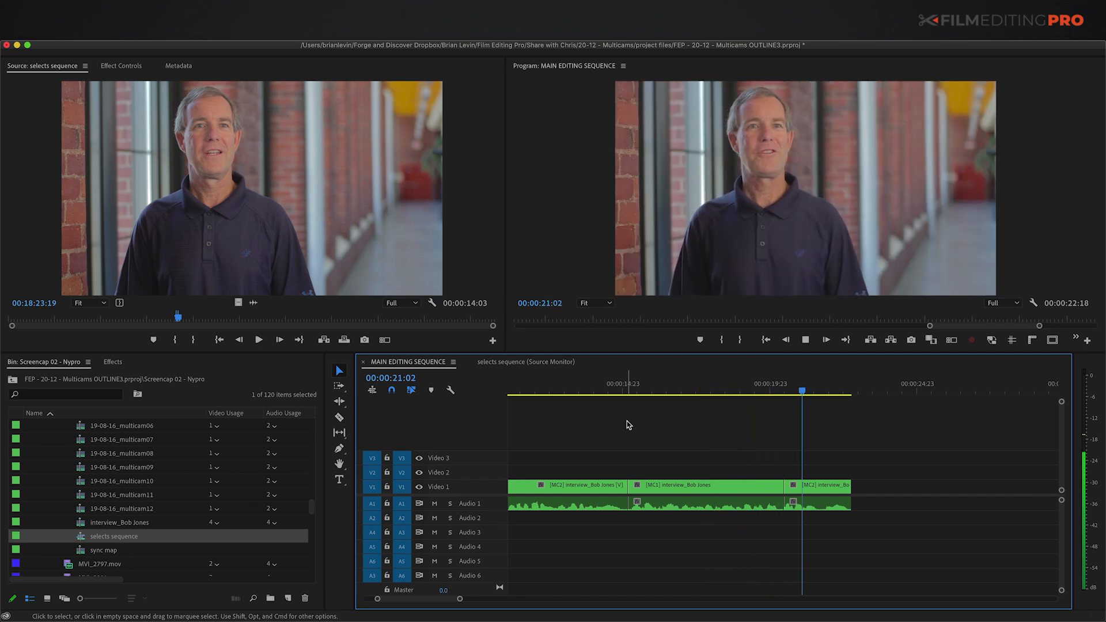
{"action": "key", "text": "space"}
{"action": "key", "text": "minus"}
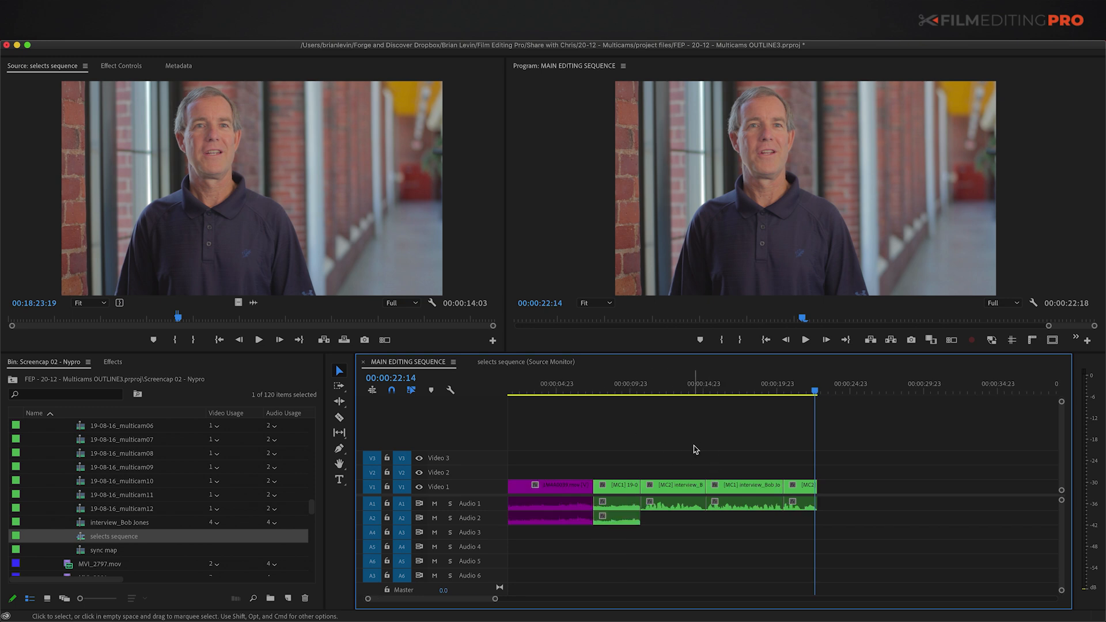
{"action": "left_click", "coordinate": [502, 362]}
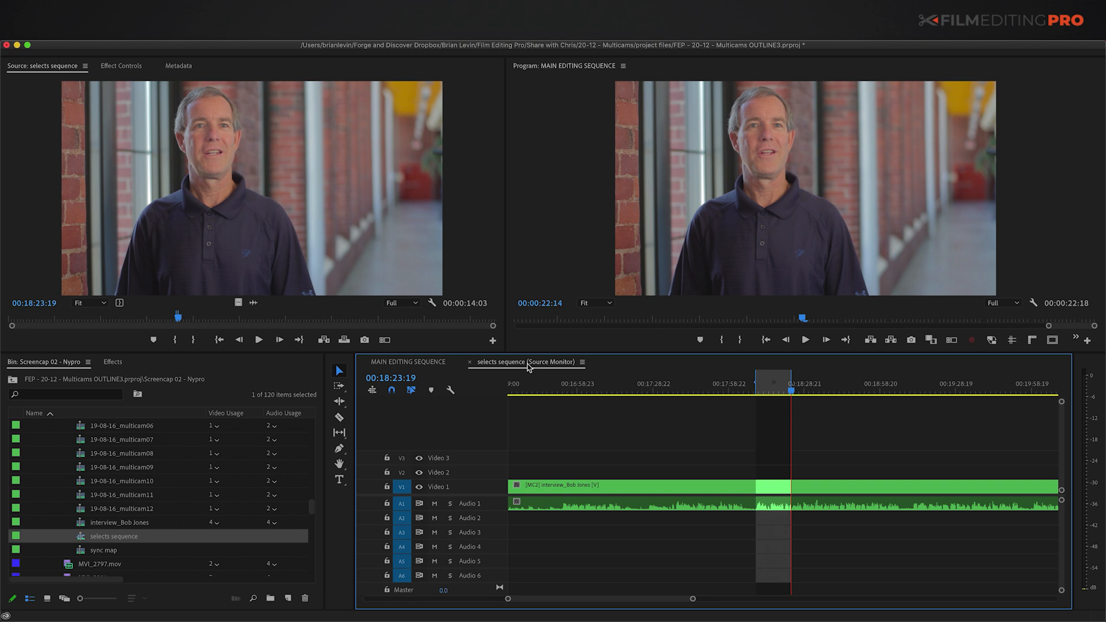
Step: Dock the selects sequence above the main timeline and park the main playhead at 00:00:22:18
{"action": "left_click_drag", "start_coordinate": [530, 379], "coordinate": [628, 444]}
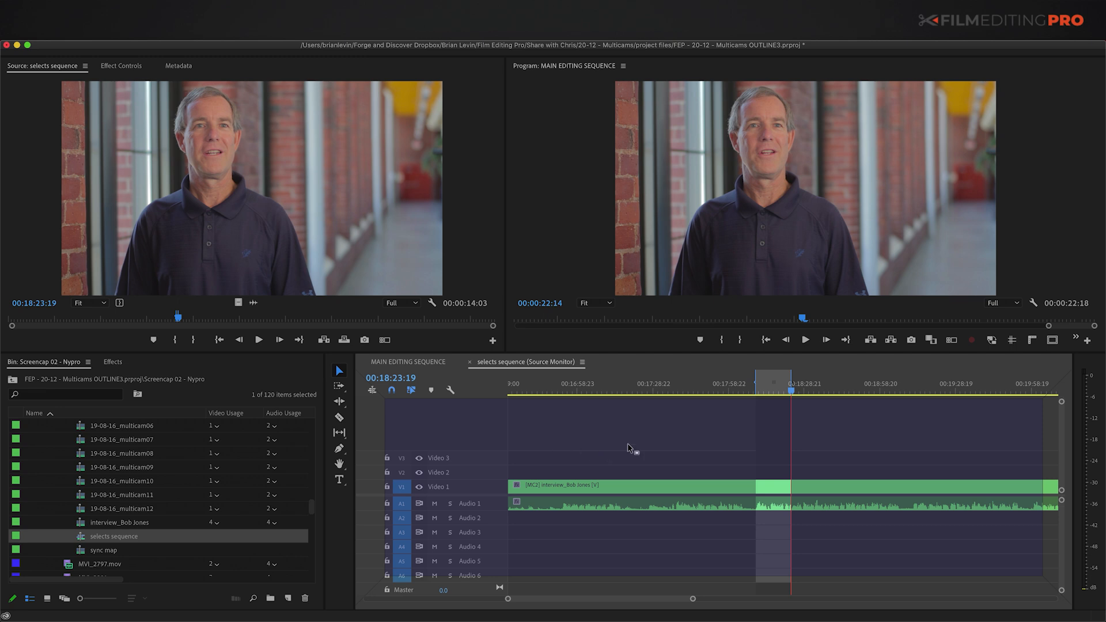
{"action": "left_click_drag", "start_coordinate": [591, 401], "coordinate": [566, 389]}
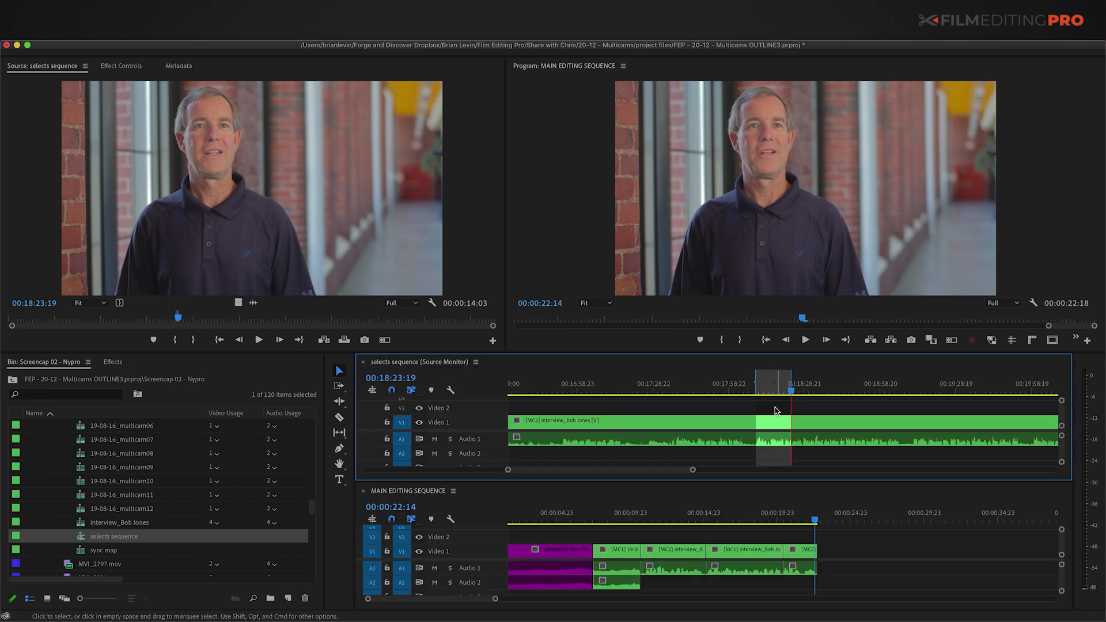
{"action": "key", "text": "minus"}
{"action": "key", "text": "minus"}
{"action": "key", "text": "minus"}
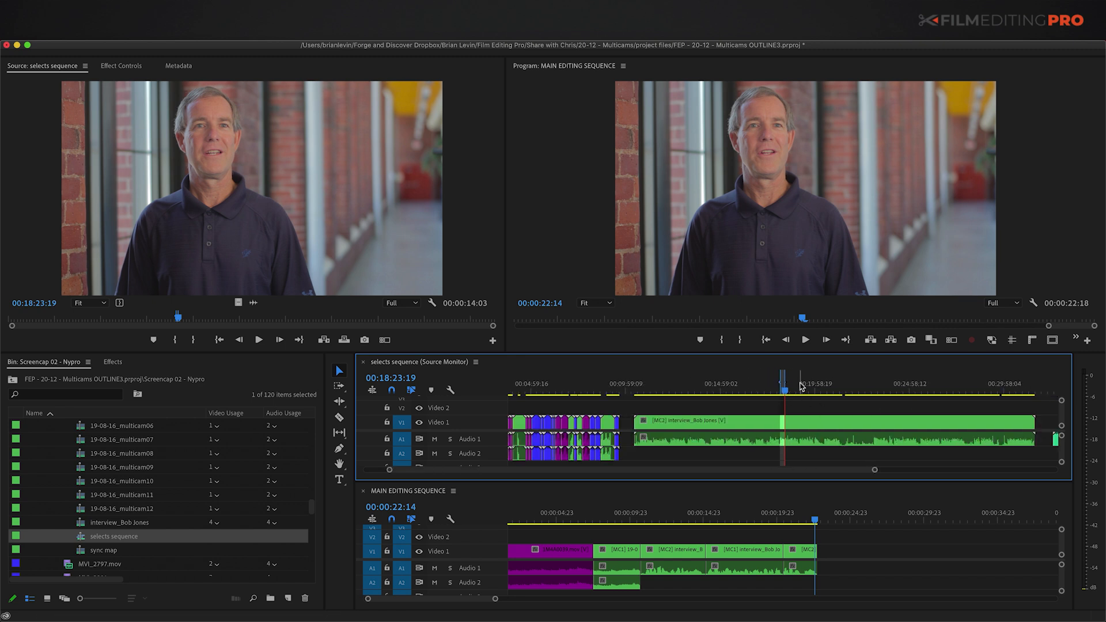
{"action": "left_click", "coordinate": [798, 385]}
{"action": "left_click_drag", "start_coordinate": [880, 516], "coordinate": [818, 518]}
Step: Mark 00:23:07:16–00:23:12:22 in the selects sequence and add it at the main sequence's end
{"action": "left_click_drag", "start_coordinate": [863, 389], "coordinate": [872, 395]}
{"action": "key", "text": "equal"}
{"action": "key", "text": "equal"}
{"action": "key", "text": "equal"}
{"action": "key", "text": "equal"}
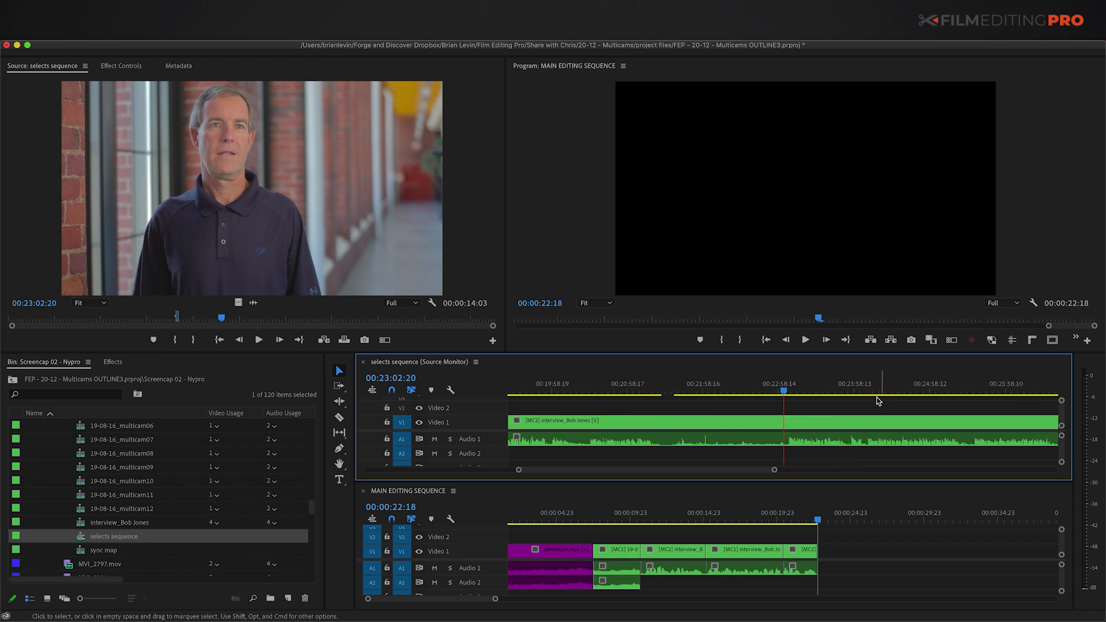
{"action": "left_click_drag", "start_coordinate": [791, 389], "coordinate": [808, 395]}
{"action": "key", "text": "i"}
{"action": "key", "text": "space"}
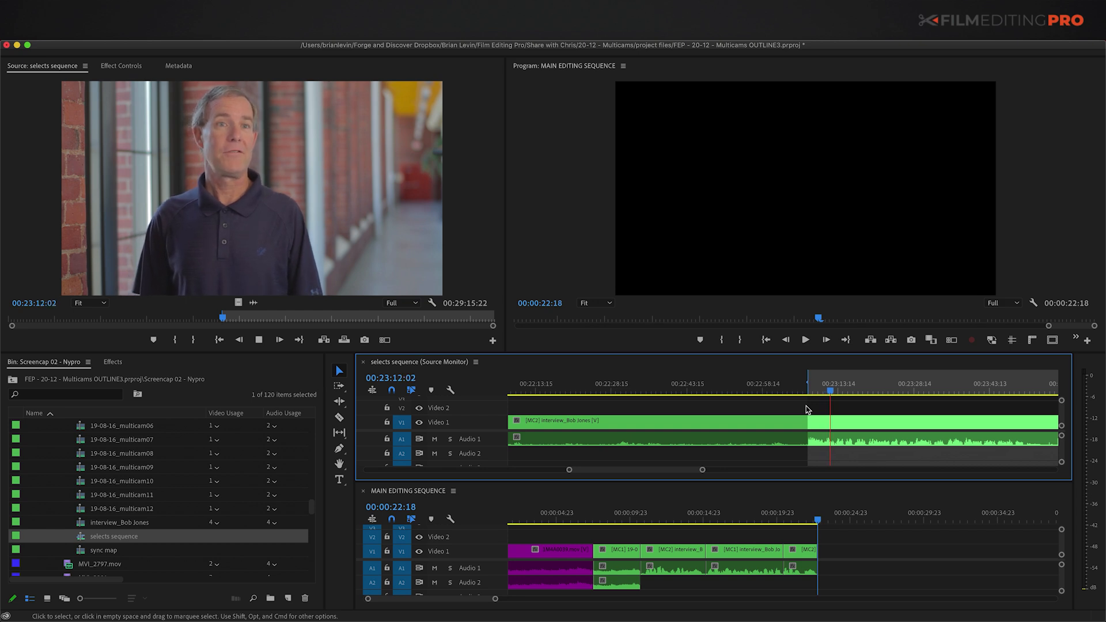
{"action": "key", "text": "o"}
{"action": "key", "text": "space"}
{"action": "left_click", "coordinate": [838, 549]}
{"action": "key", "text": "period"}
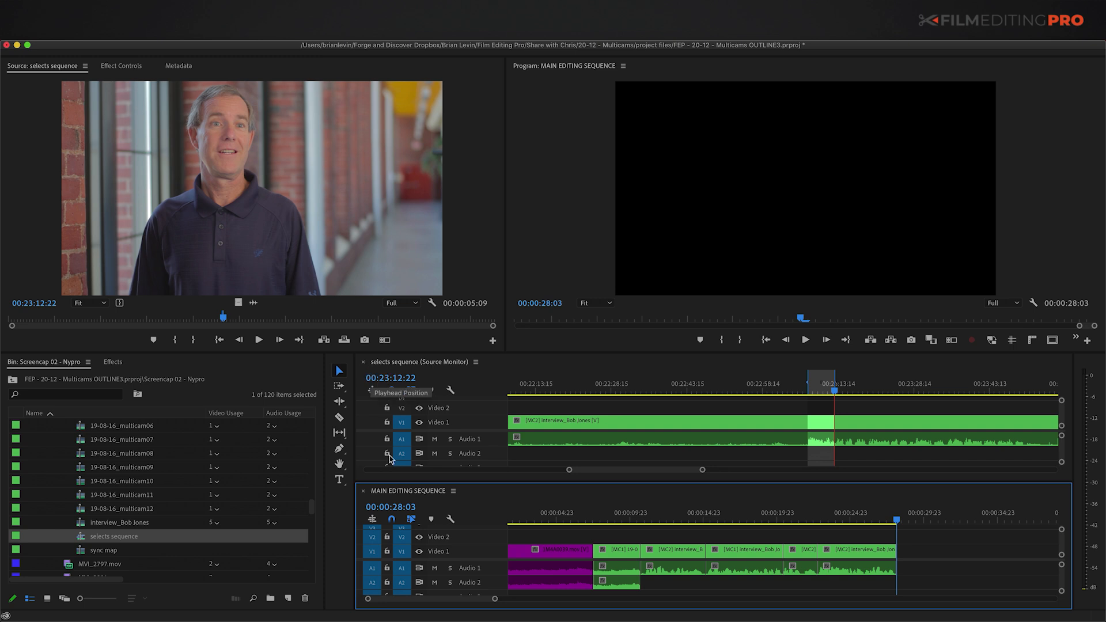
Step: Re-dock the selects tab, close both sequences, and collapse the bin's footage folders
{"action": "left_click_drag", "start_coordinate": [398, 366], "coordinate": [558, 496]}
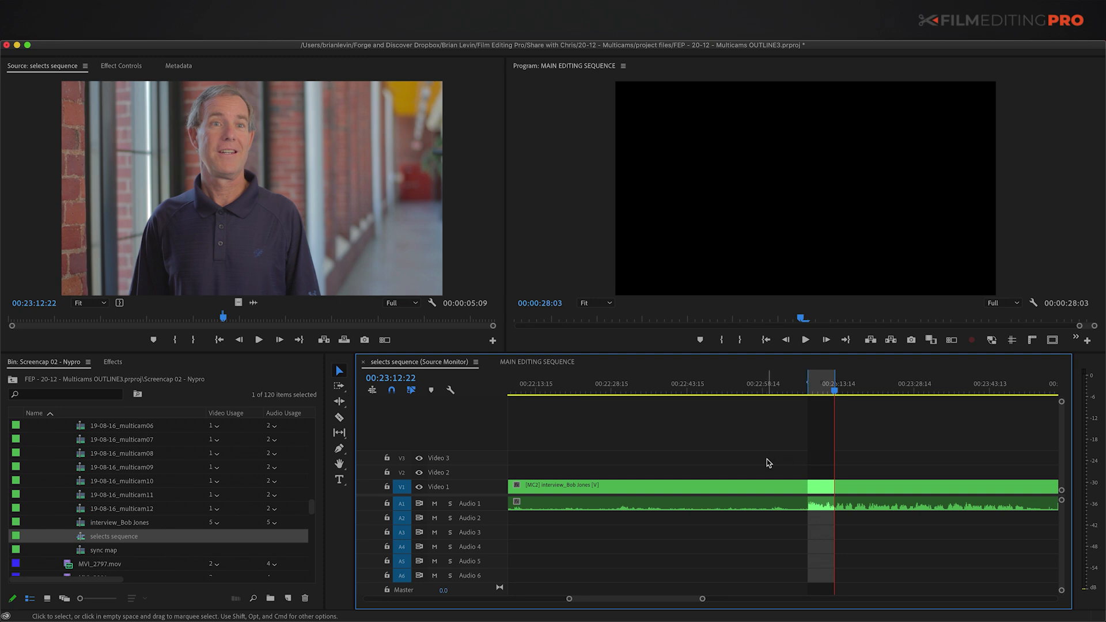
{"action": "left_click", "coordinate": [362, 362]}
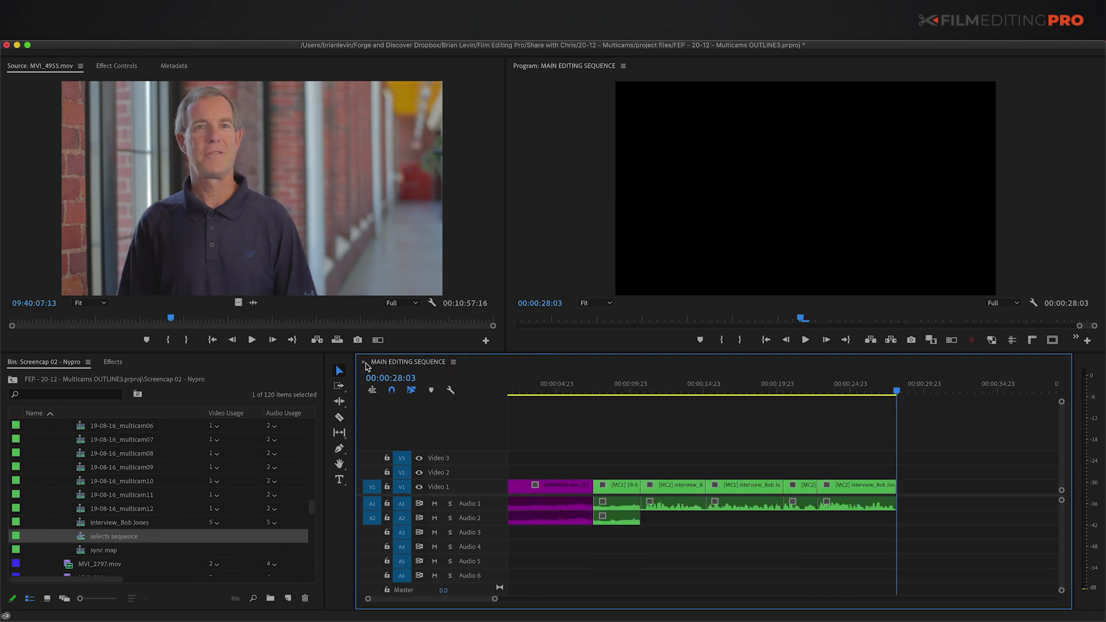
{"action": "left_click", "coordinate": [362, 362]}
{"action": "scroll", "coordinate": [69, 501], "scroll_direction": "up", "scroll_amount": 10}
{"action": "left_click", "coordinate": [57, 481]}
{"action": "key", "text": "Left"}
{"action": "key", "text": "Up"}
{"action": "key", "text": "Left"}
{"action": "key", "text": "Up"}
{"action": "key", "text": "Up"}
{"action": "key", "text": "Up"}
{"action": "left_click", "coordinate": [76, 501]}
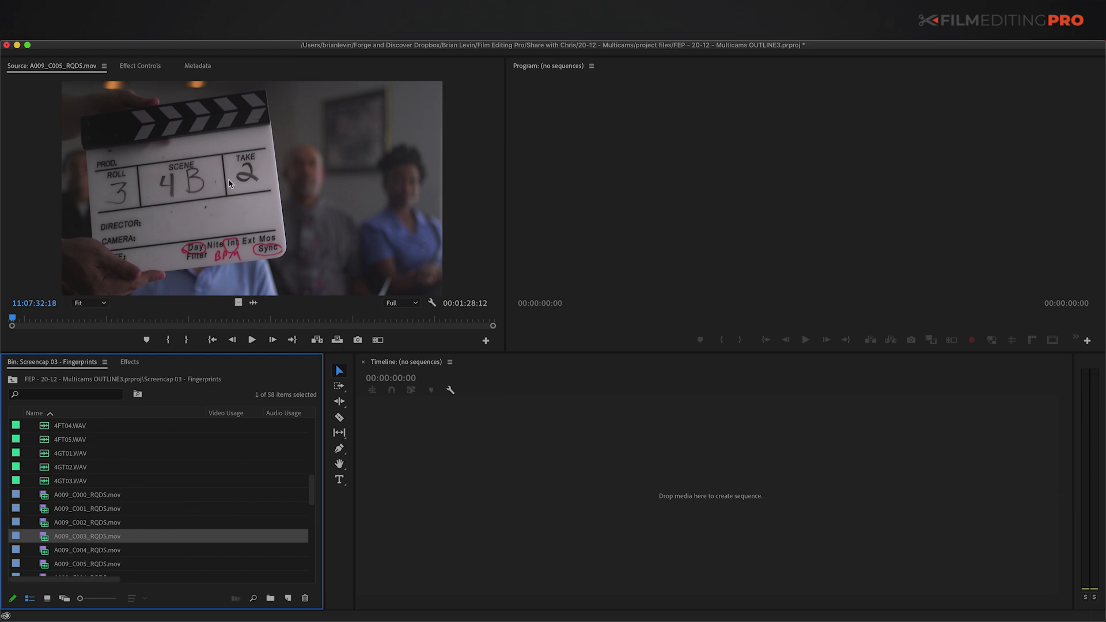
{"action": "scroll", "coordinate": [42, 541], "scroll_direction": "up", "scroll_amount": 5}
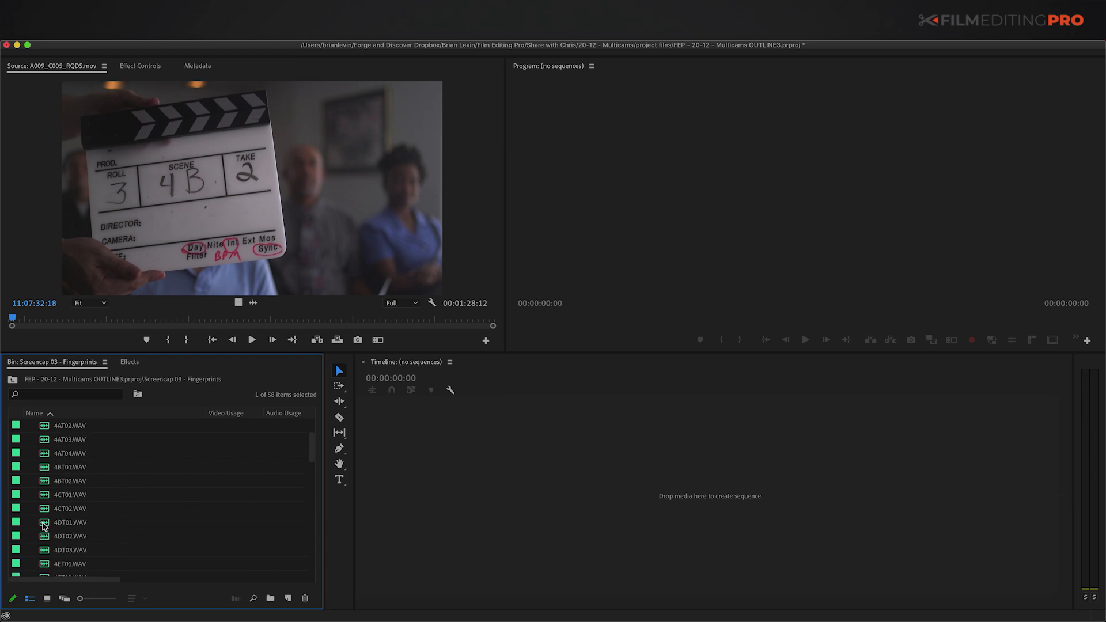
{"action": "left_click", "coordinate": [79, 482]}
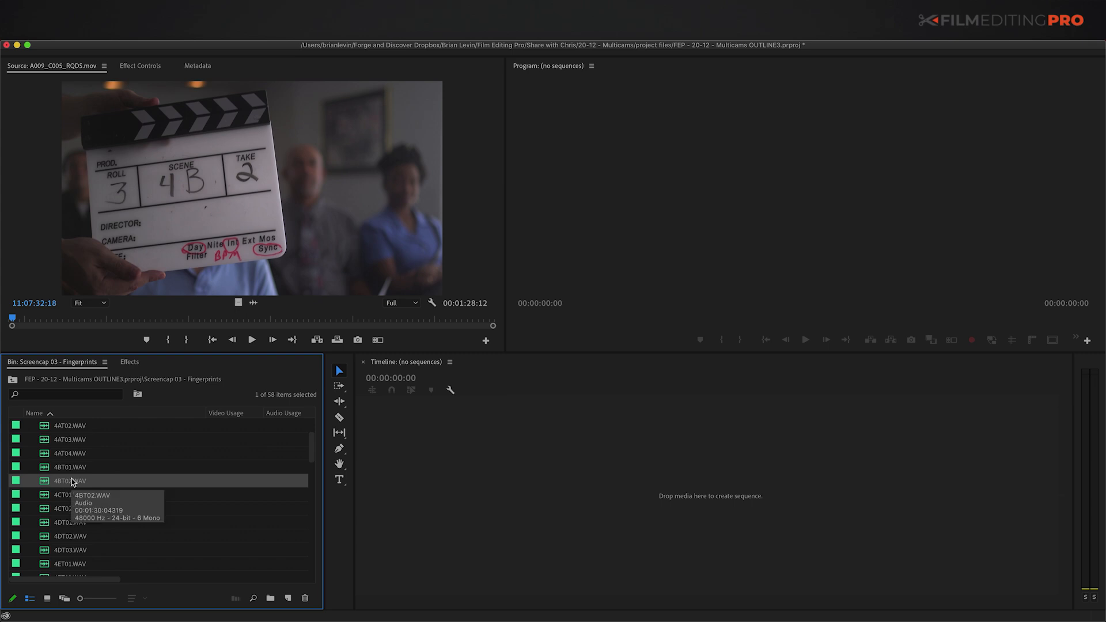
{"action": "double_click", "coordinate": [43, 484]}
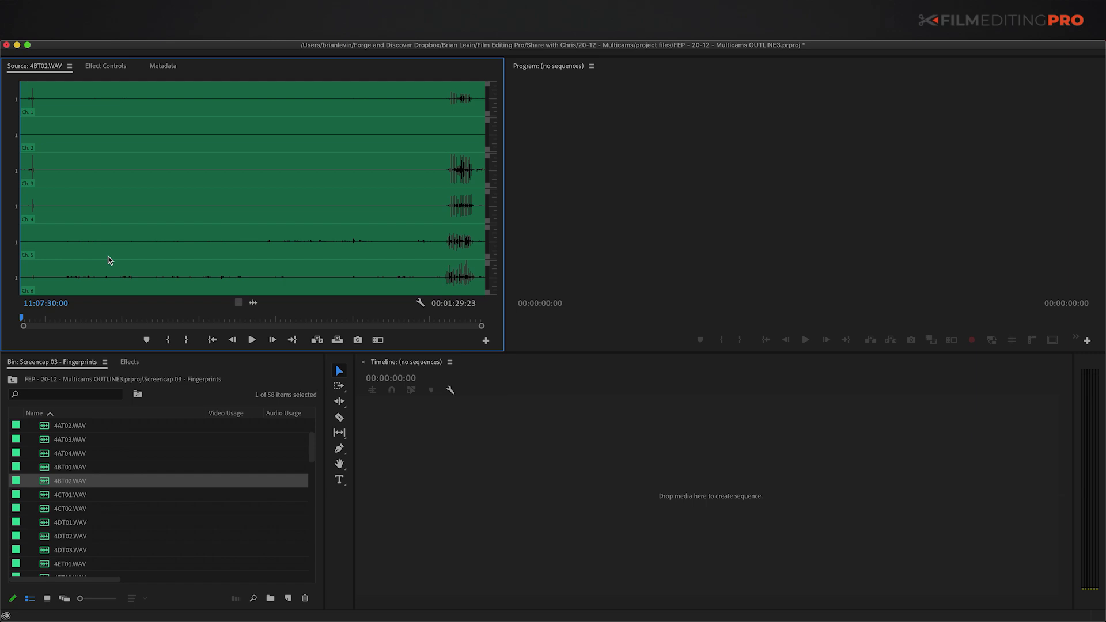
{"action": "left_click", "coordinate": [51, 481]}
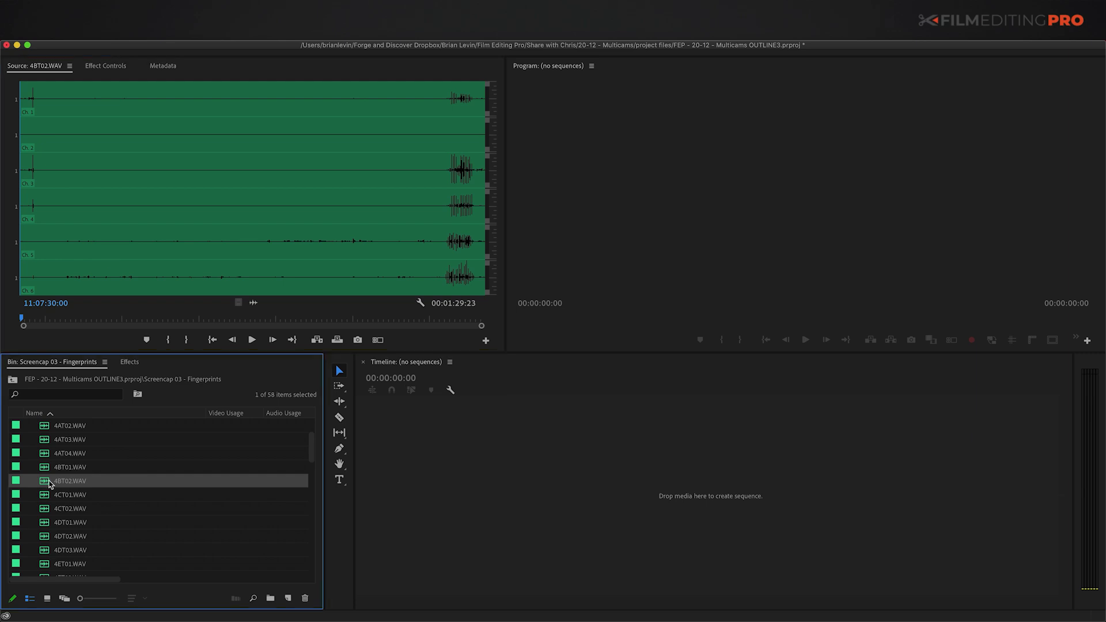
{"action": "key", "text": "grave"}
{"action": "scroll", "coordinate": [75, 410], "scroll_direction": "down", "scroll_amount": 5}
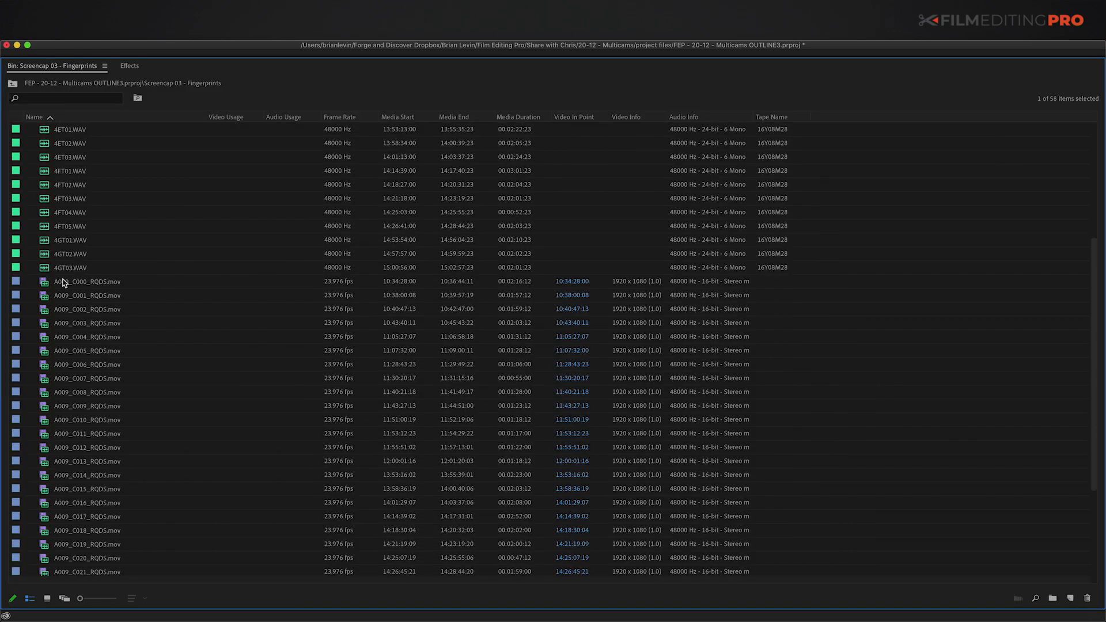
{"action": "left_click", "coordinate": [55, 283]}
{"action": "scroll", "coordinate": [55, 288], "scroll_direction": "down", "scroll_amount": 5}
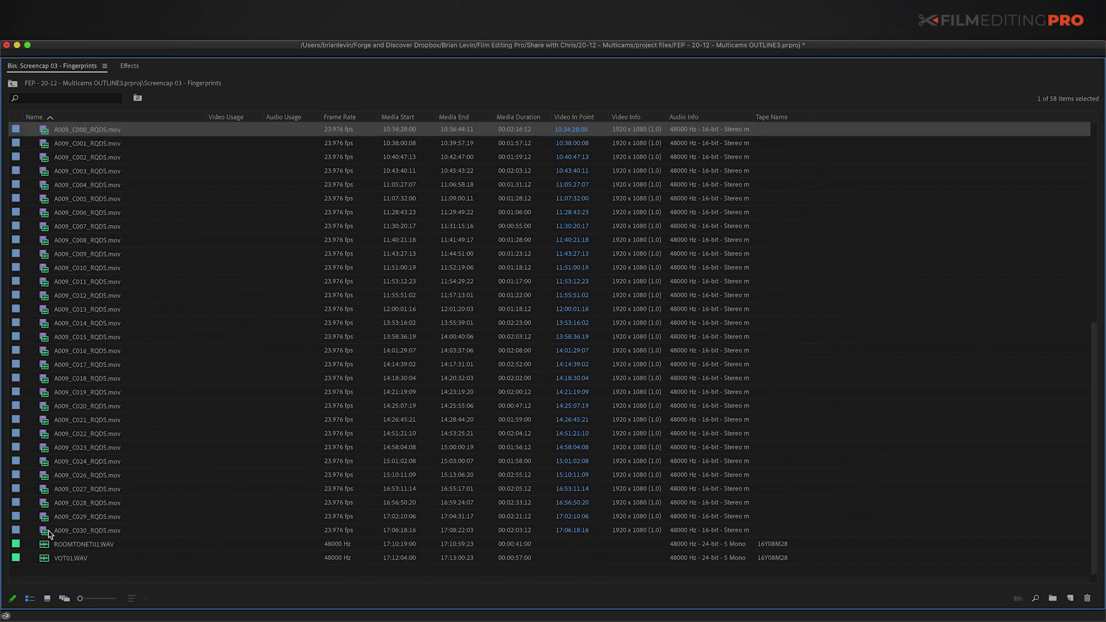
{"action": "left_click", "coordinate": [48, 530], "text": "shift"}
{"action": "scroll", "coordinate": [70, 175], "scroll_direction": "up", "scroll_amount": 12}
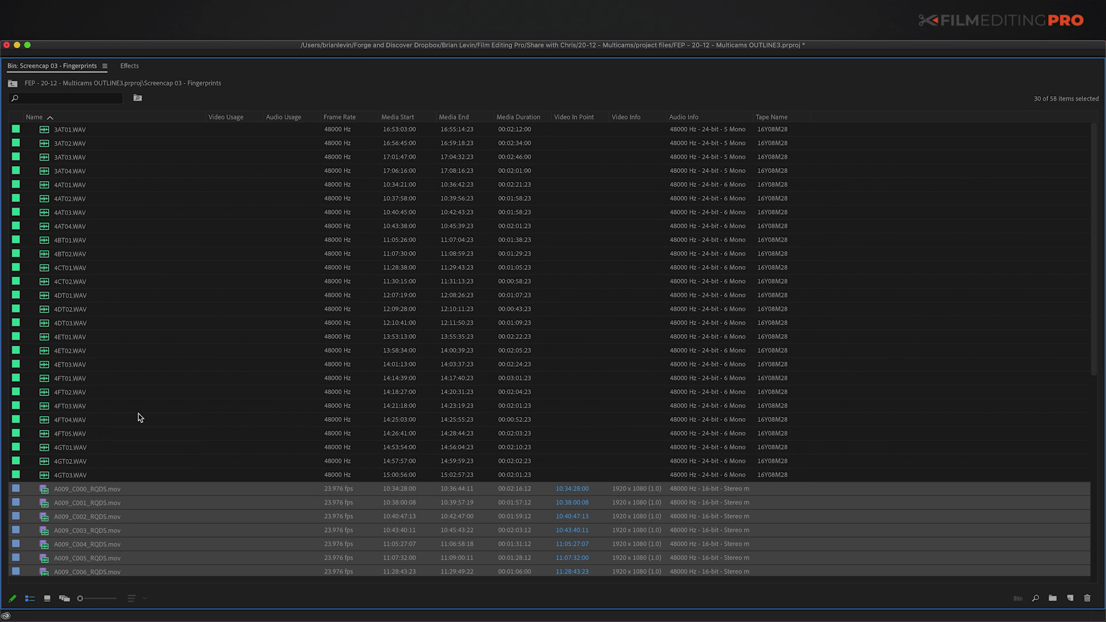
{"action": "key", "text": "grave"}
Step: Select all WAV clips by label group and set their Camera Angle metadata to 'sound'
{"action": "left_click", "coordinate": [46, 430]}
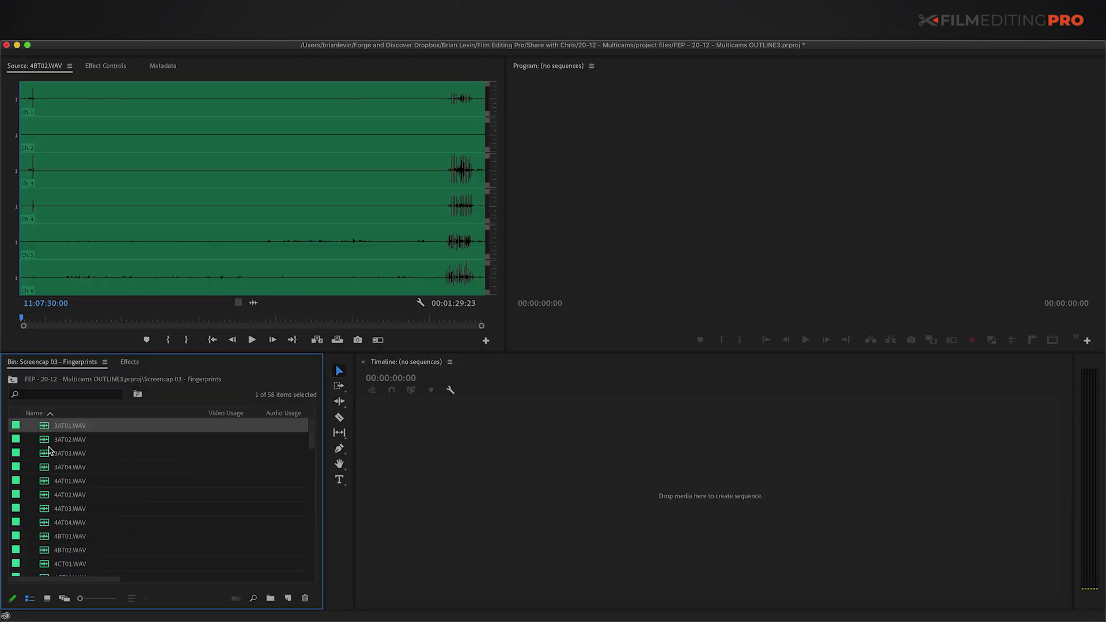
{"action": "right_click", "coordinate": [47, 430]}
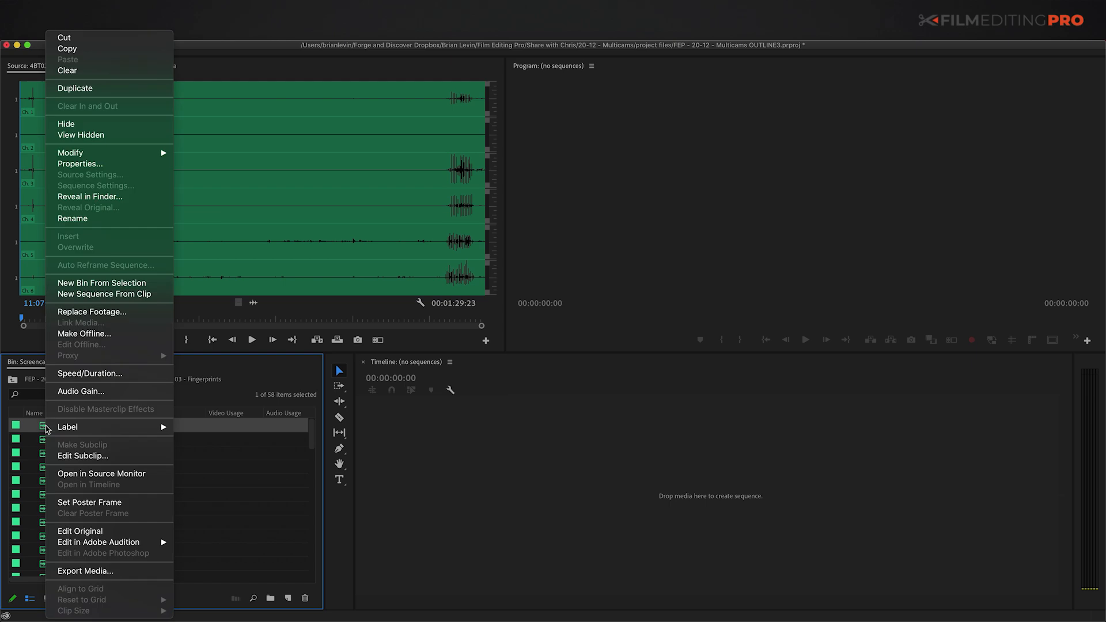
{"action": "mouse_move", "coordinate": [115, 426]}
{"action": "left_click", "coordinate": [202, 429]}
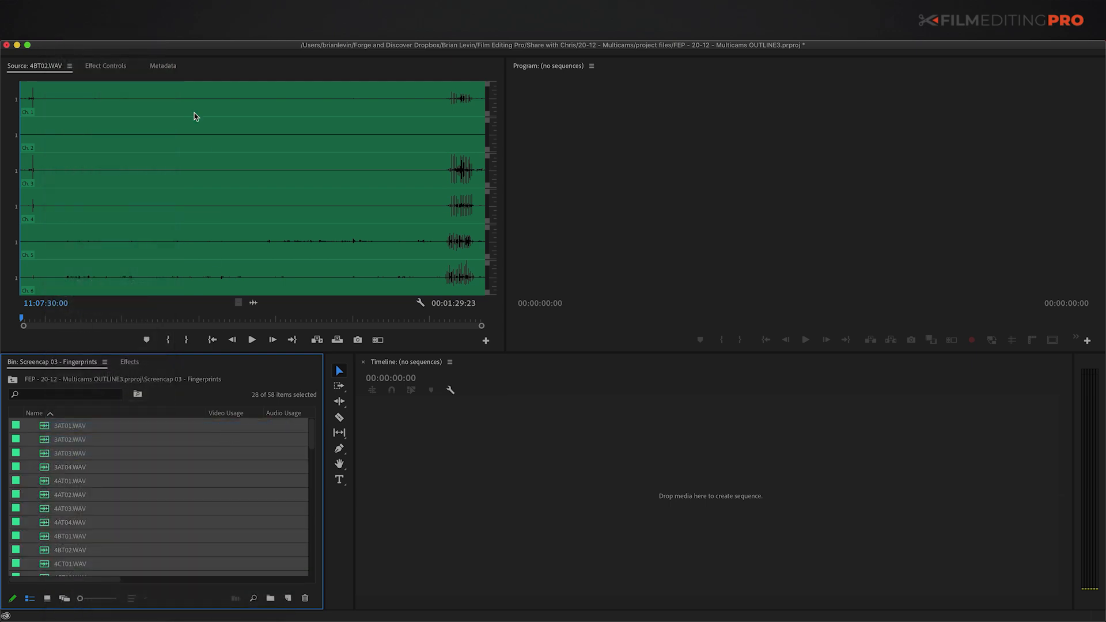
{"action": "left_click", "coordinate": [164, 66]}
{"action": "left_click", "coordinate": [110, 217]}
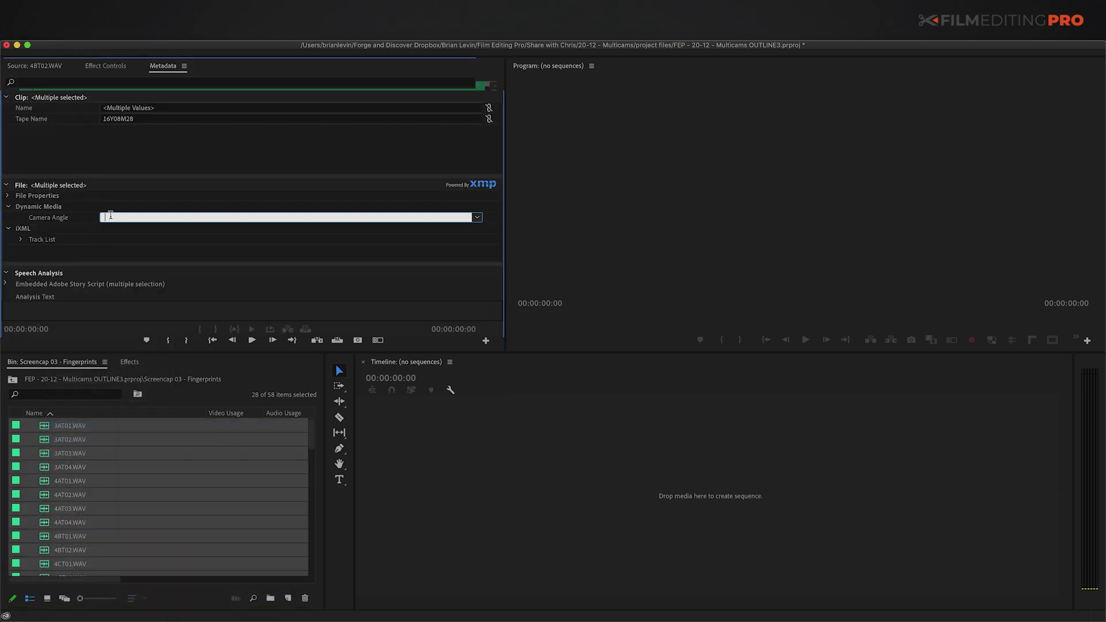
{"action": "type", "text": "sound"}
{"action": "key", "text": "Return"}
Step: Select all A009 video clips by label group and set their Camera Angle to 'A'
{"action": "scroll", "coordinate": [89, 503], "scroll_direction": "down", "scroll_amount": 5}
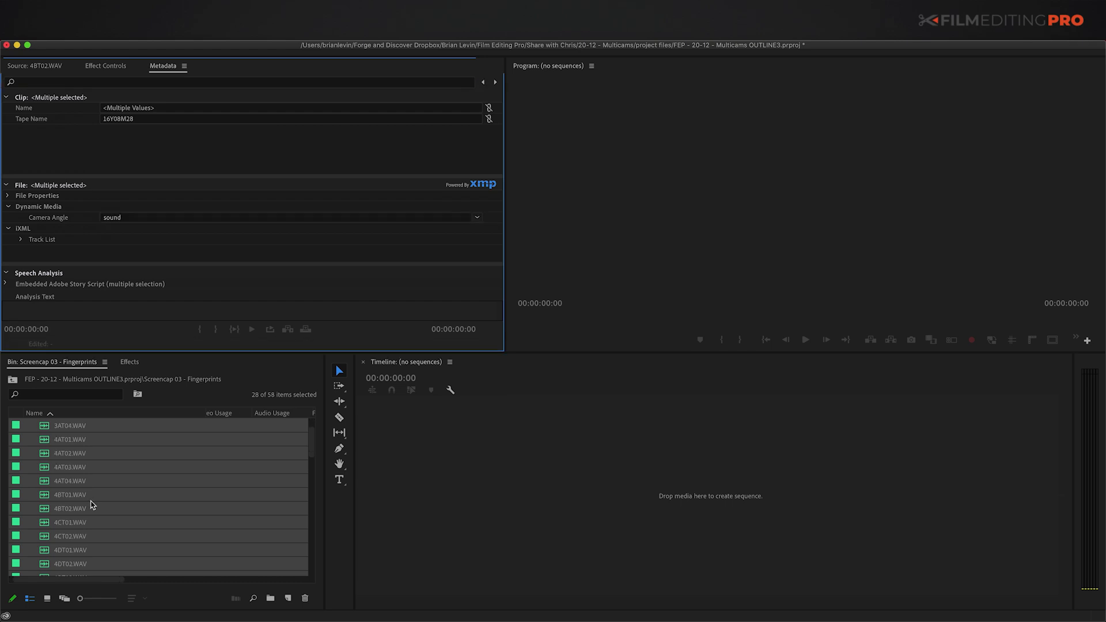
{"action": "left_click", "coordinate": [45, 524]}
{"action": "right_click", "coordinate": [45, 523]}
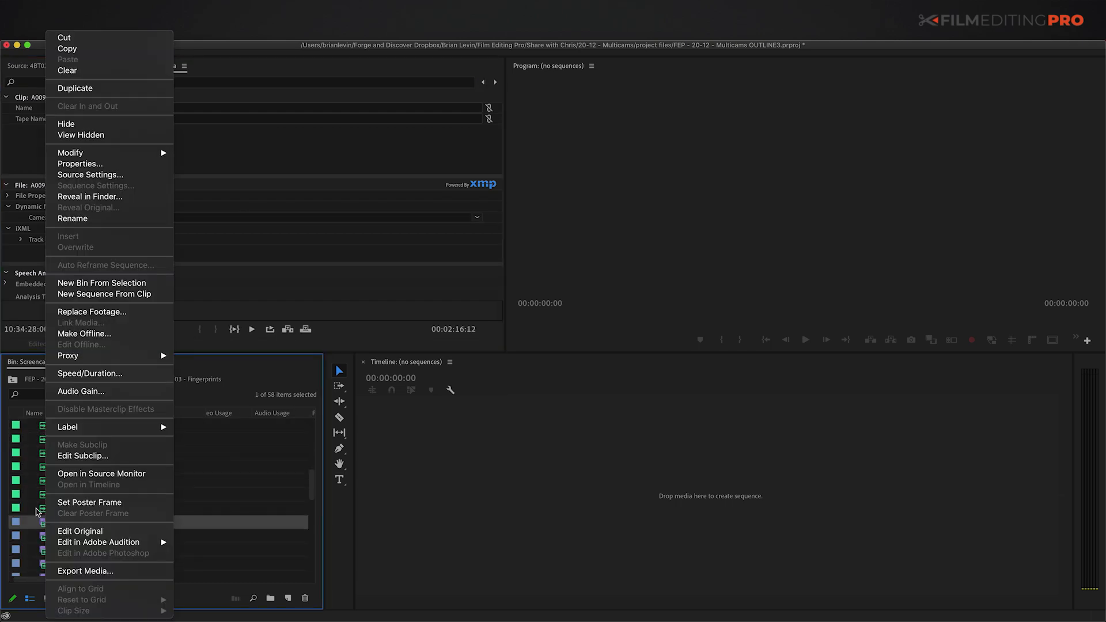
{"action": "mouse_move", "coordinate": [112, 427]}
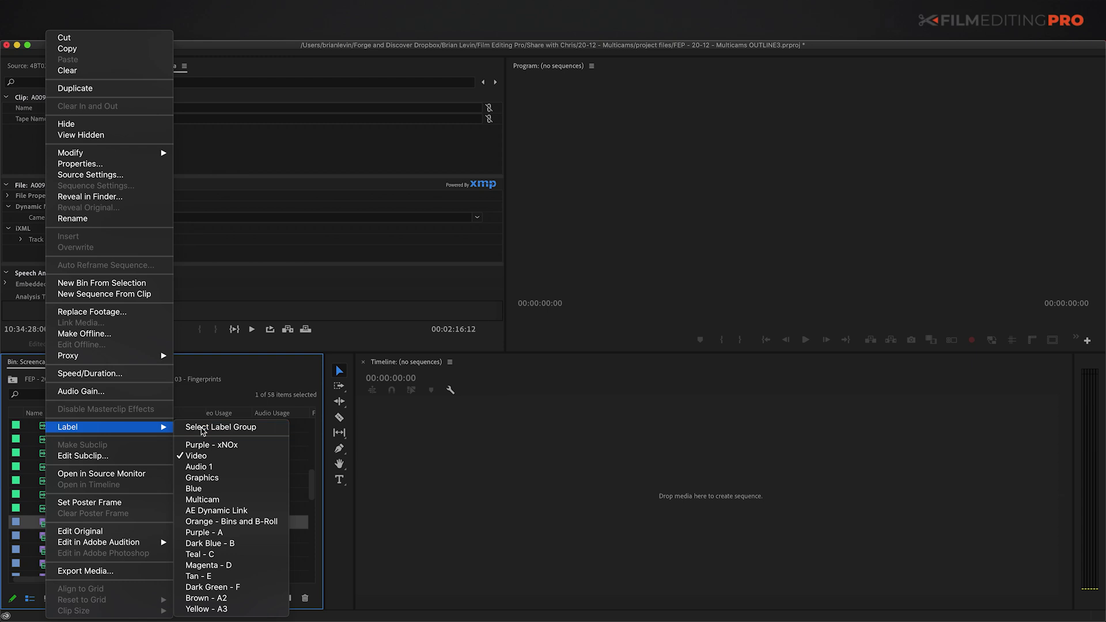
{"action": "left_click", "coordinate": [224, 429]}
{"action": "left_click", "coordinate": [109, 216]}
{"action": "type", "text": "A"}
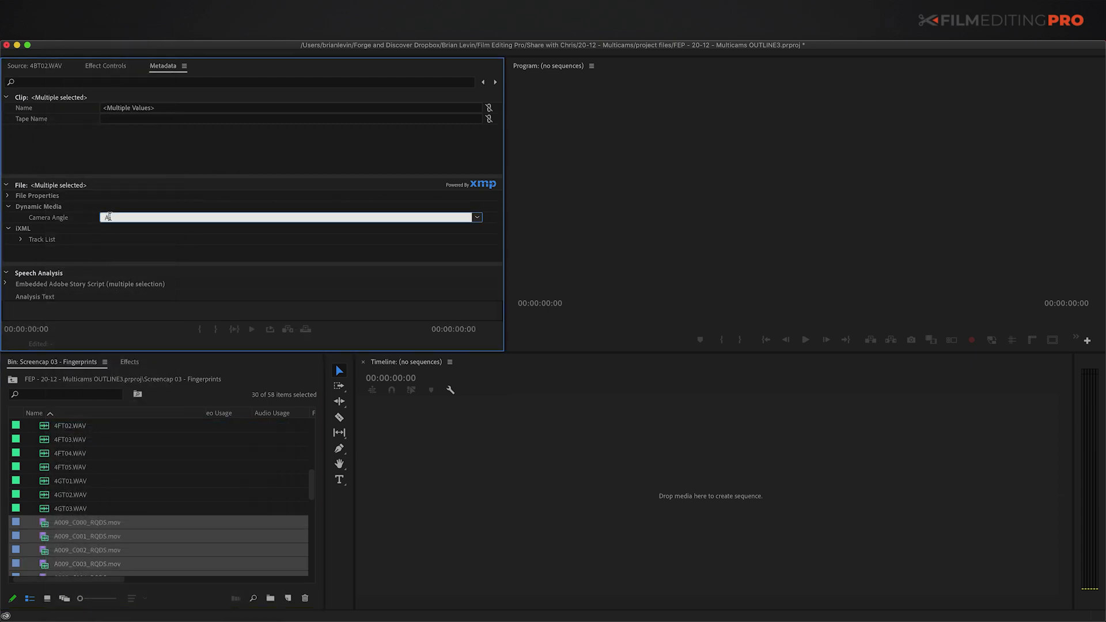
{"action": "key", "text": "Return"}
Step: Confirm 4GT03.WAV kept its 'sound' angle, then select every clip in the bin
{"action": "left_click", "coordinate": [41, 509]}
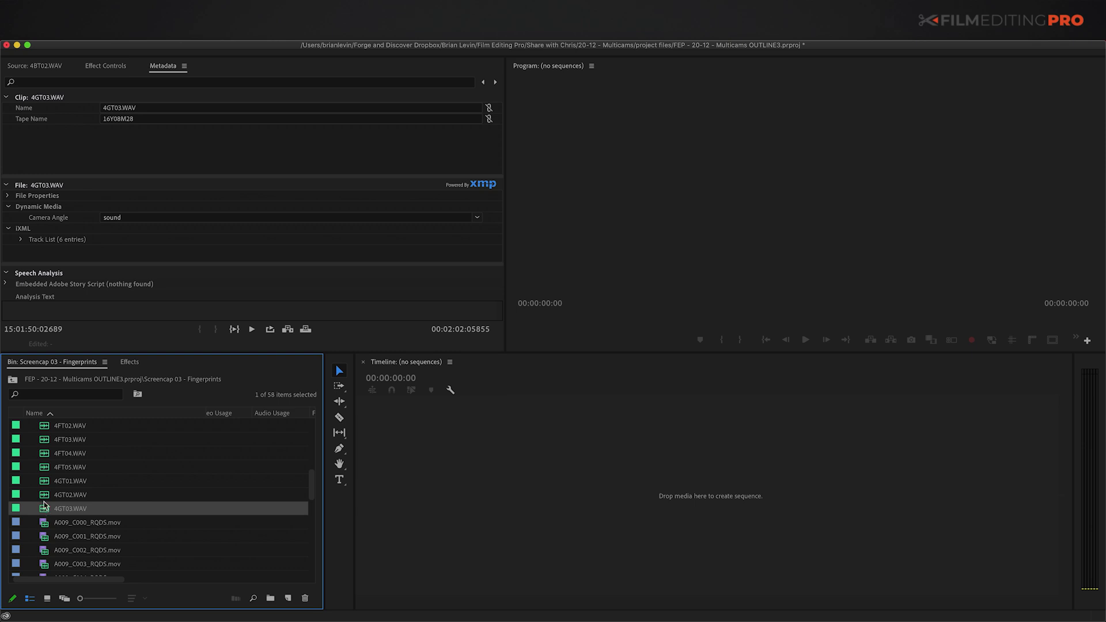
{"action": "key", "text": "super+a"}
{"action": "right_click", "coordinate": [45, 507]}
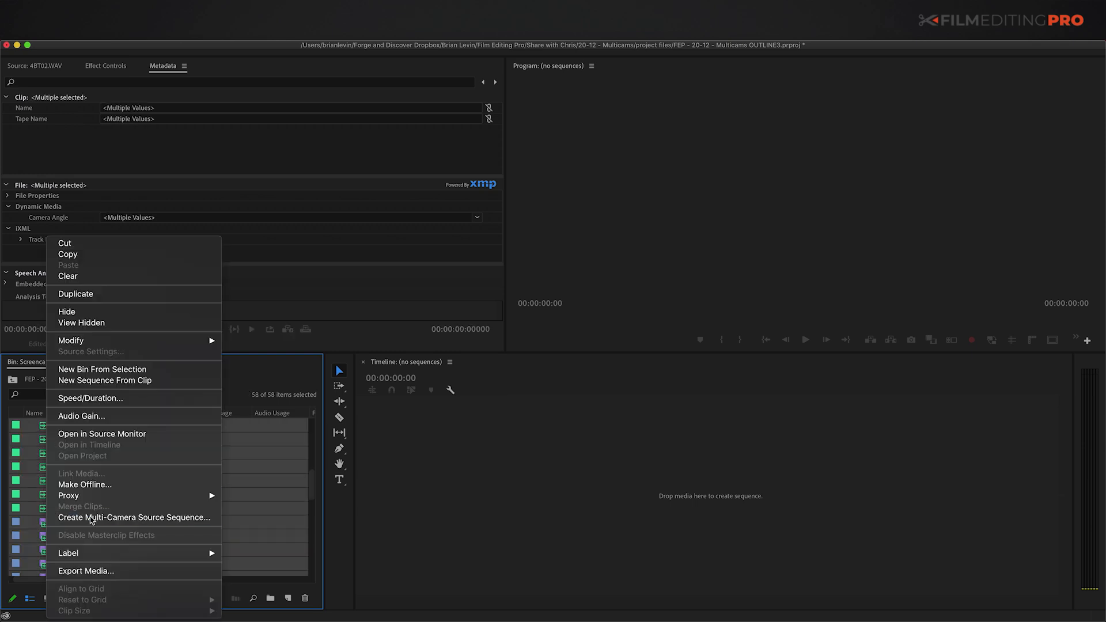
{"action": "left_click", "coordinate": [75, 517]}
{"action": "left_click", "coordinate": [488, 233]}
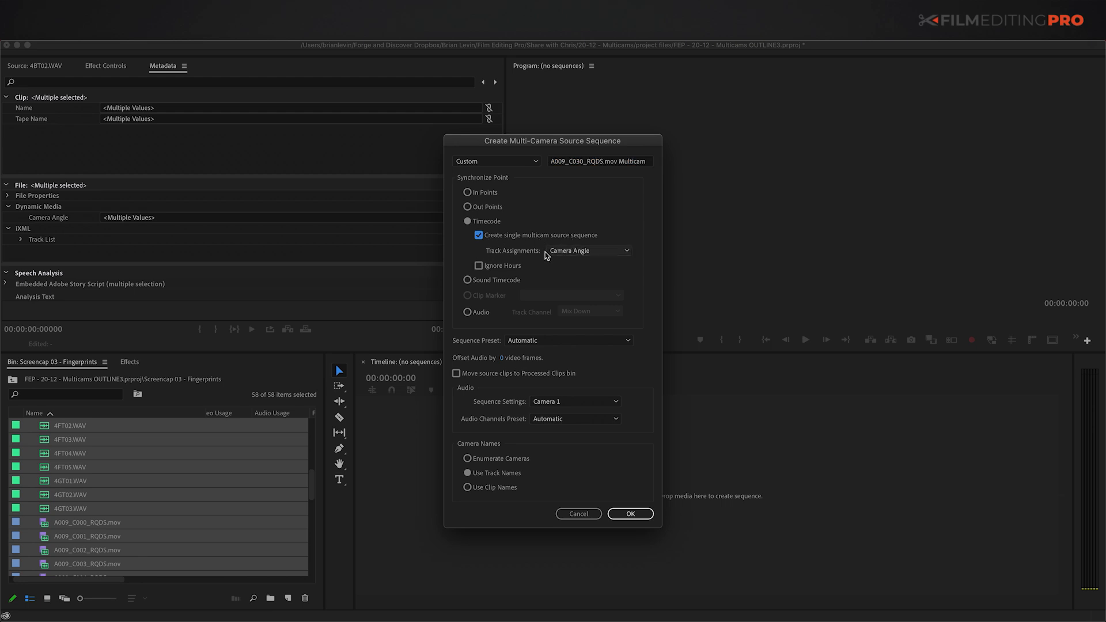
{"action": "left_click", "coordinate": [631, 513]}
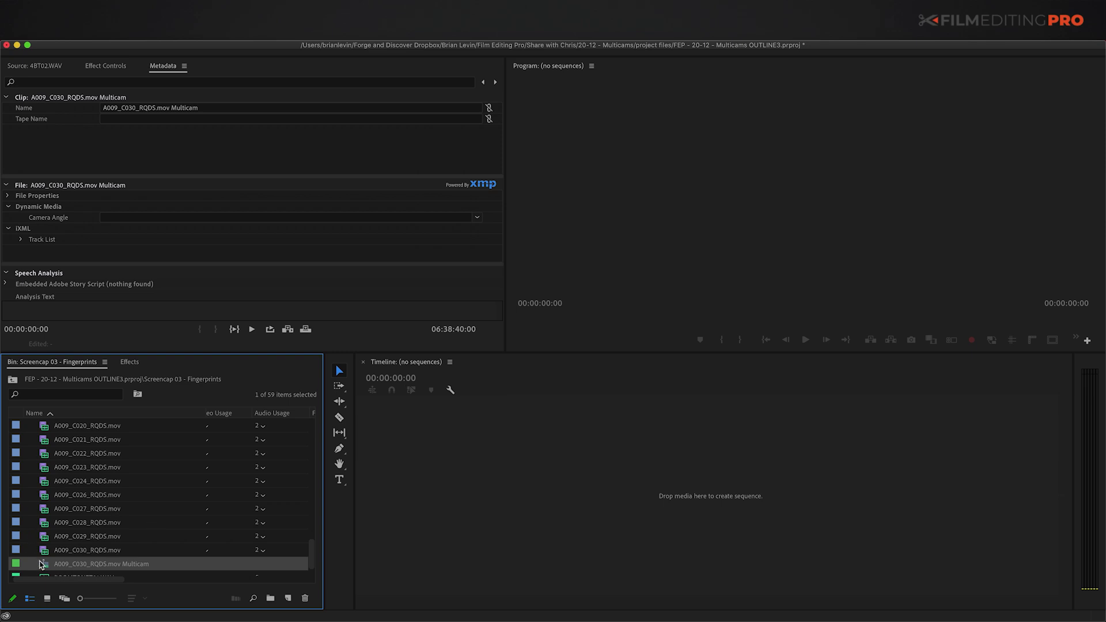
{"action": "left_click_drag", "start_coordinate": [41, 566], "coordinate": [657, 441]}
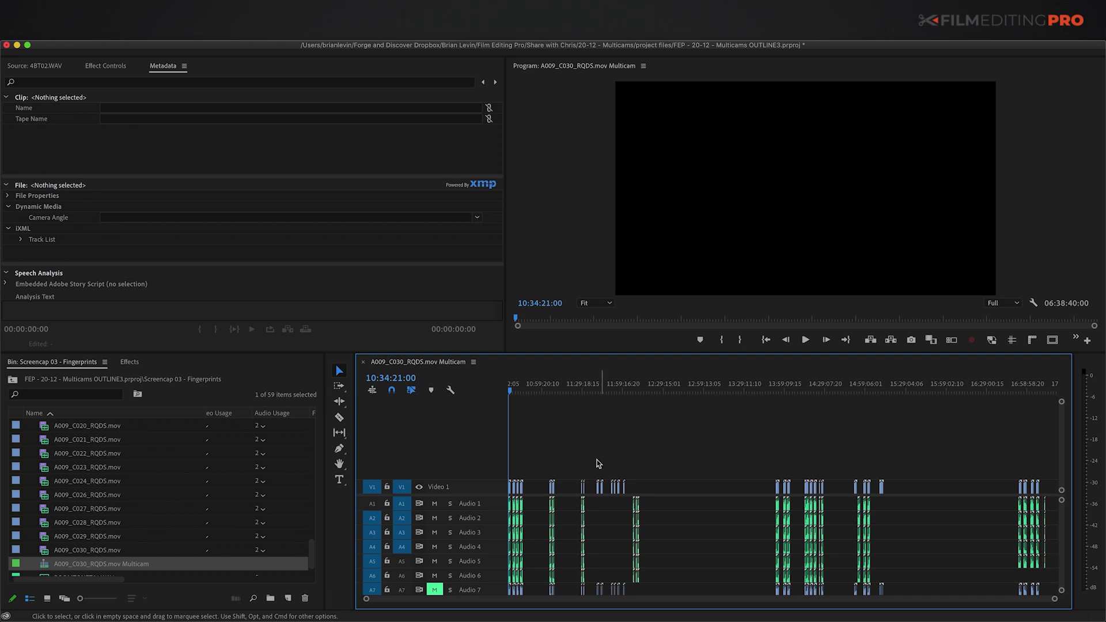
{"action": "key", "text": "equal"}
{"action": "key", "text": "equal"}
{"action": "key", "text": "equal"}
{"action": "key", "text": "equal"}
{"action": "key", "text": "equal"}
{"action": "key", "text": "equal"}
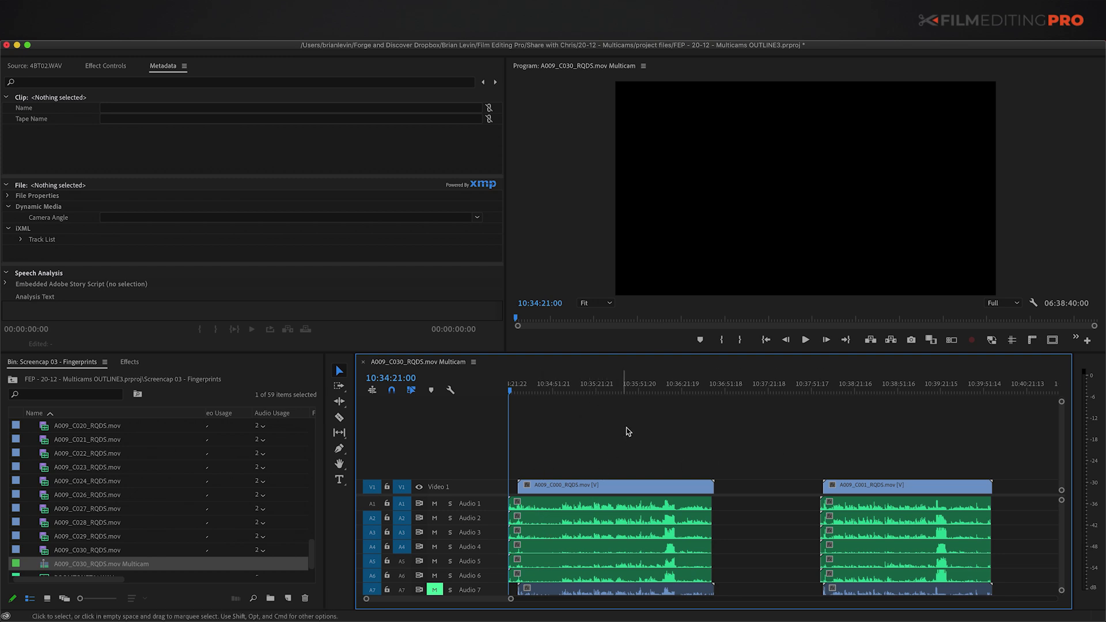
{"action": "key", "text": "grave"}
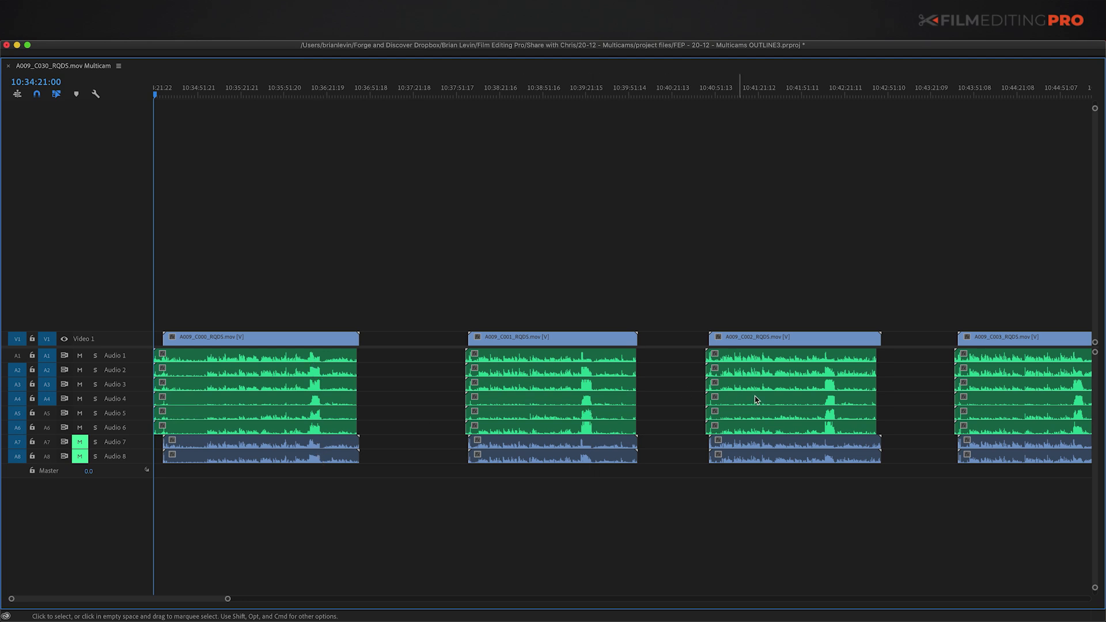
{"action": "key", "text": "minus"}
{"action": "key", "text": "minus"}
{"action": "key", "text": "minus"}
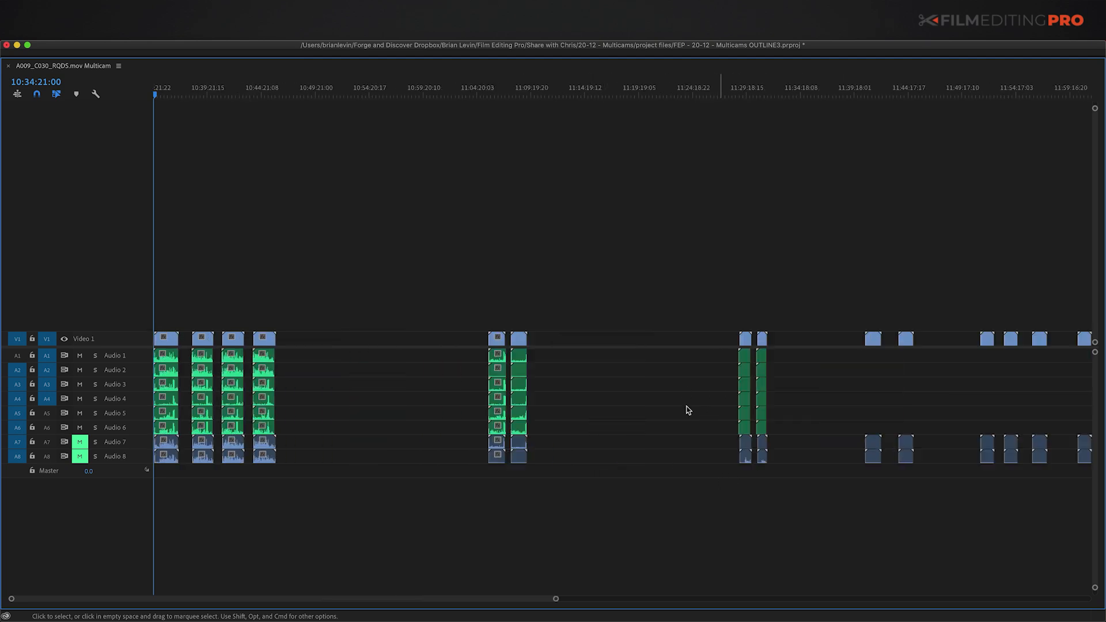
{"action": "key", "text": "grave"}
{"action": "key", "text": "equal"}
{"action": "key", "text": "equal"}
{"action": "key", "text": "equal"}
{"action": "key", "text": "equal"}
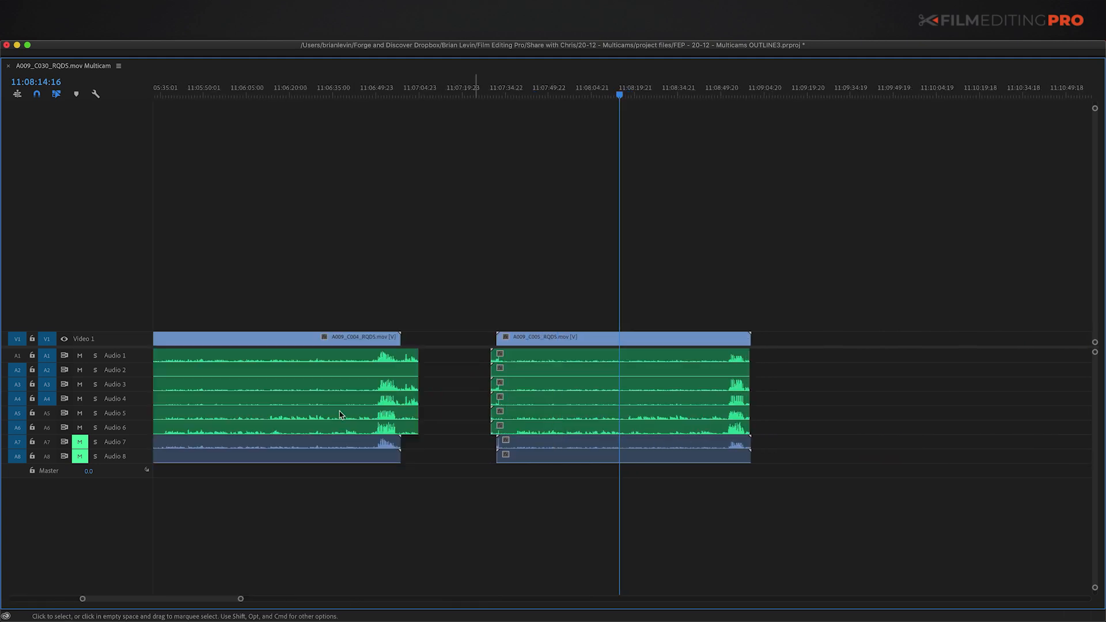
{"action": "key", "text": "minus"}
{"action": "key", "text": "minus"}
{"action": "key", "text": "minus"}
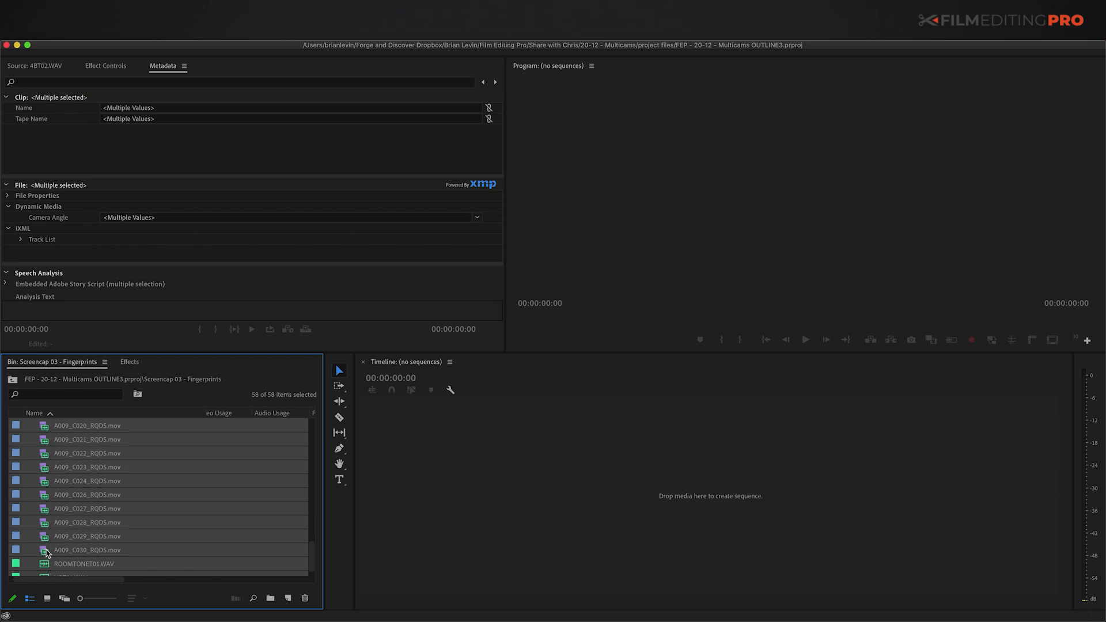
Step: Create separate multi-camera source sequences with single sequence unticked, then dismiss the audio-sync failure warning
{"action": "right_click", "coordinate": [46, 552]}
{"action": "left_click", "coordinate": [113, 521]}
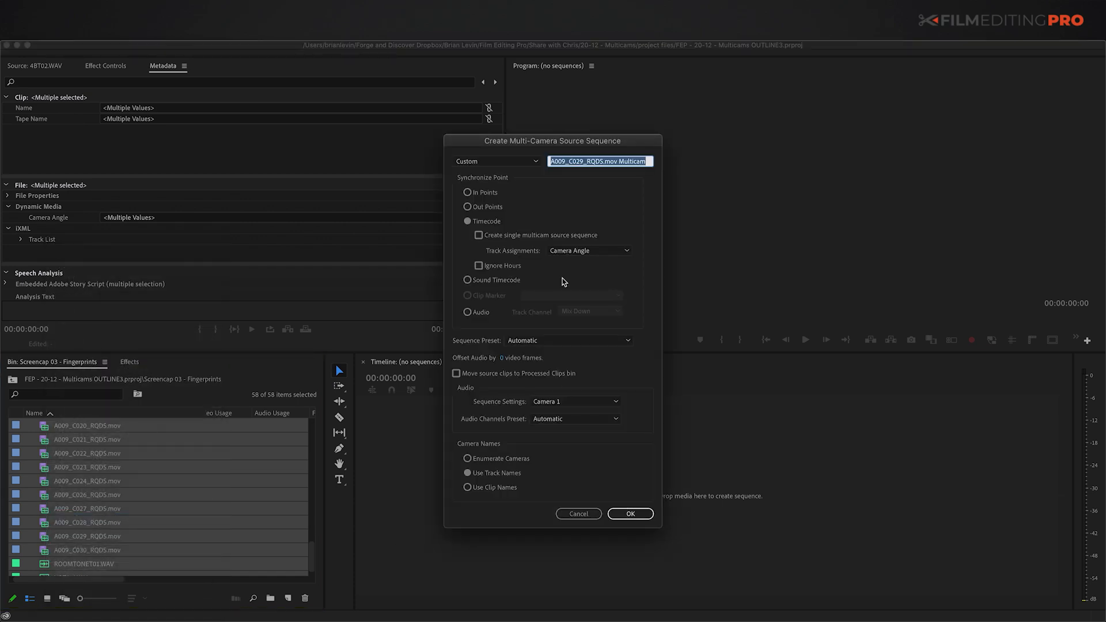
{"action": "left_click", "coordinate": [478, 234]}
{"action": "left_click", "coordinate": [630, 513]}
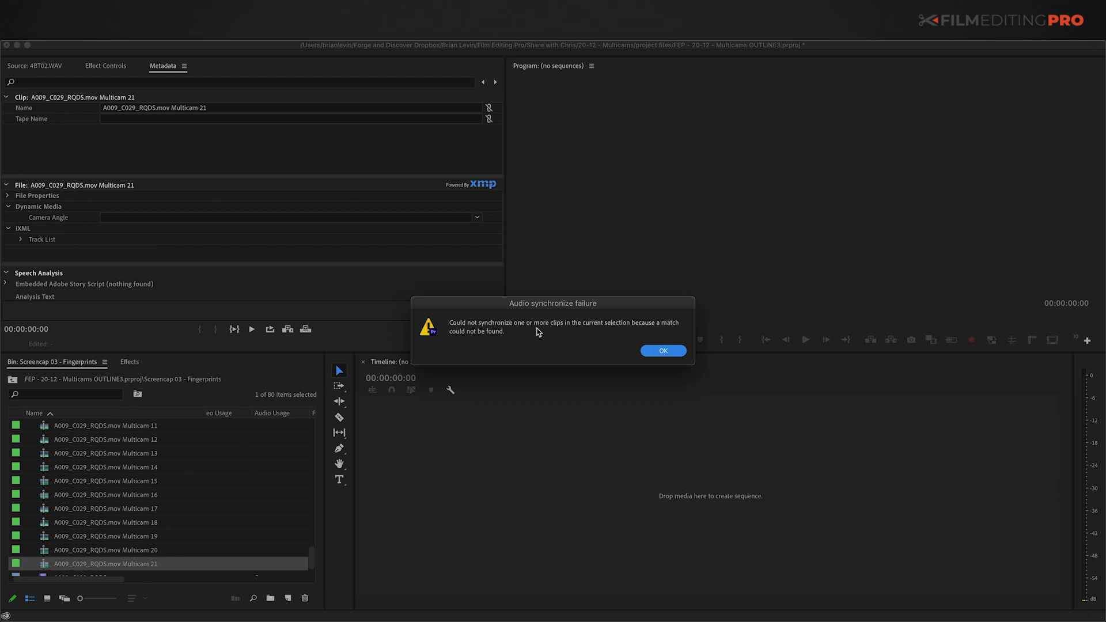
{"action": "left_click", "coordinate": [662, 351]}
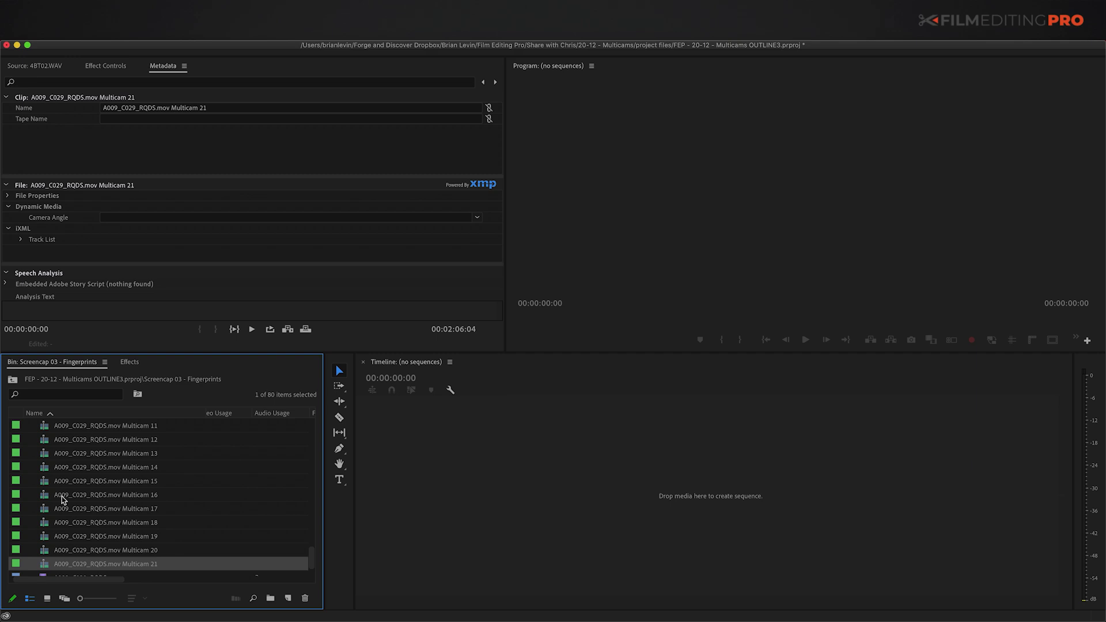
Step: Delete the 22 separate multicam items from the bin
{"action": "scroll", "coordinate": [39, 556], "scroll_direction": "up", "scroll_amount": 7}
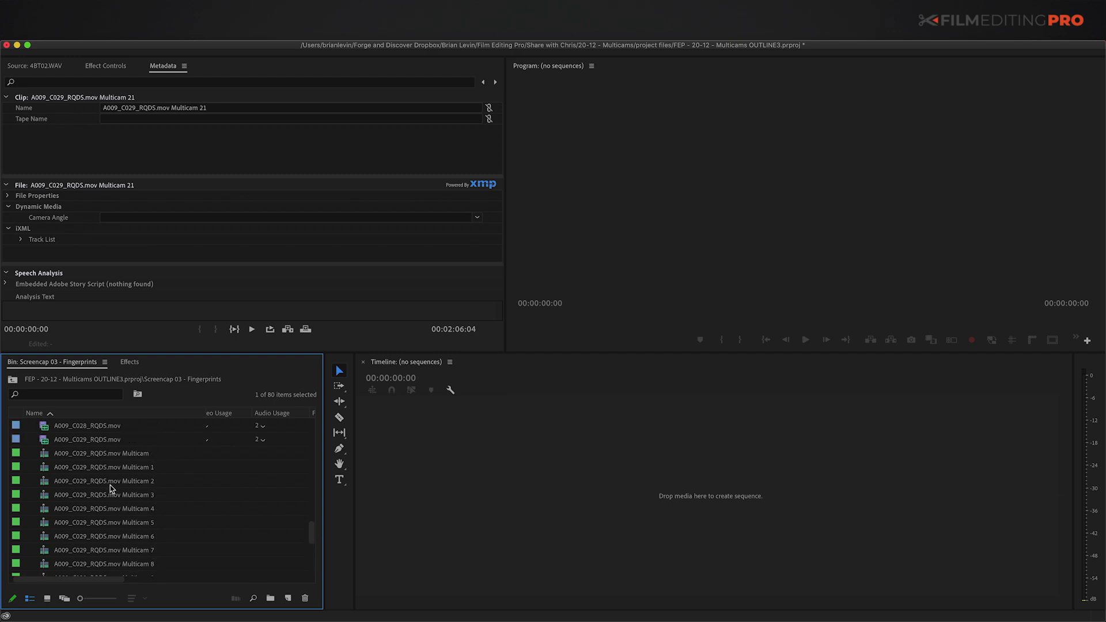
{"action": "left_click", "coordinate": [122, 470], "text": "shift"}
{"action": "key", "text": "Delete"}
Step: Build one timecode-synced multicam source sequence from all clips and open it in the timeline
{"action": "key", "text": "super+a"}
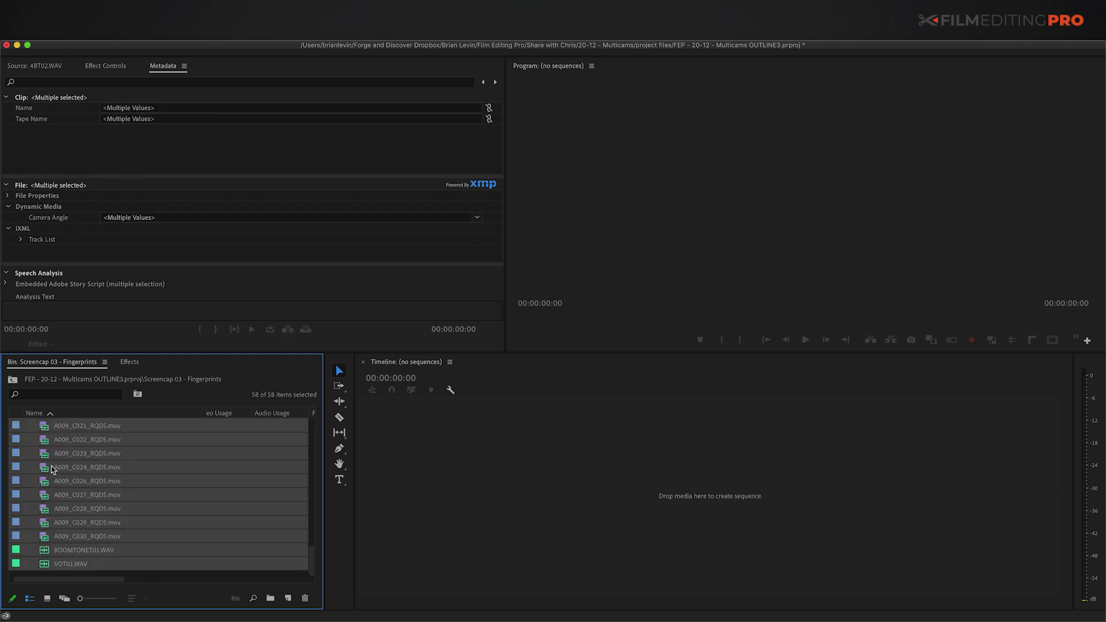
{"action": "right_click", "coordinate": [67, 469]}
{"action": "left_click", "coordinate": [106, 518]}
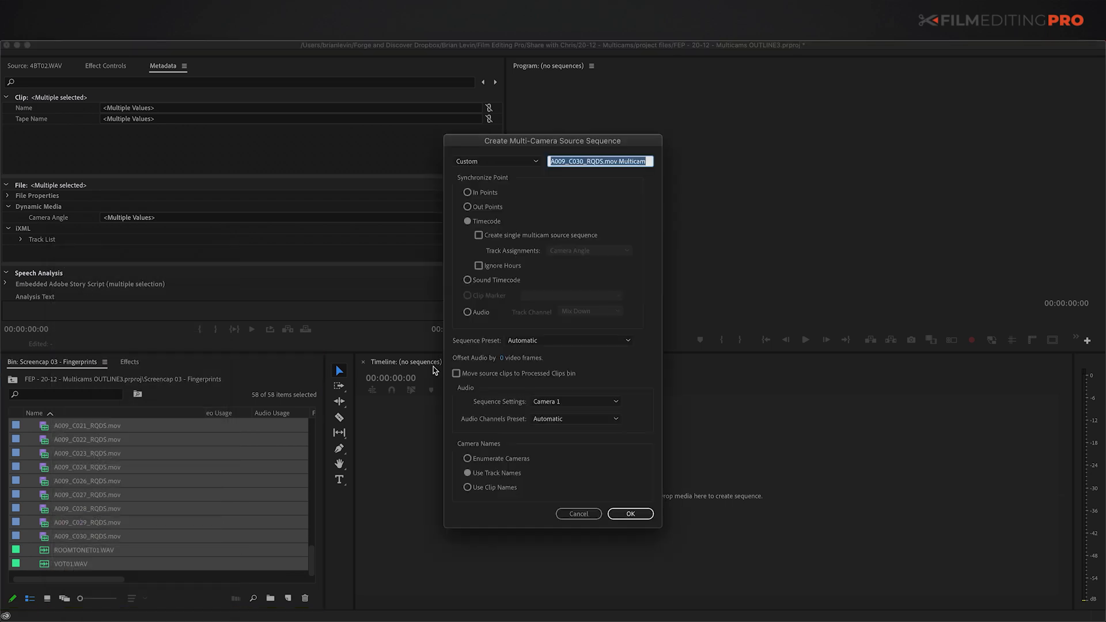
{"action": "left_click", "coordinate": [478, 224]}
{"action": "left_click", "coordinate": [516, 241]}
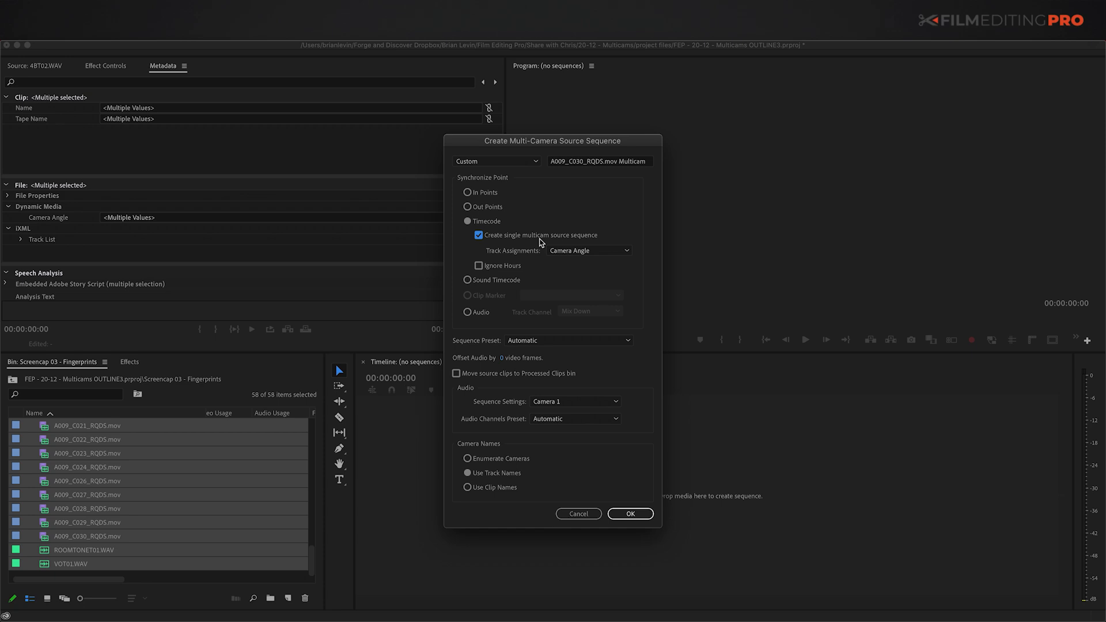
{"action": "left_click", "coordinate": [625, 515]}
{"action": "double_click", "coordinate": [44, 553]}
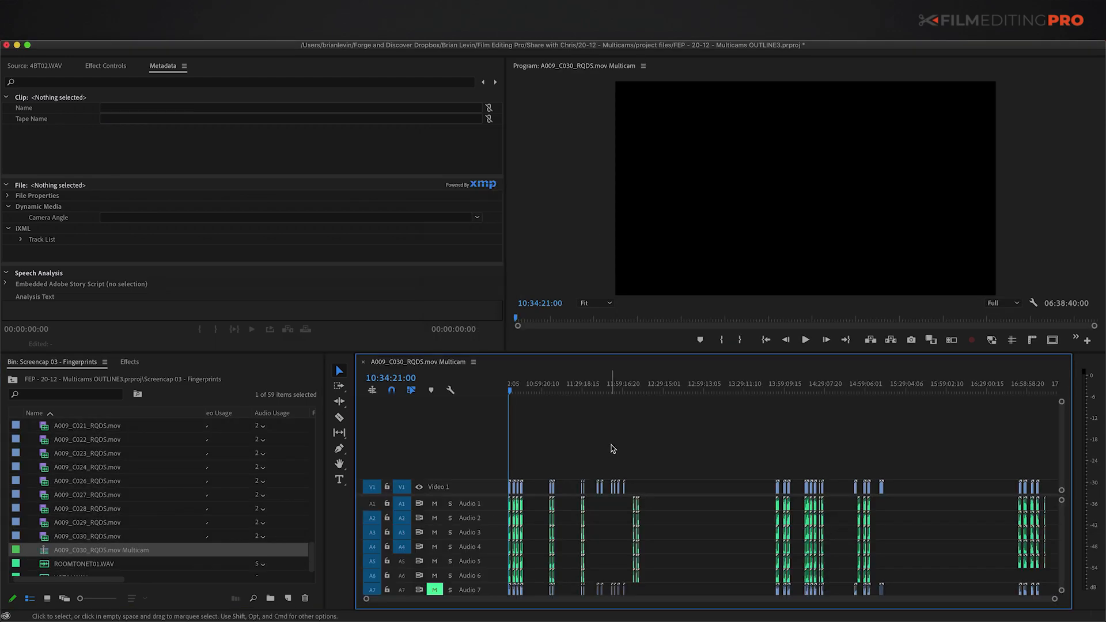
Step: Zoom and scrub the timeline to inspect synced clips around 12:06, 11:51 and 11:40
{"action": "left_click", "coordinate": [633, 483]}
{"action": "key", "text": "equal"}
{"action": "key", "text": "equal"}
{"action": "key", "text": "equal"}
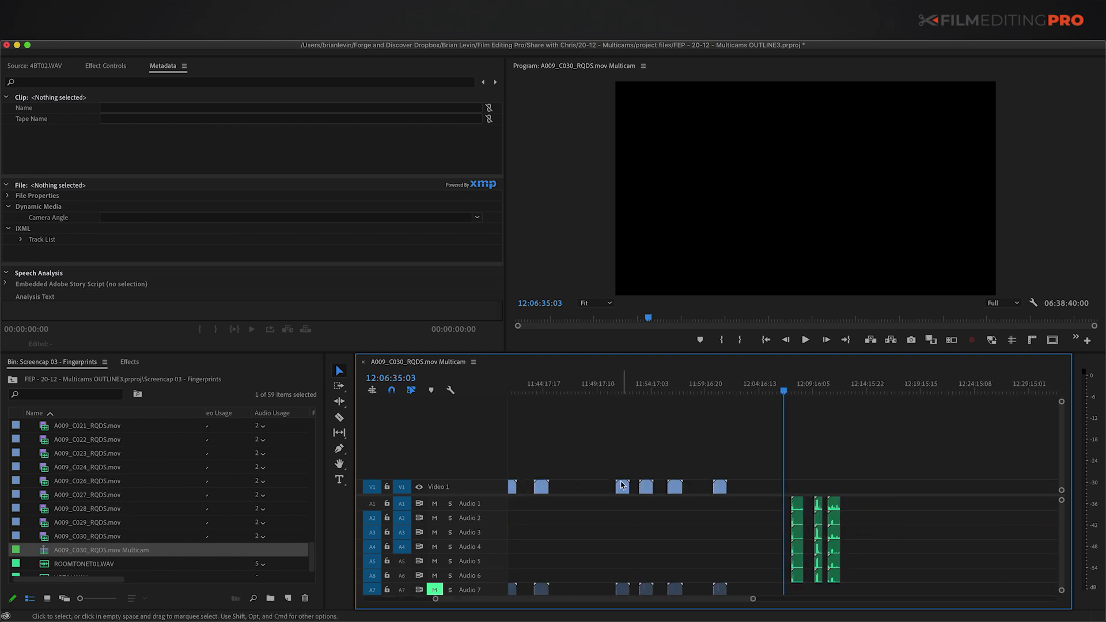
{"action": "left_click", "coordinate": [622, 485]}
{"action": "scroll", "coordinate": [745, 500], "scroll_direction": "left", "scroll_amount": 5}
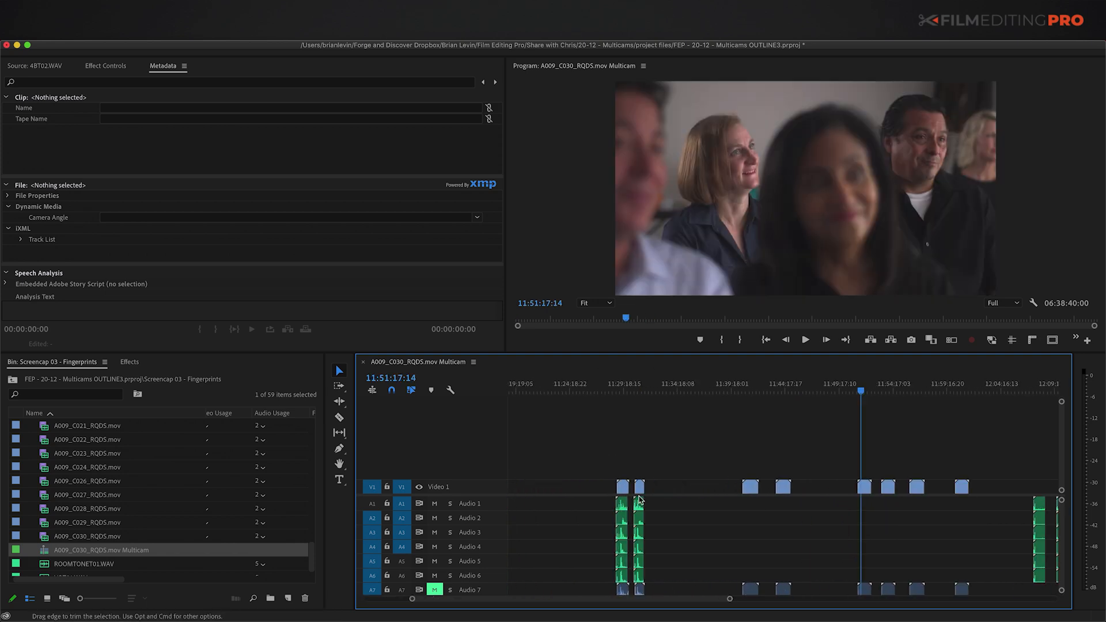
{"action": "left_click", "coordinate": [745, 501]}
{"action": "left_click_drag", "start_coordinate": [722, 499], "coordinate": [994, 578]}
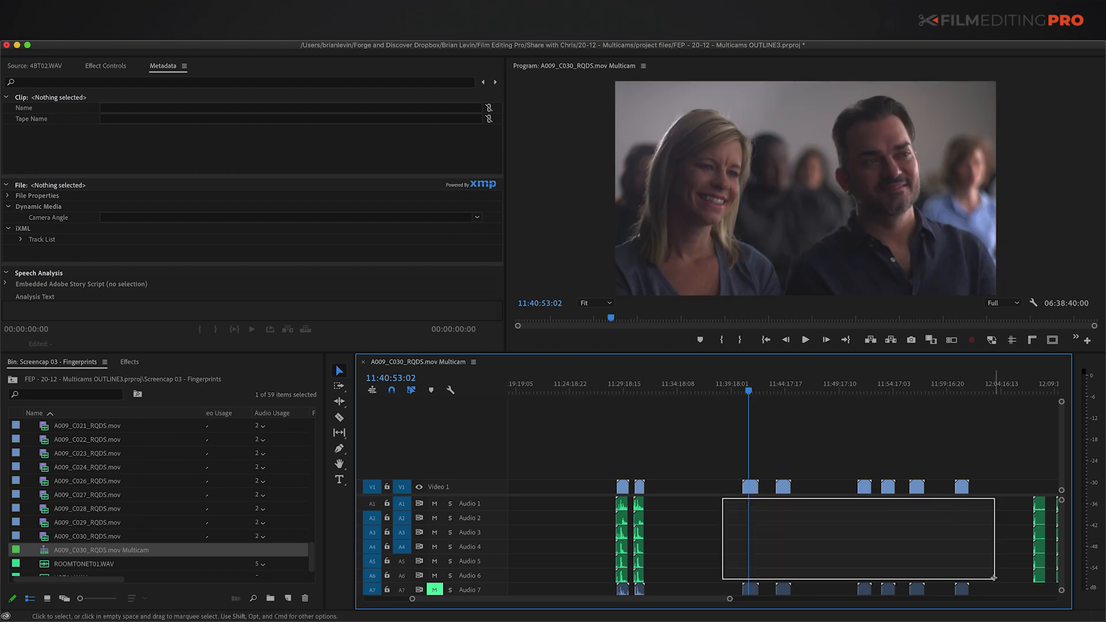
{"action": "scroll", "coordinate": [933, 572], "scroll_direction": "right", "scroll_amount": 6}
{"action": "left_click", "coordinate": [691, 506]}
{"action": "key", "text": "equal"}
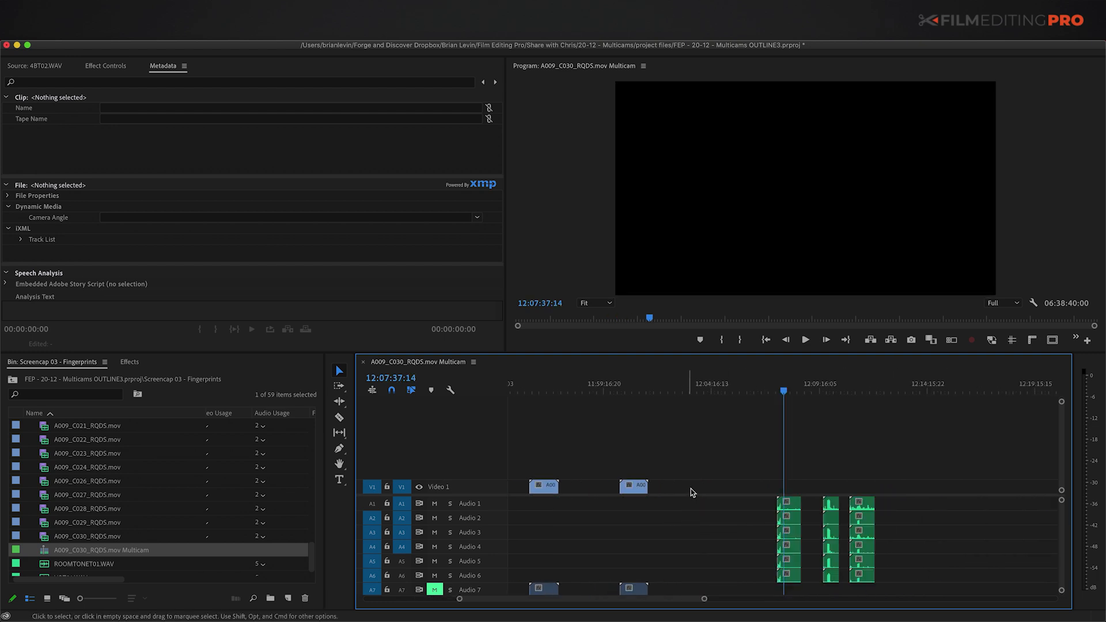
Step: Select the three audio clip groups, then jump to the A009_C022 slate near 14:51
{"action": "left_click_drag", "start_coordinate": [757, 469], "coordinate": [991, 595]}
{"action": "key", "text": "backslash"}
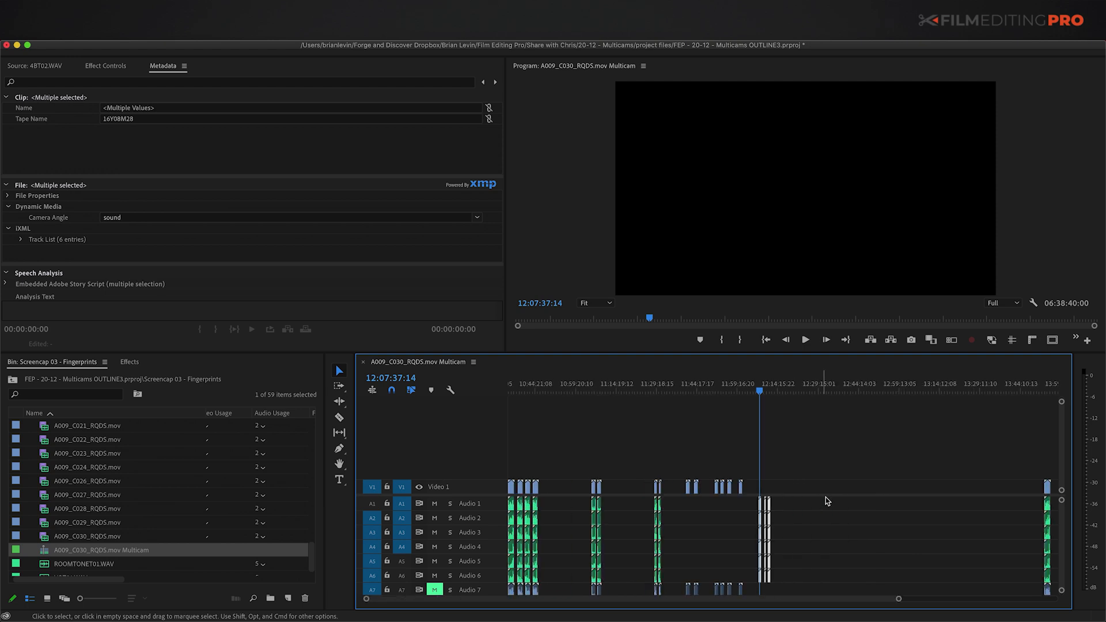
{"action": "key", "text": "minus"}
{"action": "left_click", "coordinate": [843, 490]}
{"action": "left_click", "coordinate": [855, 487]}
{"action": "key", "text": "equal"}
{"action": "key", "text": "equal"}
{"action": "key", "text": "equal"}
{"action": "key", "text": "equal"}
{"action": "key", "text": "equal"}
{"action": "left_click_drag", "start_coordinate": [807, 464], "coordinate": [873, 454]}
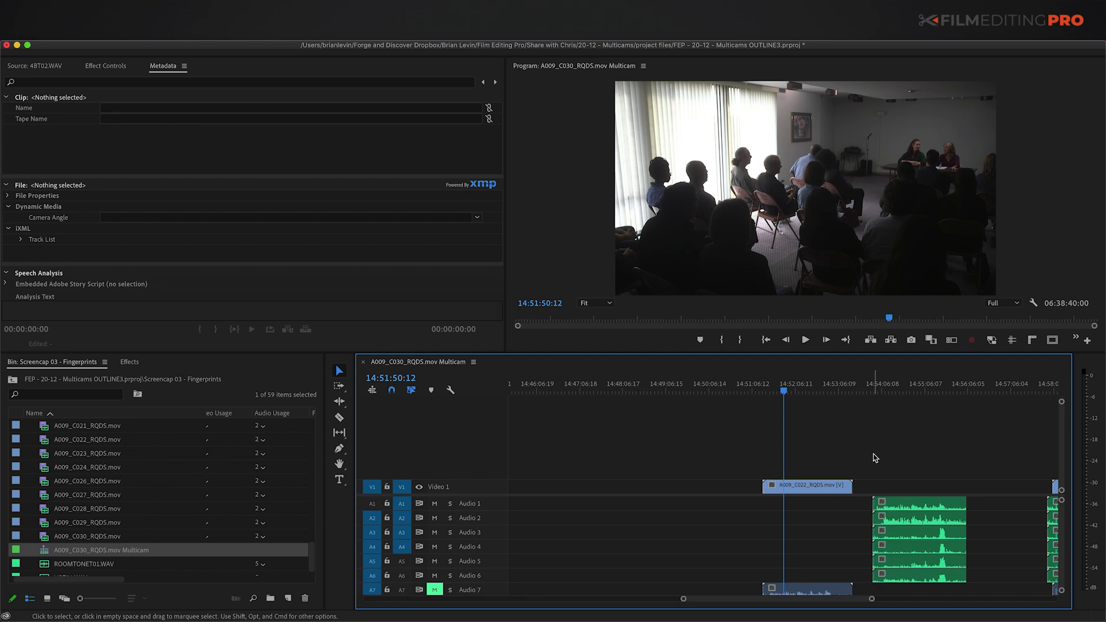
{"action": "key", "text": "Up"}
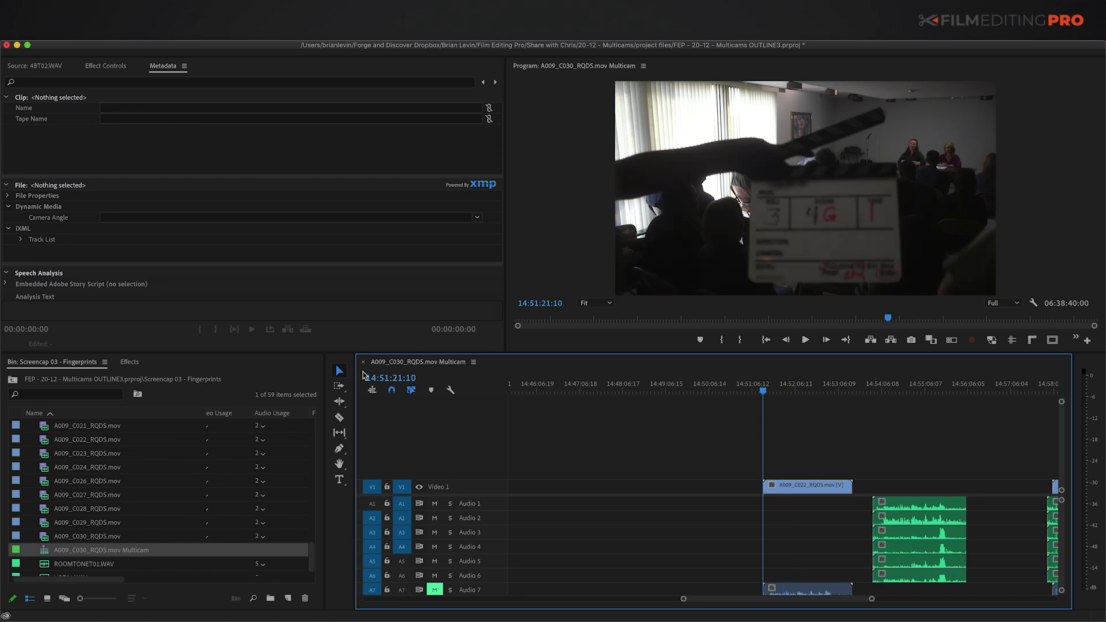
Step: Turn on Show Audio Names in the timeline display settings
{"action": "left_click", "coordinate": [450, 391]}
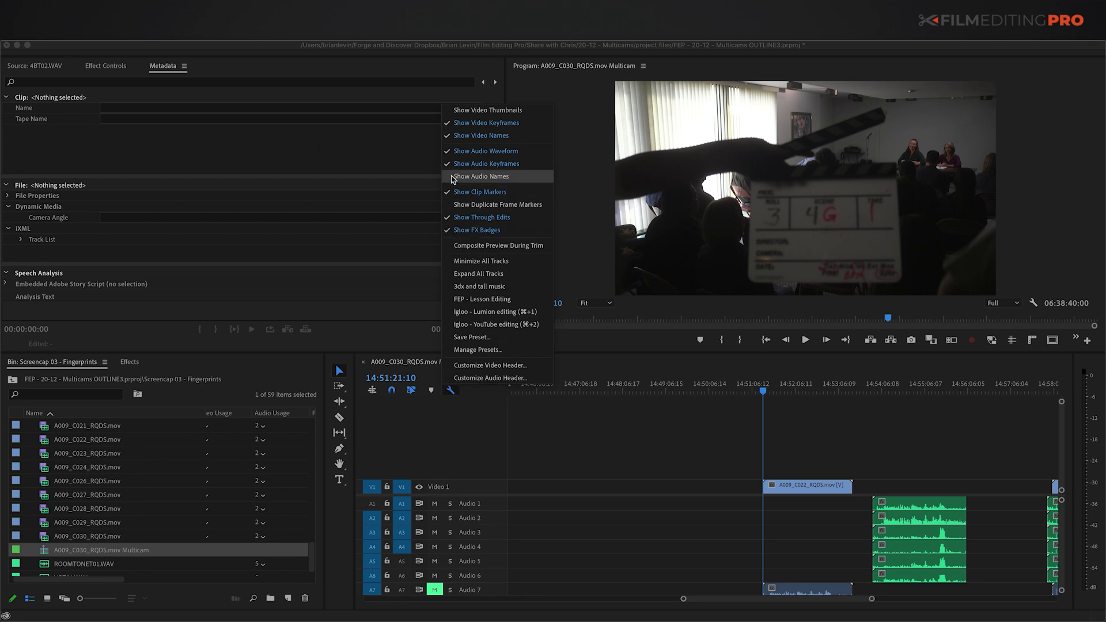
{"action": "left_click", "coordinate": [478, 181]}
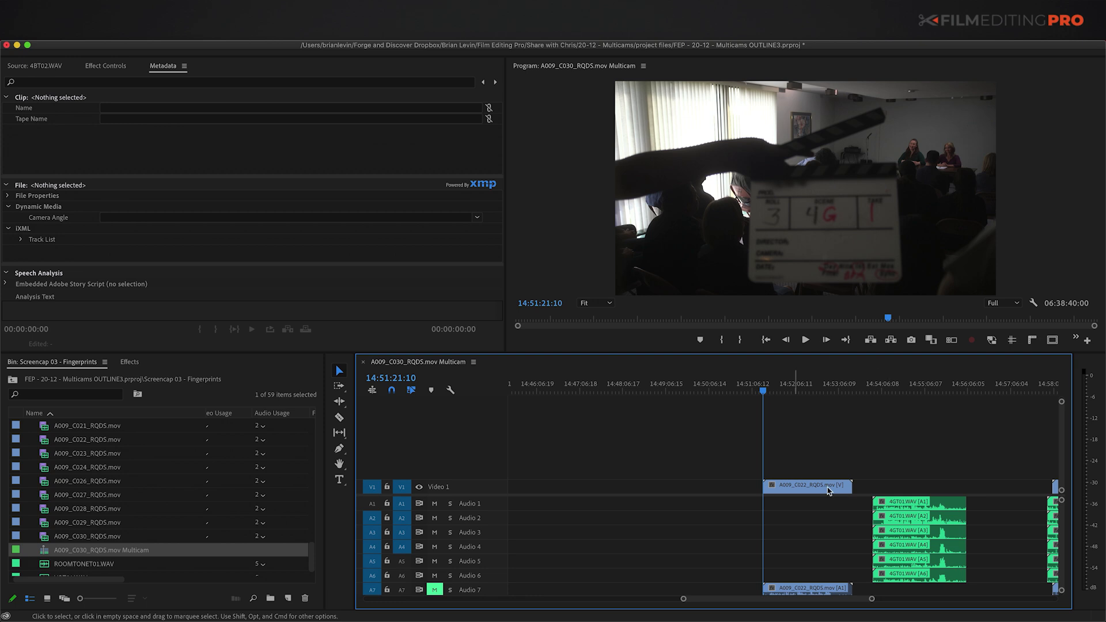
{"action": "key", "text": "minus"}
{"action": "key", "text": "minus"}
{"action": "key", "text": "minus"}
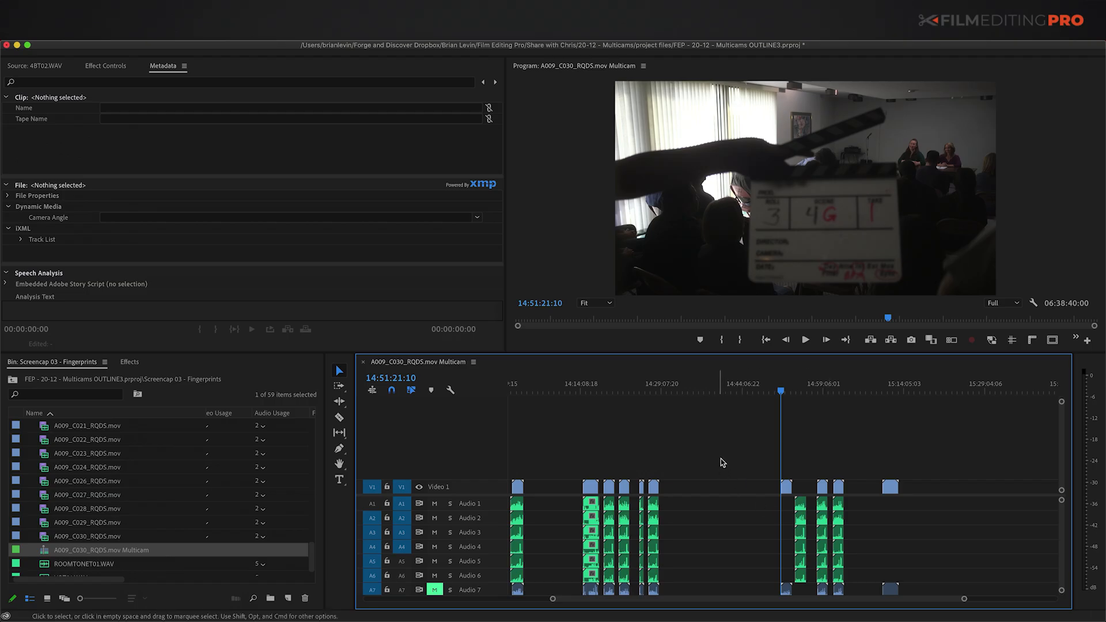
{"action": "key", "text": "backslash"}
{"action": "key", "text": "Home"}
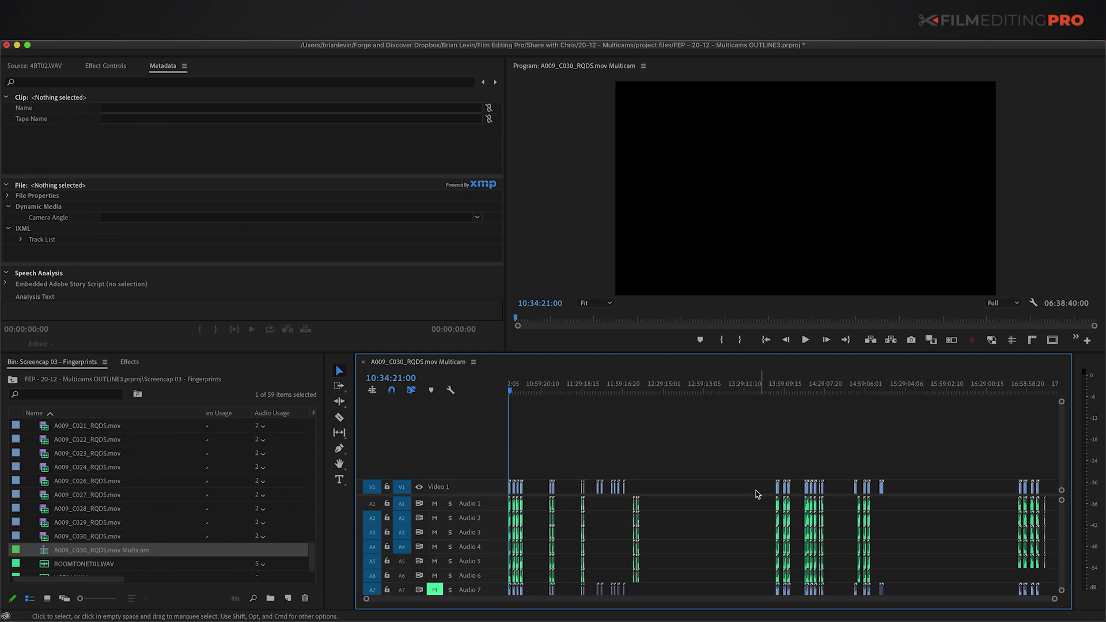
{"action": "key", "text": "equal"}
{"action": "key", "text": "equal"}
{"action": "key", "text": "equal"}
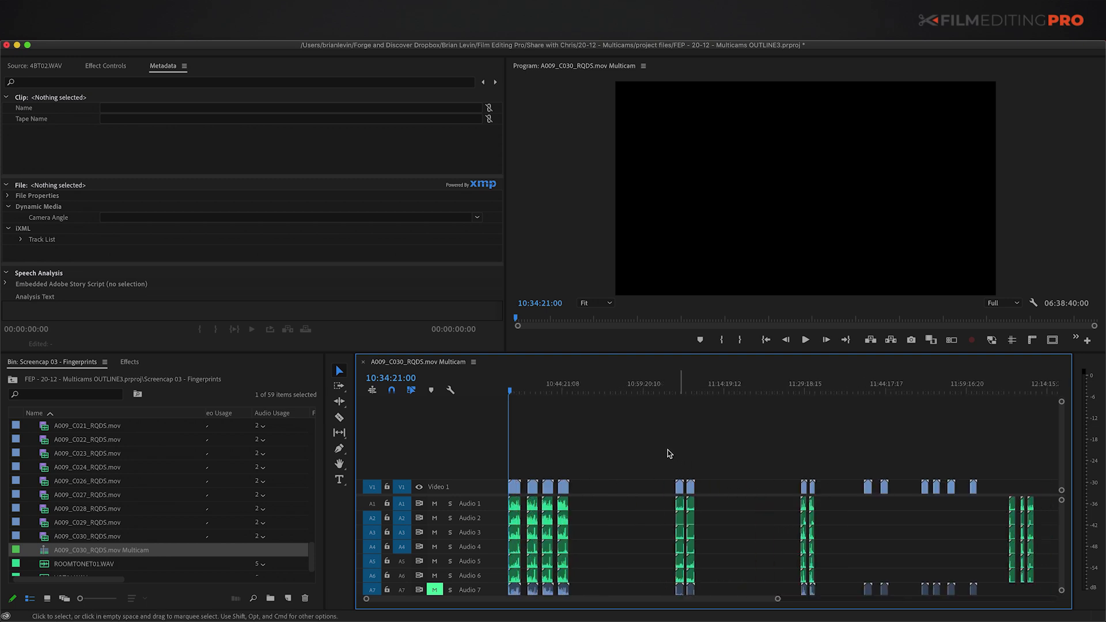
{"action": "left_click", "coordinate": [55, 555]}
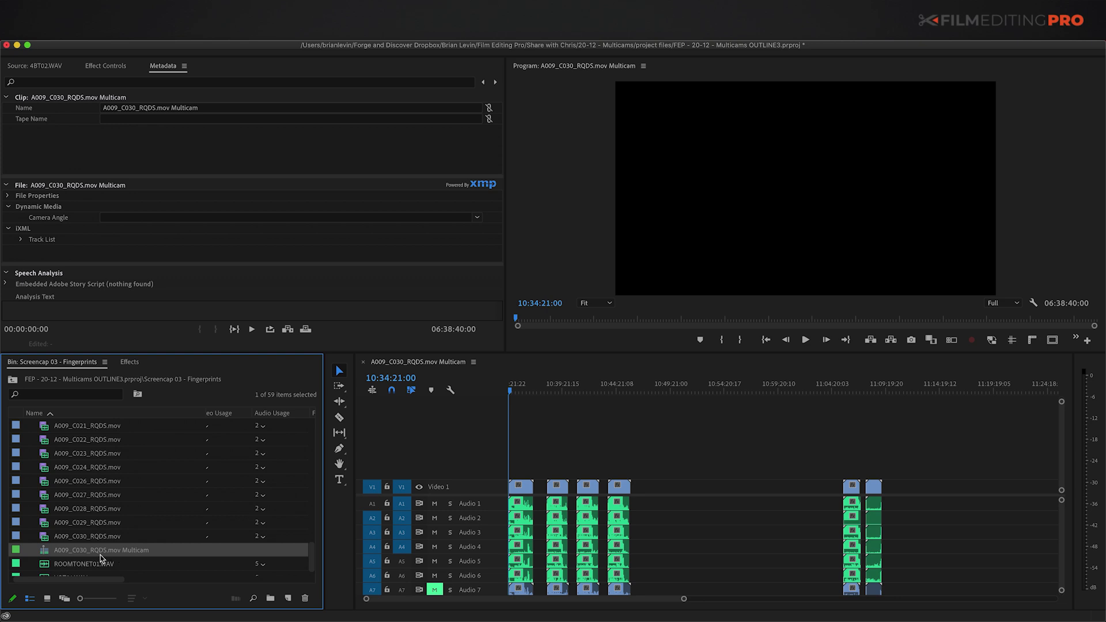
{"action": "left_click", "coordinate": [681, 422]}
{"action": "key", "text": "minus"}
{"action": "key", "text": "minus"}
{"action": "key", "text": "minus"}
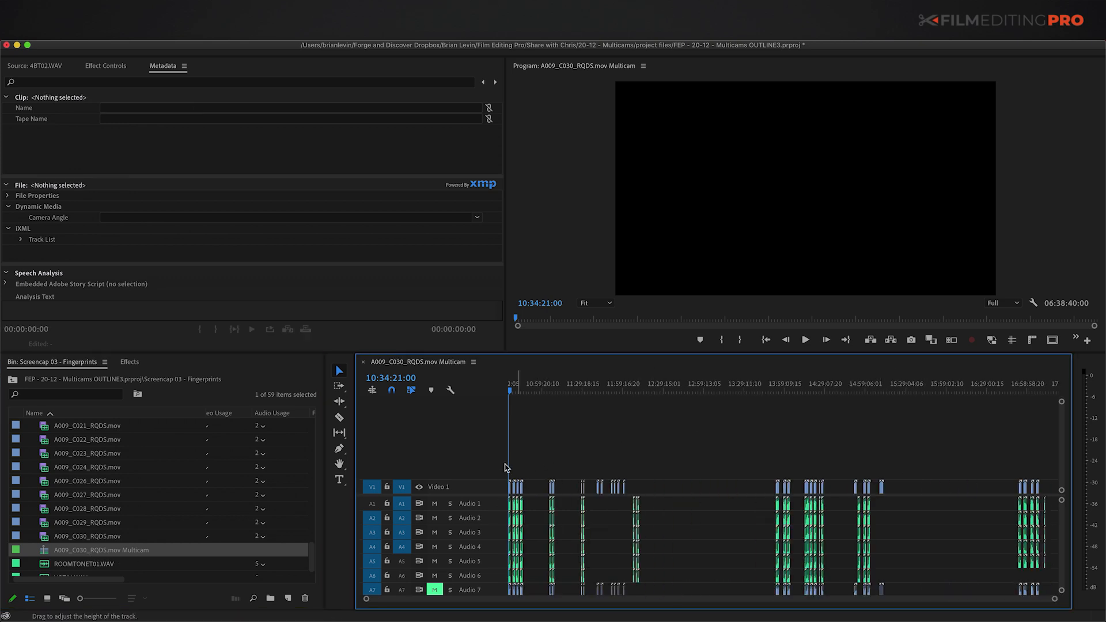
{"action": "key", "text": "equal"}
{"action": "key", "text": "equal"}
{"action": "key", "text": "equal"}
{"action": "left_click_drag", "start_coordinate": [515, 468], "coordinate": [657, 493]}
{"action": "key", "text": "minus"}
{"action": "key", "text": "minus"}
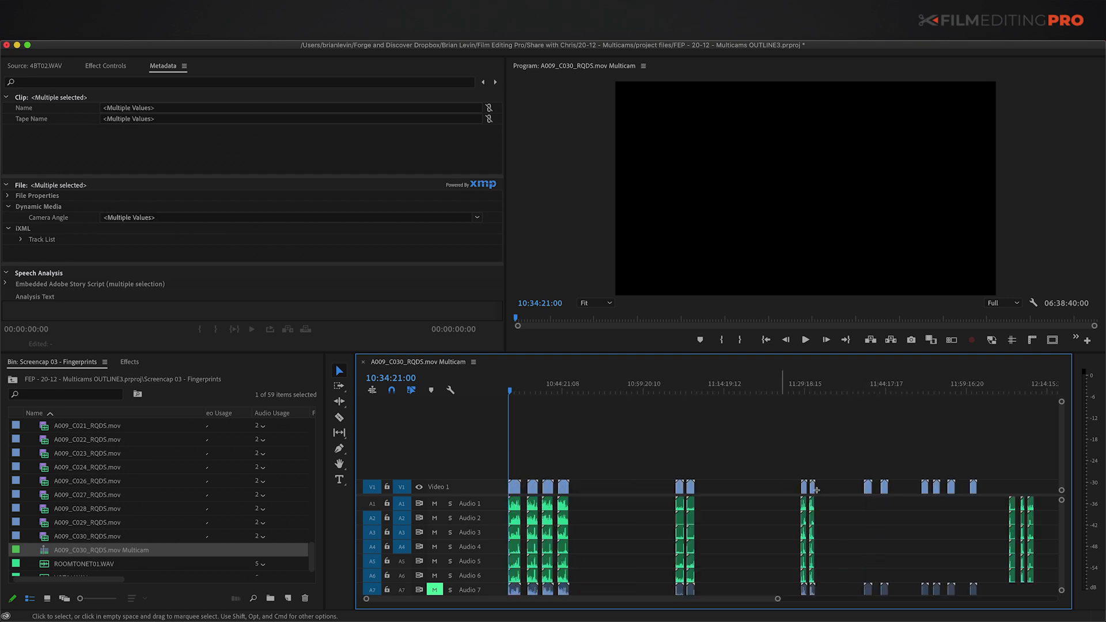
{"action": "left_click_drag", "start_coordinate": [816, 490], "coordinate": [820, 491]}
{"action": "scroll", "coordinate": [918, 481], "scroll_direction": "right", "scroll_amount": 5}
{"action": "key", "text": "minus"}
{"action": "key", "text": "minus"}
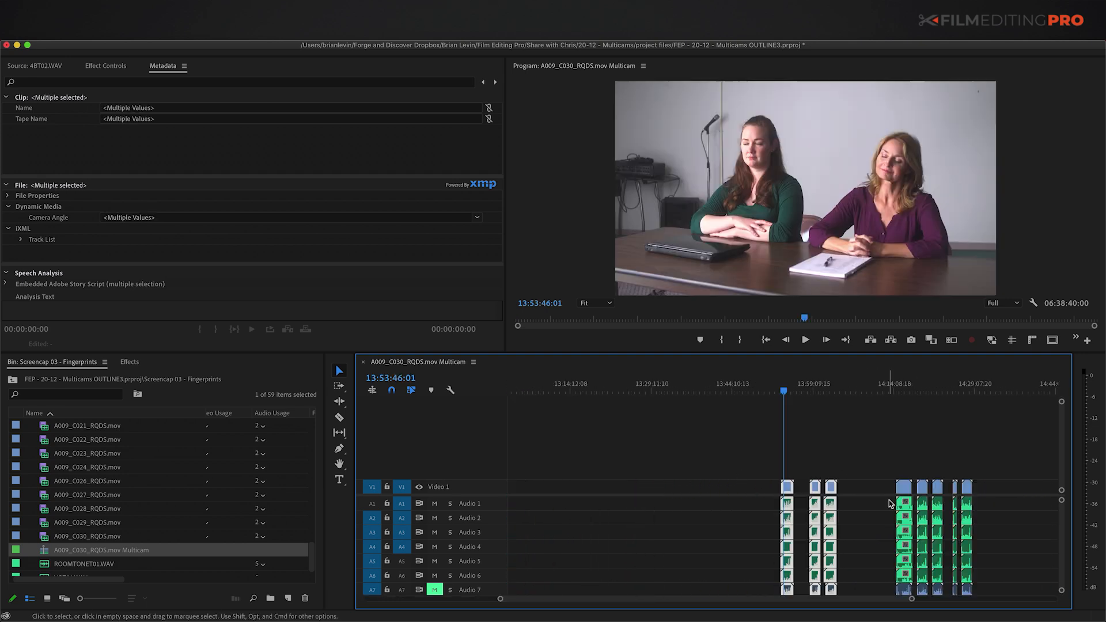
{"action": "left_click_drag", "start_coordinate": [886, 463], "coordinate": [979, 496]}
{"action": "key", "text": "minus"}
{"action": "key", "text": "minus"}
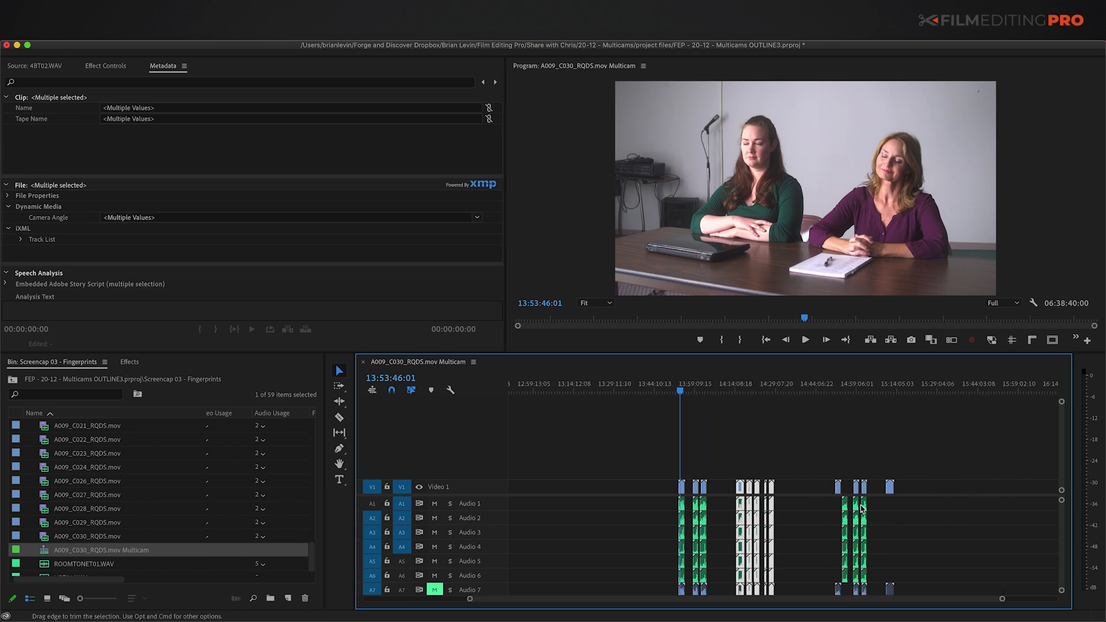
{"action": "key", "text": "grave"}
{"action": "left_click_drag", "start_coordinate": [817, 466], "coordinate": [859, 496]}
{"action": "key", "text": "minus"}
{"action": "key", "text": "Down"}
{"action": "left_click_drag", "start_coordinate": [754, 455], "coordinate": [945, 539]}
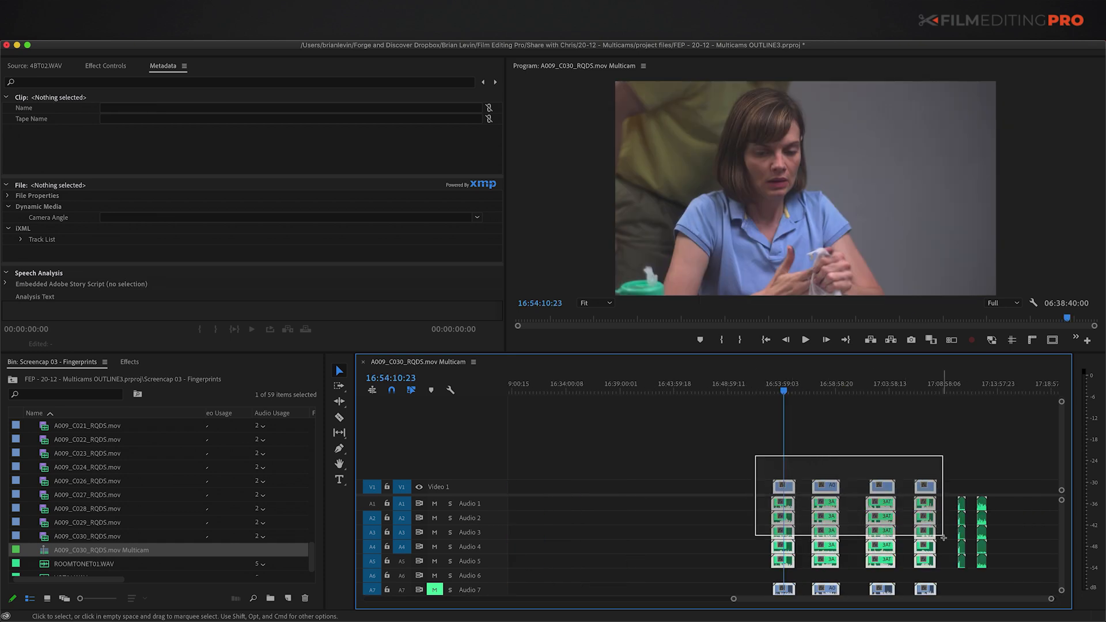
{"action": "left_click", "coordinate": [693, 483]}
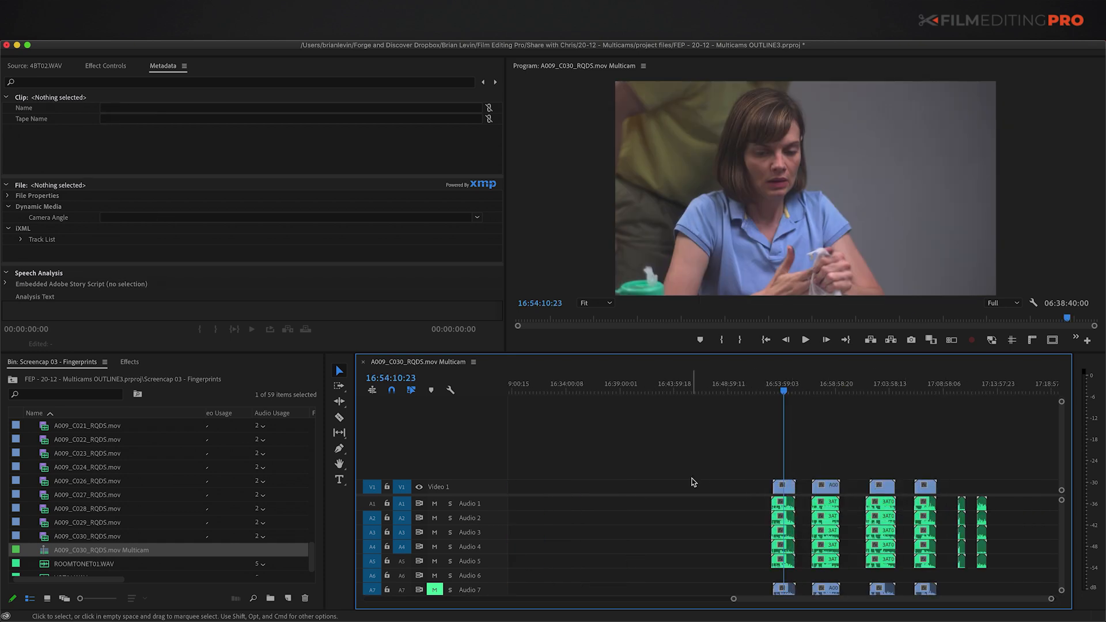
{"action": "key", "text": "backslash"}
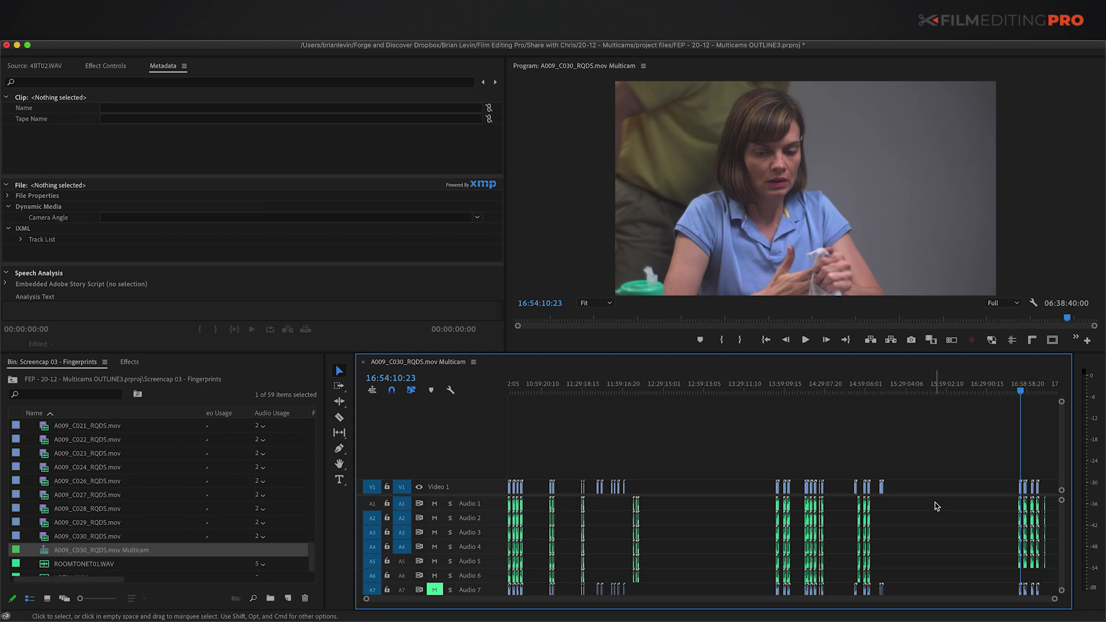
{"action": "left_click", "coordinate": [642, 483]}
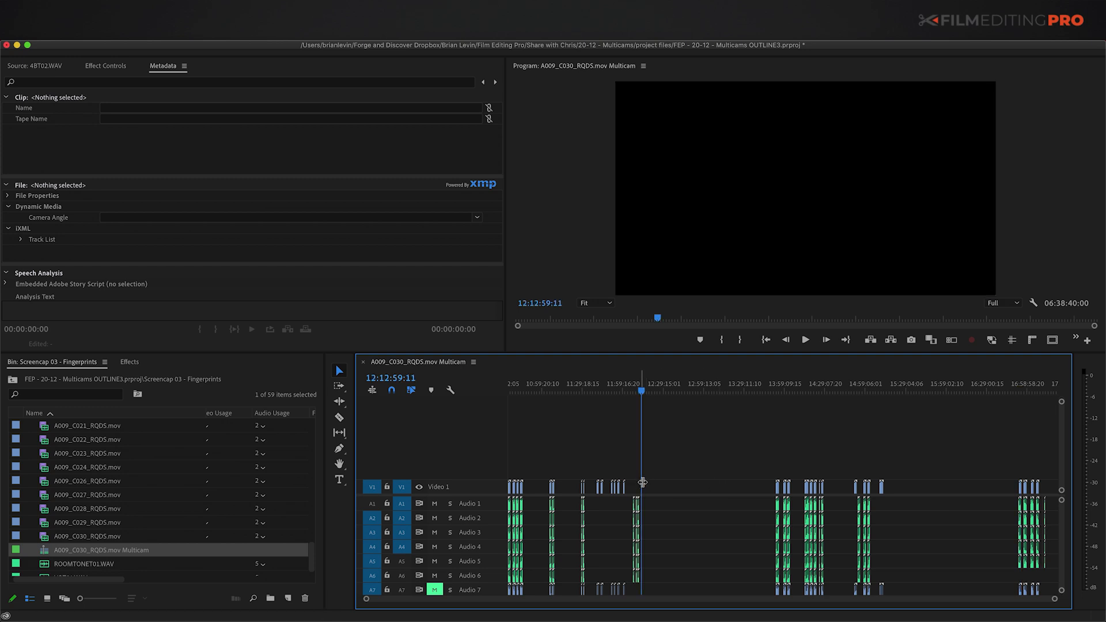
Step: Select six V1 video clips and scrub through the first one to preview it
{"action": "key", "text": "equal"}
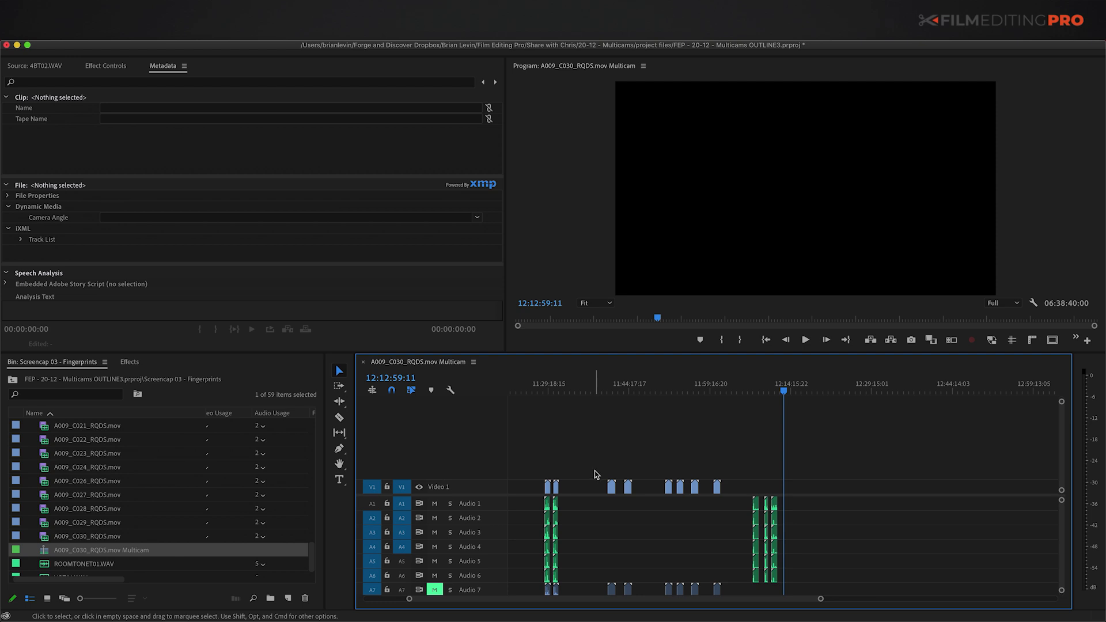
{"action": "left_click_drag", "start_coordinate": [594, 468], "coordinate": [719, 498]}
{"action": "left_click", "coordinate": [611, 489]}
{"action": "key", "text": "equal"}
{"action": "key", "text": "equal"}
{"action": "key", "text": "equal"}
{"action": "left_click_drag", "start_coordinate": [761, 391], "coordinate": [783, 400]}
{"action": "key", "text": "minus"}
{"action": "key", "text": "minus"}
{"action": "key", "text": "minus"}
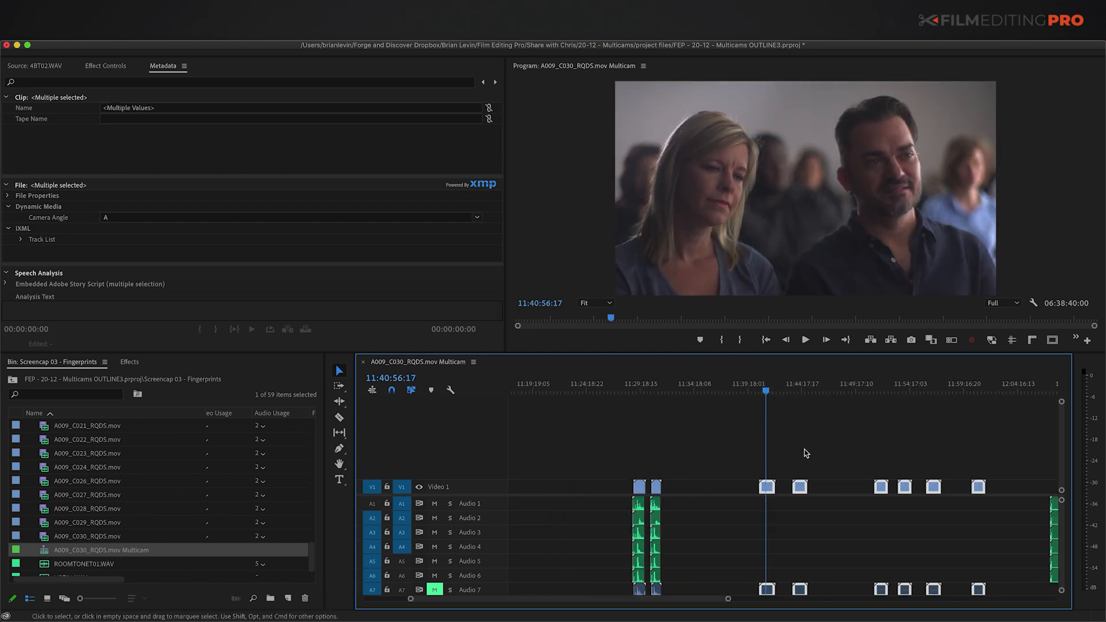
{"action": "key", "text": "Up"}
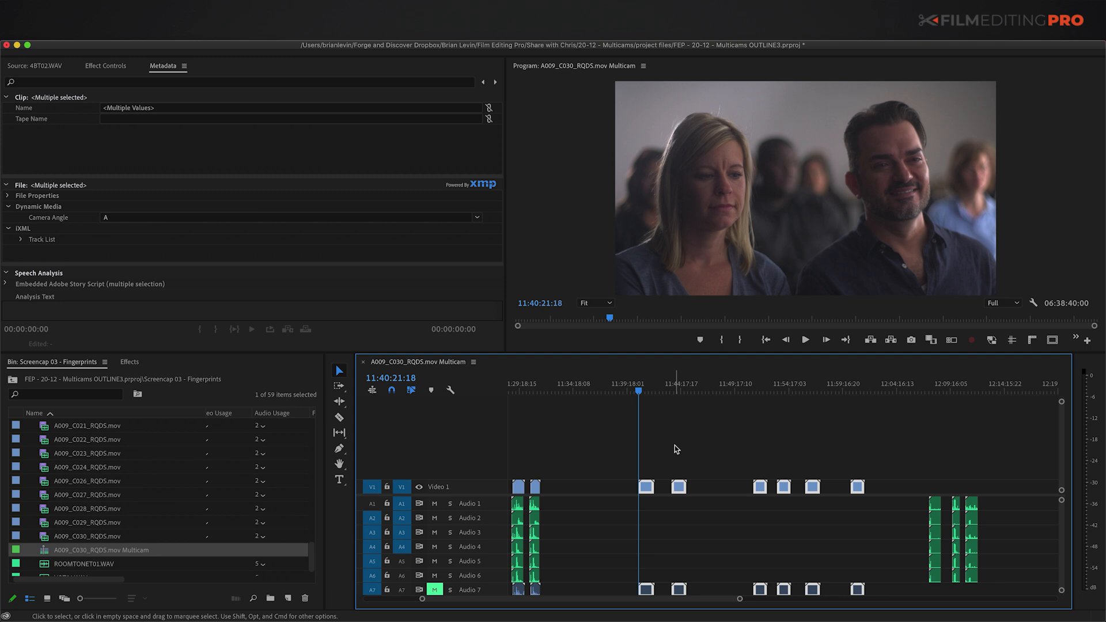
Step: Select the A1–A6 audio clips near 12:09, then zoom in on the ROOMTONE01 clips
{"action": "left_click_drag", "start_coordinate": [921, 464], "coordinate": [979, 581]}
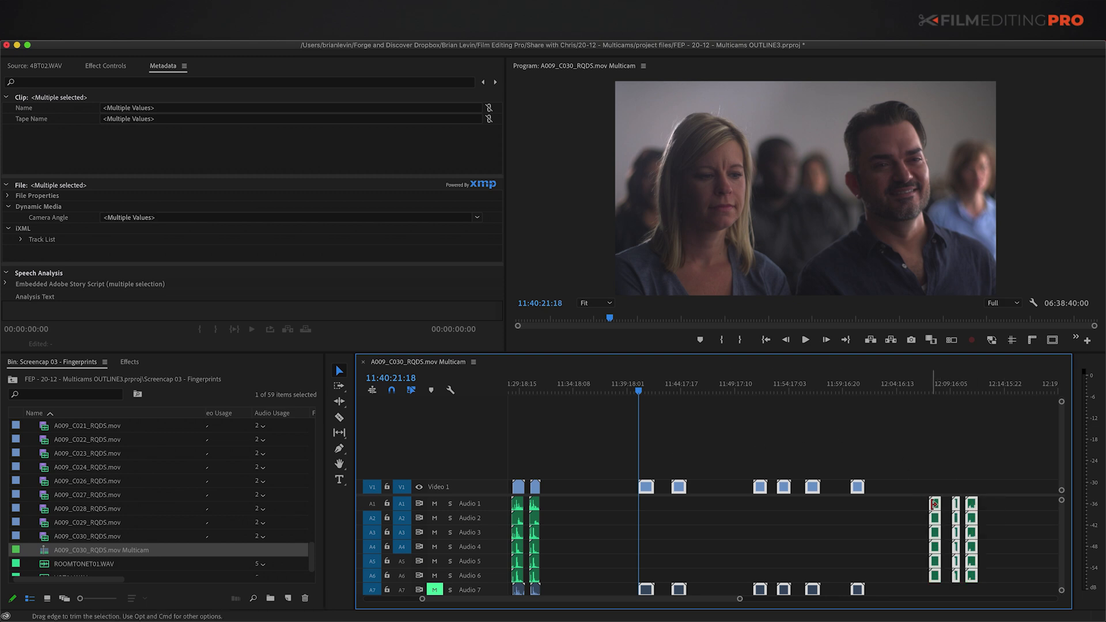
{"action": "key", "text": "grave"}
{"action": "key", "text": "equal"}
{"action": "key", "text": "equal"}
{"action": "key", "text": "equal"}
{"action": "key", "text": "equal"}
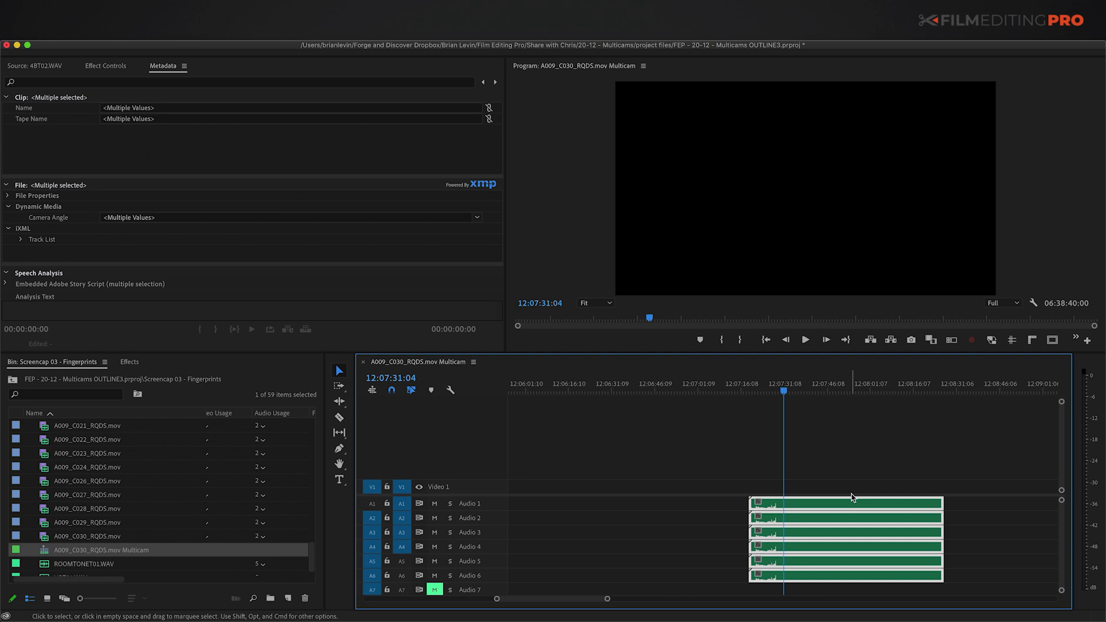
{"action": "key", "text": "minus"}
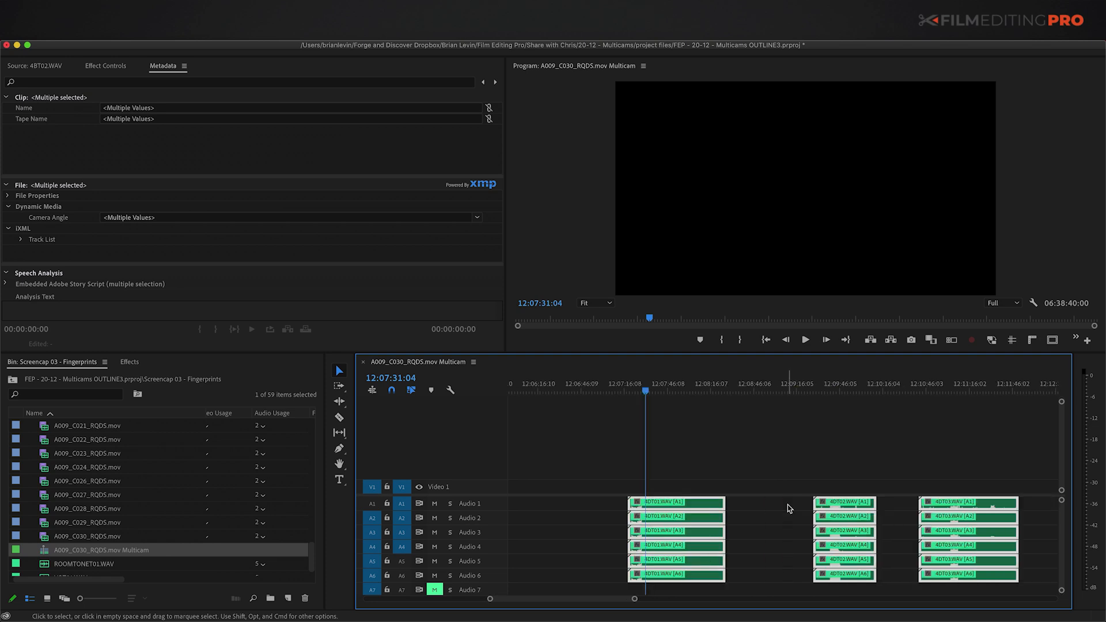
{"action": "key", "text": "minus"}
{"action": "key", "text": "minus"}
{"action": "key", "text": "minus"}
{"action": "key", "text": "minus"}
{"action": "key", "text": "minus"}
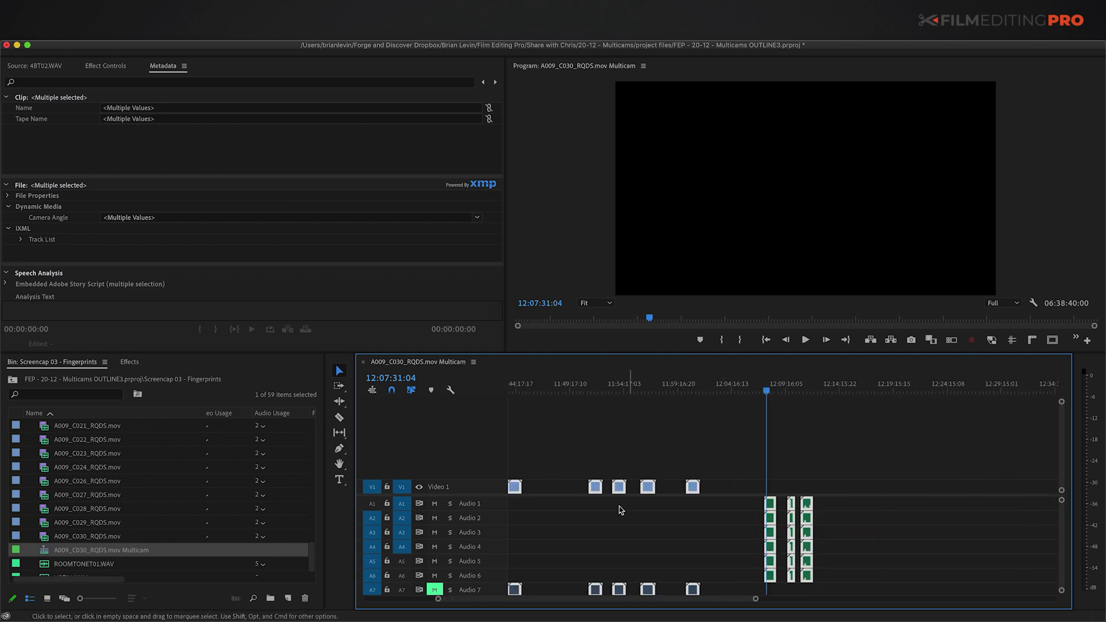
{"action": "key", "text": "backslash"}
{"action": "key", "text": "equal"}
{"action": "key", "text": "equal"}
{"action": "key", "text": "equal"}
{"action": "key", "text": "equal"}
{"action": "key", "text": "equal"}
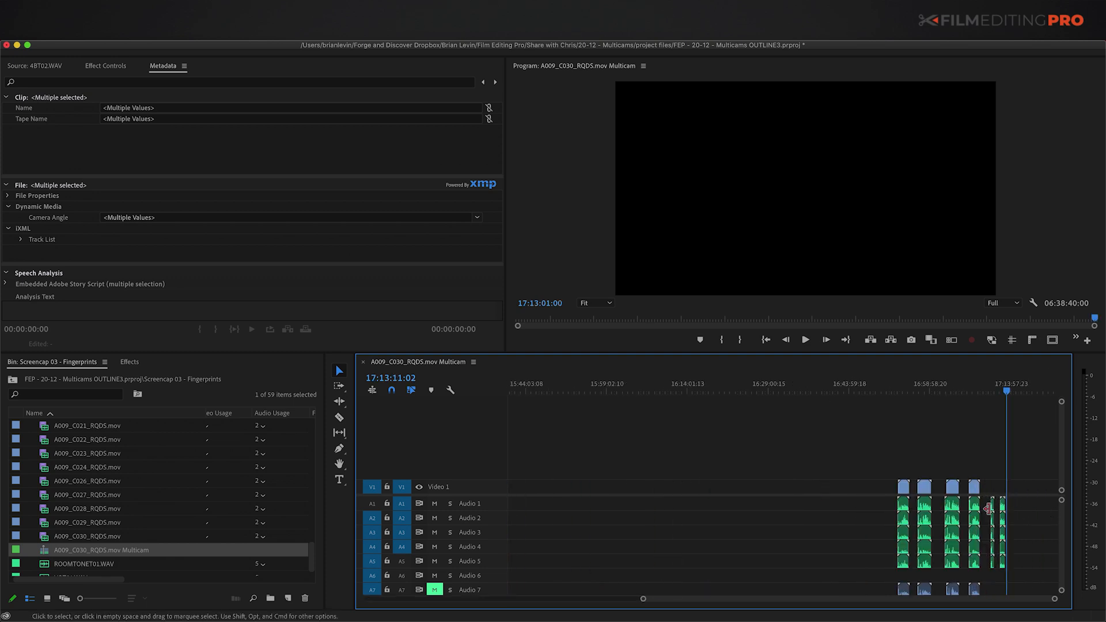
{"action": "key", "text": "backslash"}
{"action": "key", "text": "equal"}
{"action": "key", "text": "equal"}
{"action": "key", "text": "equal"}
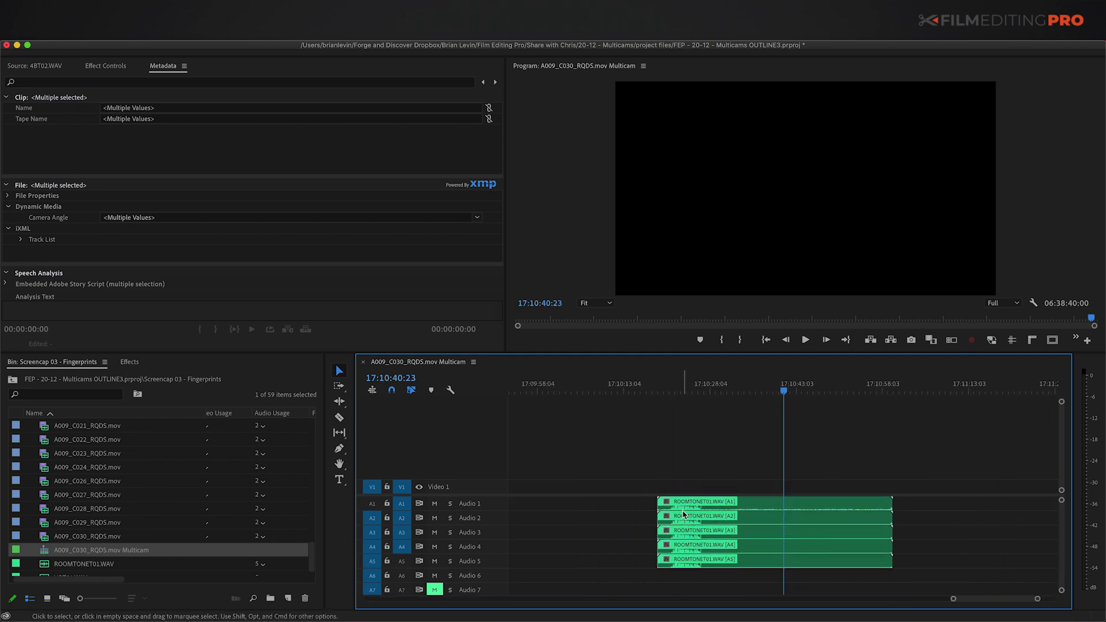
{"action": "key", "text": "minus"}
{"action": "key", "text": "minus"}
Step: Zoom in on the final clips and select the two right-hand audio clip groups
{"action": "scroll", "coordinate": [873, 518], "scroll_direction": "right", "scroll_amount": 5}
{"action": "key", "text": "backslash"}
{"action": "key", "text": "equal"}
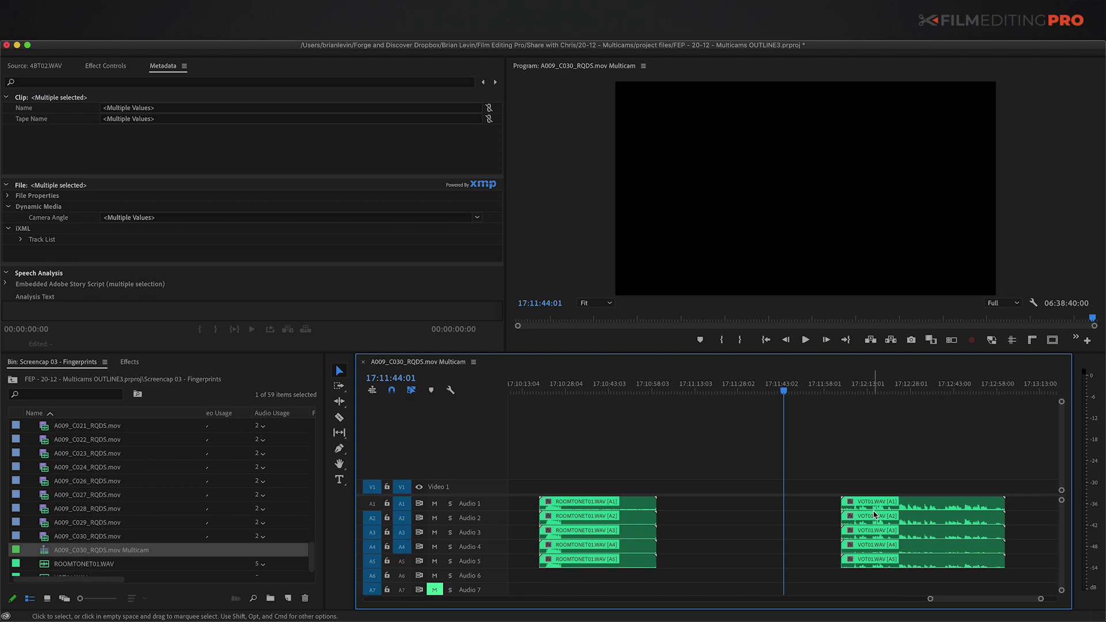
{"action": "key", "text": "minus"}
{"action": "key", "text": "minus"}
{"action": "key", "text": "minus"}
{"action": "key", "text": "minus"}
{"action": "key", "text": "minus"}
{"action": "key", "text": "equal"}
{"action": "key", "text": "equal"}
{"action": "key", "text": "equal"}
{"action": "key", "text": "equal"}
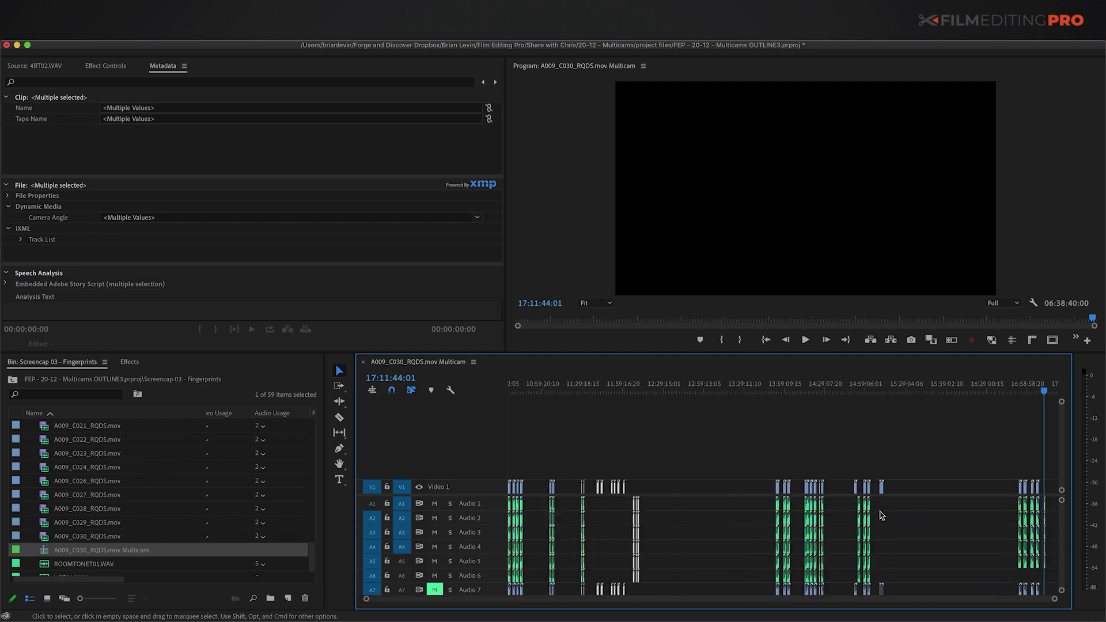
{"action": "left_click_drag", "start_coordinate": [787, 480], "coordinate": [852, 534]}
{"action": "key", "text": "minus"}
{"action": "key", "text": "minus"}
{"action": "key", "text": "minus"}
{"action": "key", "text": "minus"}
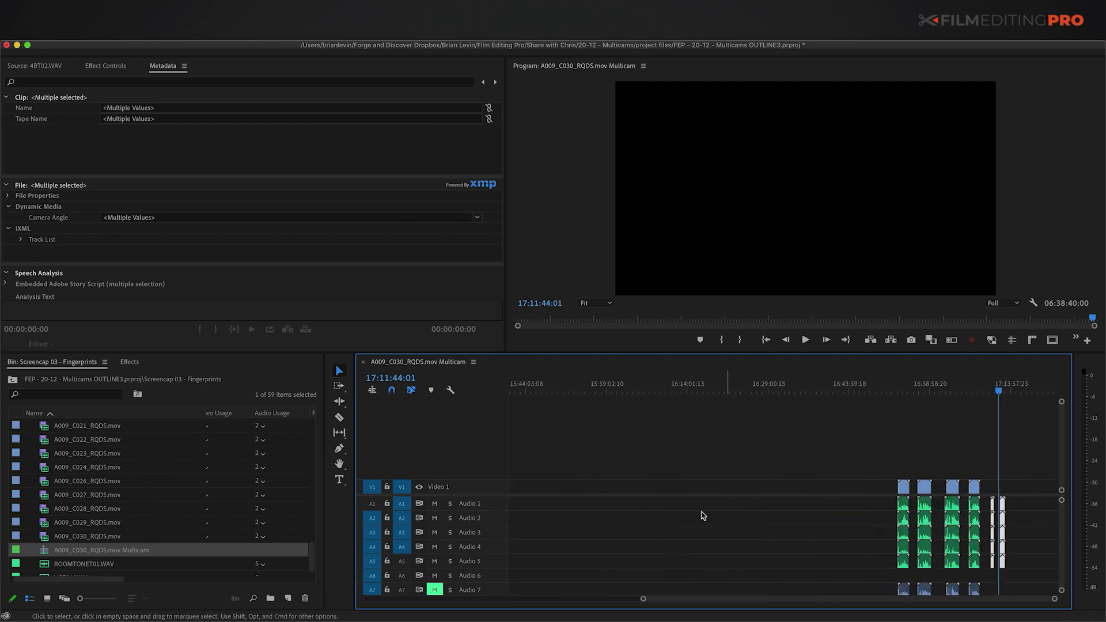
Step: Check the clips around 15:11:29:02 and 14:54 to find the camera clip without audio
{"action": "left_click", "coordinate": [881, 384]}
{"action": "key", "text": "equal"}
{"action": "key", "text": "equal"}
{"action": "key", "text": "equal"}
{"action": "key", "text": "equal"}
{"action": "left_click_drag", "start_coordinate": [735, 461], "coordinate": [789, 515]}
{"action": "key", "text": "minus"}
{"action": "scroll", "coordinate": [734, 519], "scroll_direction": "left", "scroll_amount": 5}
{"action": "left_click_drag", "start_coordinate": [757, 469], "coordinate": [813, 531]}
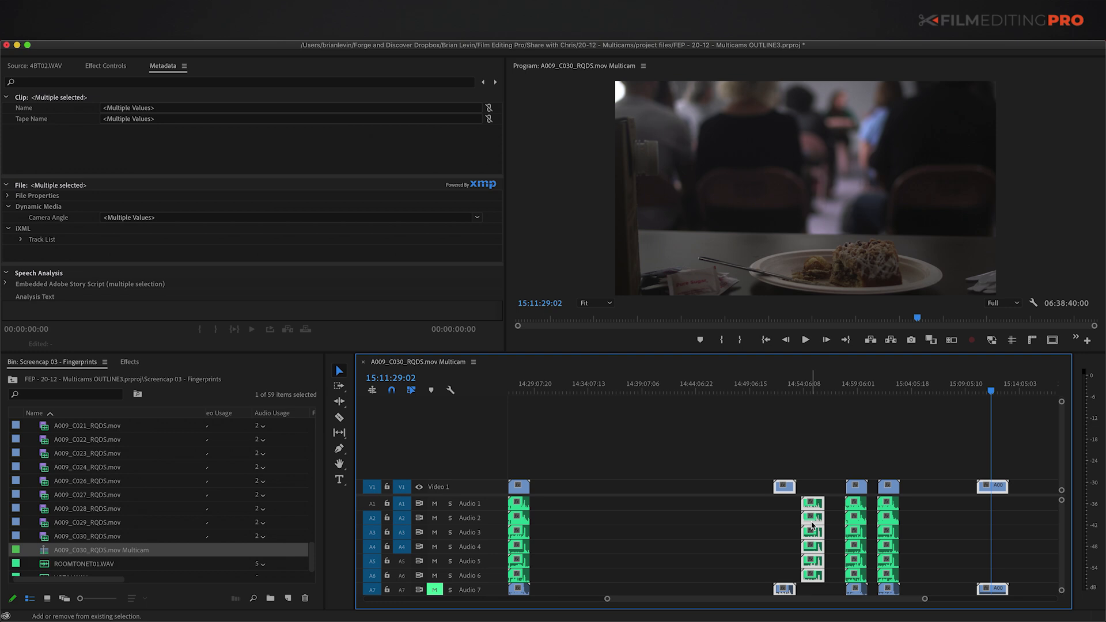
{"action": "left_click", "coordinate": [813, 525], "text": "shift"}
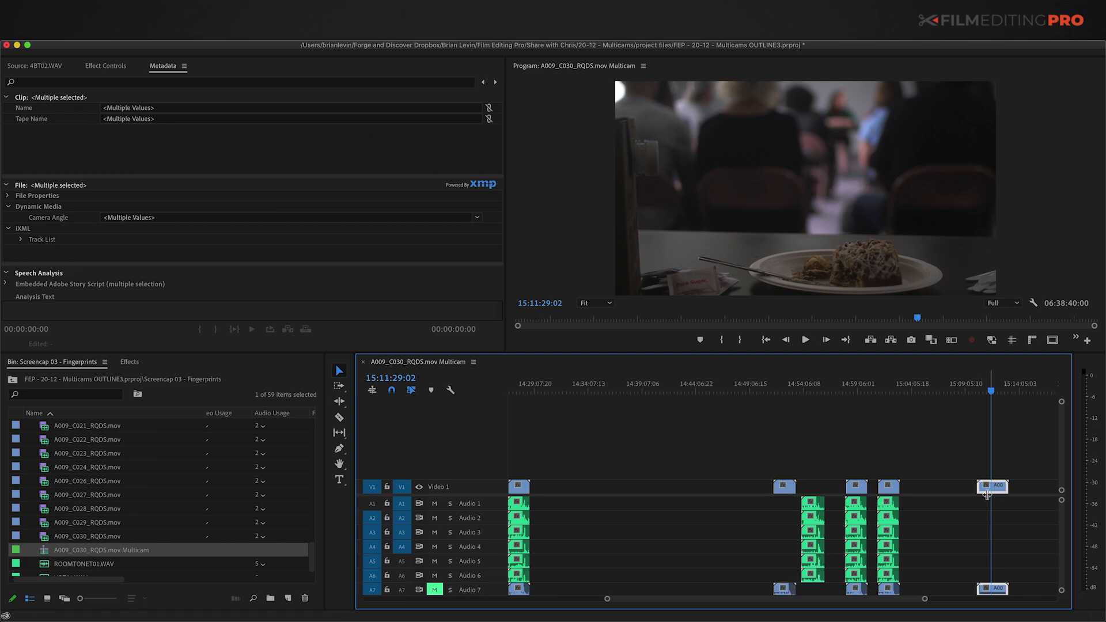
{"action": "key", "text": "equal"}
{"action": "scroll", "coordinate": [930, 464], "scroll_direction": "right", "scroll_amount": 5}
{"action": "key", "text": "minus"}
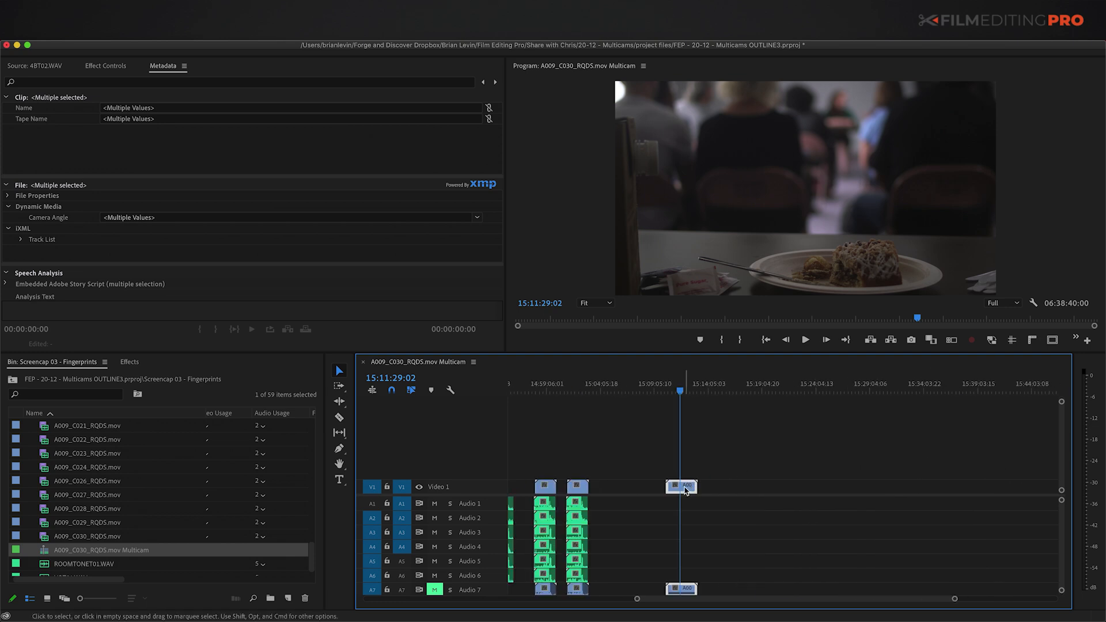
Step: Label the A009_C026 clip Dark Green - F
{"action": "right_click", "coordinate": [684, 488]}
{"action": "mouse_move", "coordinate": [735, 358]}
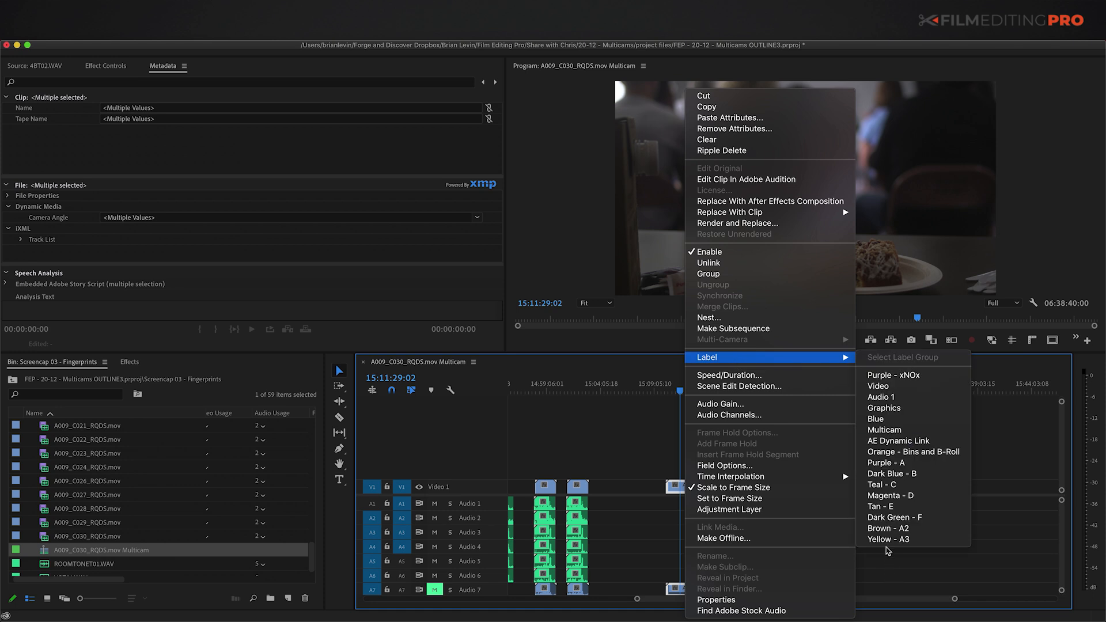
{"action": "left_click", "coordinate": [887, 517]}
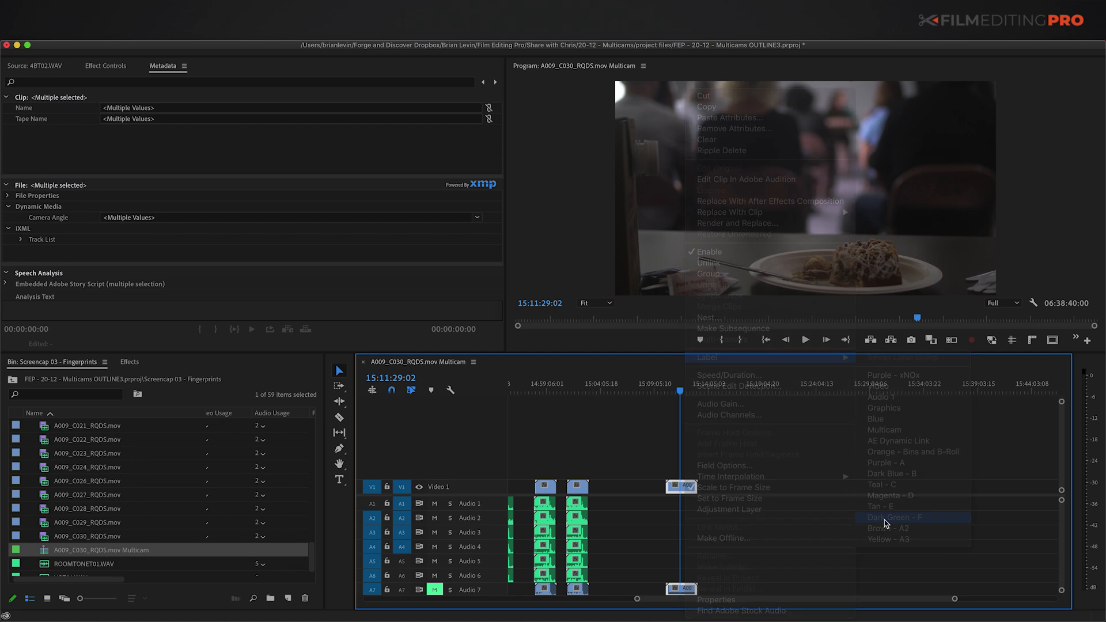
{"action": "left_click", "coordinate": [832, 503]}
Step: Select all dark-green clips in the bin and move them into a new bin named '_no sync'
{"action": "key", "text": "grave"}
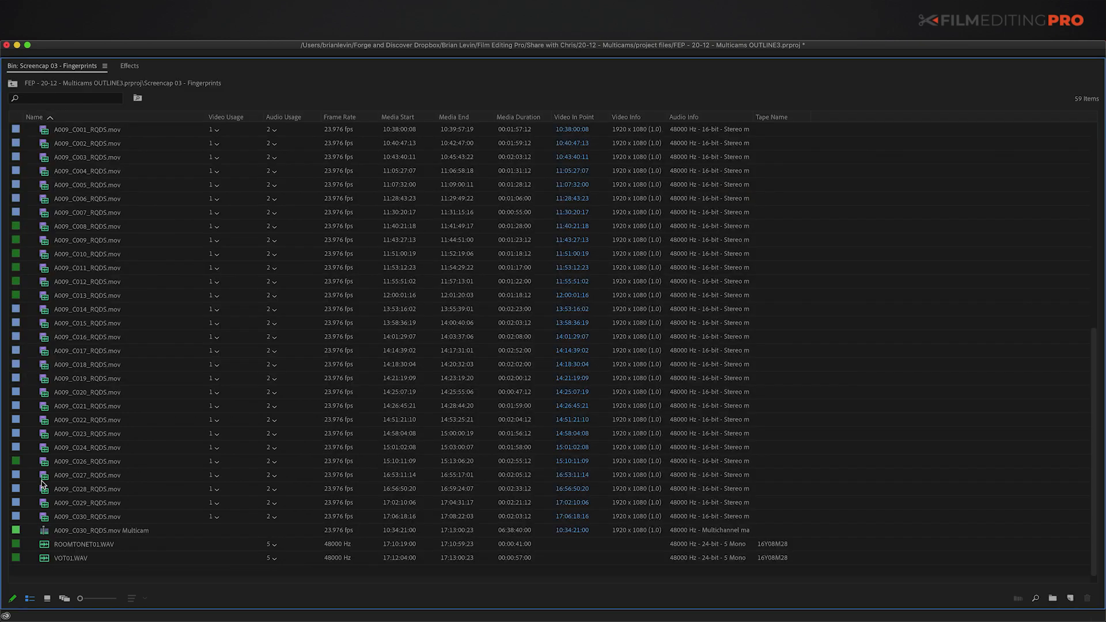
{"action": "right_click", "coordinate": [47, 230]}
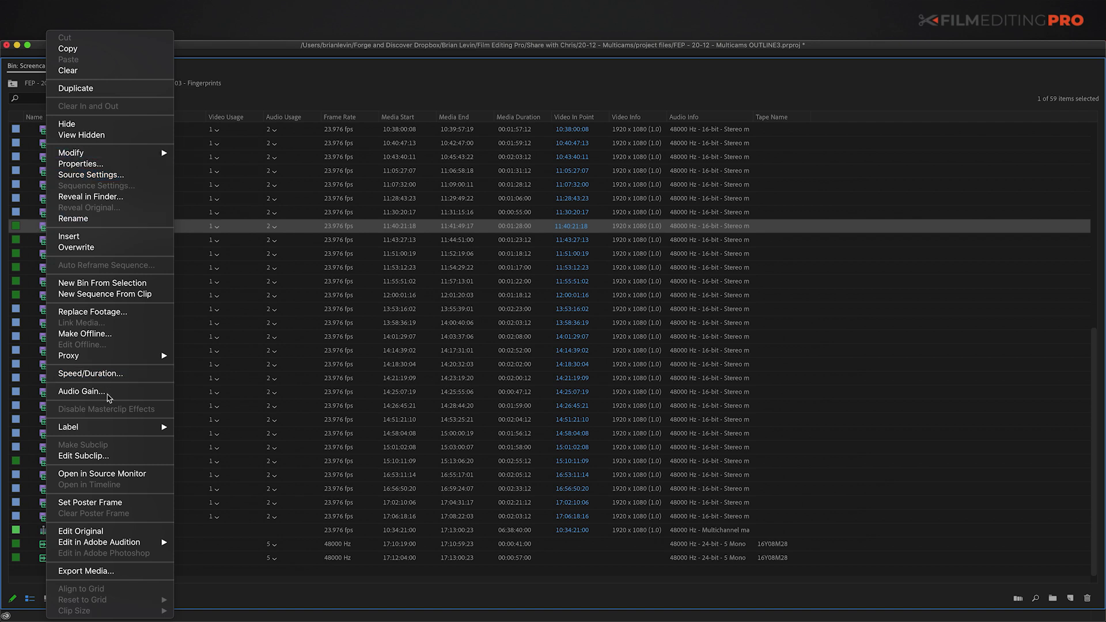
{"action": "mouse_move", "coordinate": [111, 428]}
{"action": "left_click", "coordinate": [206, 429]}
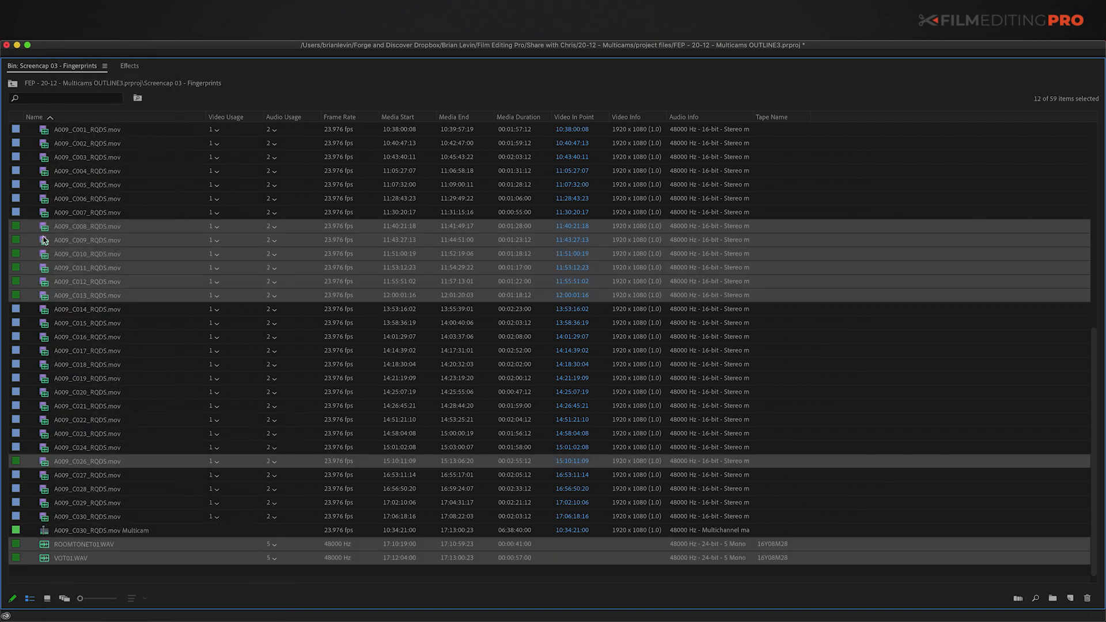
{"action": "key", "text": "super+slash"}
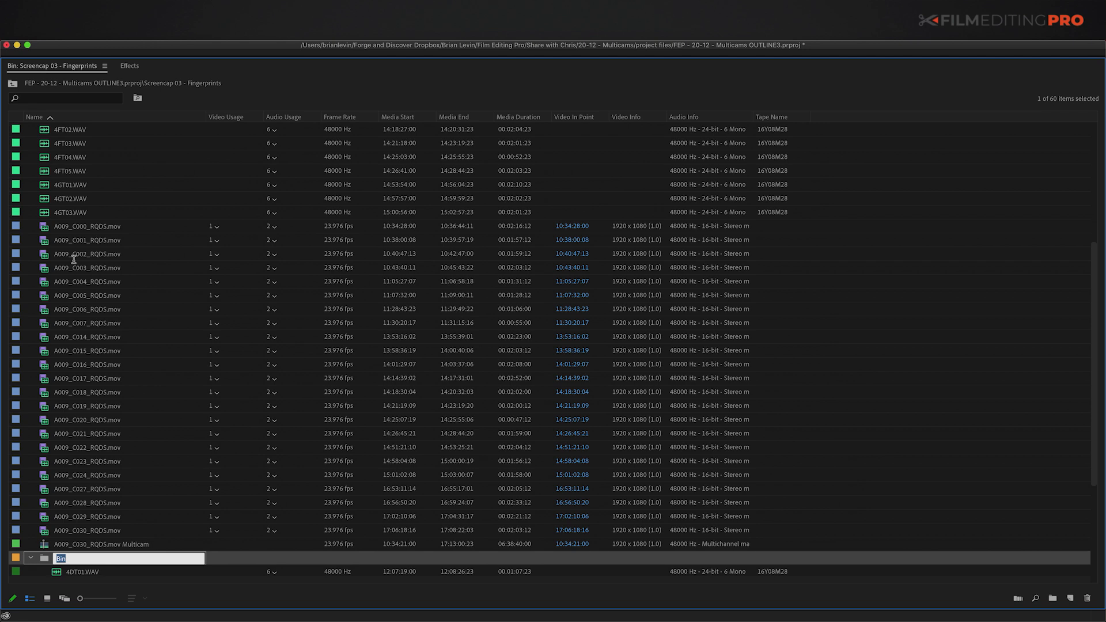
{"action": "key", "text": "Return"}
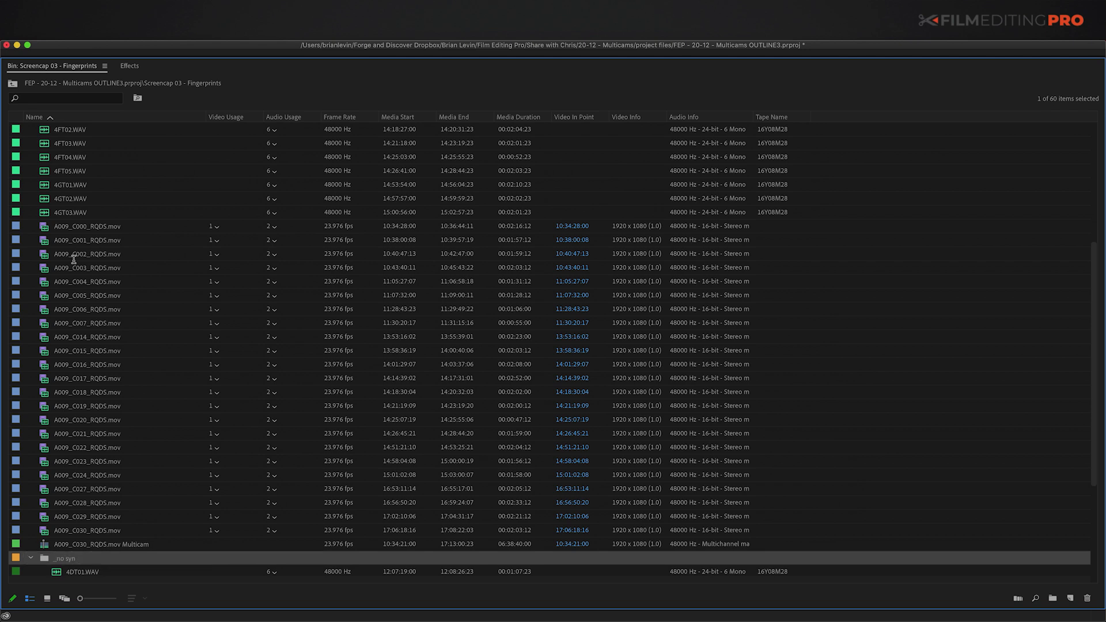
{"action": "key", "text": "Return"}
{"action": "key", "text": "Return"}
{"action": "key", "text": "Left"}
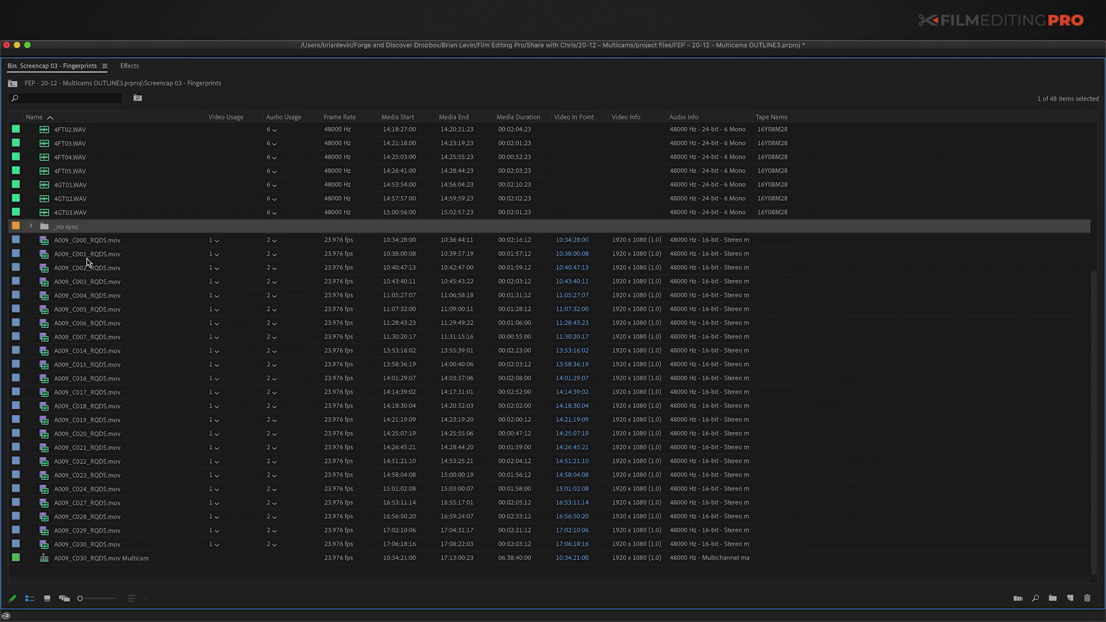
{"action": "scroll", "coordinate": [57, 327], "scroll_direction": "up", "scroll_amount": 5}
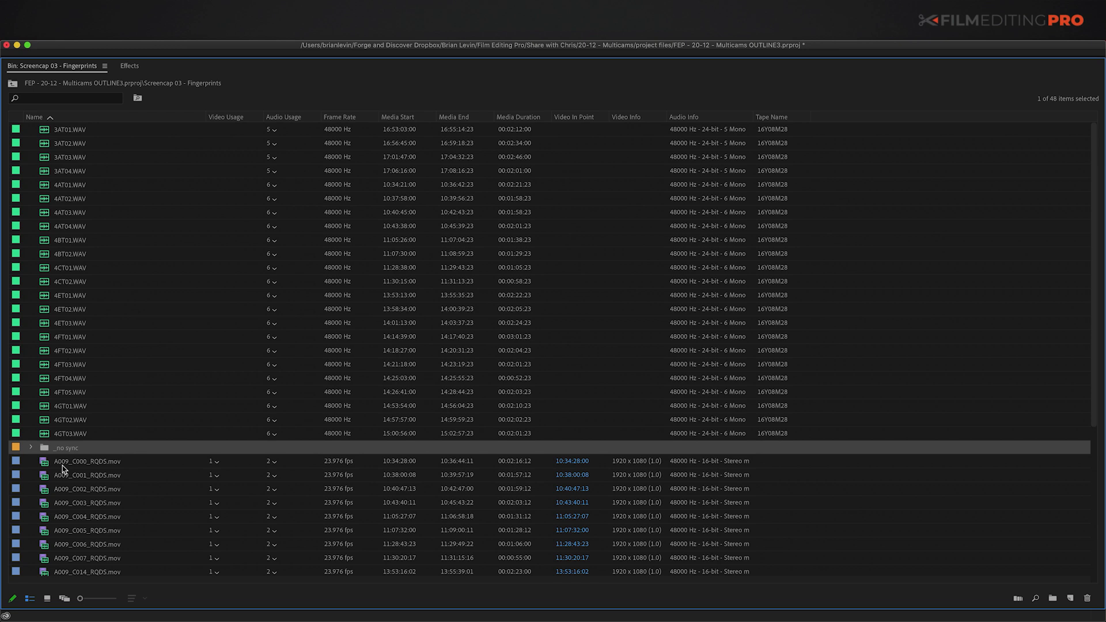
{"action": "key", "text": "grave"}
Step: Marquee-select the hand-synced A009_C022 and 4GT01.WAV clips on the timeline
{"action": "left_click", "coordinate": [612, 440]}
{"action": "scroll", "coordinate": [684, 476], "scroll_direction": "left", "scroll_amount": 5}
{"action": "left_click_drag", "start_coordinate": [698, 462], "coordinate": [749, 534]}
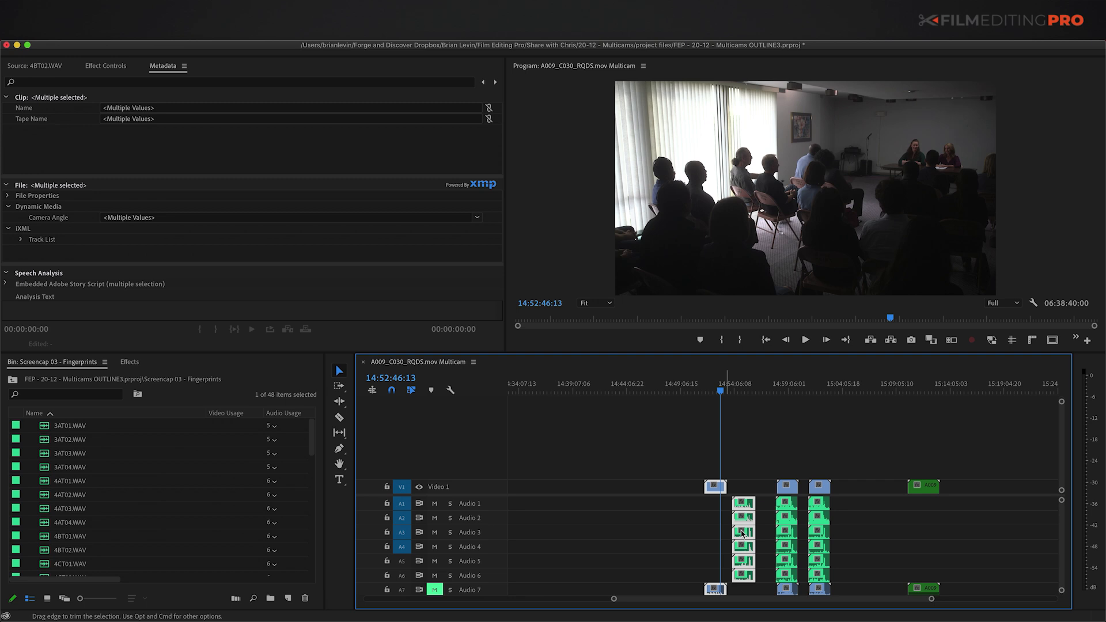
Step: Label the selected camera and audio clips Yellow - A3
{"action": "key", "text": "equal"}
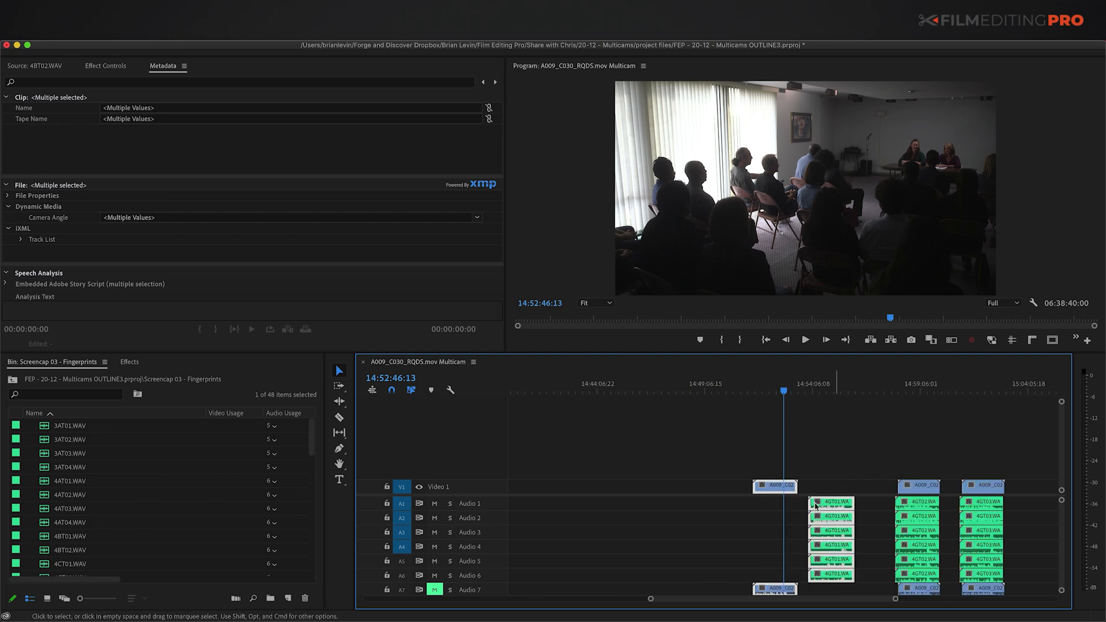
{"action": "right_click", "coordinate": [782, 489]}
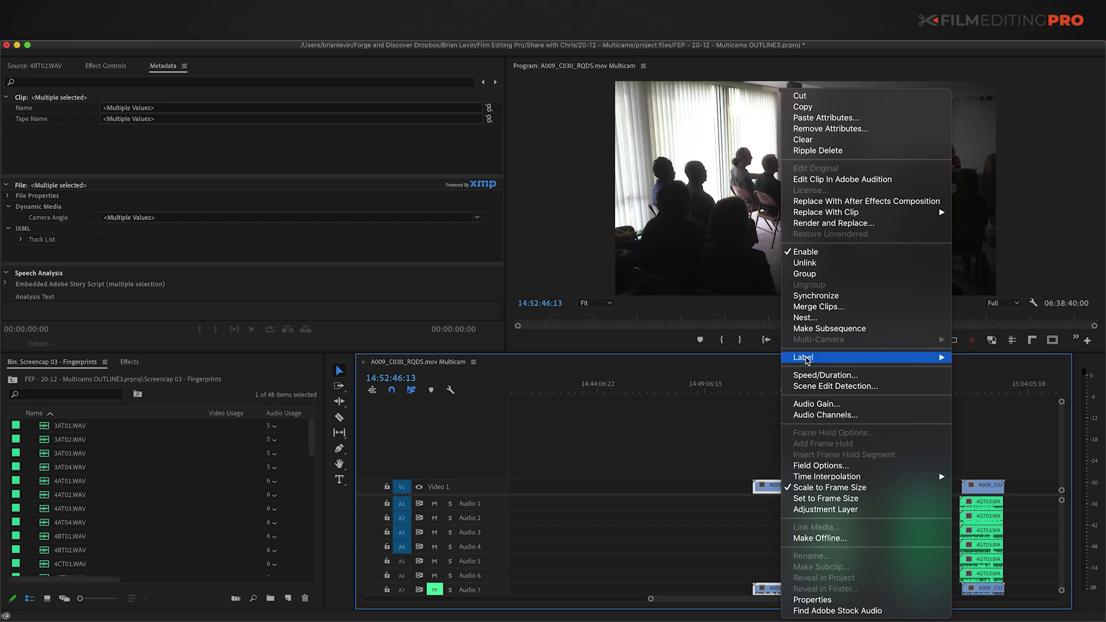
{"action": "mouse_move", "coordinate": [813, 359]}
{"action": "left_click", "coordinate": [927, 533]}
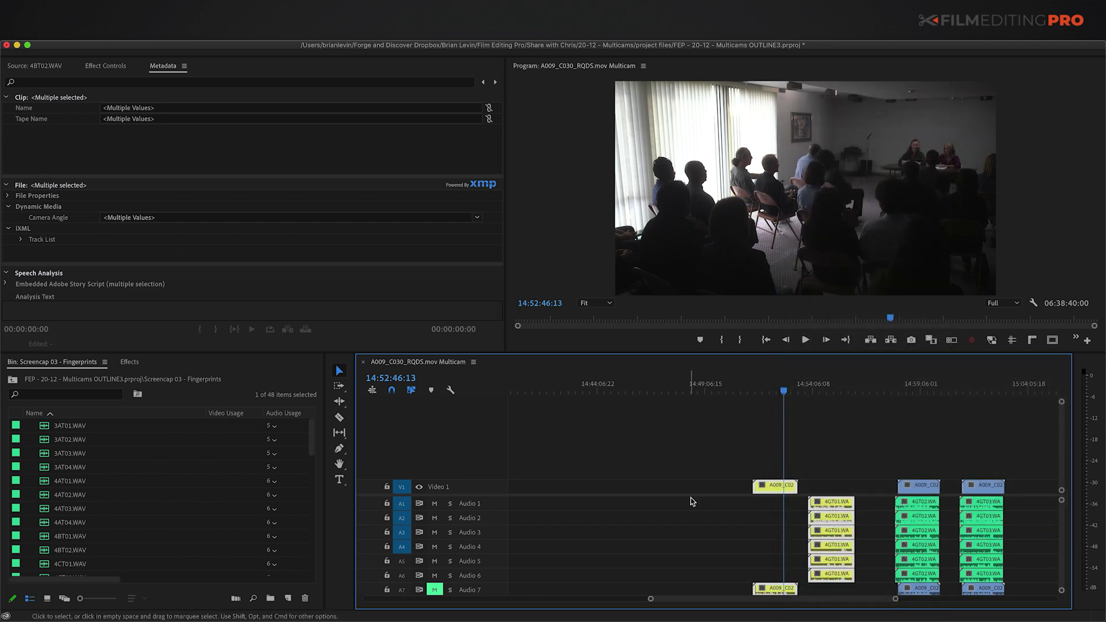
Step: Move 4GT01.WAV and A009_C022_RQDS.mov into a new bin named 'sync by hand'
{"action": "key", "text": "grave"}
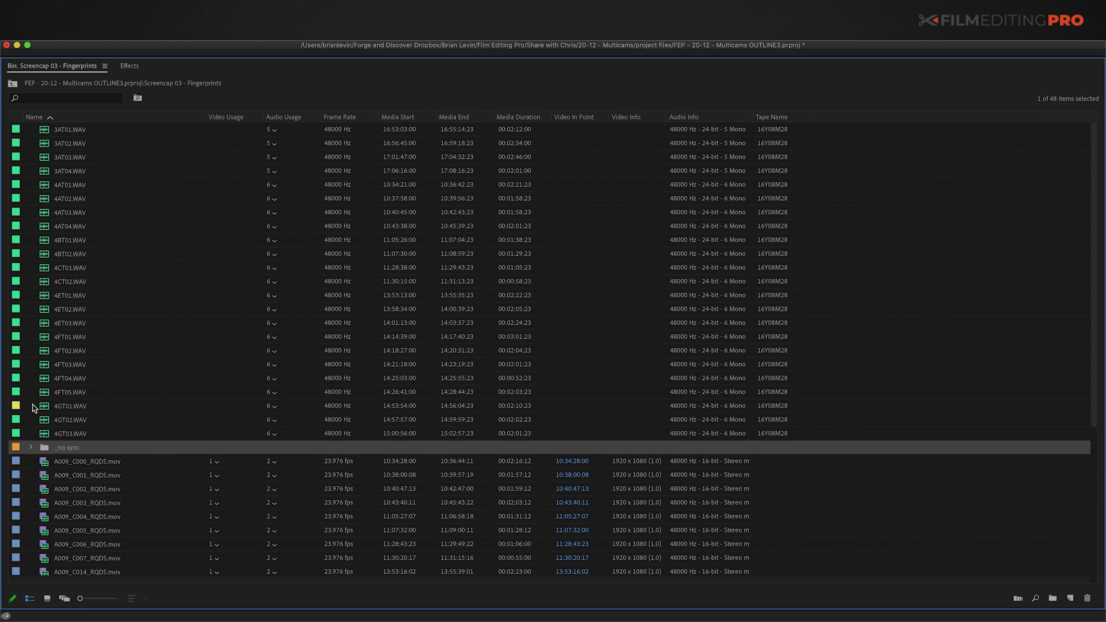
{"action": "left_click", "coordinate": [43, 407]}
{"action": "scroll", "coordinate": [44, 408], "scroll_direction": "down", "scroll_amount": 6}
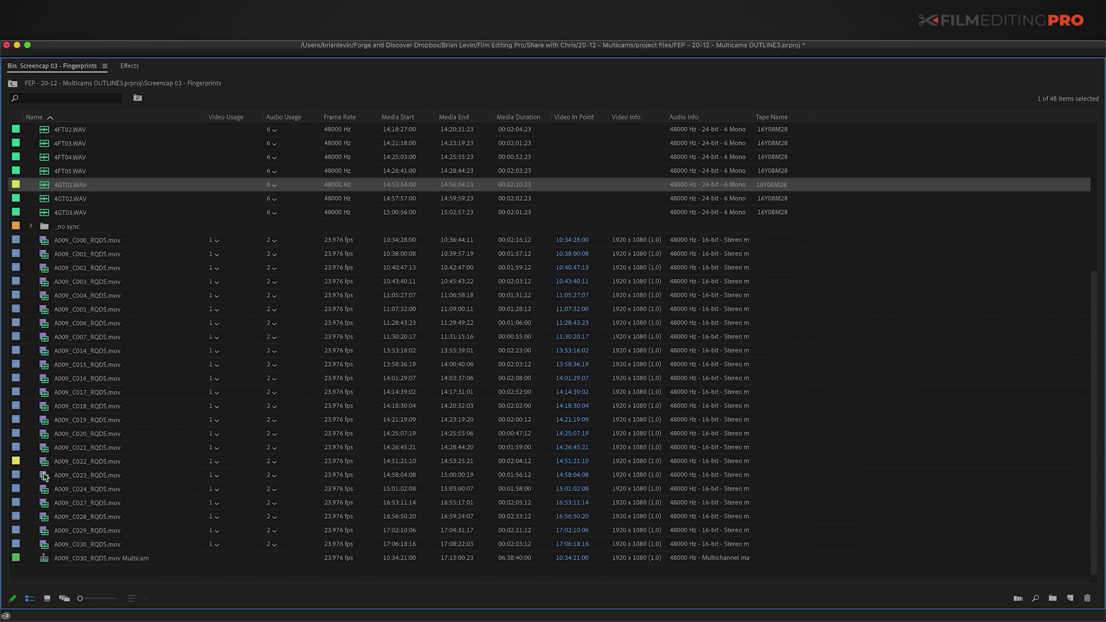
{"action": "left_click", "coordinate": [44, 462], "text": "super"}
{"action": "key", "text": "super+b"}
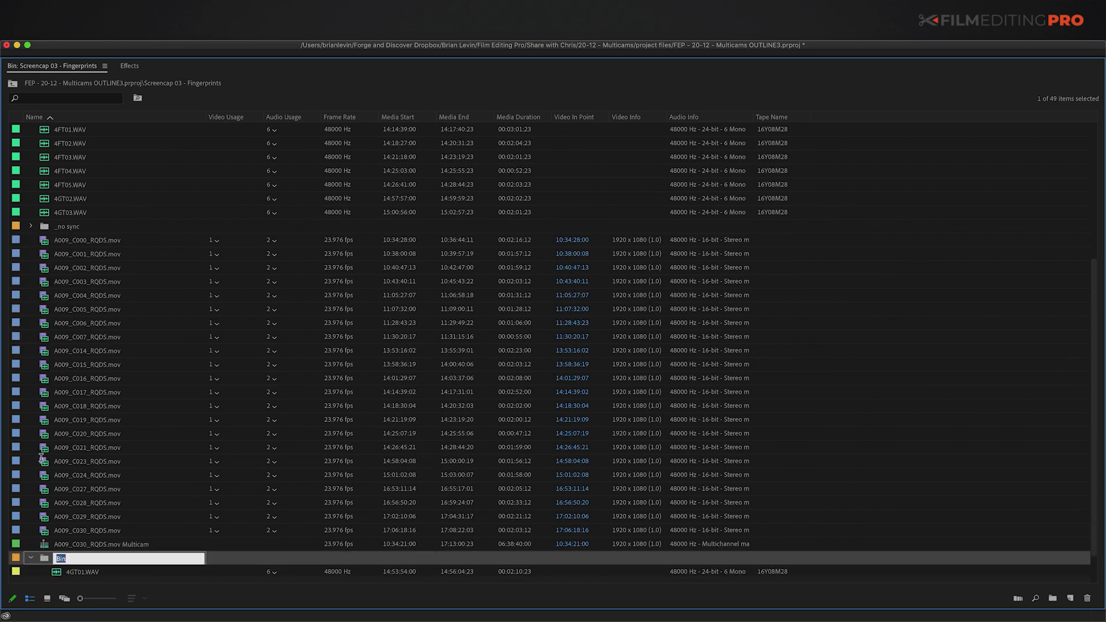
{"action": "key", "text": "Return"}
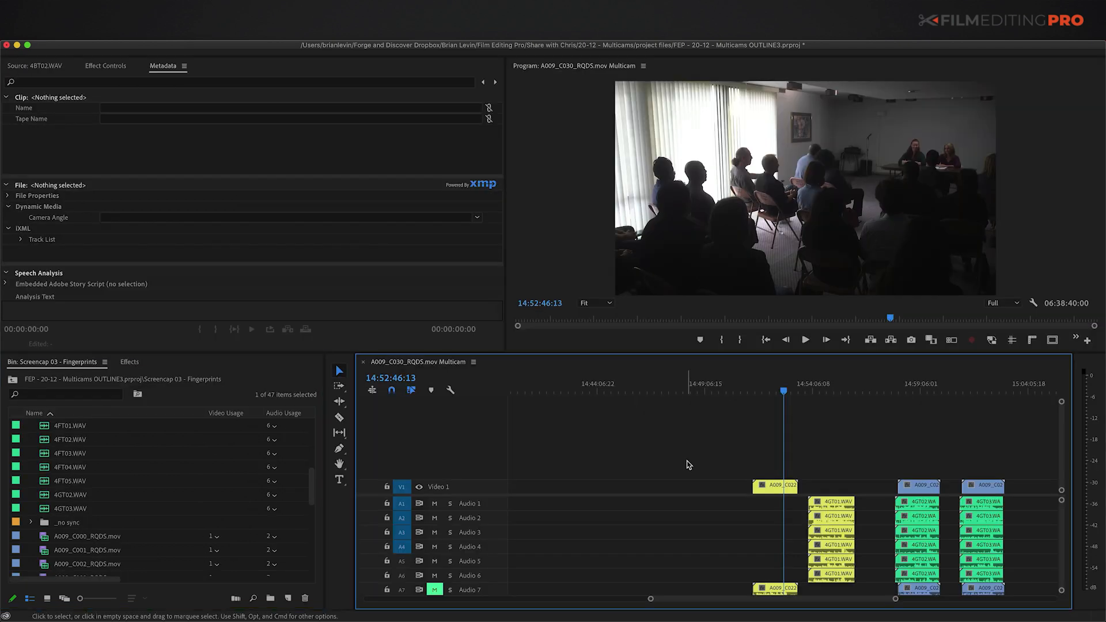
Step: Select the old A009_C030_RQDS.mov Multicam item in the enlarged bin
{"action": "key", "text": "backslash"}
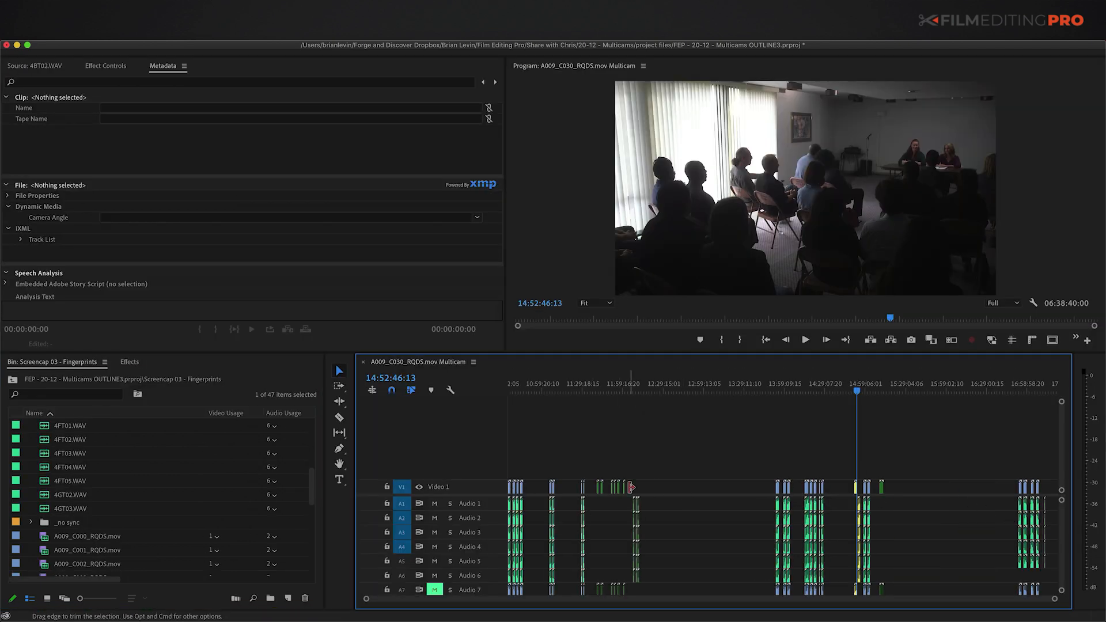
{"action": "key", "text": "grave"}
{"action": "left_click", "coordinate": [46, 545]}
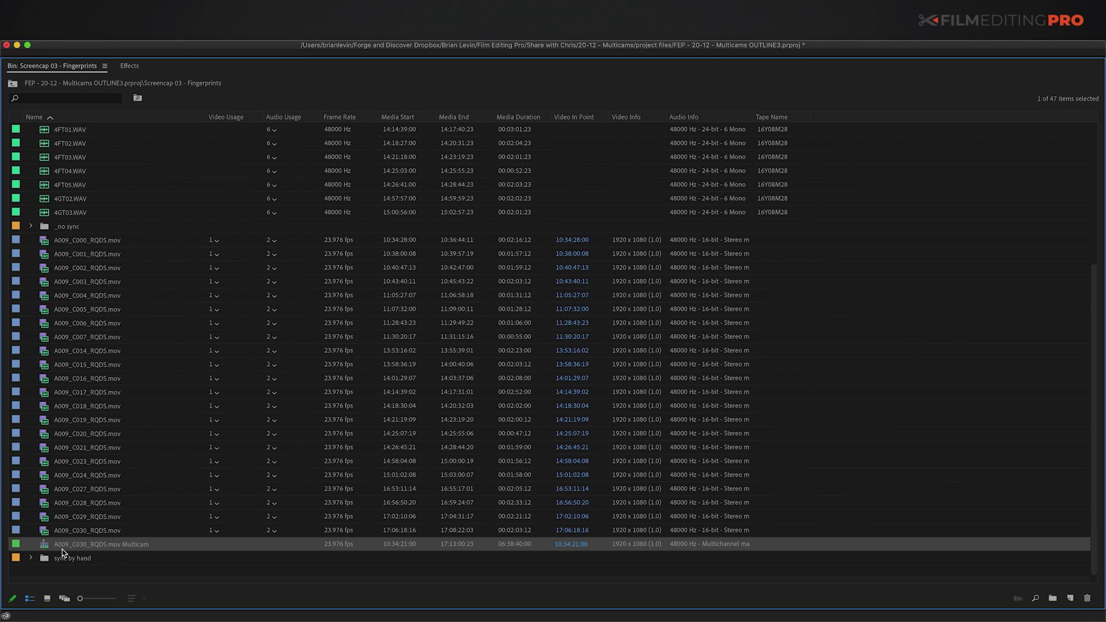
Step: Delete the old multicam, then create timecode-synced multicam sequences from all WAV and A009 clips
{"action": "key", "text": "Delete"}
{"action": "scroll", "coordinate": [60, 362], "scroll_direction": "up", "scroll_amount": 5}
{"action": "left_click_drag", "start_coordinate": [36, 132], "coordinate": [42, 429]}
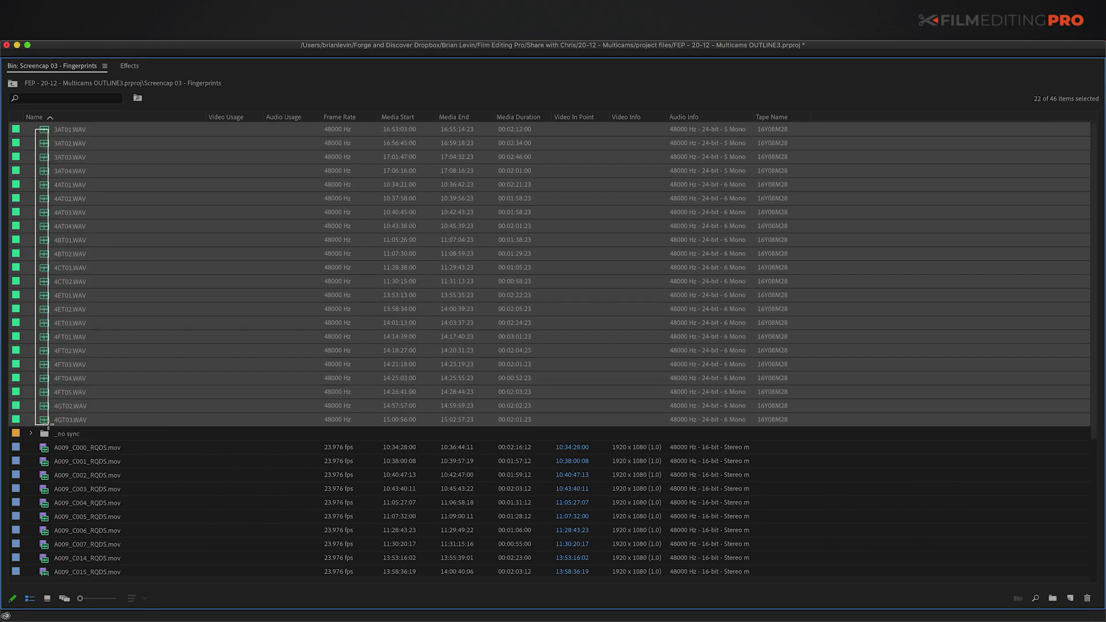
{"action": "scroll", "coordinate": [49, 243], "scroll_direction": "down", "scroll_amount": 5}
{"action": "left_click_drag", "start_coordinate": [32, 275], "coordinate": [35, 544]}
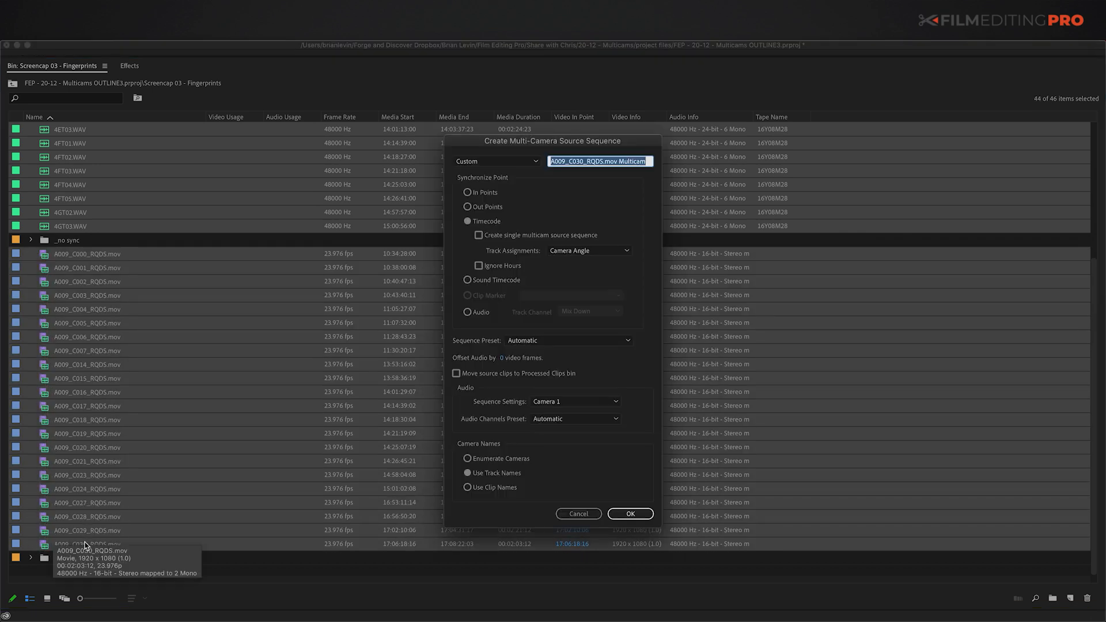
{"action": "left_click", "coordinate": [467, 221]}
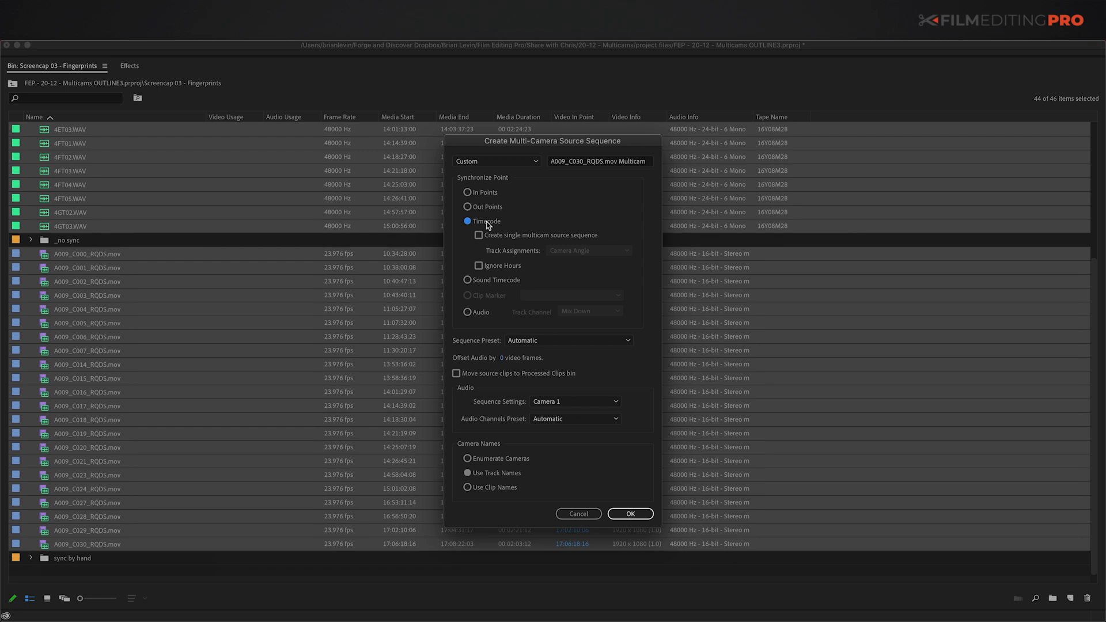
{"action": "left_click", "coordinate": [635, 520]}
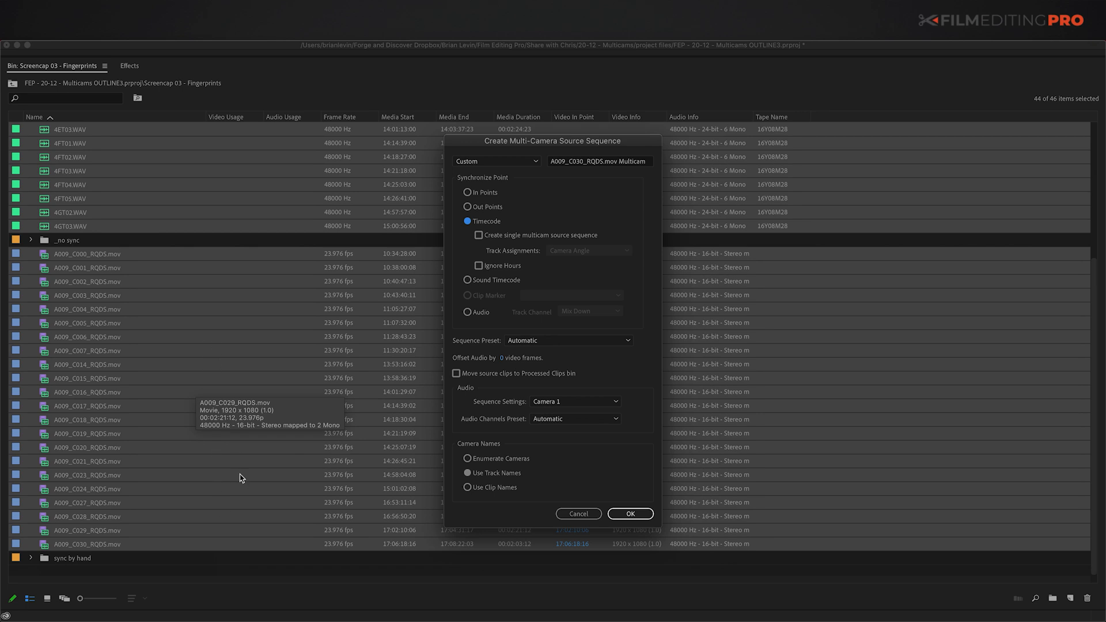
{"action": "left_click", "coordinate": [630, 513]}
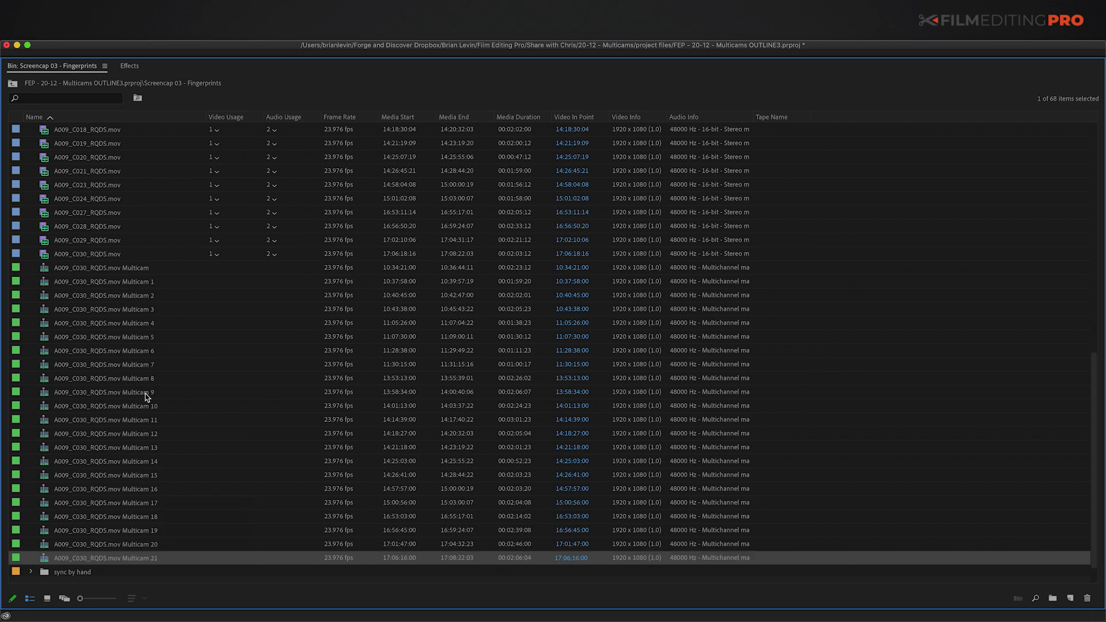
Step: Delete all 22 A009_C030_RQDS.mov Multicam sequences from the bin
{"action": "scroll", "coordinate": [162, 373], "scroll_direction": "up", "scroll_amount": 10}
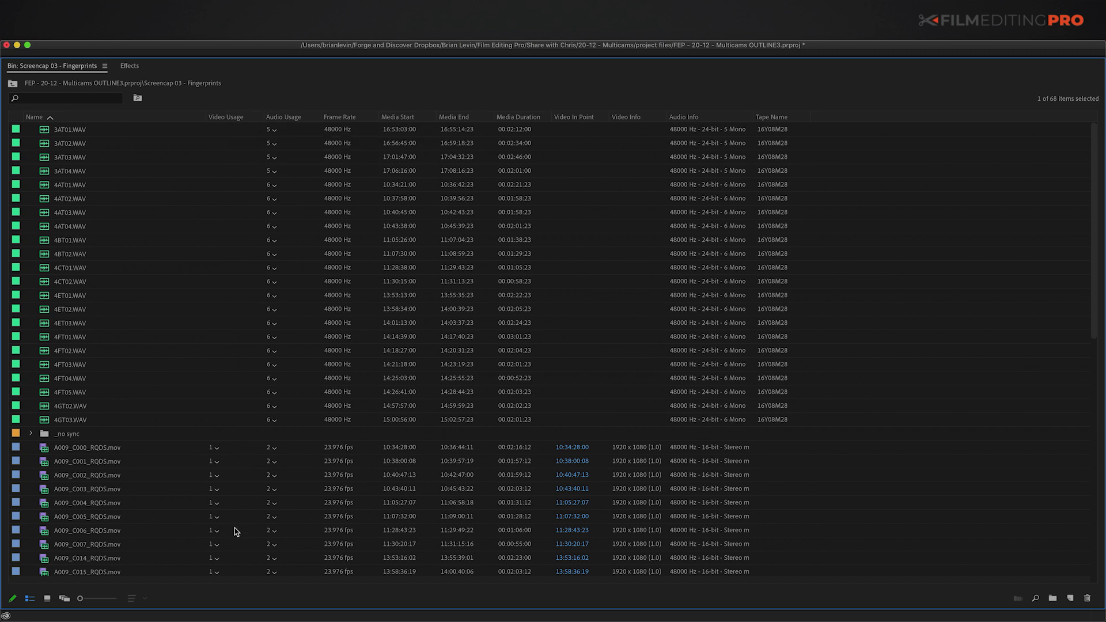
{"action": "scroll", "coordinate": [233, 518], "scroll_direction": "down", "scroll_amount": 7}
{"action": "scroll", "coordinate": [121, 464], "scroll_direction": "down", "scroll_amount": 1}
{"action": "scroll", "coordinate": [129, 408], "scroll_direction": "down", "scroll_amount": 1}
{"action": "left_click", "coordinate": [130, 392]}
{"action": "scroll", "coordinate": [132, 461], "scroll_direction": "down", "scroll_amount": 3}
{"action": "left_click", "coordinate": [137, 544], "text": "shift"}
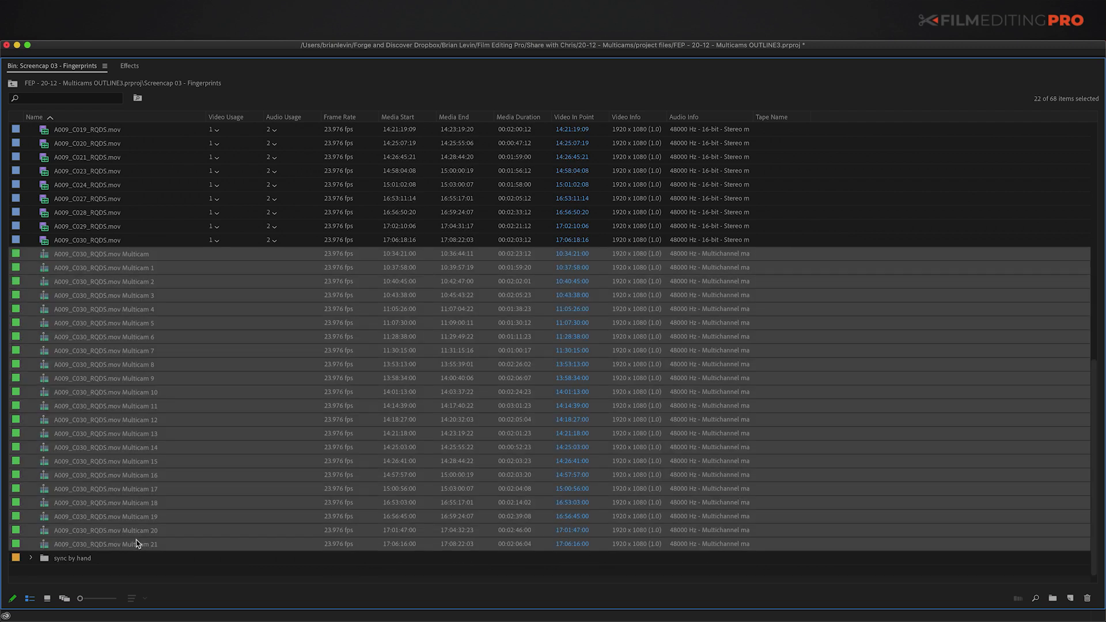
{"action": "key", "text": "Delete"}
Step: Select every clip in the bin except the _no sync folder
{"action": "left_click", "coordinate": [51, 546]}
{"action": "scroll", "coordinate": [52, 491], "scroll_direction": "up", "scroll_amount": 5}
{"action": "left_click", "coordinate": [41, 134], "text": "shift"}
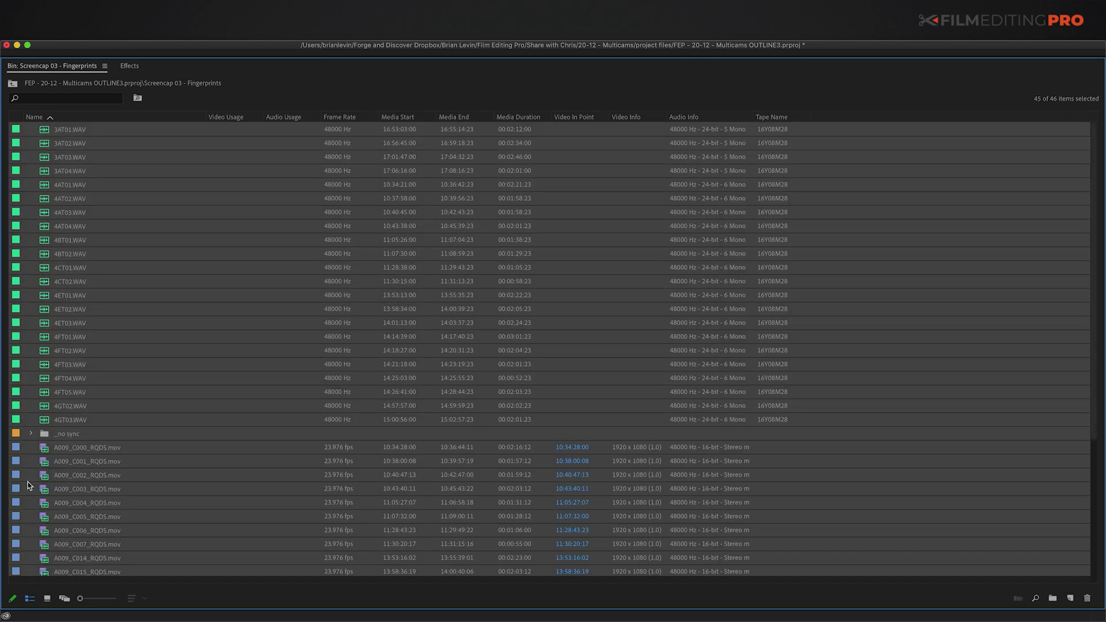
{"action": "left_click", "coordinate": [45, 433], "text": "super"}
{"action": "right_click", "coordinate": [46, 421]}
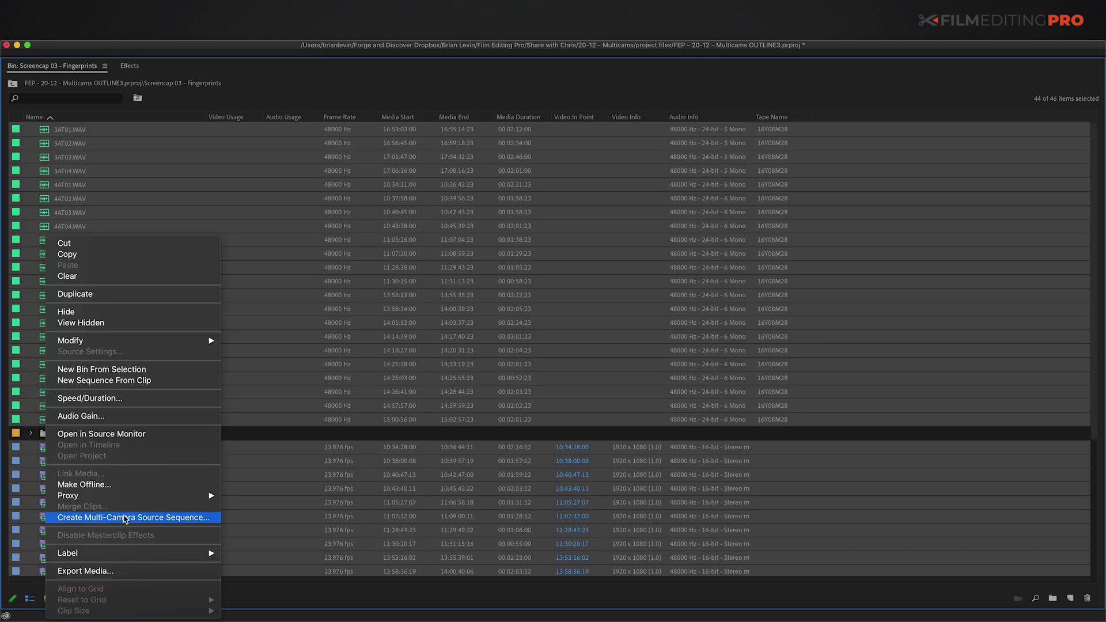
Step: Create A009_C029_RQDS.mov Multicam sequences, moving source clips into a Processed Clips bin
{"action": "left_click", "coordinate": [93, 516]}
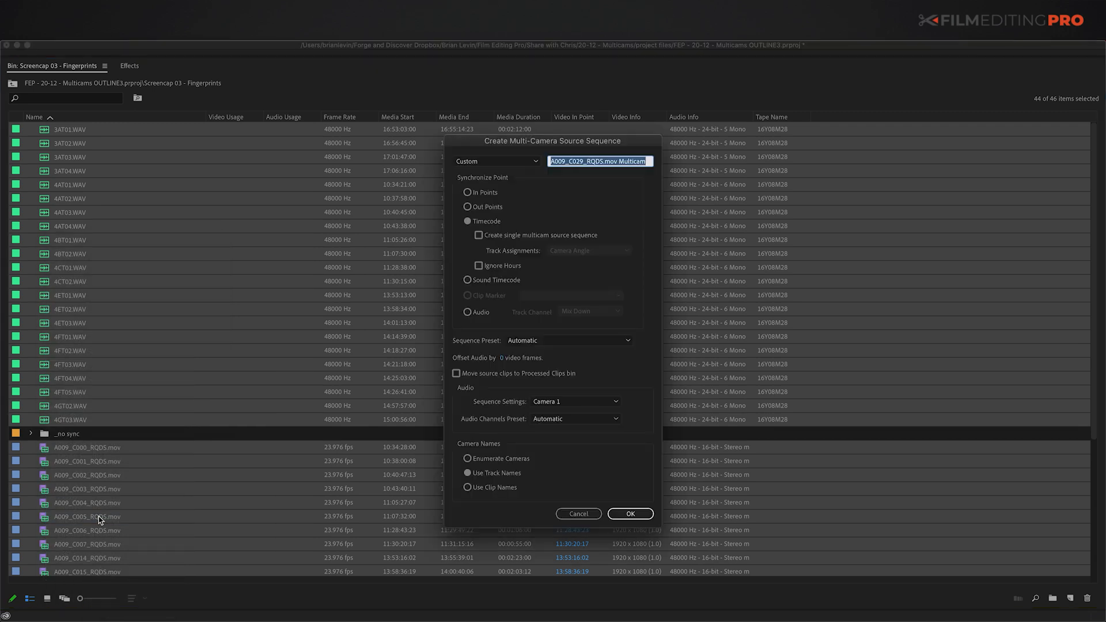
{"action": "left_click", "coordinate": [456, 374]}
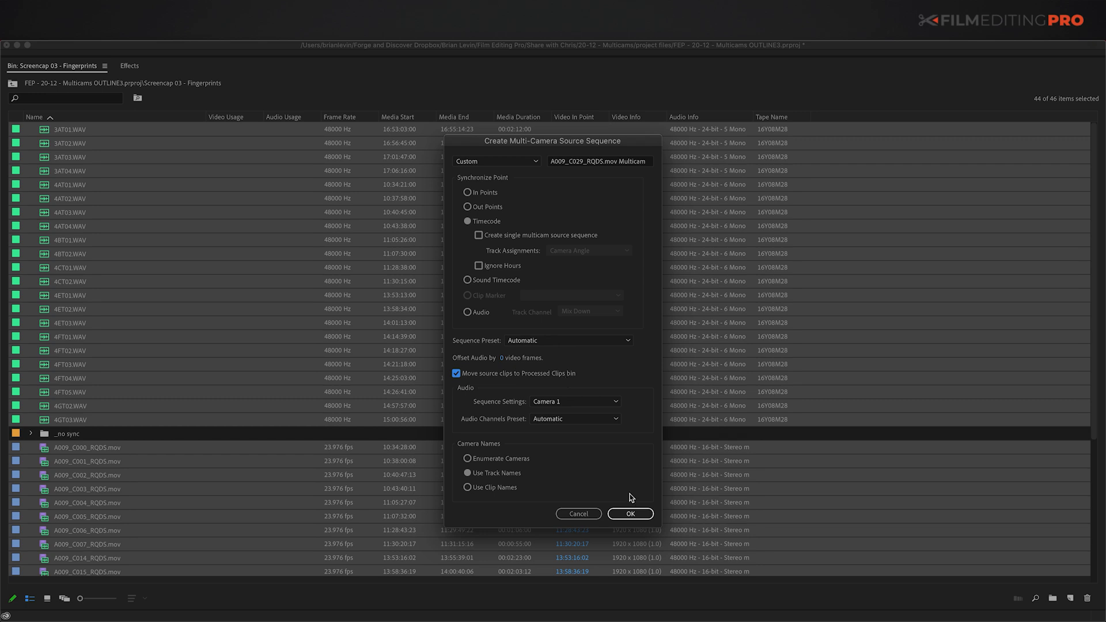
{"action": "left_click", "coordinate": [632, 513]}
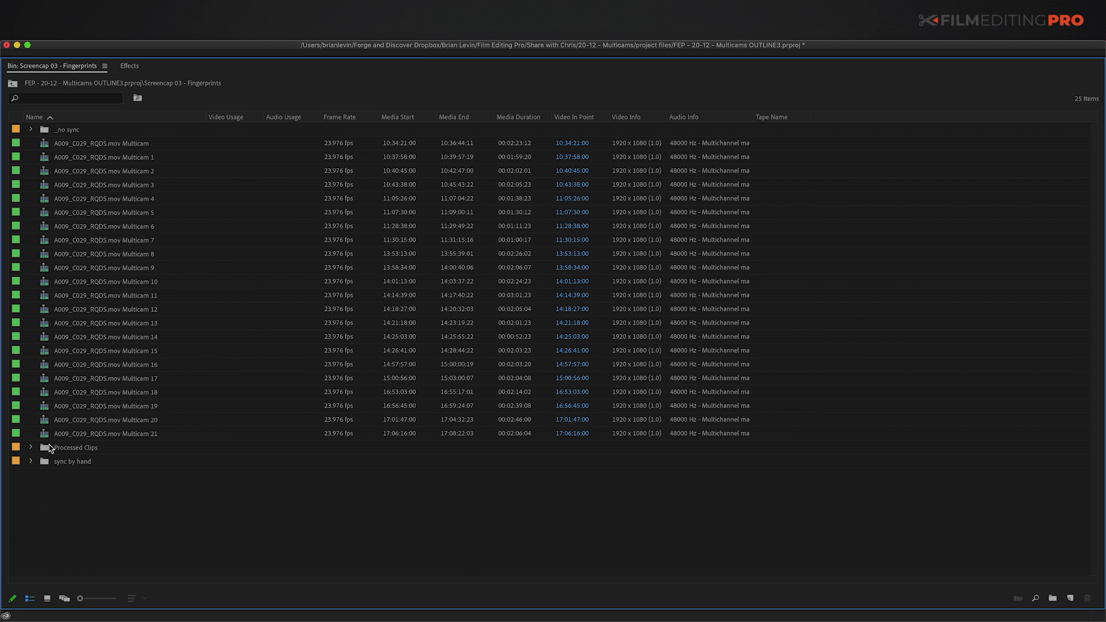
Step: Expand and inspect the Processed Clips bin, then collapse it
{"action": "left_click", "coordinate": [68, 448]}
{"action": "key", "text": "Right"}
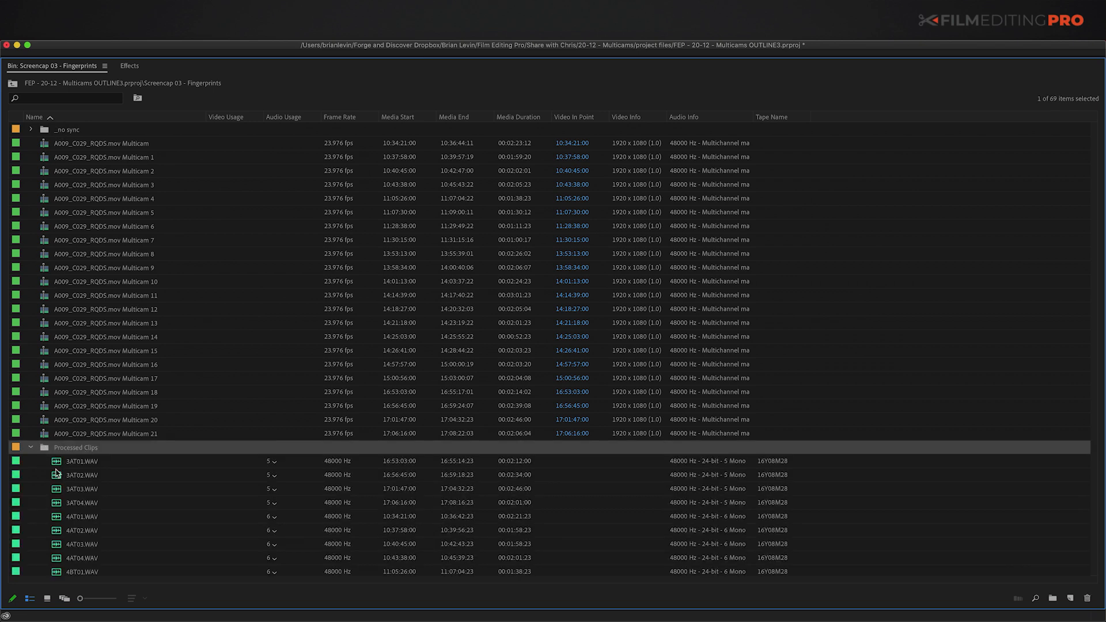
{"action": "scroll", "coordinate": [74, 481], "scroll_direction": "down", "scroll_amount": 12}
{"action": "scroll", "coordinate": [73, 495], "scroll_direction": "up", "scroll_amount": 10}
{"action": "key", "text": "Left"}
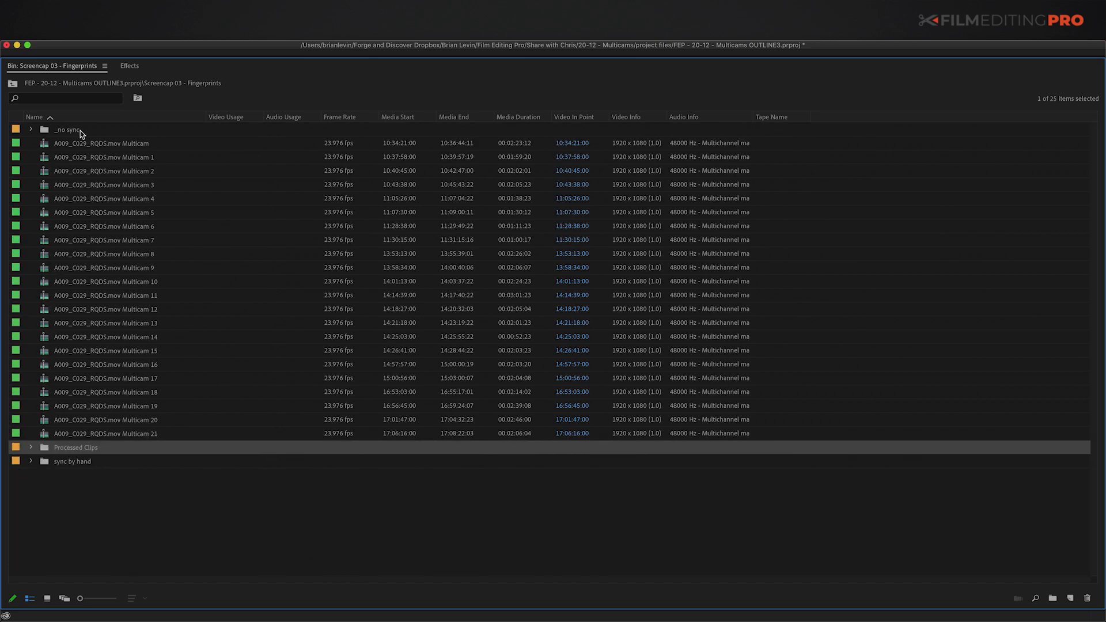
Step: Move the twelve _no sync clips, 4DT01.WAV through VOT01.WAV, to the main bin and delete the empty bin
{"action": "left_click", "coordinate": [42, 463]}
{"action": "left_click", "coordinate": [46, 130]}
{"action": "key", "text": "Right"}
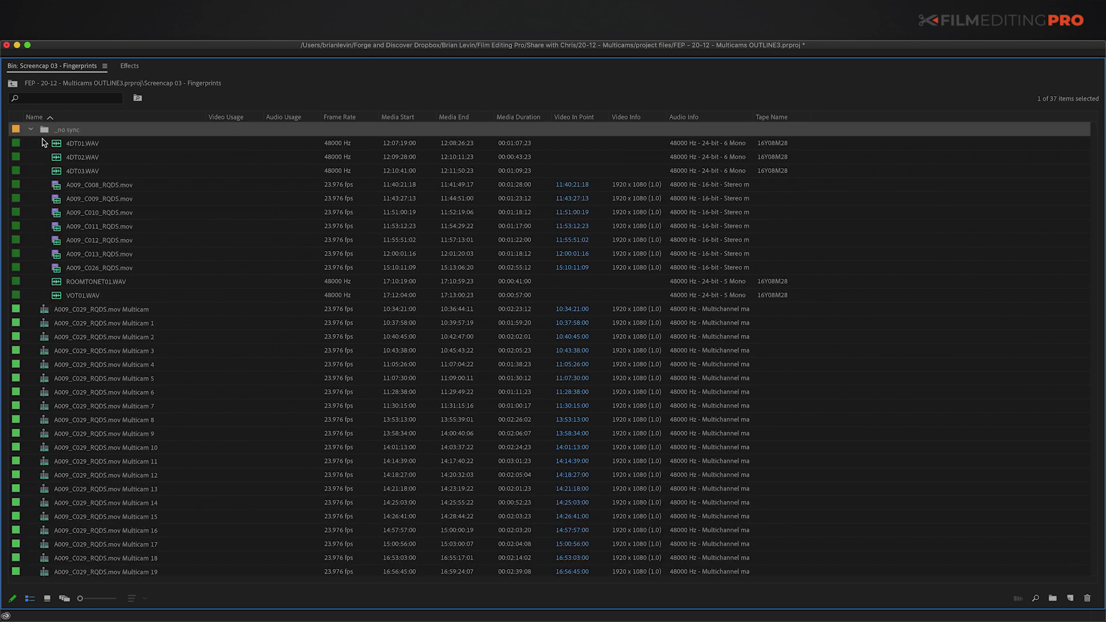
{"action": "left_click", "coordinate": [49, 144]}
{"action": "left_click", "coordinate": [58, 294], "text": "shift"}
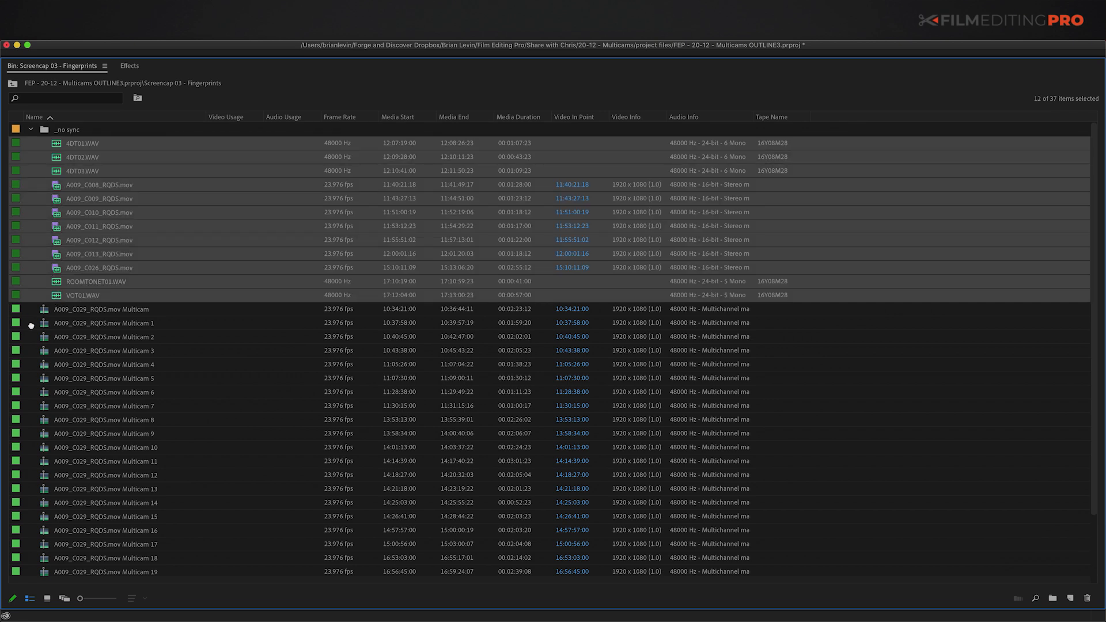
{"action": "left_click_drag", "start_coordinate": [31, 325], "coordinate": [33, 330]}
{"action": "left_click", "coordinate": [42, 173]}
{"action": "key", "text": "Delete"}
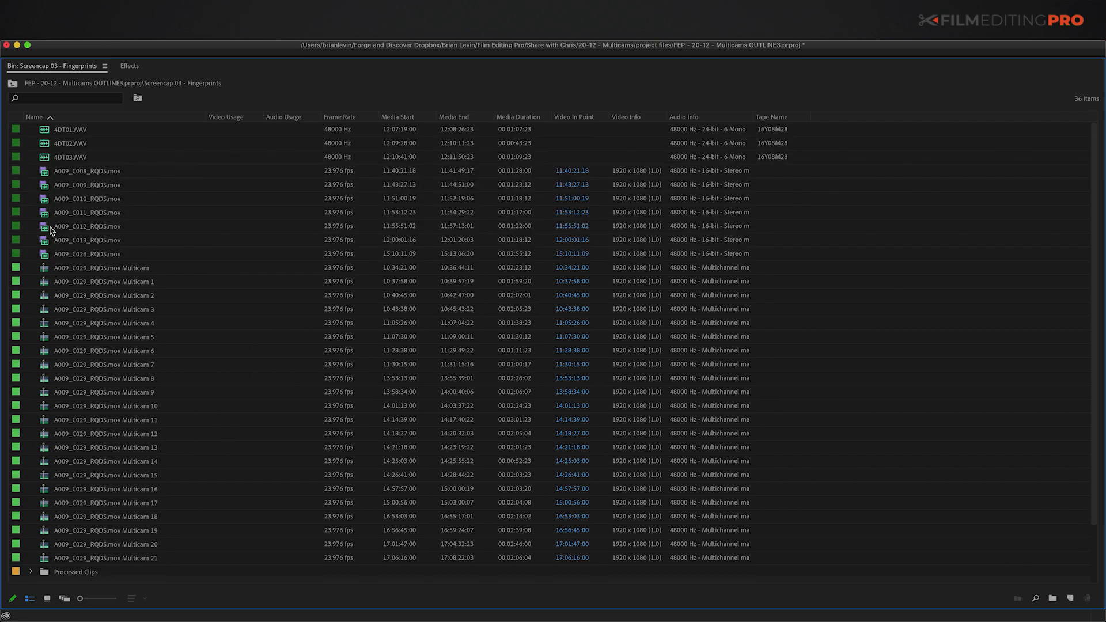
Step: Select 4GT01.WAV and A009_C022_RQDS.mov in sync by hand and start a multicam source sequence
{"action": "scroll", "coordinate": [45, 535], "scroll_direction": "down", "scroll_amount": 2}
{"action": "left_click", "coordinate": [46, 545]}
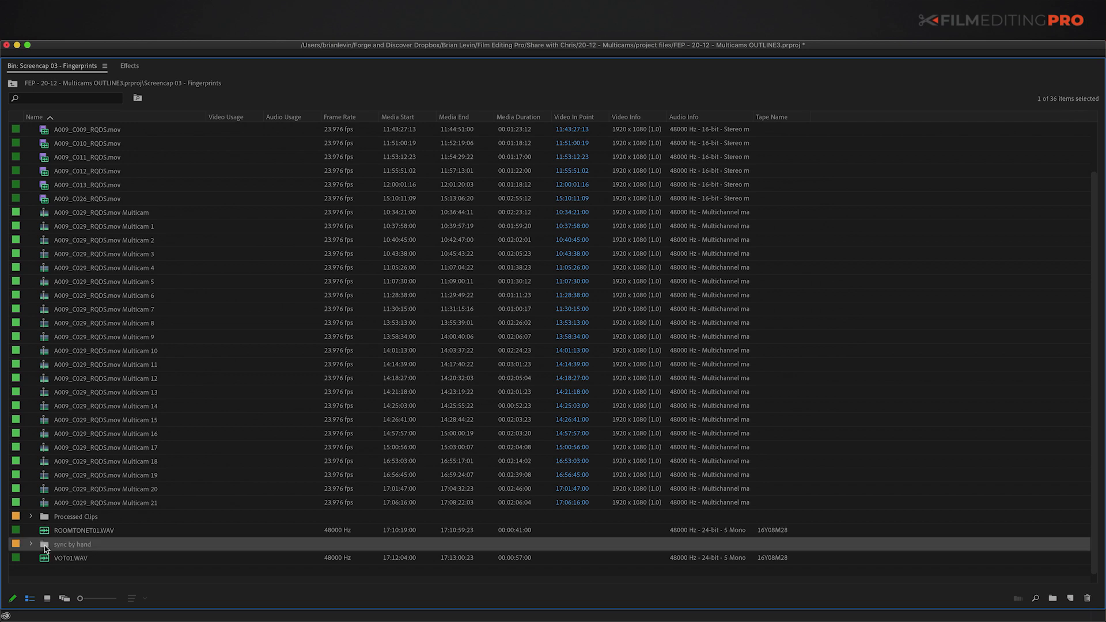
{"action": "key", "text": "Right"}
{"action": "scroll", "coordinate": [51, 547], "scroll_direction": "down", "scroll_amount": 2}
{"action": "left_click", "coordinate": [60, 531]}
{"action": "left_click", "coordinate": [61, 543], "text": "shift"}
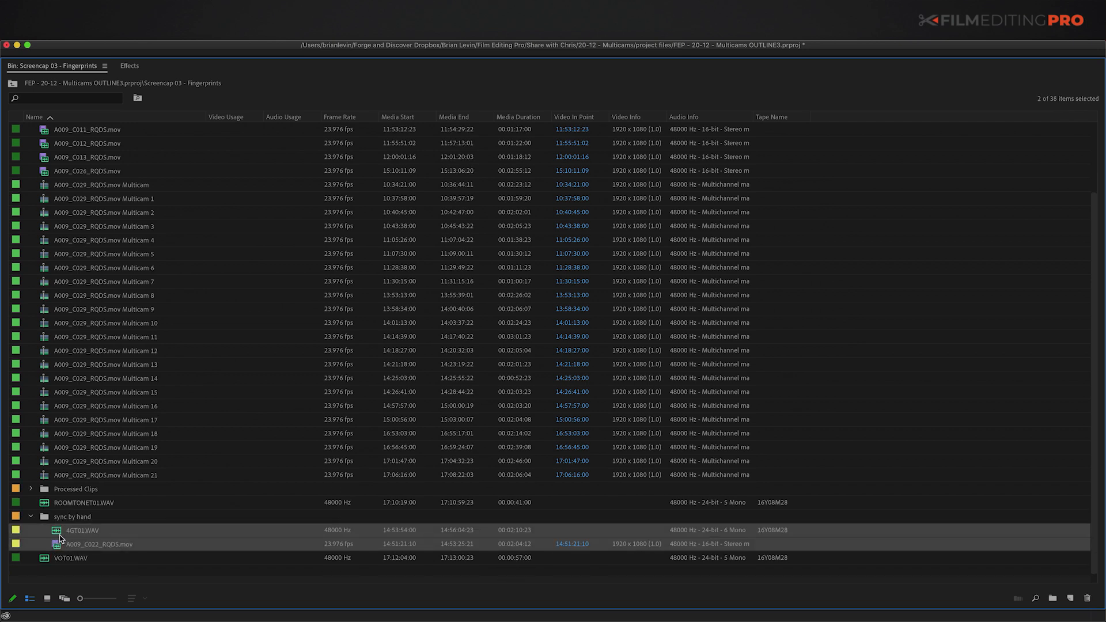
{"action": "key", "text": "super+shift+m"}
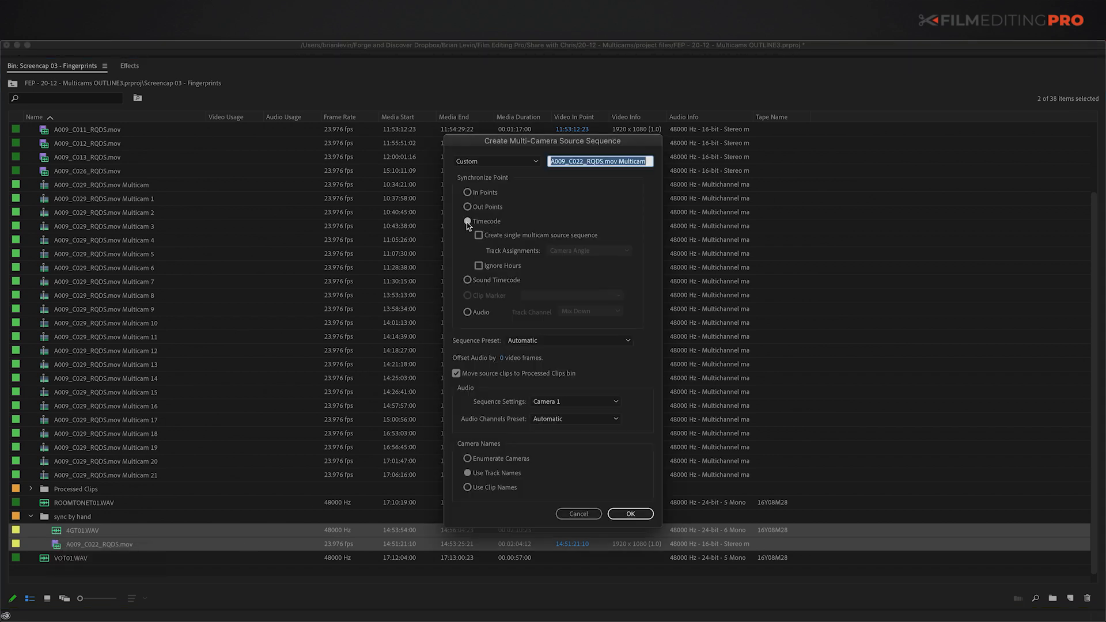
Step: Sync the clips on In Points to build A009_C022_RQDS.mov Multicam, then select it
{"action": "left_click", "coordinate": [469, 313]}
{"action": "left_click", "coordinate": [483, 193]}
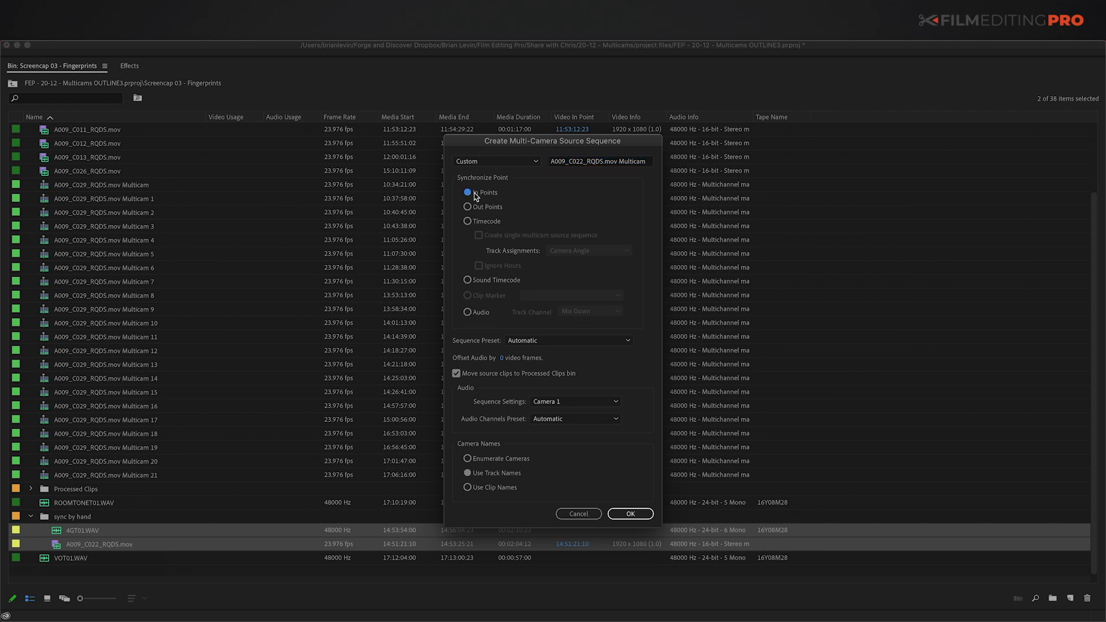
{"action": "left_click", "coordinate": [628, 513]}
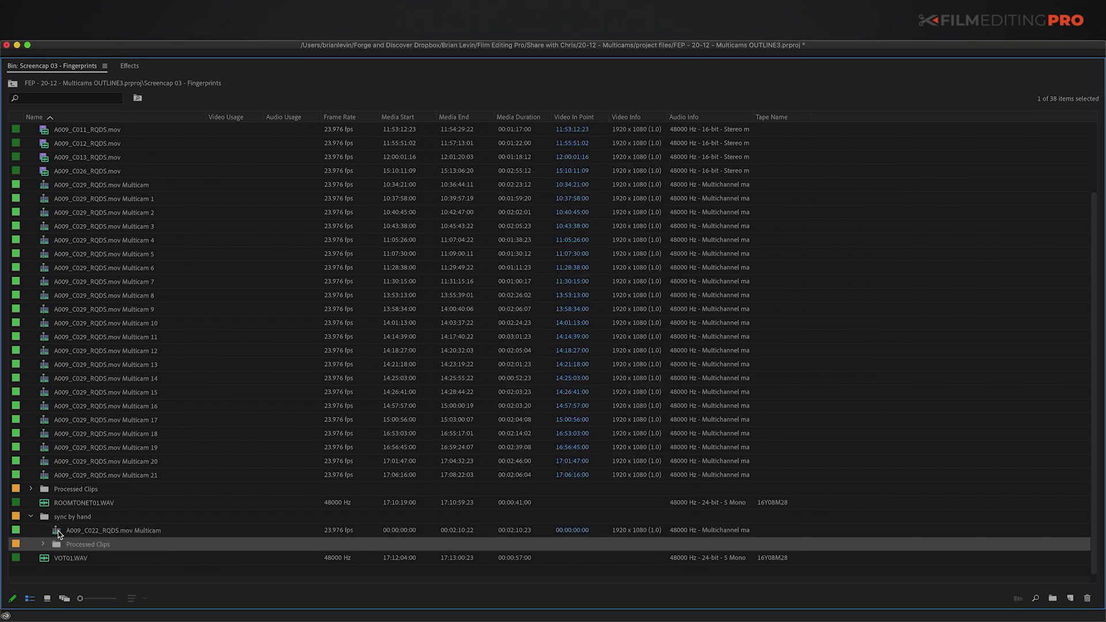
{"action": "left_click", "coordinate": [58, 531]}
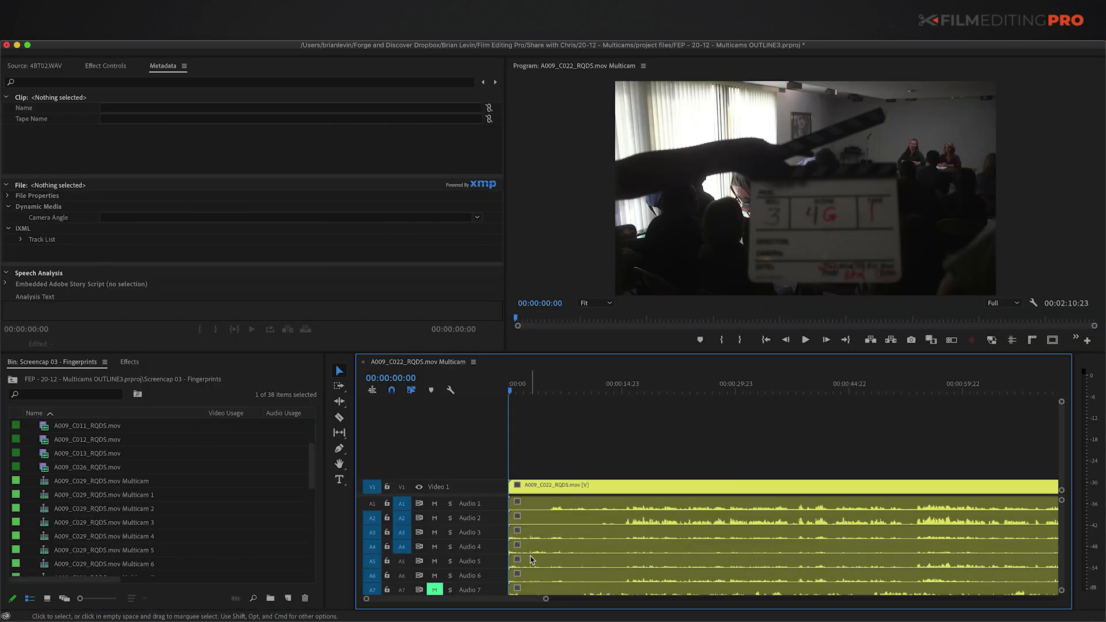
Step: Split the Video 1 slate clip at the clap frame, about one second into the multicam
{"action": "key", "text": "="}
{"action": "mouse_move", "coordinate": [520, 379]}
{"action": "left_mouse_down"}
{"action": "mouse_move", "coordinate": [547, 384]}
{"action": "mouse_move", "coordinate": [527, 388]}
{"action": "left_mouse_up"}
{"action": "left_click", "coordinate": [546, 486]}
{"action": "key", "text": "super+k"}
{"action": "left_click", "coordinate": [576, 455]}
{"action": "key", "text": "="}
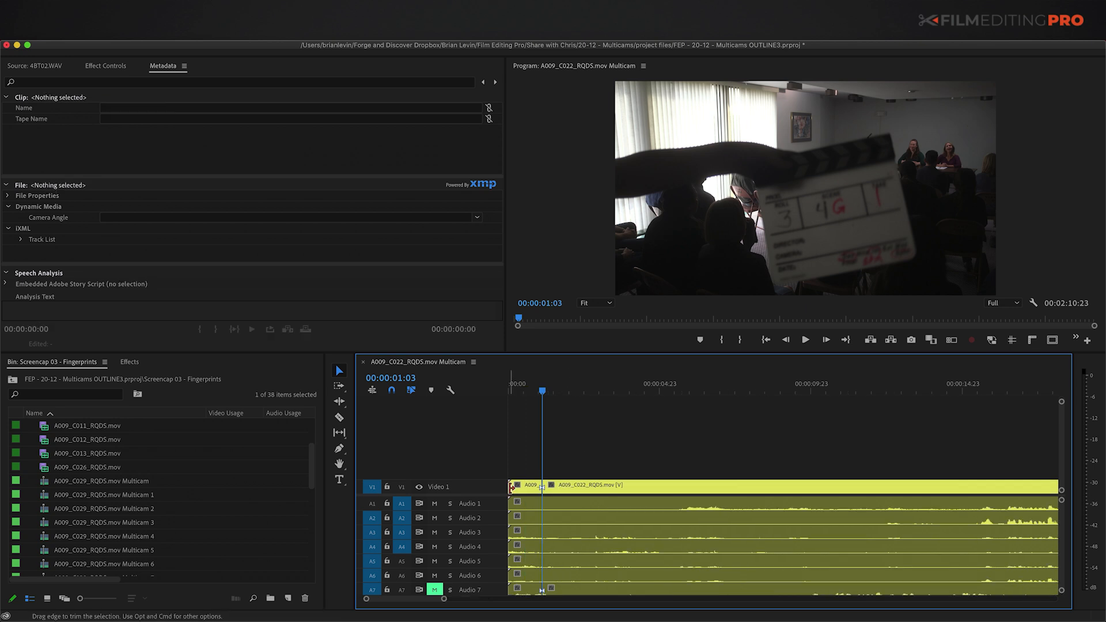
{"action": "key", "text": "Home"}
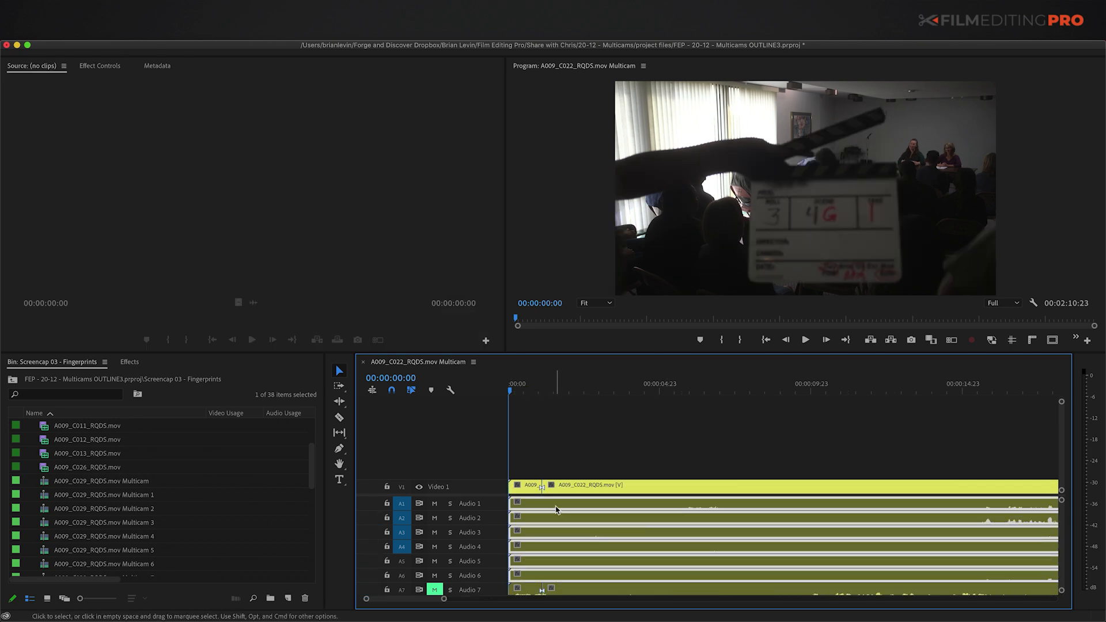
Step: Mark an In point on 4GT01.WAV at its slate clap and verify it by playback
{"action": "double_click", "coordinate": [564, 512]}
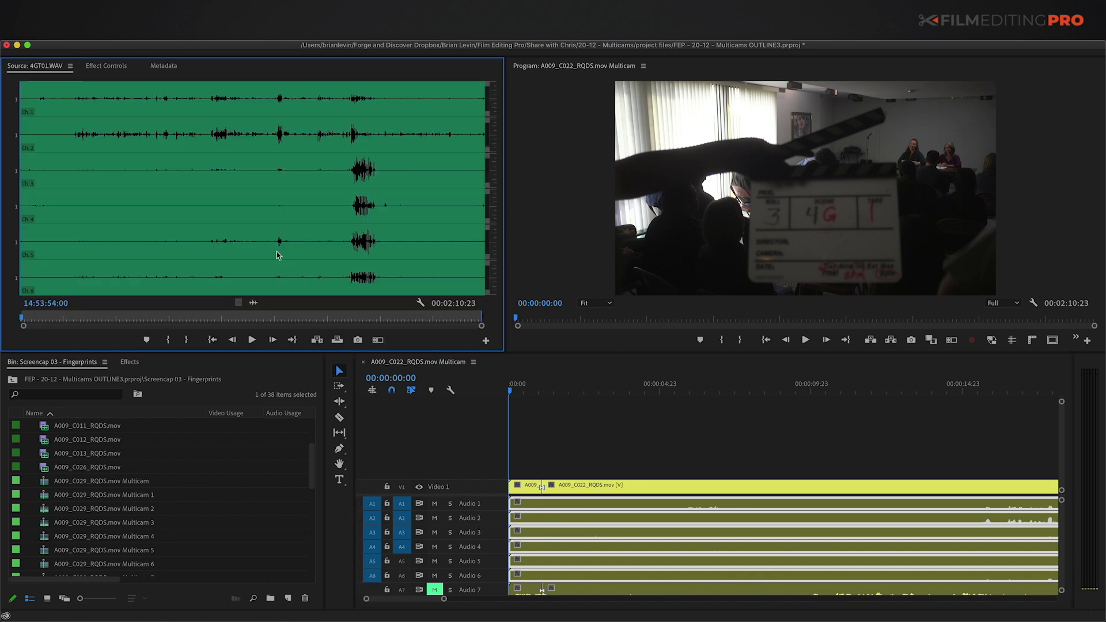
{"action": "scroll", "coordinate": [80, 198], "scroll_direction": "up", "scroll_amount": 3}
{"action": "key", "text": "space"}
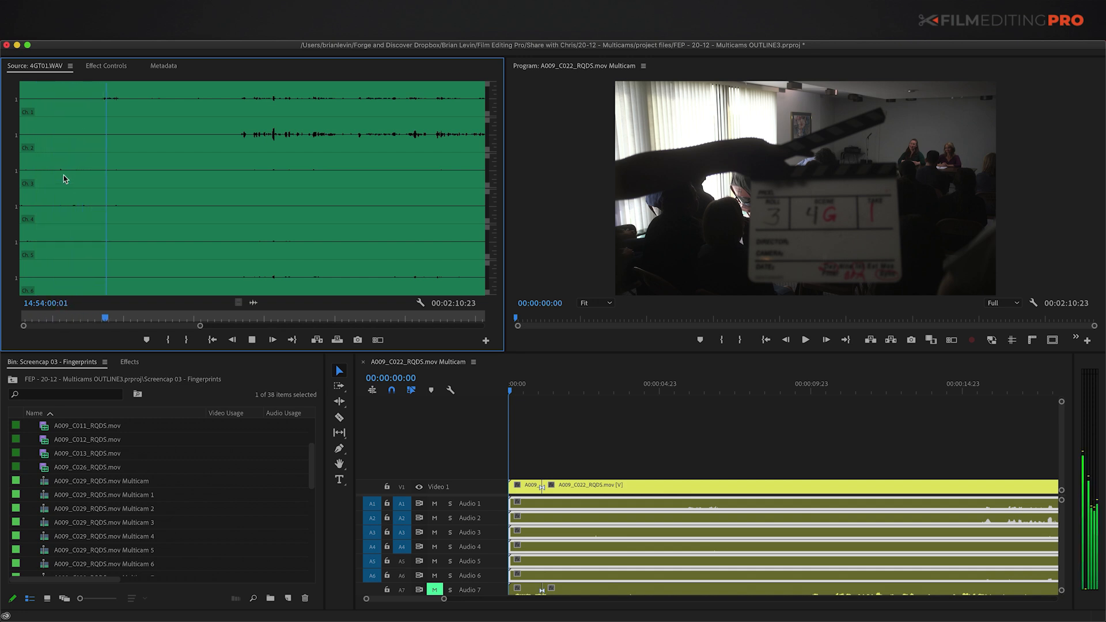
{"action": "key", "text": "space"}
{"action": "key", "text": "Left"}
{"action": "key", "text": "Left"}
{"action": "key", "text": "i"}
{"action": "left_click", "coordinate": [97, 104]}
{"action": "key", "text": "space"}
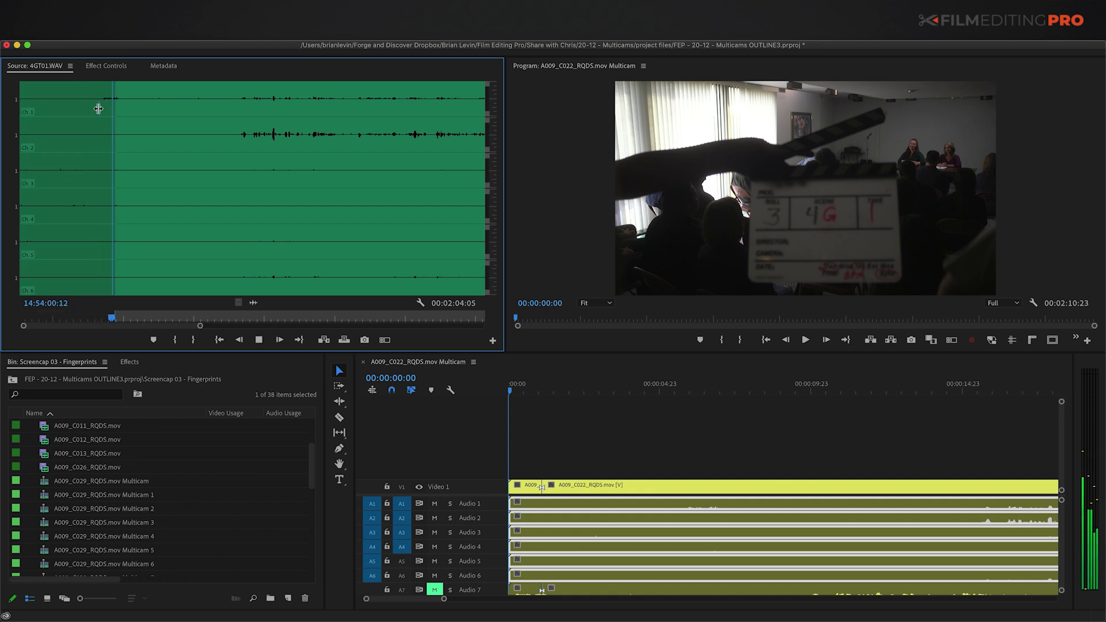
{"action": "key", "text": "space"}
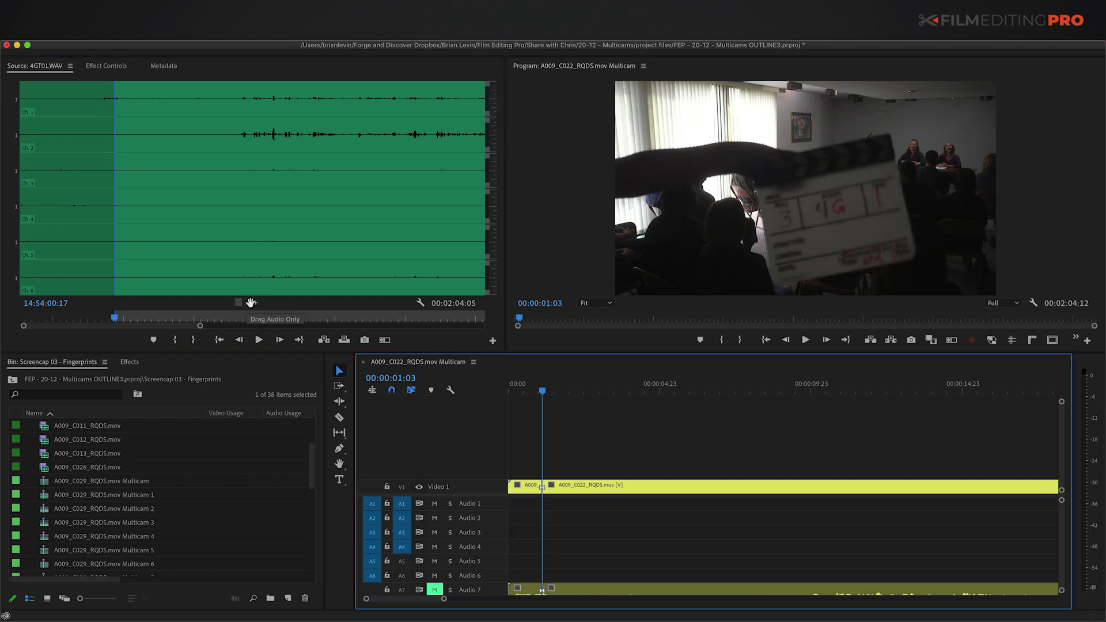
Step: Lay the trimmed 4GT01.WAV audio under the Video 1 slate clip
{"action": "left_click_drag", "start_coordinate": [251, 303], "coordinate": [547, 502]}
{"action": "left_click", "coordinate": [569, 471]}
{"action": "key", "text": "minus"}
{"action": "key", "text": "minus"}
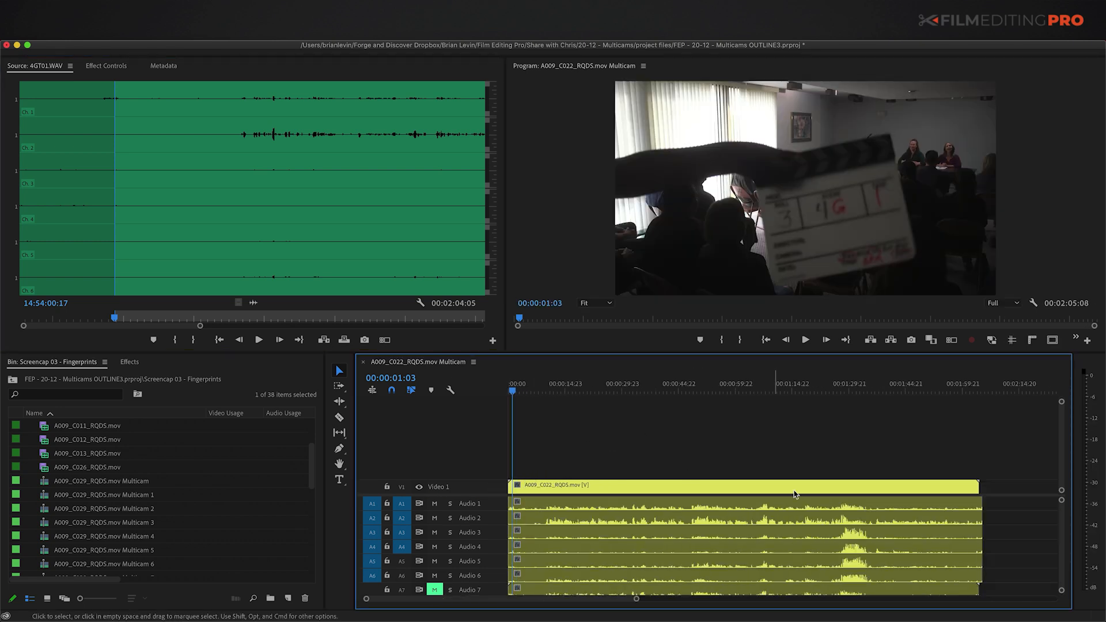
Step: Give the multicam's audio clips the Audio 1 label
{"action": "right_click", "coordinate": [612, 490]}
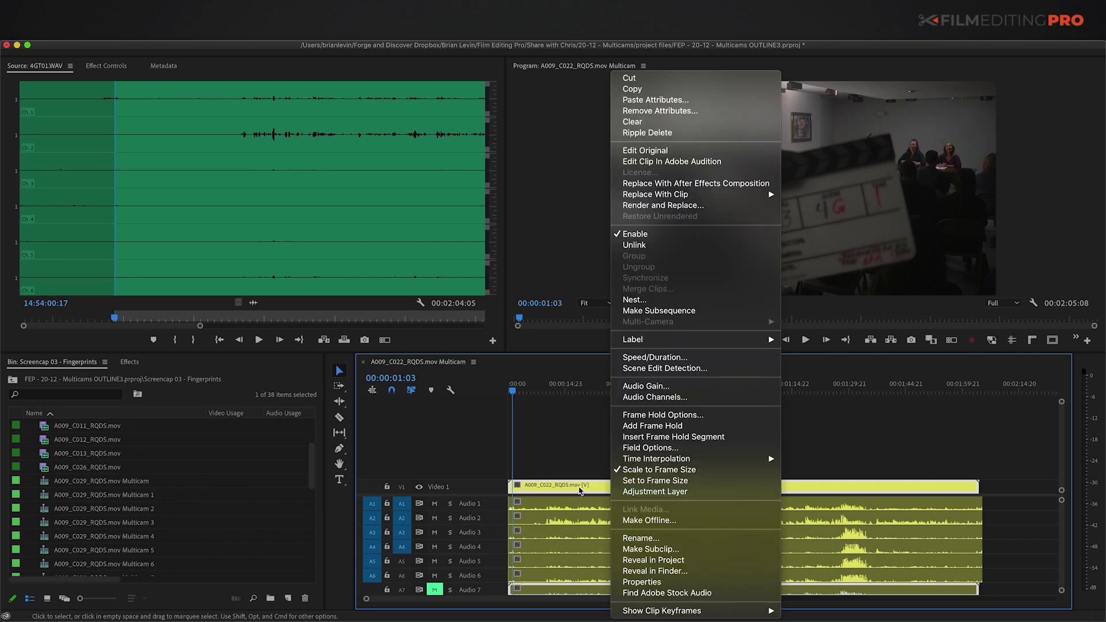
{"action": "mouse_move", "coordinate": [680, 341]}
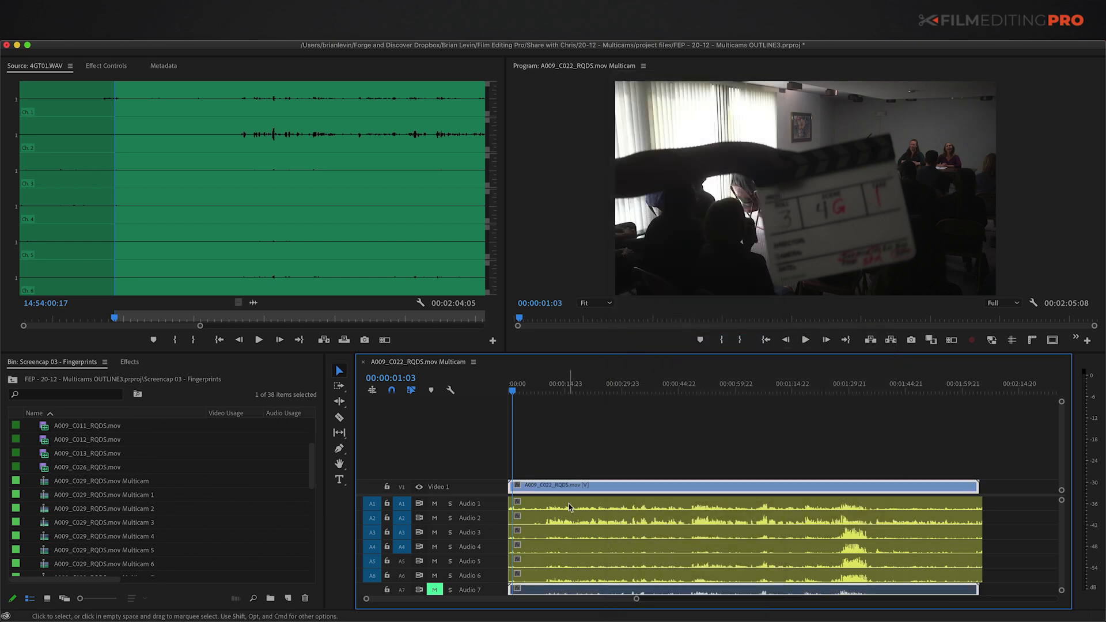
{"action": "right_click", "coordinate": [569, 507]}
{"action": "mouse_move", "coordinate": [583, 455]}
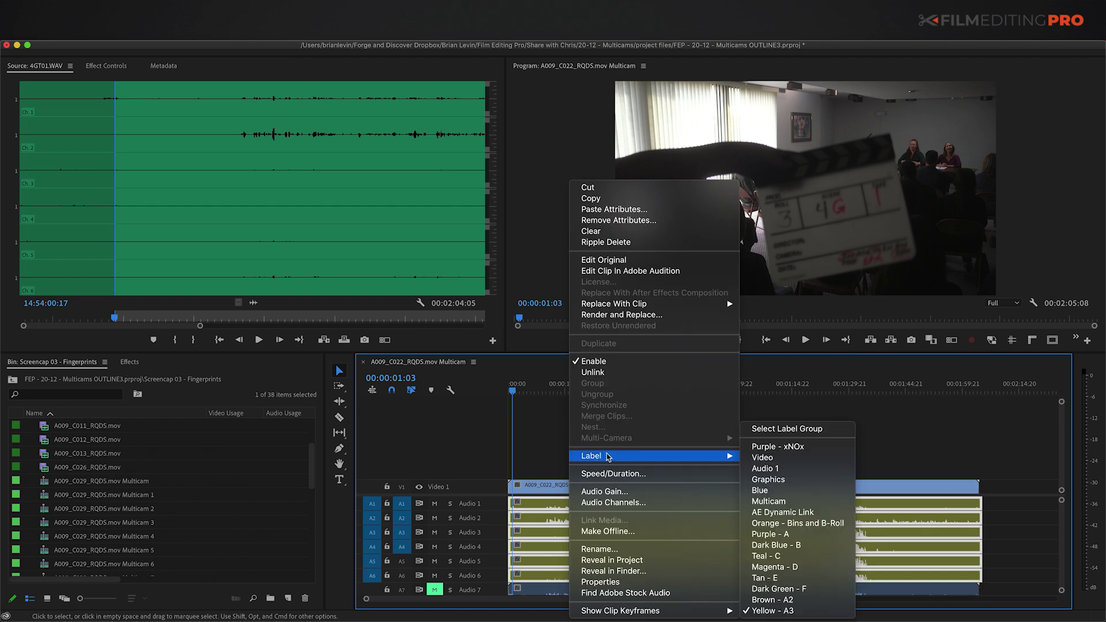
{"action": "key", "text": "Return"}
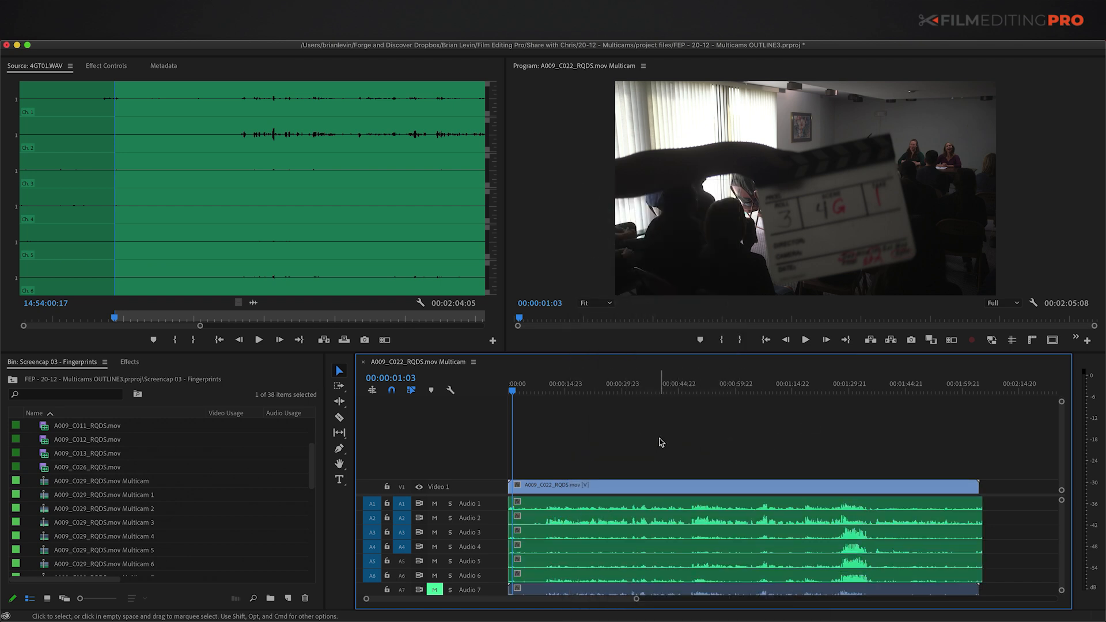
Step: Close the multicam sequence and move A009_C022_RQDS.mov Multicam into the main bin
{"action": "key", "text": "super+w"}
{"action": "key", "text": "grave"}
{"action": "left_click", "coordinate": [61, 531]}
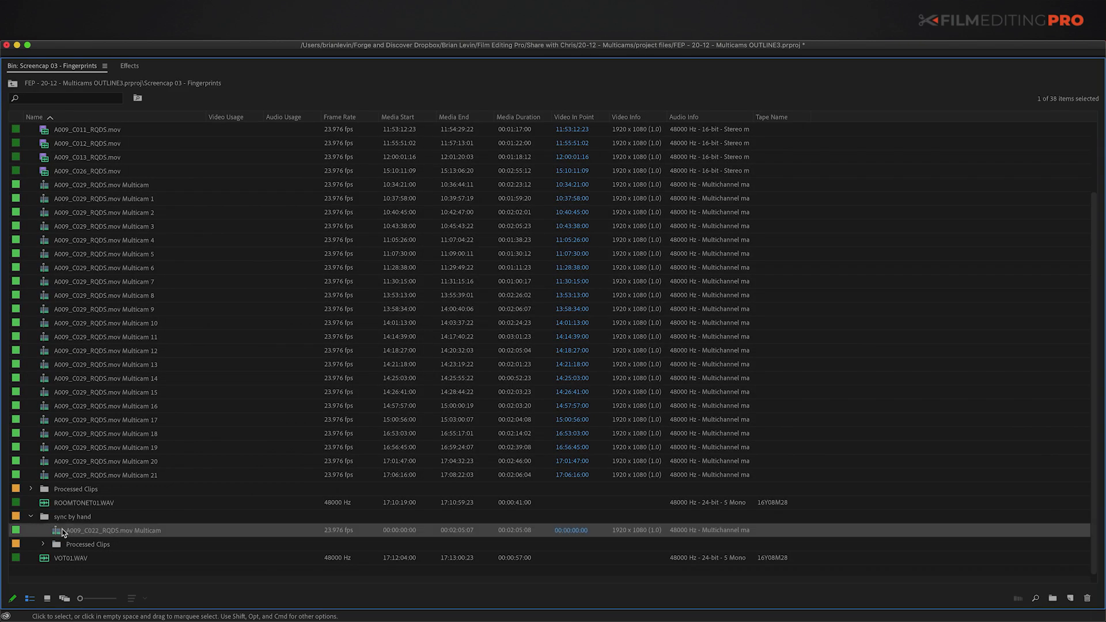
{"action": "left_click_drag", "start_coordinate": [33, 445], "coordinate": [29, 419]}
Step: File 4GT01.WAV and A009_C022_RQDS.mov into the top-level Processed Clips bin
{"action": "left_click", "coordinate": [43, 543]}
{"action": "left_click", "coordinate": [68, 560]}
{"action": "key", "text": "shift+Down"}
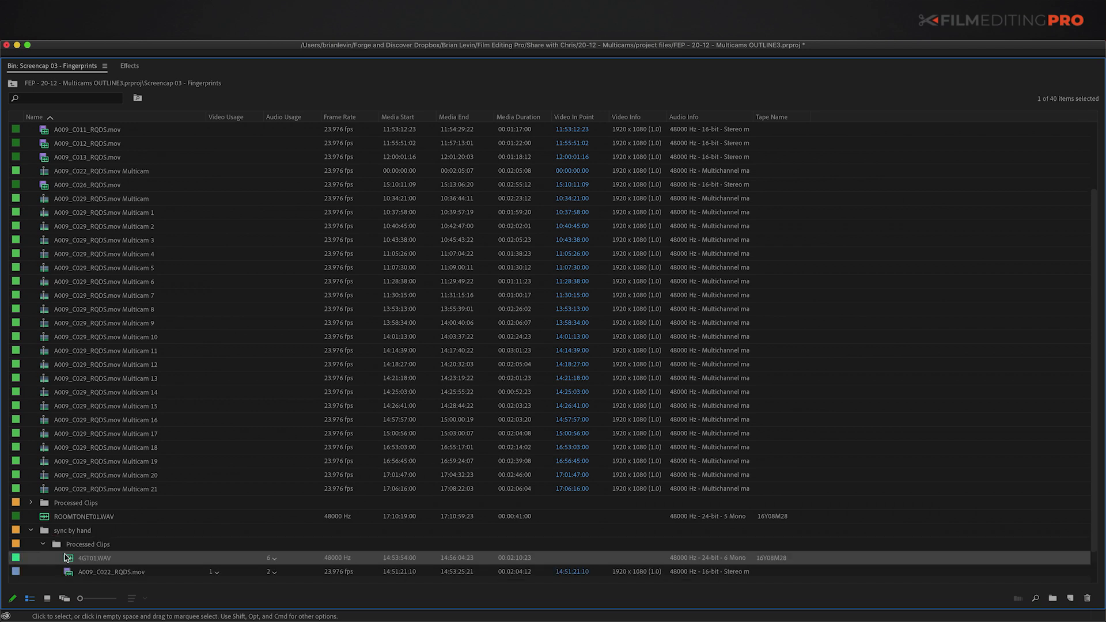
{"action": "left_click_drag", "start_coordinate": [68, 542], "coordinate": [72, 489]}
Step: Delete the empty sync by hand bin
{"action": "left_click", "coordinate": [67, 533]}
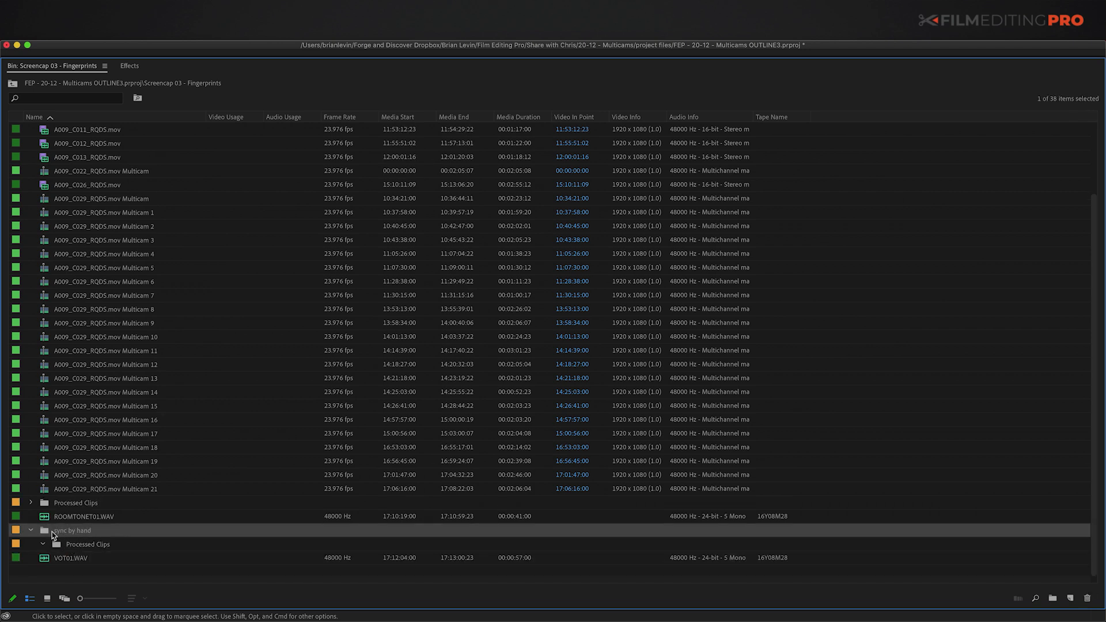
{"action": "key", "text": "Delete"}
{"action": "key", "text": "grave"}
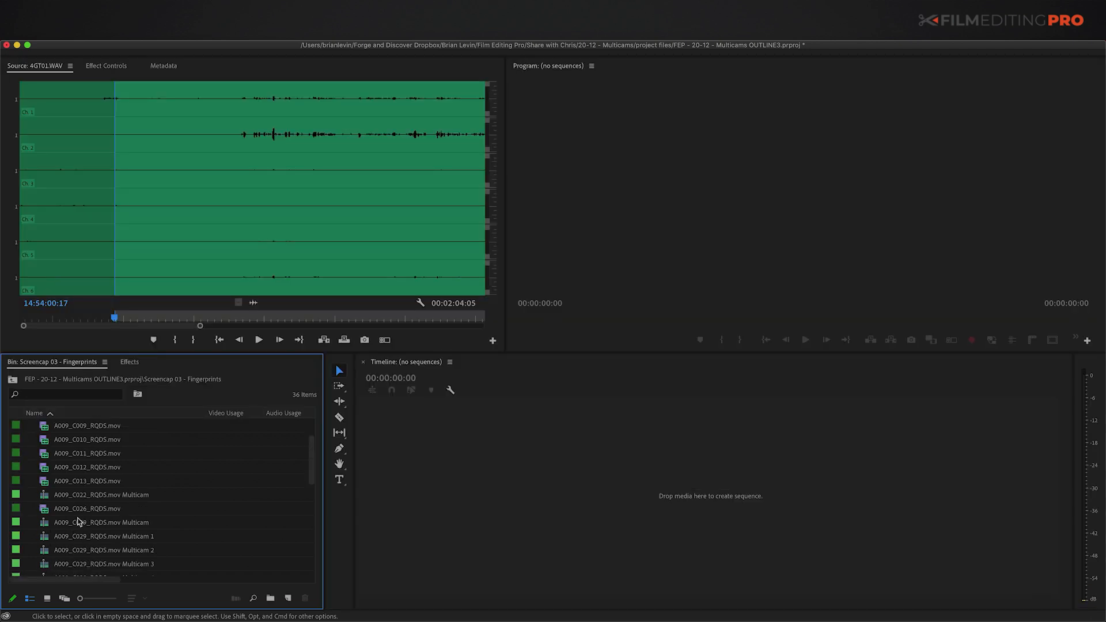
{"action": "key", "text": "grave"}
Step: Start a new sequence from the bin's New Item menu
{"action": "left_click", "coordinate": [44, 172]}
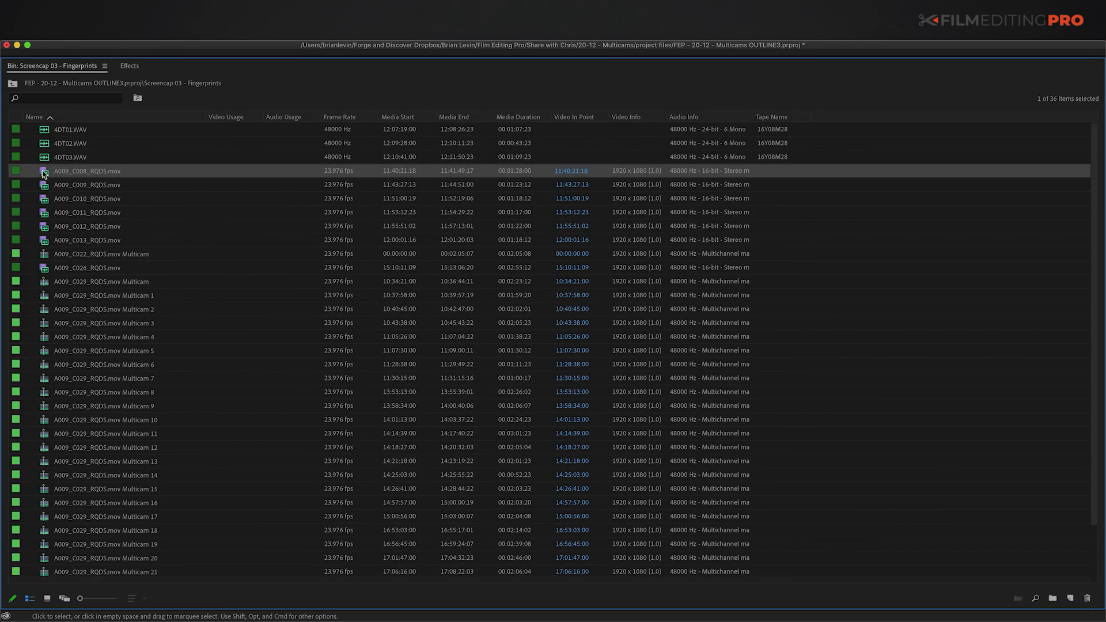
{"action": "left_click", "coordinate": [44, 282]}
{"action": "scroll", "coordinate": [51, 313], "scroll_direction": "down", "scroll_amount": 2}
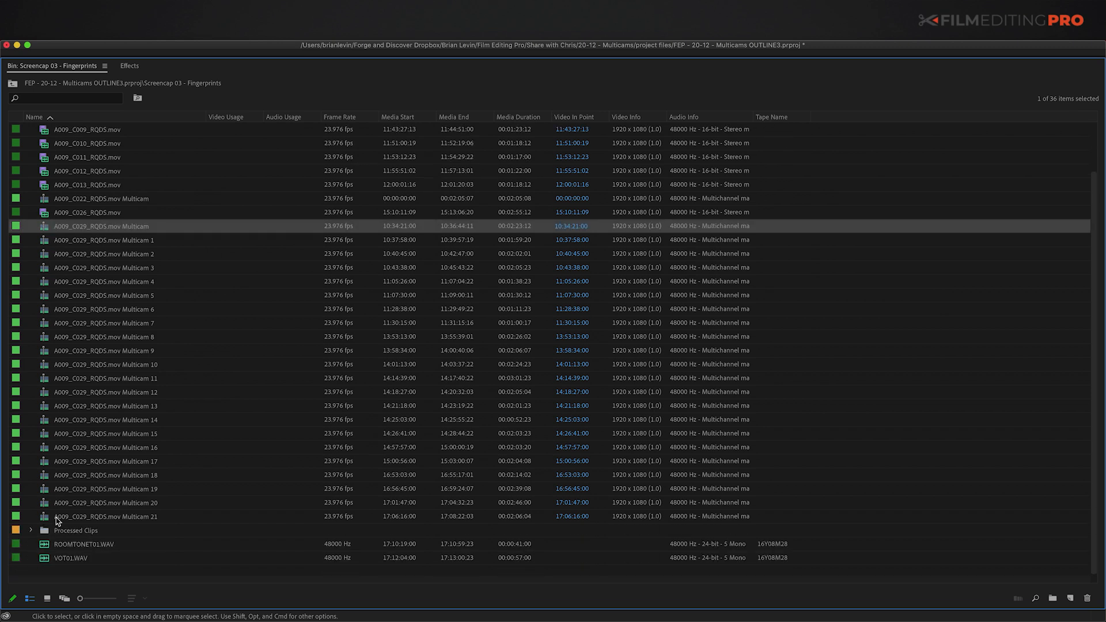
{"action": "left_click", "coordinate": [47, 574]}
{"action": "right_click", "coordinate": [54, 571]}
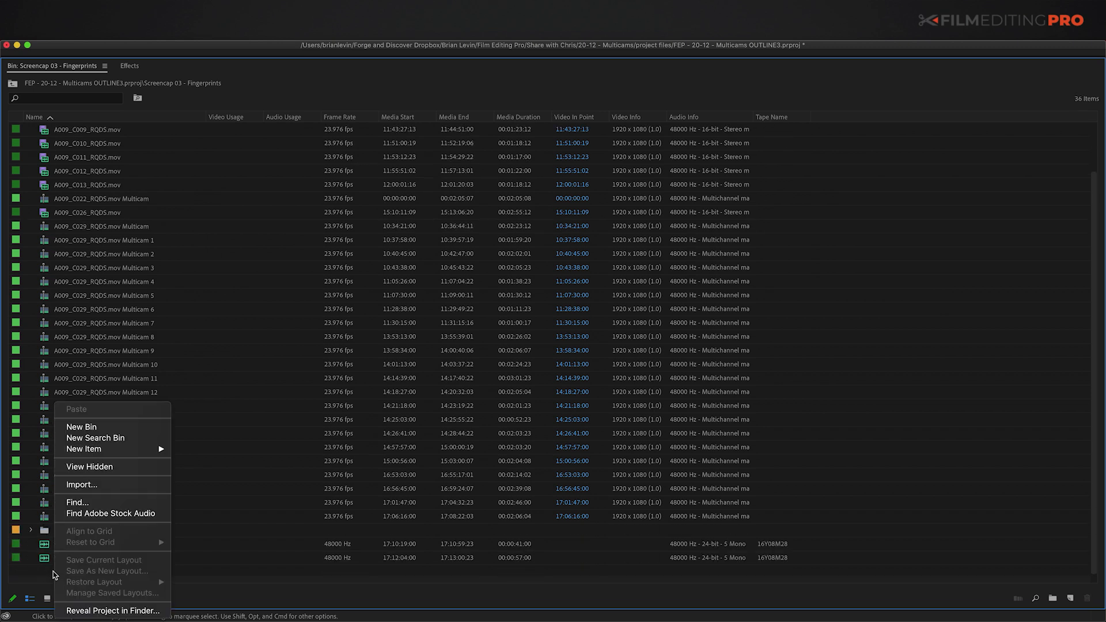
{"action": "mouse_move", "coordinate": [81, 449]}
{"action": "left_click", "coordinate": [189, 450]}
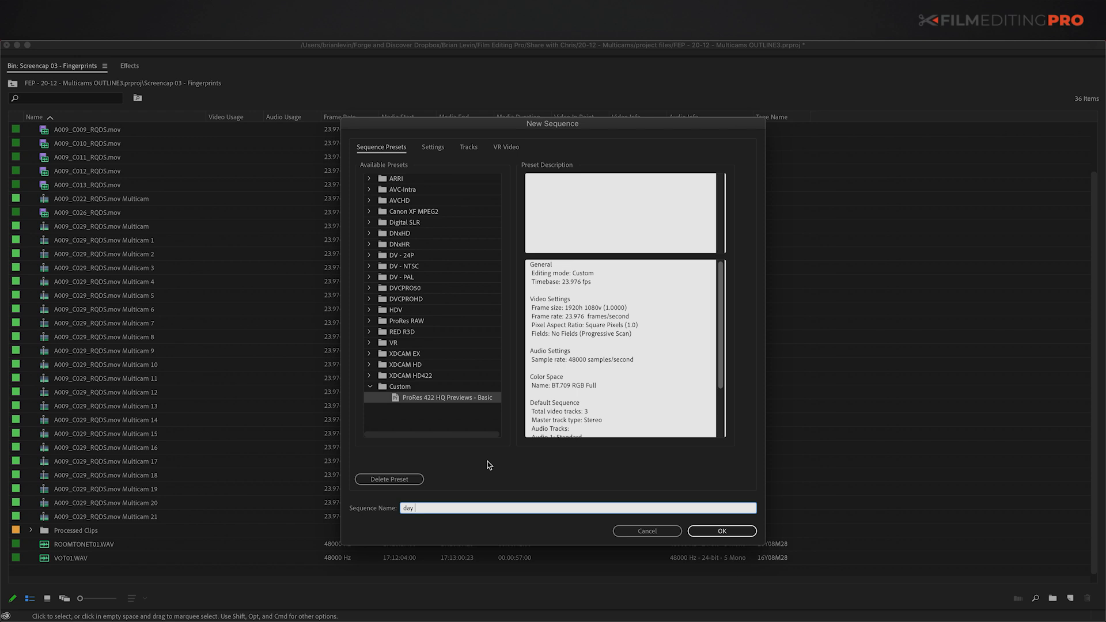
Step: Name the new sequence 'day 2_sync sequence' and create it
{"action": "type", "text": "day 2_sync sequence"}
{"action": "key", "text": "Return"}
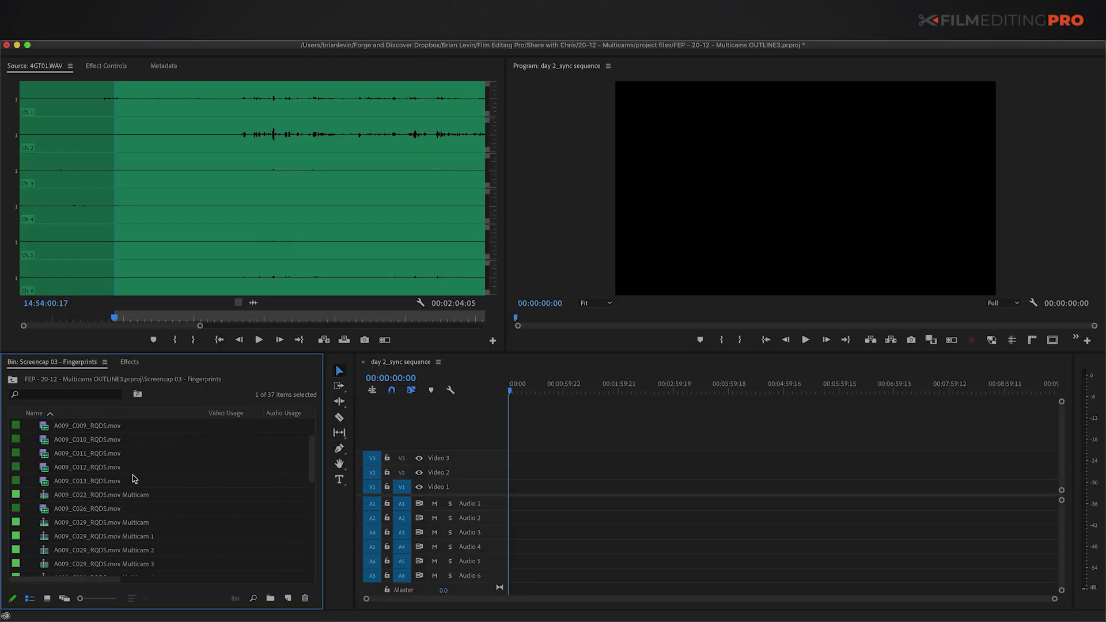
{"action": "left_click", "coordinate": [52, 454]}
Step: Select every clip except Processed Clips and the sequence, and drop them into day 2_sync sequence
{"action": "key", "text": "grave"}
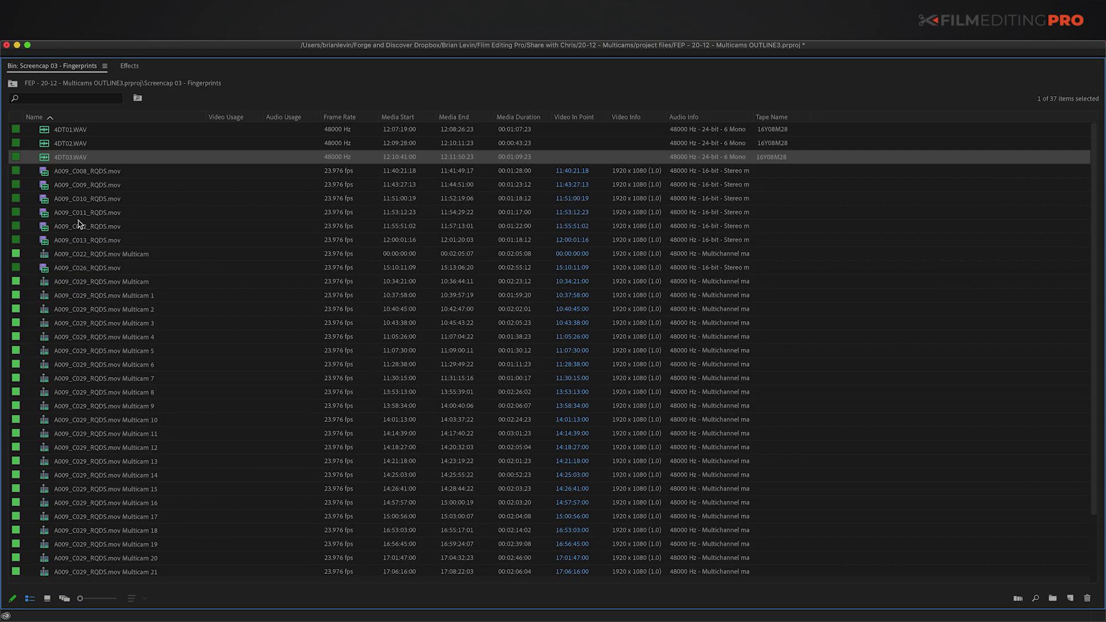
{"action": "scroll", "coordinate": [85, 259], "scroll_direction": "down", "scroll_amount": 5}
{"action": "key", "text": "super+a"}
{"action": "left_click", "coordinate": [56, 532], "text": "super"}
{"action": "left_click", "coordinate": [45, 518], "text": "super"}
{"action": "scroll", "coordinate": [50, 499], "scroll_direction": "up", "scroll_amount": 5}
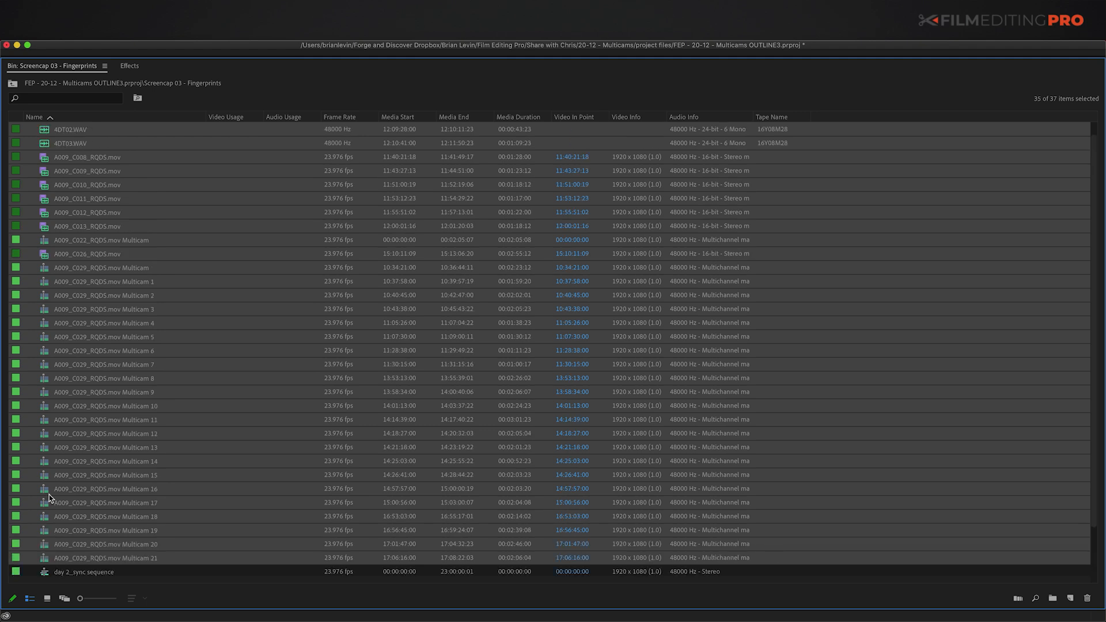
{"action": "key", "text": "grave"}
{"action": "left_click_drag", "start_coordinate": [55, 440], "coordinate": [519, 505]}
{"action": "key", "text": "equal"}
{"action": "key", "text": "equal"}
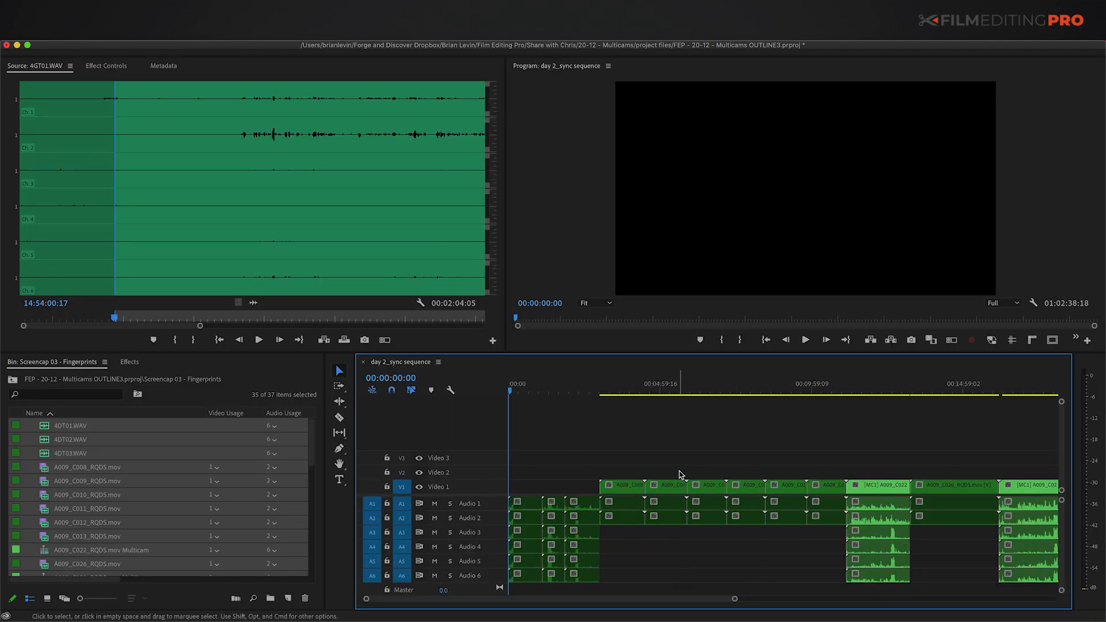
Step: Rename the first two sequence clips 04G-01 and 04H-01 from their slates
{"action": "left_click", "coordinate": [632, 471]}
{"action": "left_click", "coordinate": [870, 464]}
{"action": "key", "text": "Up"}
{"action": "key", "text": "equal"}
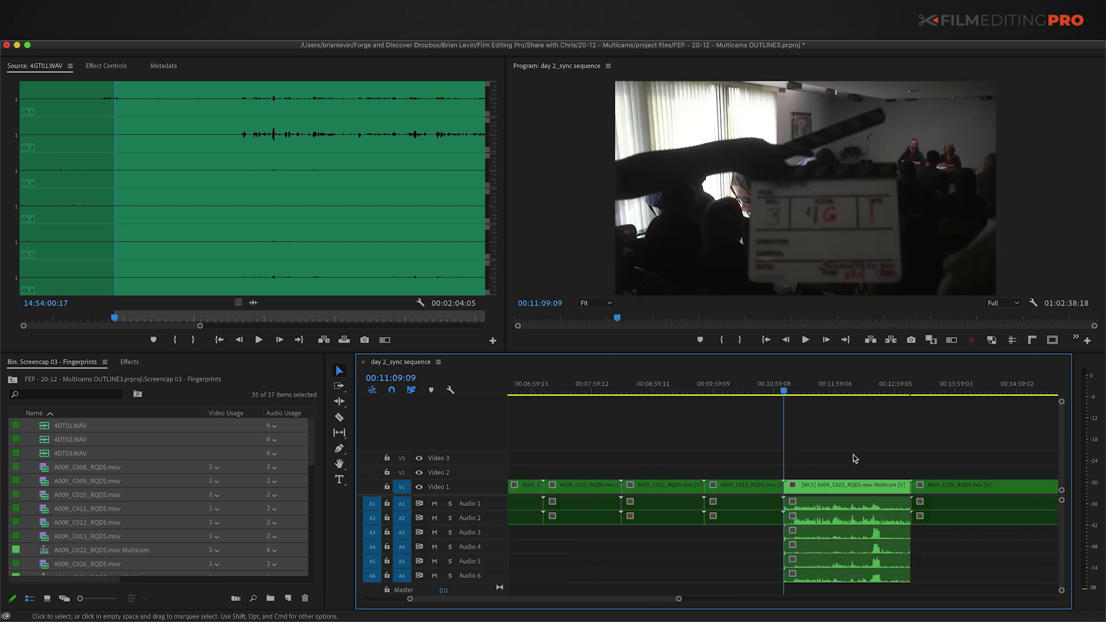
{"action": "key", "text": "d"}
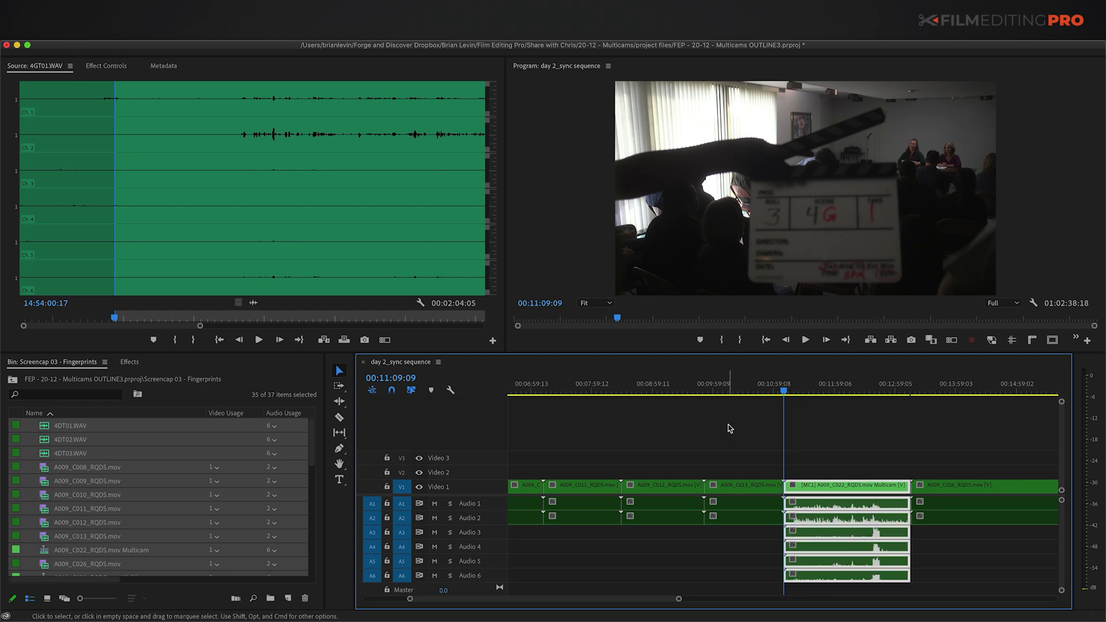
{"action": "left_click", "coordinate": [794, 391]}
{"action": "key", "text": "Up"}
{"action": "key", "text": "F2"}
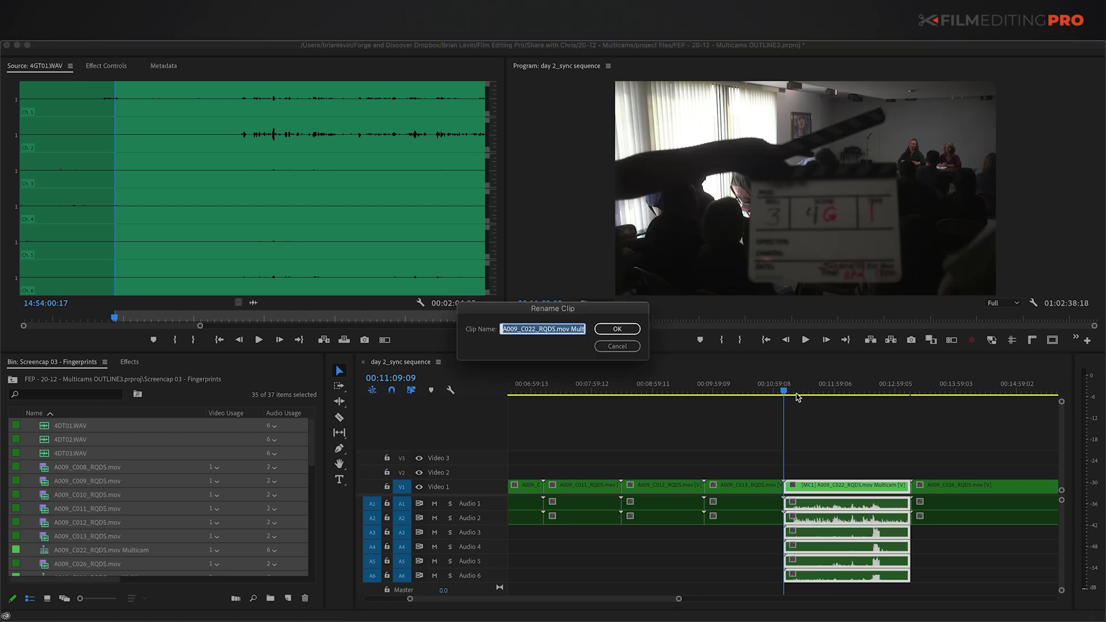
{"action": "type", "text": "04"}
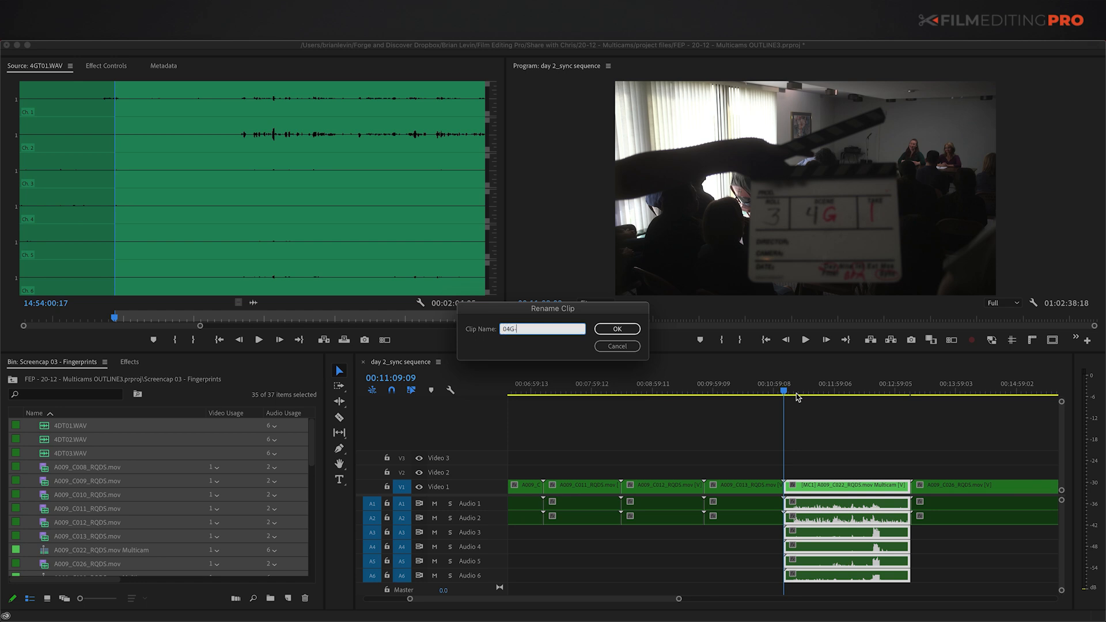
{"action": "type", "text": "G-01"}
{"action": "key", "text": "Return"}
{"action": "key", "text": "Down"}
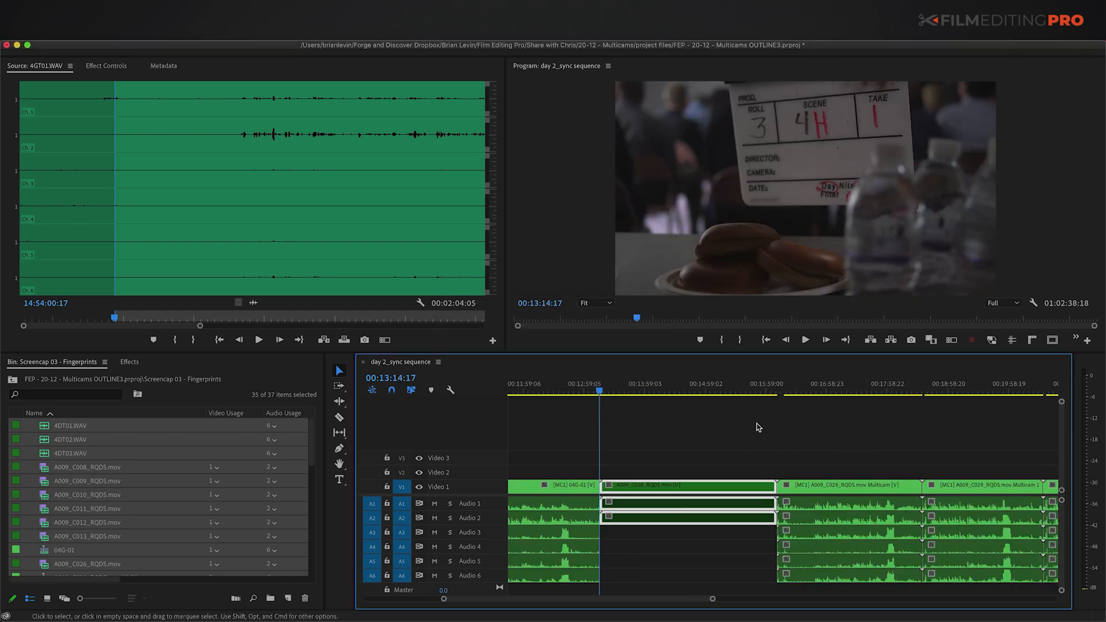
{"action": "key", "text": "F2"}
{"action": "type", "text": "04H-"}
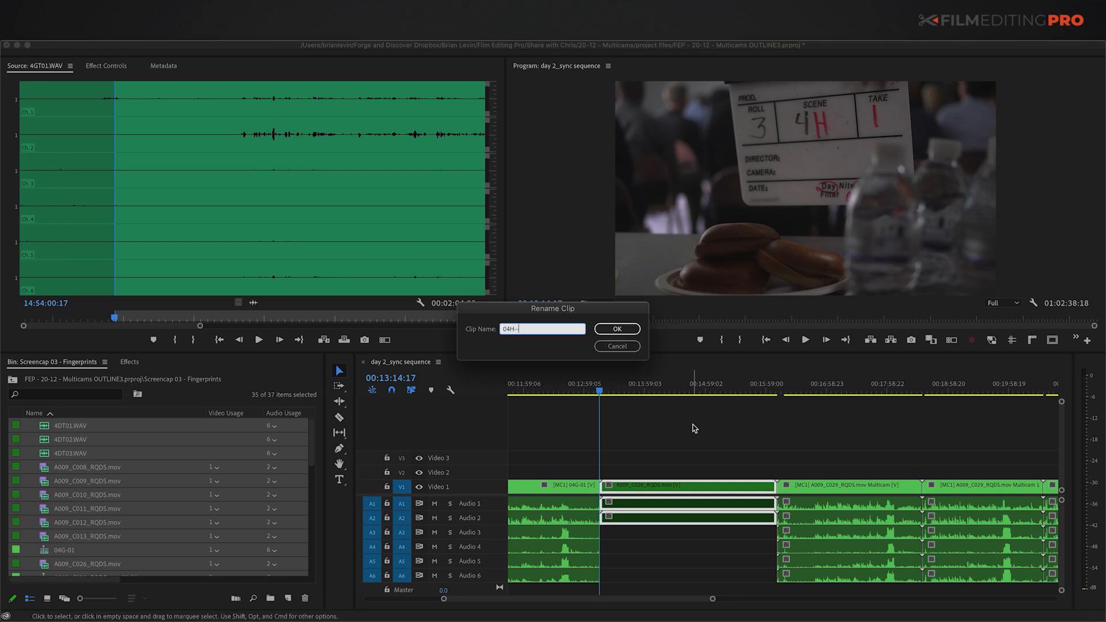
{"action": "key", "text": "Return"}
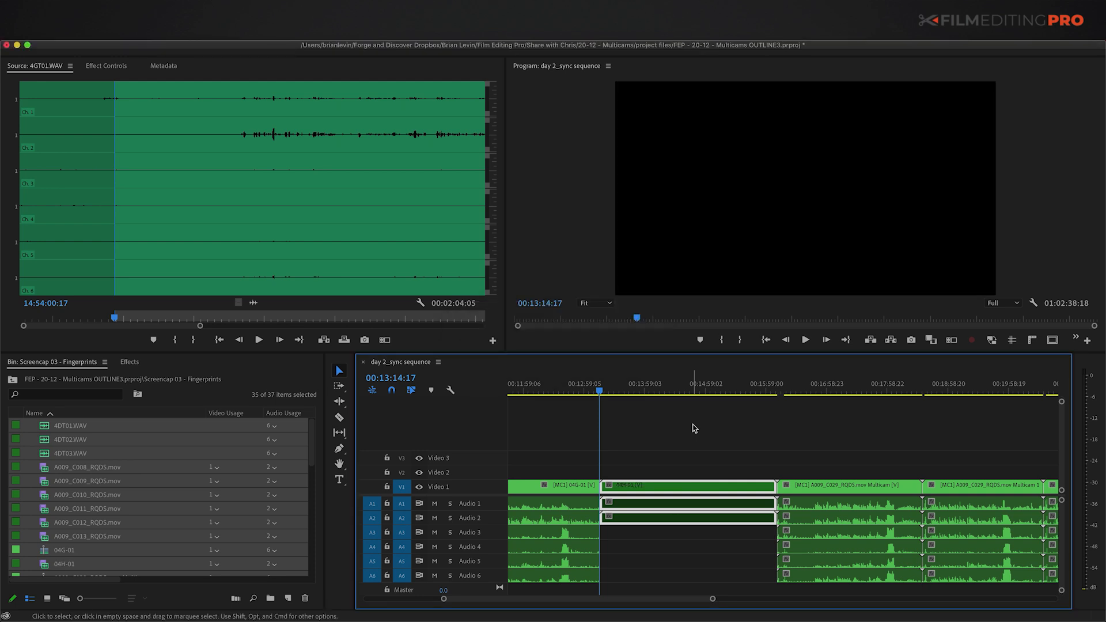
Step: Check the next slates and rename those clips 04A-01 and 04A-02
{"action": "key", "text": "Down"}
{"action": "key", "text": "l"}
{"action": "key", "text": "l"}
{"action": "key", "text": "l"}
{"action": "key", "text": "l"}
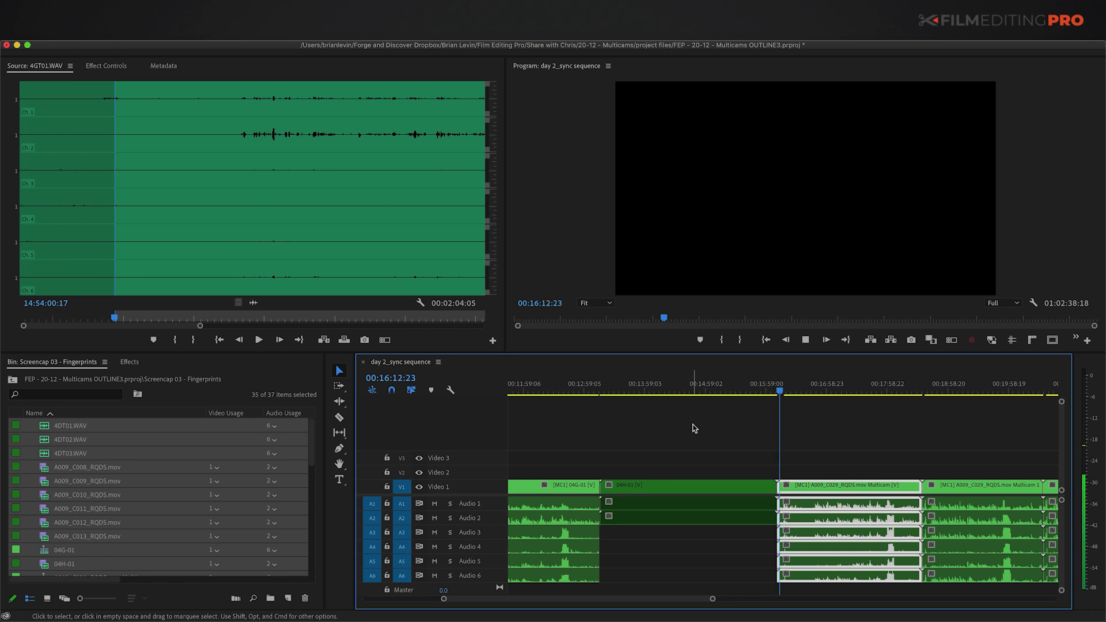
{"action": "key", "text": "j"}
{"action": "key", "text": "k"}
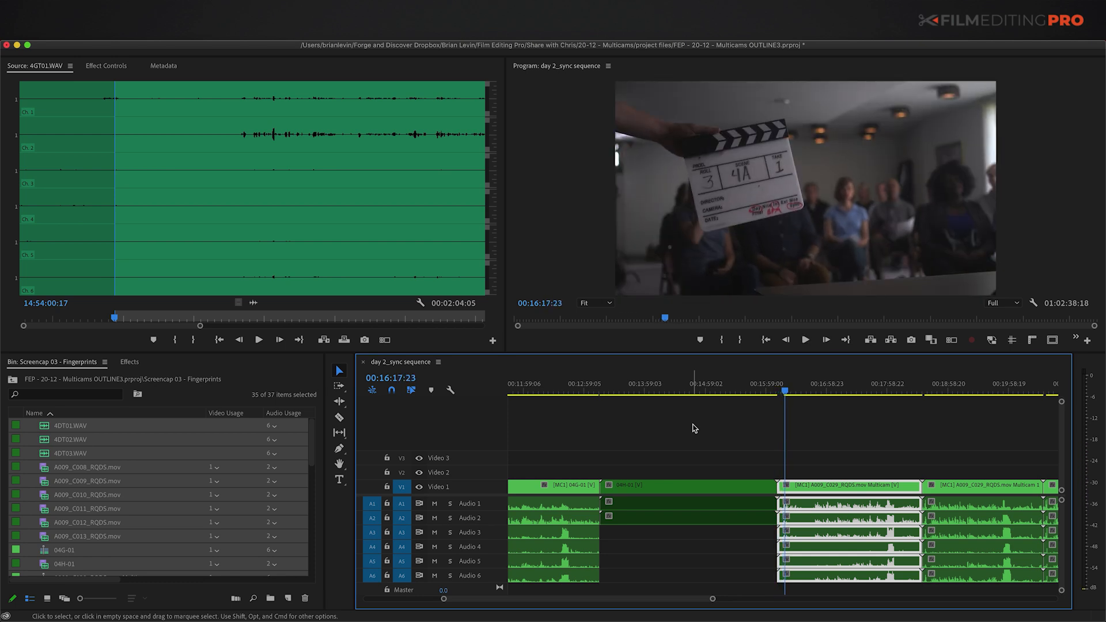
{"action": "key", "text": "F2"}
{"action": "type", "text": "04A-01"}
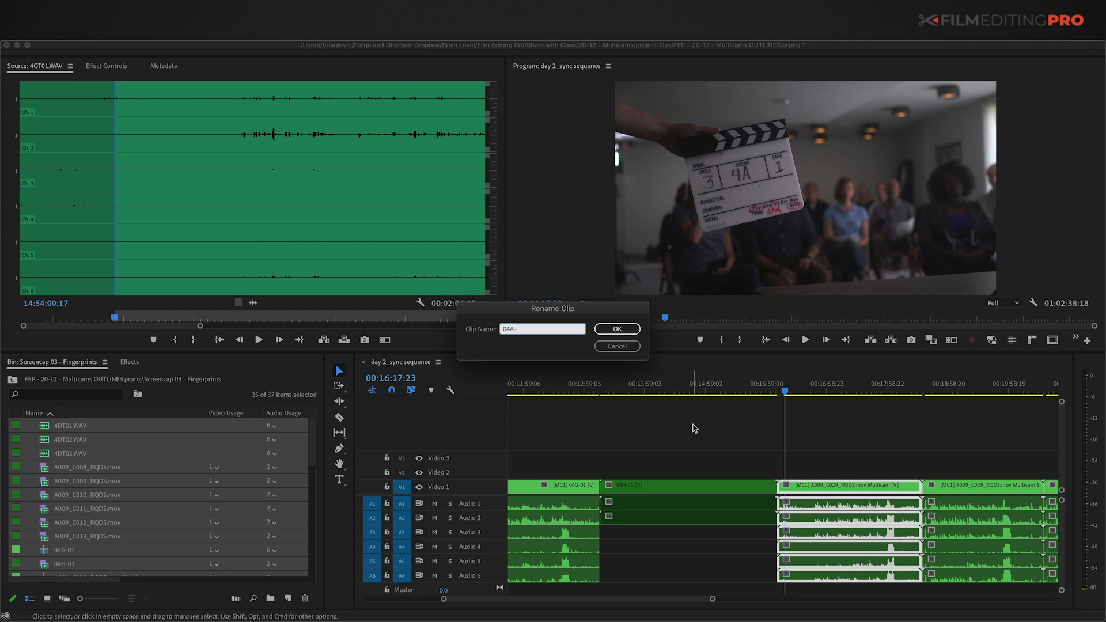
{"action": "key", "text": "Return"}
{"action": "key", "text": "Down"}
{"action": "key", "text": "equal"}
{"action": "key", "text": "equal"}
{"action": "left_click_drag", "start_coordinate": [785, 391], "coordinate": [800, 394]}
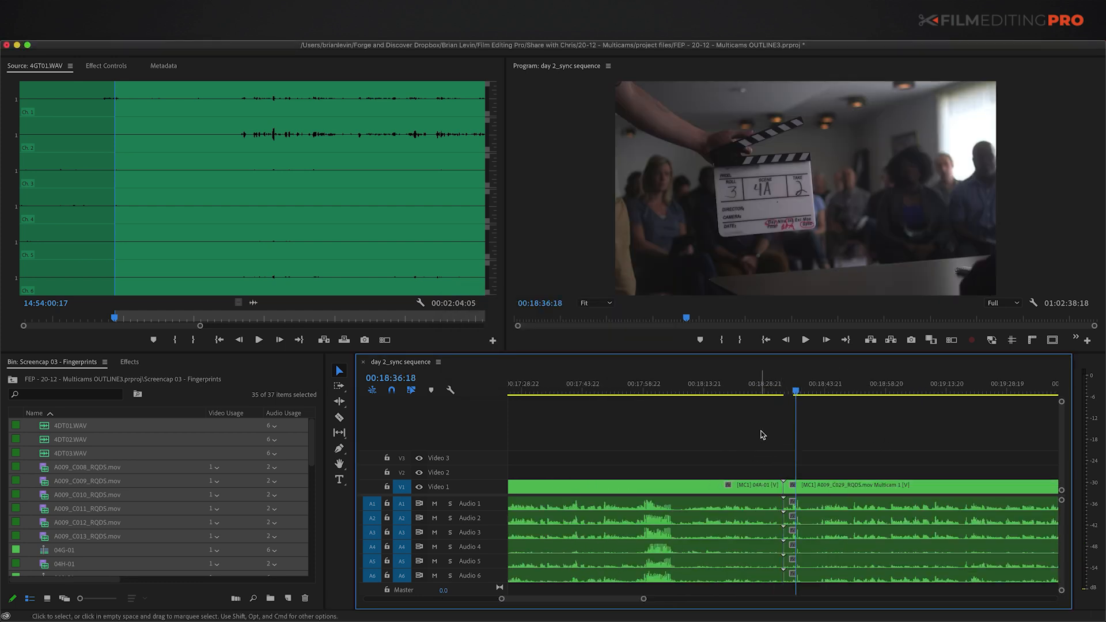
{"action": "key", "text": "Right"}
{"action": "key", "text": "d"}
{"action": "key", "text": "F2"}
{"action": "type", "text": "04A-02"}
{"action": "key", "text": "Return"}
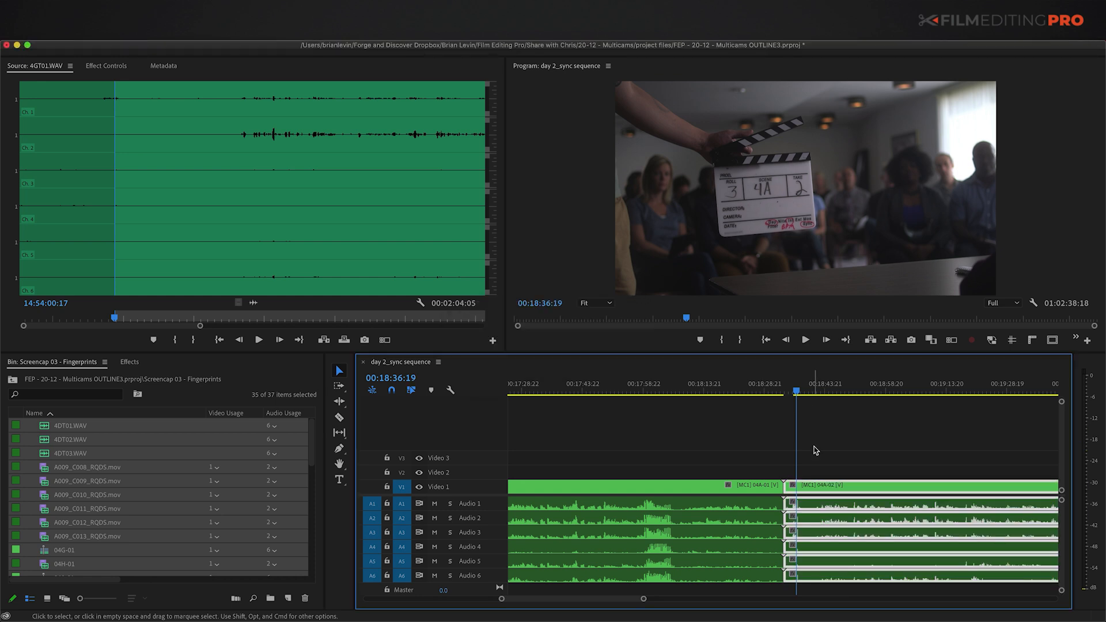
Step: Review the renamed 04A-01 and 04A-02 clips in the expanded bin
{"action": "left_click", "coordinate": [801, 452]}
{"action": "key", "text": "minus"}
{"action": "key", "text": "minus"}
{"action": "key", "text": "minus"}
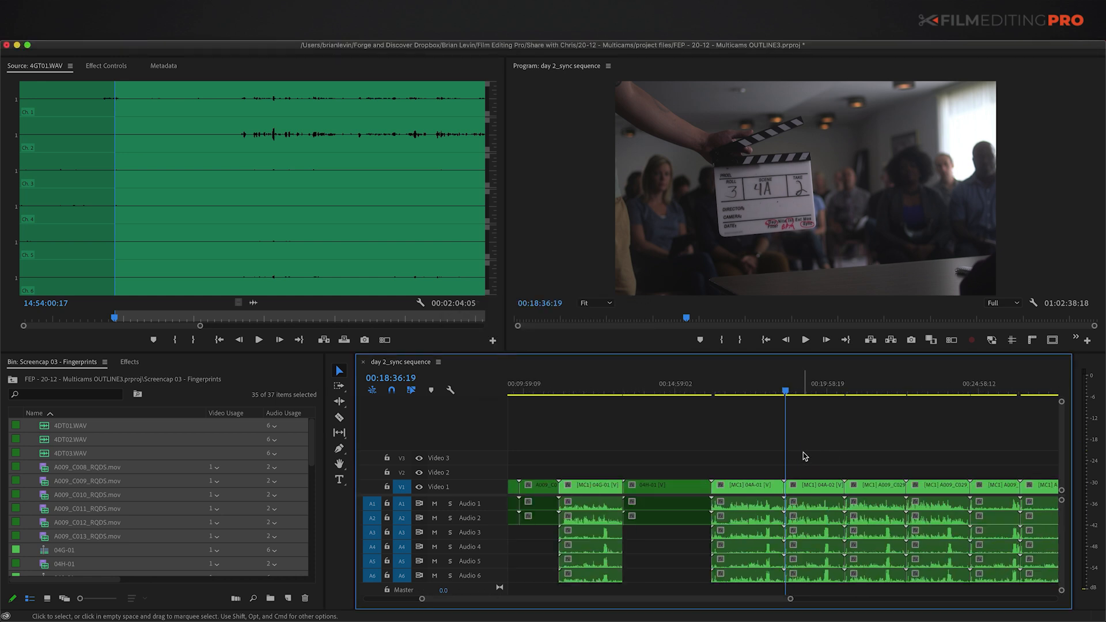
{"action": "left_click", "coordinate": [56, 494]}
{"action": "key", "text": "grave"}
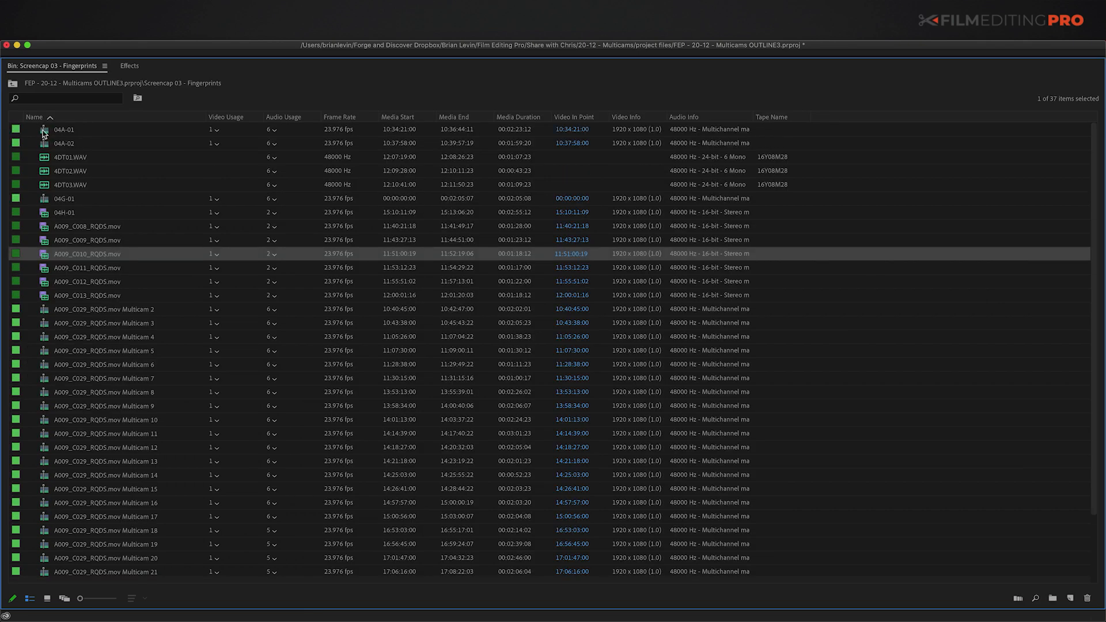
{"action": "left_click", "coordinate": [44, 144]}
{"action": "left_click", "coordinate": [44, 130]}
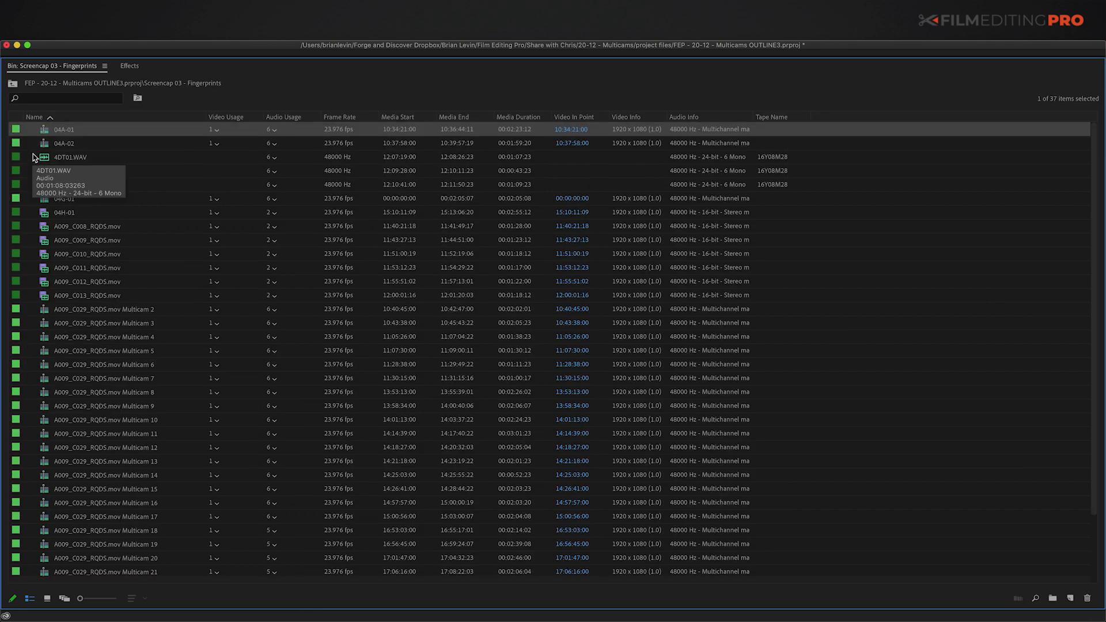